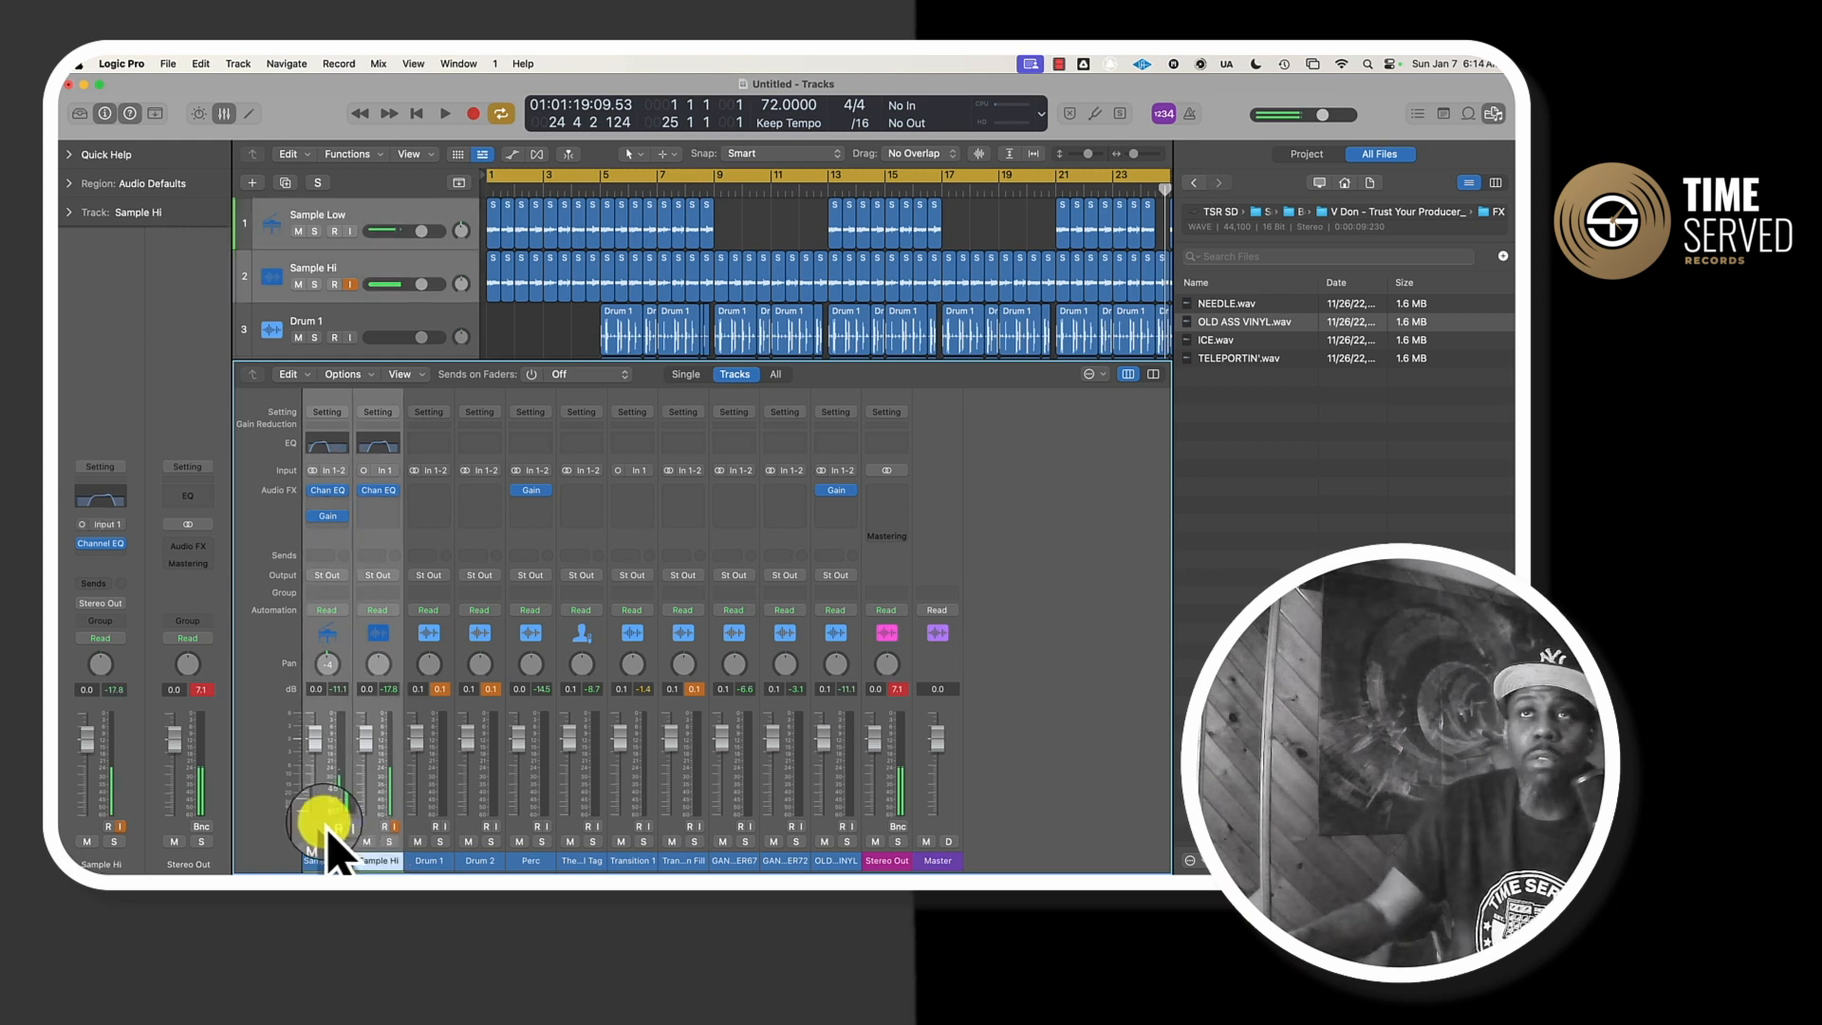
- Send the Sample Low and Sample Hi channels to Bus 1 and turn up their send levels
{"action": "left_click", "coordinate": [320, 555]}
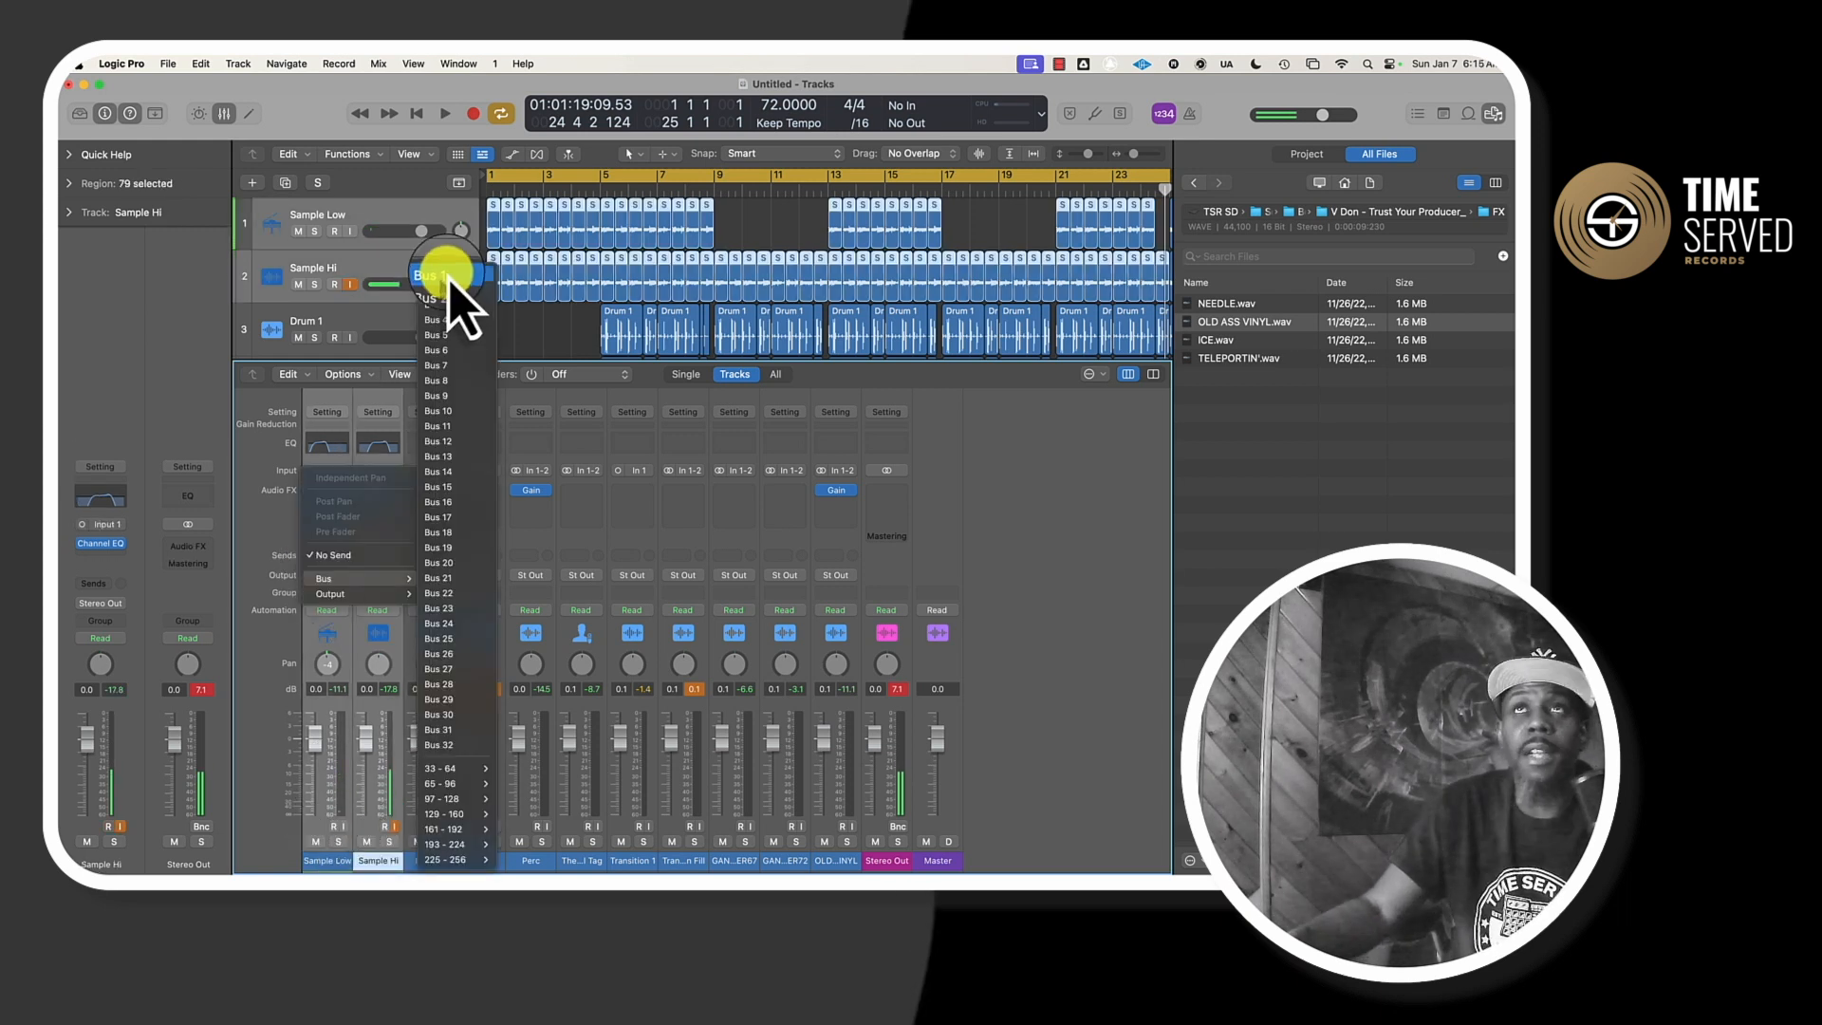
{"action": "left_click", "coordinate": [444, 289]}
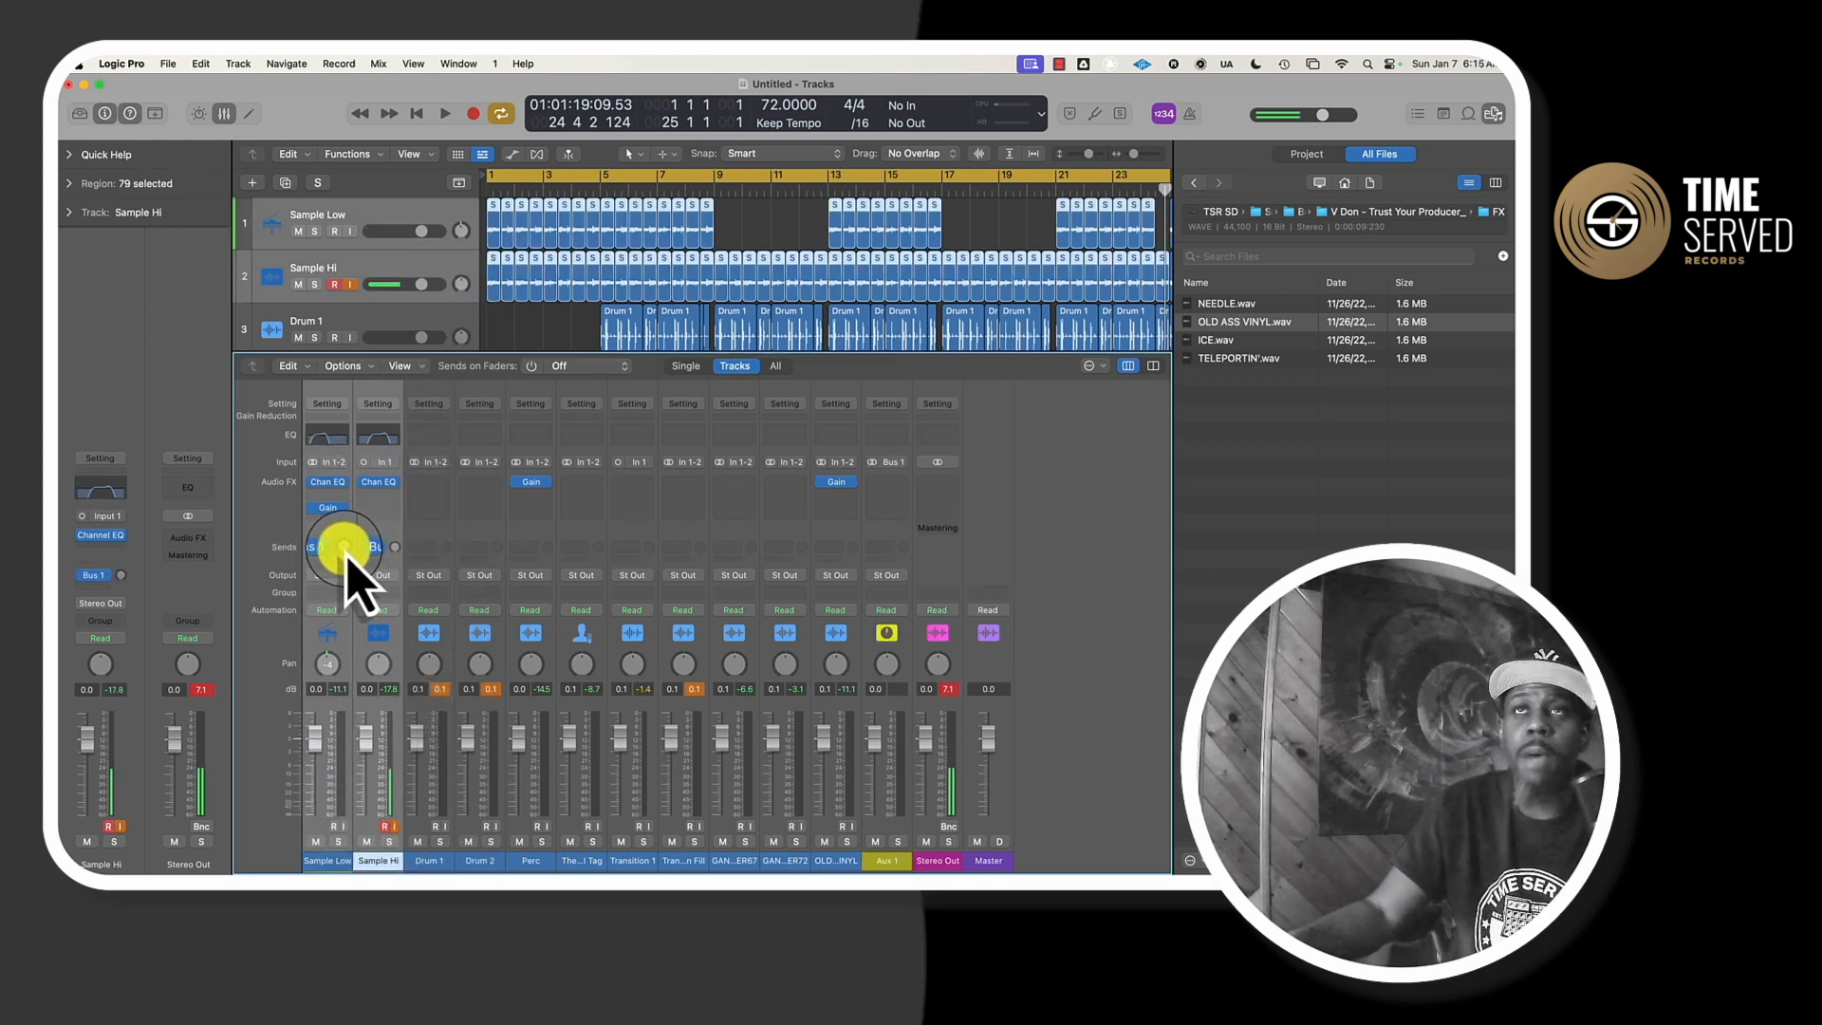
{"action": "mouse_move", "coordinate": [343, 548]}
{"action": "left_mouse_down"}
{"action": "mouse_move", "coordinate": [343, 484]}
{"action": "mouse_move", "coordinate": [342, 549]}
{"action": "left_mouse_up"}
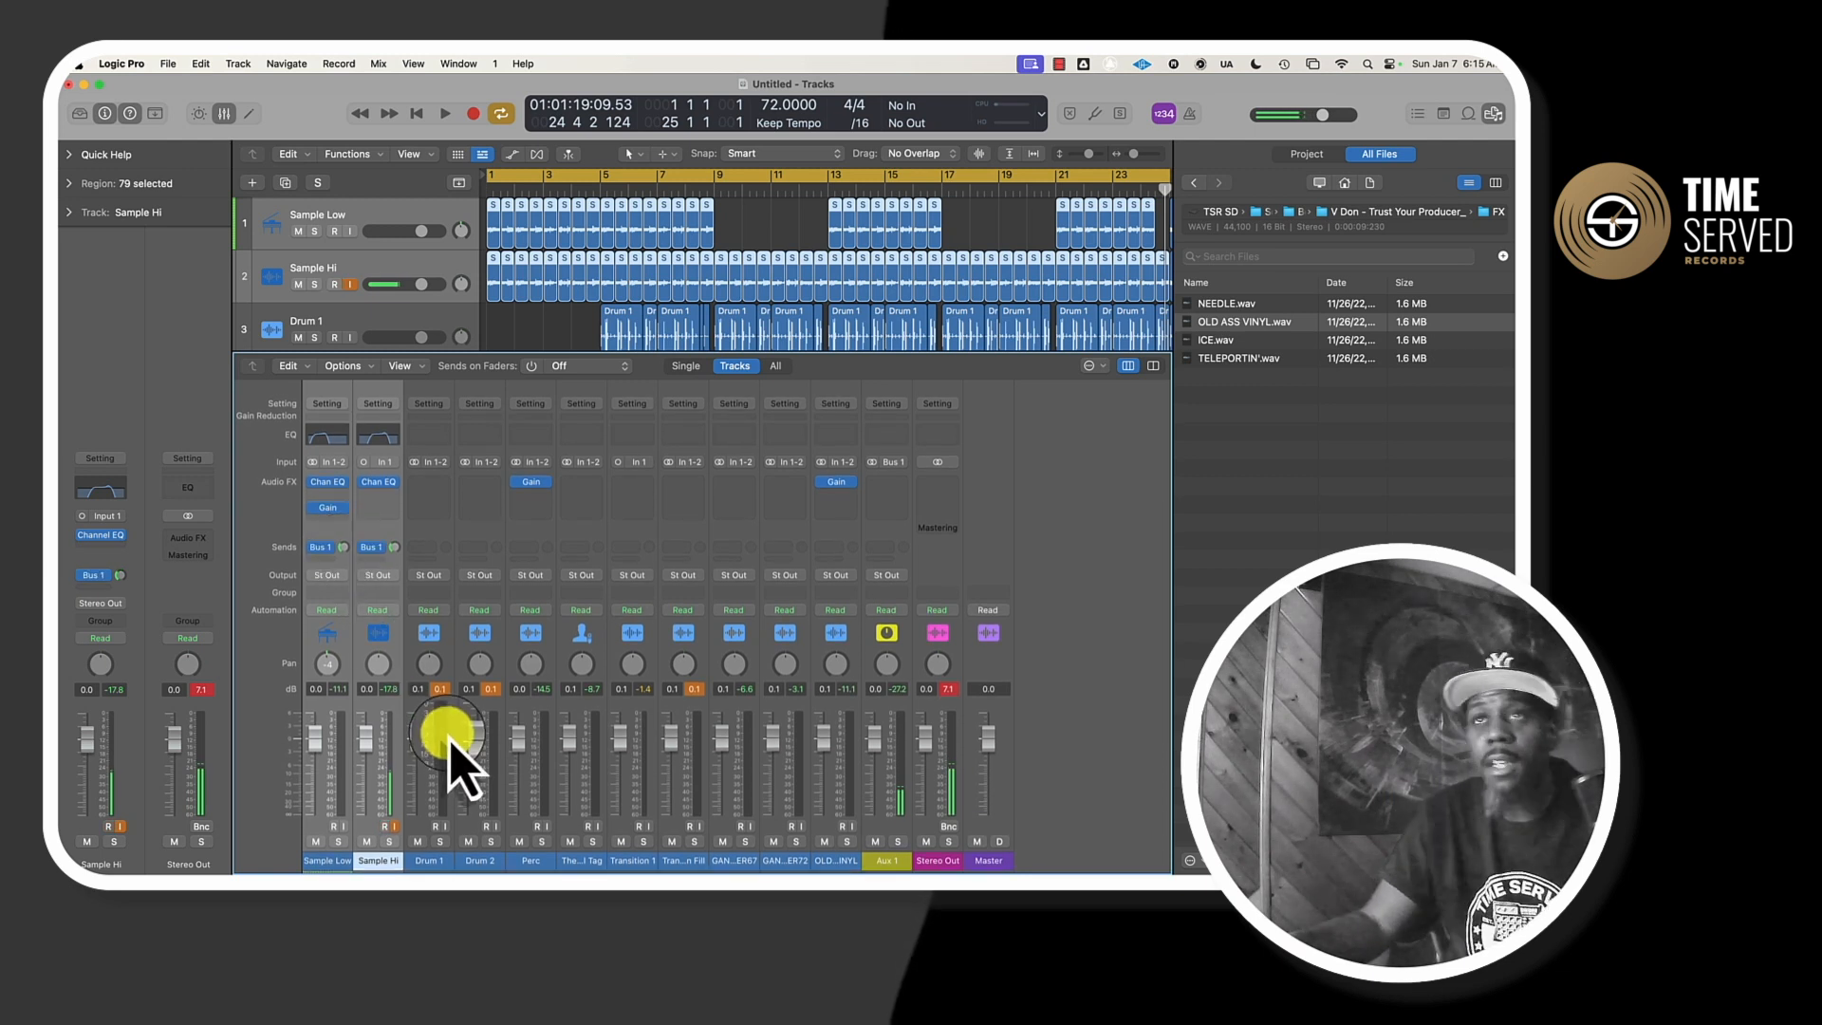
- Send the Drum 1, Drum 2 and Perc channels to Bus 10 and turn up their send levels
{"action": "left_click", "coordinate": [480, 835]}
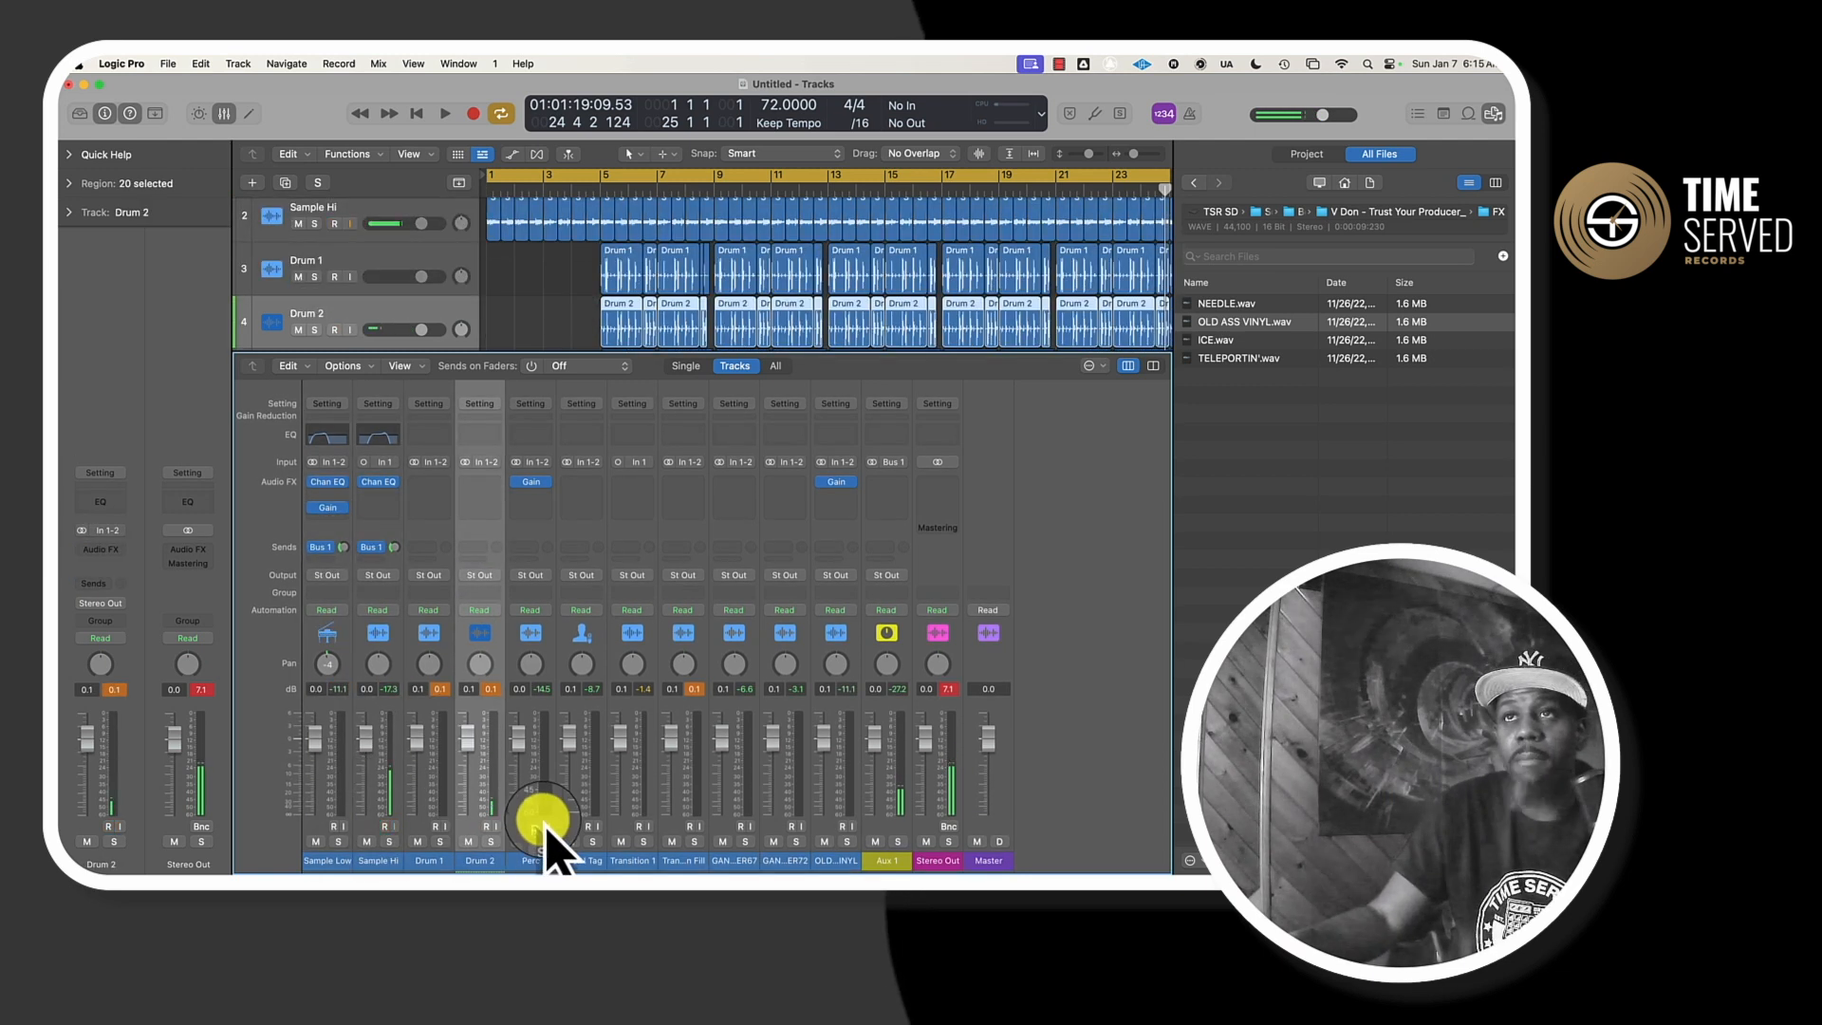
{"action": "left_click_drag", "start_coordinate": [521, 831], "coordinate": [435, 814]}
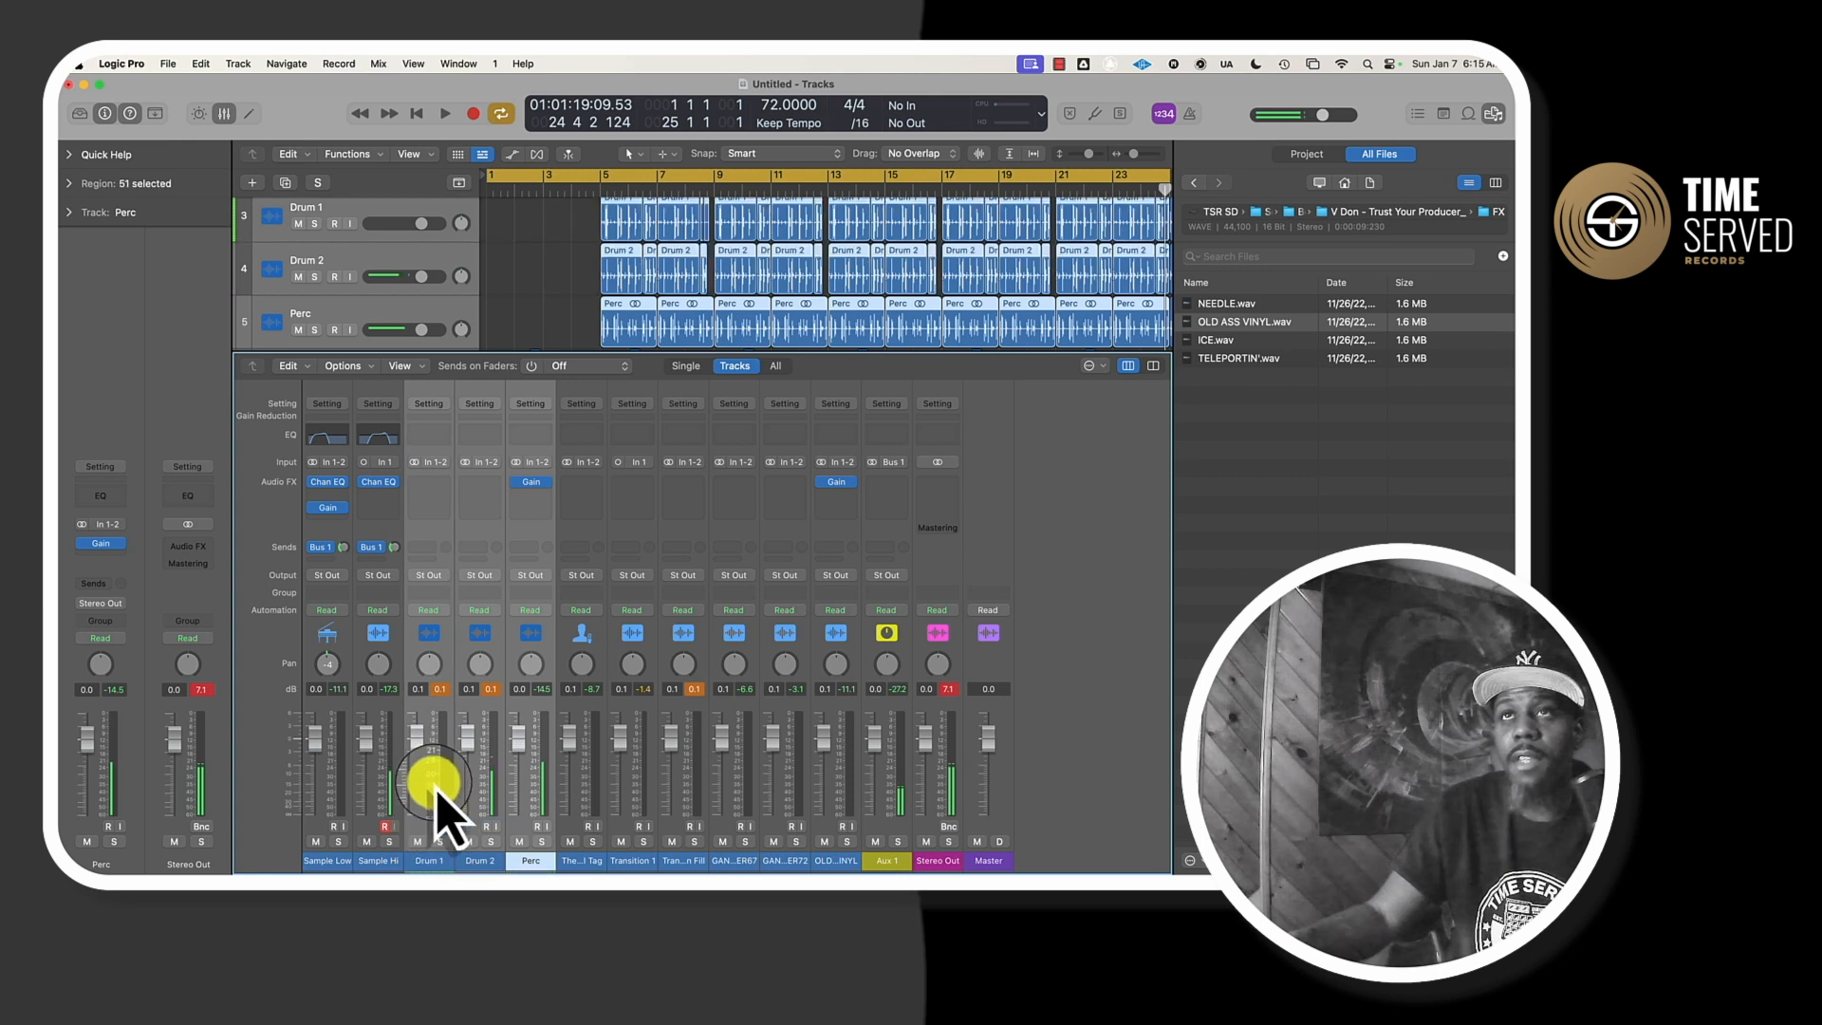
{"action": "left_click", "coordinate": [424, 547]}
{"action": "mouse_move", "coordinate": [427, 571]}
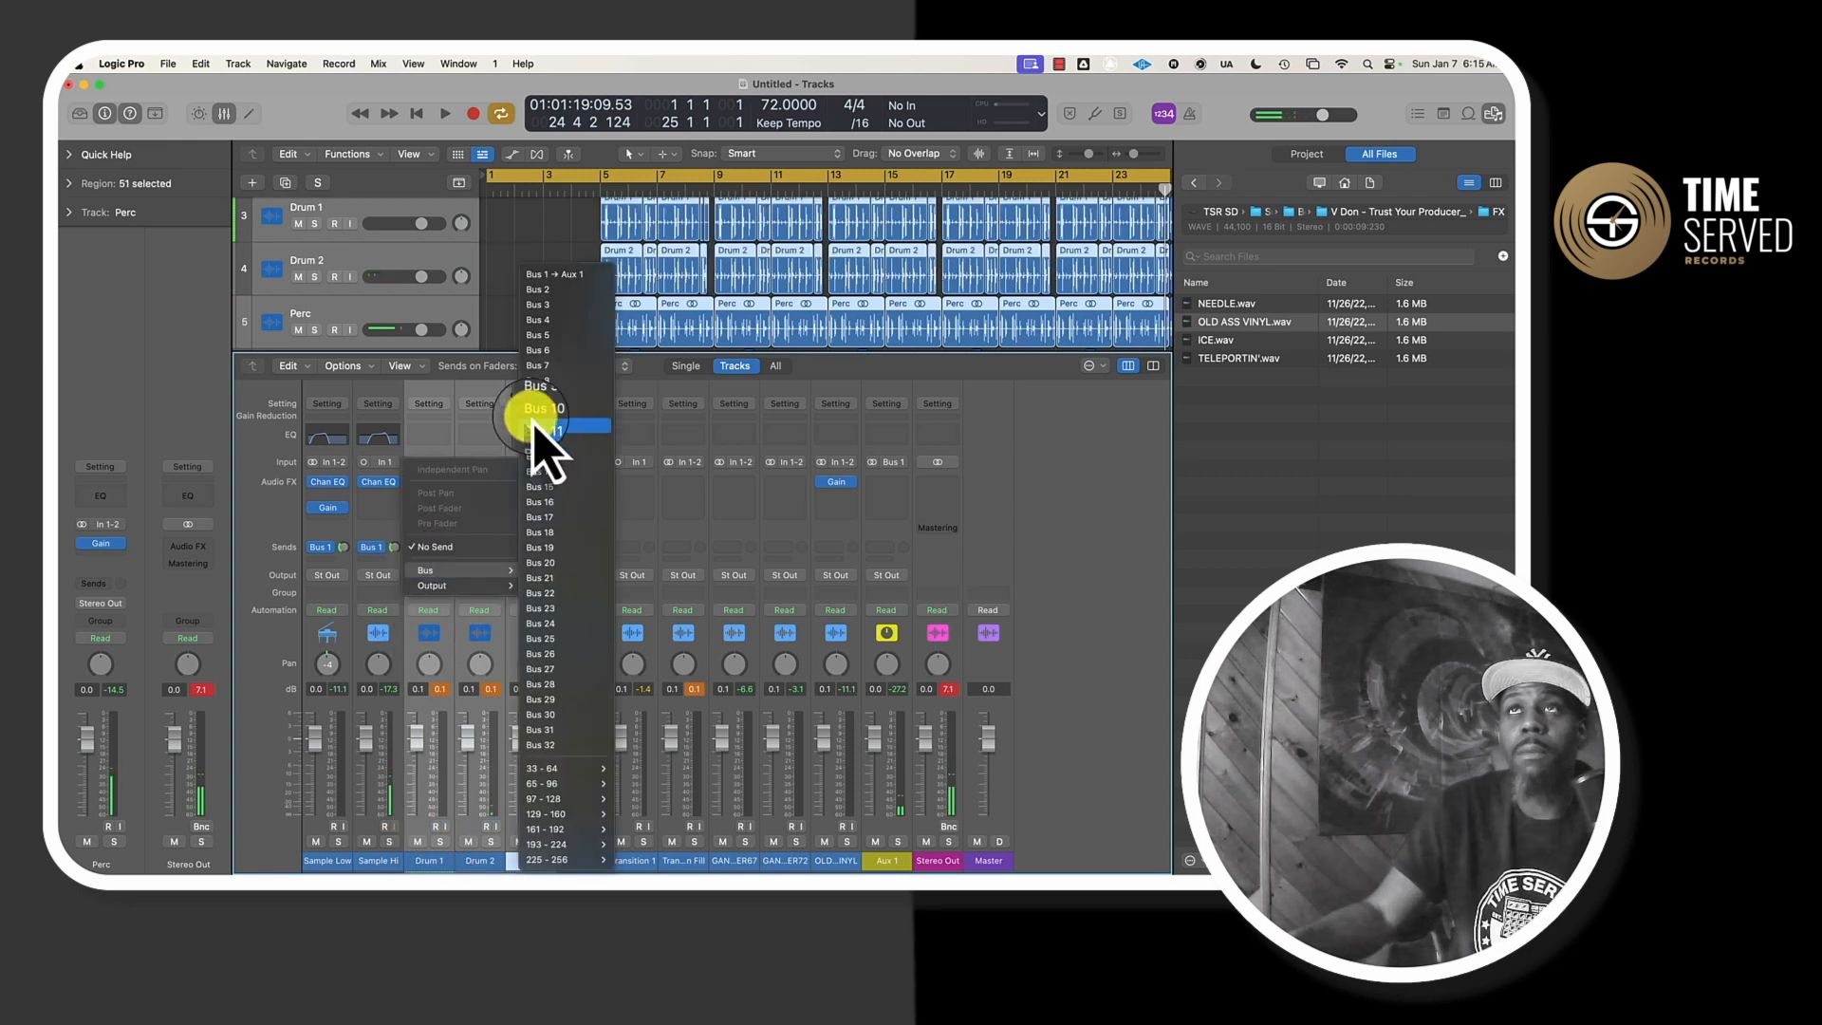
{"action": "left_click", "coordinate": [533, 411]}
{"action": "left_click_drag", "start_coordinate": [495, 546], "coordinate": [488, 509]}
- Rename the Bus 1 aux channel as Sample Bus and the Bus 10 aux channel as Drums Bus
{"action": "left_click", "coordinate": [883, 854]}
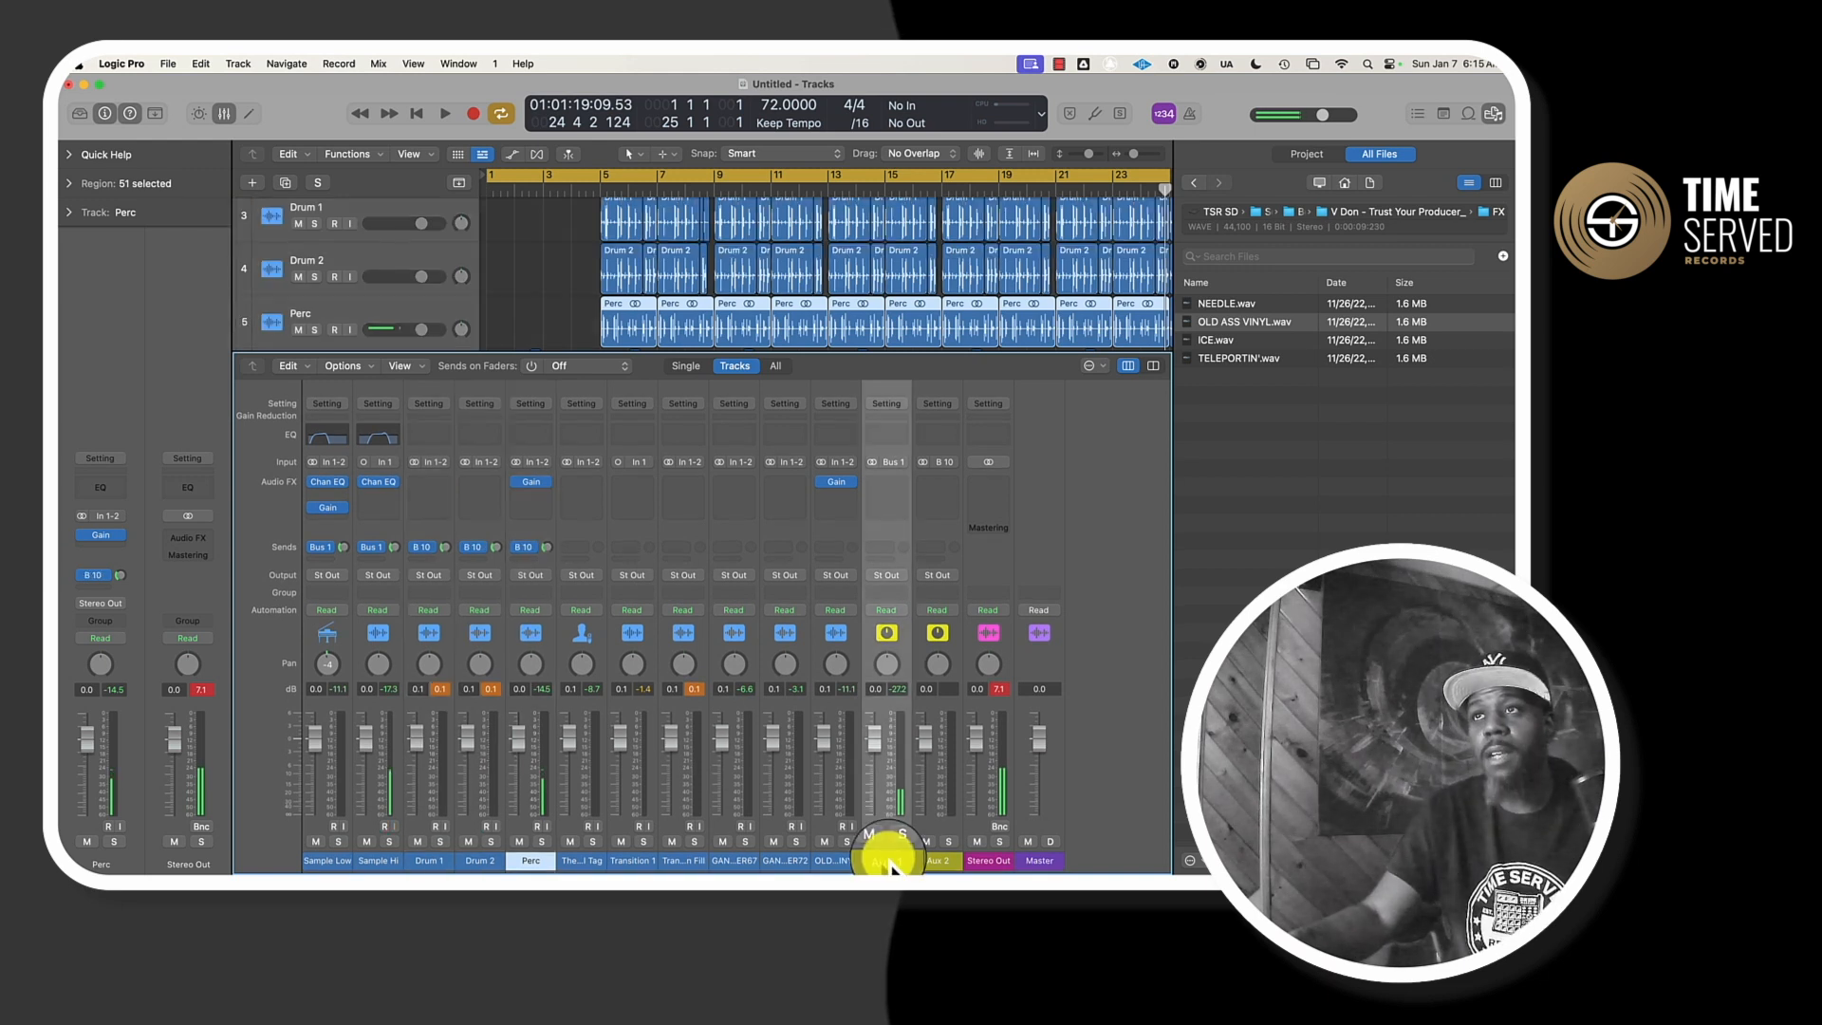
{"action": "type", "text": "Sample"}
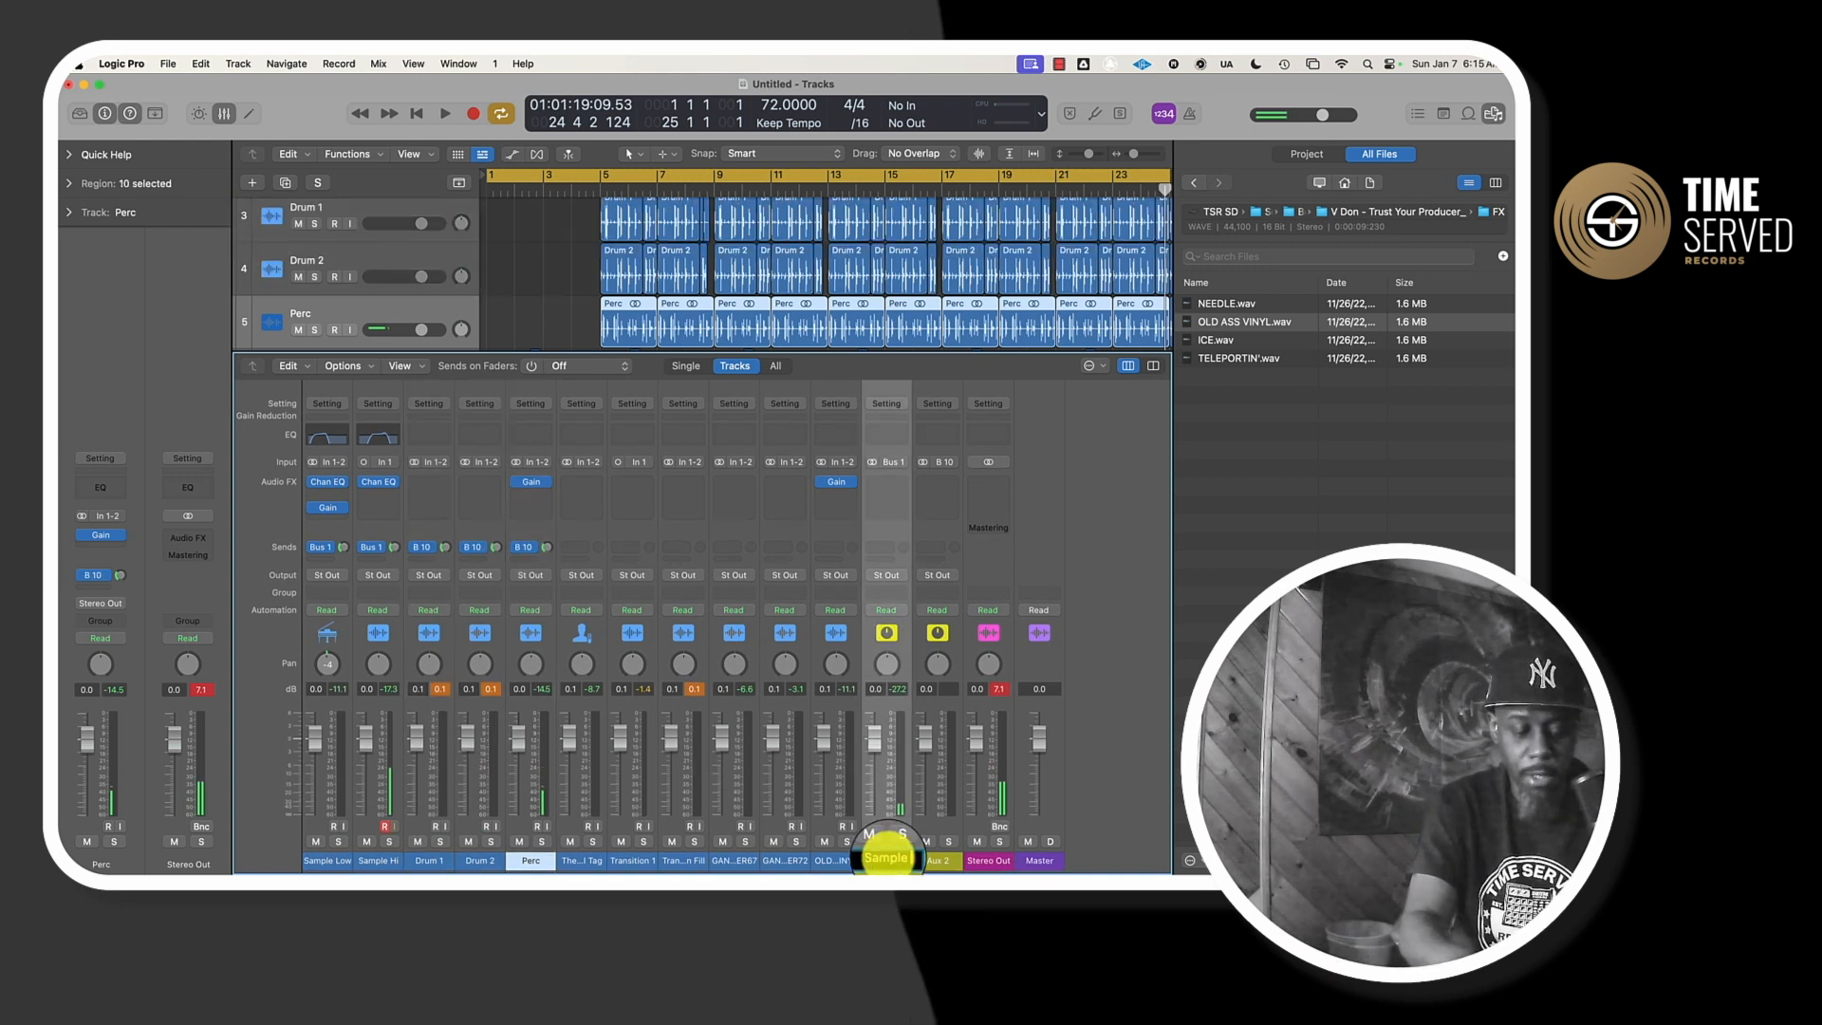
{"action": "type", "text": "Bus"}
{"action": "double_click", "coordinate": [936, 859]}
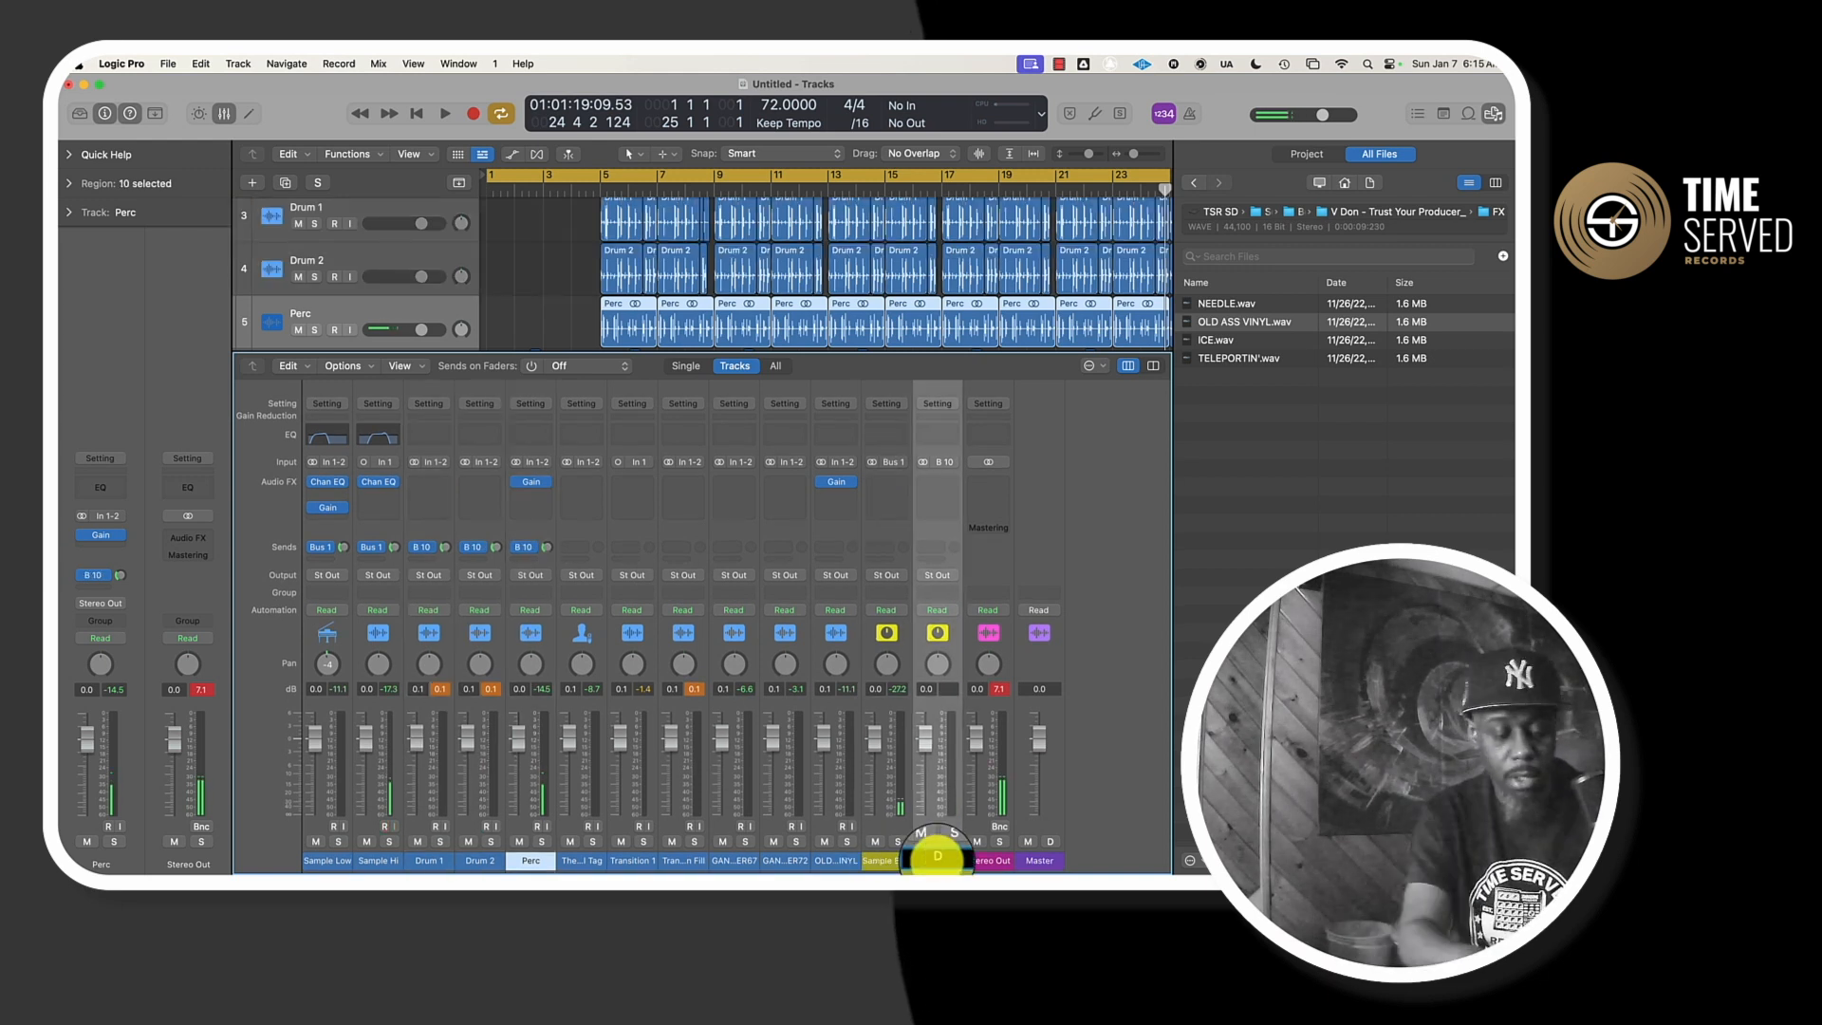
{"action": "type", "text": "Dru"}
{"action": "type", "text": "ms Bus"}
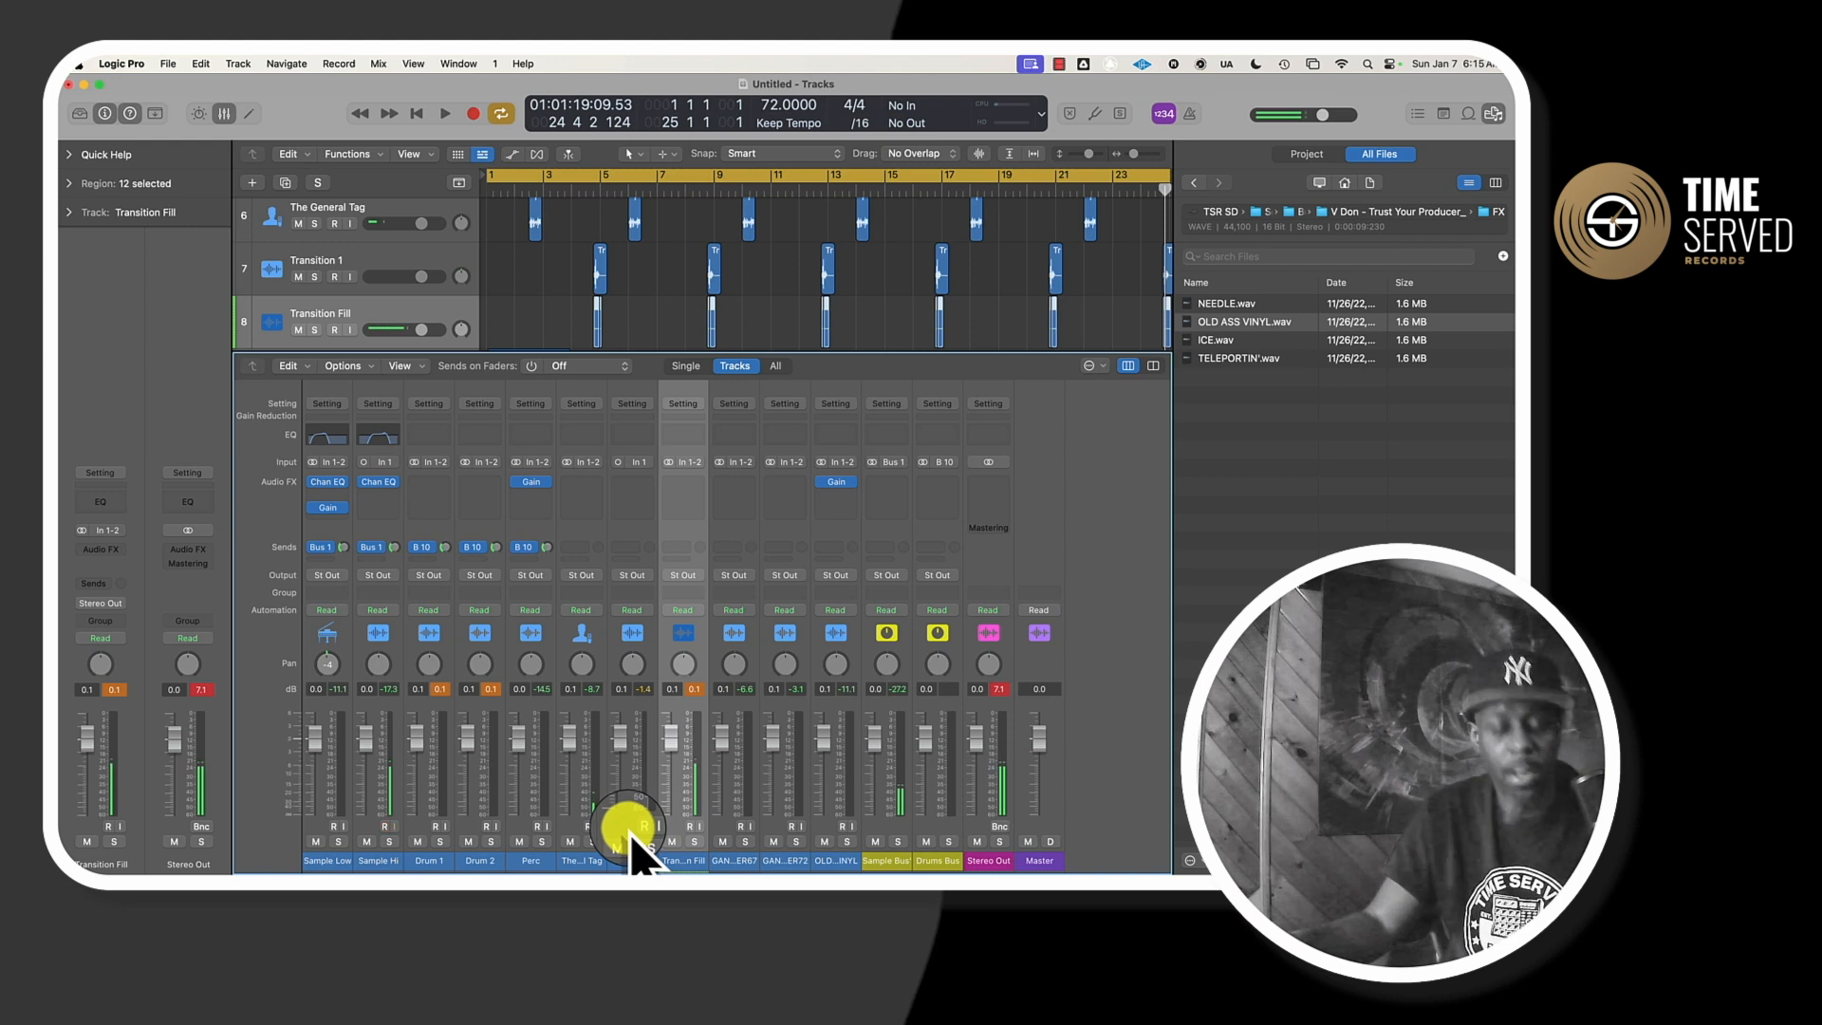
- Send the Transition 1 and Transition Fill channels to Bus 10 and turn up their send levels
{"action": "left_click", "coordinate": [630, 838], "text": "shift"}
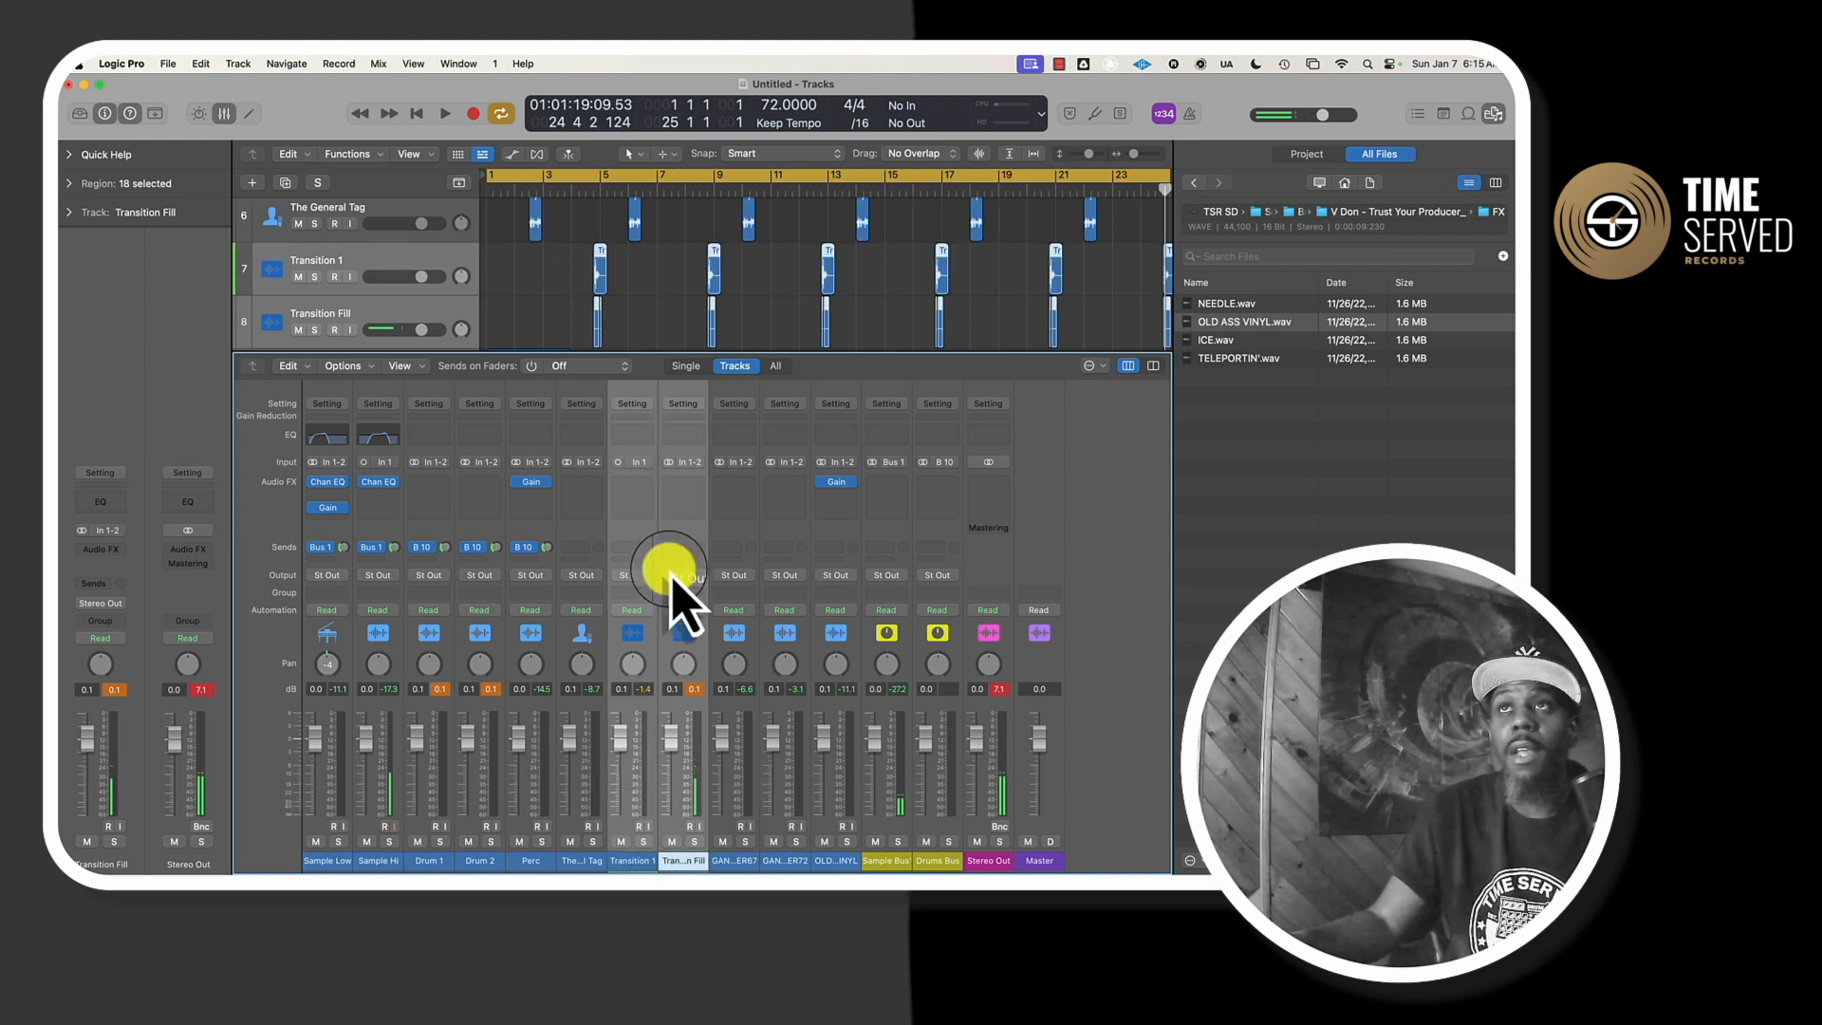
{"action": "left_click", "coordinate": [637, 547]}
{"action": "left_click_drag", "start_coordinate": [699, 548], "coordinate": [694, 493]}
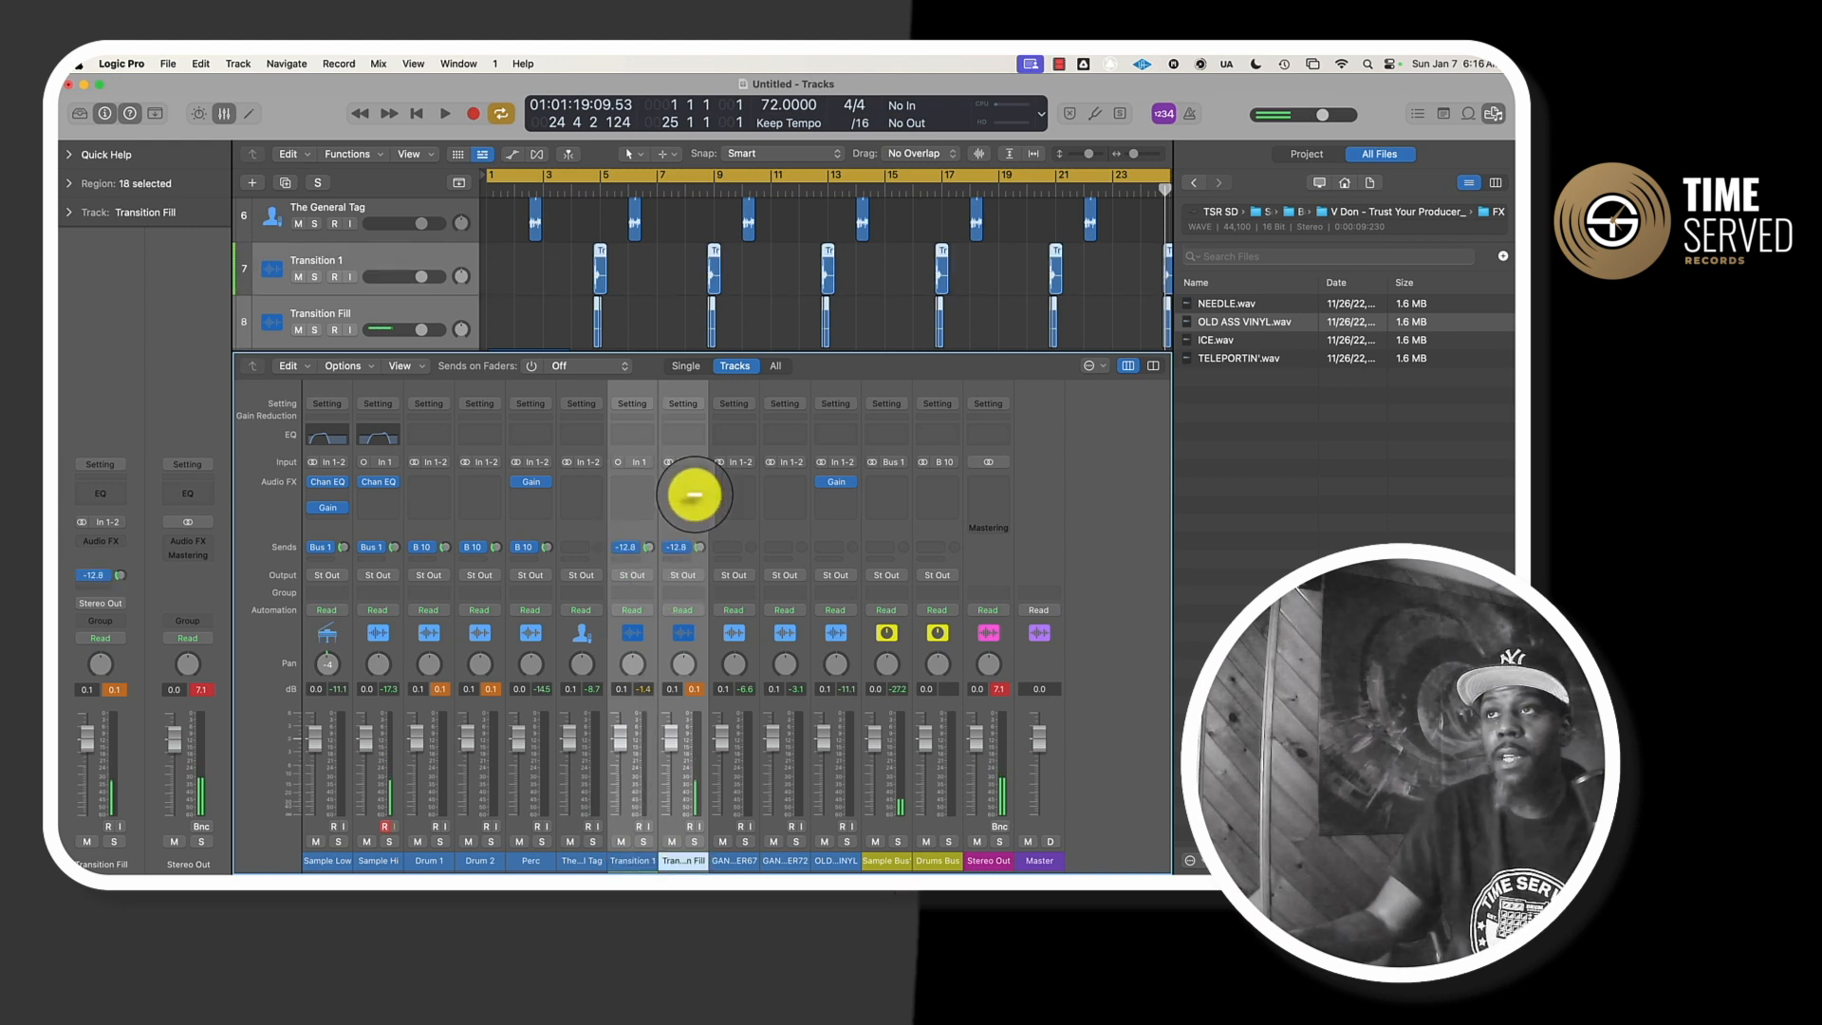
- Send The General Tag, GANGSTER67, GANGSTER72 and OLD ASS VINYL channels to Bus 20 and turn up their send levels
{"action": "left_click", "coordinate": [577, 841]}
{"action": "left_click", "coordinate": [821, 836]}
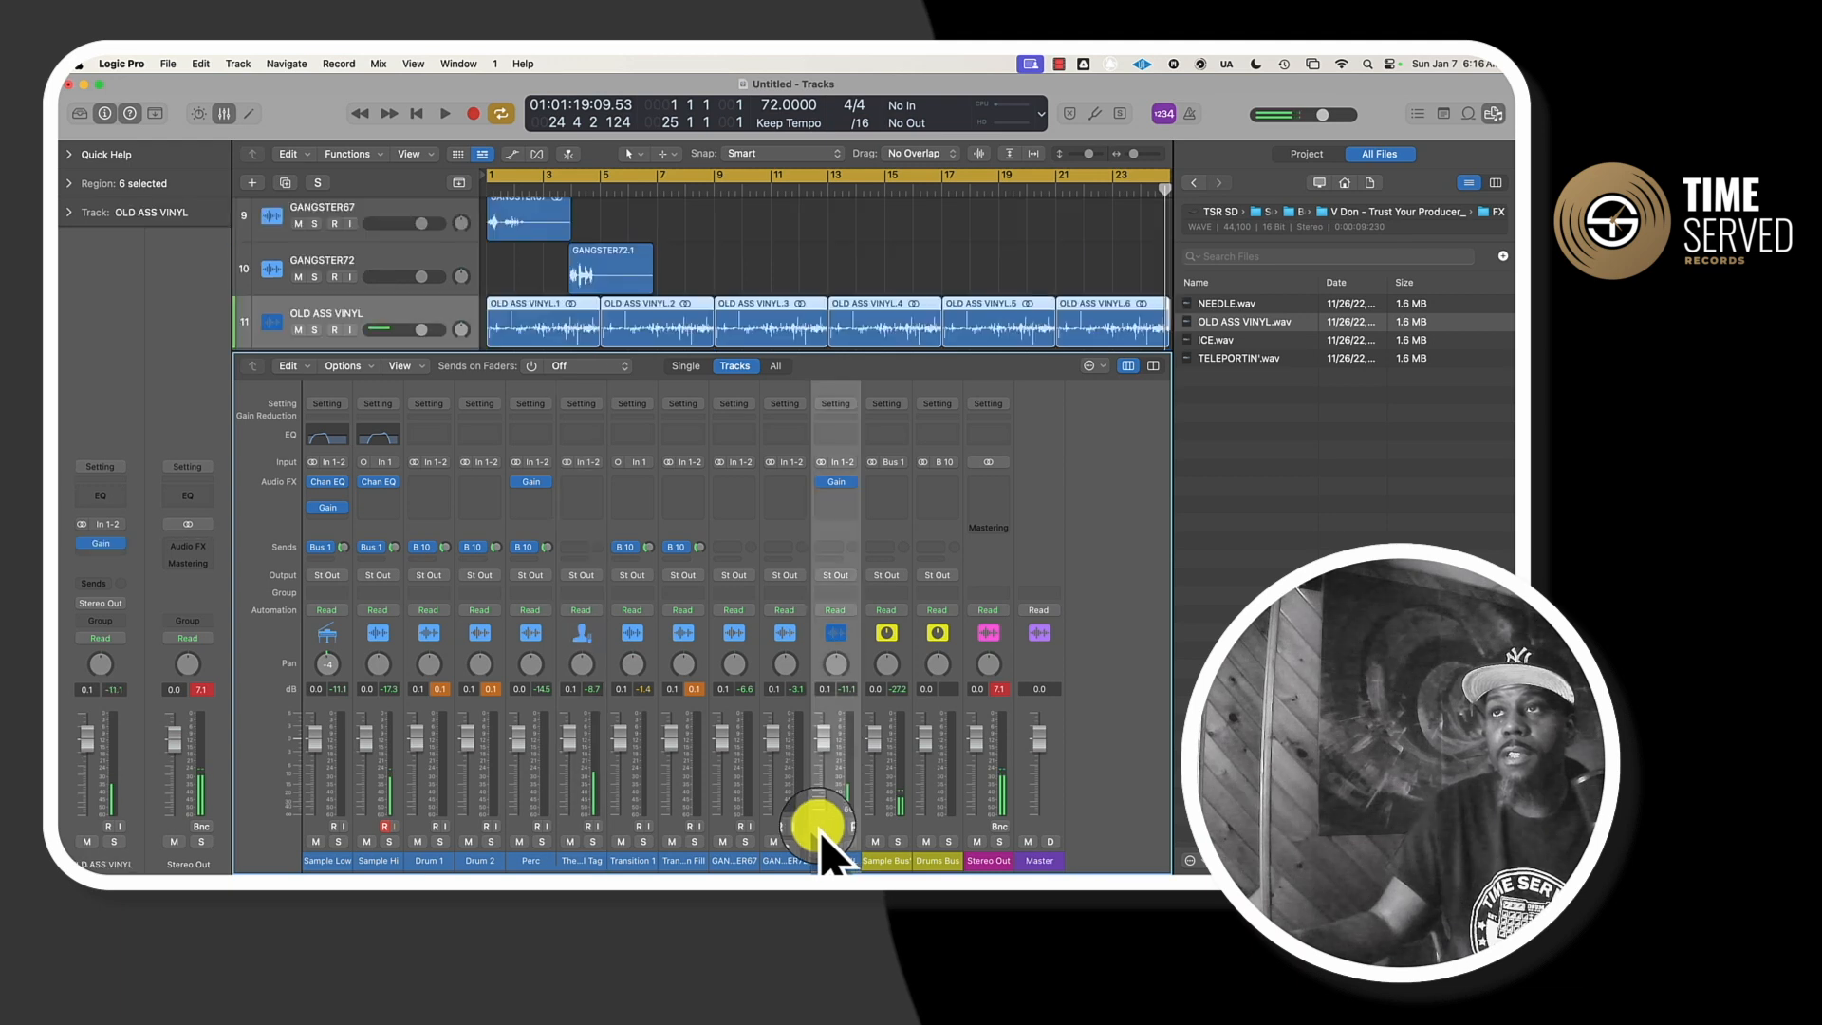
{"action": "left_click", "coordinate": [734, 837], "text": "shift"}
{"action": "left_click", "coordinate": [732, 549]}
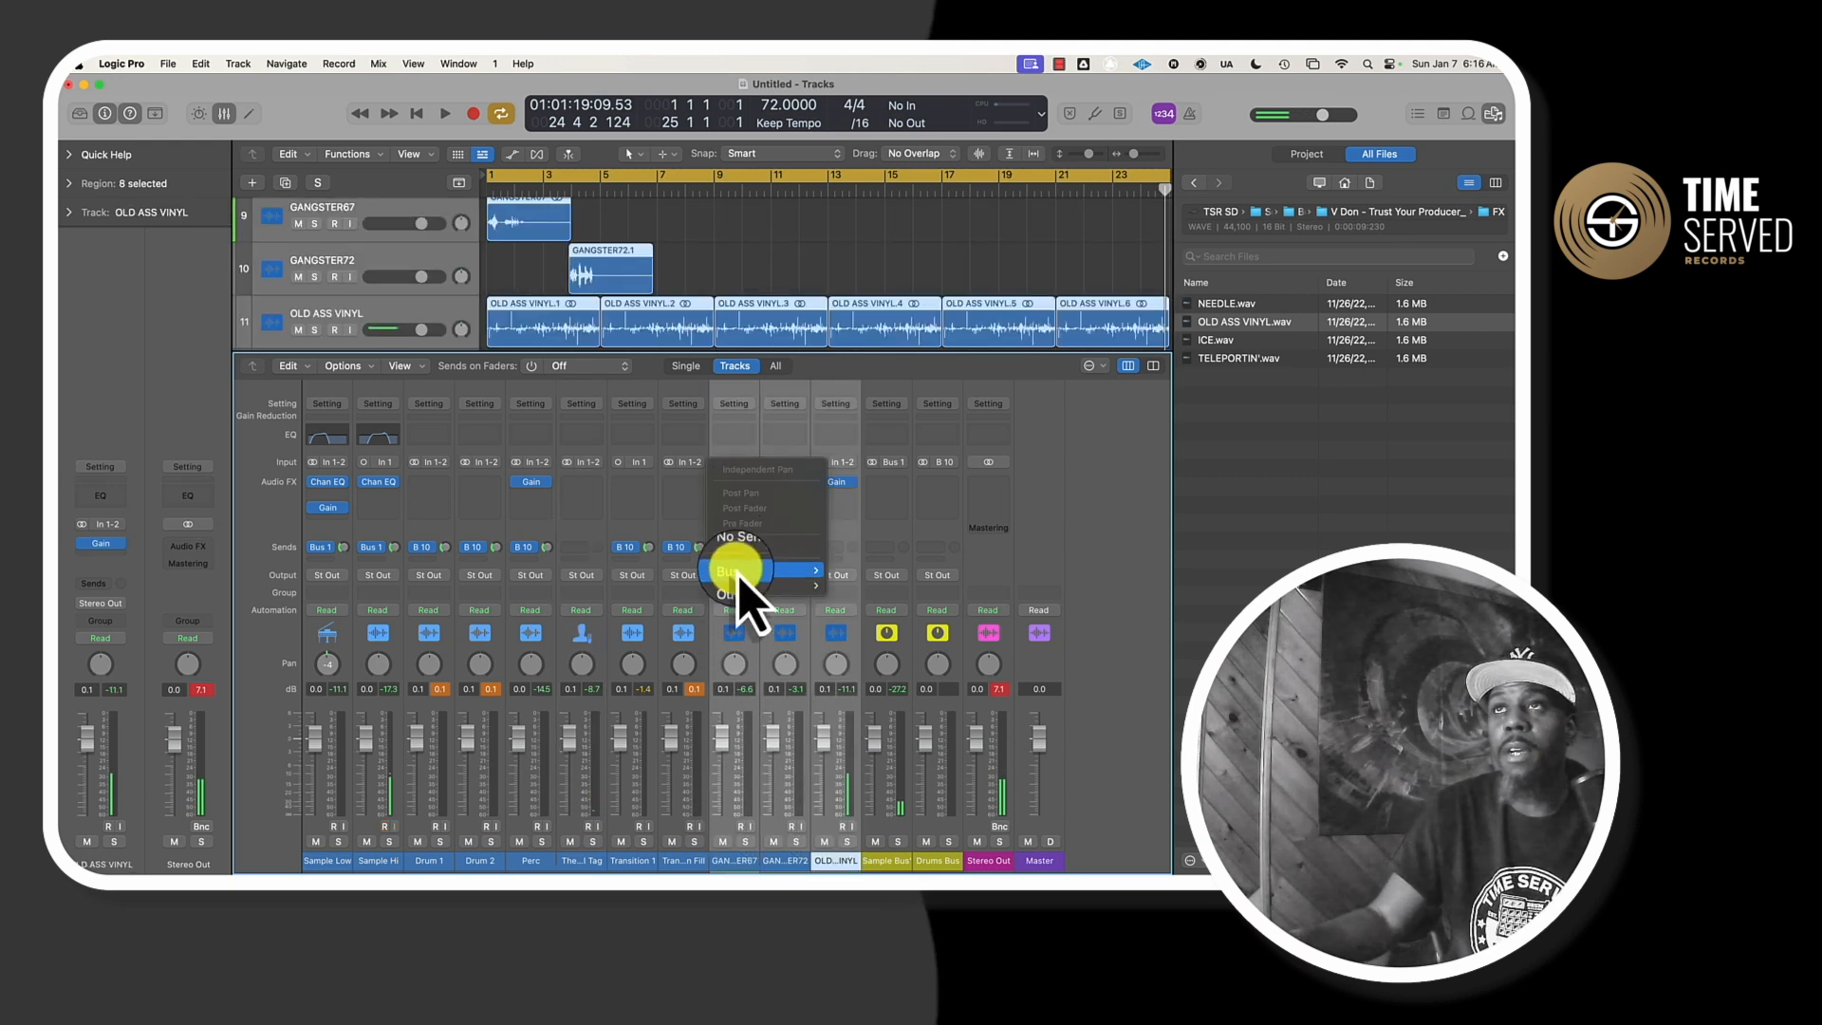
{"action": "left_click", "coordinate": [848, 581]}
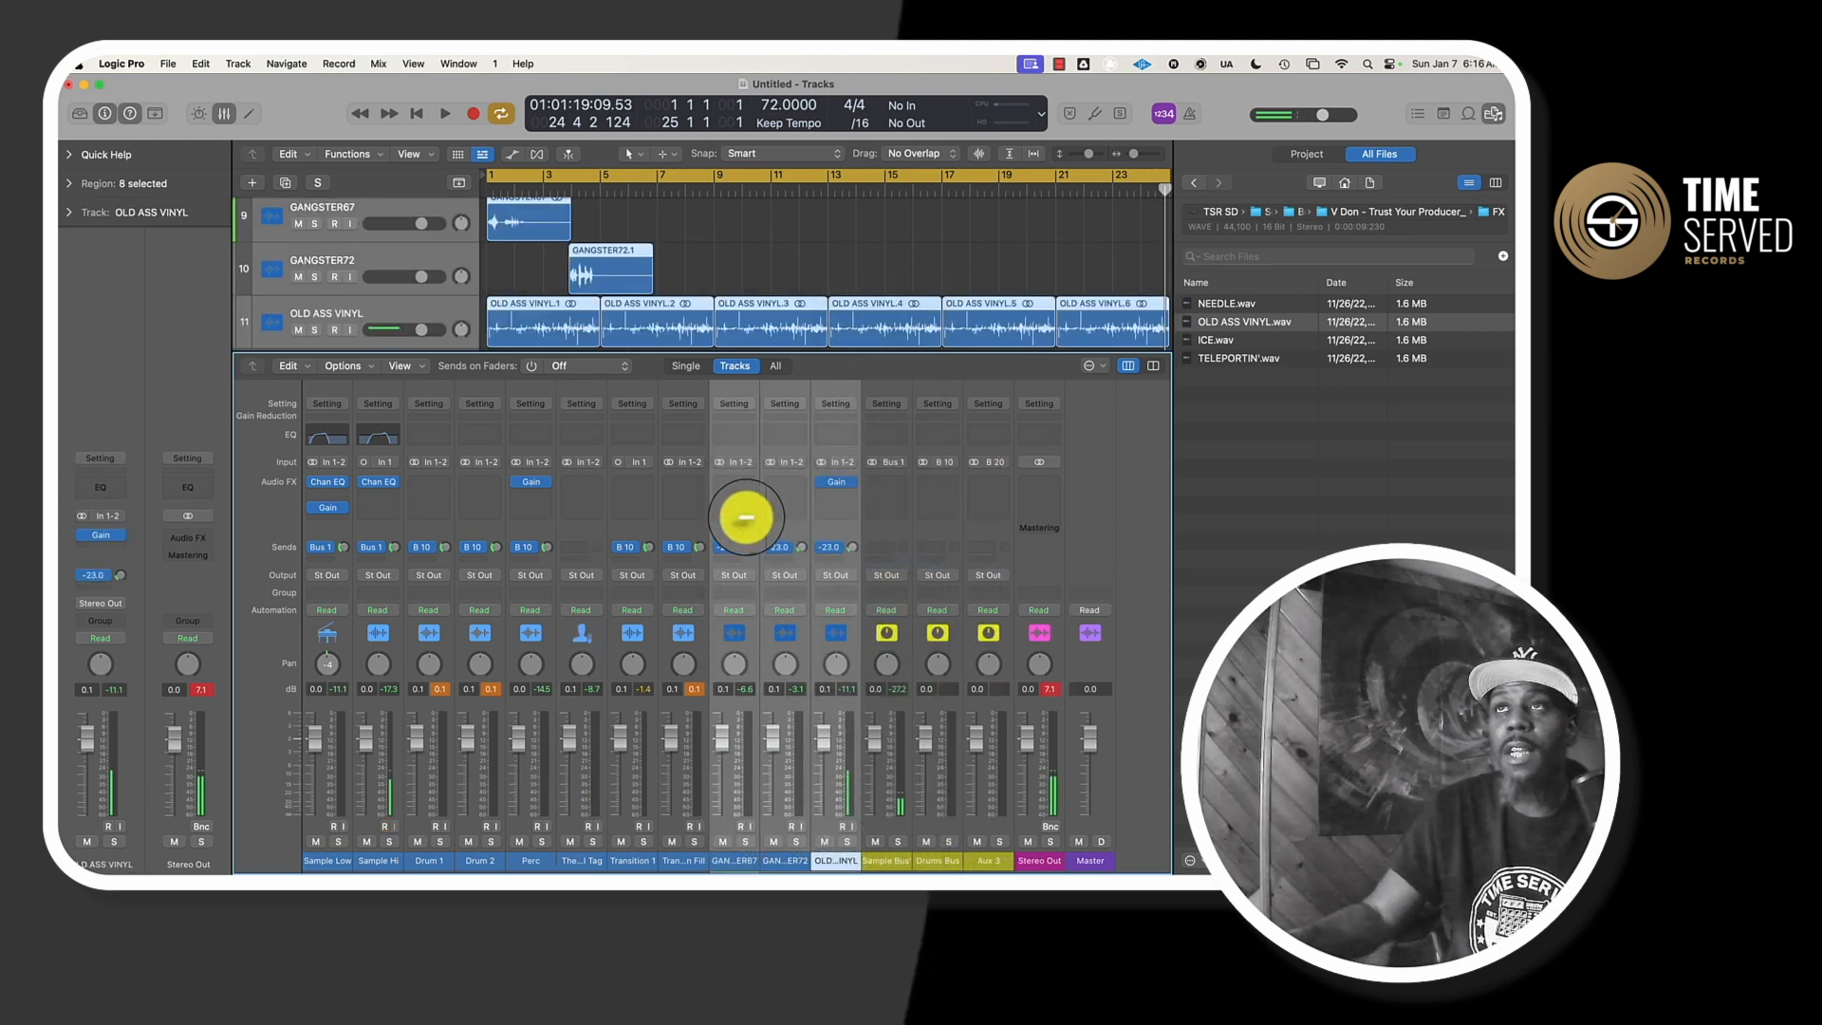
- Rename the Bus 20 aux channel as Vocal Bus
{"action": "double_click", "coordinate": [988, 860]}
{"action": "type", "text": "Vocal"}
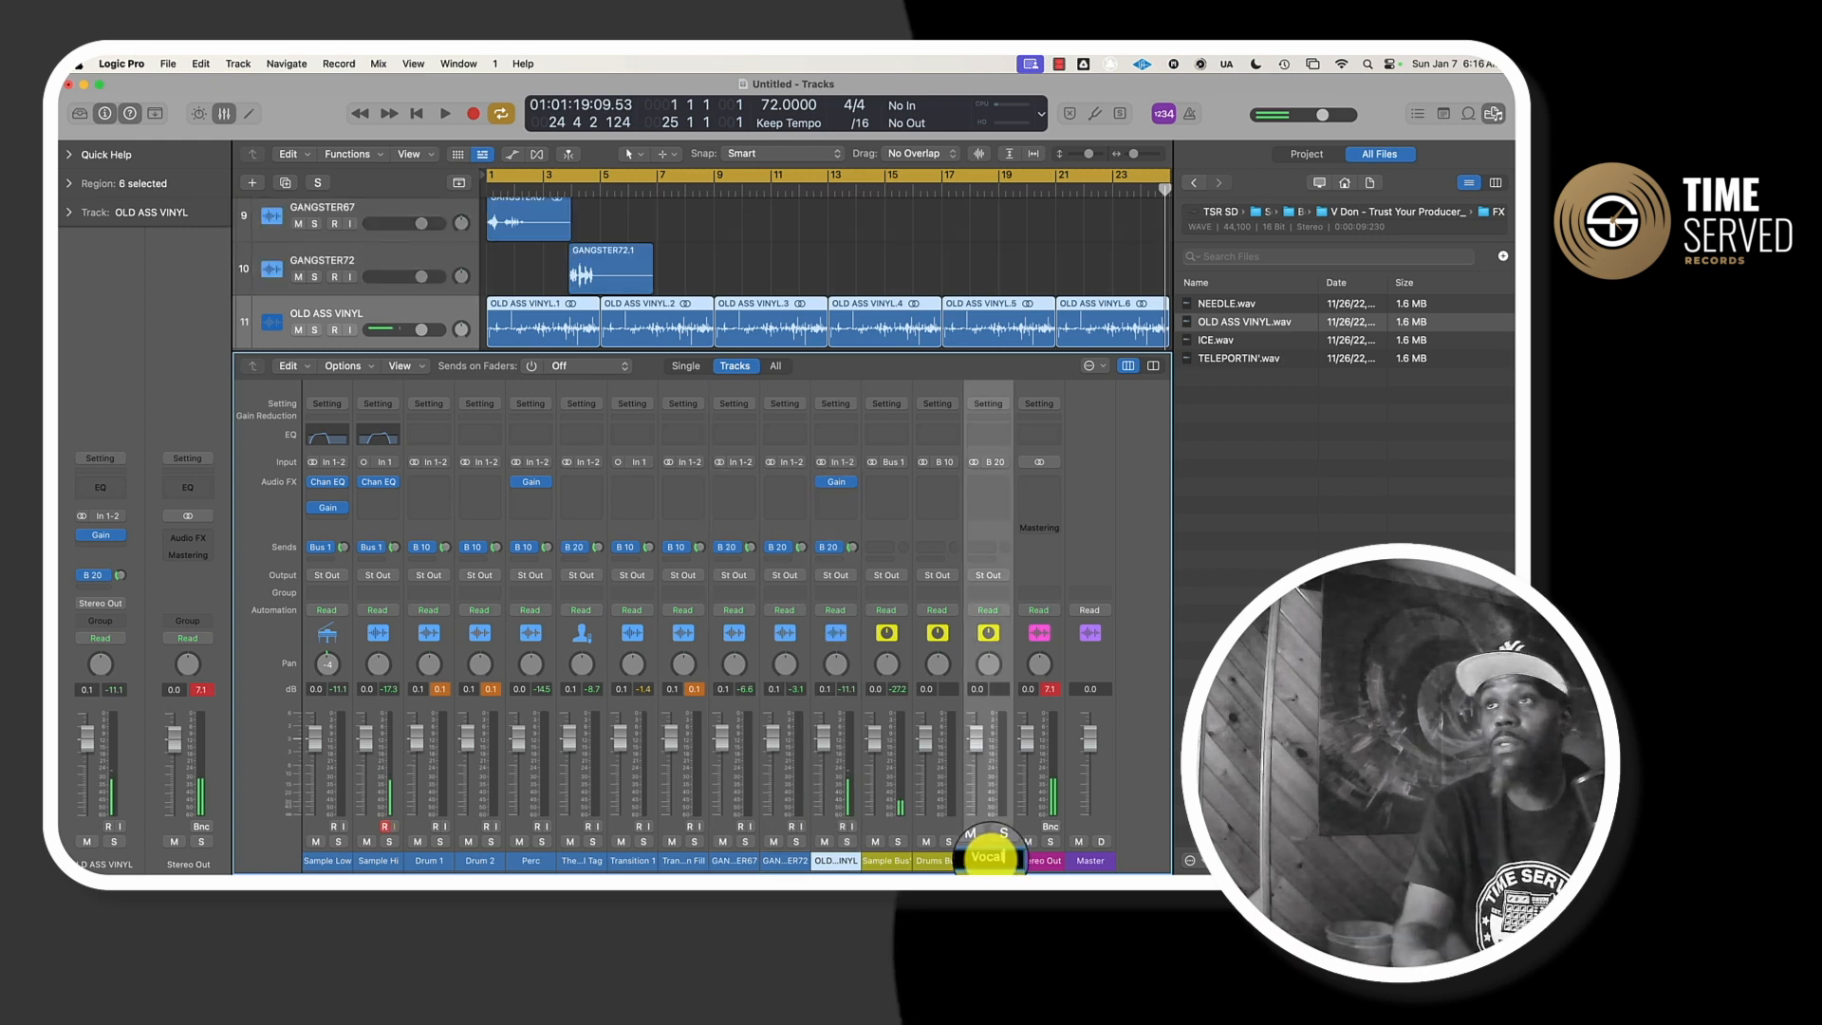
{"action": "type", "text": " Bus"}
{"action": "key", "text": "Return"}
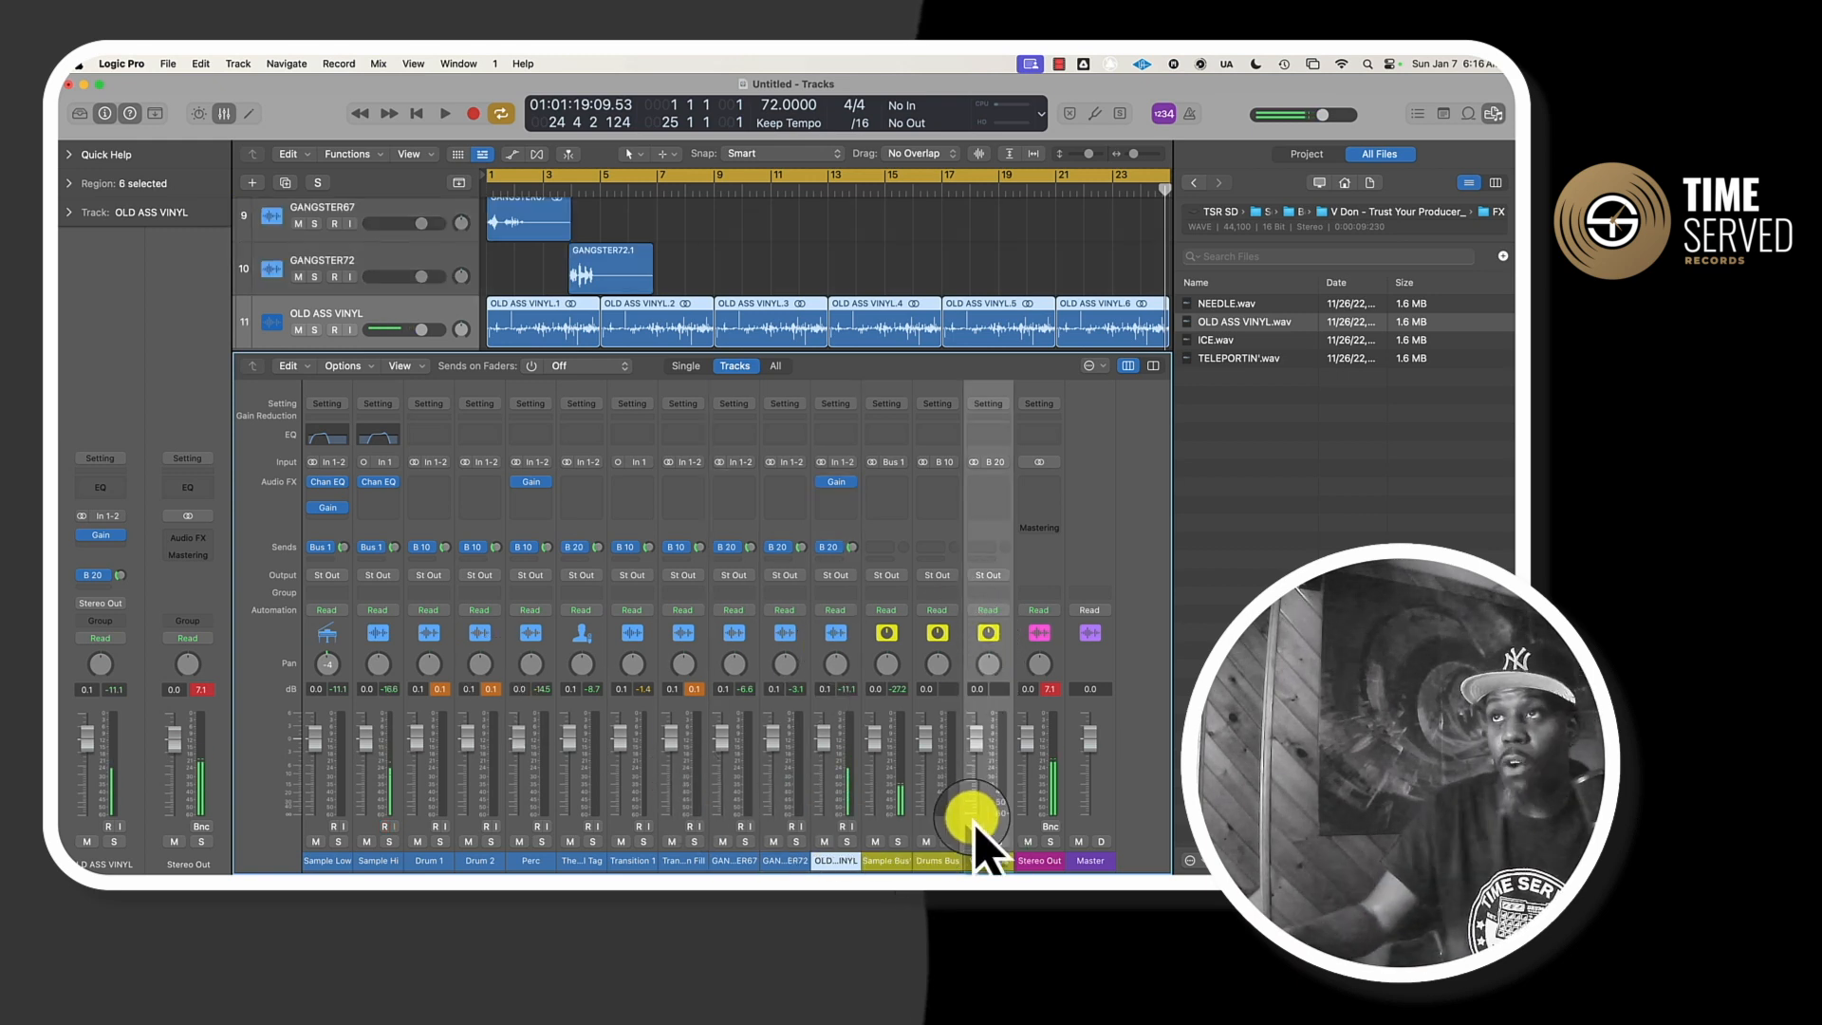
- Send the Sample Bus, Drums Bus and Vocal Bus channels to Bus 32 and turn up their send levels
{"action": "left_click_drag", "start_coordinate": [968, 819], "coordinate": [890, 820]}
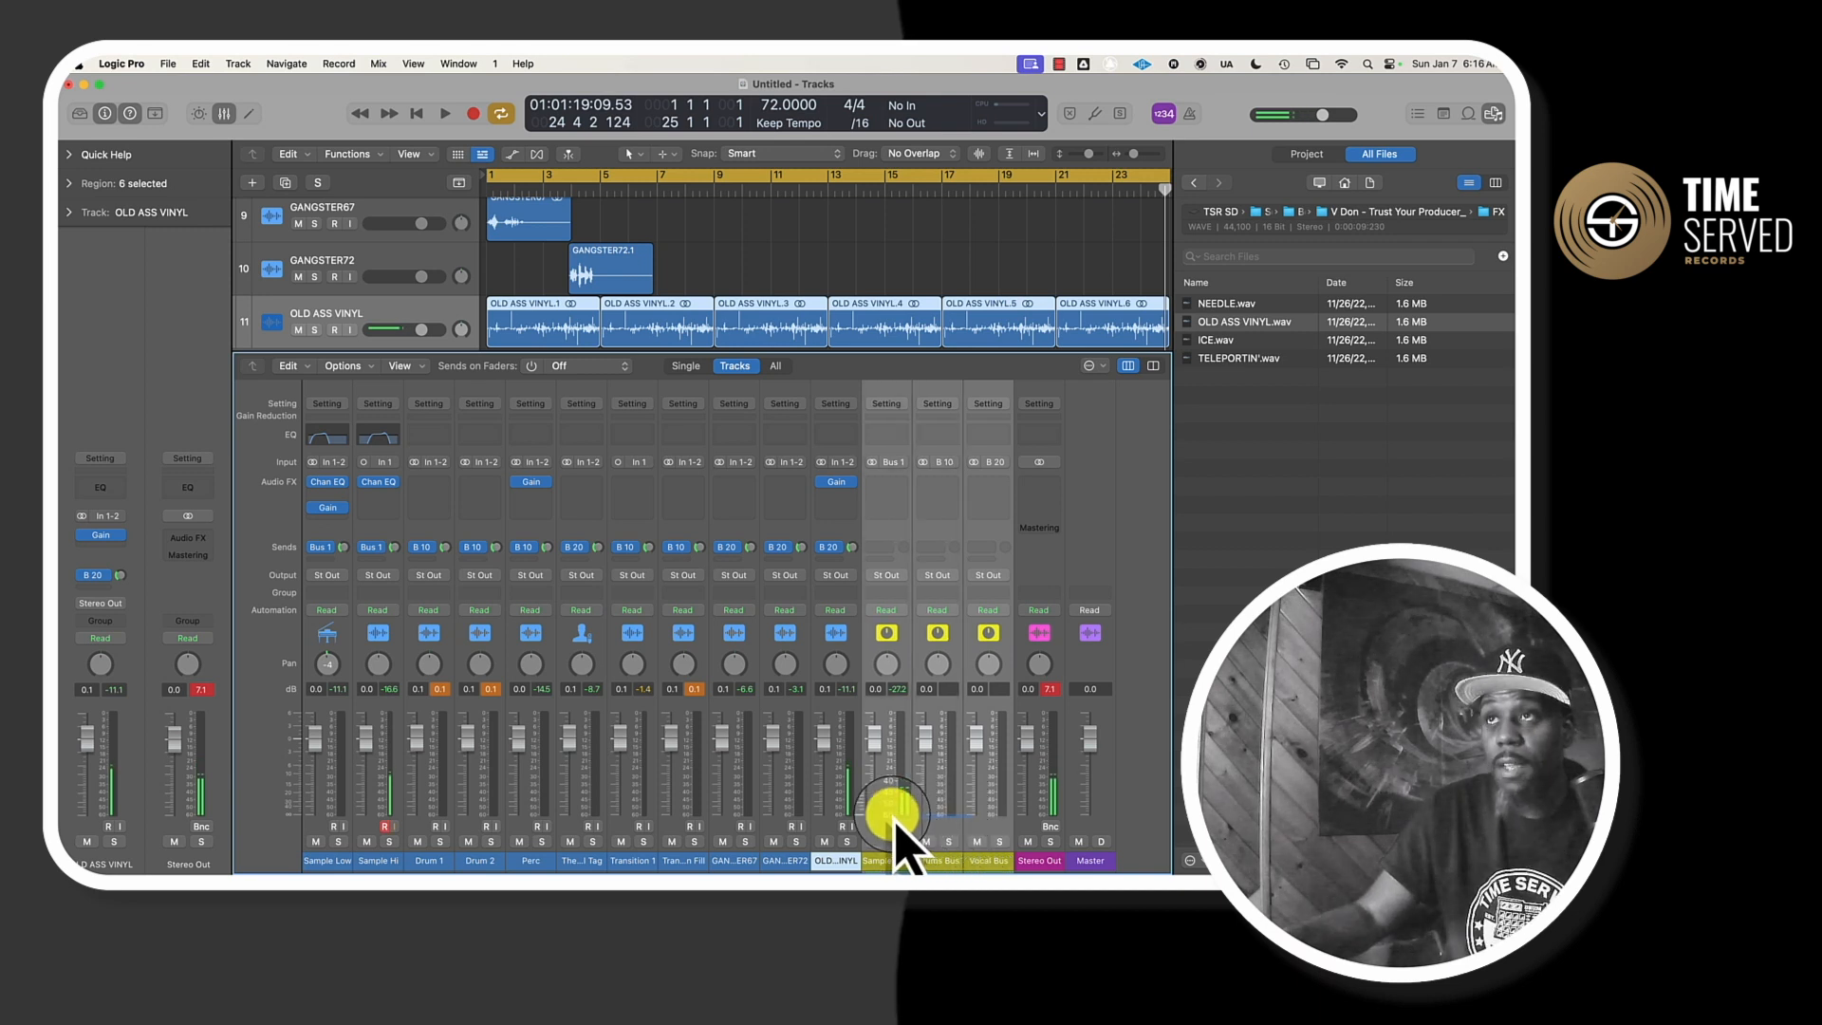
{"action": "left_click", "coordinate": [883, 547]}
{"action": "mouse_move", "coordinate": [882, 571]}
{"action": "left_click", "coordinate": [981, 640]}
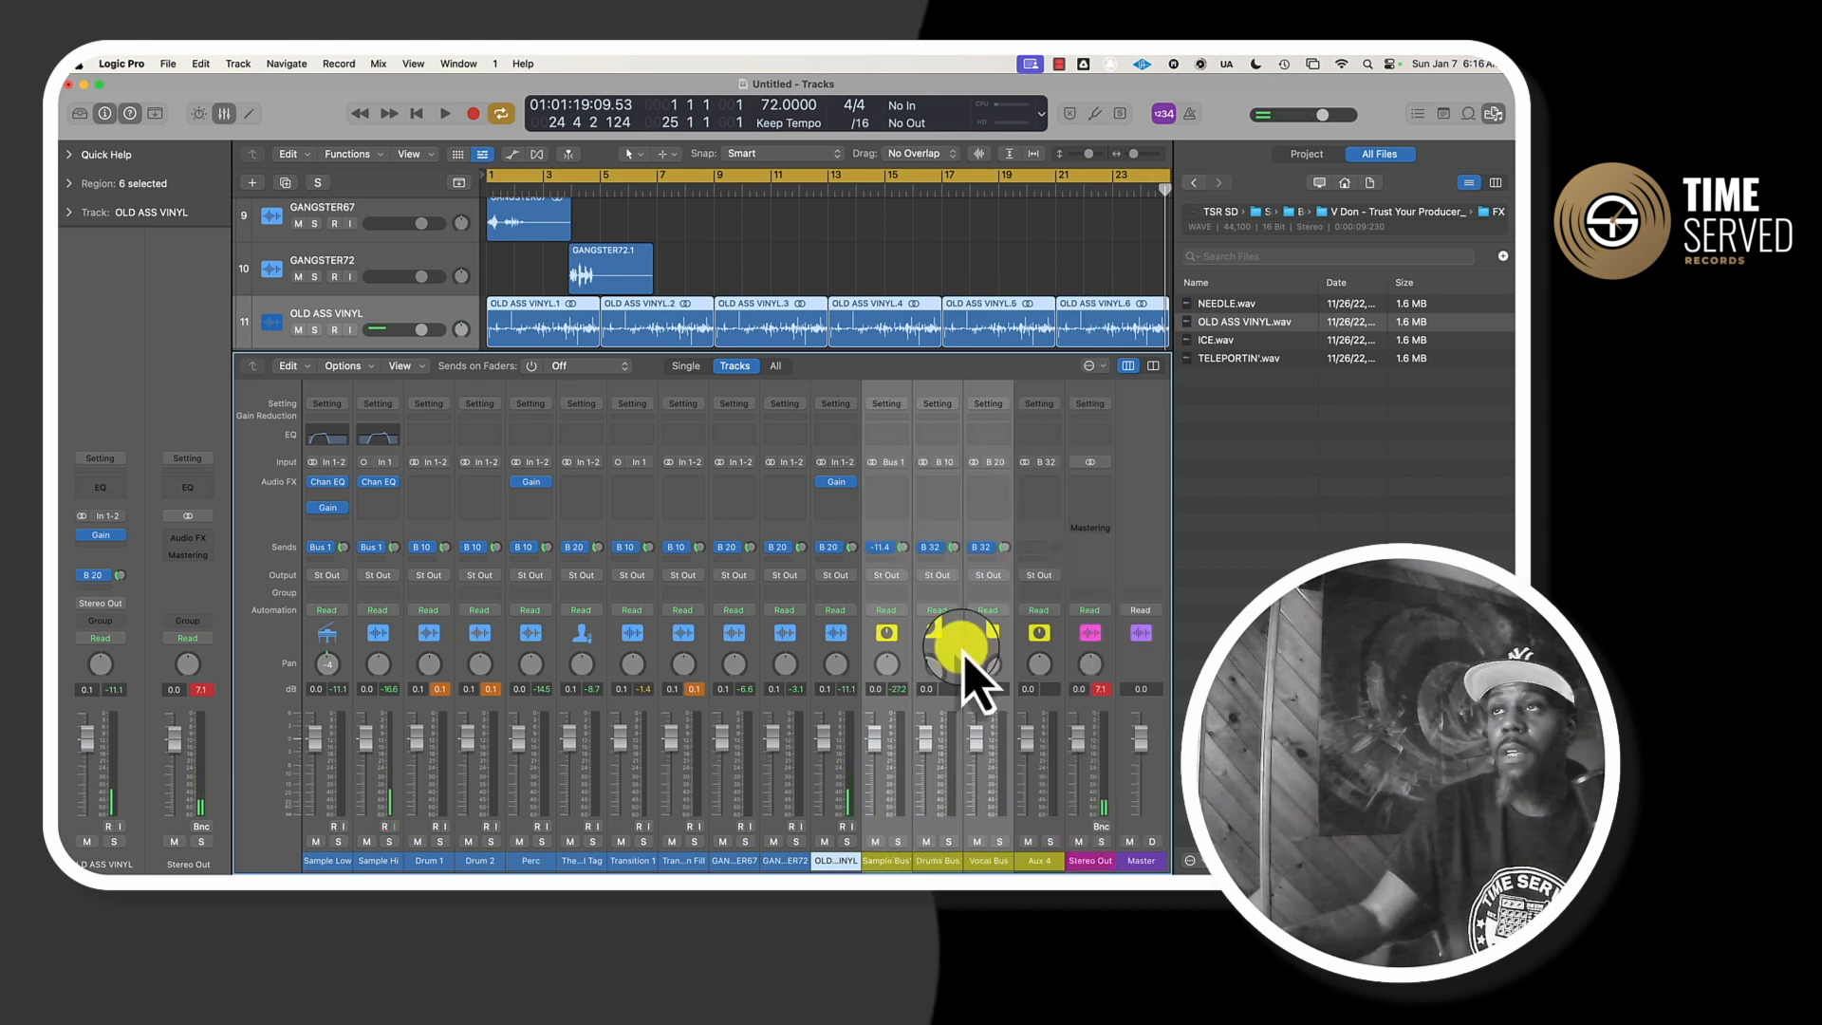
- Rename the Bus 32 aux channel as Sub Mix
{"action": "left_click", "coordinate": [1024, 853]}
{"action": "type", "text": "Sub Mix"}
{"action": "key", "text": "Return"}
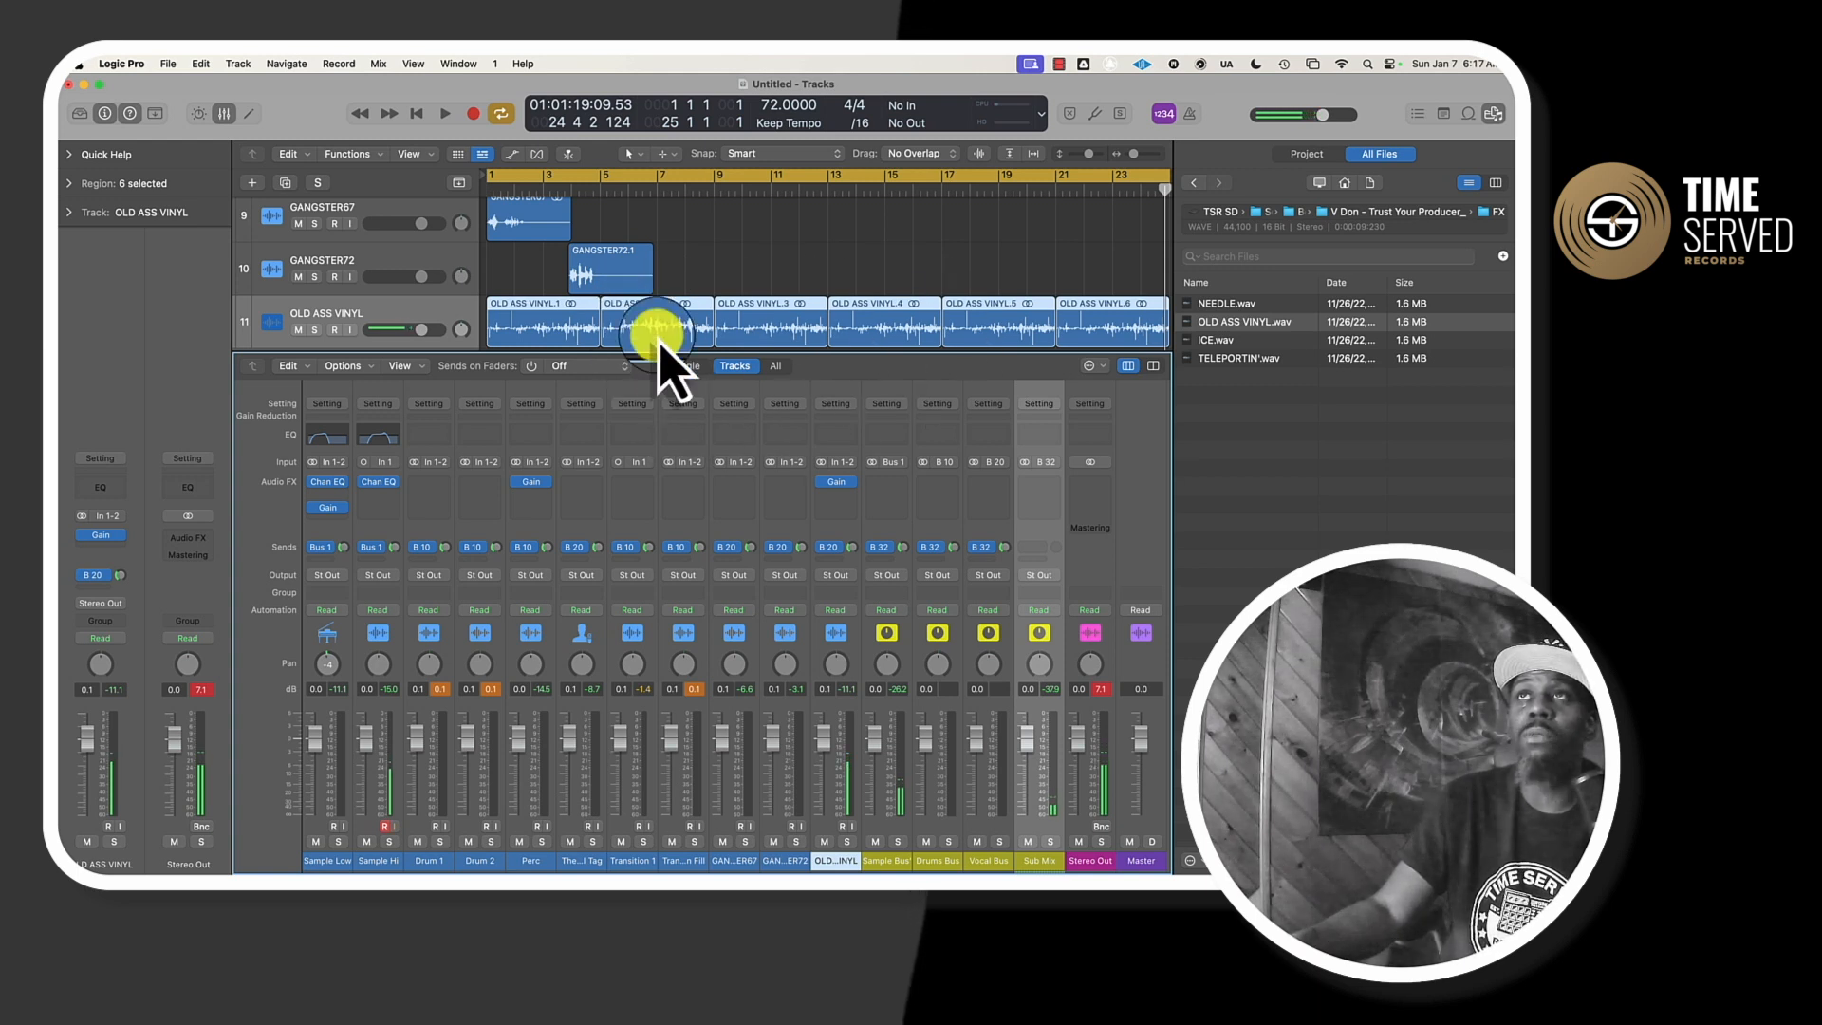
- Set the I/O buffer size to 1024 samples in the audio device settings, apply it and close the settings
{"action": "left_click", "coordinate": [143, 66]}
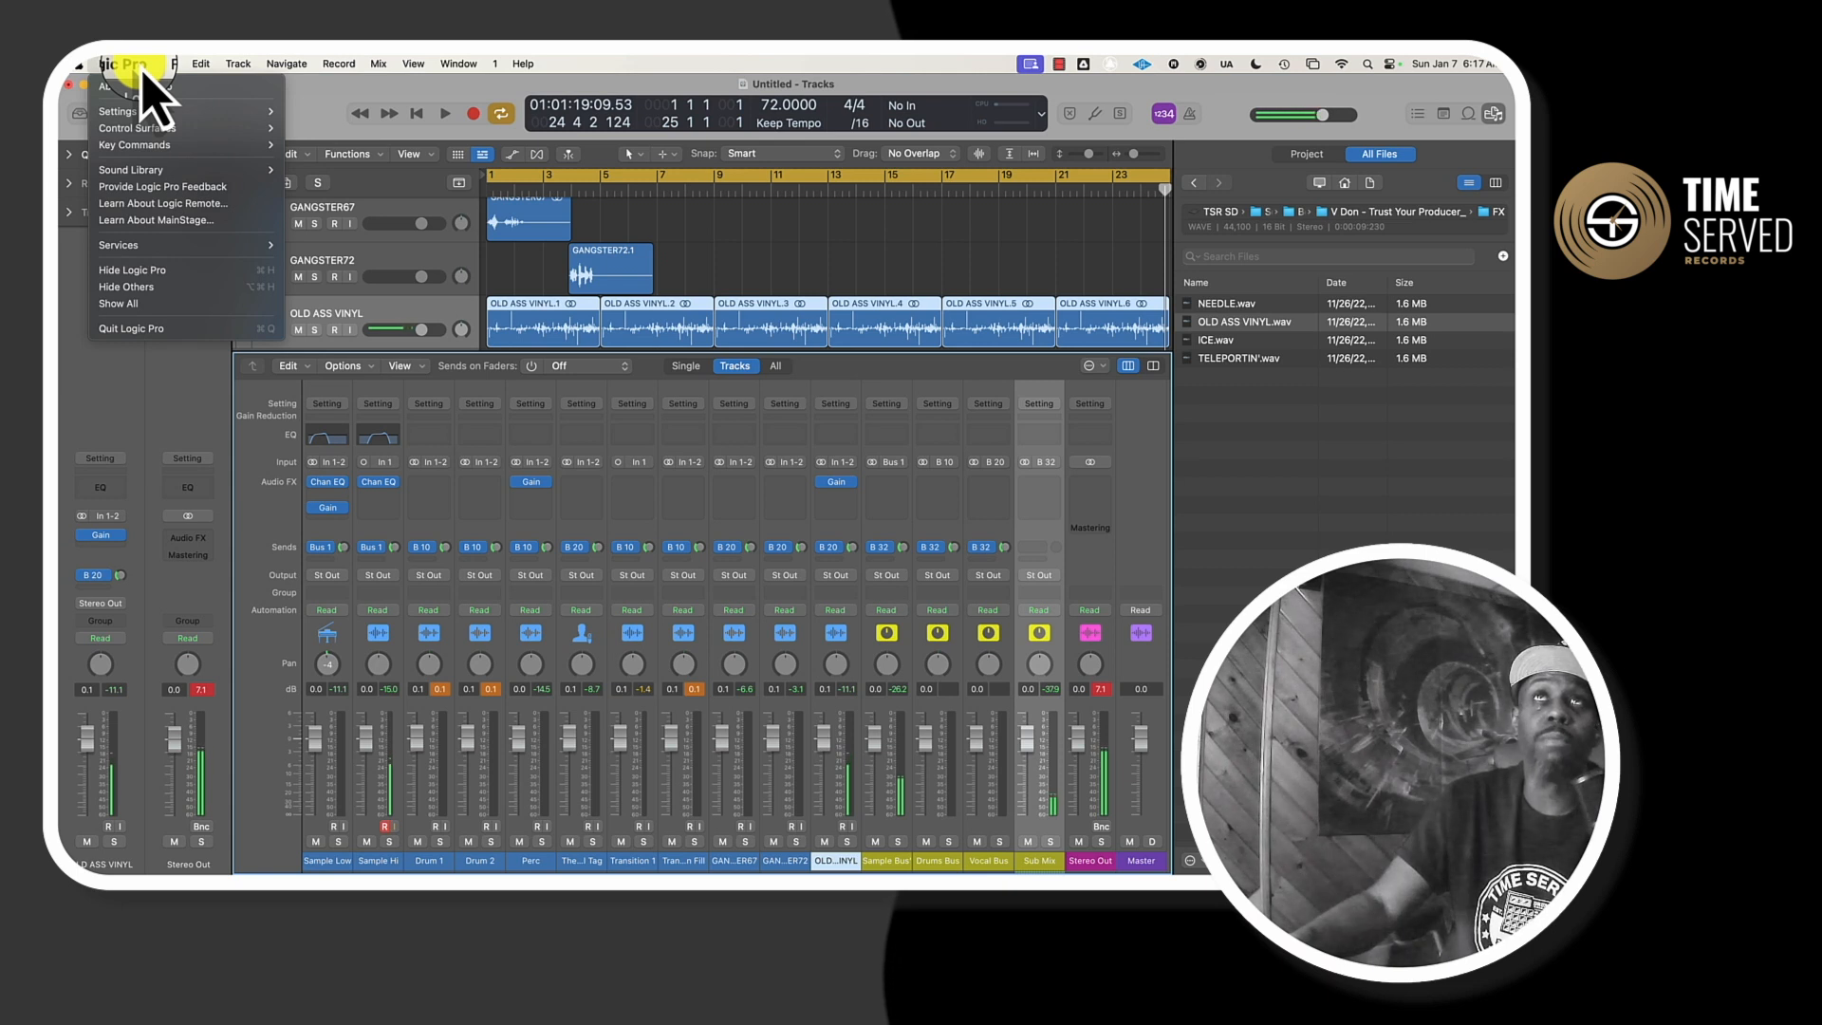
{"action": "mouse_move", "coordinate": [160, 115]}
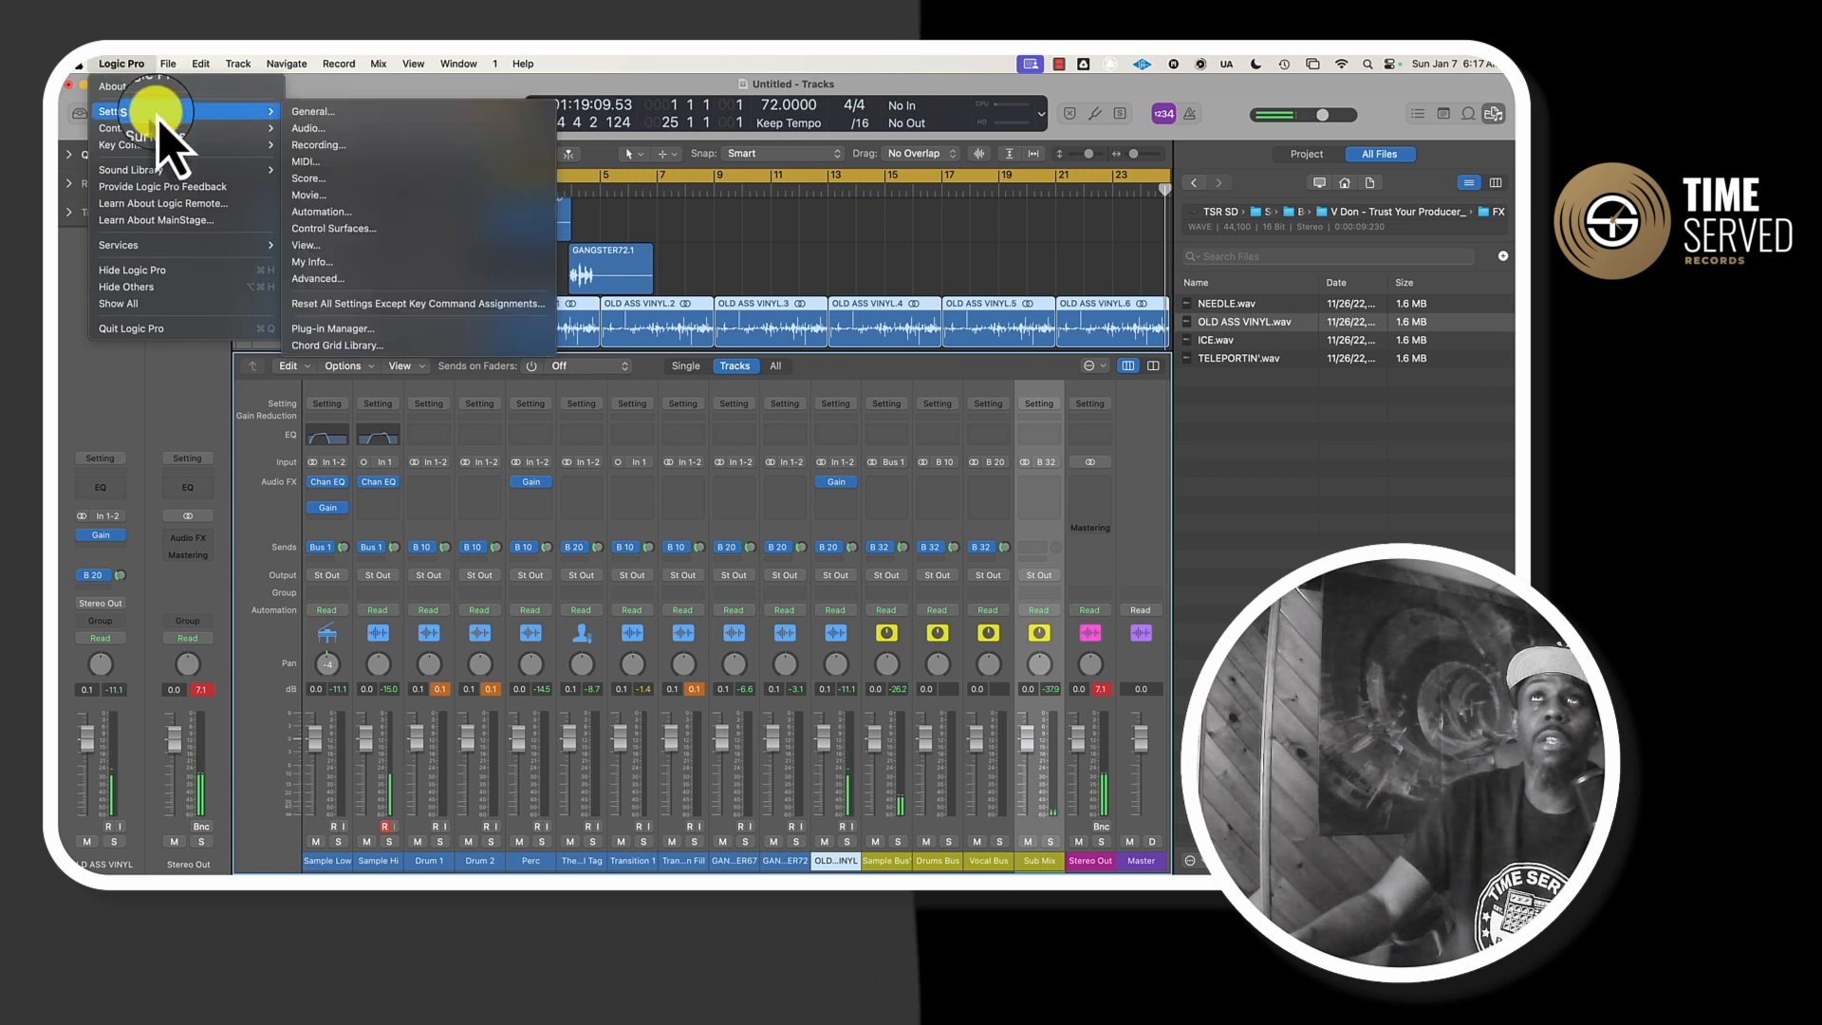
{"action": "left_click", "coordinate": [315, 130]}
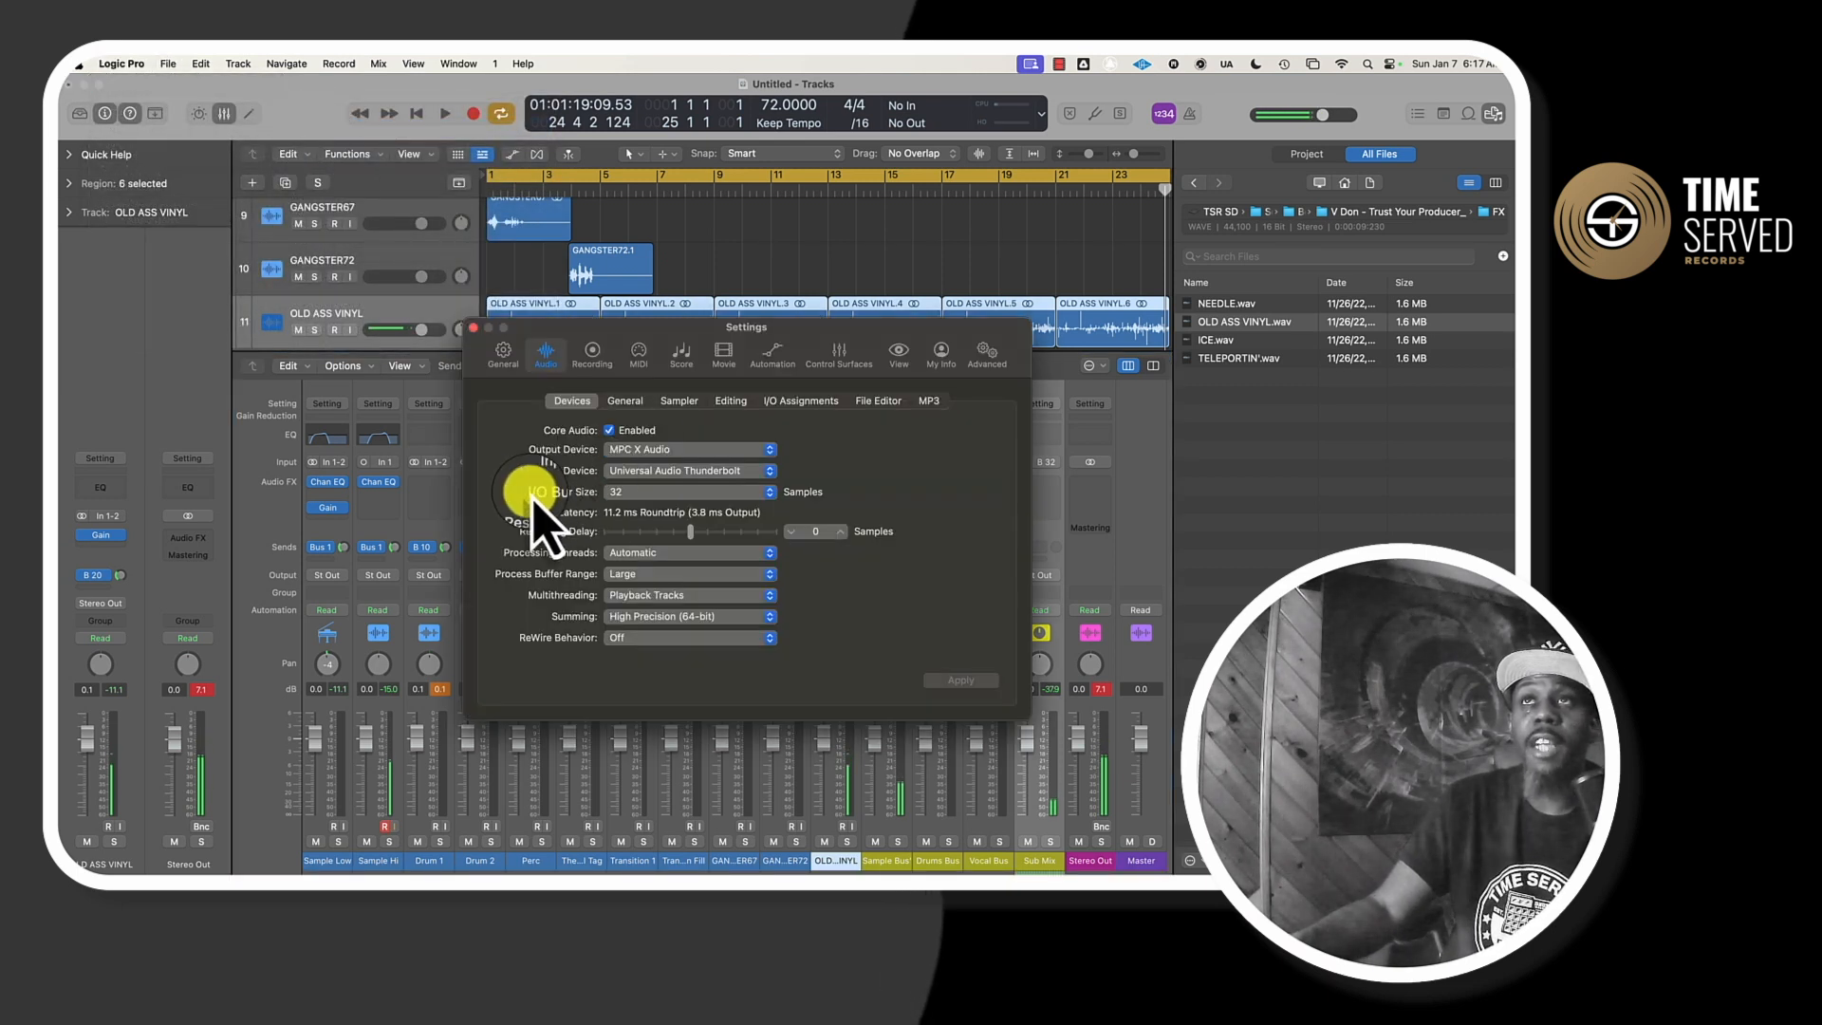
{"action": "left_click", "coordinate": [626, 491]}
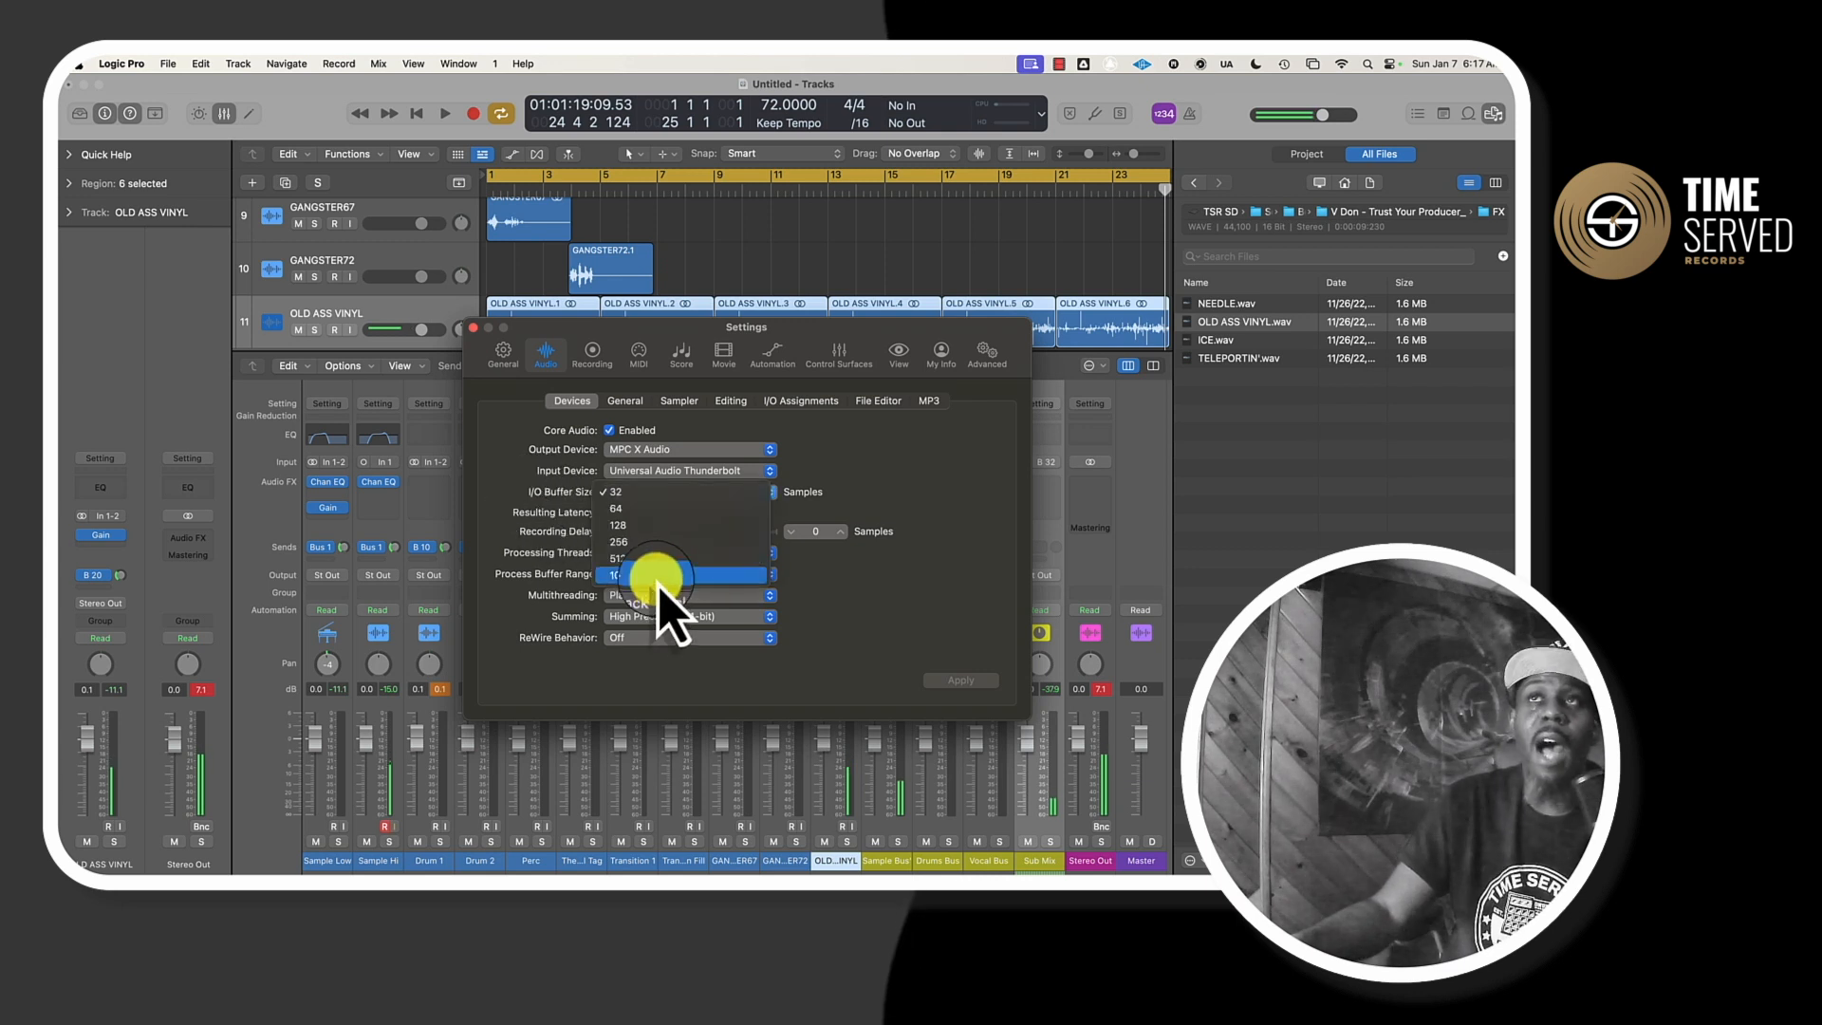
{"action": "left_click", "coordinate": [664, 598]}
{"action": "left_click", "coordinate": [638, 492]}
{"action": "left_click", "coordinate": [637, 389]}
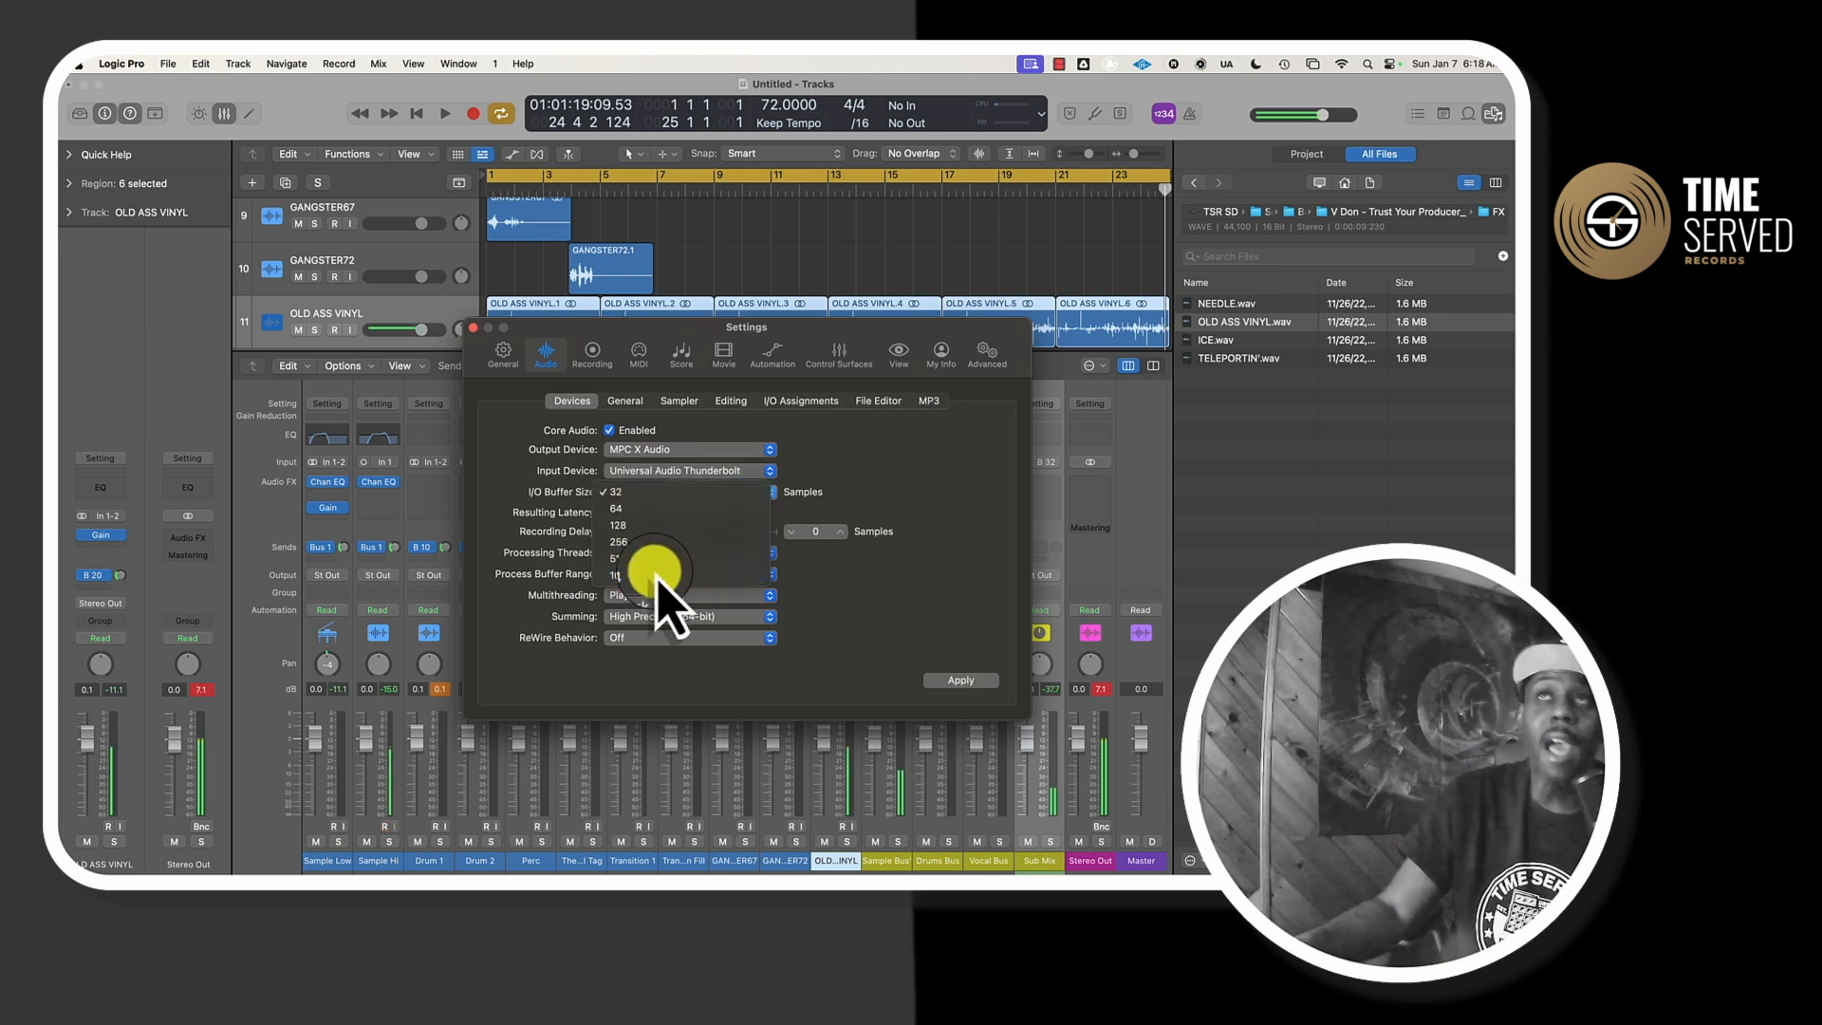
{"action": "left_click", "coordinate": [653, 570]}
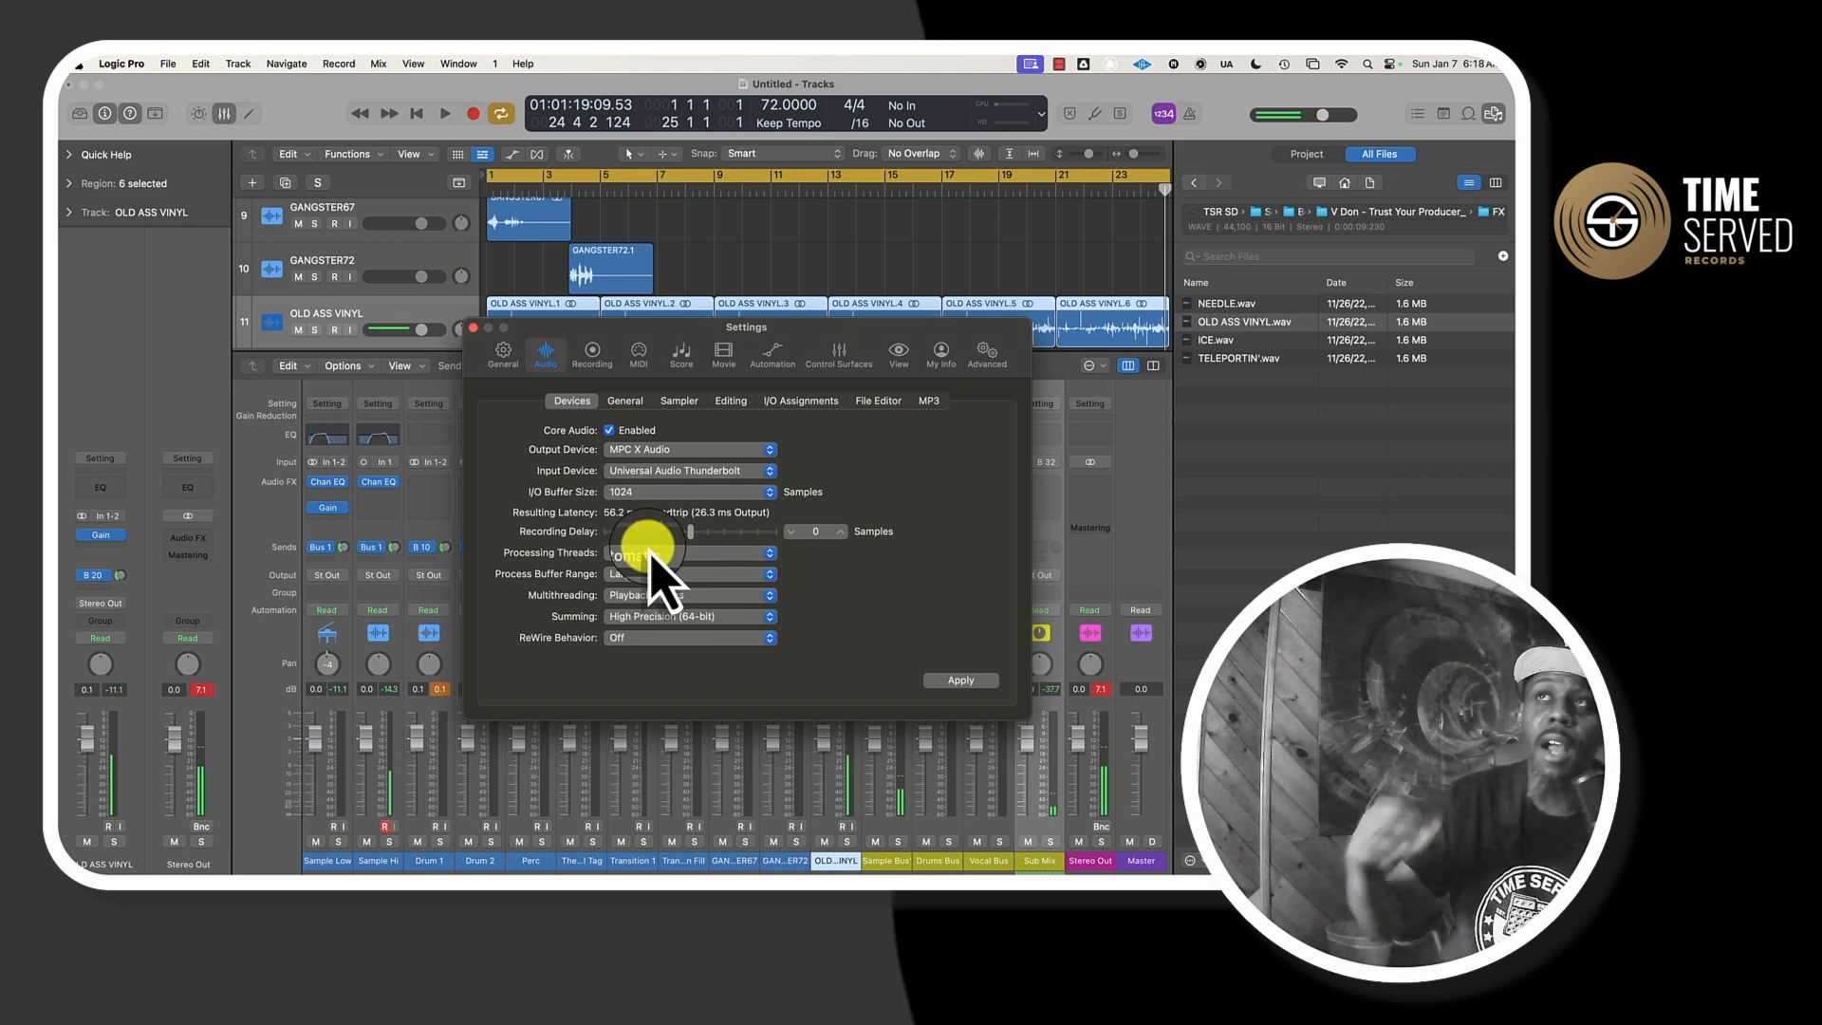
{"action": "left_click", "coordinate": [959, 681]}
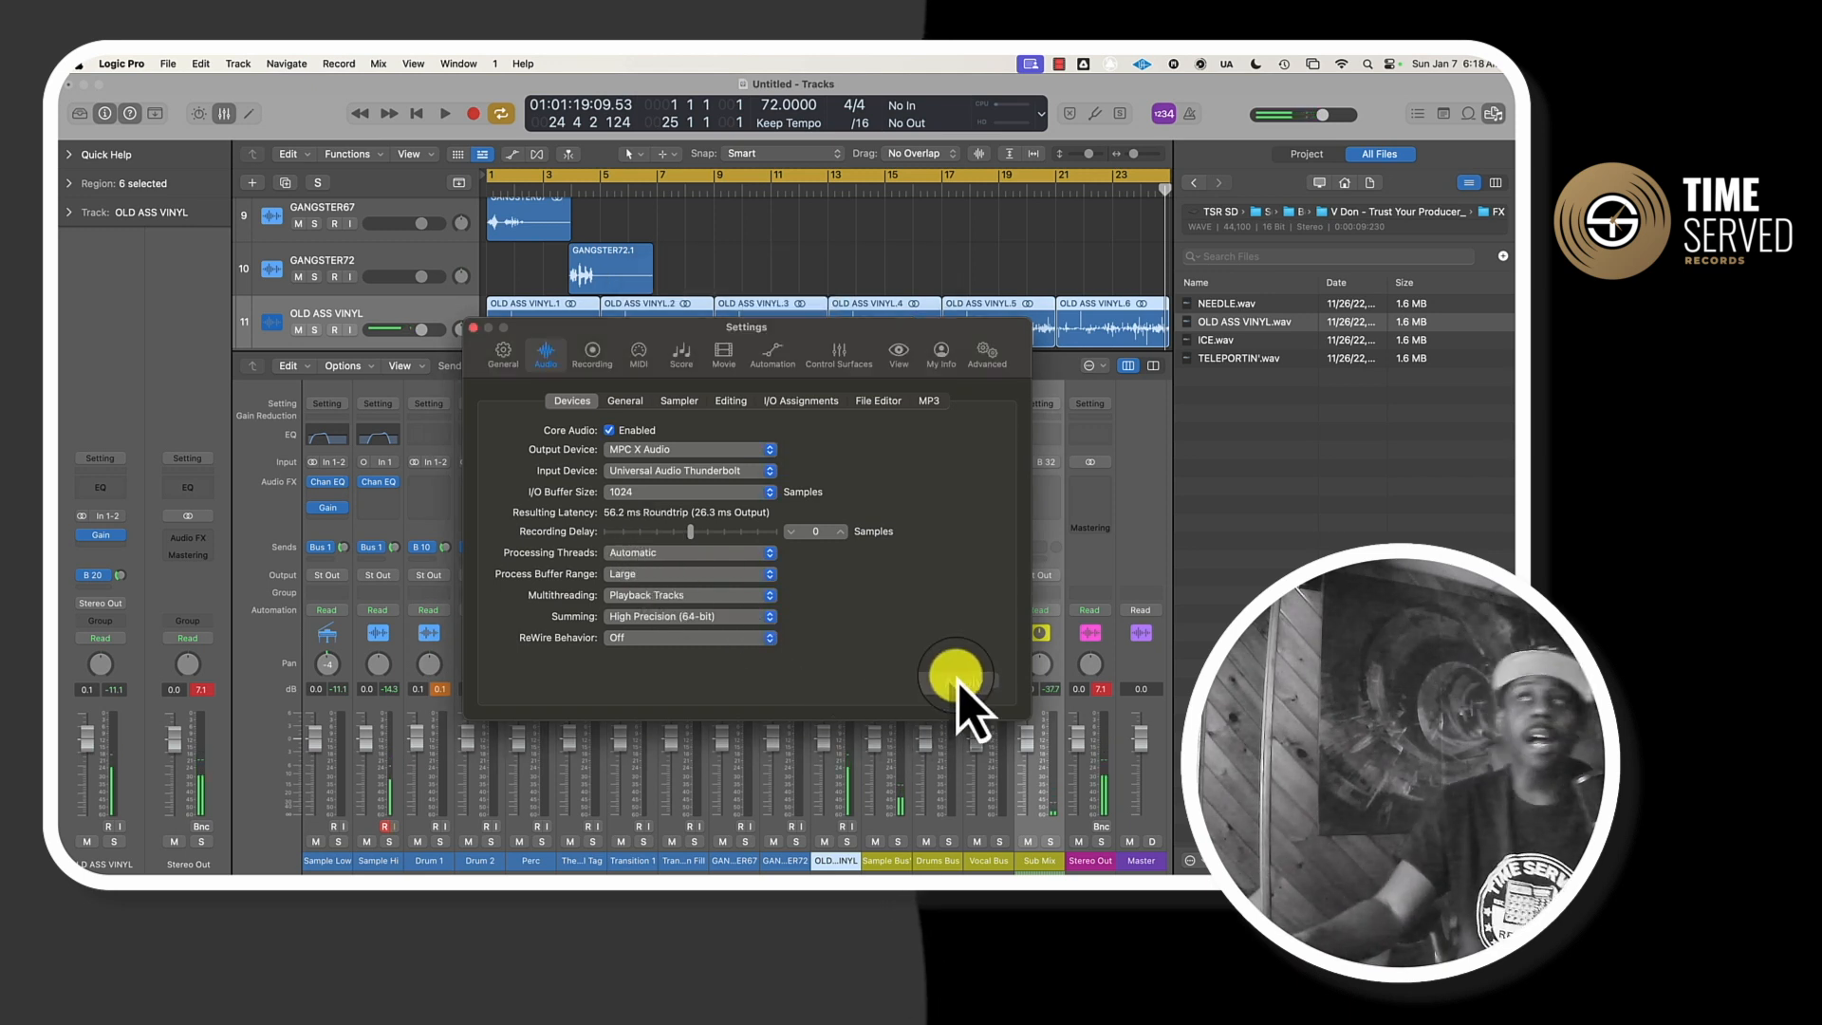
{"action": "left_click", "coordinate": [464, 329]}
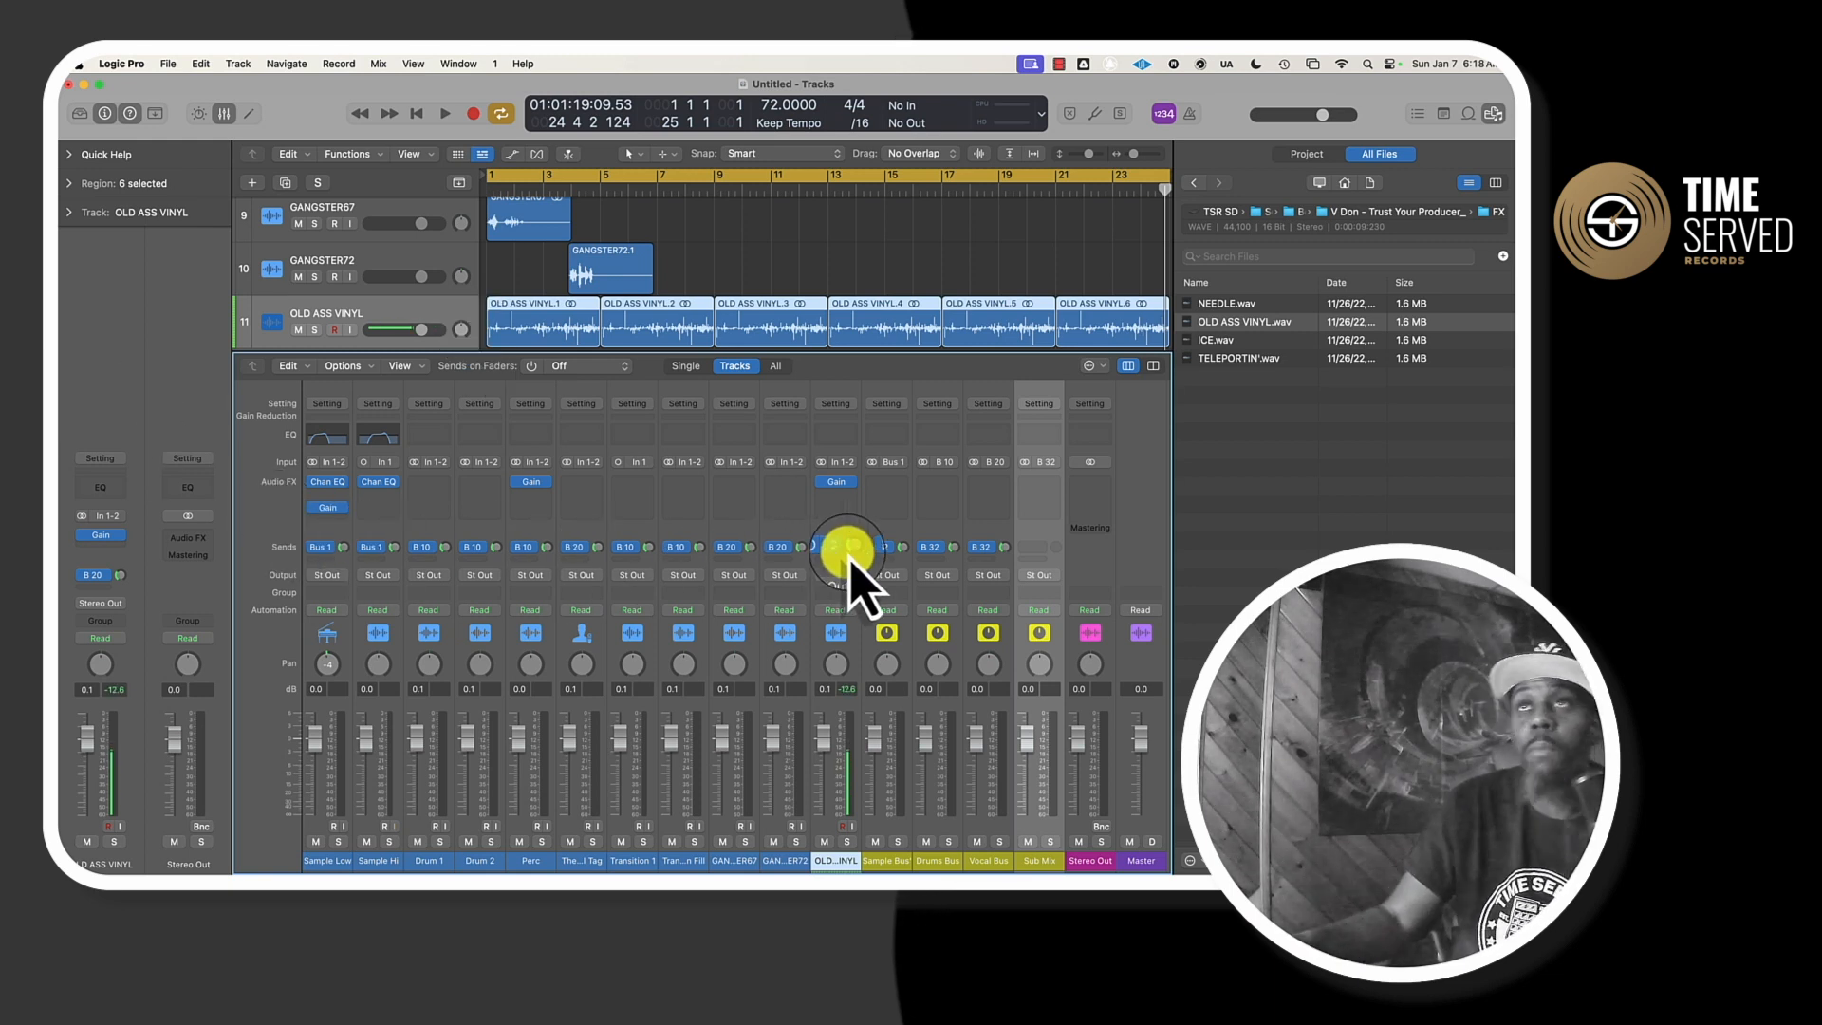
- Play back the session, and insert the Waves Submarine (m) plug-in as Dual Mono on the Sample Low channel between Channel EQ and Gain
{"action": "key", "text": "space"}
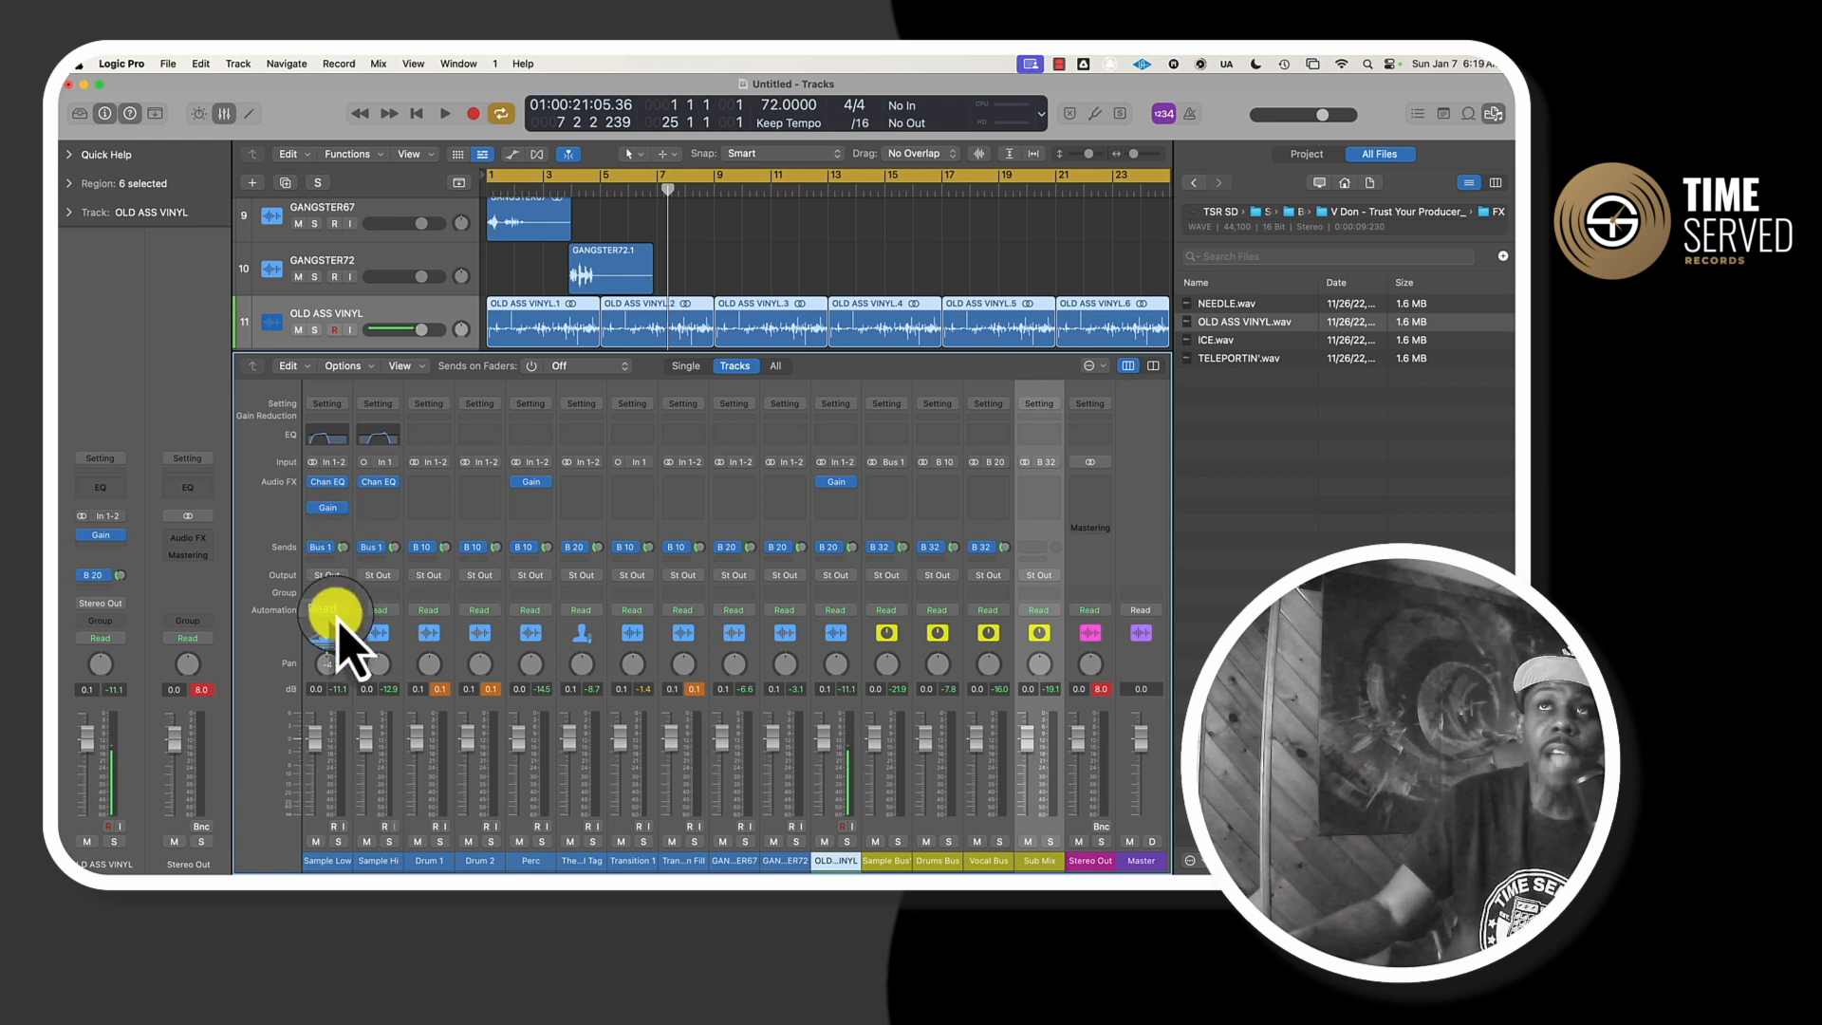
{"action": "left_click", "coordinate": [321, 508]}
{"action": "mouse_move", "coordinate": [365, 845]}
{"action": "mouse_move", "coordinate": [550, 843]}
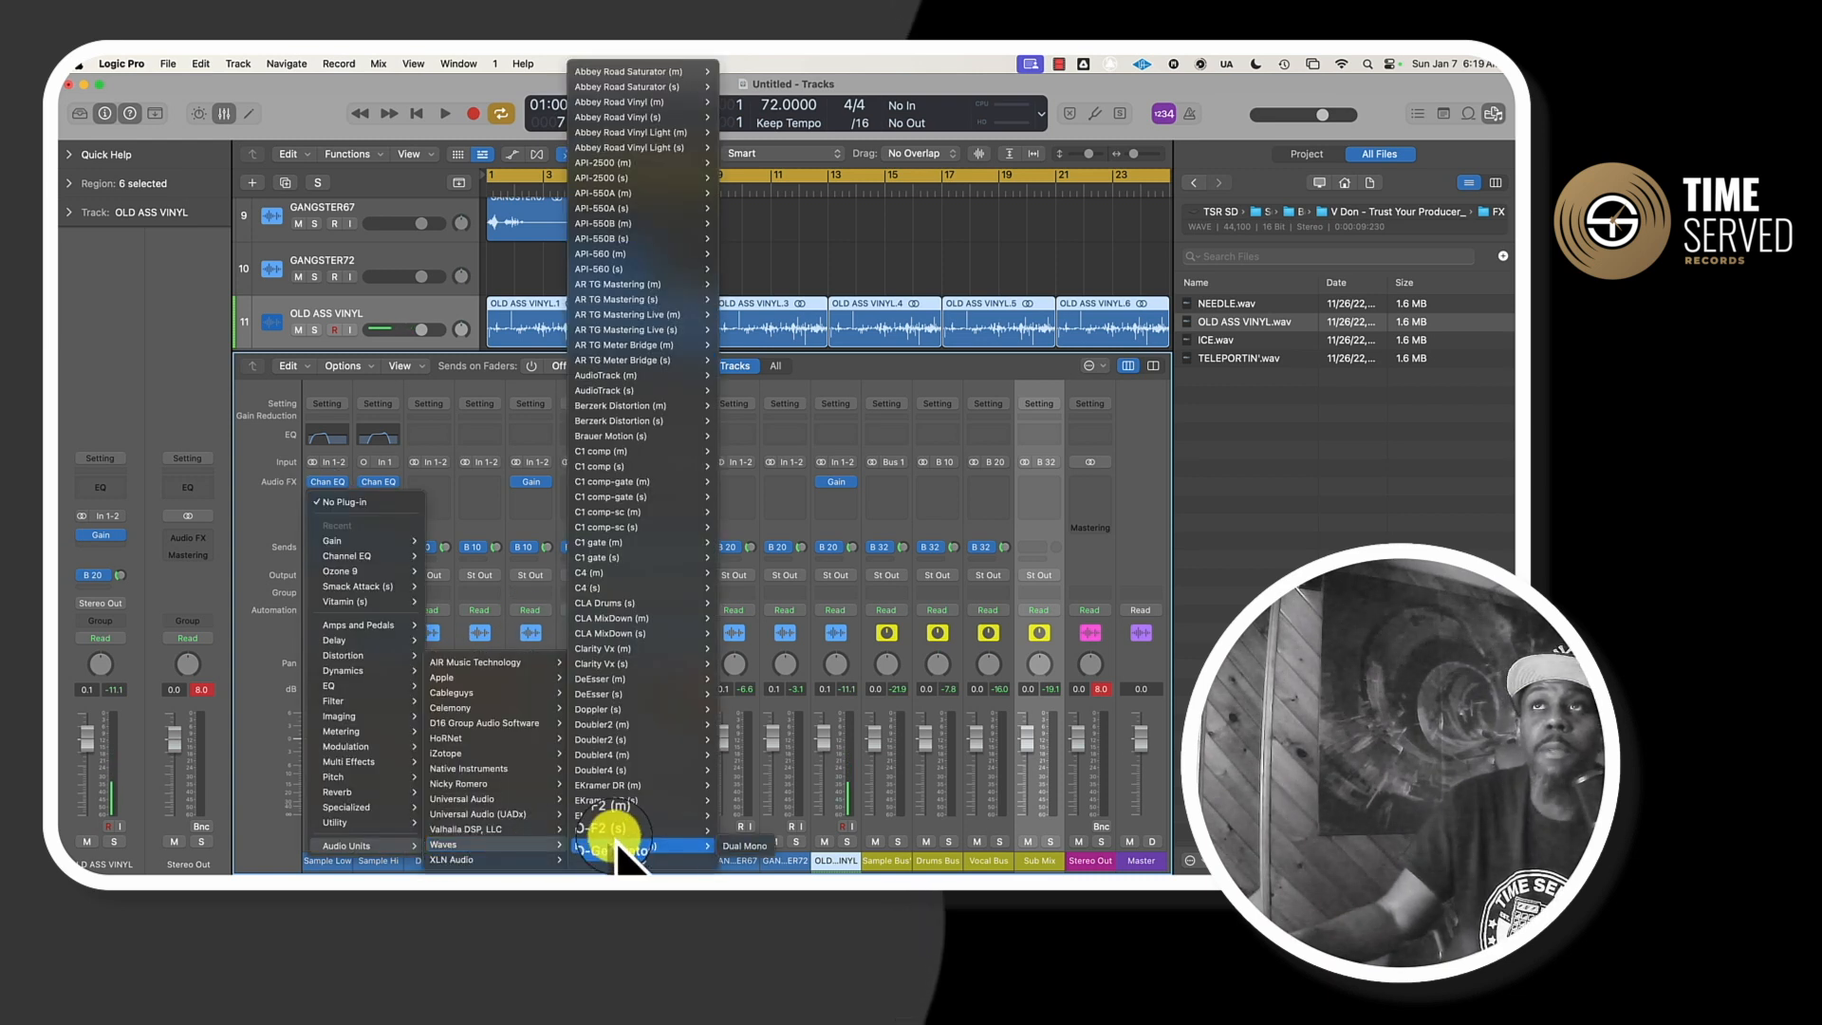
{"action": "scroll", "coordinate": [626, 835], "scroll_direction": "down", "scroll_amount": 15}
{"action": "scroll", "coordinate": [626, 831], "scroll_direction": "down", "scroll_amount": 15}
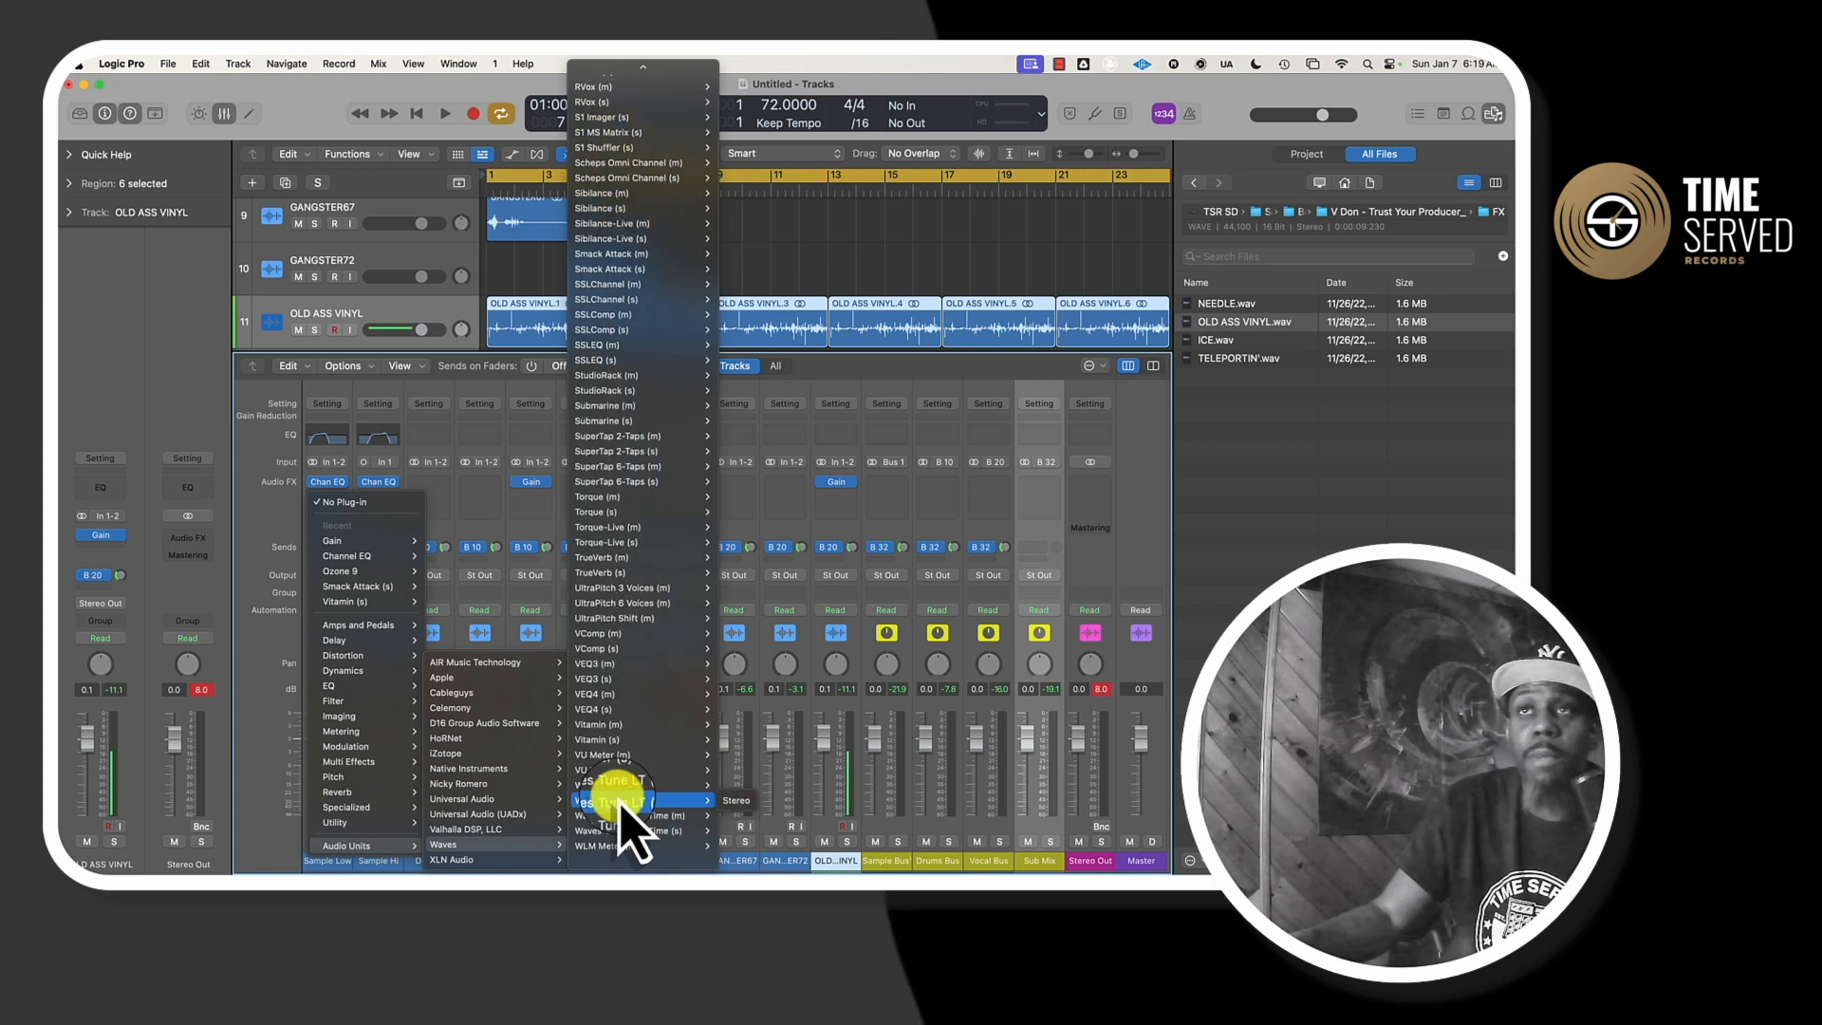
{"action": "scroll", "coordinate": [622, 806], "scroll_direction": "down", "scroll_amount": 2}
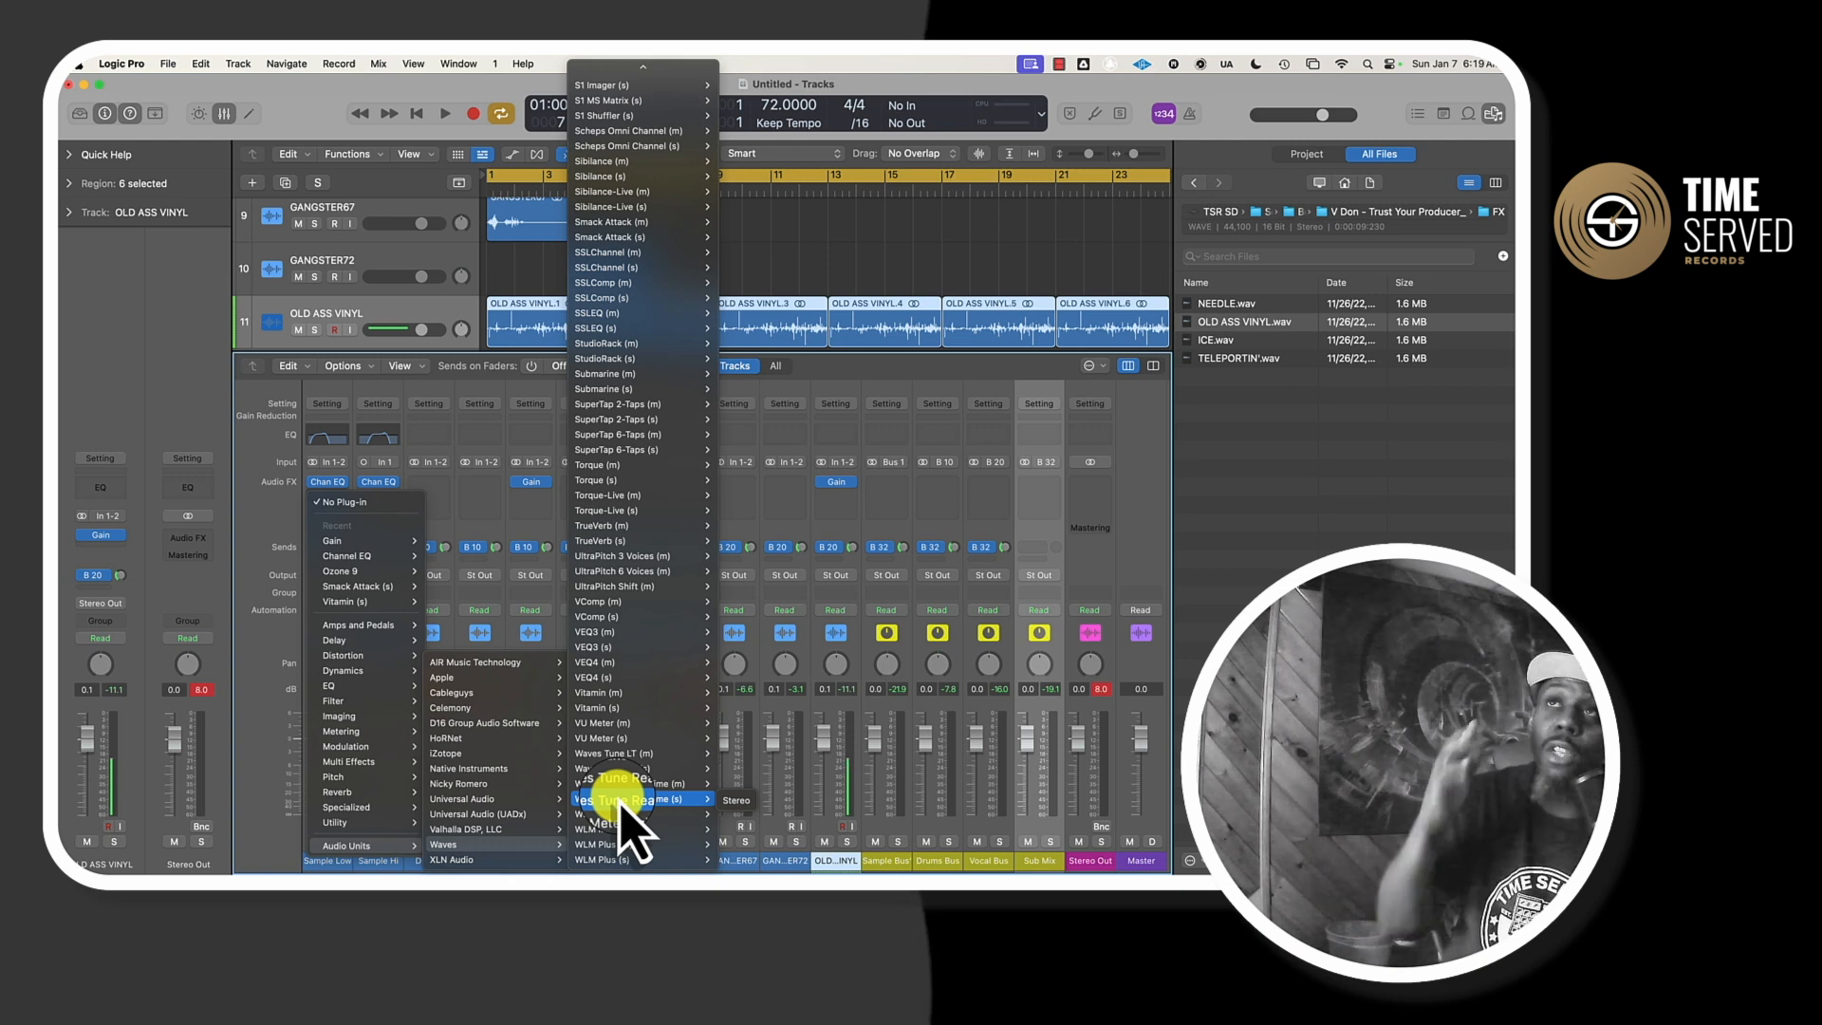
{"action": "scroll", "coordinate": [646, 655], "scroll_direction": "up", "scroll_amount": 15}
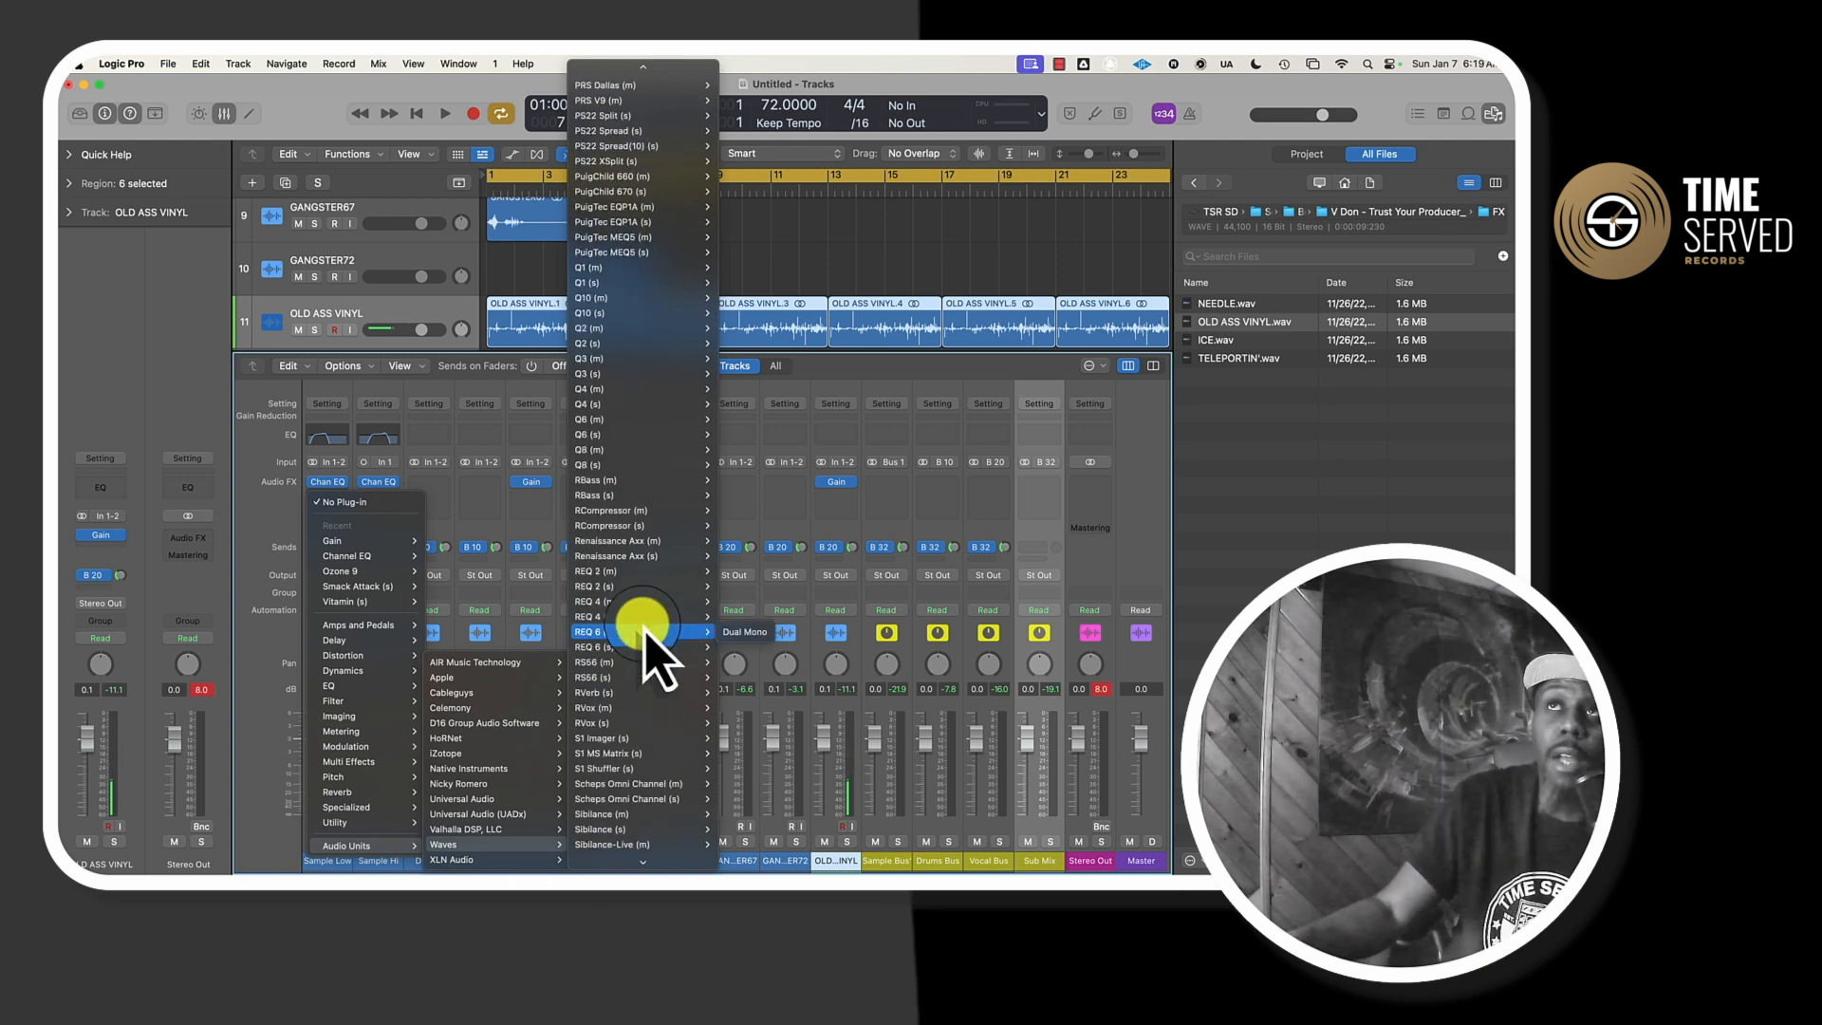
{"action": "scroll", "coordinate": [637, 646], "scroll_direction": "down", "scroll_amount": 8}
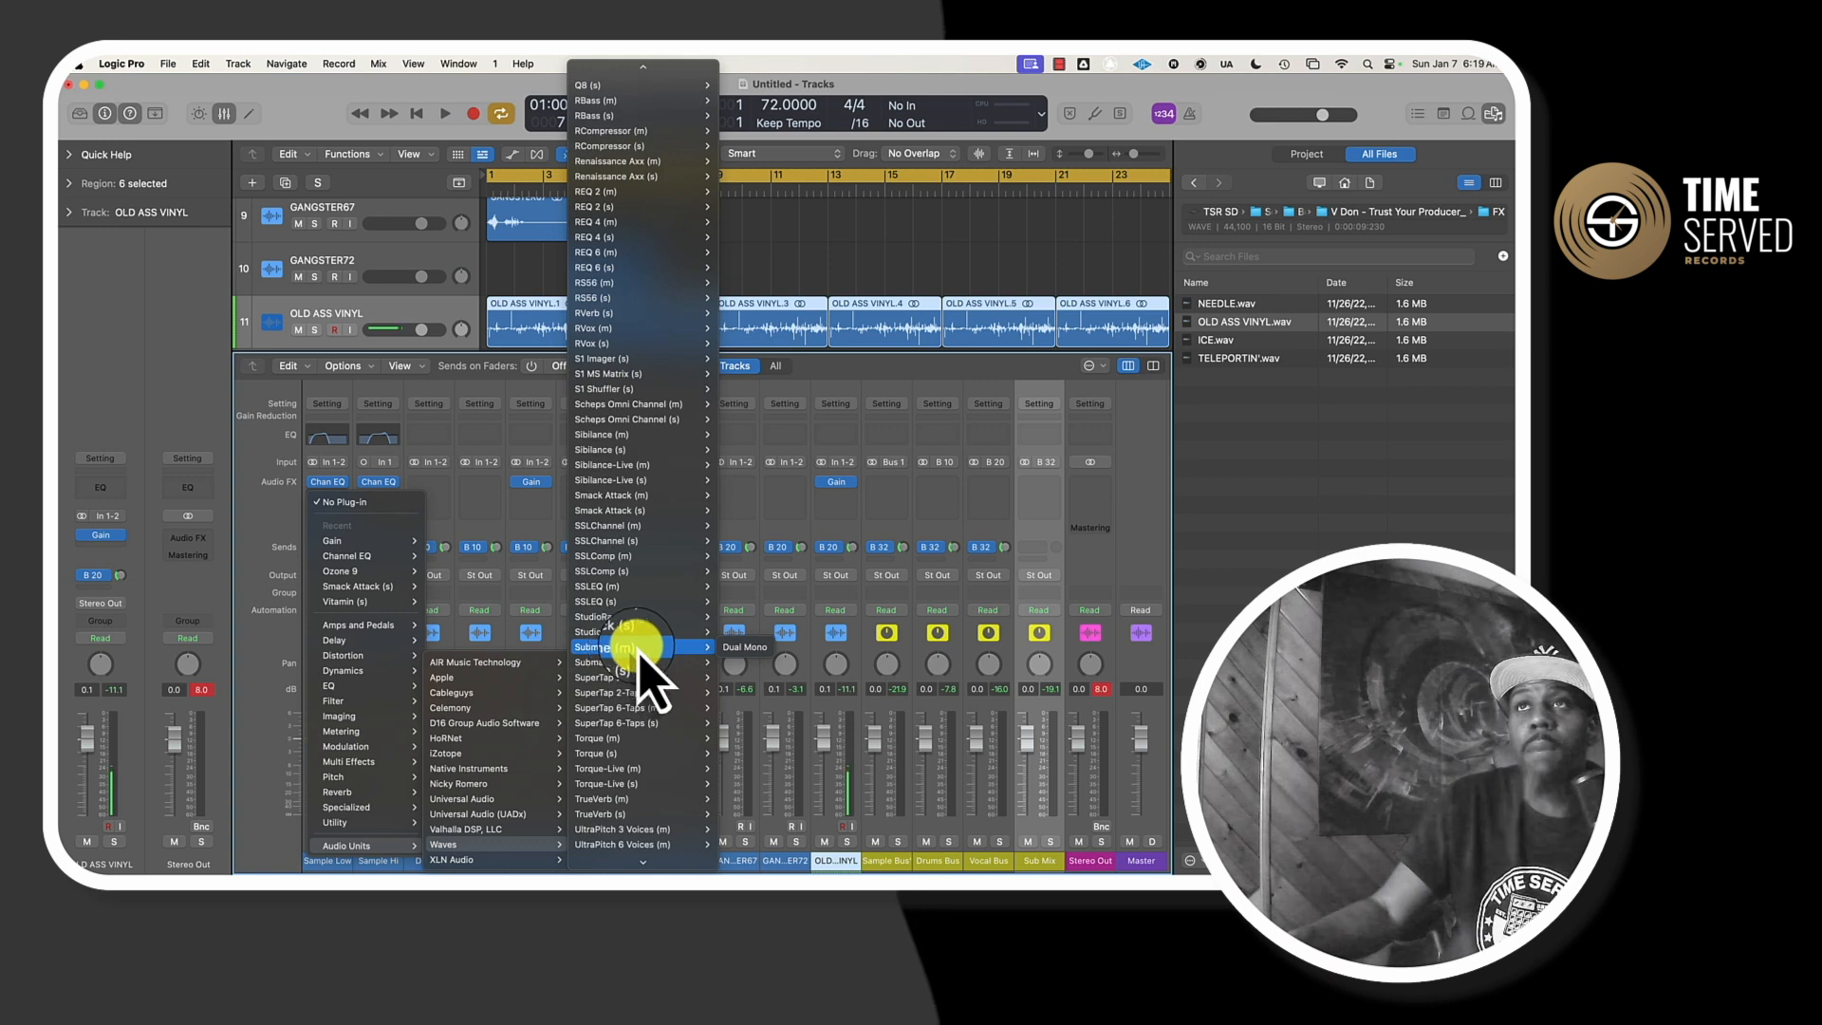
{"action": "left_click", "coordinate": [742, 647]}
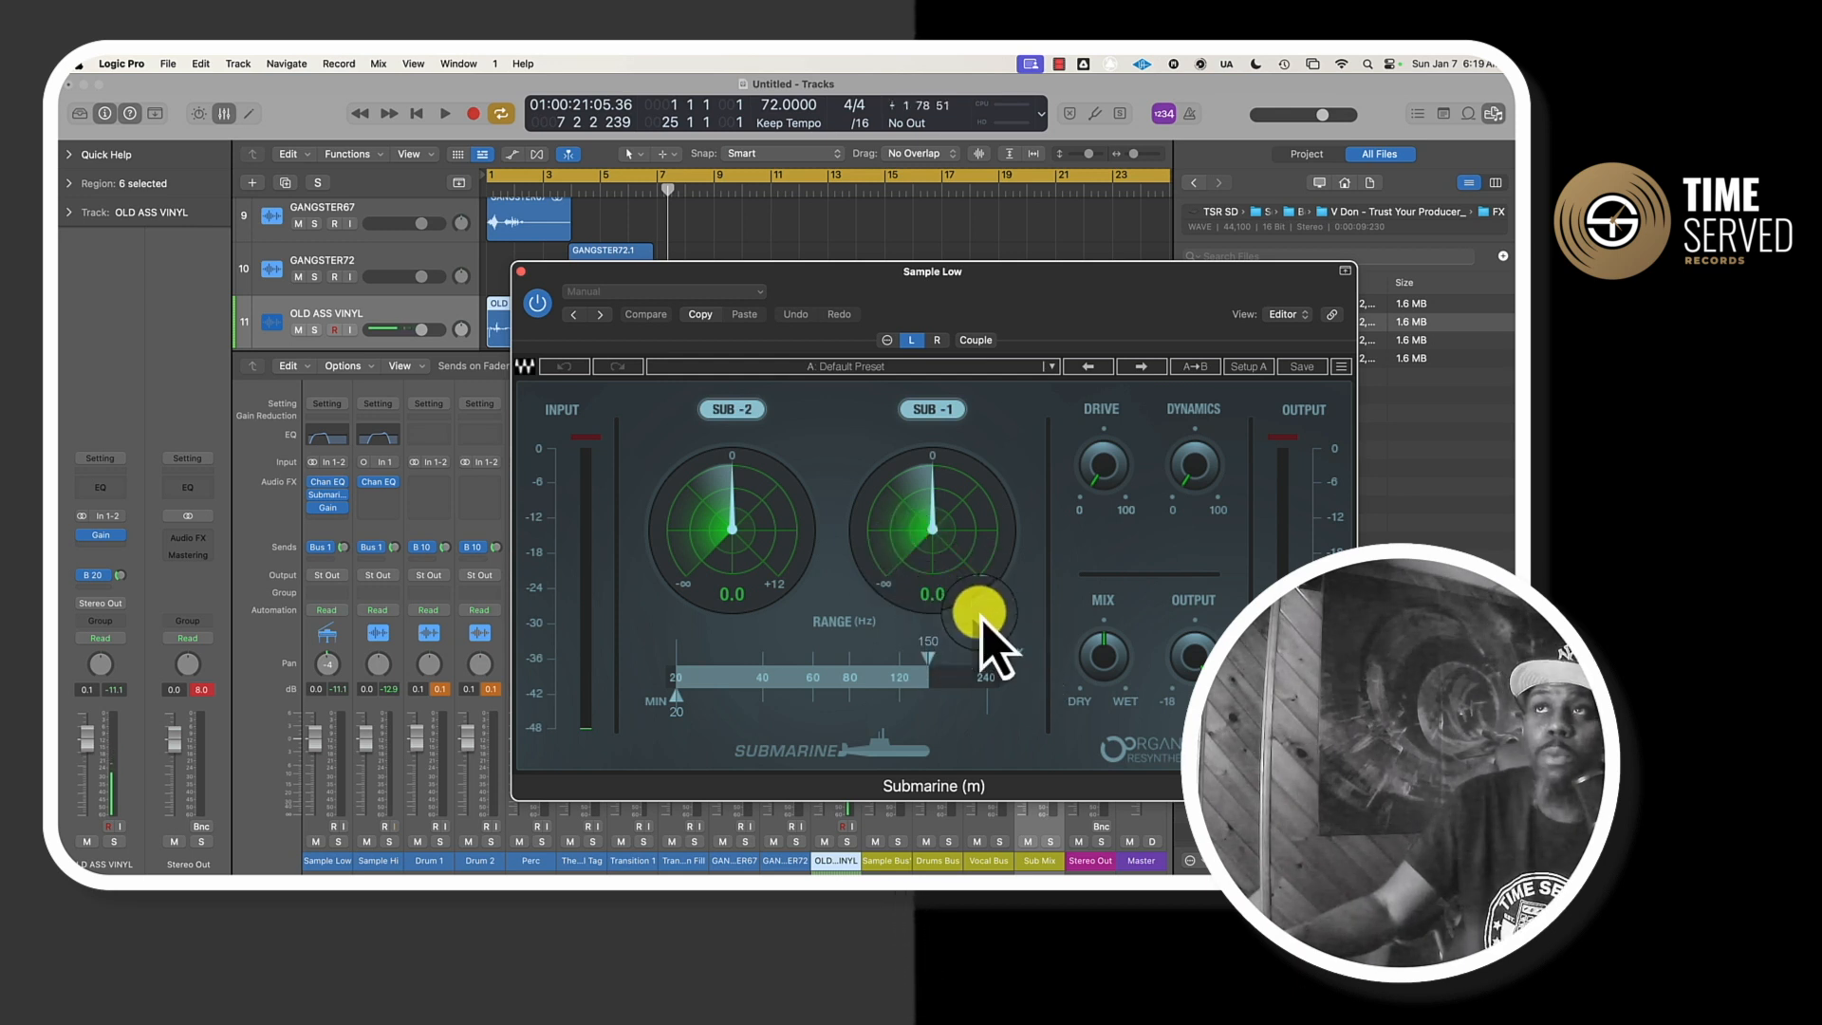
- Couple the left and right channels in Submarine and set its frequency range to 40–114 Hz
{"action": "left_click_drag", "start_coordinate": [984, 297], "coordinate": [741, 271]}
{"action": "left_click", "coordinate": [734, 315]}
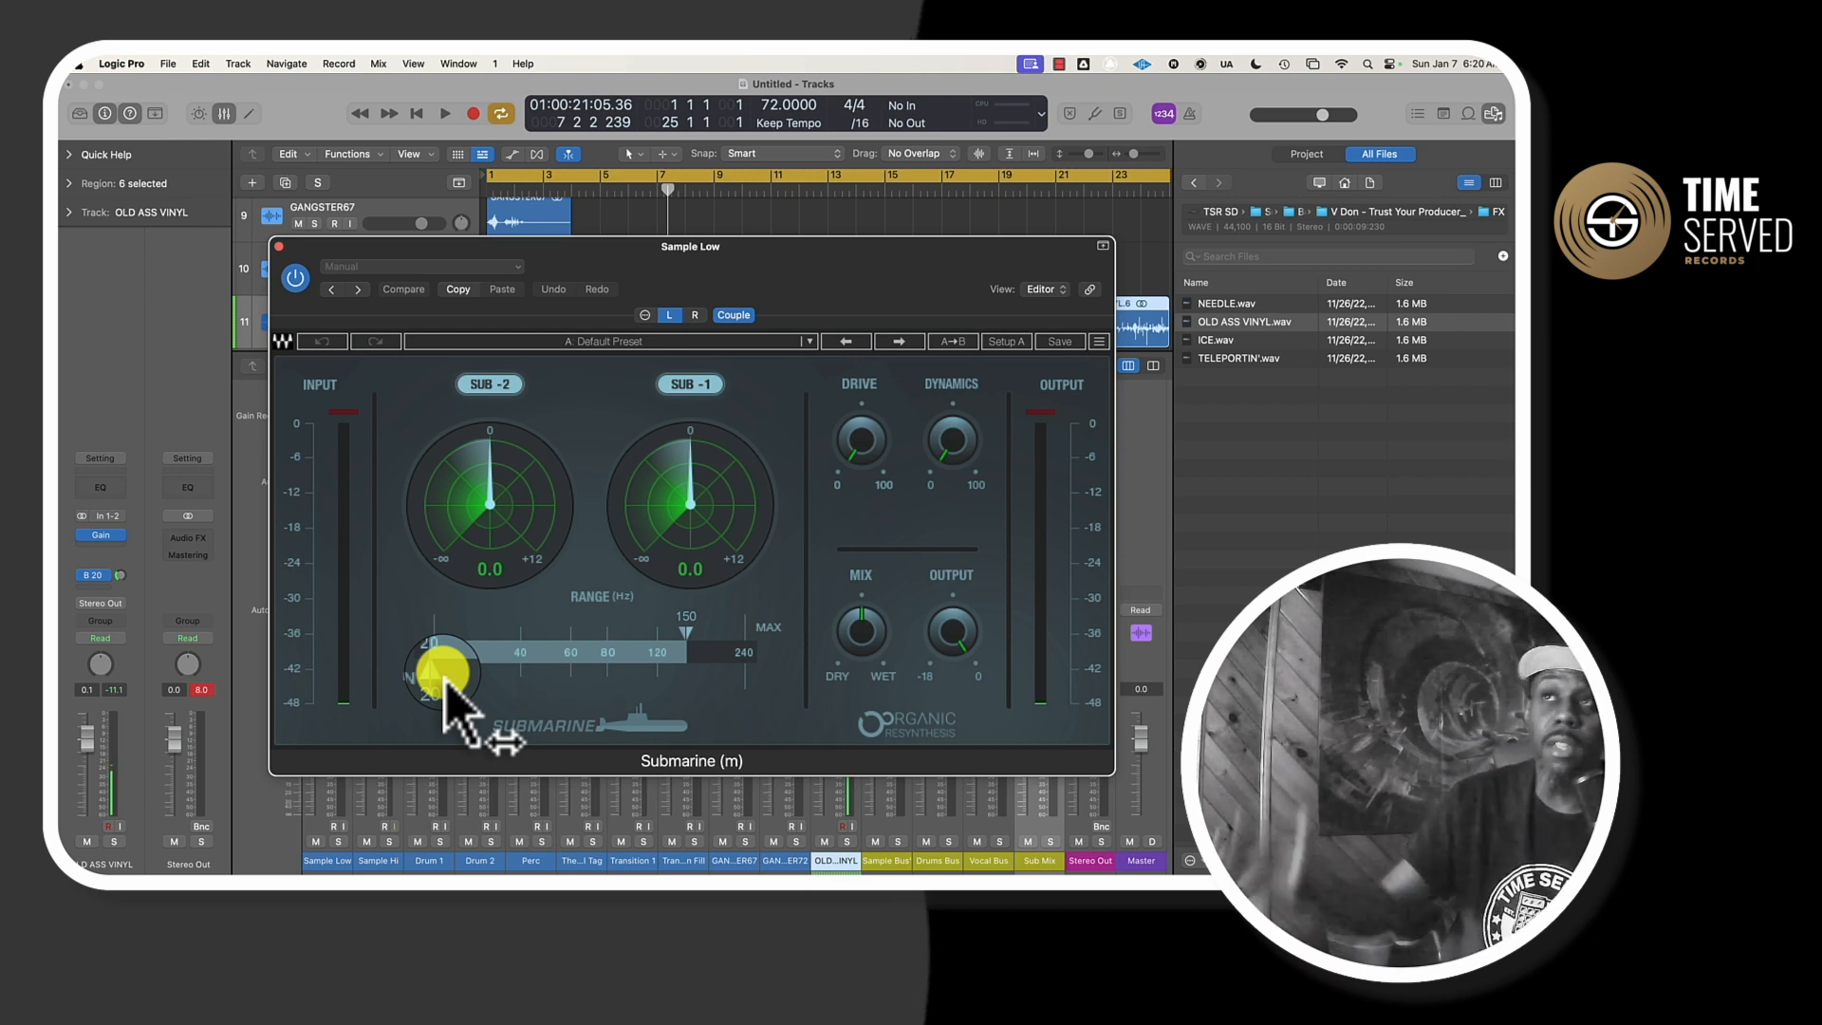
{"action": "left_click_drag", "start_coordinate": [442, 672], "coordinate": [599, 675]}
{"action": "mouse_move", "coordinate": [686, 630]}
{"action": "left_mouse_down"}
{"action": "mouse_move", "coordinate": [589, 631]}
{"action": "mouse_move", "coordinate": [655, 634]}
{"action": "left_mouse_up"}
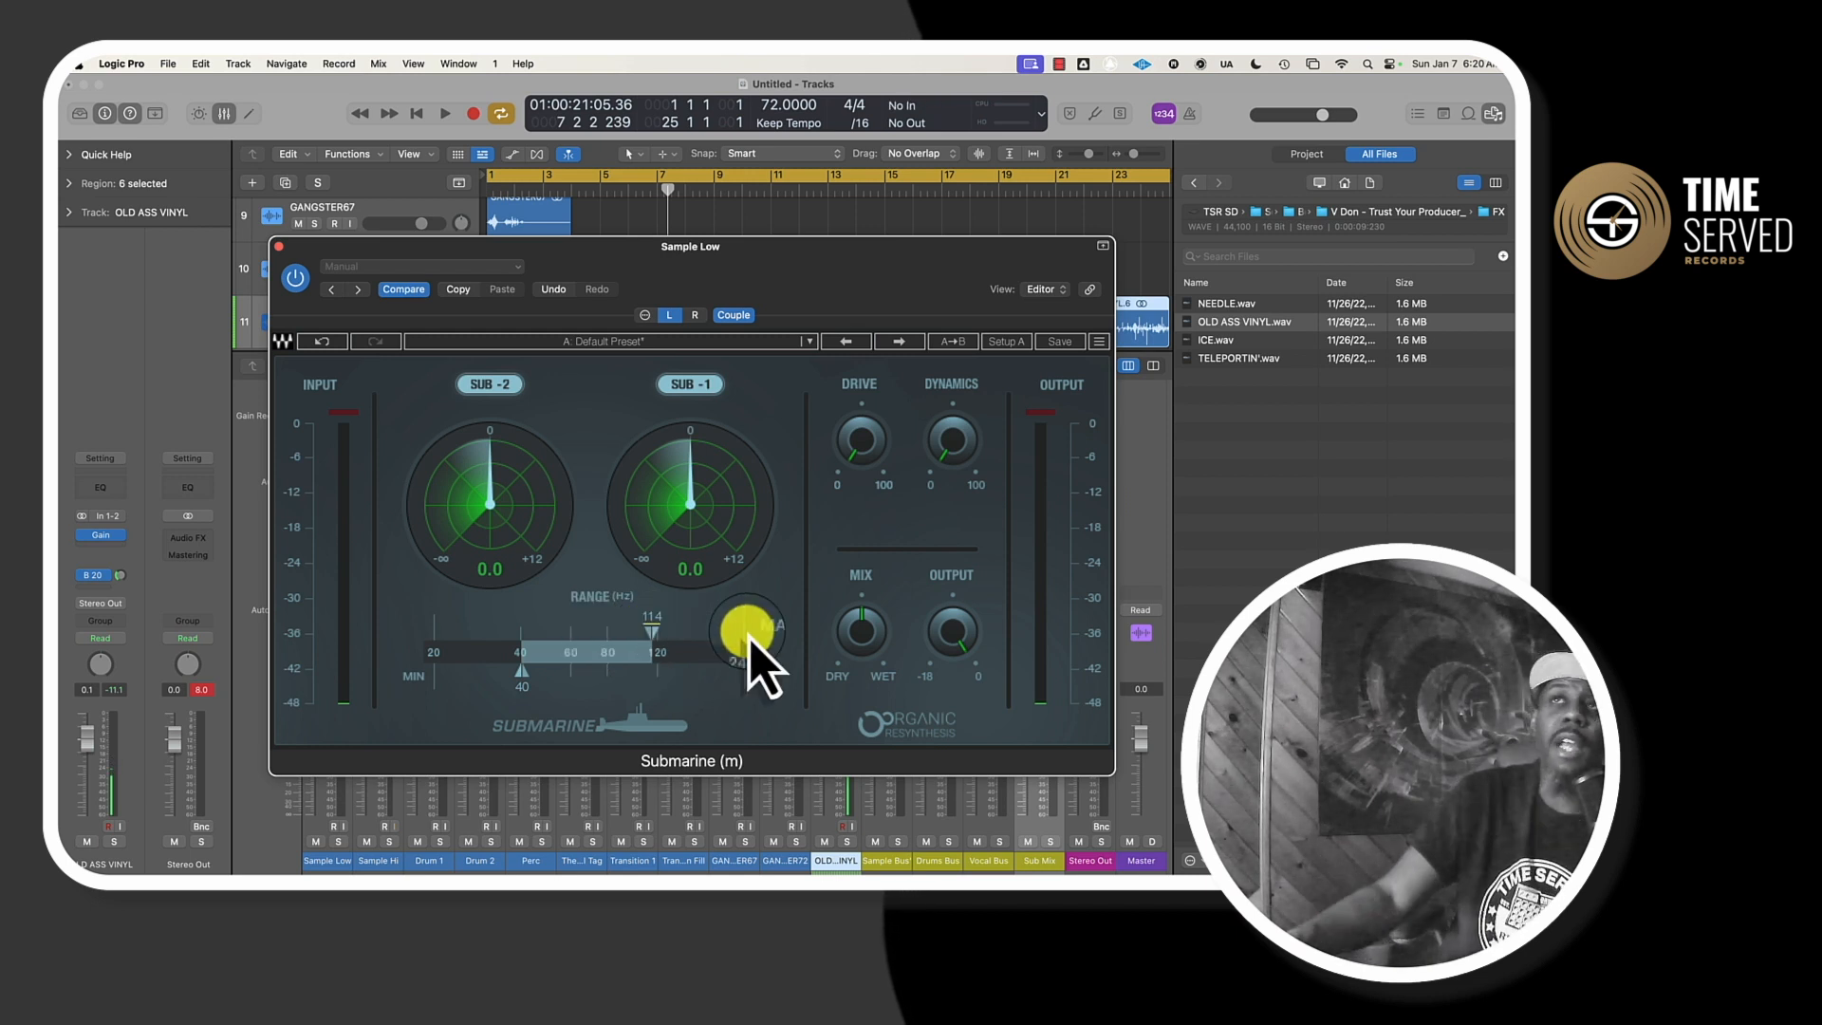
- Adjust Submarine's Dynamics amount, audition the result in playback and close the plug-in
{"action": "left_click_drag", "start_coordinate": [858, 441], "coordinate": [952, 441]}
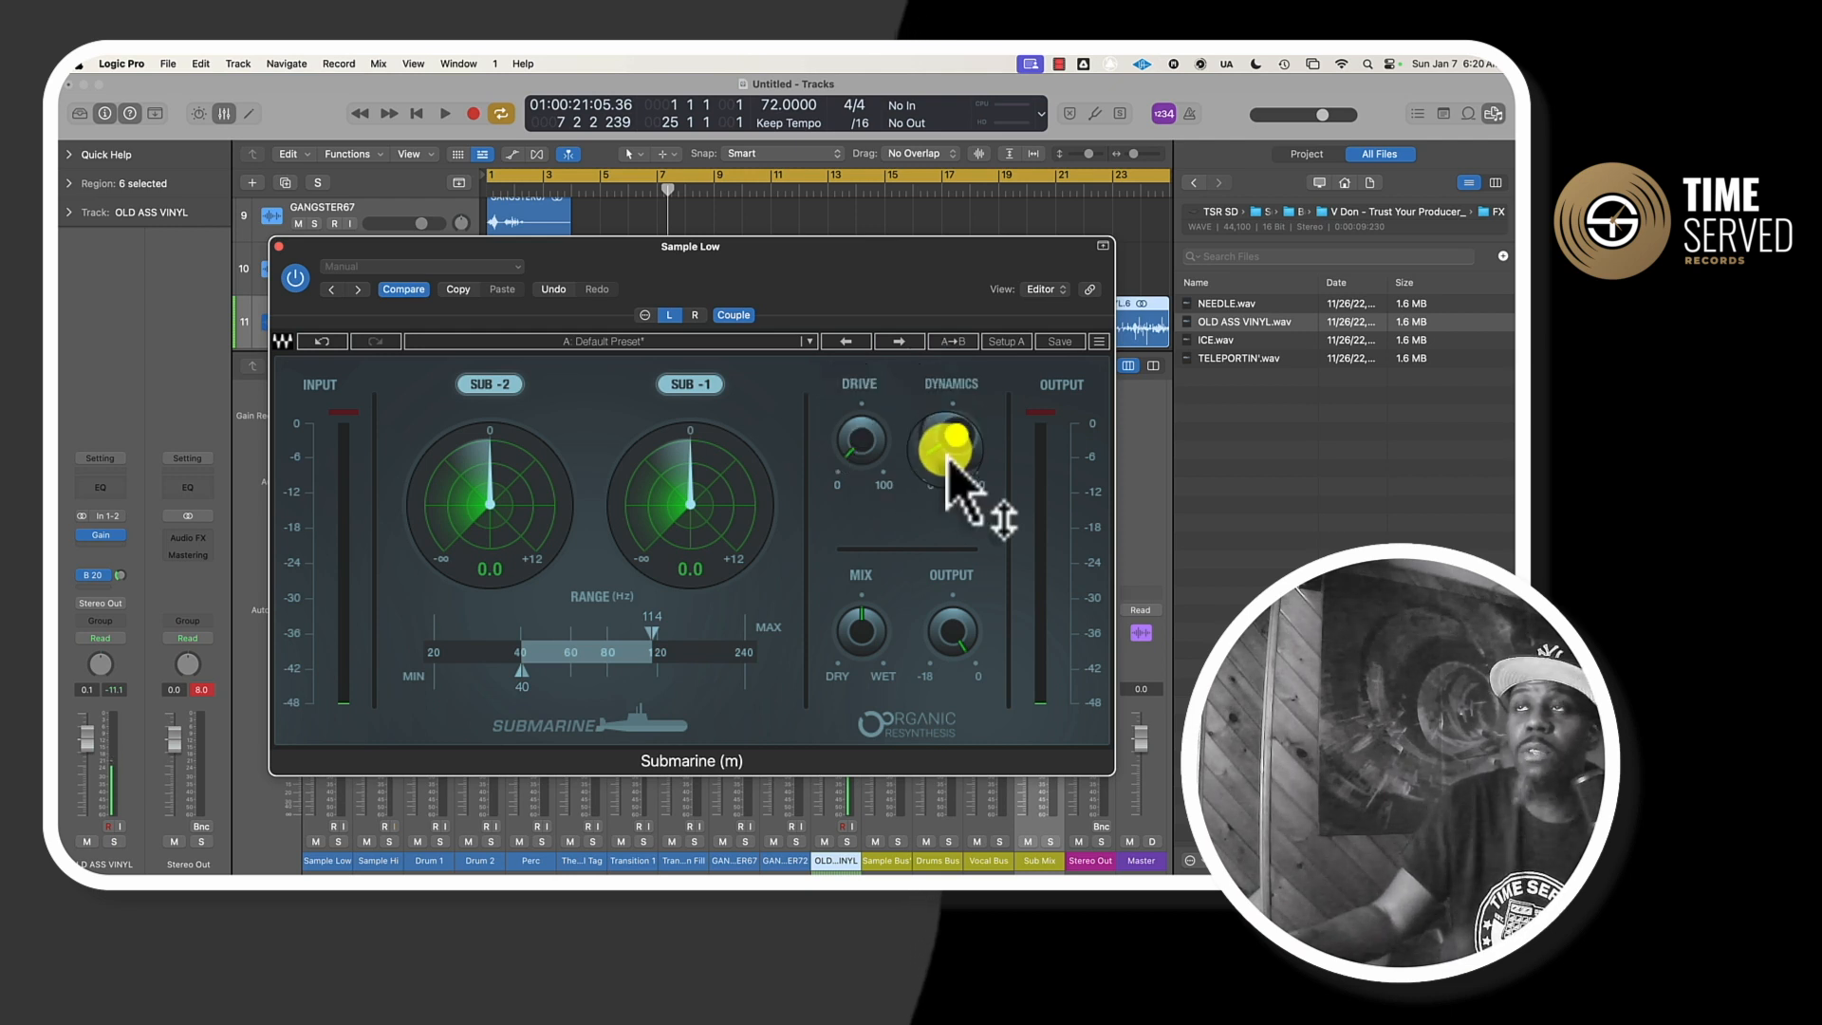
{"action": "left_click", "coordinate": [930, 598]}
{"action": "left_click_drag", "start_coordinate": [930, 598], "coordinate": [786, 581]}
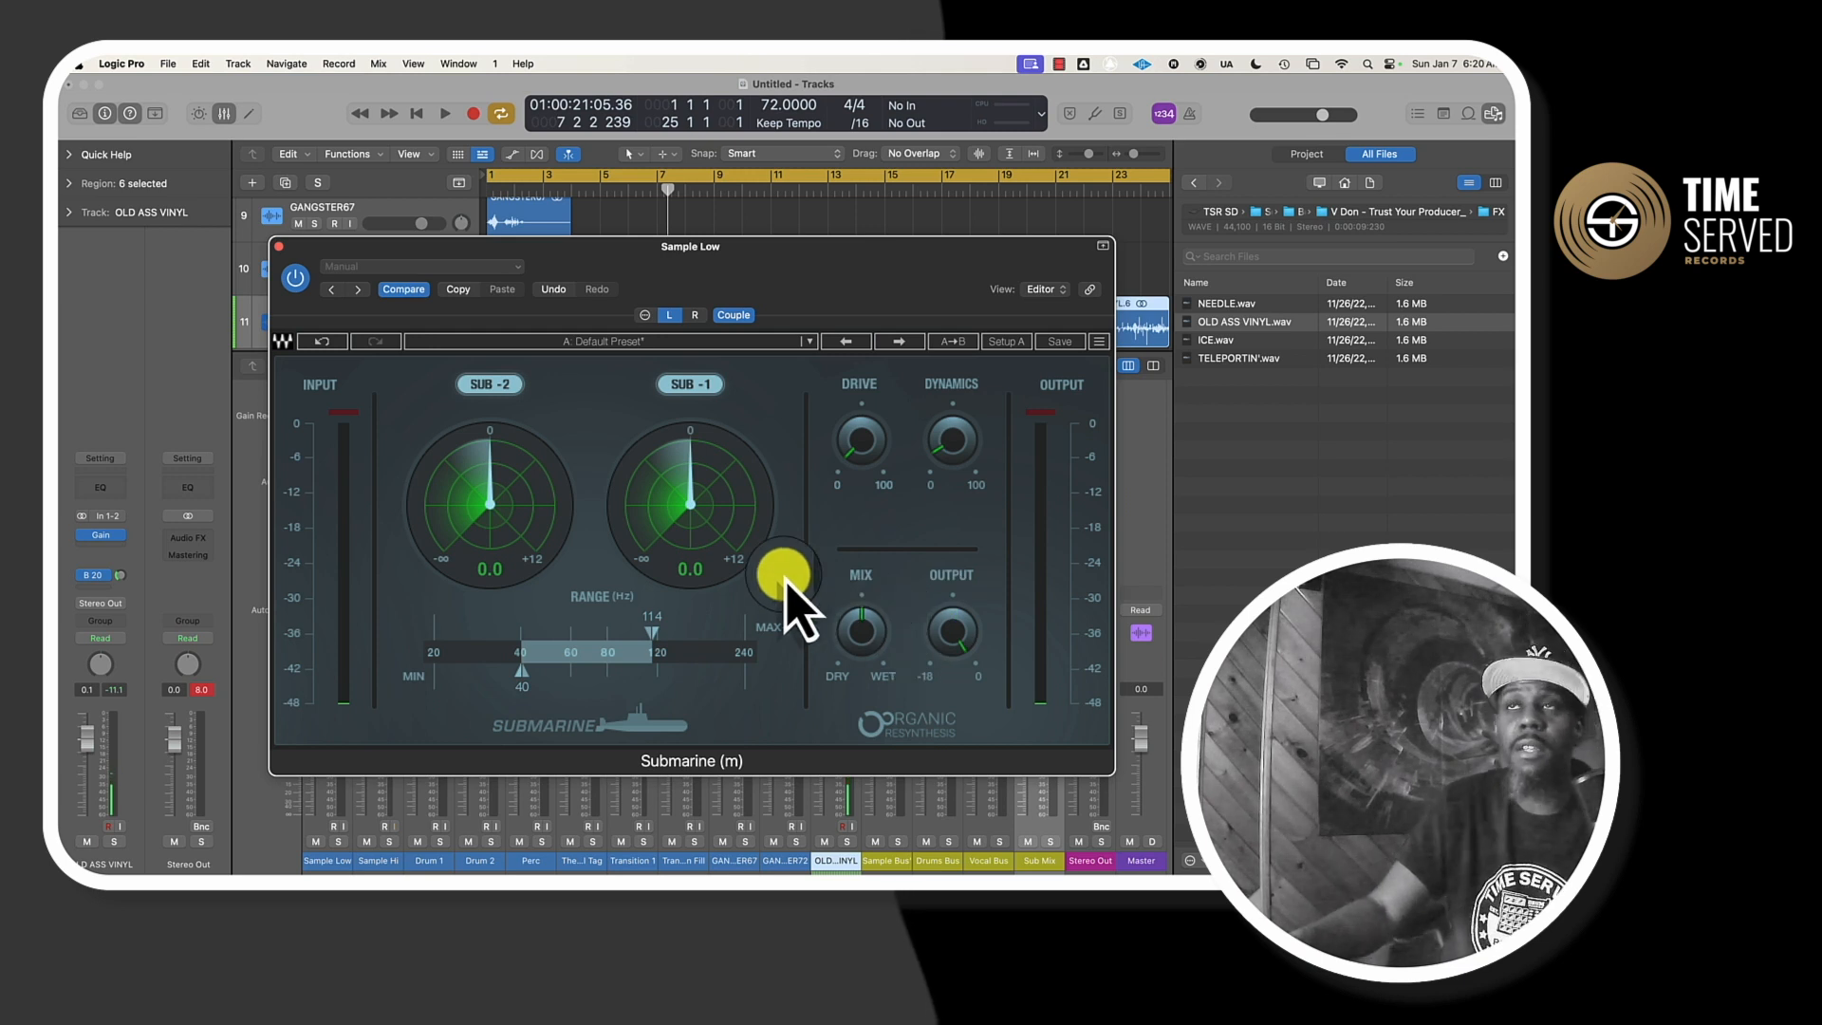
{"action": "key", "text": "space"}
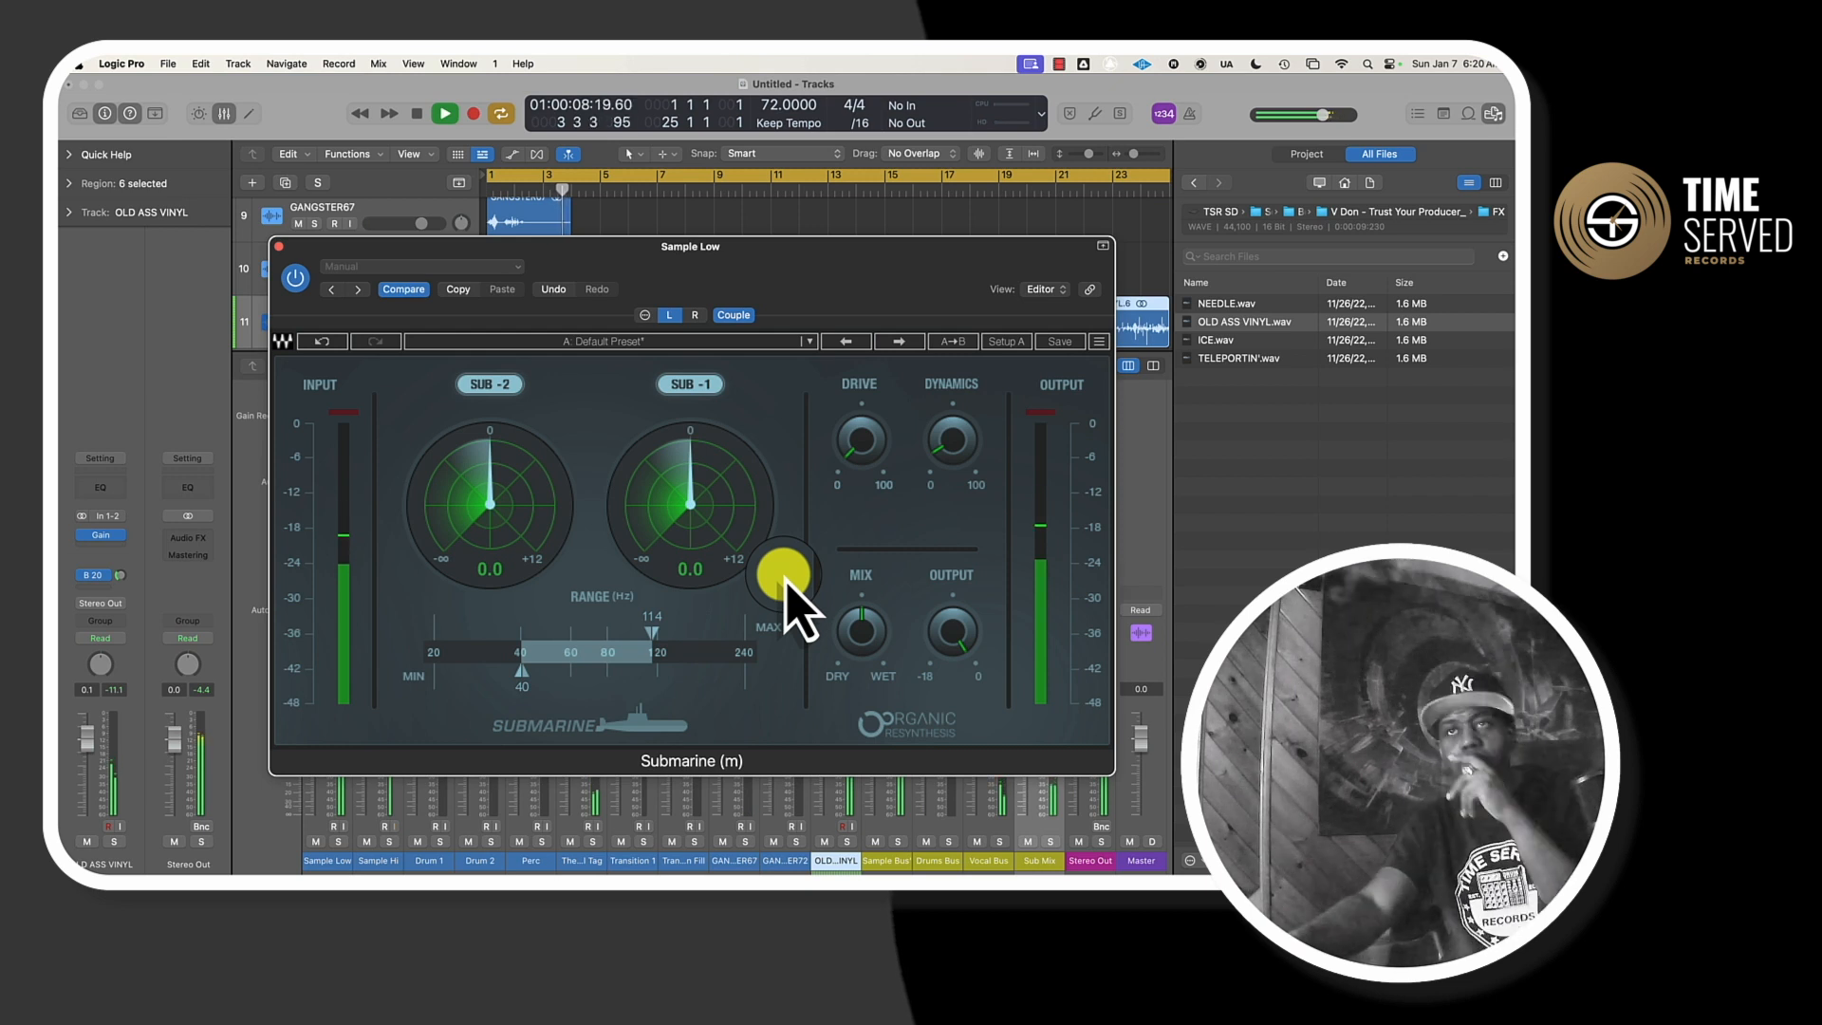
{"action": "key", "text": "space"}
{"action": "left_click", "coordinate": [279, 247]}
- Insert Berzerk Distortion (m) on Sample Low between Submarine and Gain, fine-tune its output during playback and close it
{"action": "left_click", "coordinate": [328, 517]}
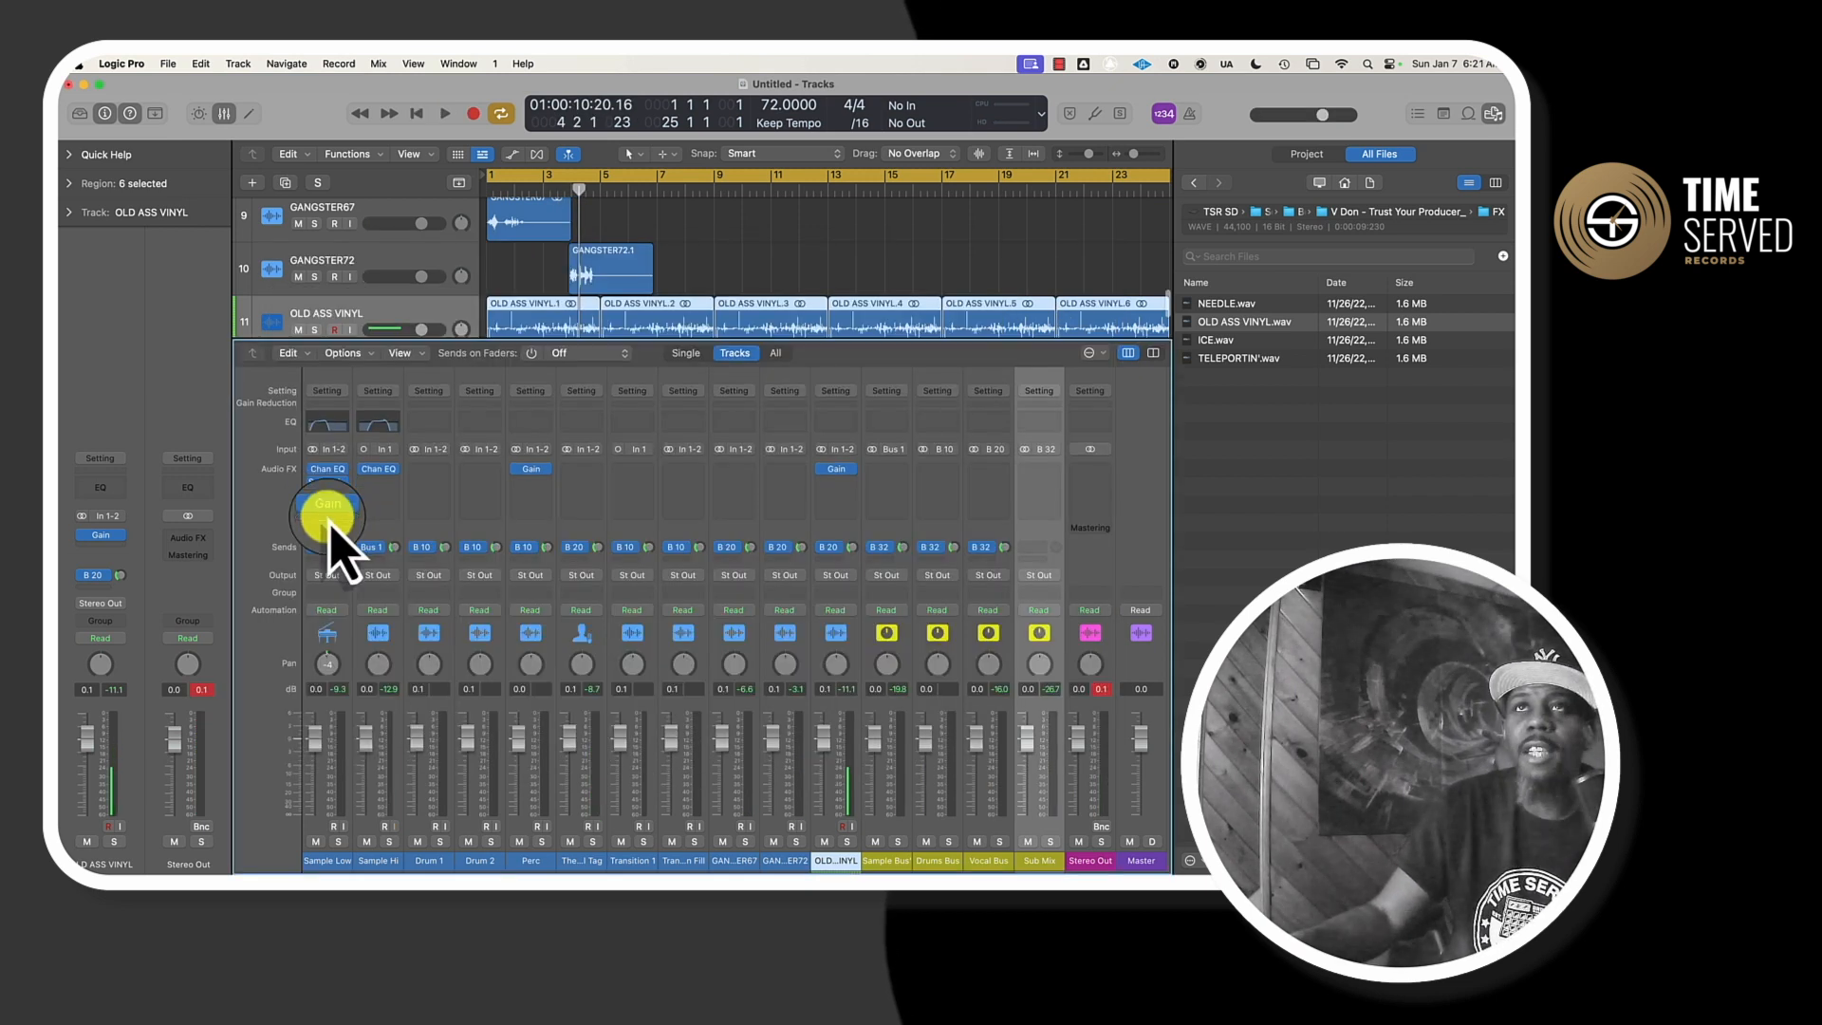
{"action": "left_click", "coordinate": [330, 503]}
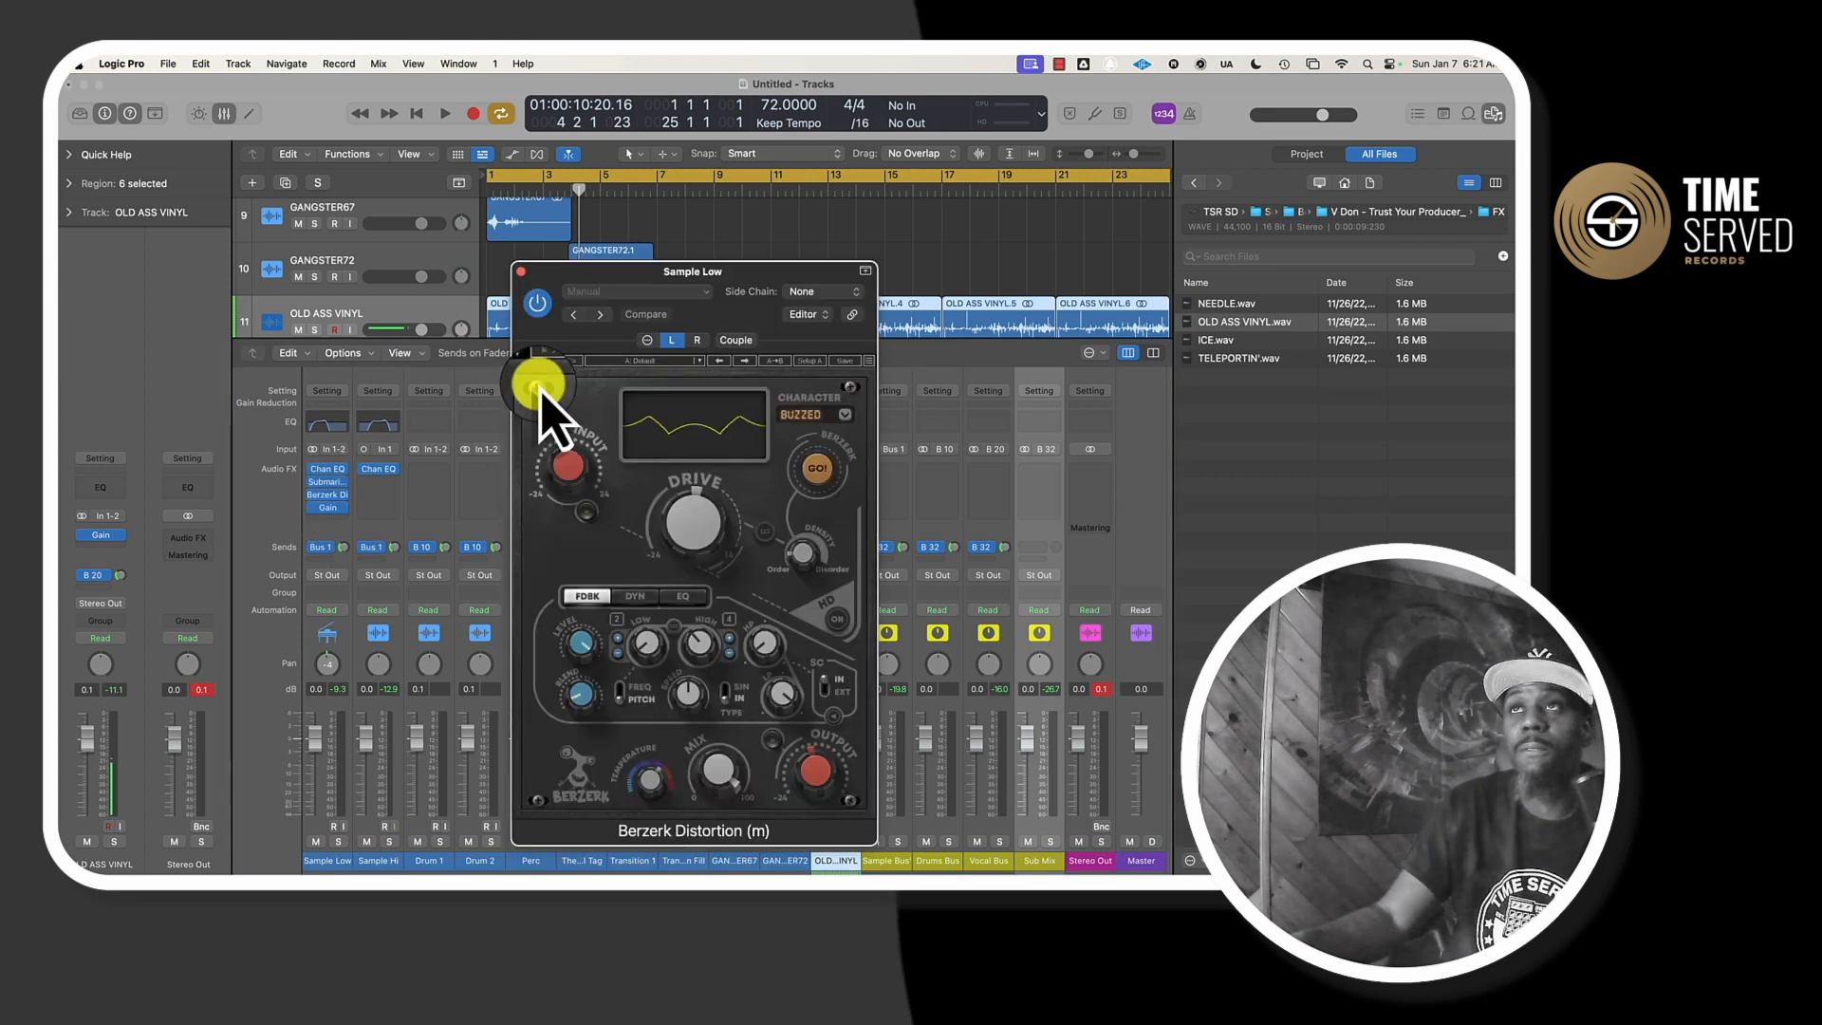
{"action": "key", "text": "space"}
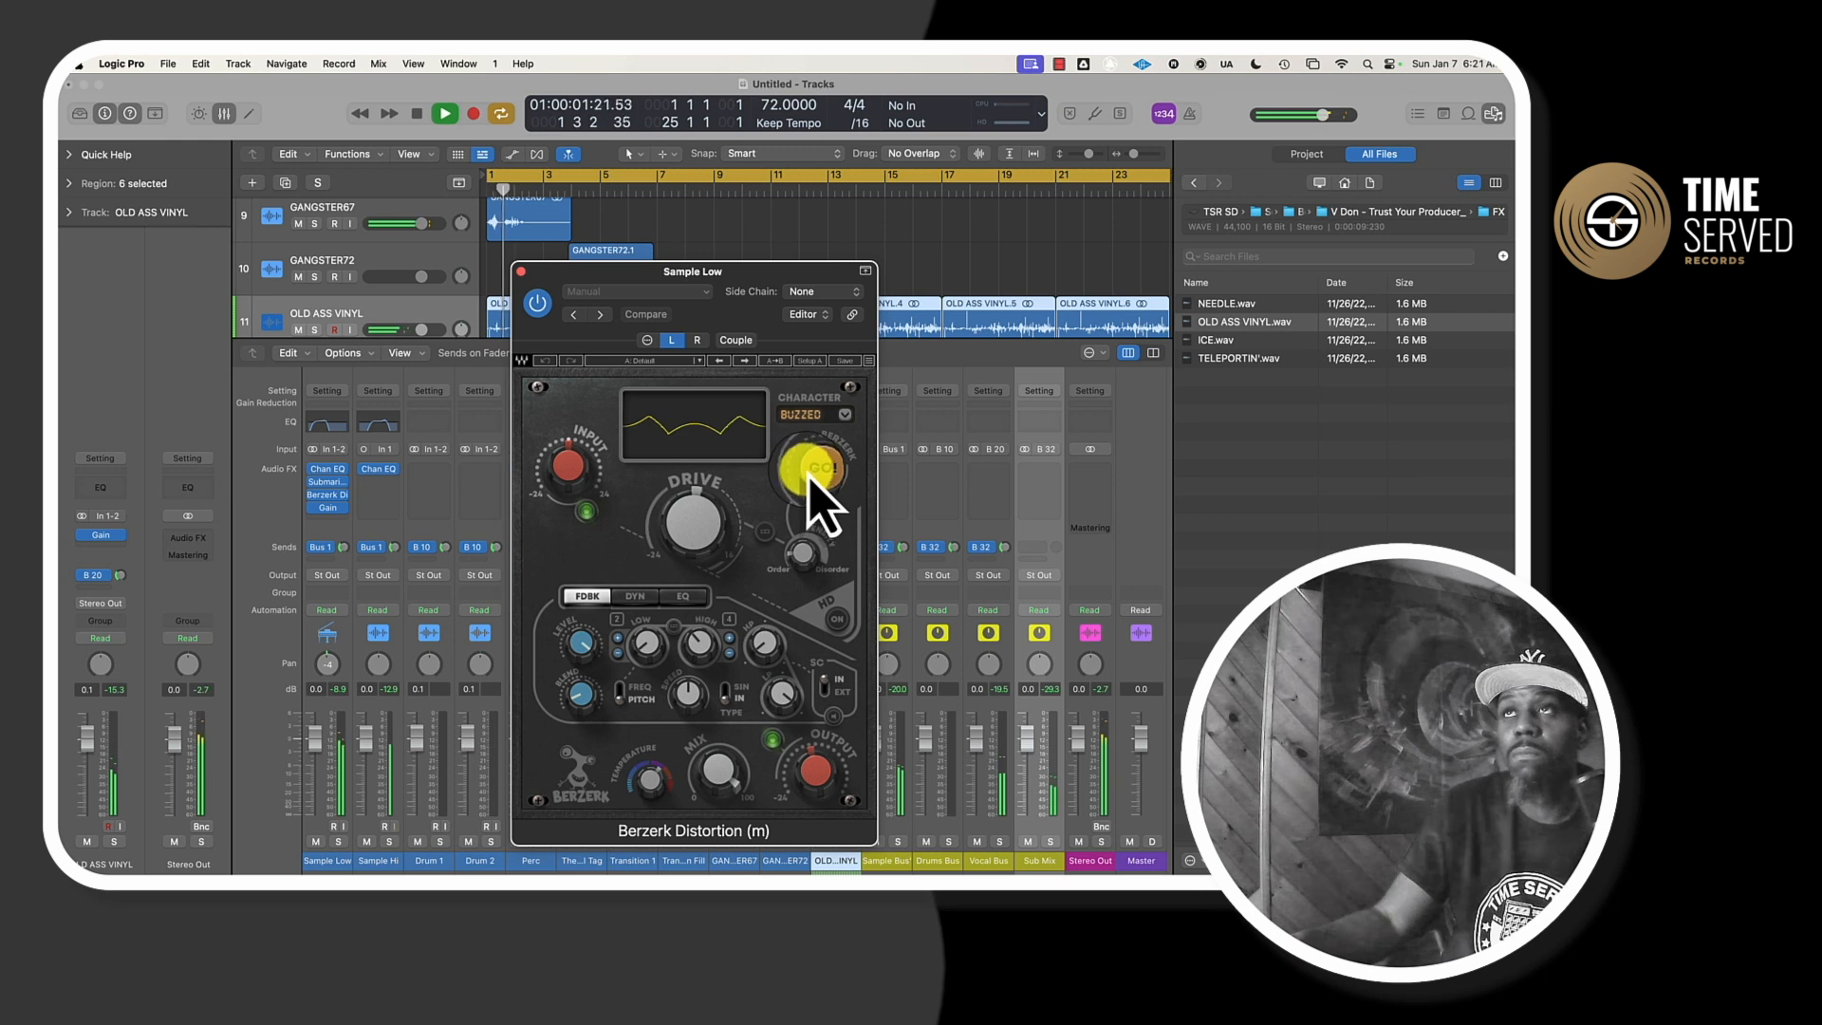
{"action": "left_click_drag", "start_coordinate": [815, 767], "coordinate": [814, 765]}
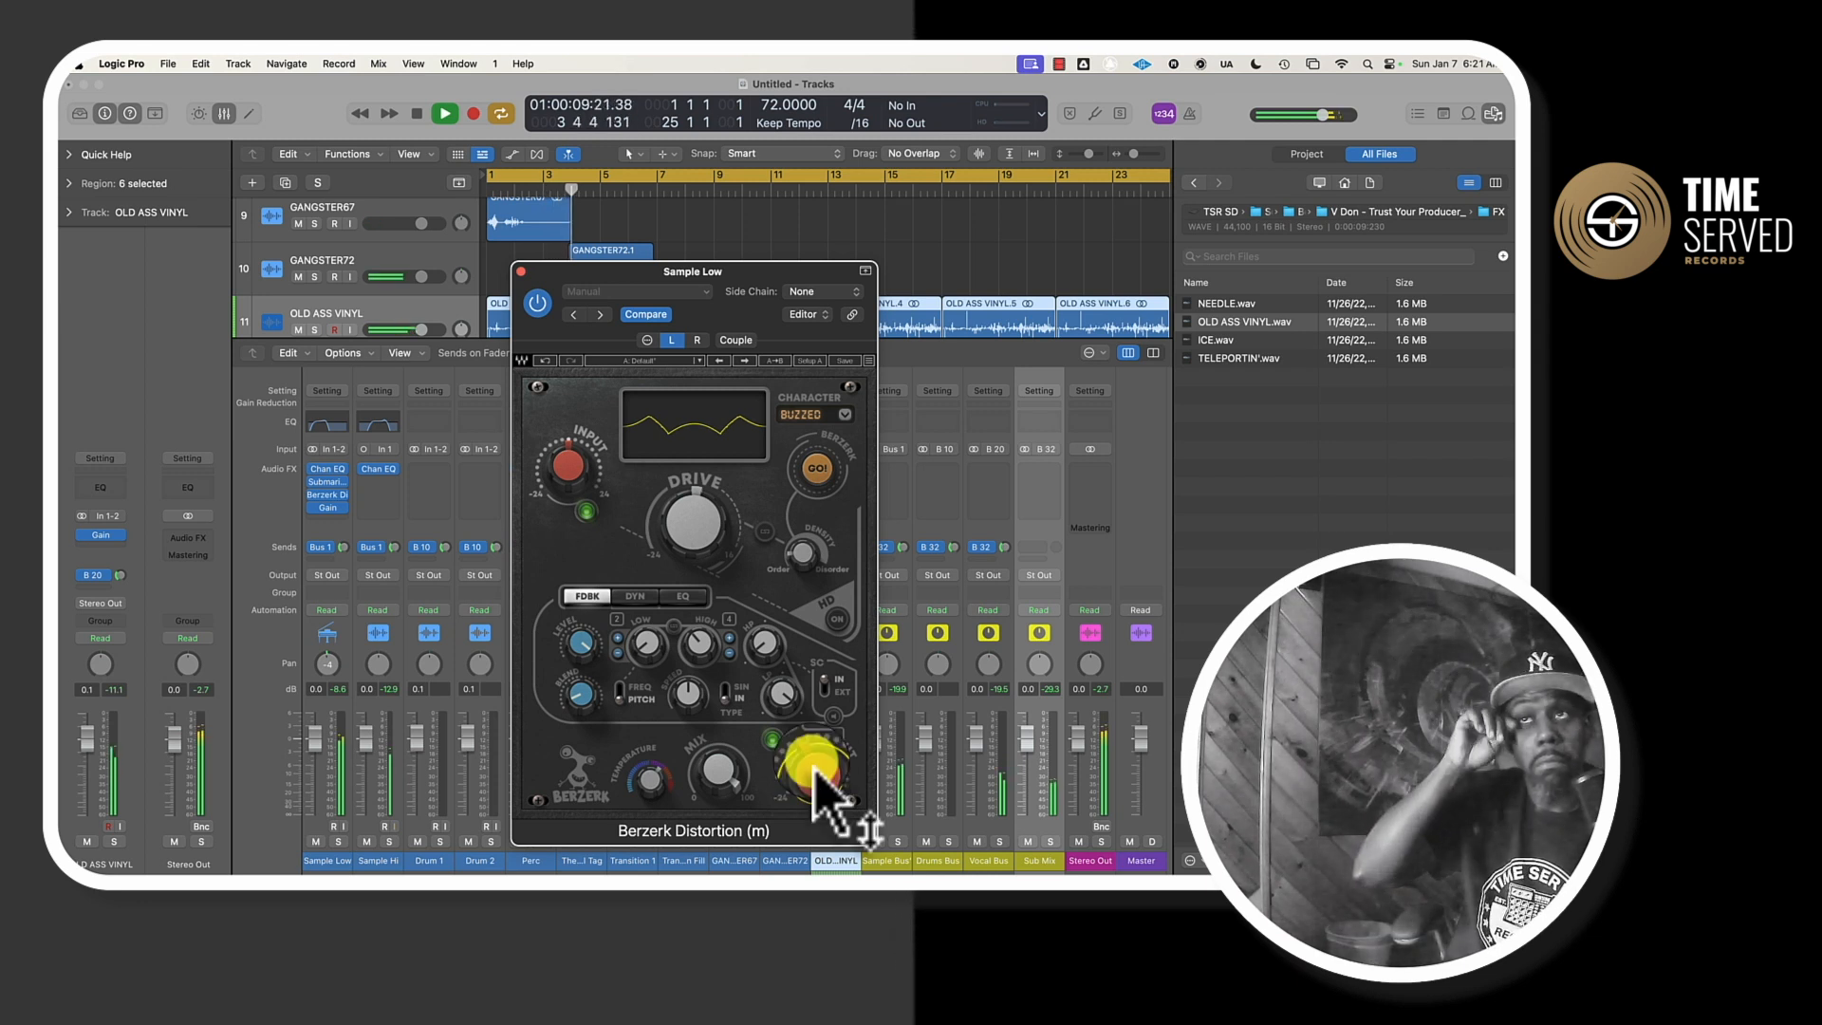
{"action": "key", "text": "space"}
{"action": "key", "text": "super+w"}
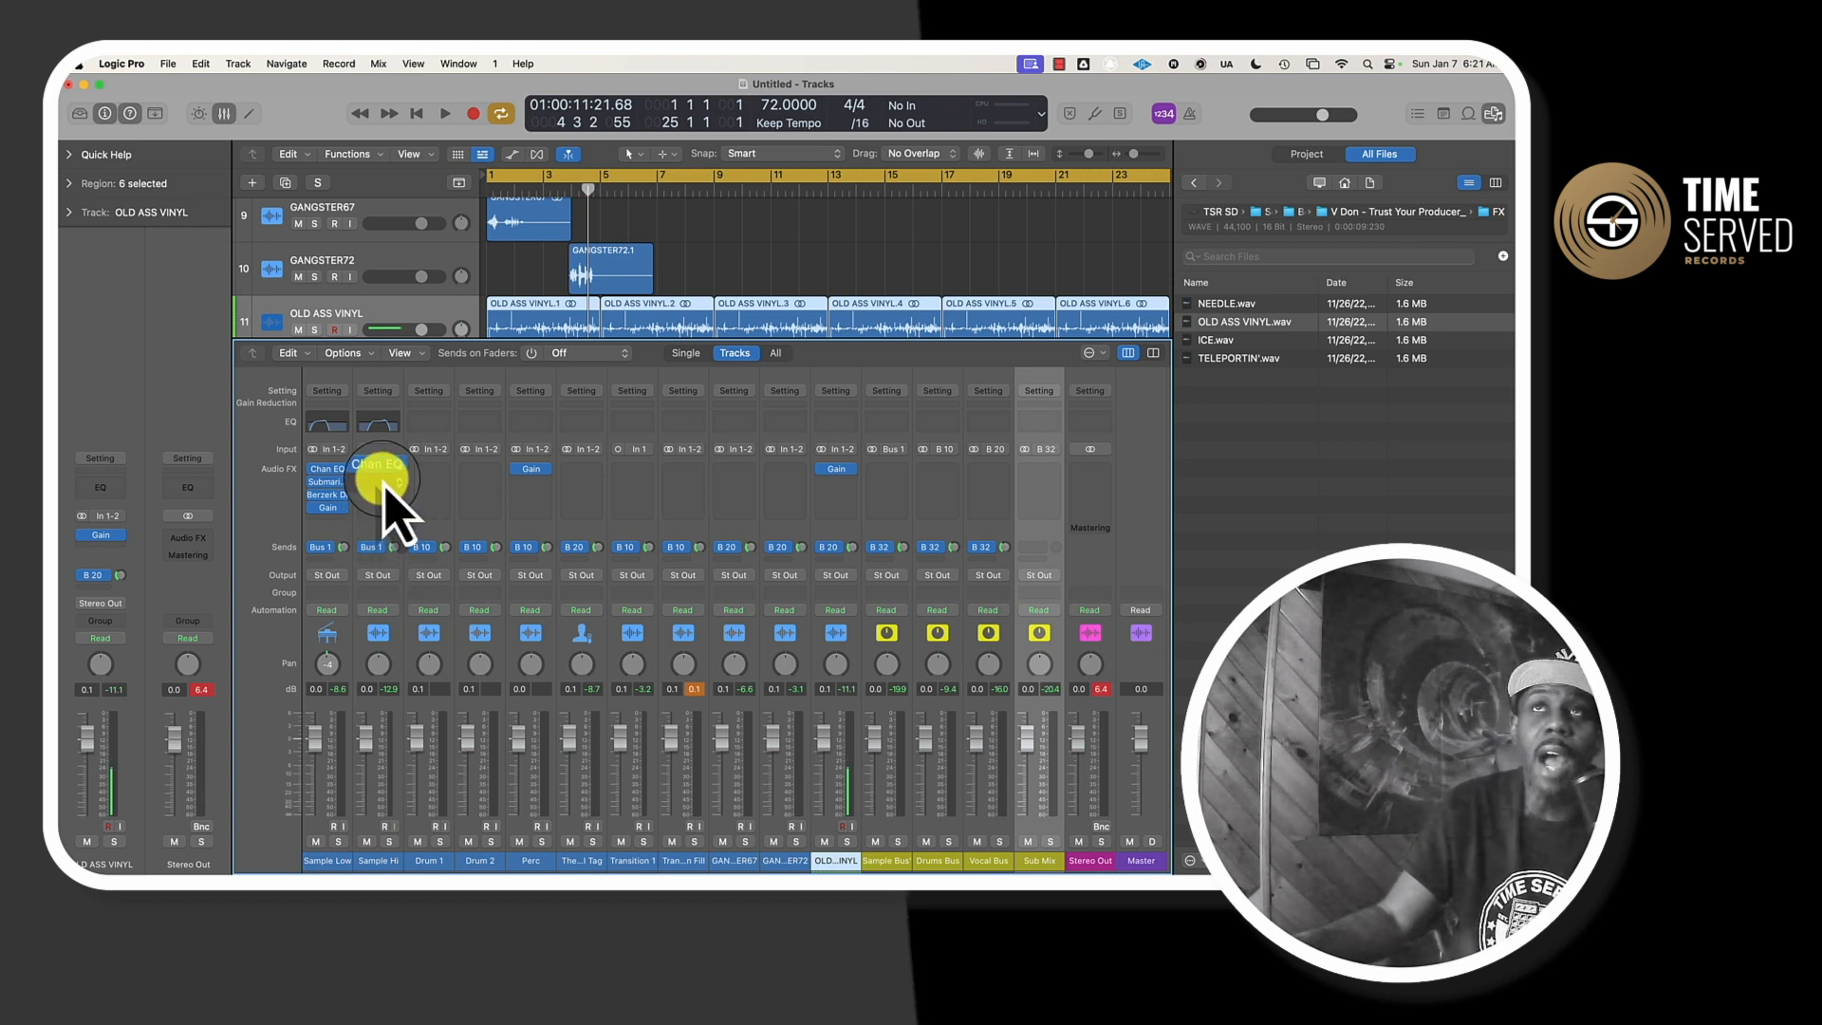
- Insert the D16 Group Decimort 2 plug-in as Mono below Channel EQ on the Sample Hi channel
{"action": "left_click", "coordinate": [384, 484]}
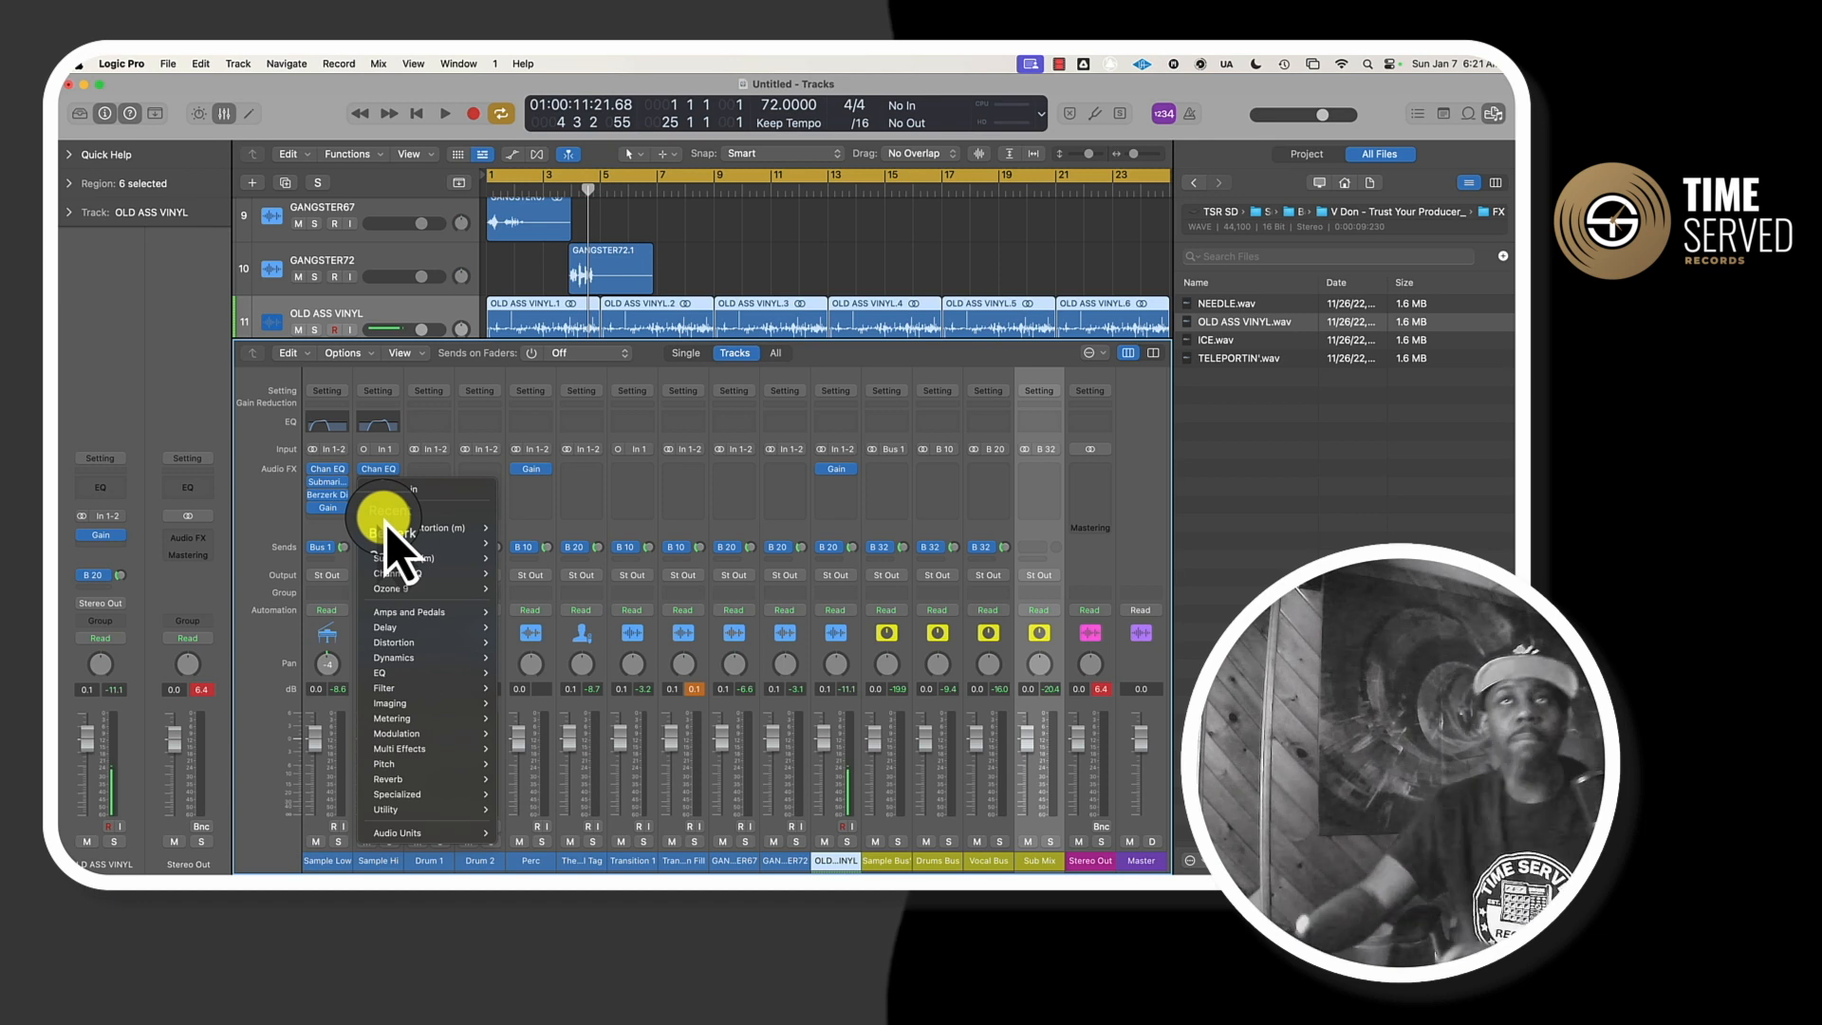
{"action": "mouse_move", "coordinate": [482, 835]}
{"action": "mouse_move", "coordinate": [567, 756]}
{"action": "mouse_move", "coordinate": [573, 725]}
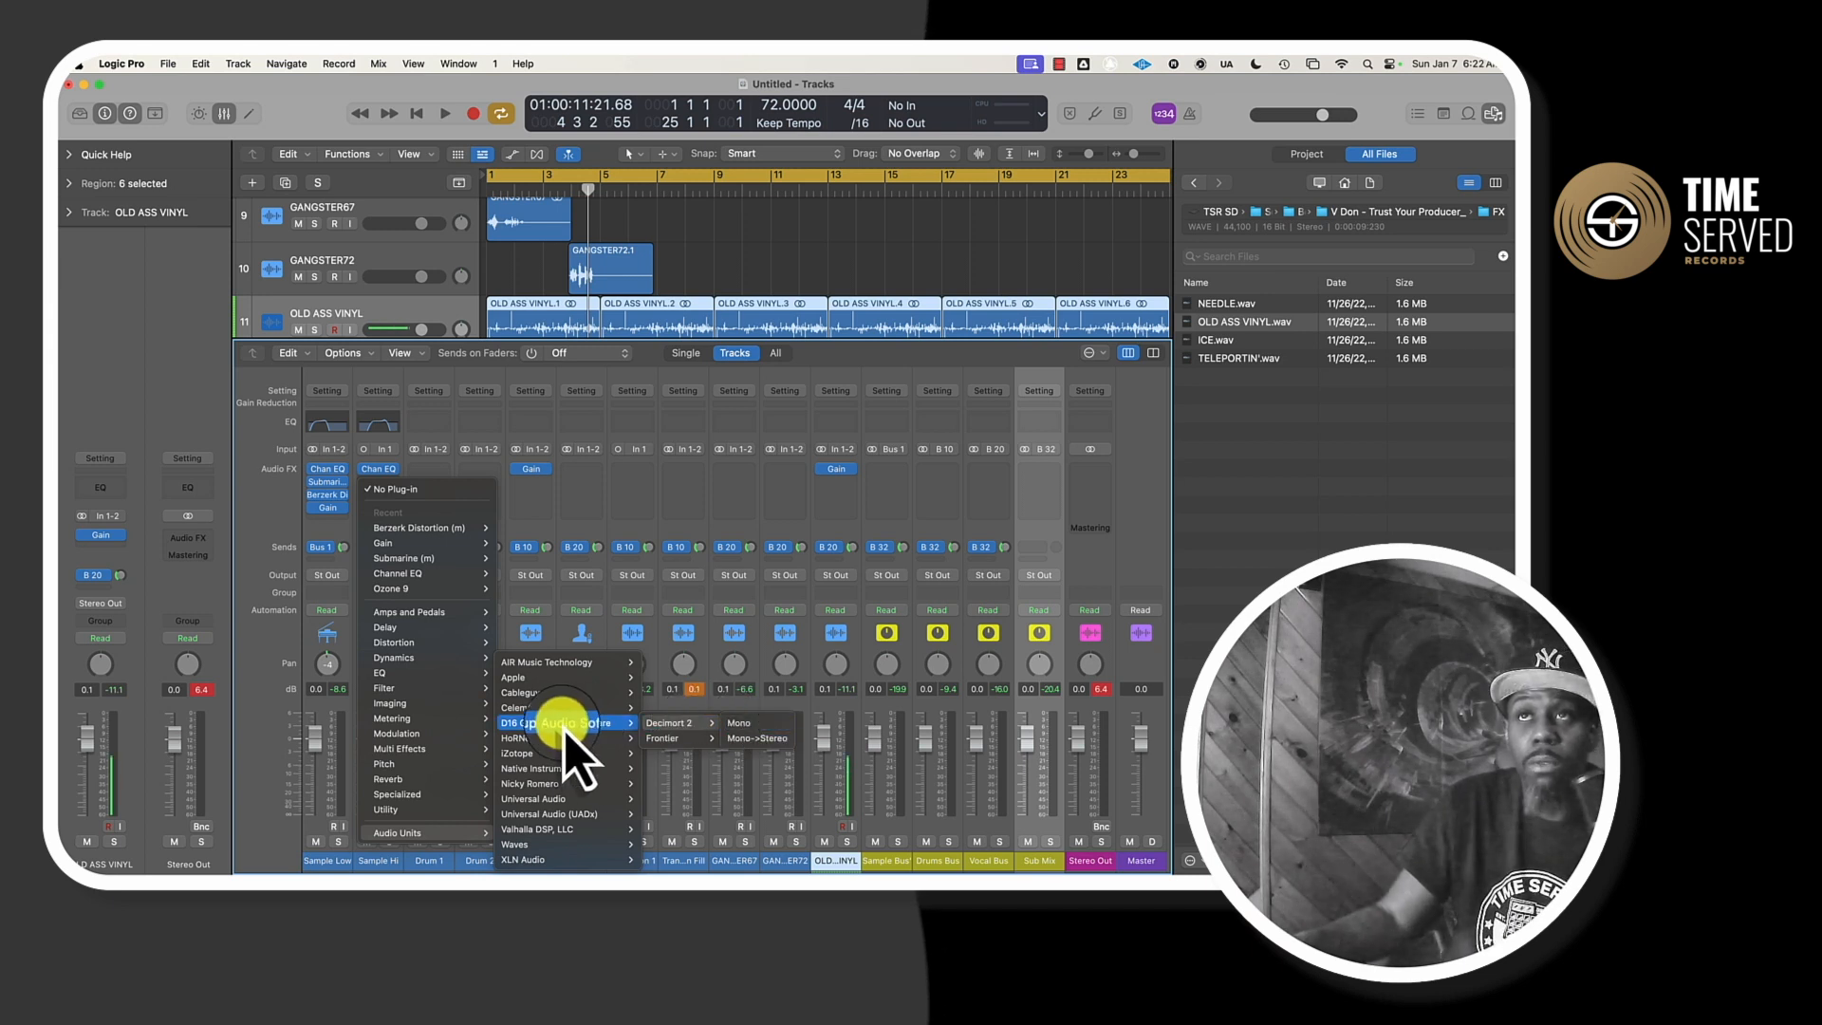
{"action": "left_click", "coordinate": [757, 725]}
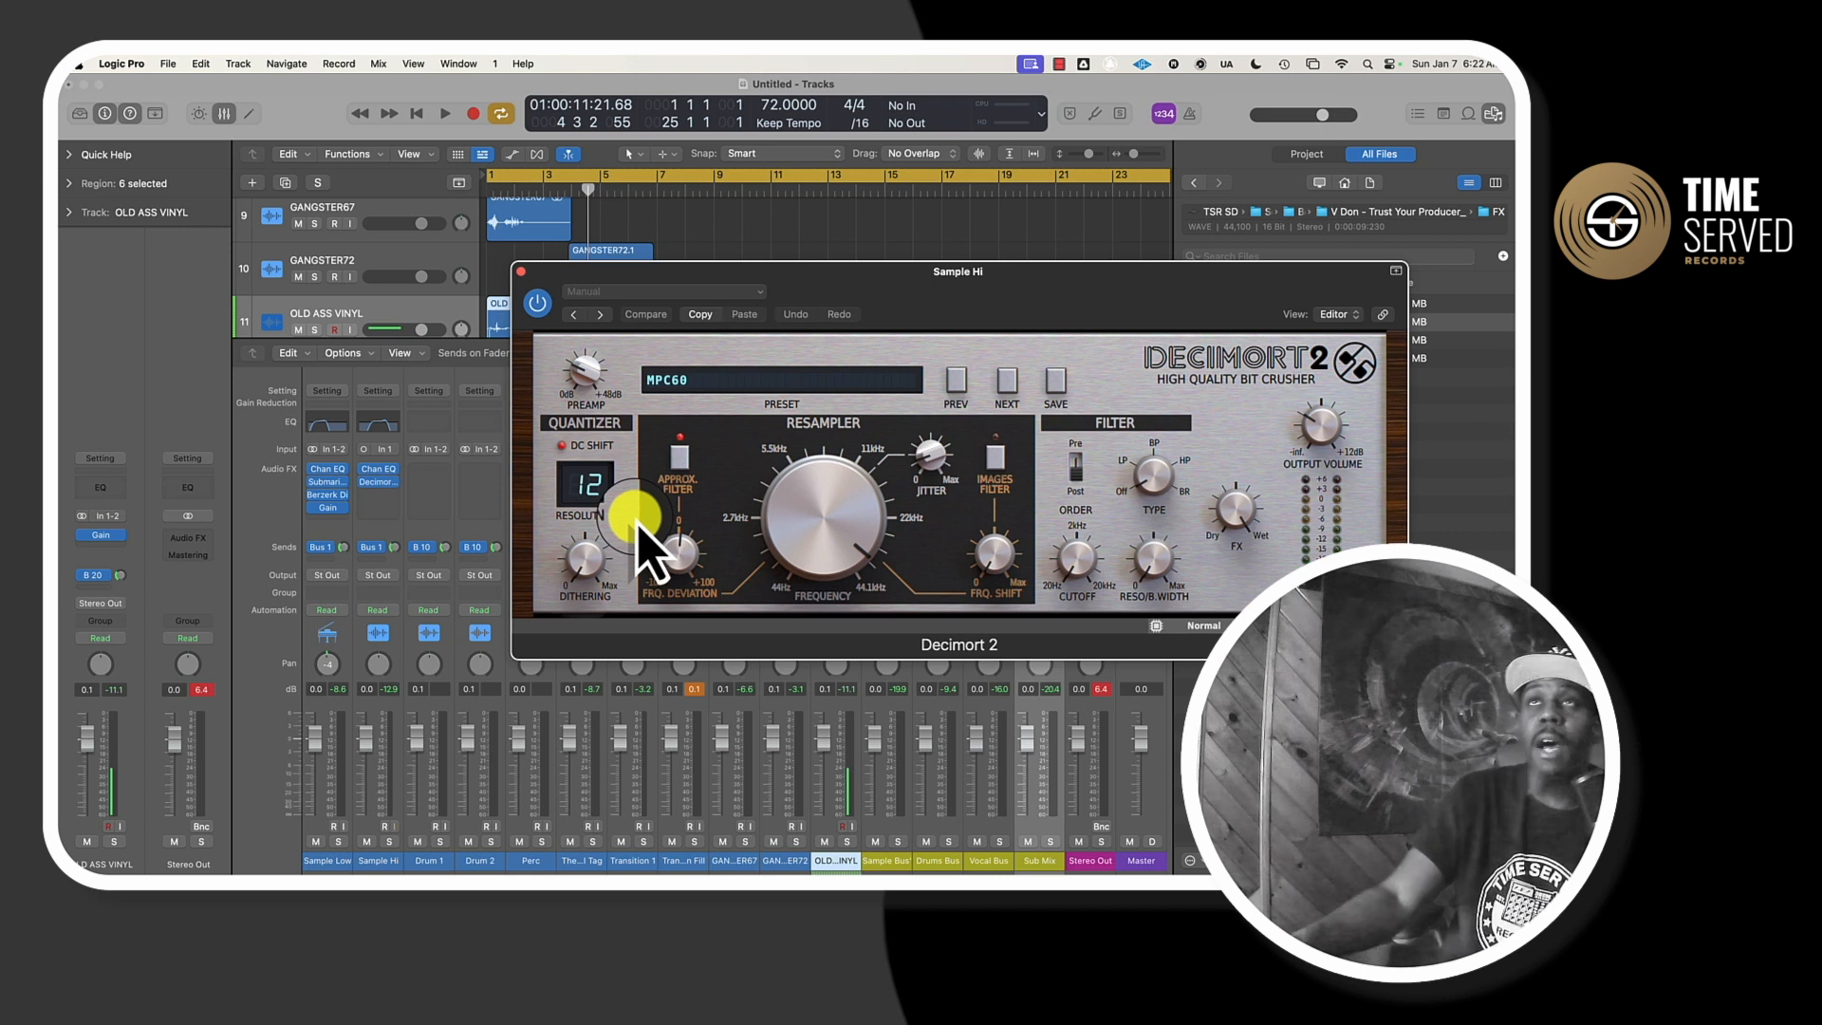
- Audition Sample Hi through Decimort 2 from the beginning of the session, with the arrangement zoomed out to show more tracks
{"action": "left_click_drag", "start_coordinate": [925, 284], "coordinate": [474, 410]}
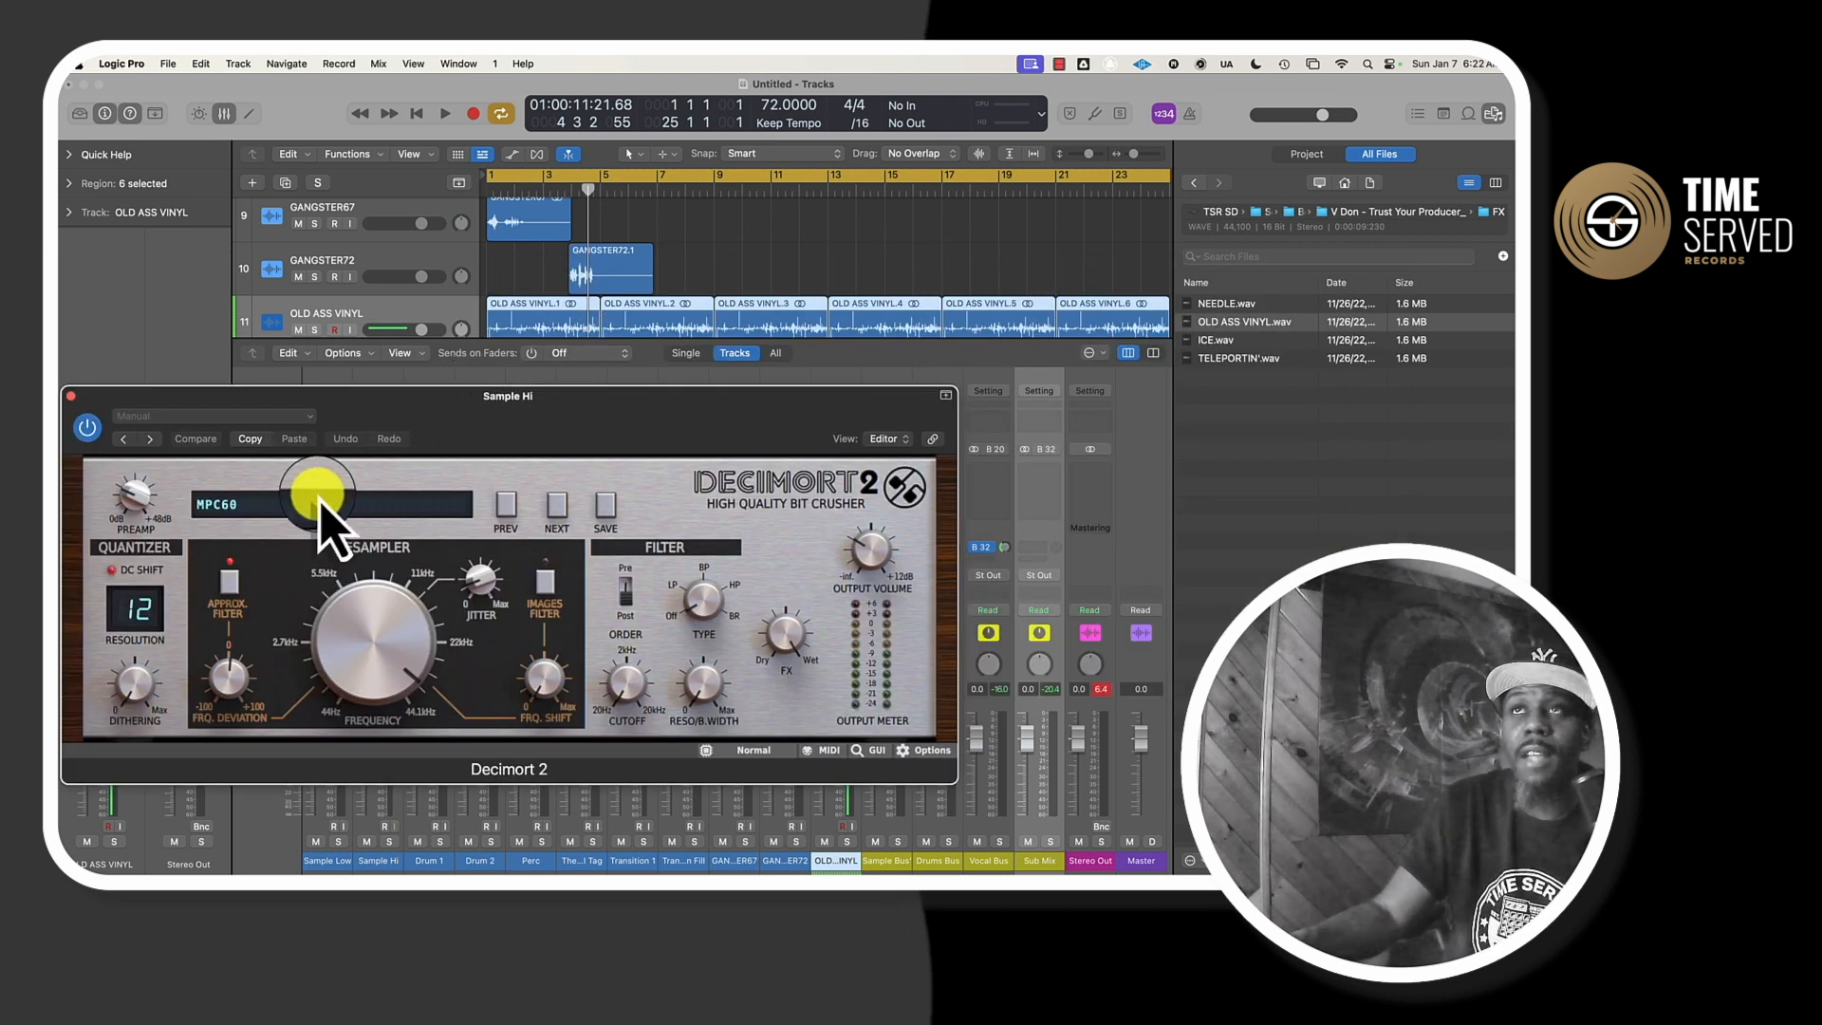
{"action": "key", "text": "space"}
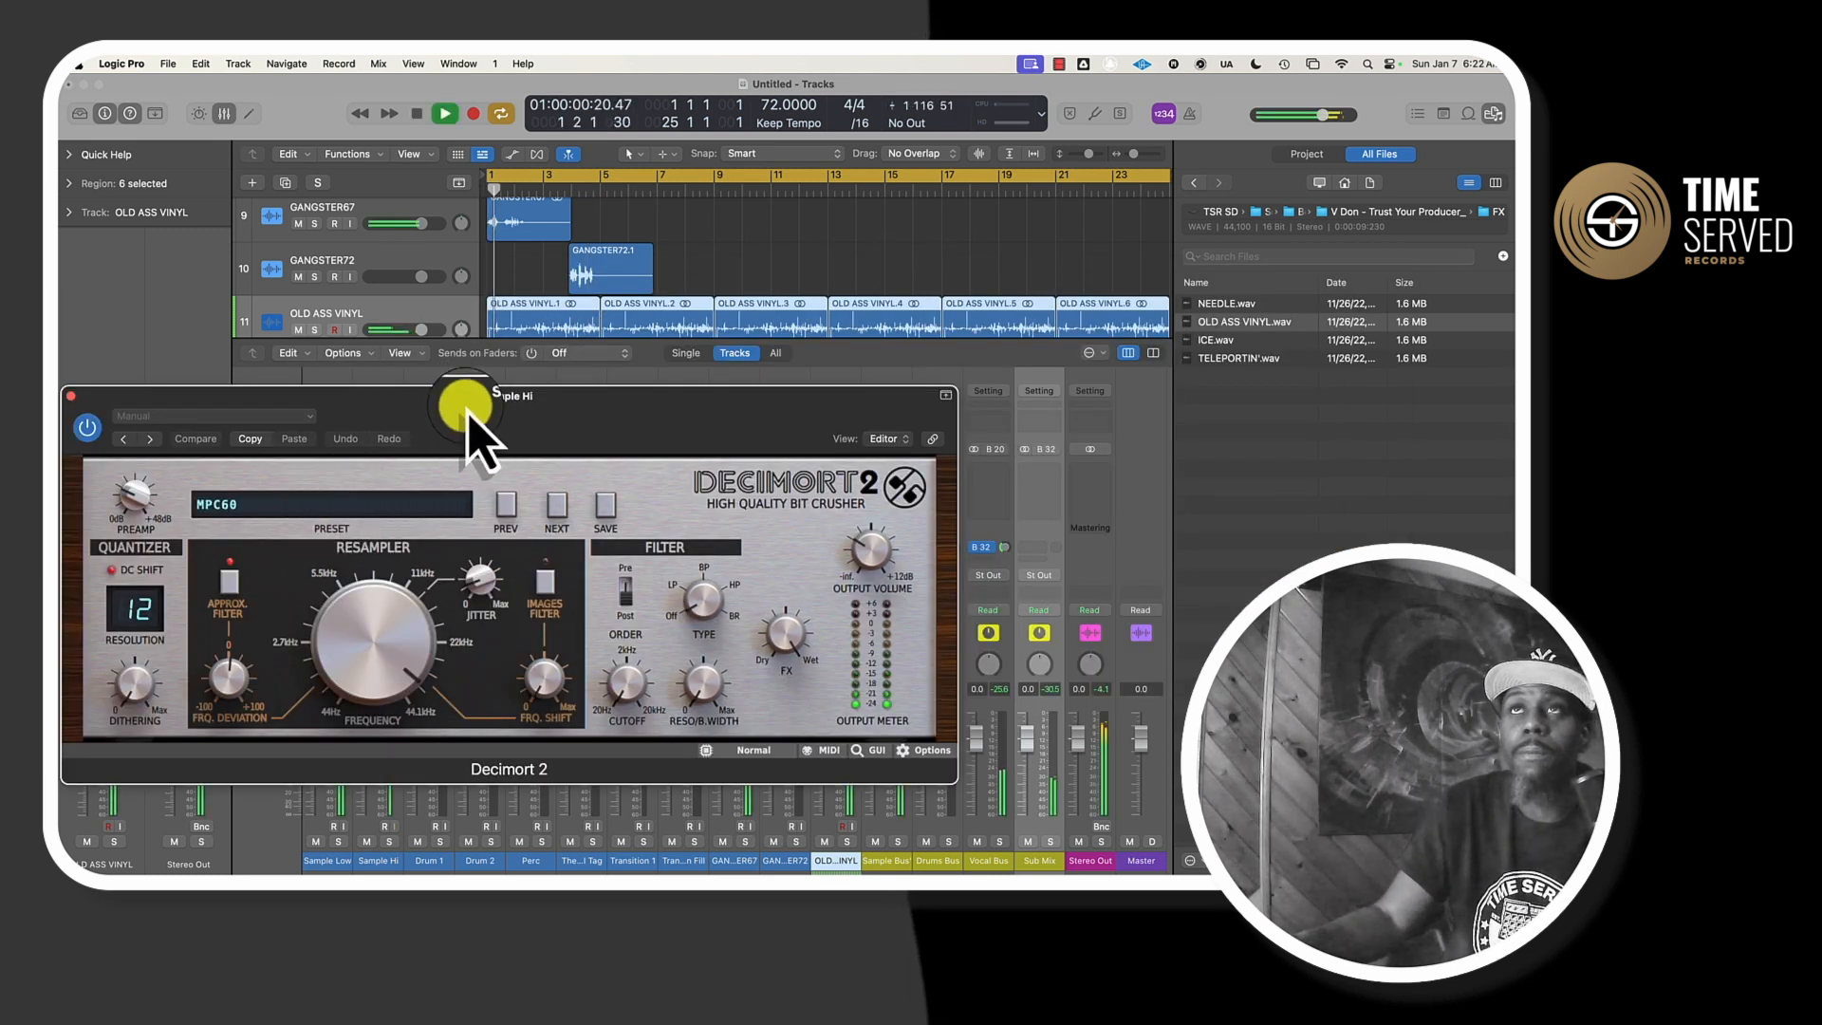
{"action": "left_click_drag", "start_coordinate": [457, 402], "coordinate": [581, 375]}
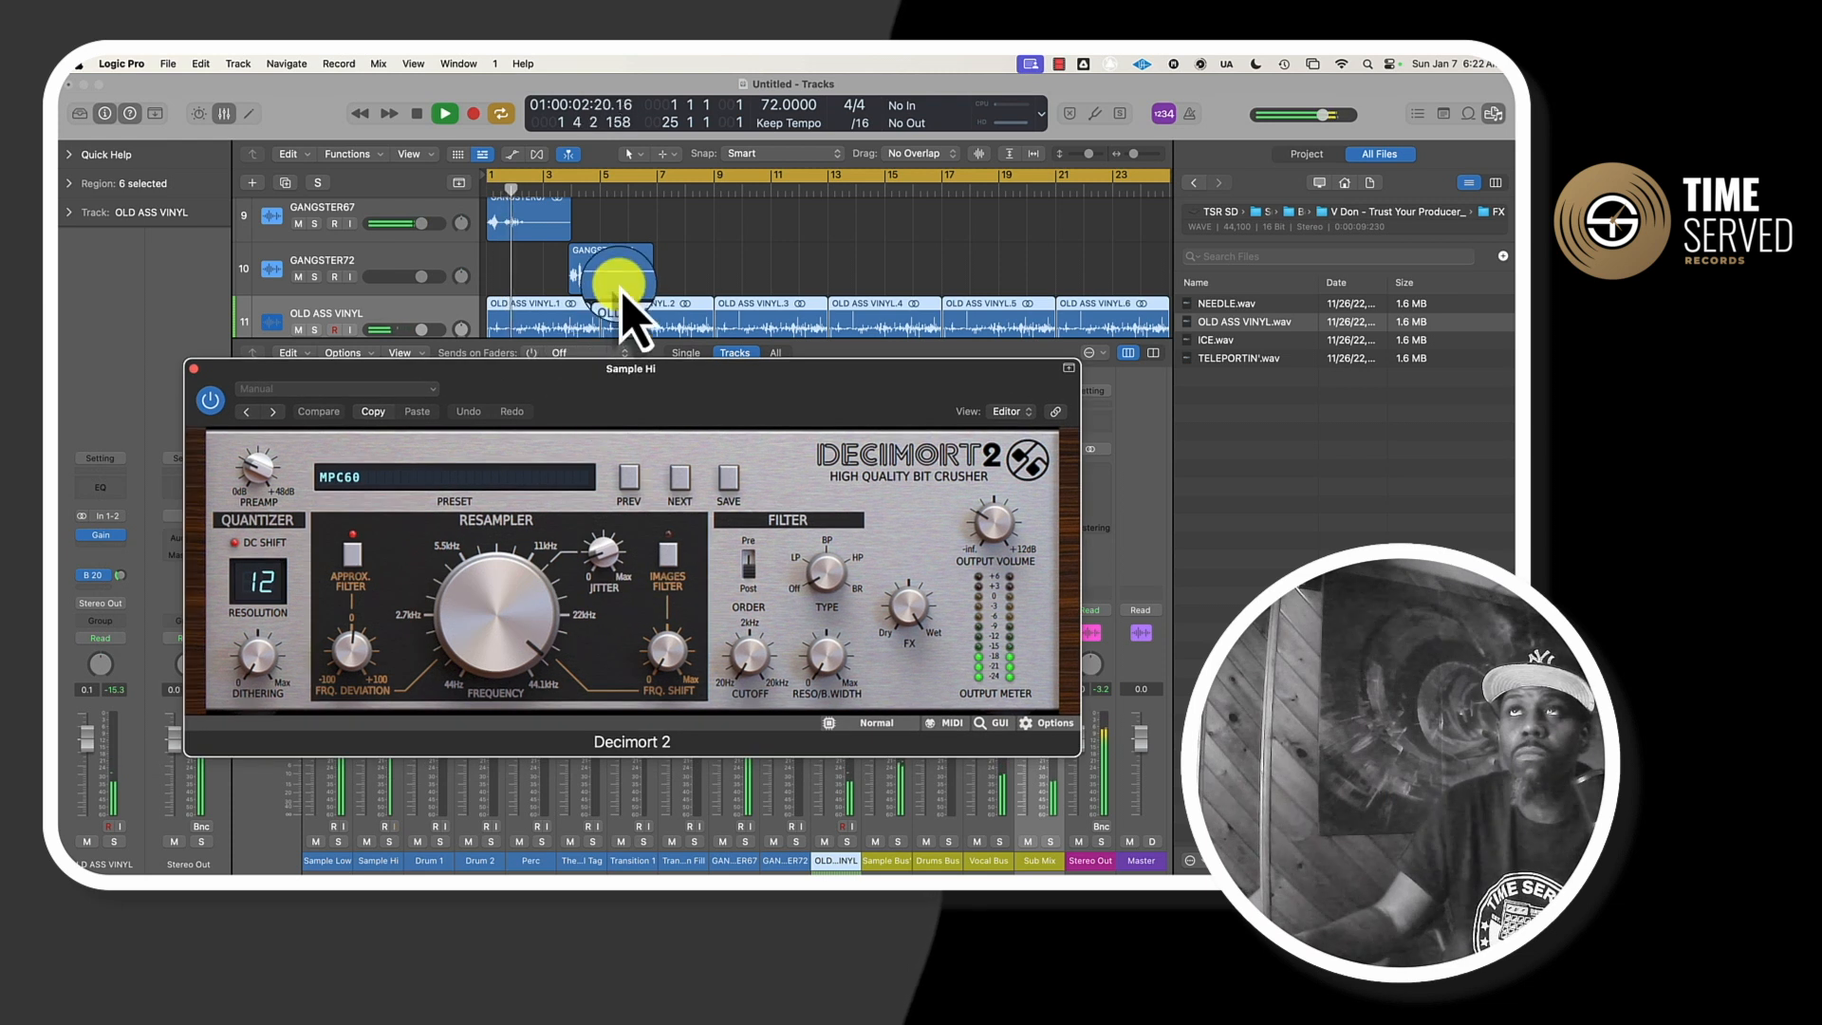
{"action": "scroll", "coordinate": [626, 271], "scroll_direction": "up", "scroll_amount": 2}
{"action": "scroll", "coordinate": [626, 271], "scroll_direction": "up", "scroll_amount": 5}
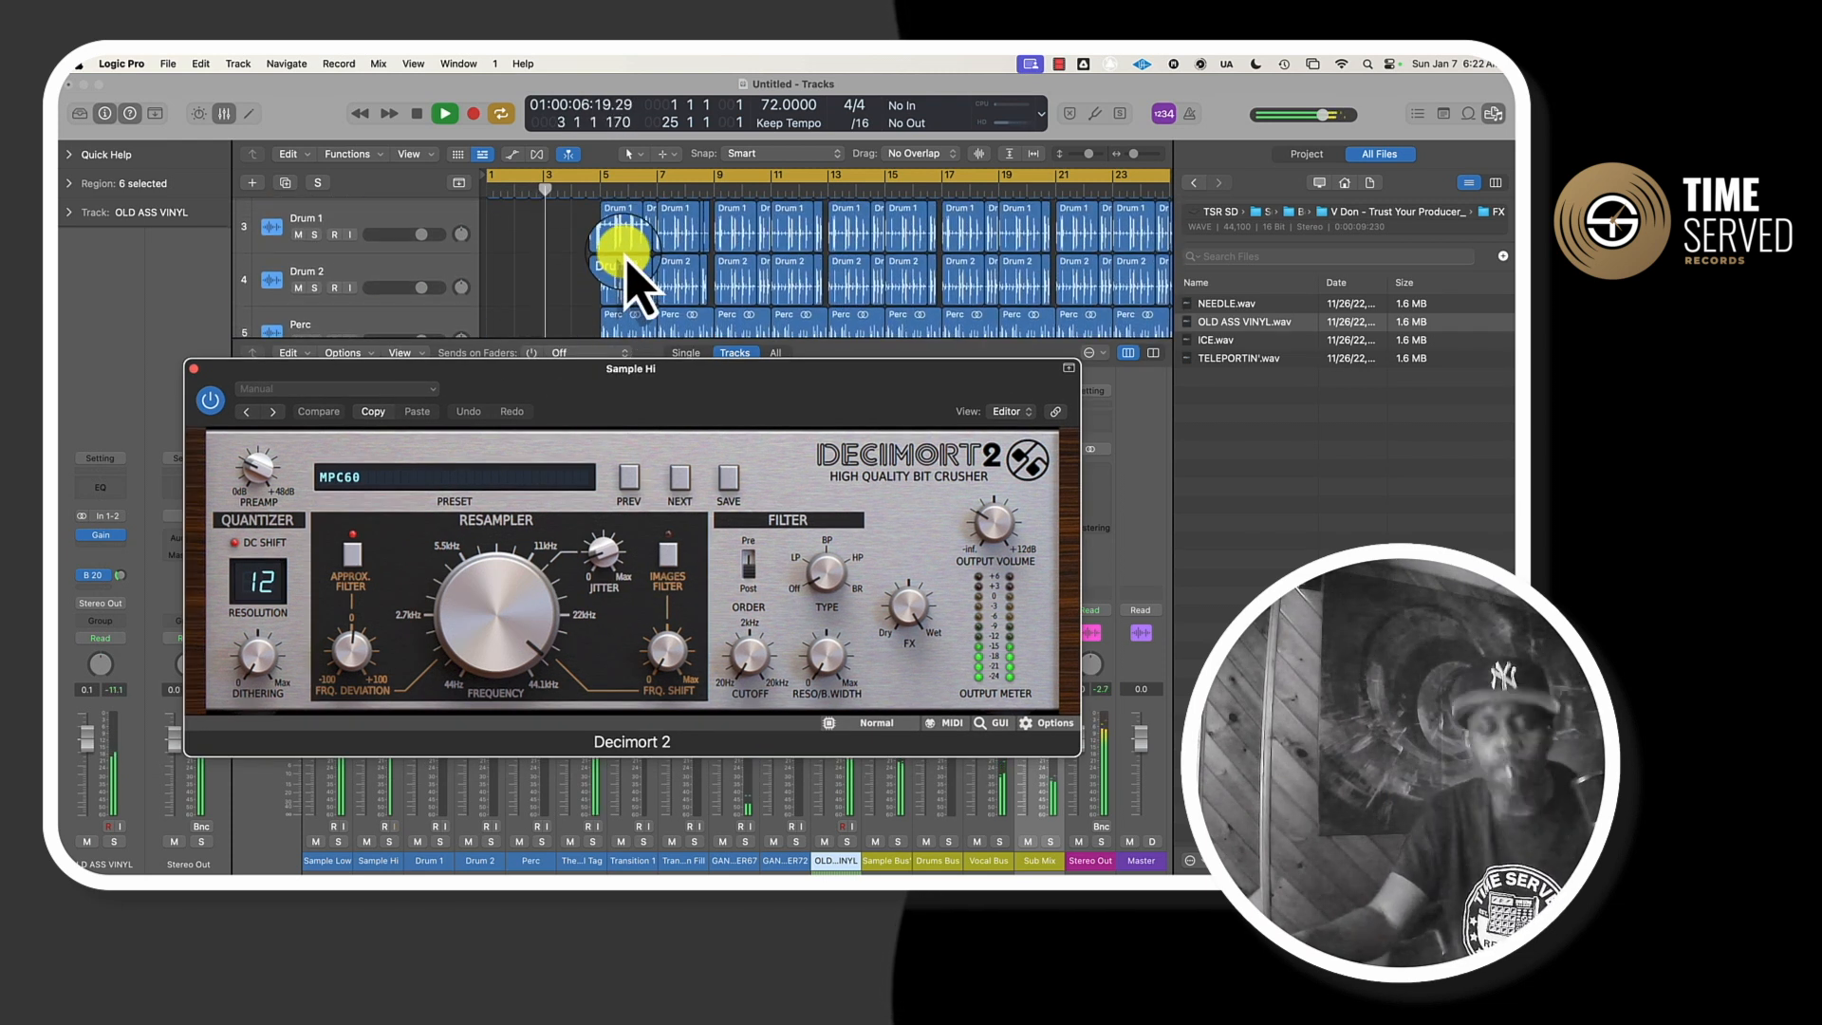
{"action": "key", "text": "super+Up"}
{"action": "key", "text": "super+Up"}
{"action": "key", "text": "super+Up"}
{"action": "key", "text": "super+Up"}
{"action": "key", "text": "super+Up"}
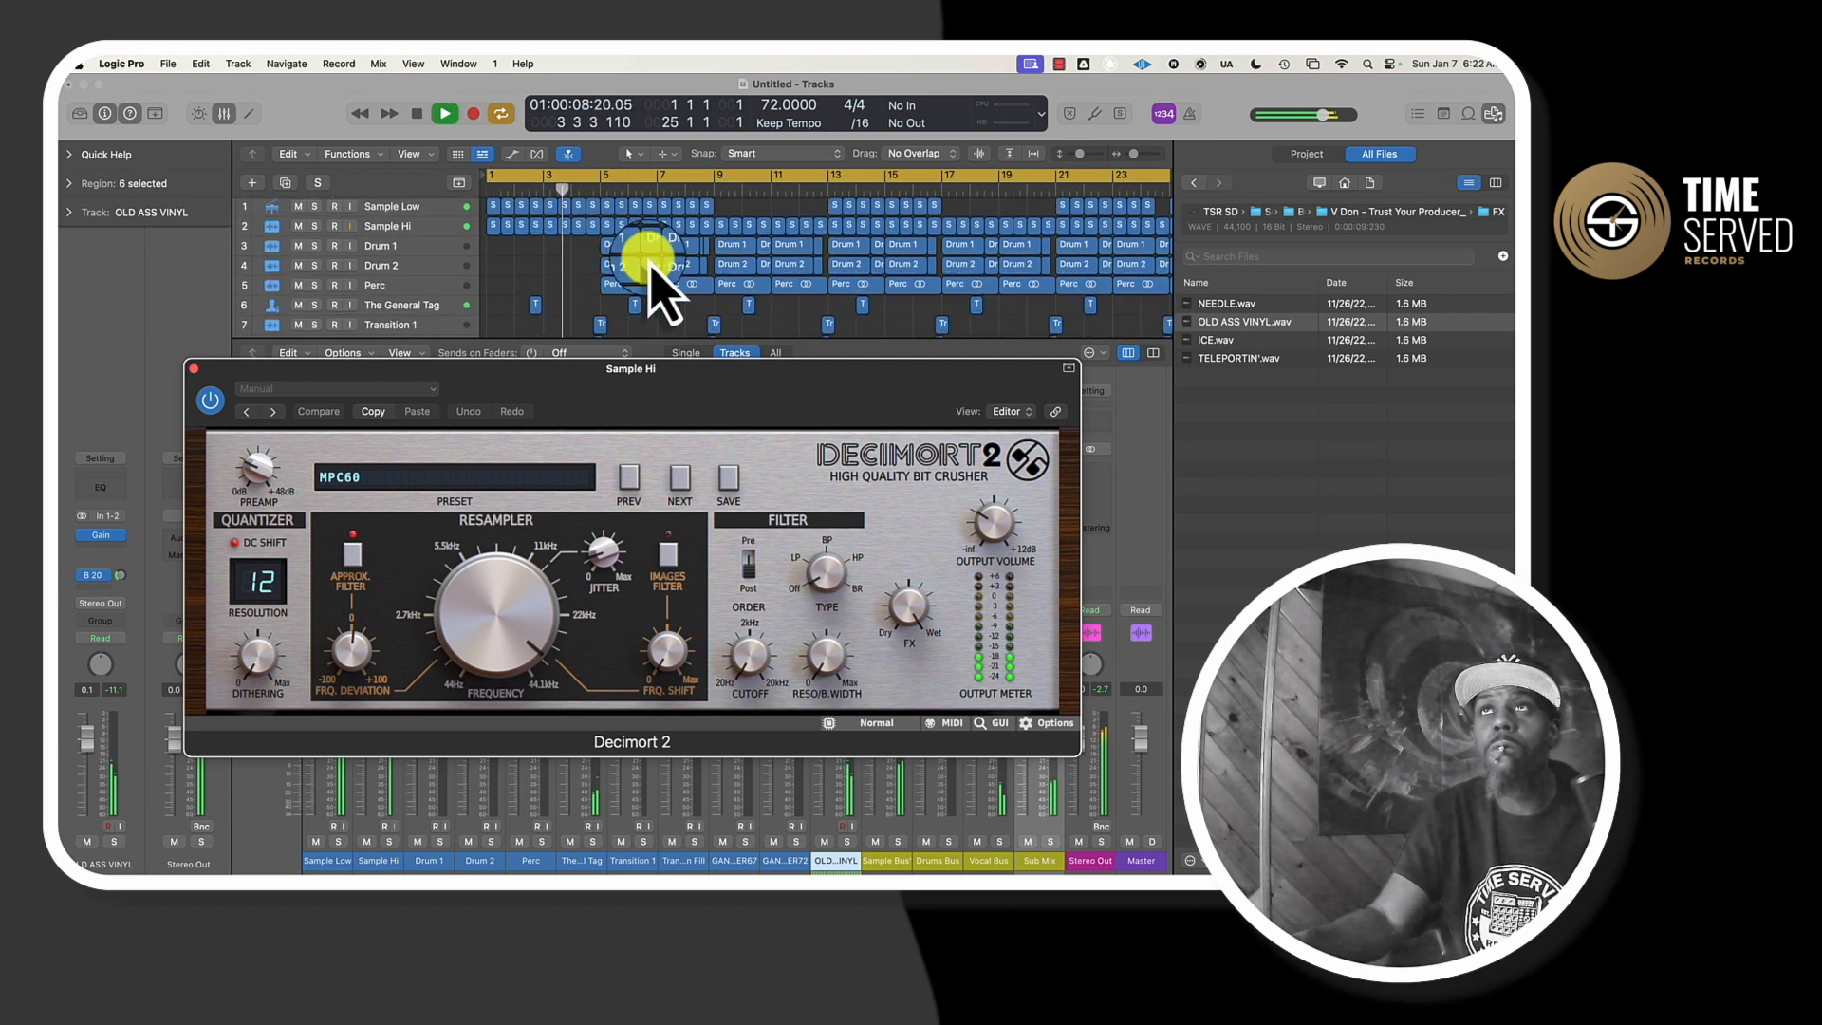
- Play from bar 9, toggle Decimort 2's bypass to compare the sound, and close the plug-in
{"action": "left_click", "coordinate": [706, 187]}
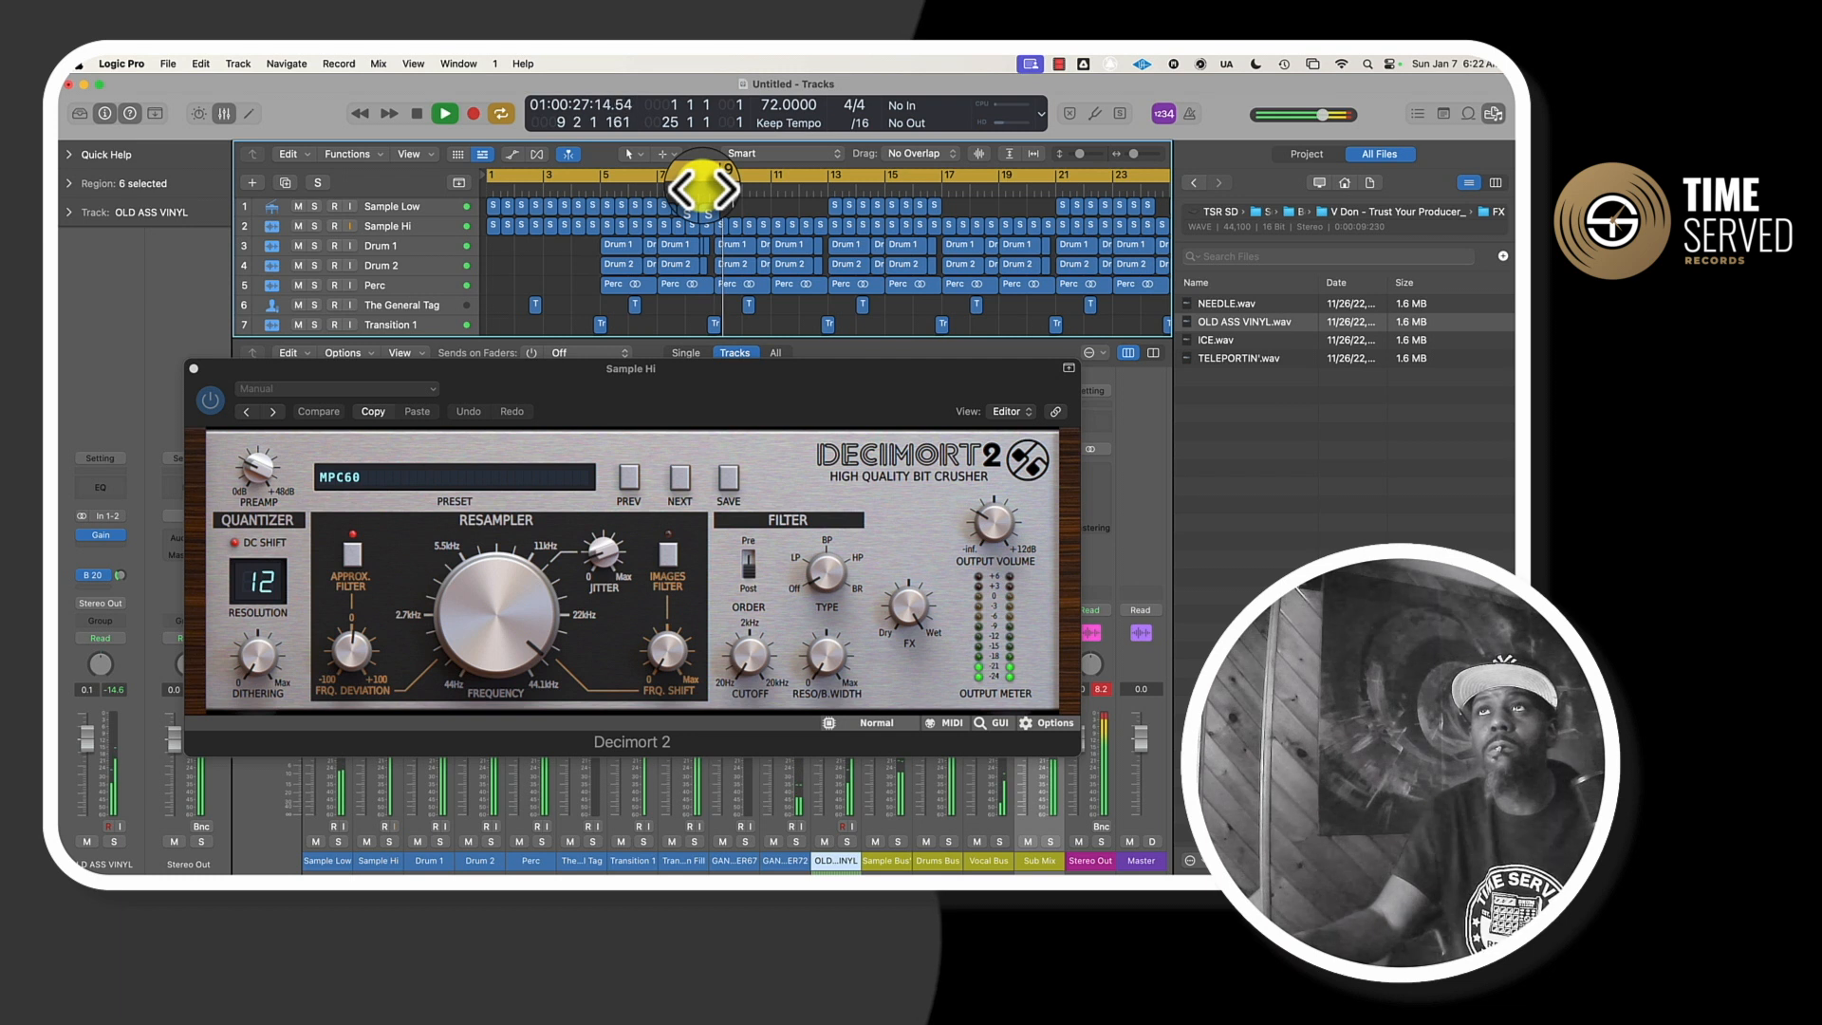
{"action": "left_click", "coordinate": [211, 404]}
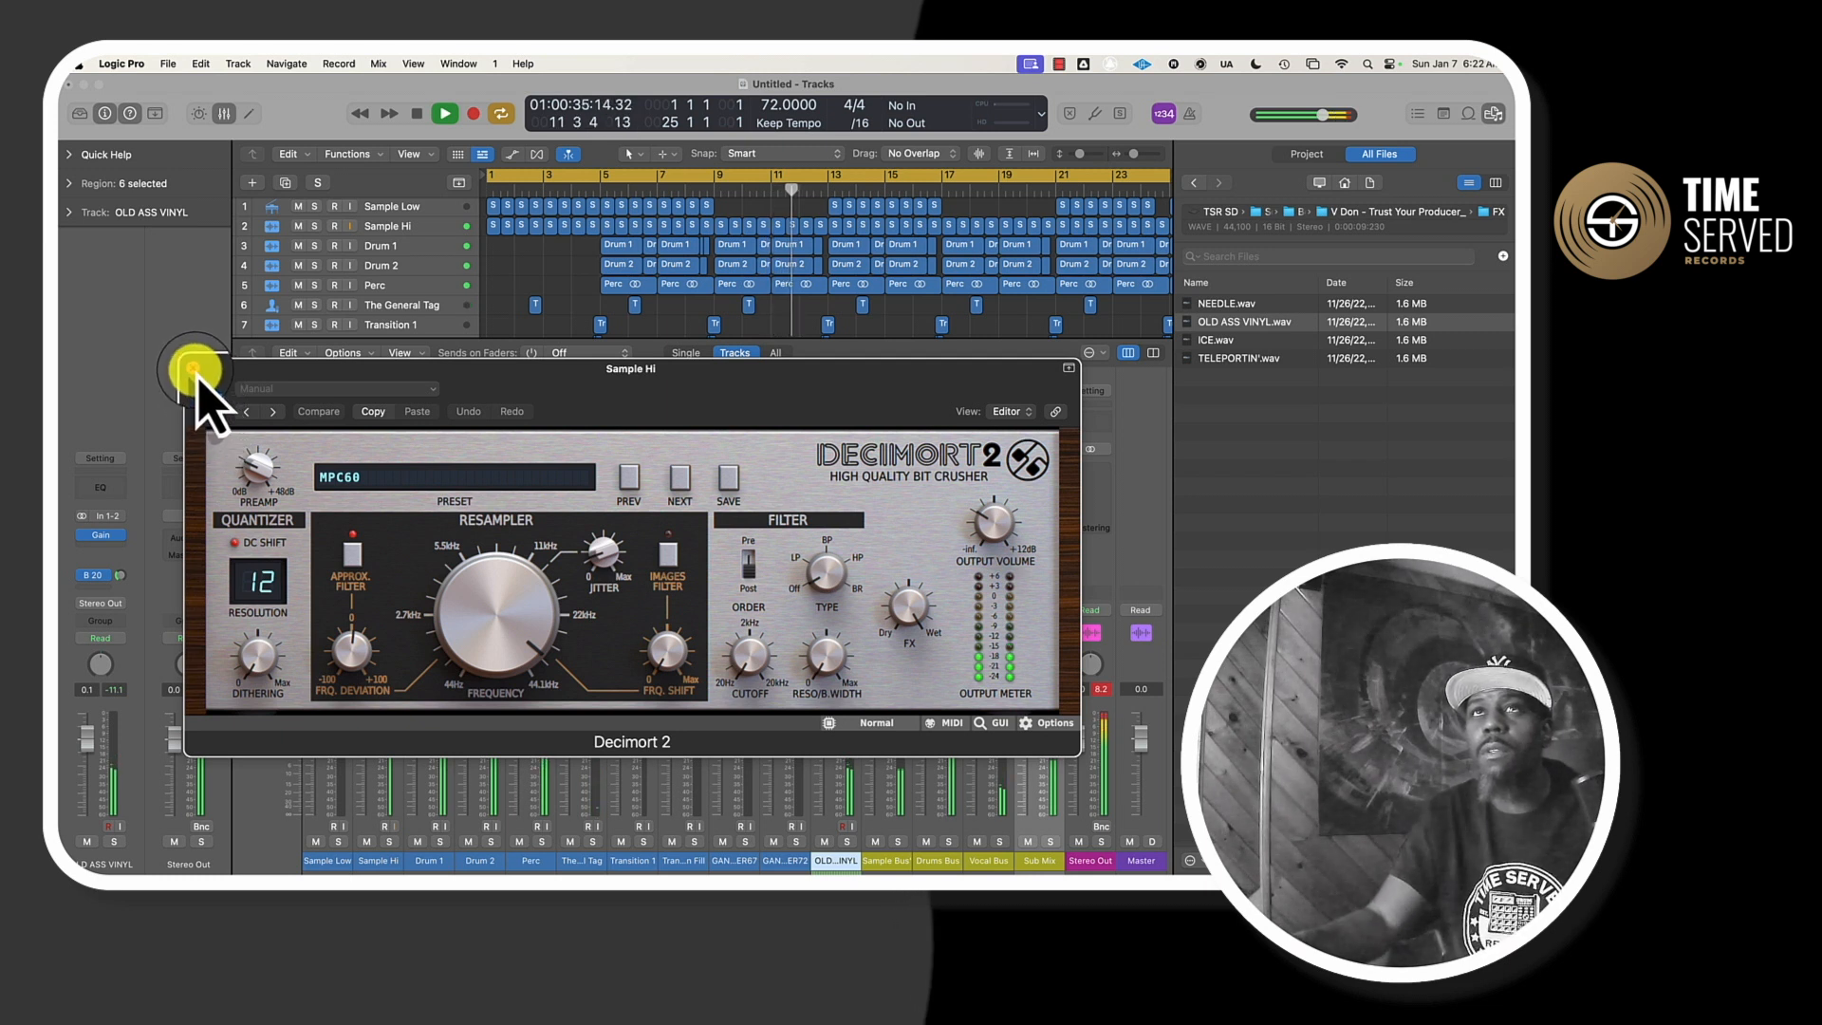
{"action": "left_click", "coordinate": [195, 370]}
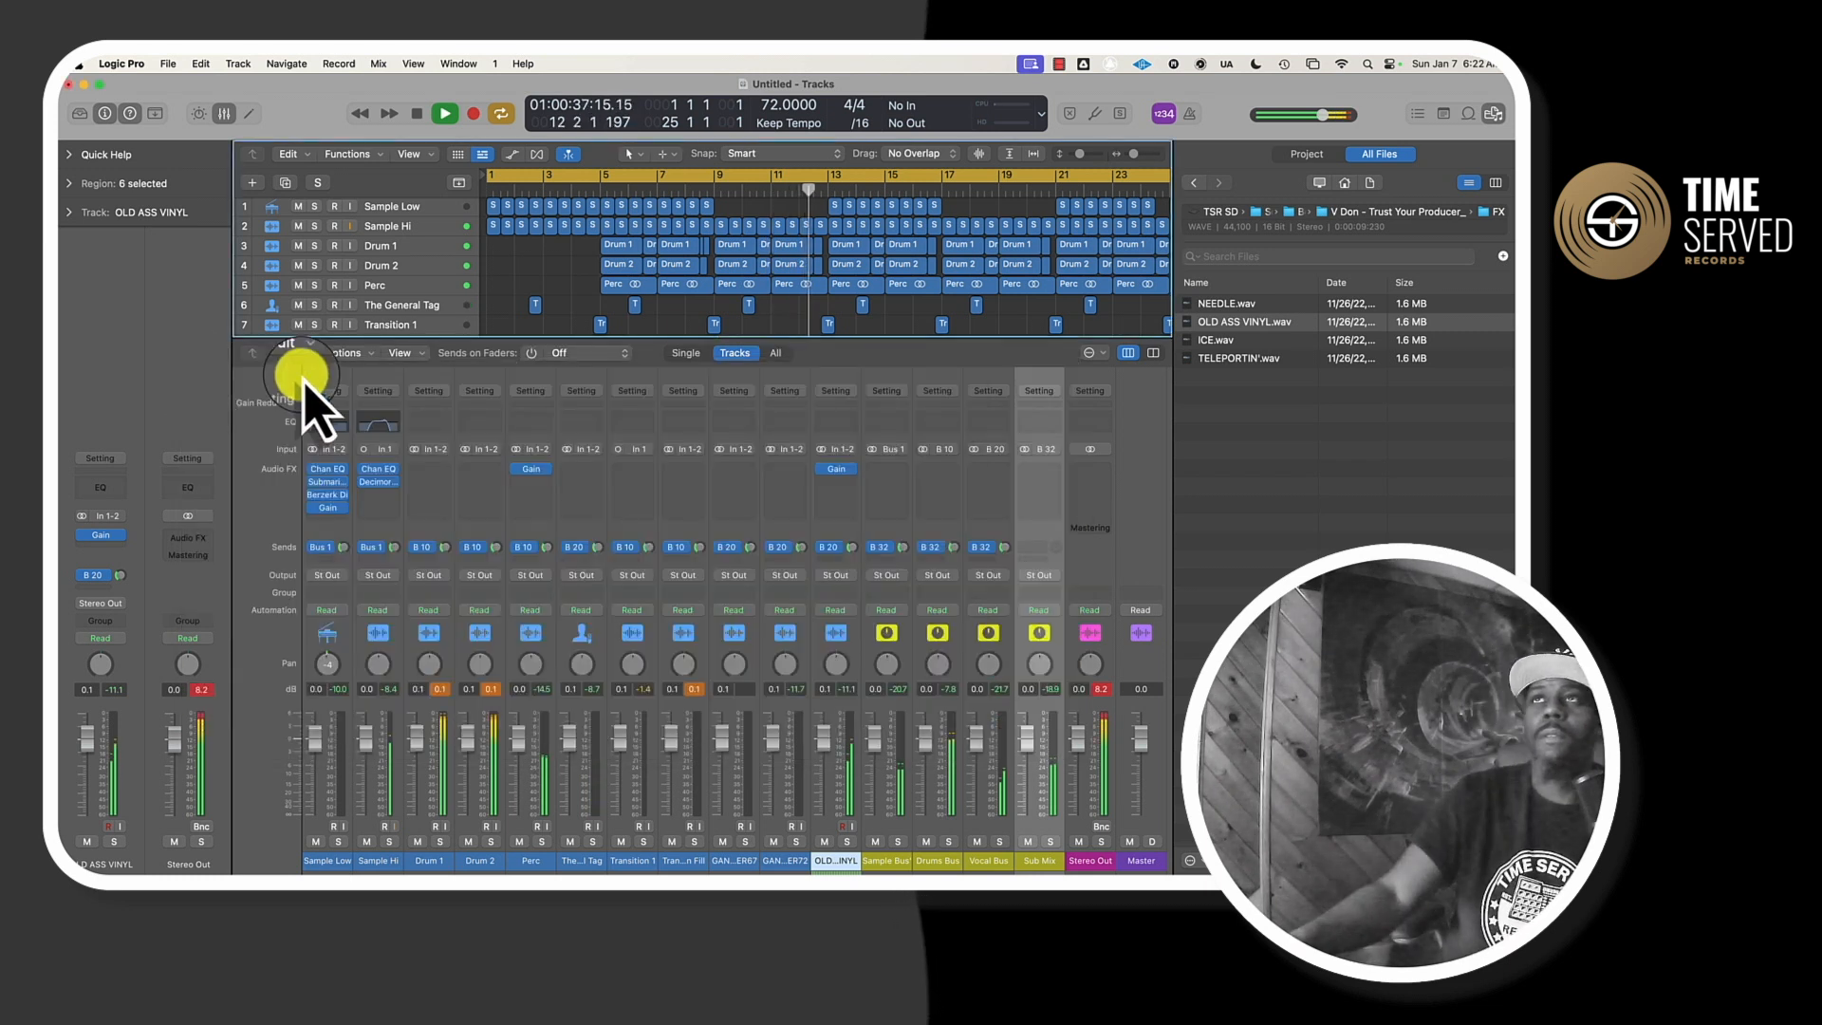
- Insert the ValhallaVintageVerb plug-in below Decimort 2 on the Sample Hi channel
{"action": "left_click", "coordinate": [380, 495]}
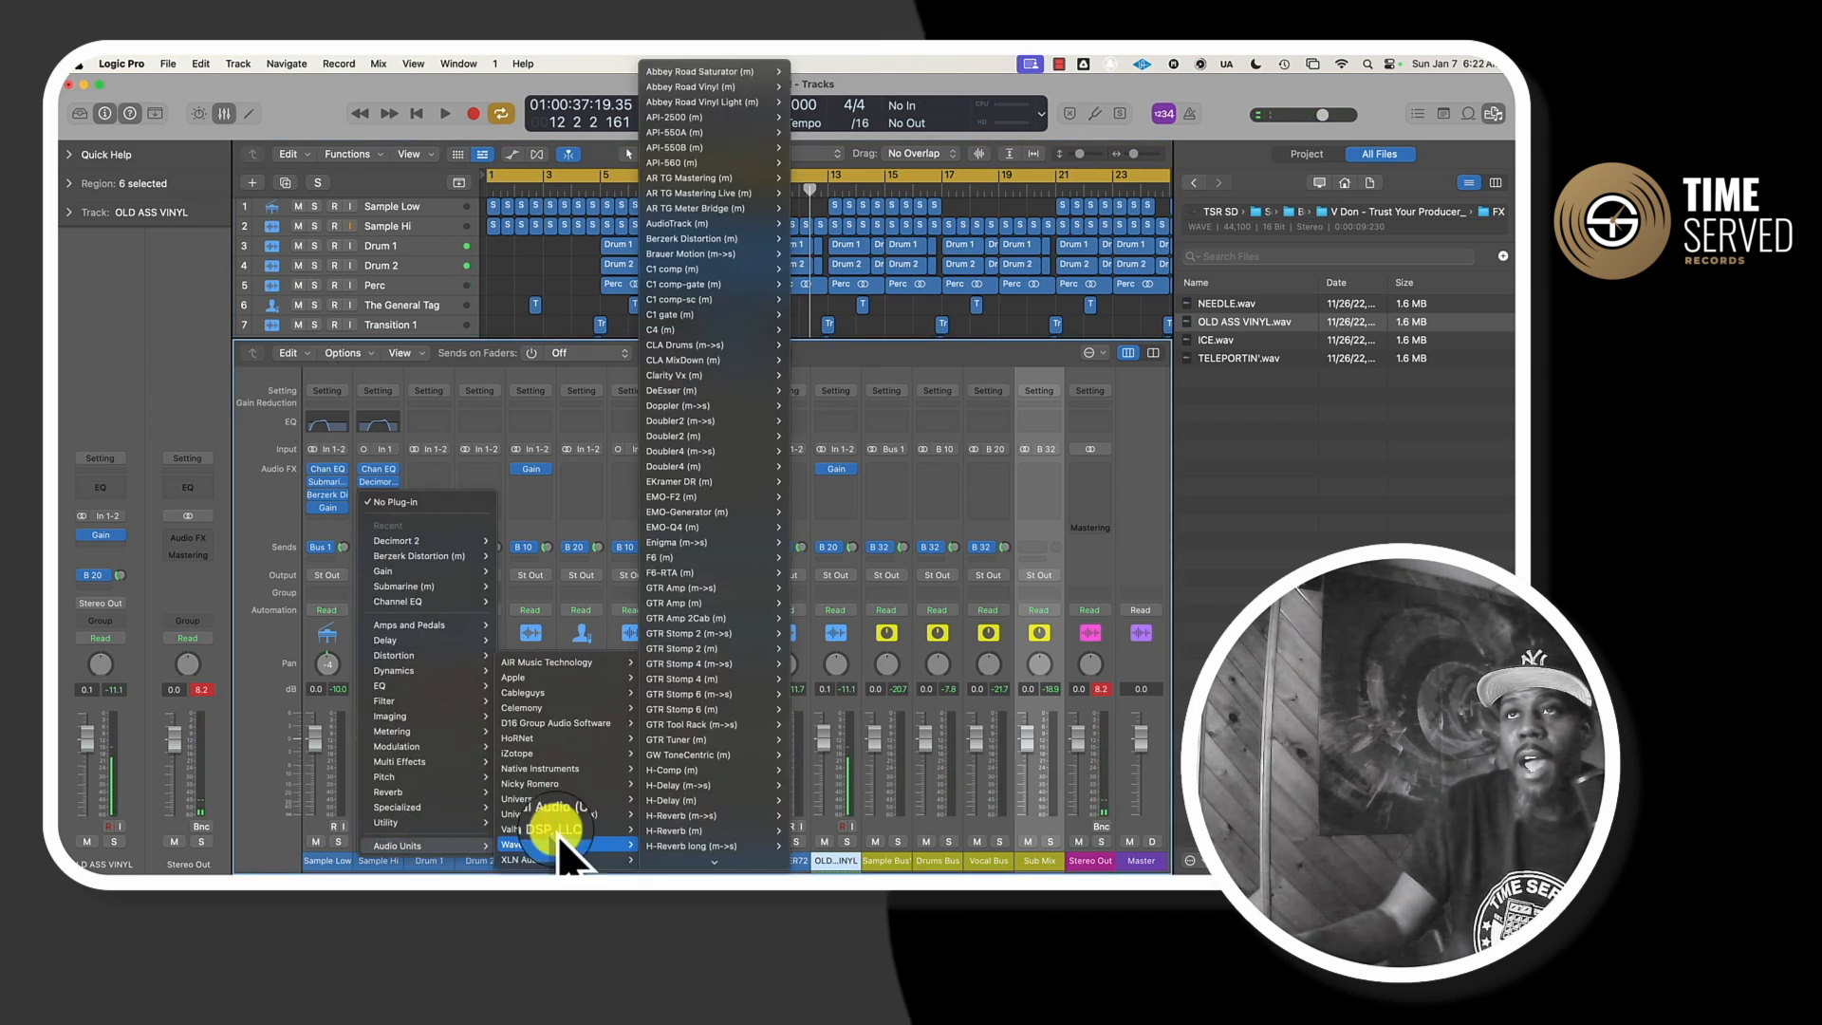
{"action": "mouse_move", "coordinate": [570, 829]}
{"action": "mouse_move", "coordinate": [724, 844]}
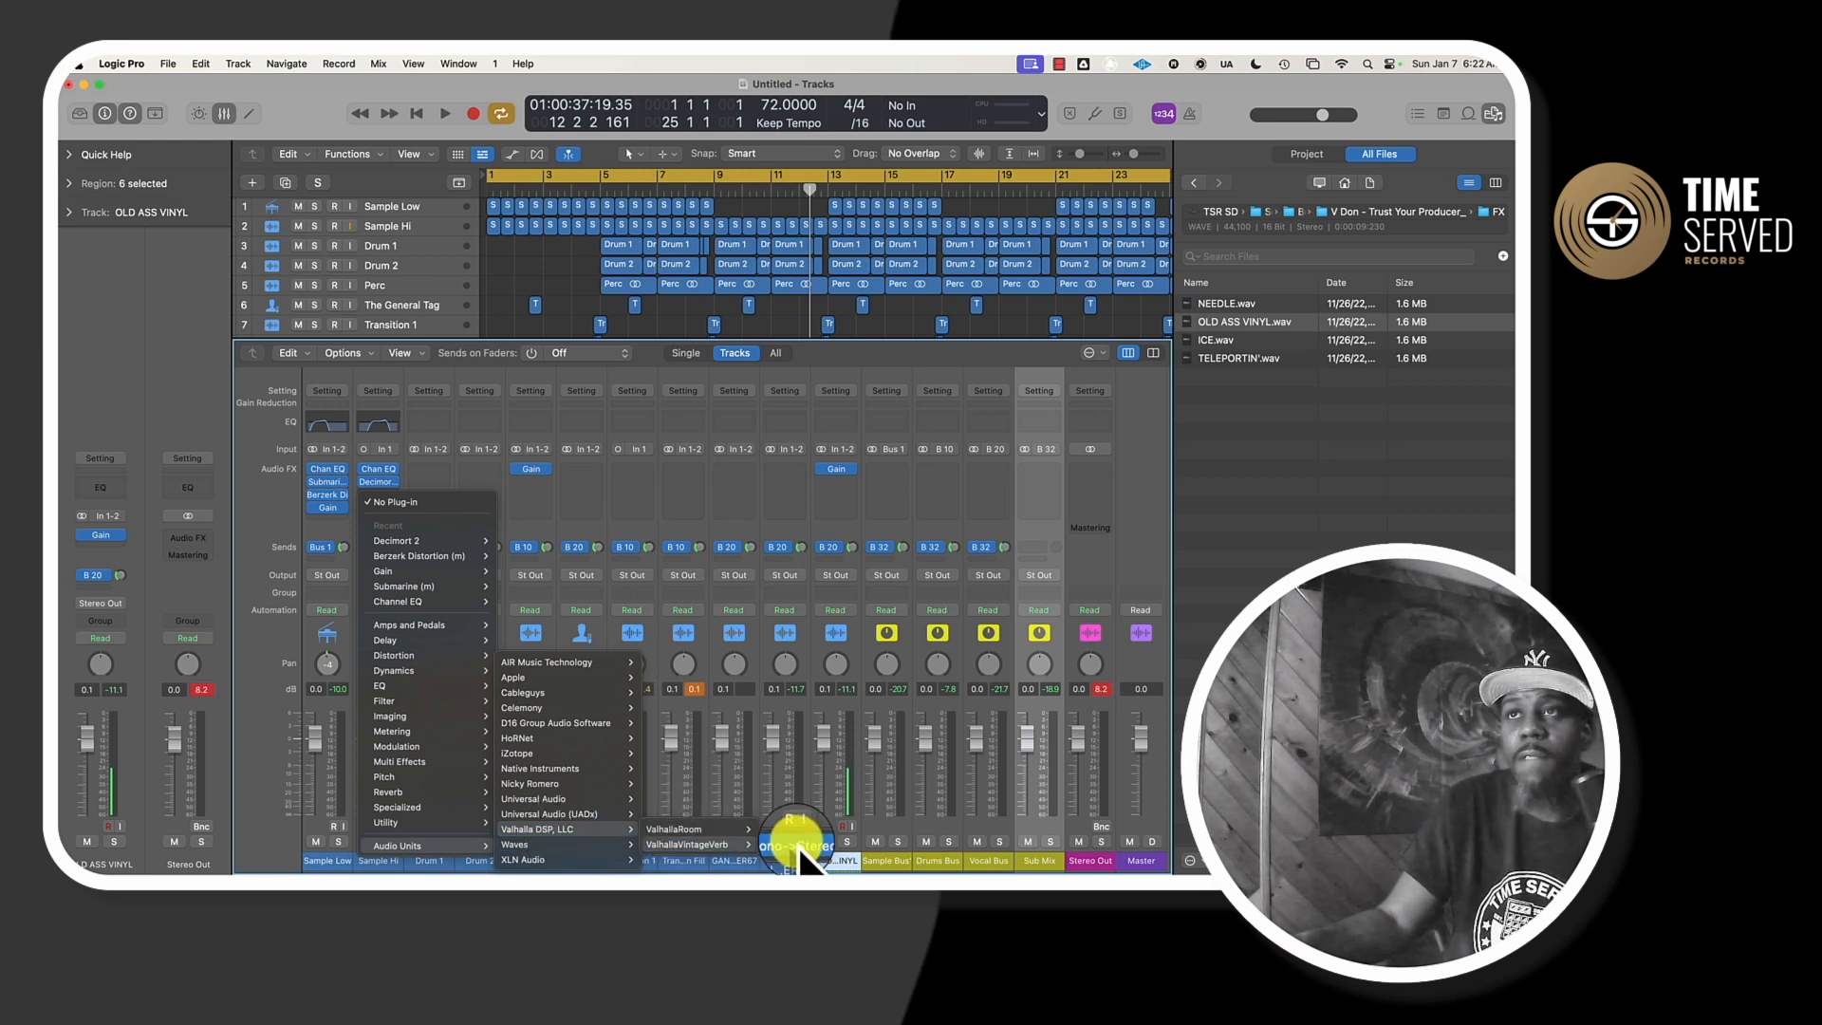
{"action": "left_click", "coordinate": [797, 843]}
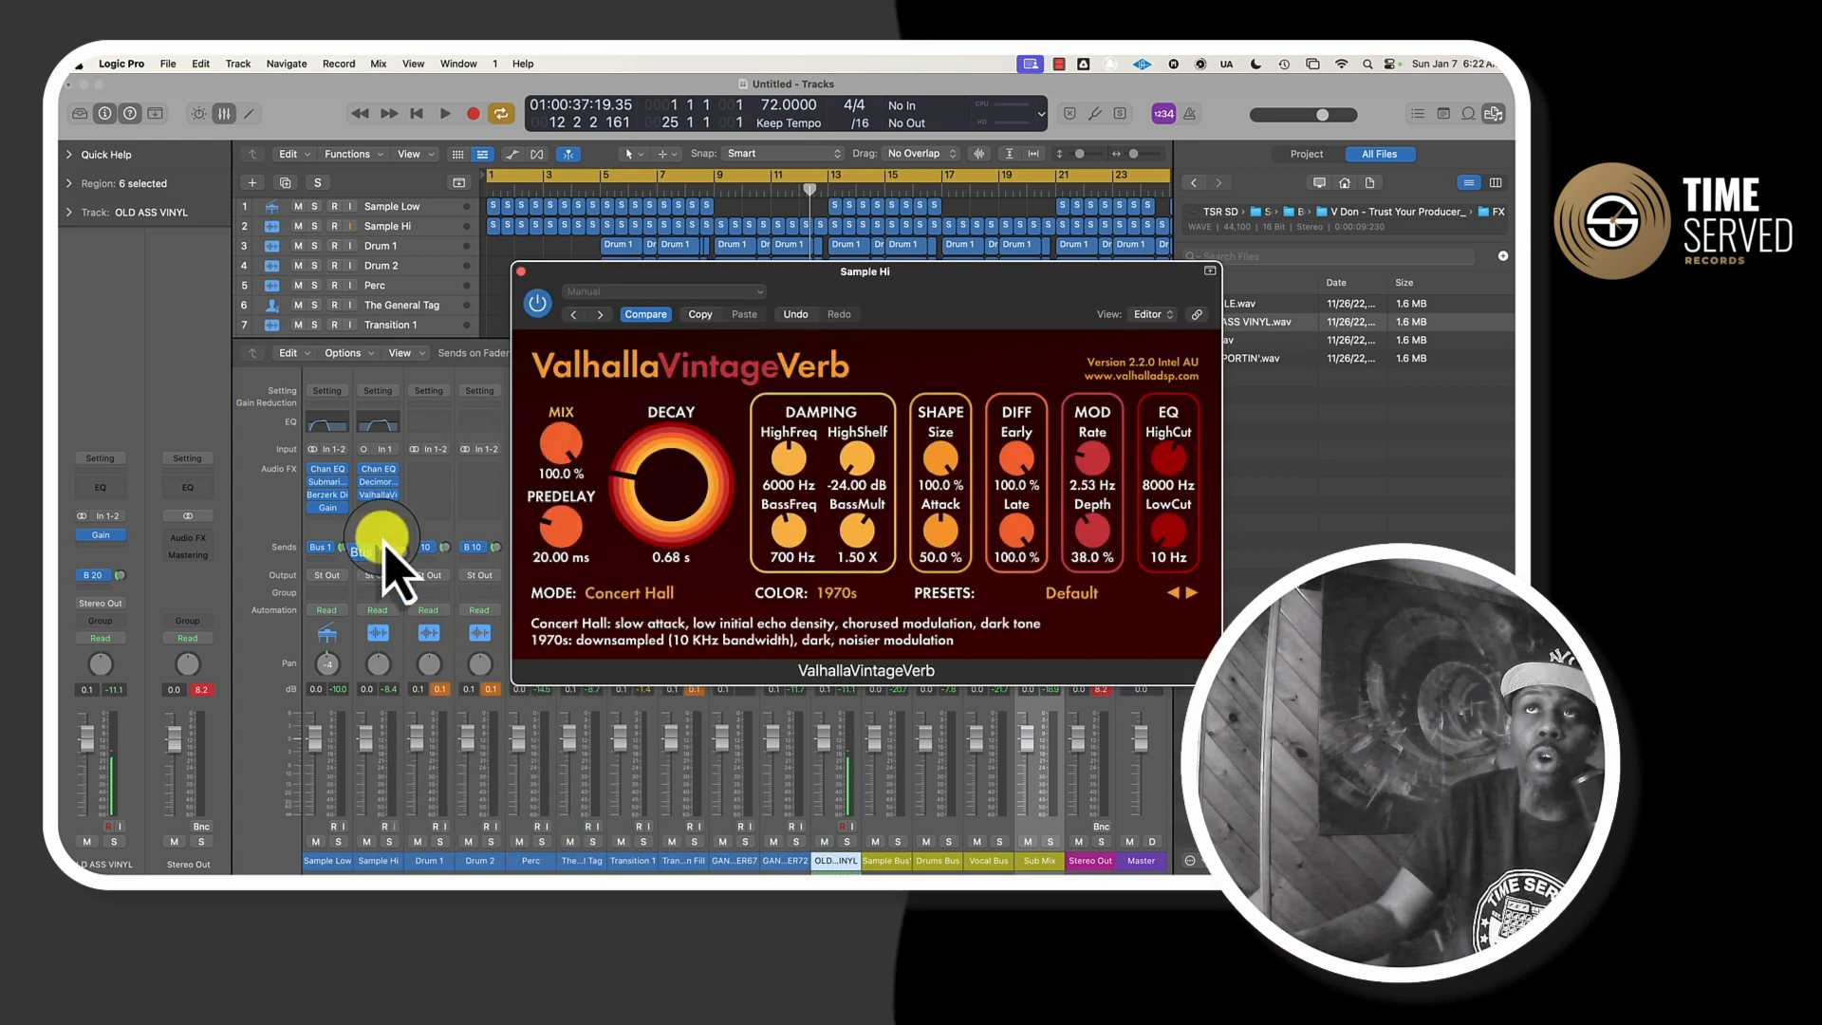
- Set the reverb's mix to 22.3%, decay to 0.43 s, high cut to 2770 Hz and low cut to 430 Hz
{"action": "left_click_drag", "start_coordinate": [560, 456], "coordinate": [602, 607]}
{"action": "left_click_drag", "start_coordinate": [560, 440], "coordinate": [561, 452]}
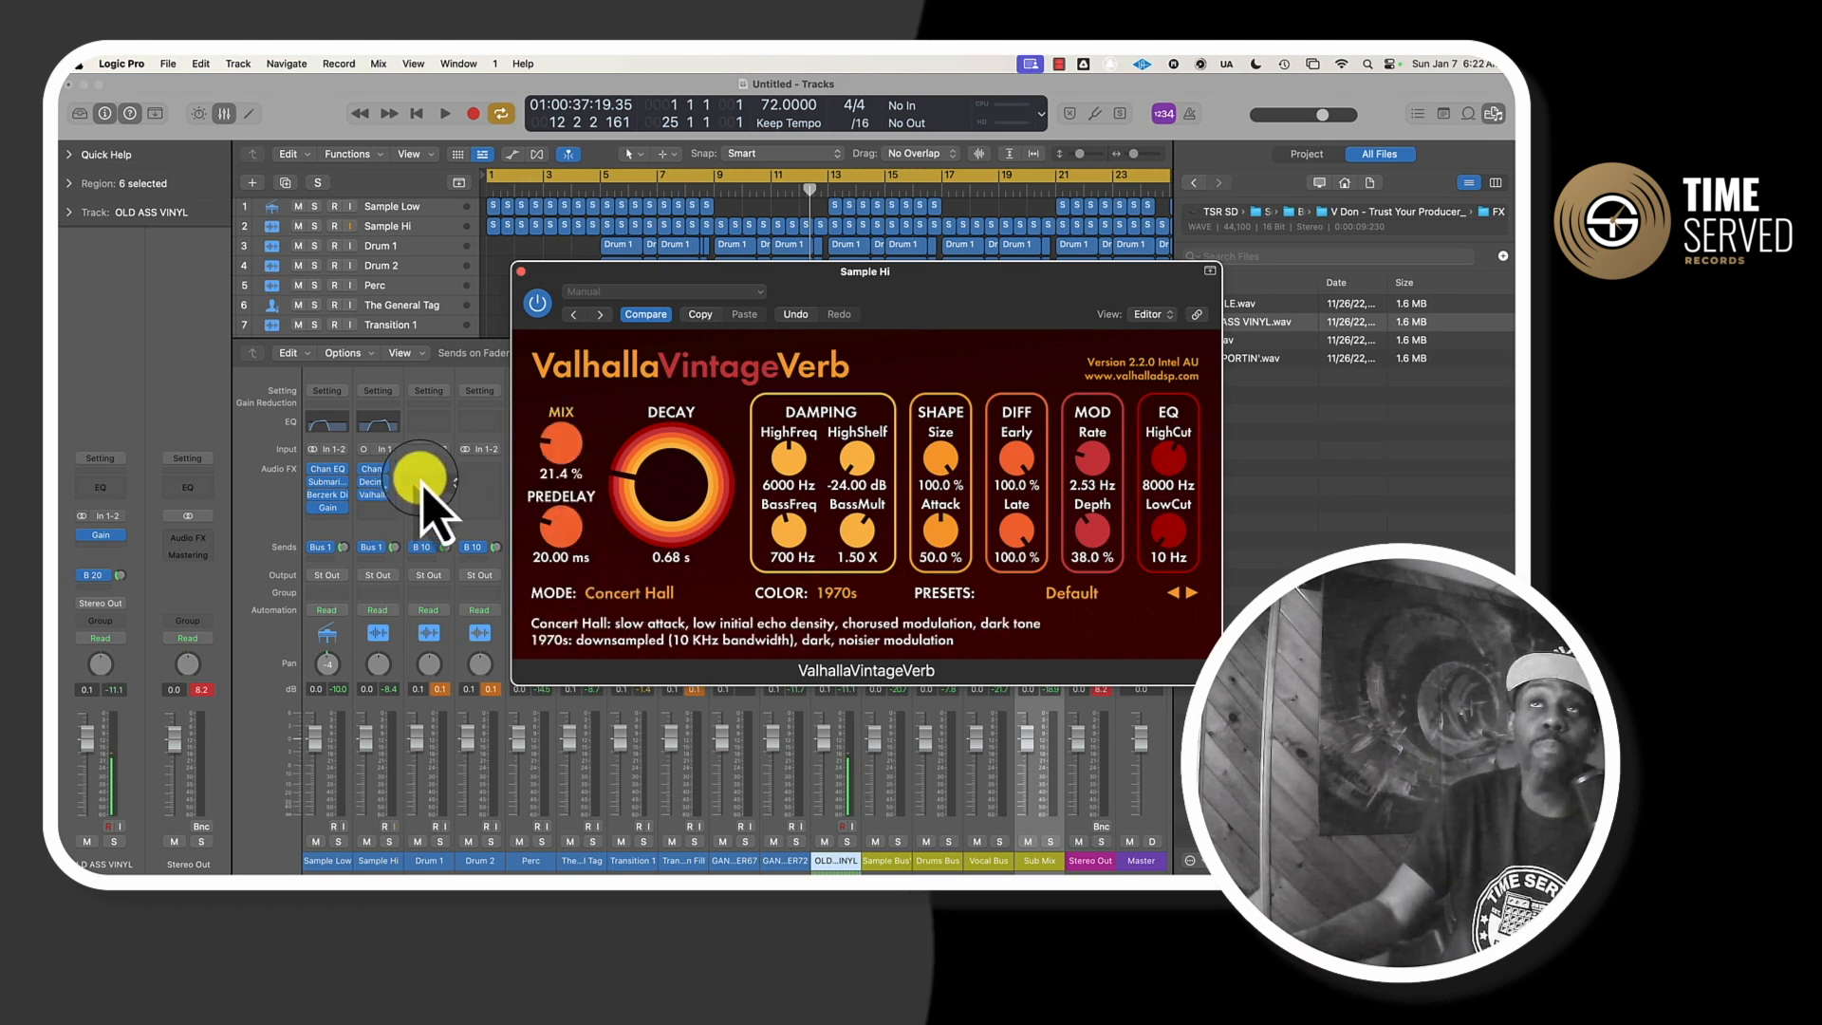
{"action": "left_click_drag", "start_coordinate": [558, 470], "coordinate": [564, 351]}
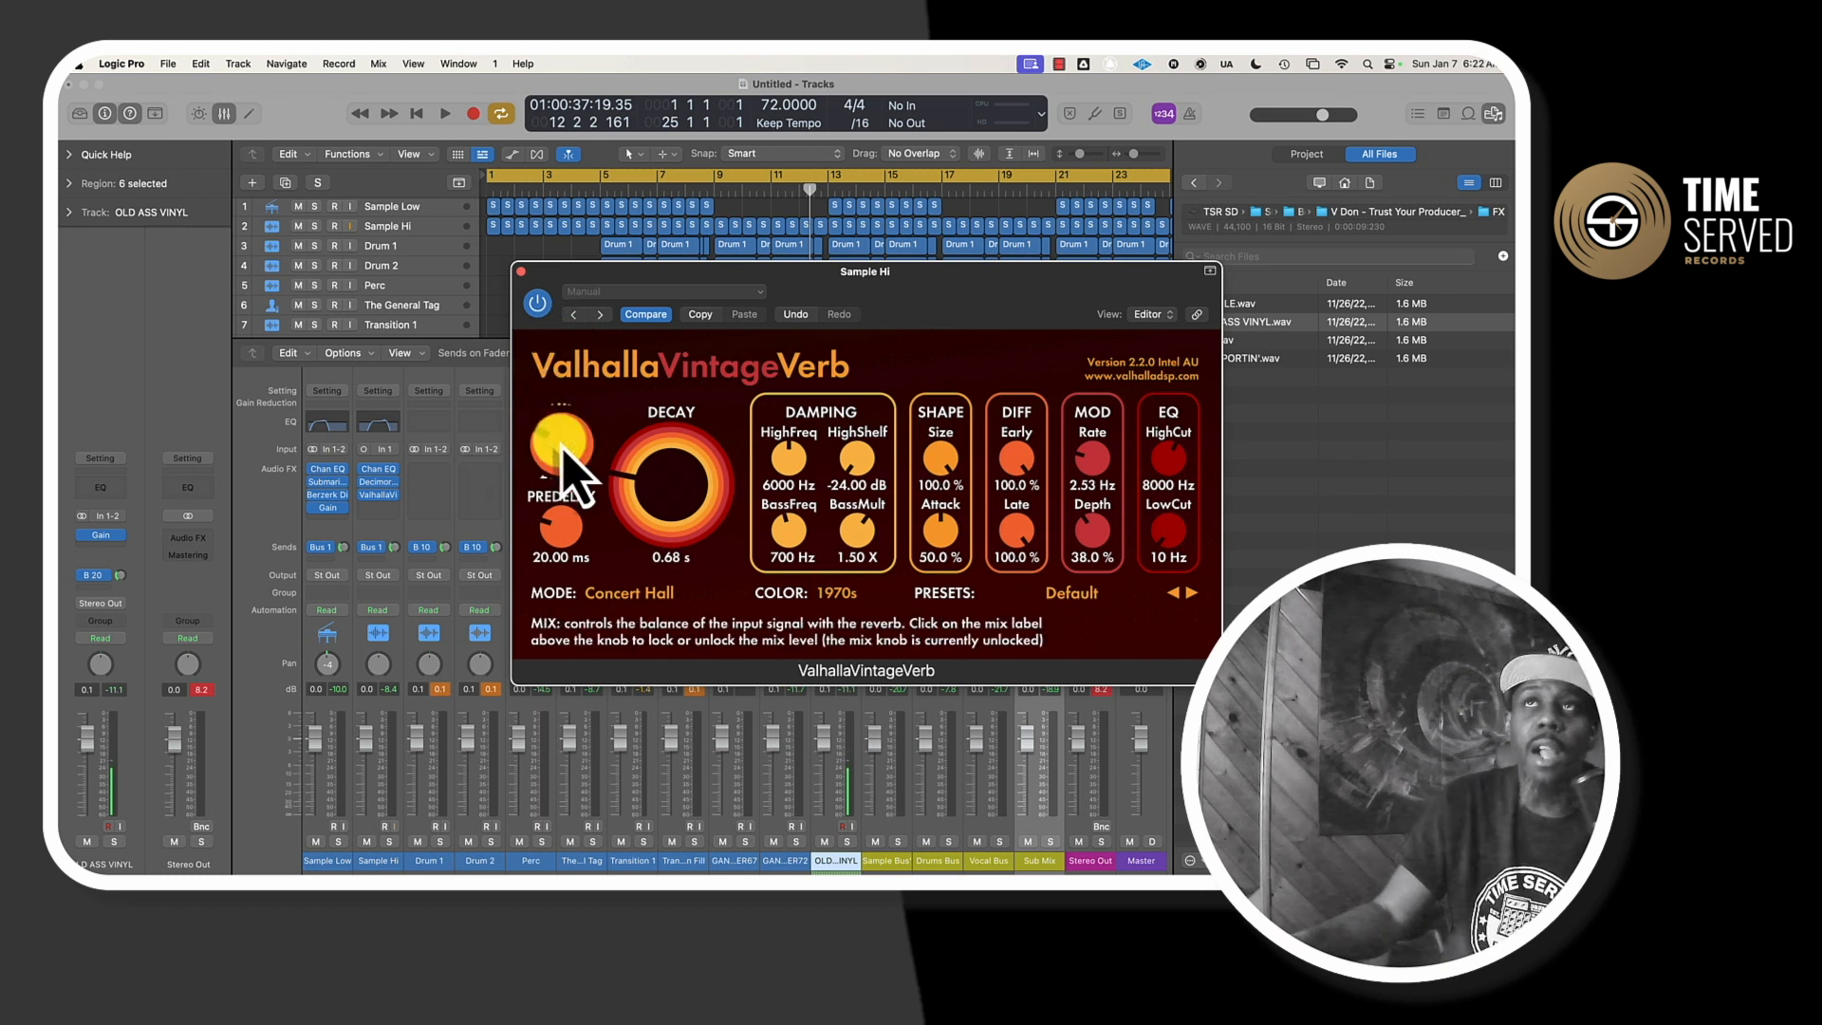
{"action": "mouse_move", "coordinate": [622, 467]}
{"action": "left_mouse_down"}
{"action": "mouse_move", "coordinate": [651, 473]}
{"action": "mouse_move", "coordinate": [640, 455]}
{"action": "left_mouse_up"}
{"action": "mouse_move", "coordinate": [1170, 456]}
{"action": "left_mouse_down"}
{"action": "mouse_move", "coordinate": [1170, 508]}
{"action": "mouse_move", "coordinate": [1159, 487]}
{"action": "left_mouse_up"}
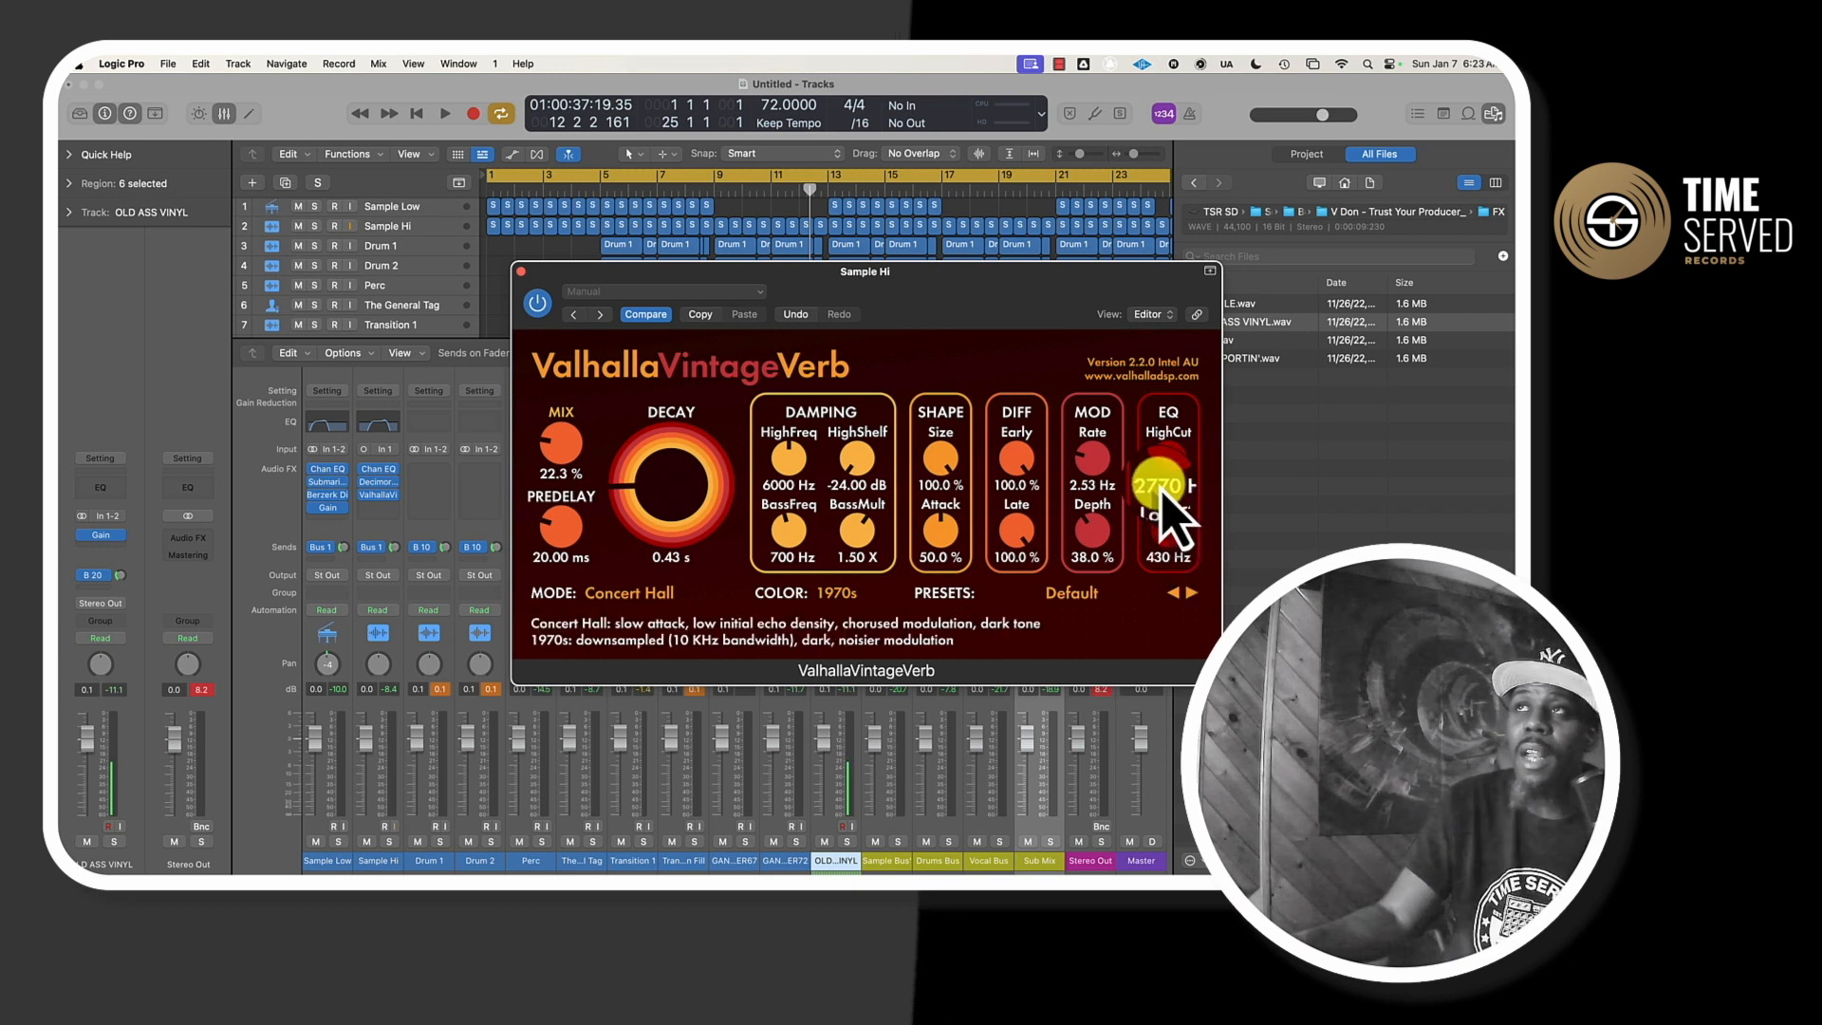
- Play the session from bar 9 and toggle ValhallaVintageVerb's bypass to compare the sound
{"action": "key", "text": "space"}
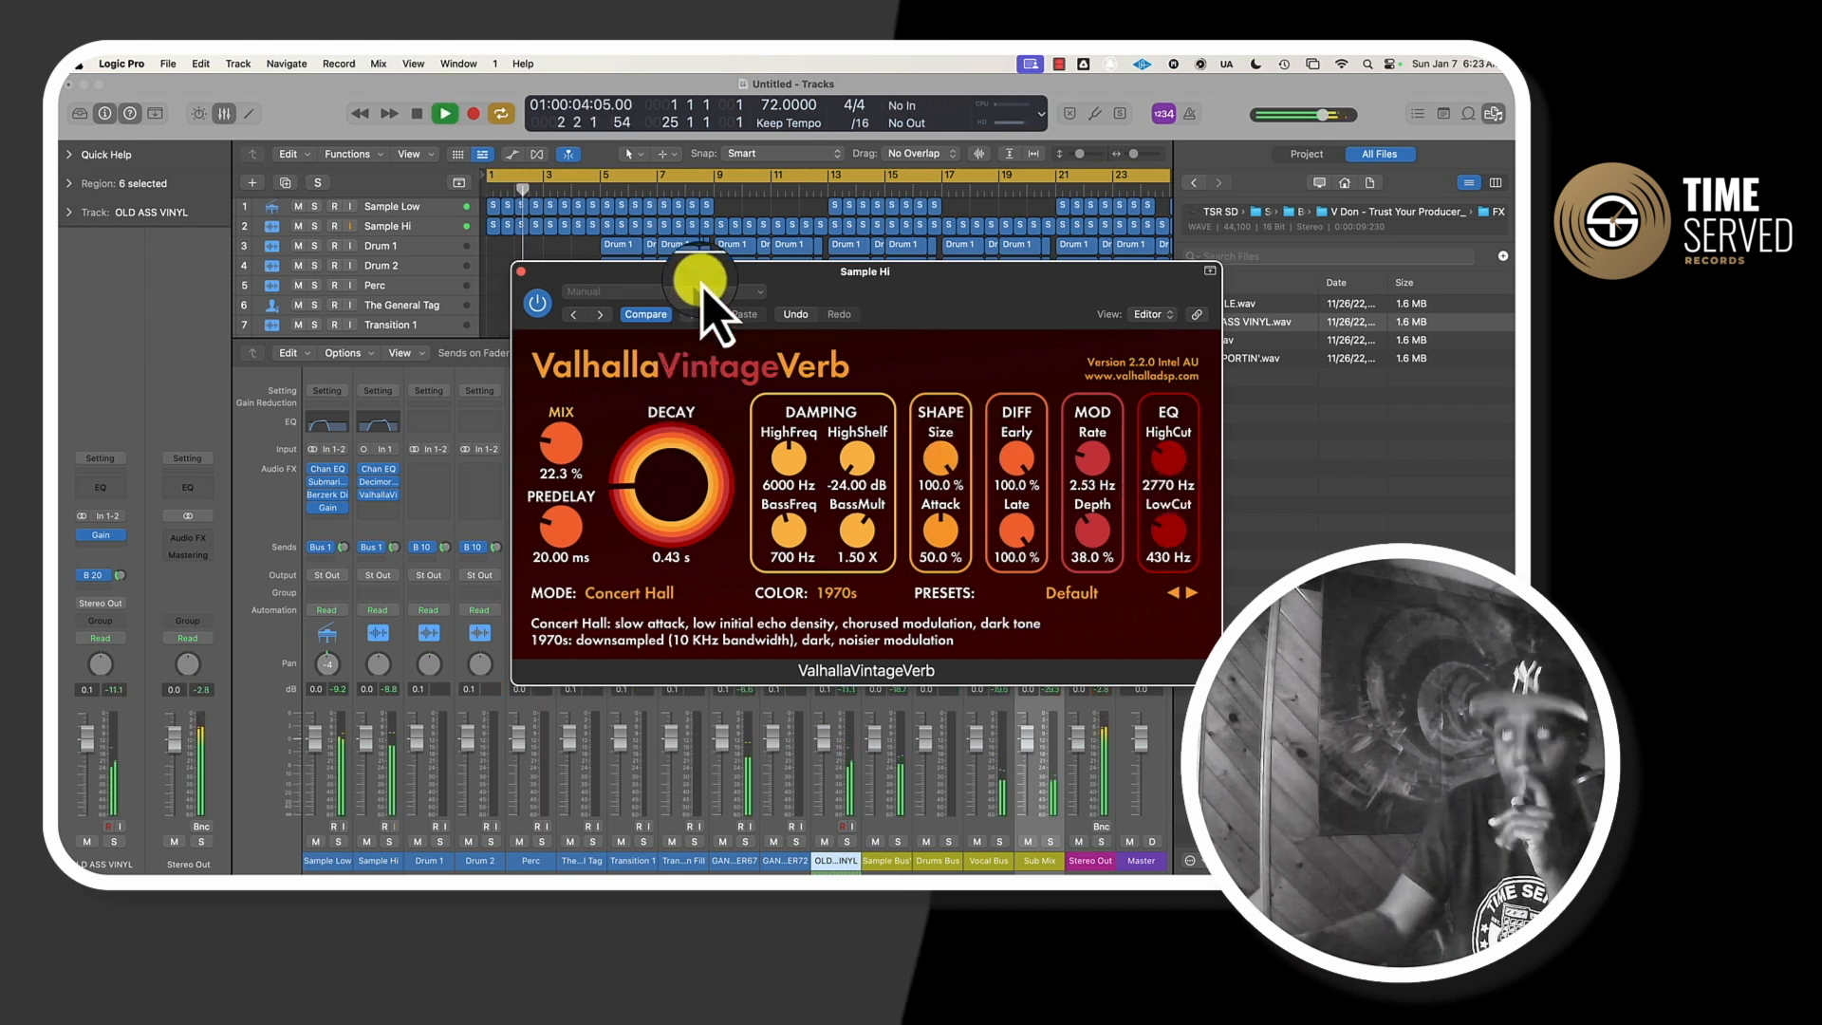
{"action": "left_click", "coordinate": [705, 186]}
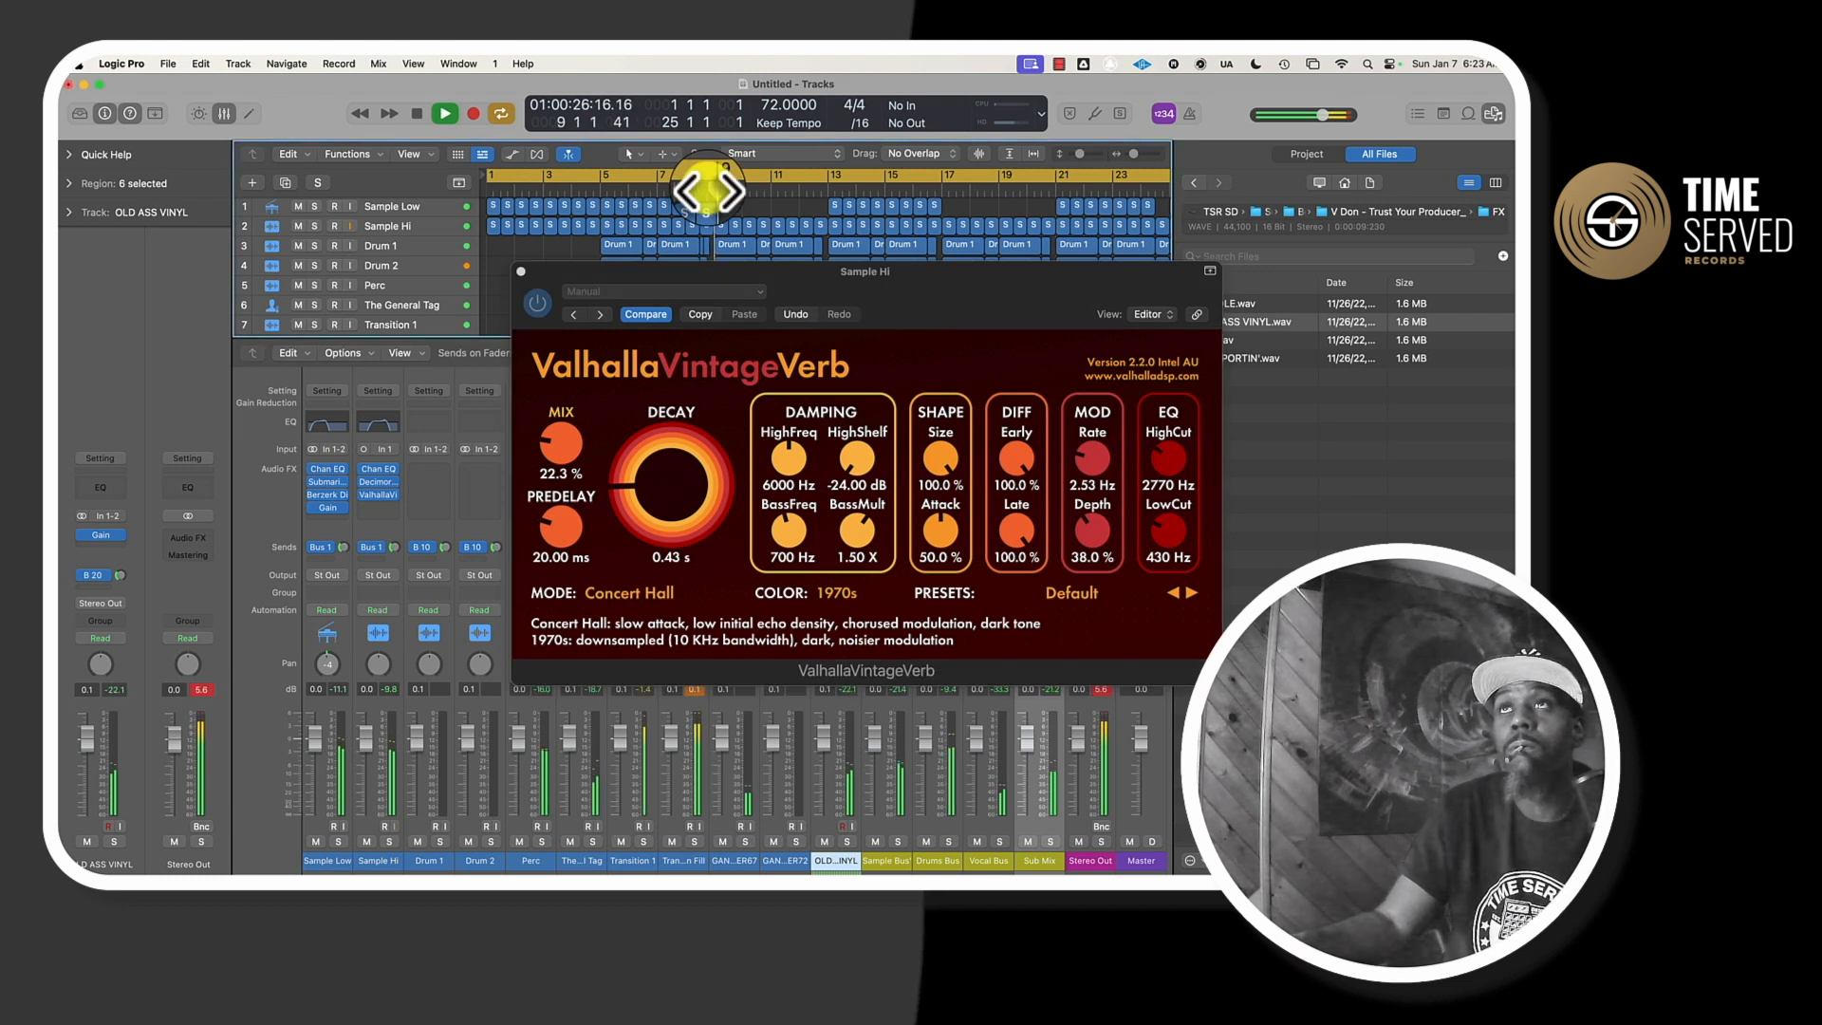
{"action": "left_click", "coordinate": [538, 304]}
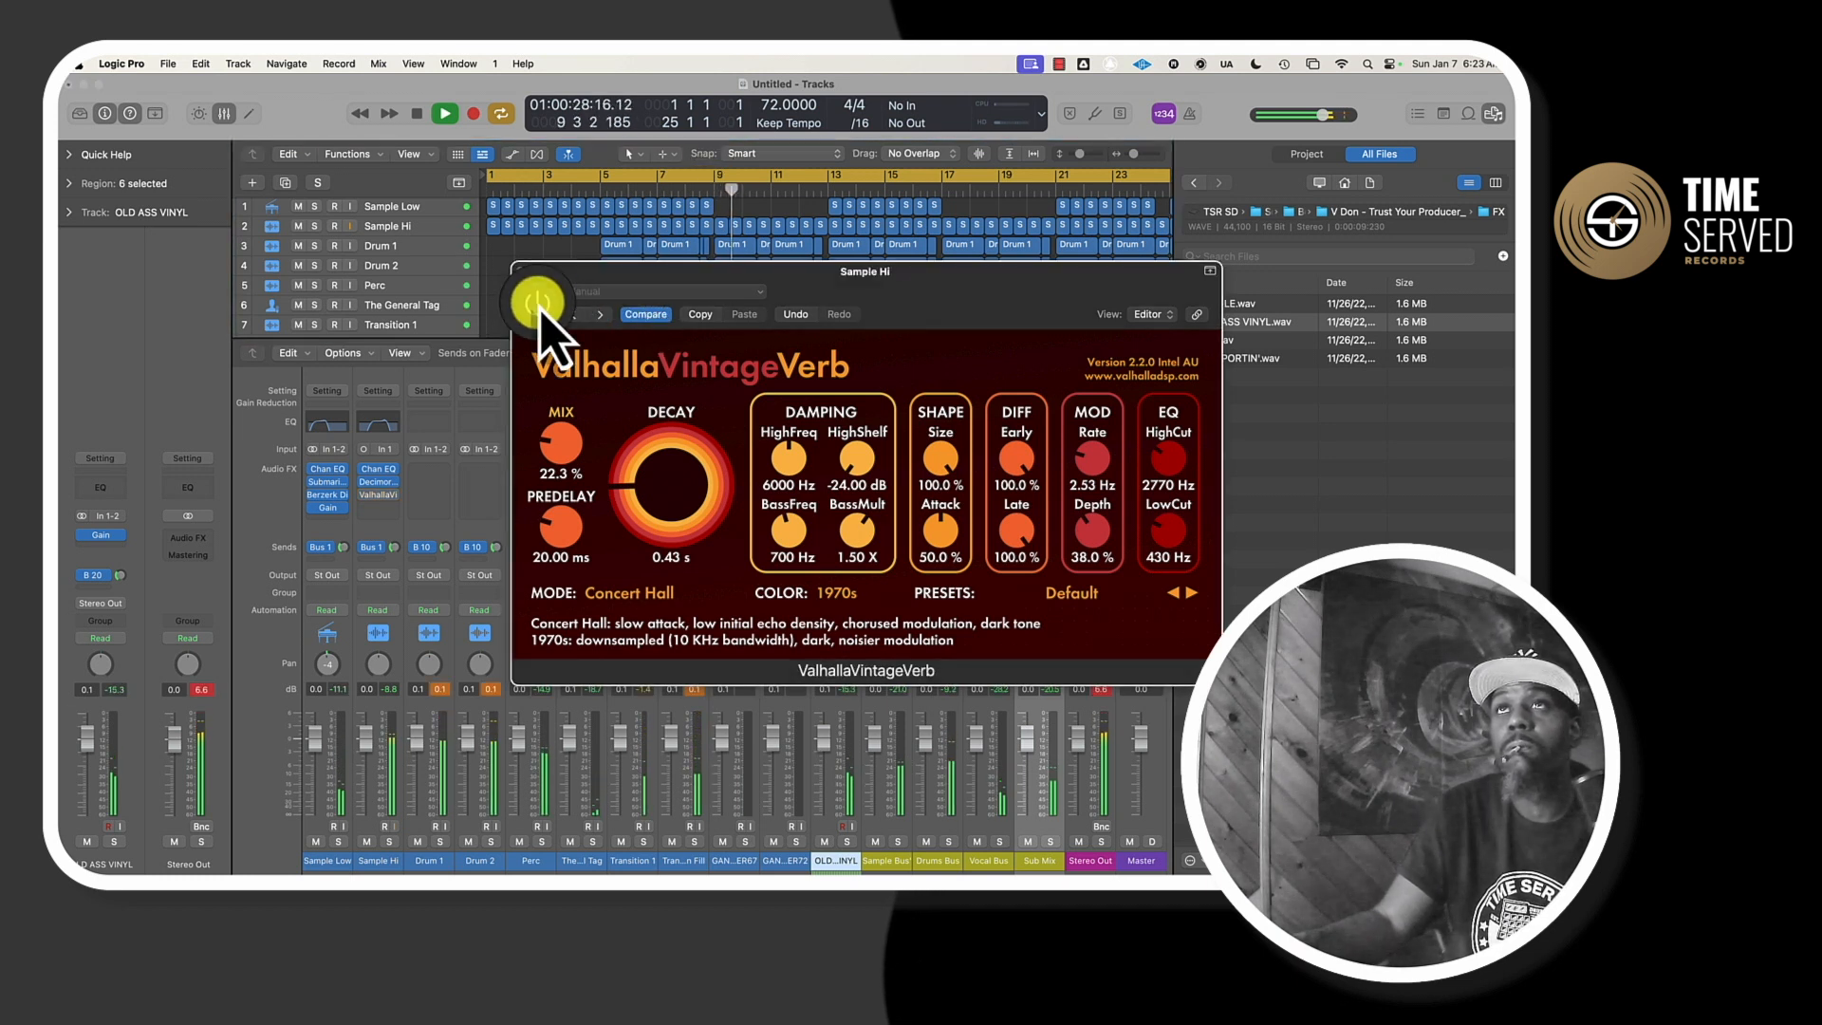
- Raise the reverb's decay to 2.54 s and its mix to 31.2% during playback, and close the plug-in
{"action": "left_click_drag", "start_coordinate": [632, 472], "coordinate": [567, 424]}
{"action": "left_click_drag", "start_coordinate": [653, 476], "coordinate": [653, 465]}
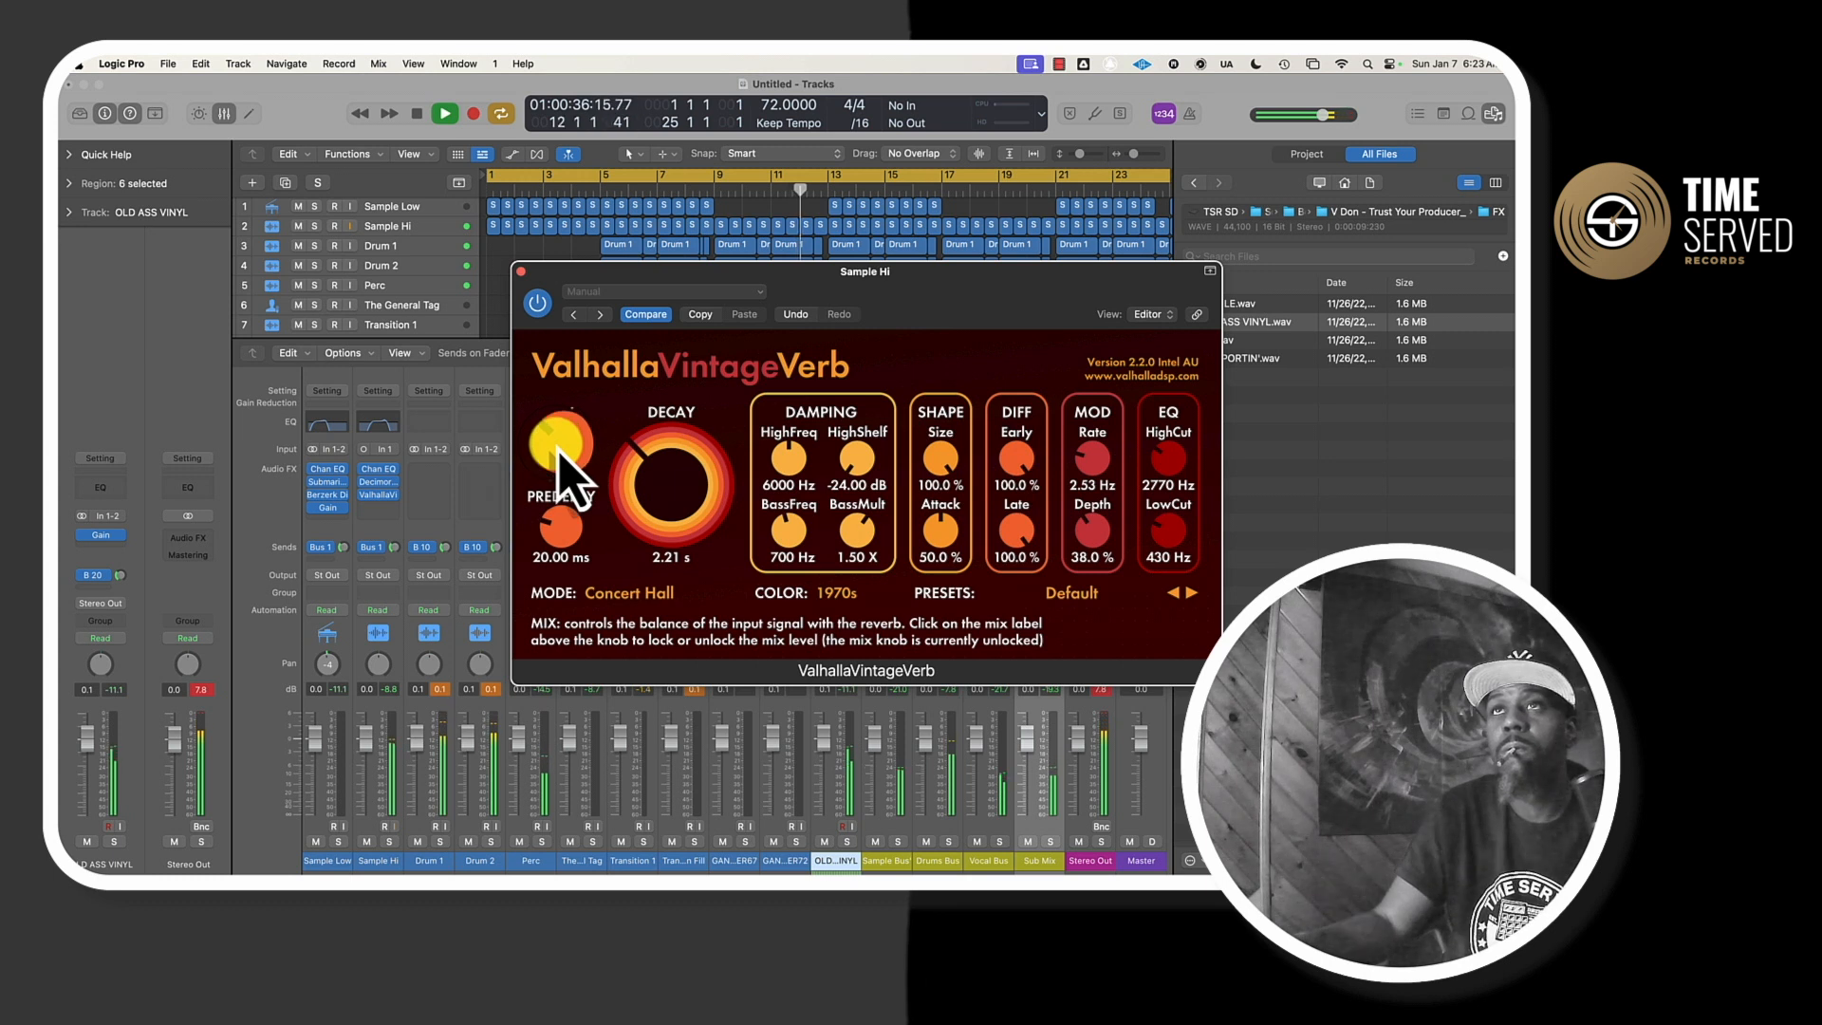
{"action": "left_click_drag", "start_coordinate": [636, 475], "coordinate": [638, 463]}
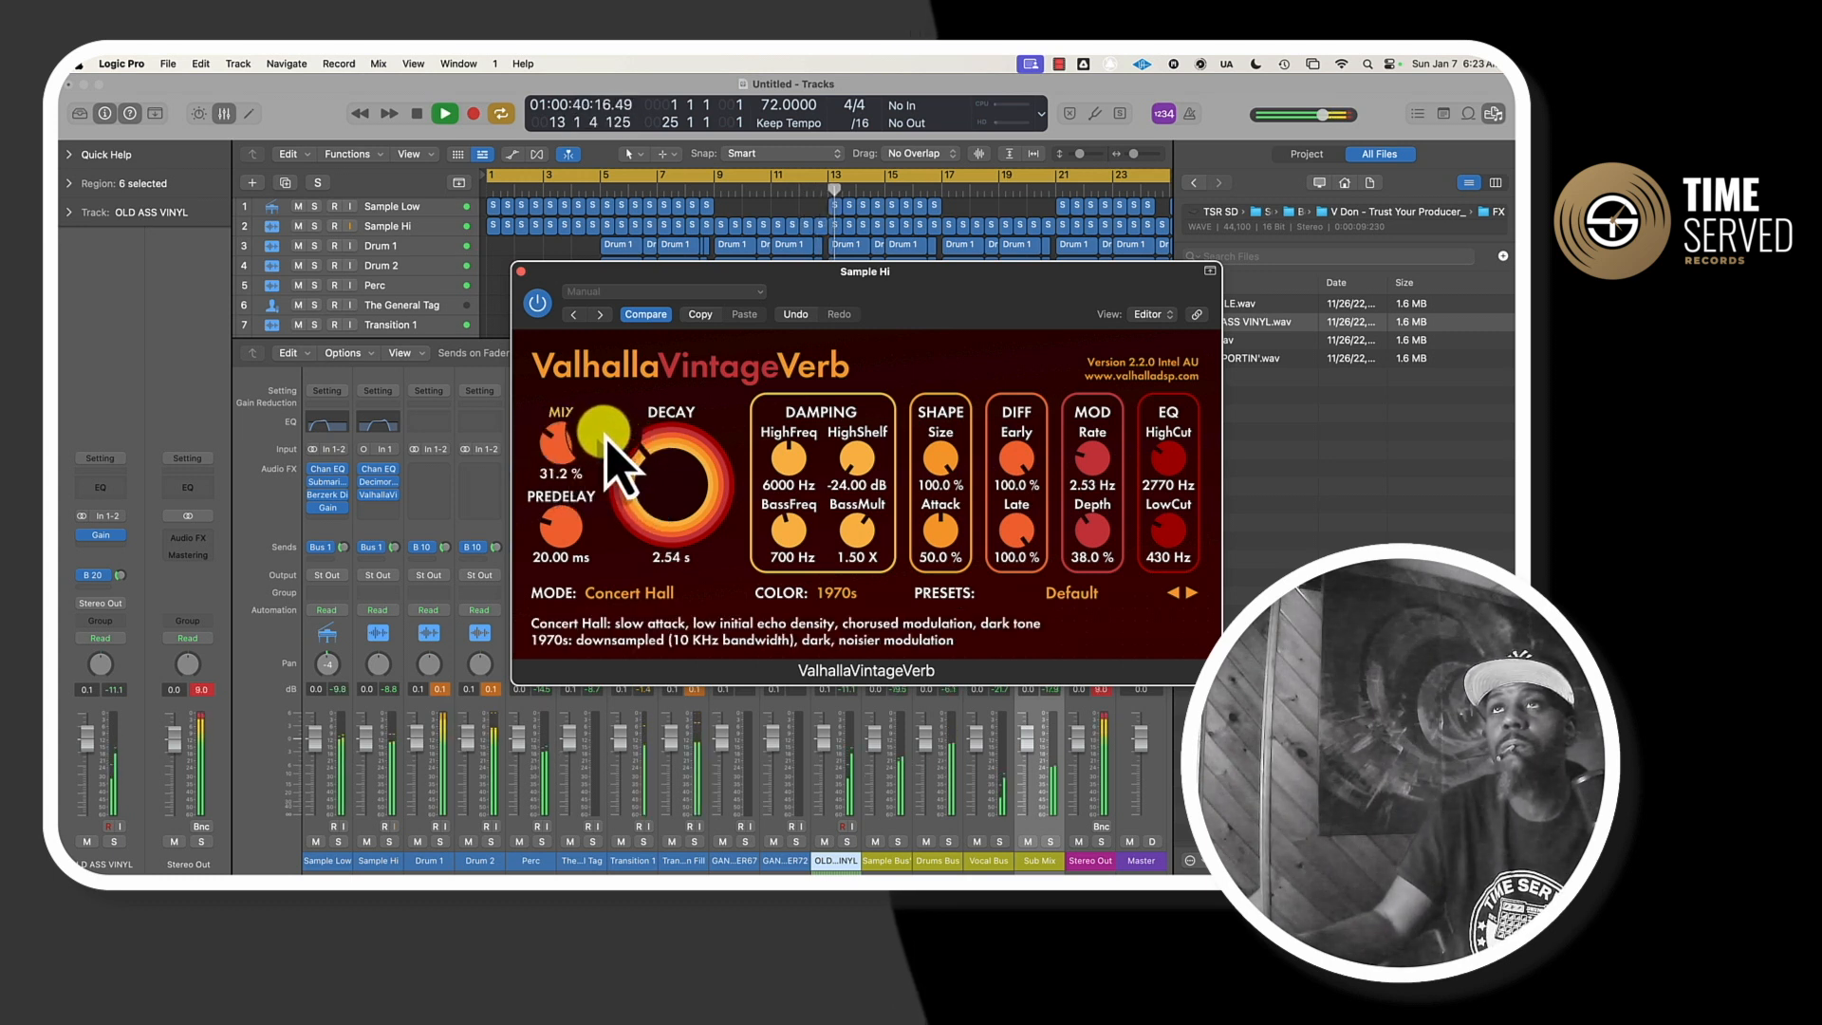
{"action": "left_click", "coordinate": [520, 271]}
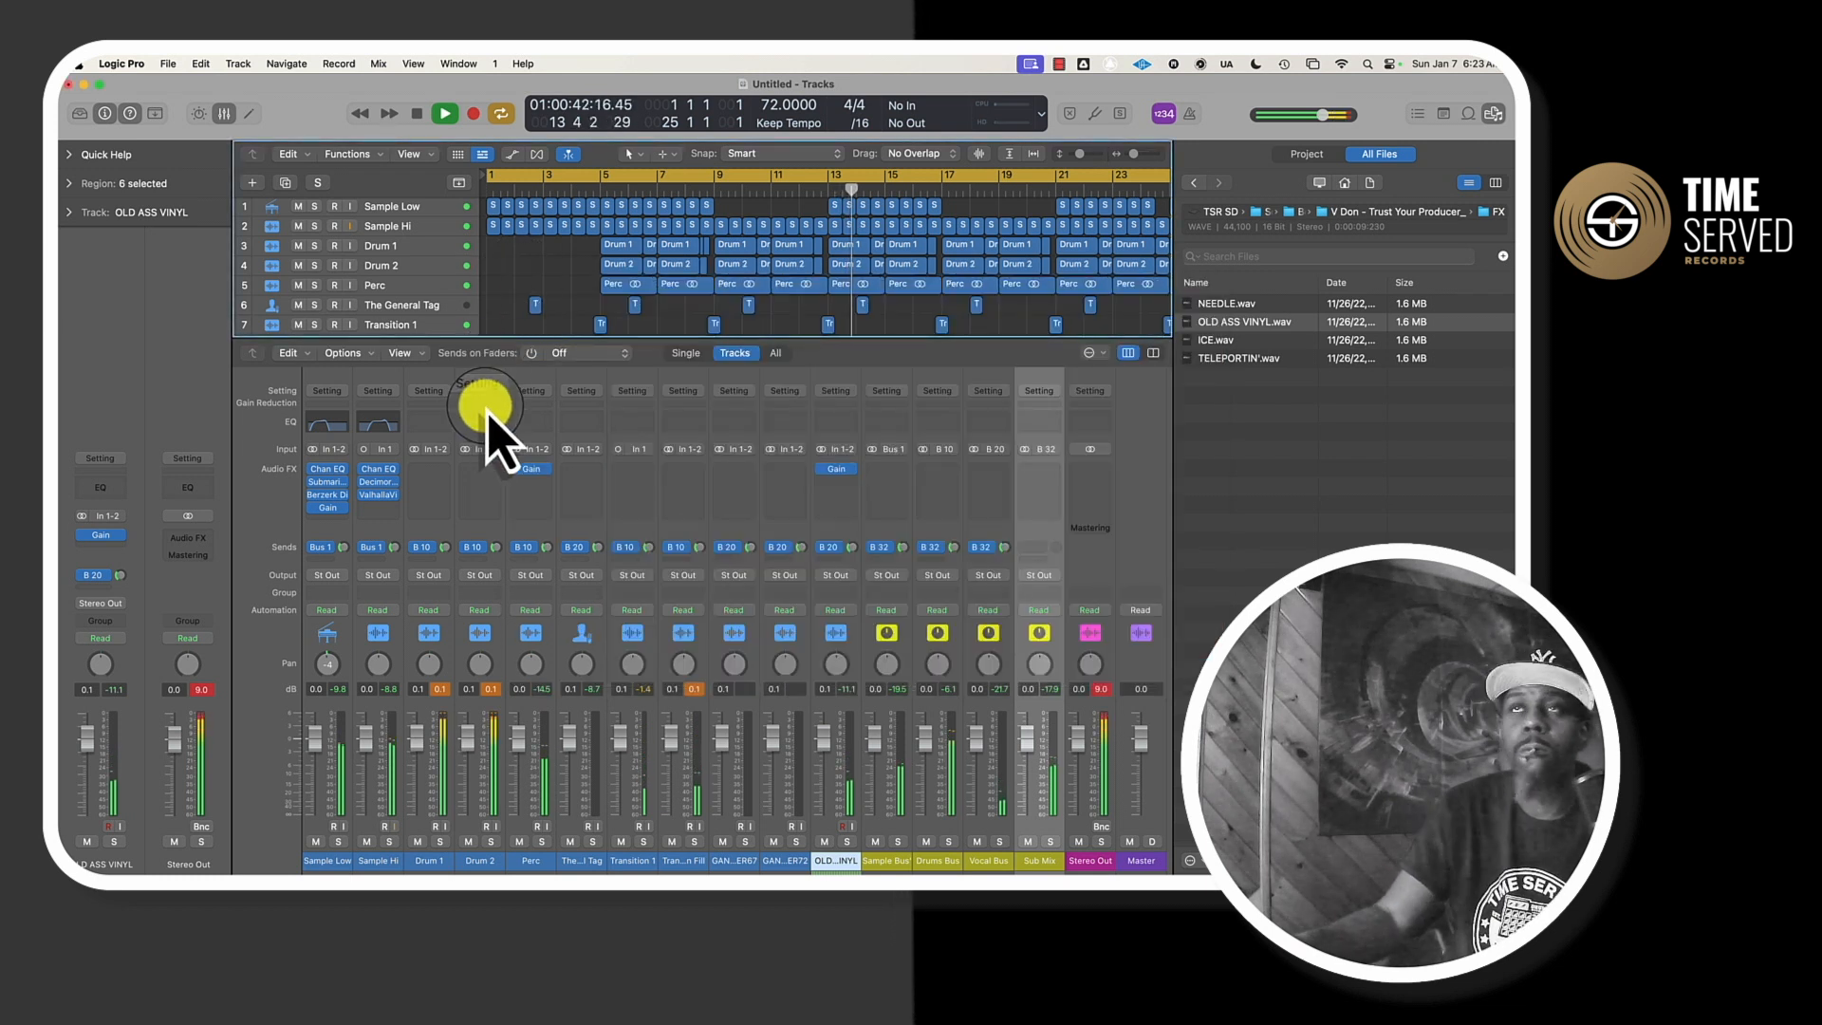
- Stop playback and insert the Sample Delay plug-in below ValhallaVintageVerb on the Sample Hi channel
{"action": "left_click", "coordinate": [383, 508]}
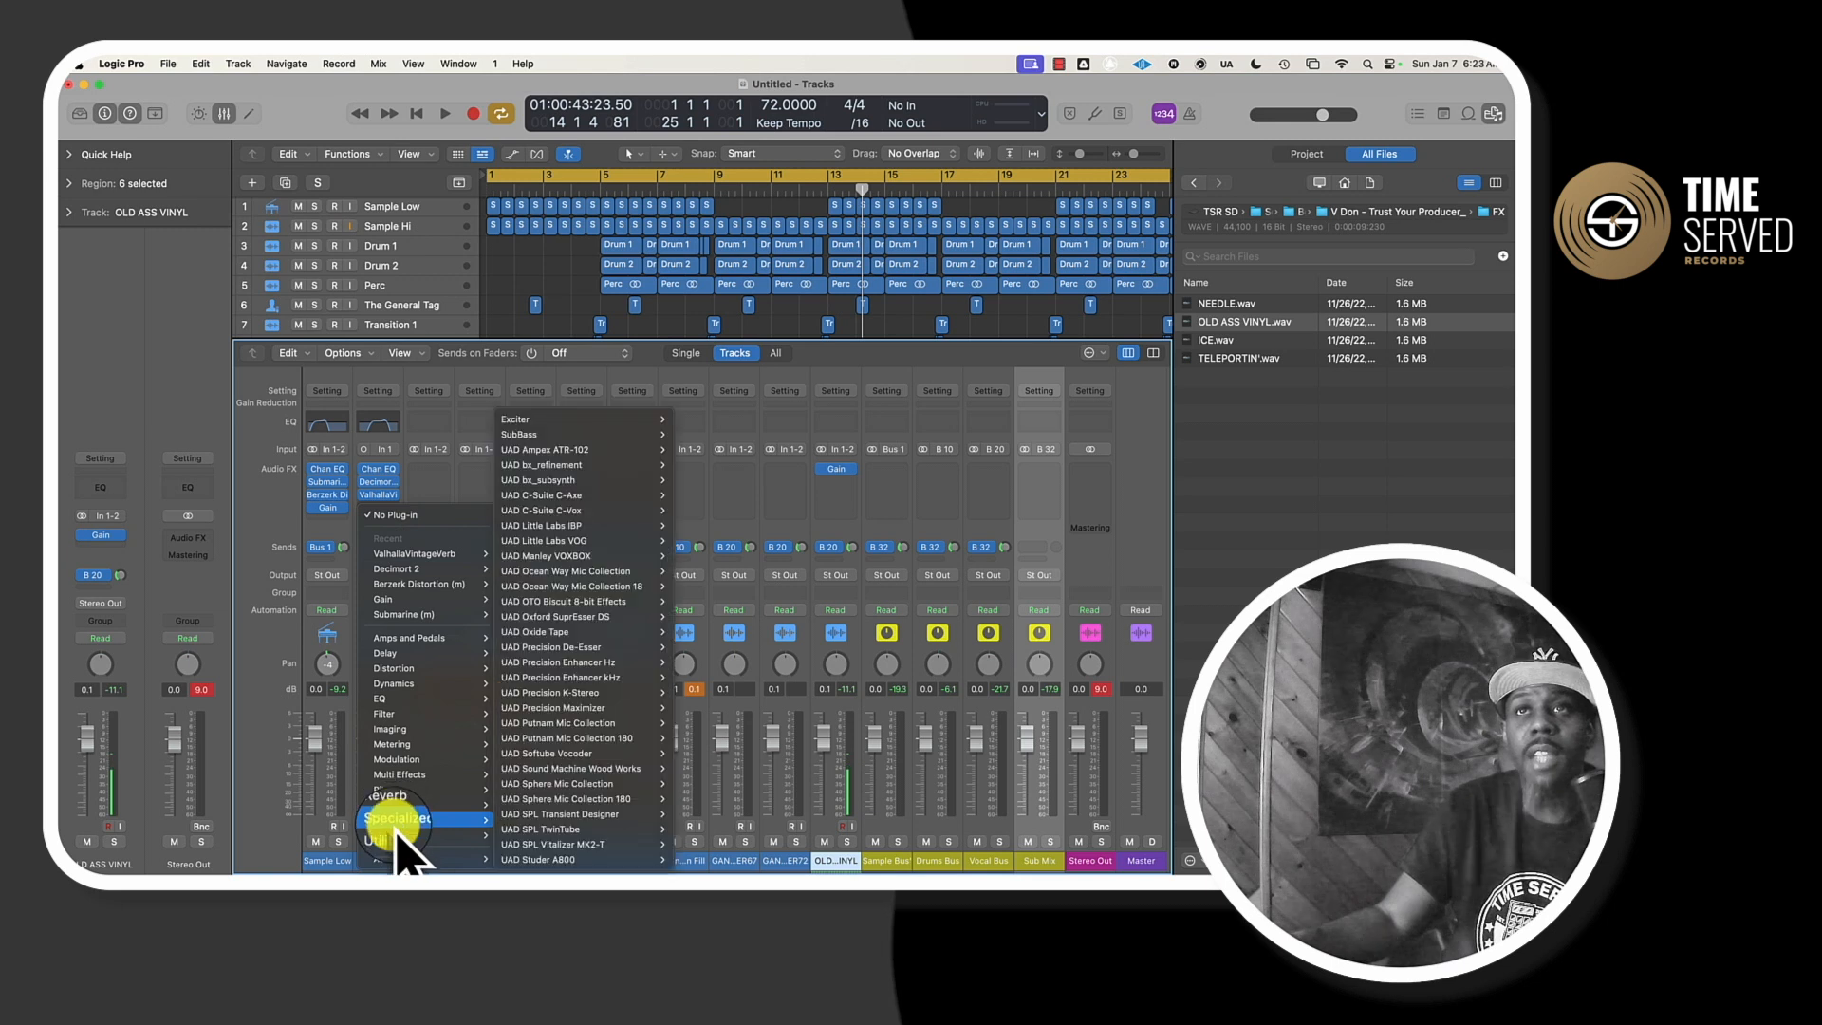
{"action": "mouse_move", "coordinate": [408, 653]}
{"action": "left_click", "coordinate": [533, 587]}
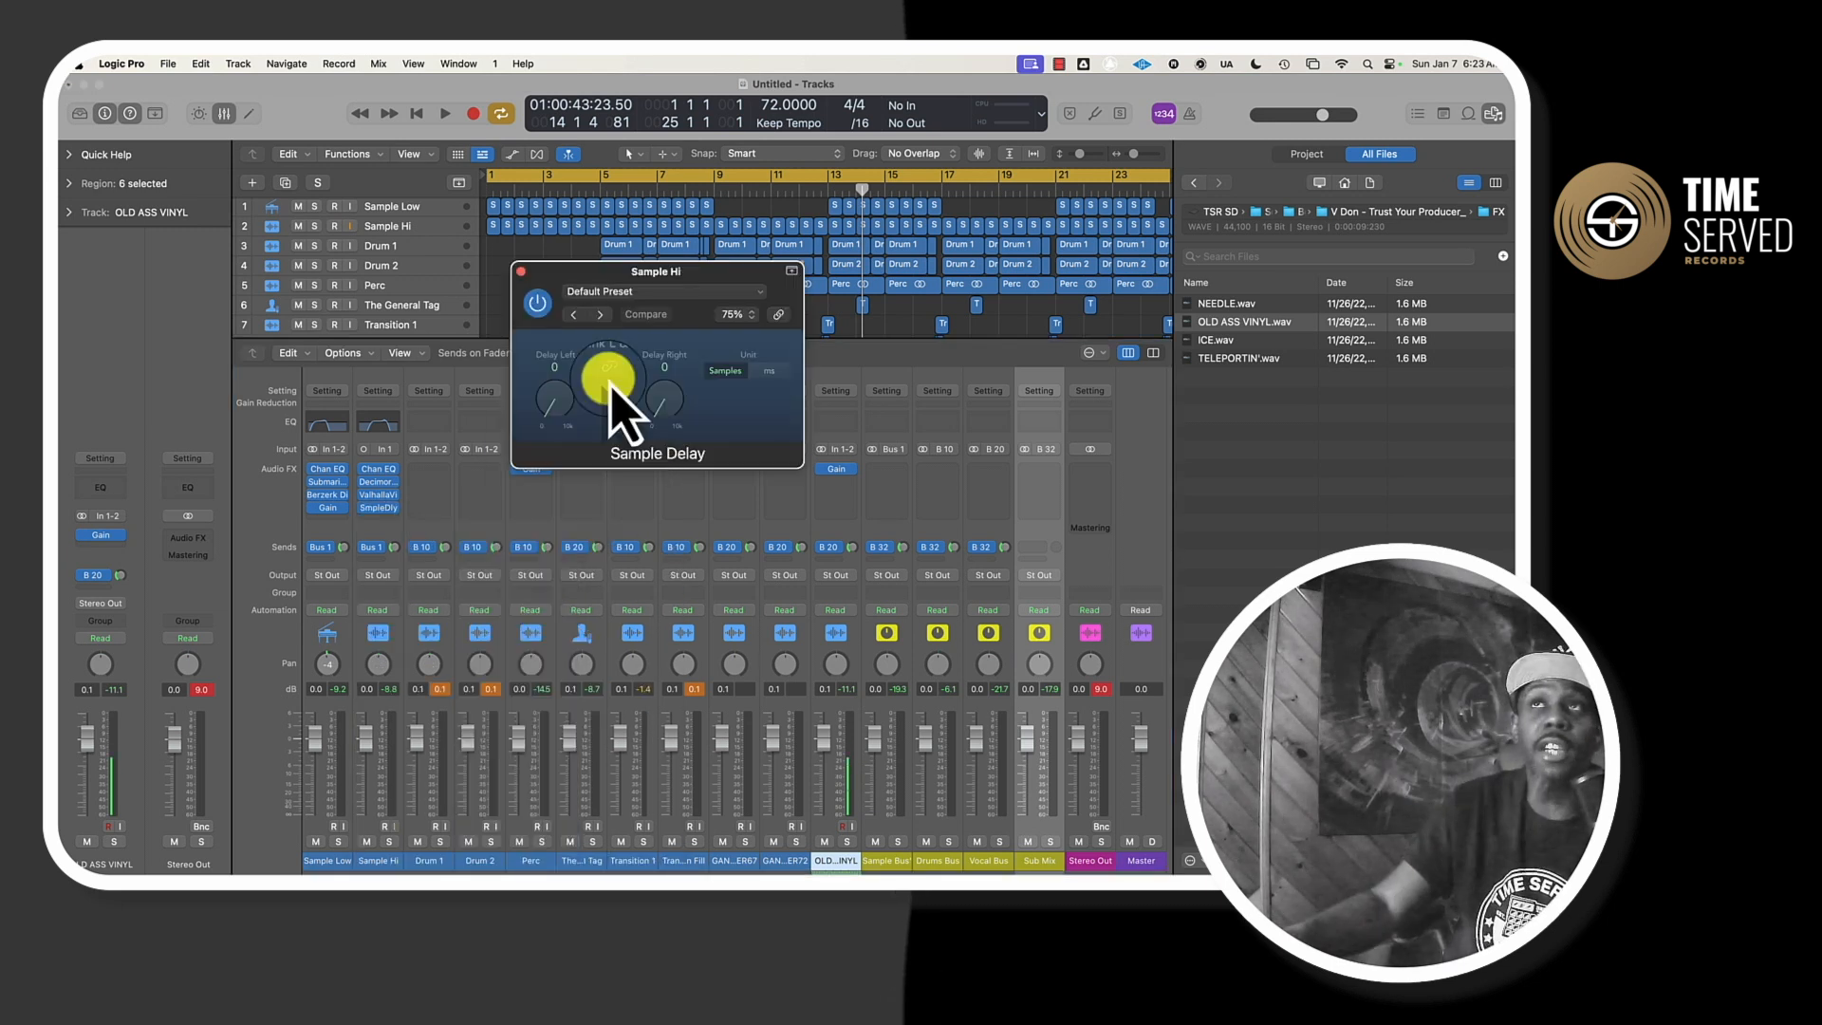
- Raise the Sample Delay's left delay and set its right delay to 2584 samples, listen to the result, and close the plug-in
{"action": "left_click_drag", "start_coordinate": [534, 401], "coordinate": [541, 366]}
{"action": "left_click_drag", "start_coordinate": [659, 407], "coordinate": [661, 361]}
{"action": "key", "text": "space"}
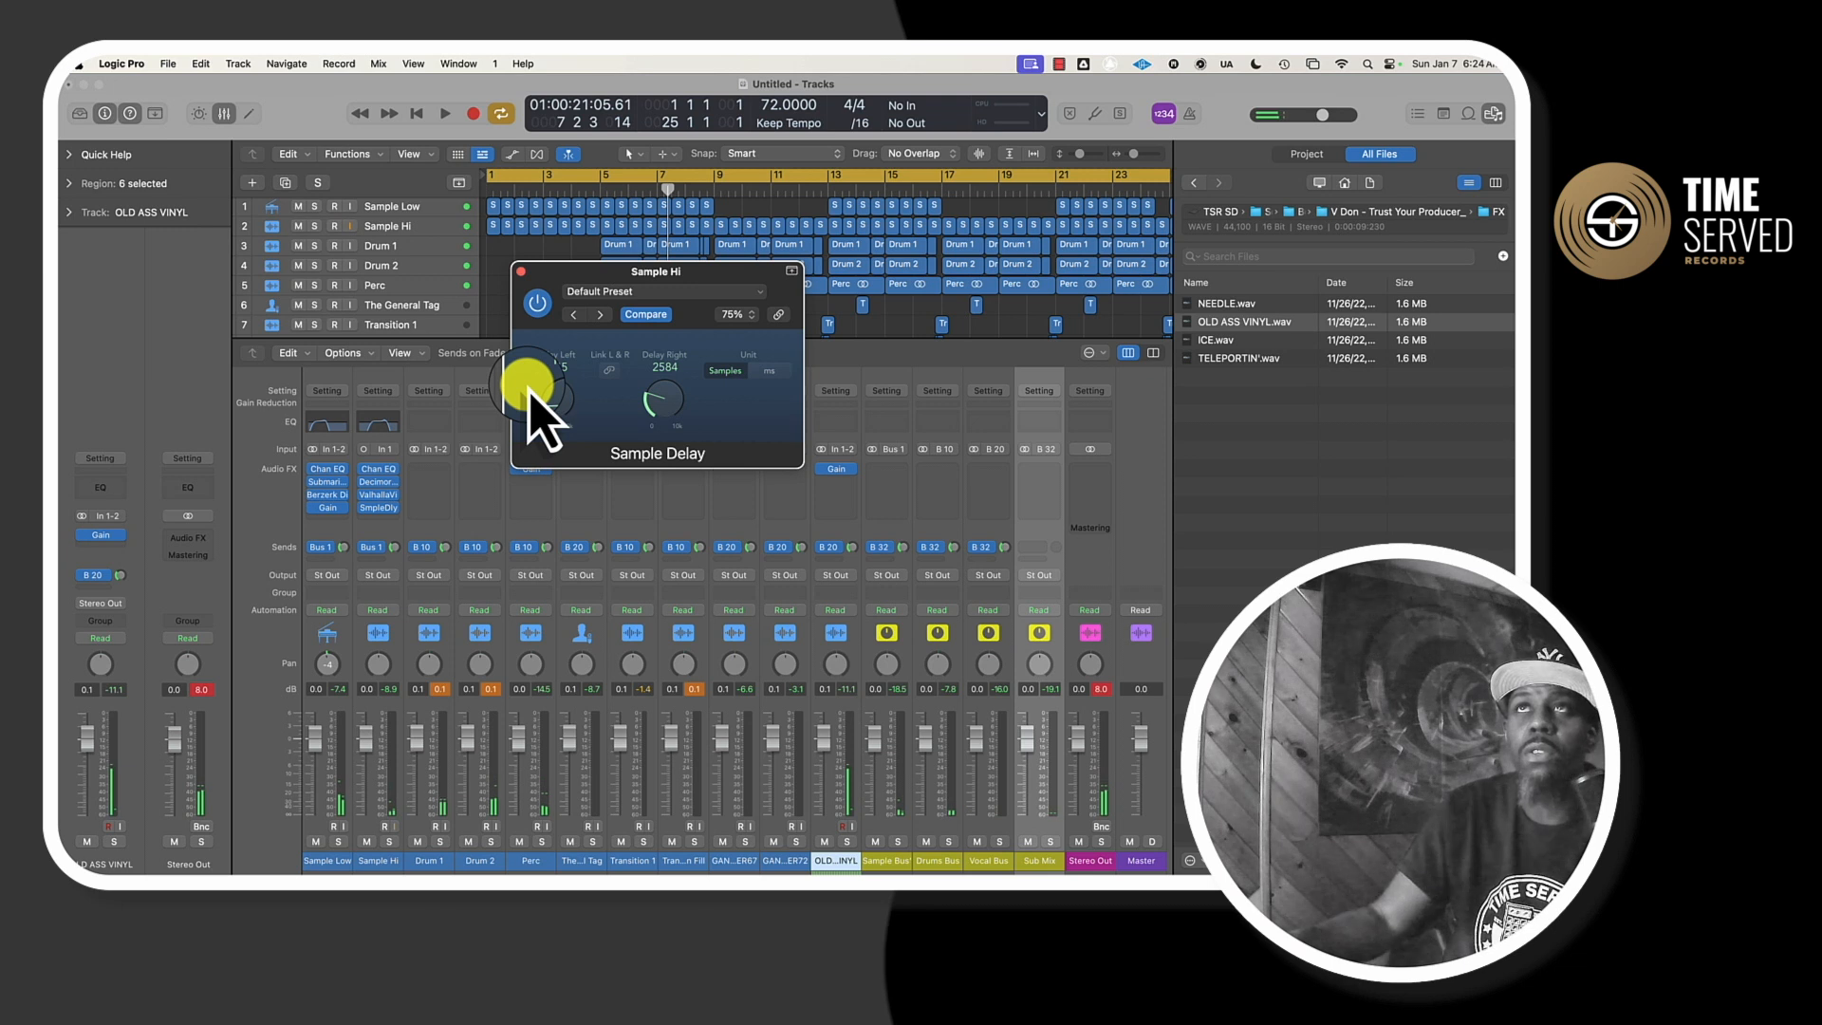
{"action": "left_click", "coordinate": [520, 272]}
- Insert a Channel EQ on the Drum 1 channel, move its window aside and play the session
{"action": "left_click", "coordinate": [432, 424]}
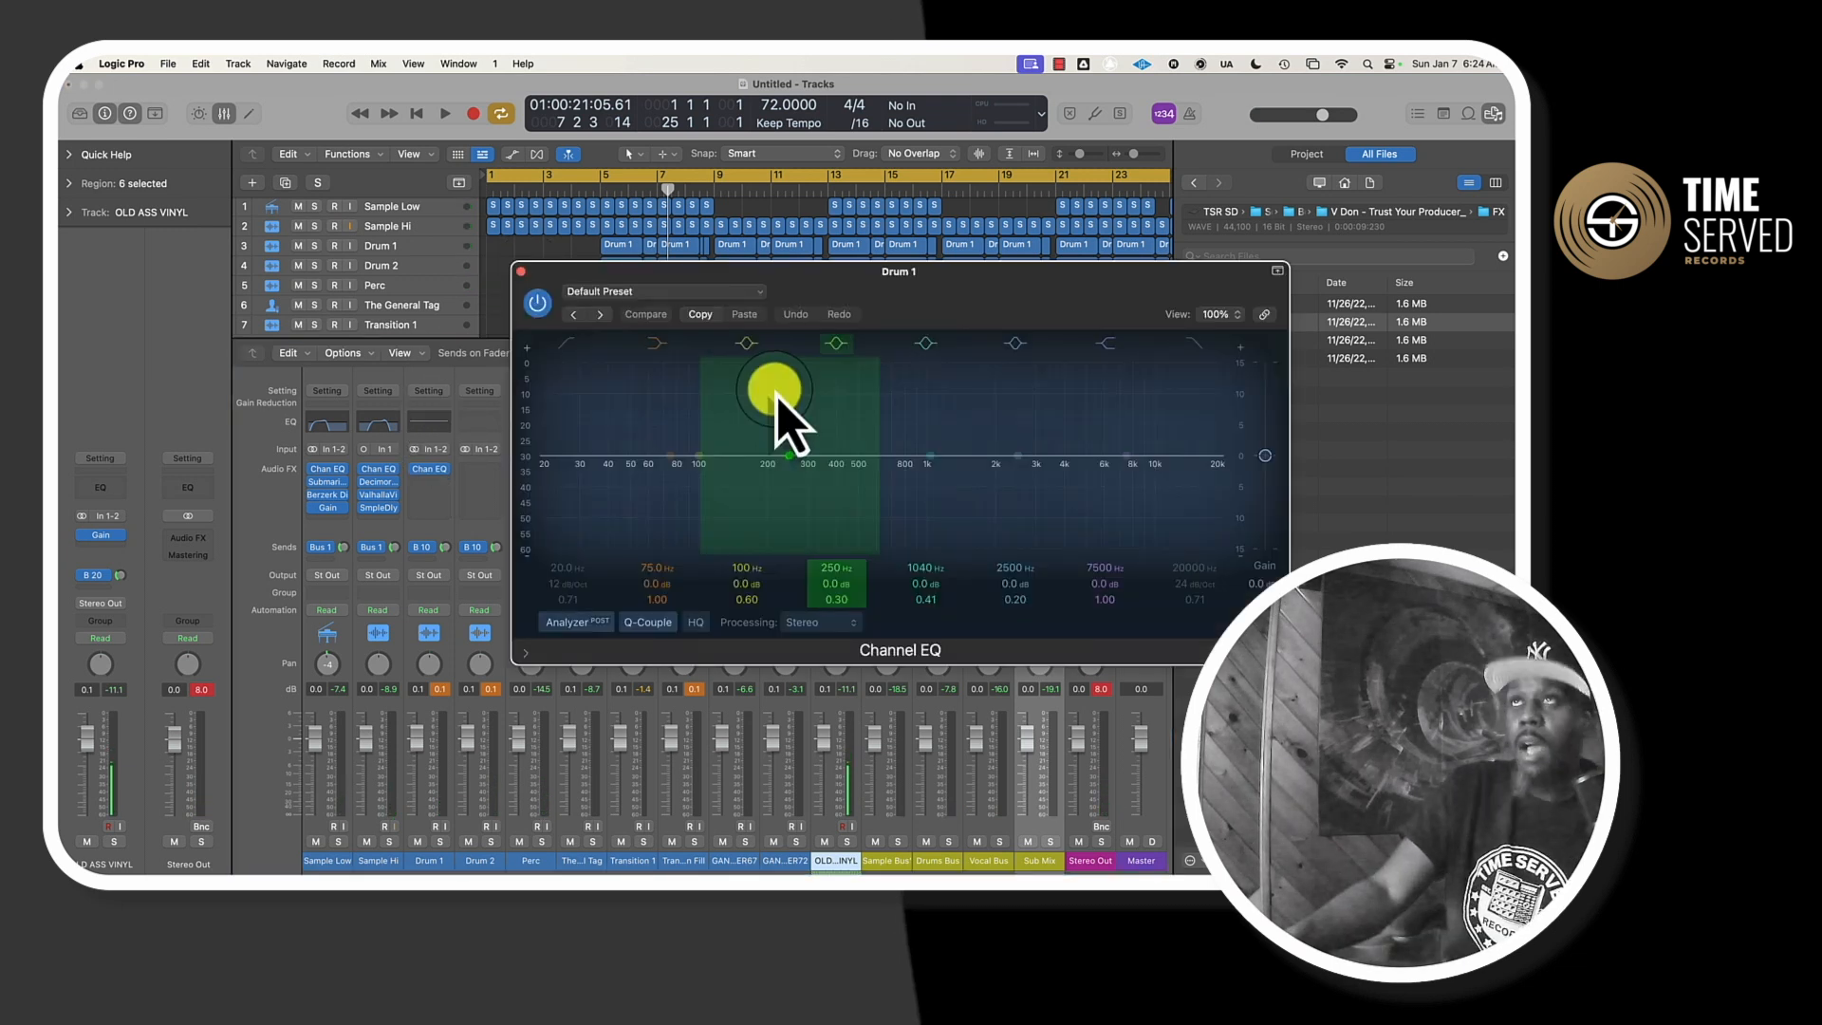
{"action": "left_click_drag", "start_coordinate": [801, 305], "coordinate": [598, 265]}
{"action": "key", "text": "space"}
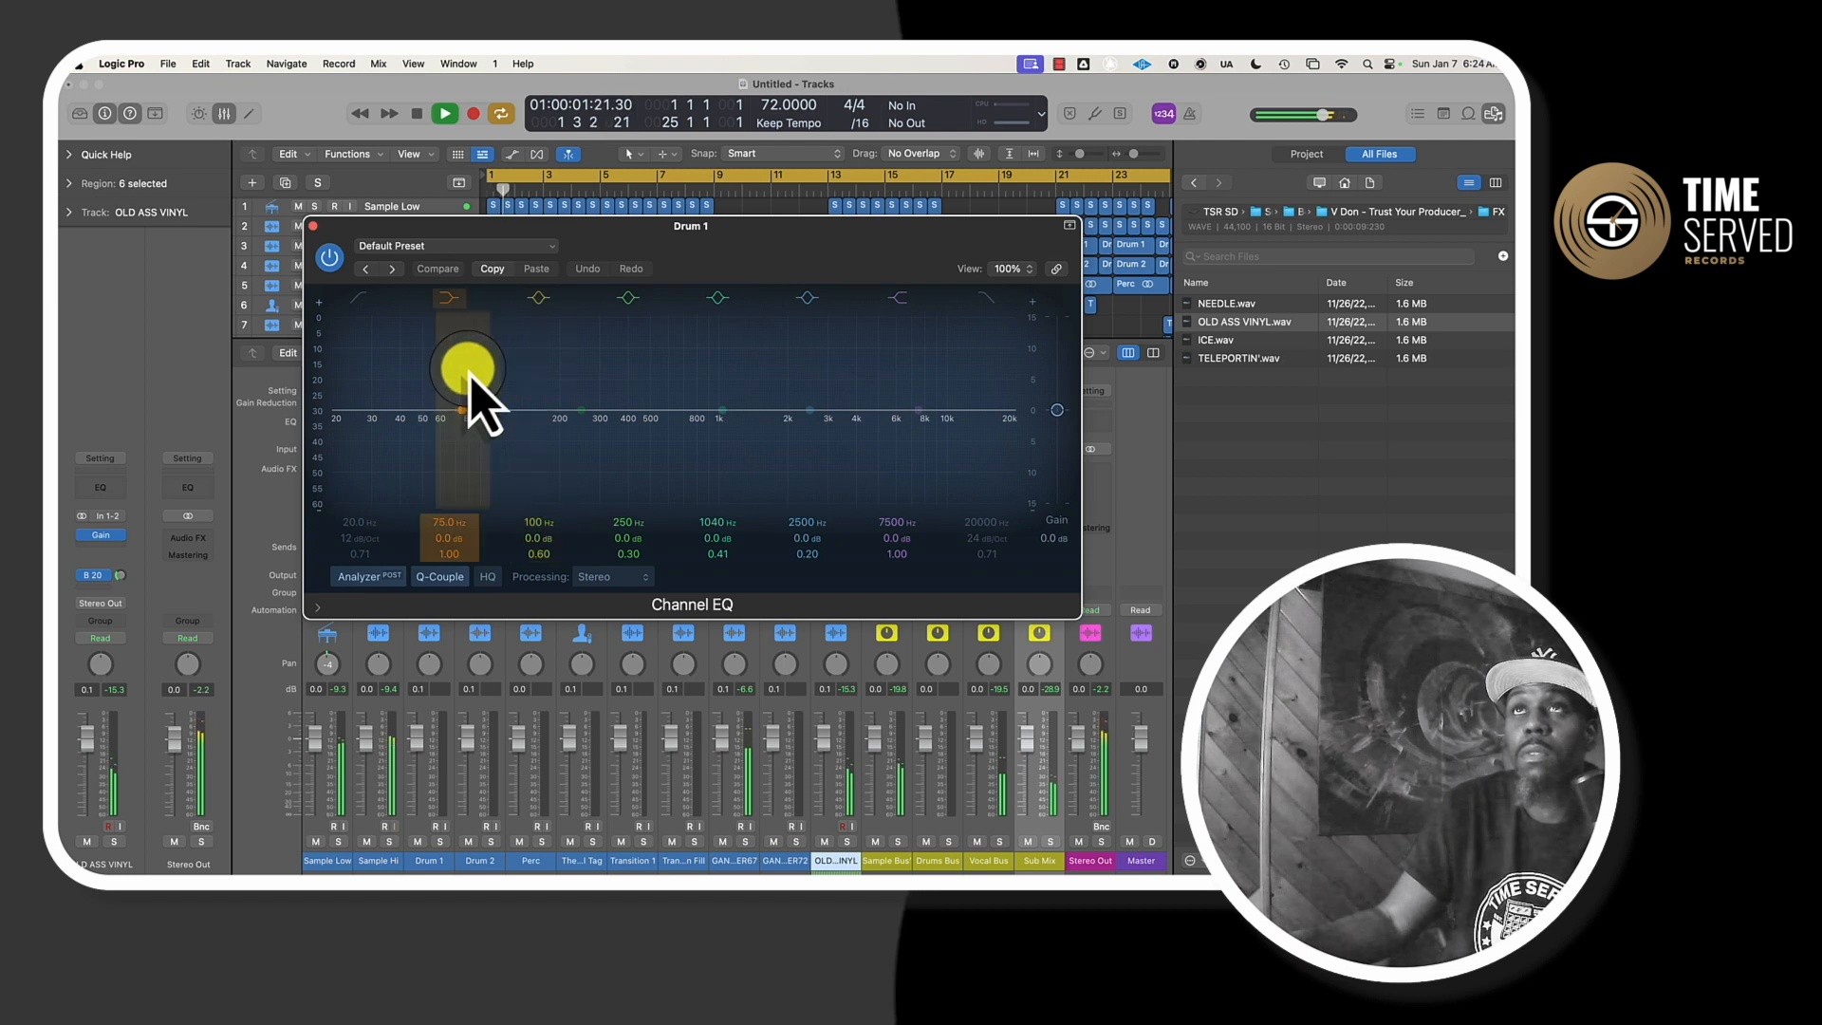
{"action": "left_click_drag", "start_coordinate": [437, 248], "coordinate": [398, 237]}
- Boost Drum 1 by 1.9 dB at 3380 Hz, 2.1 dB at 705 Hz and 2.0 dB at 79.5 Hz, add low and high cuts, and close the EQ
{"action": "key", "text": "space"}
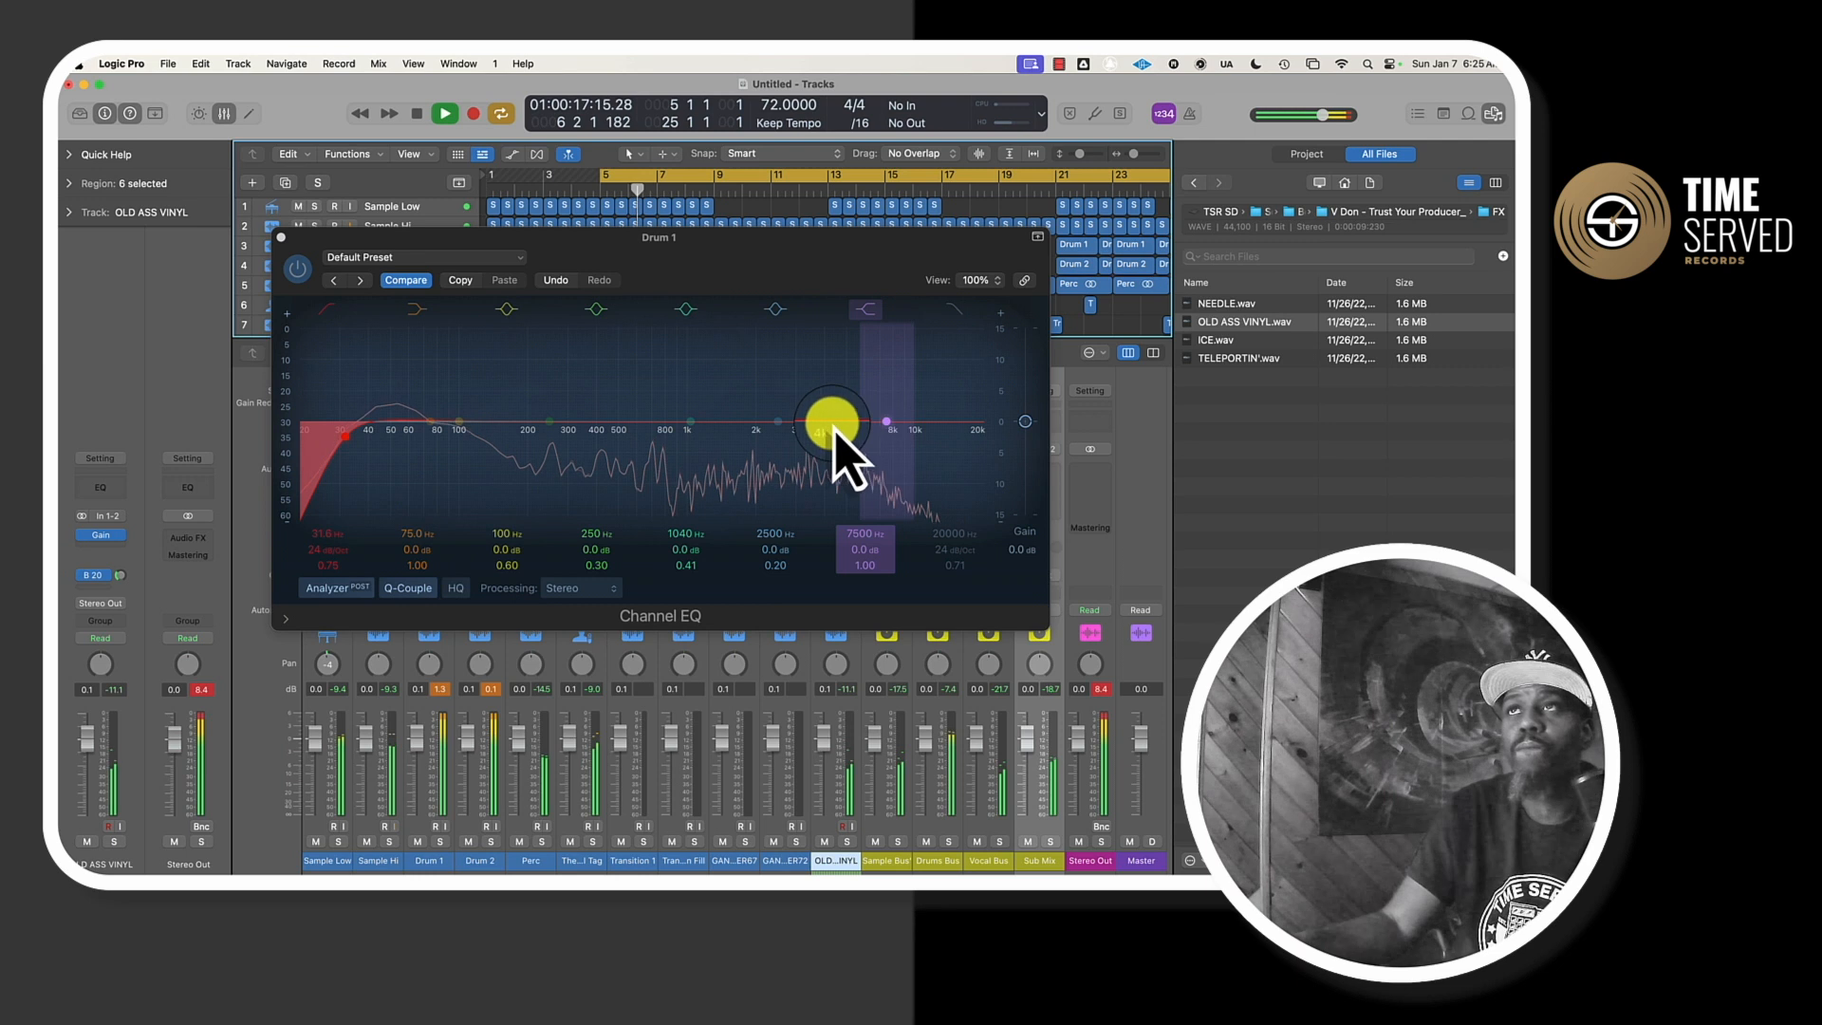
{"action": "left_click_drag", "start_coordinate": [776, 419], "coordinate": [779, 413]}
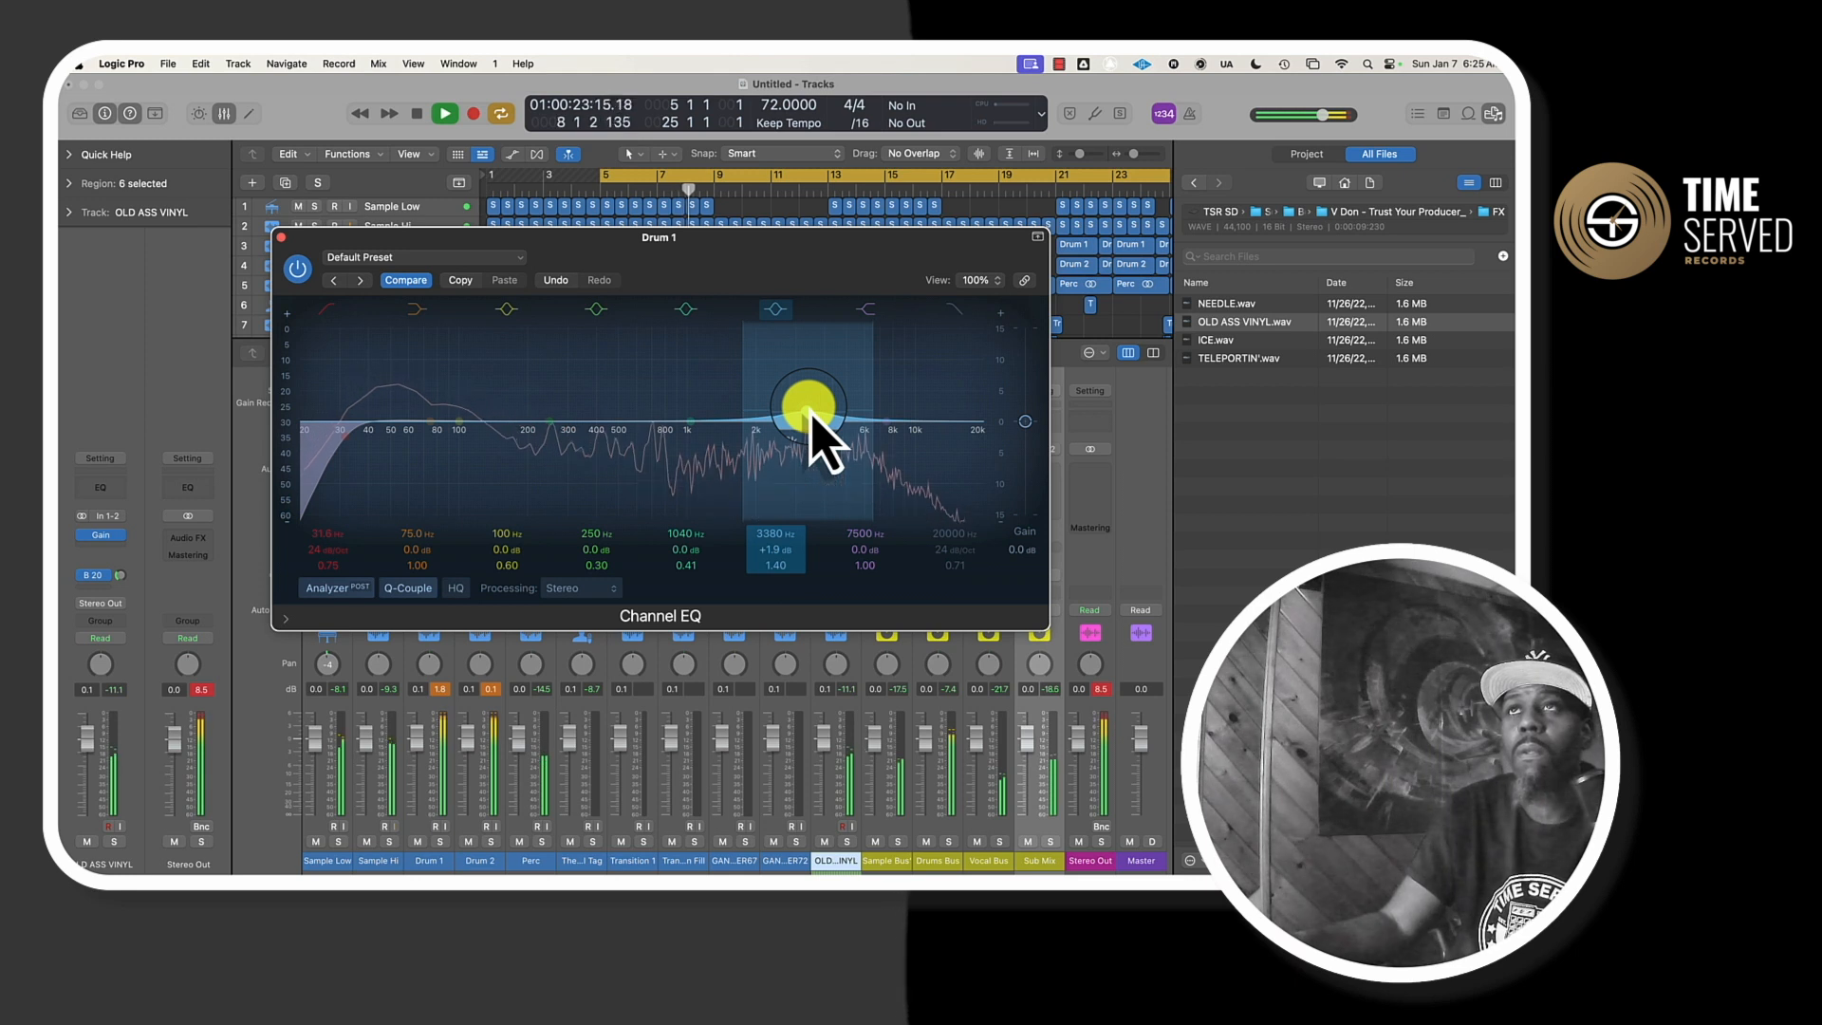
{"action": "left_click_drag", "start_coordinate": [664, 424], "coordinate": [649, 410]}
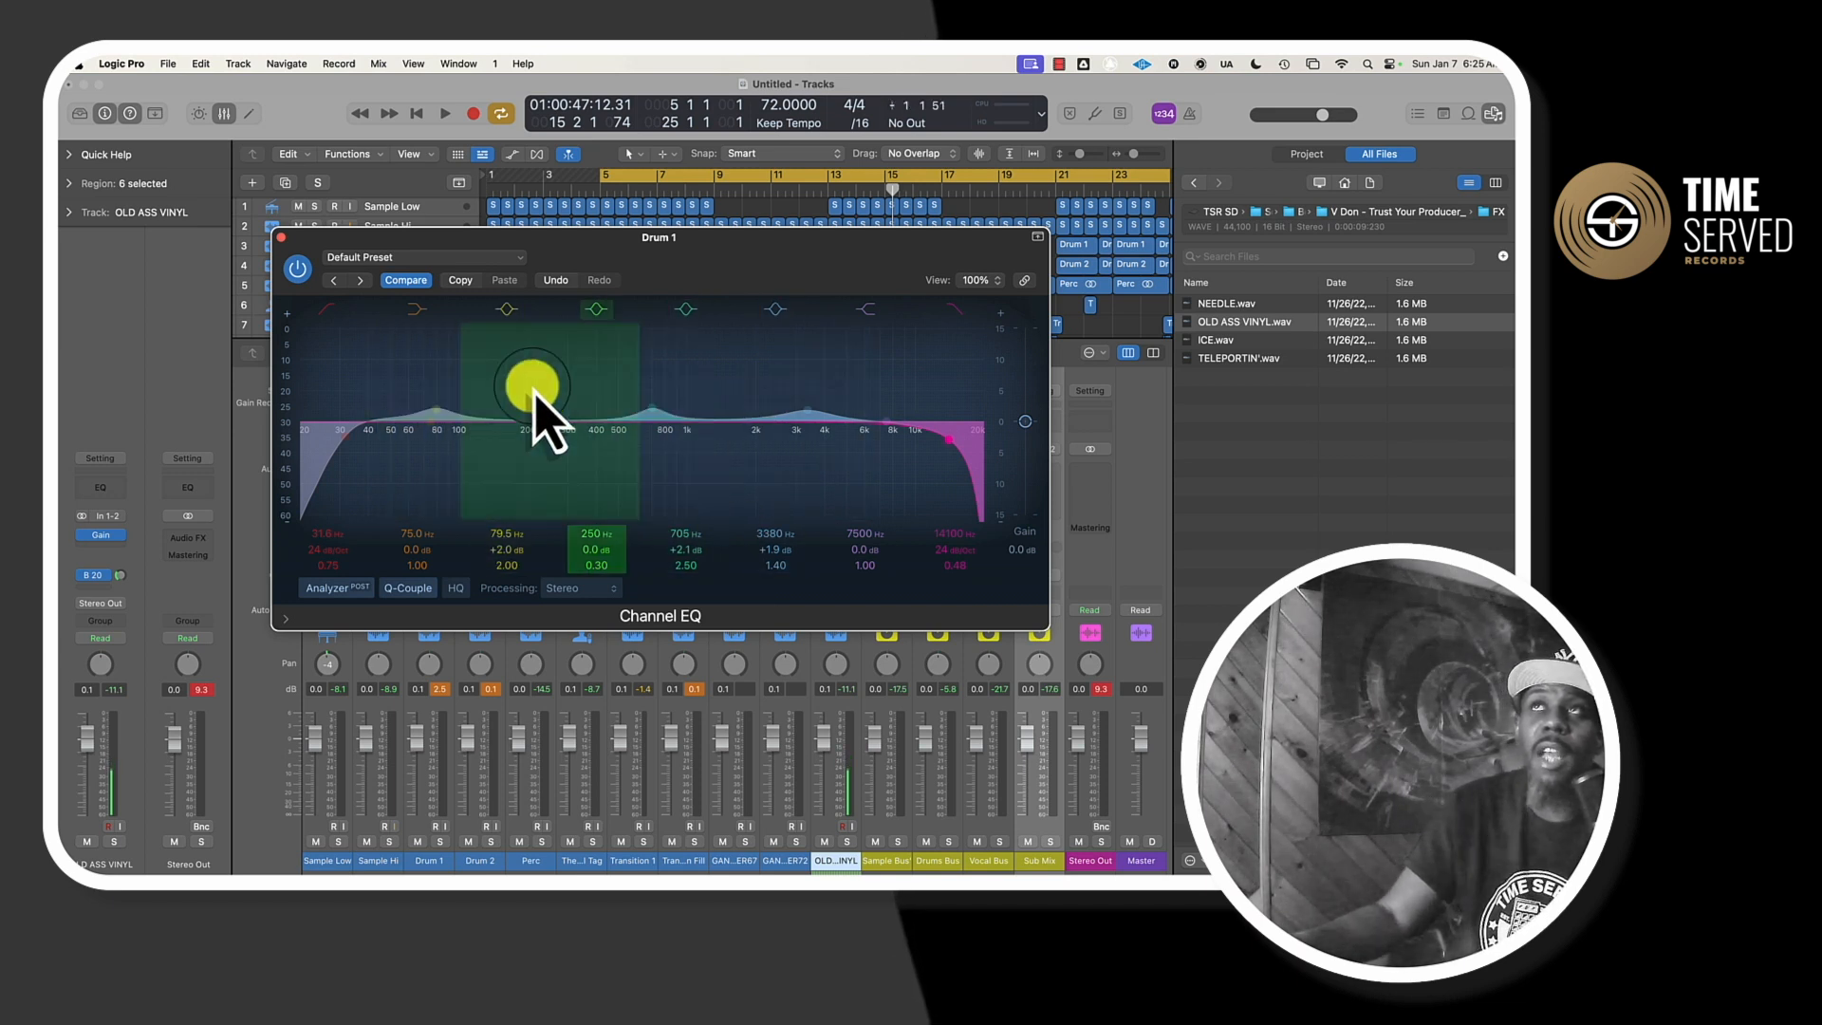
{"action": "key", "text": "space"}
{"action": "left_click", "coordinate": [282, 237]}
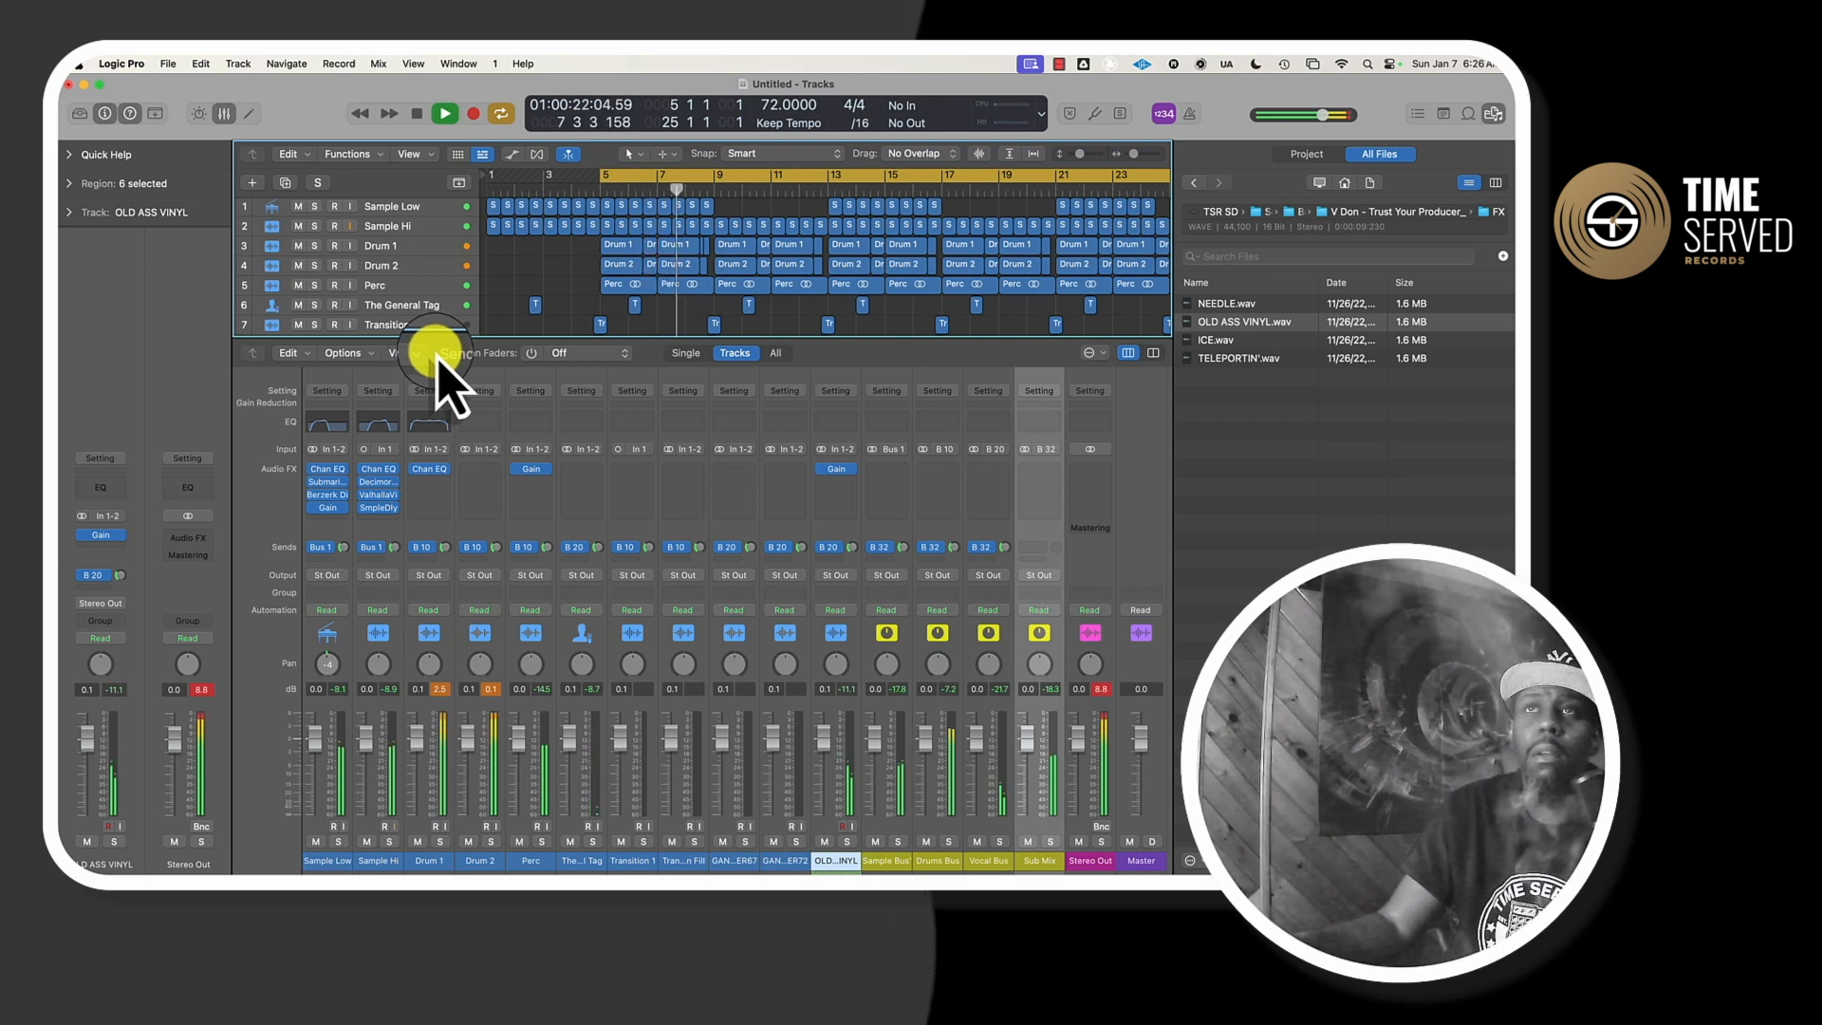
- Stop playback and insert the iZotope Neutron 4 plug-in below Channel EQ on the Drum 1 channel
{"action": "key", "text": "space"}
{"action": "left_click", "coordinate": [431, 482]}
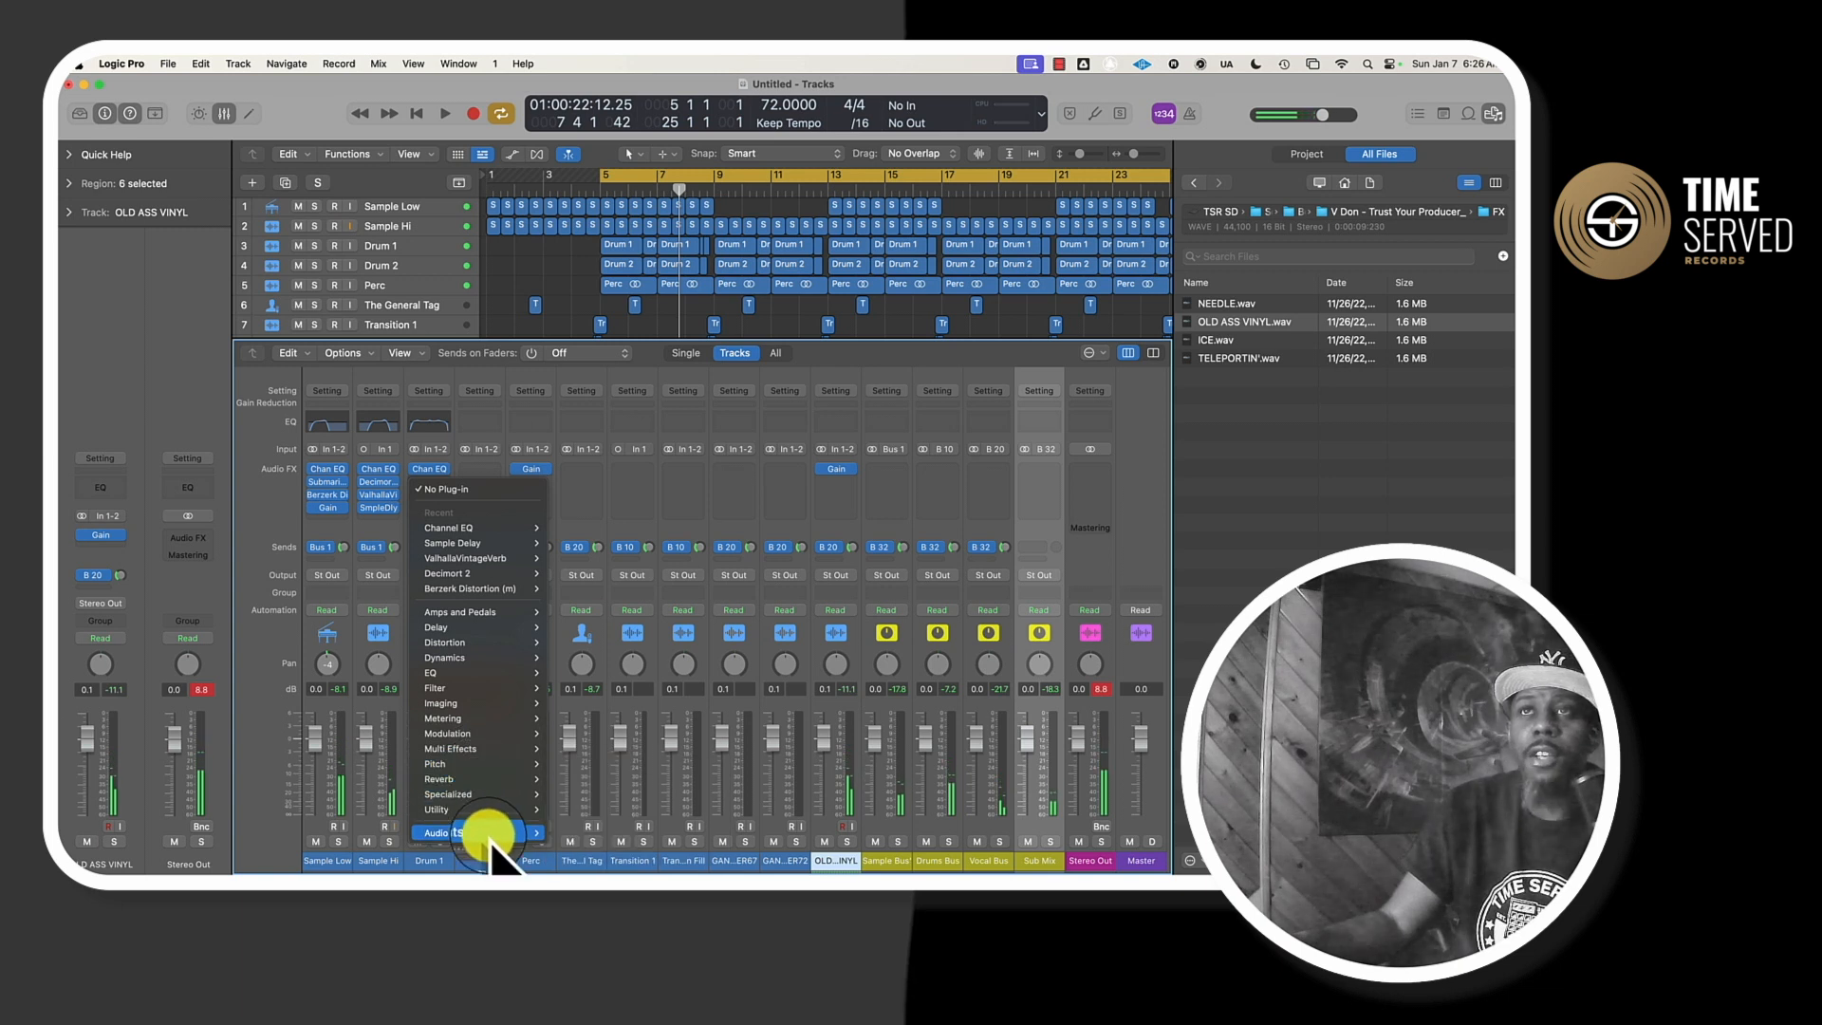
{"action": "mouse_move", "coordinate": [479, 833]}
{"action": "mouse_move", "coordinate": [612, 830]}
{"action": "left_click", "coordinate": [713, 747]}
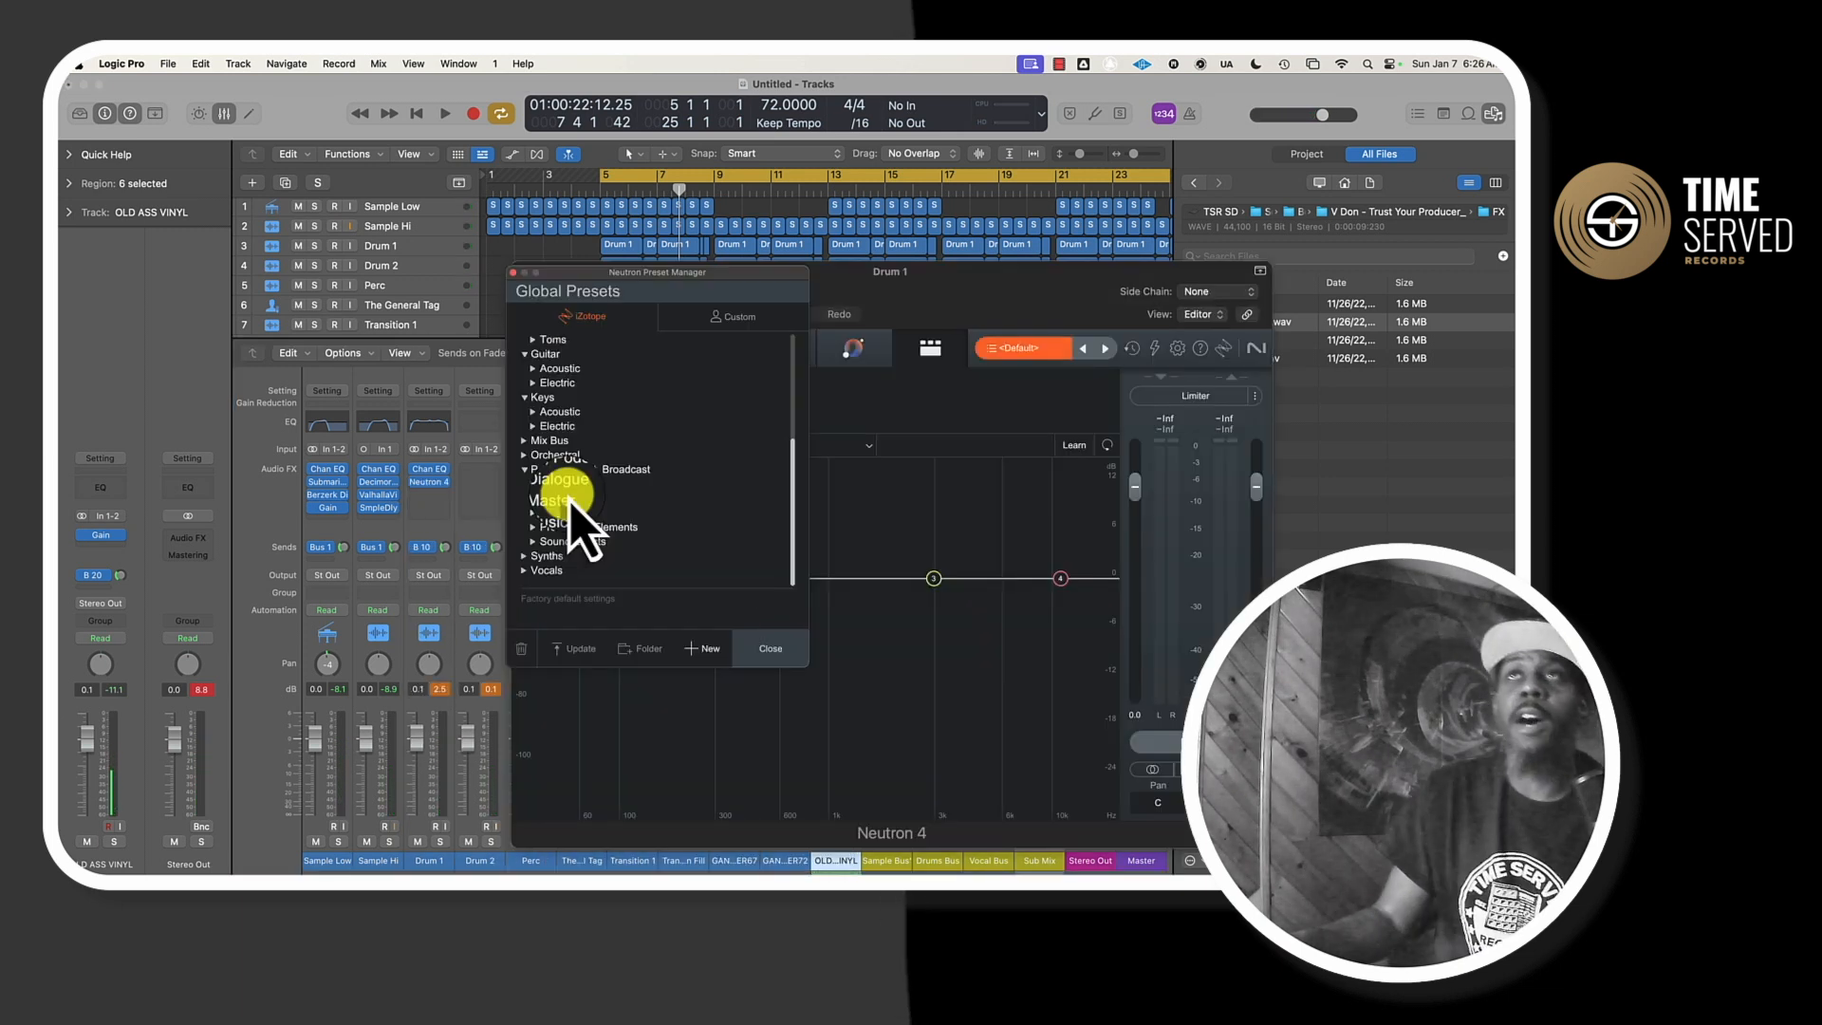
- Load Neutron's Punchy Forward drum preset, audition it during playback, and close the plug-in
{"action": "scroll", "coordinate": [546, 474], "scroll_direction": "up", "scroll_amount": 5}
{"action": "left_click", "coordinate": [615, 527]}
{"action": "key", "text": "space"}
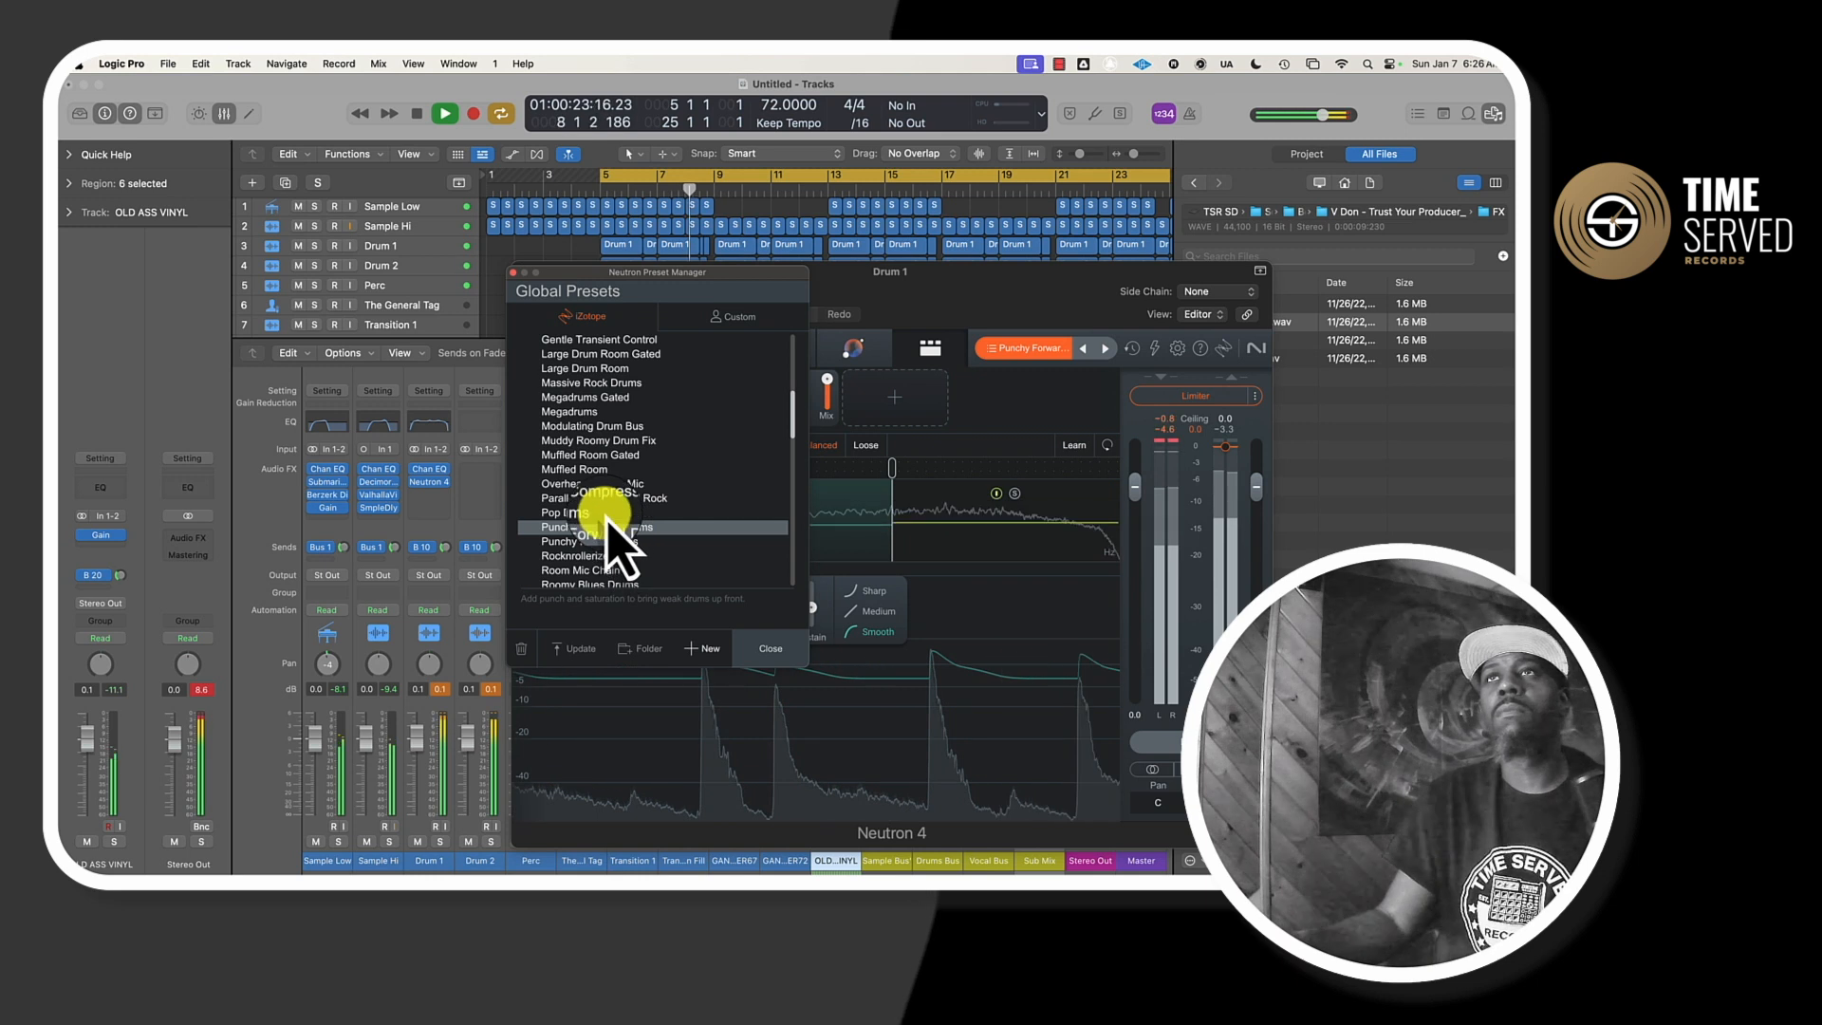
{"action": "left_click", "coordinate": [514, 272]}
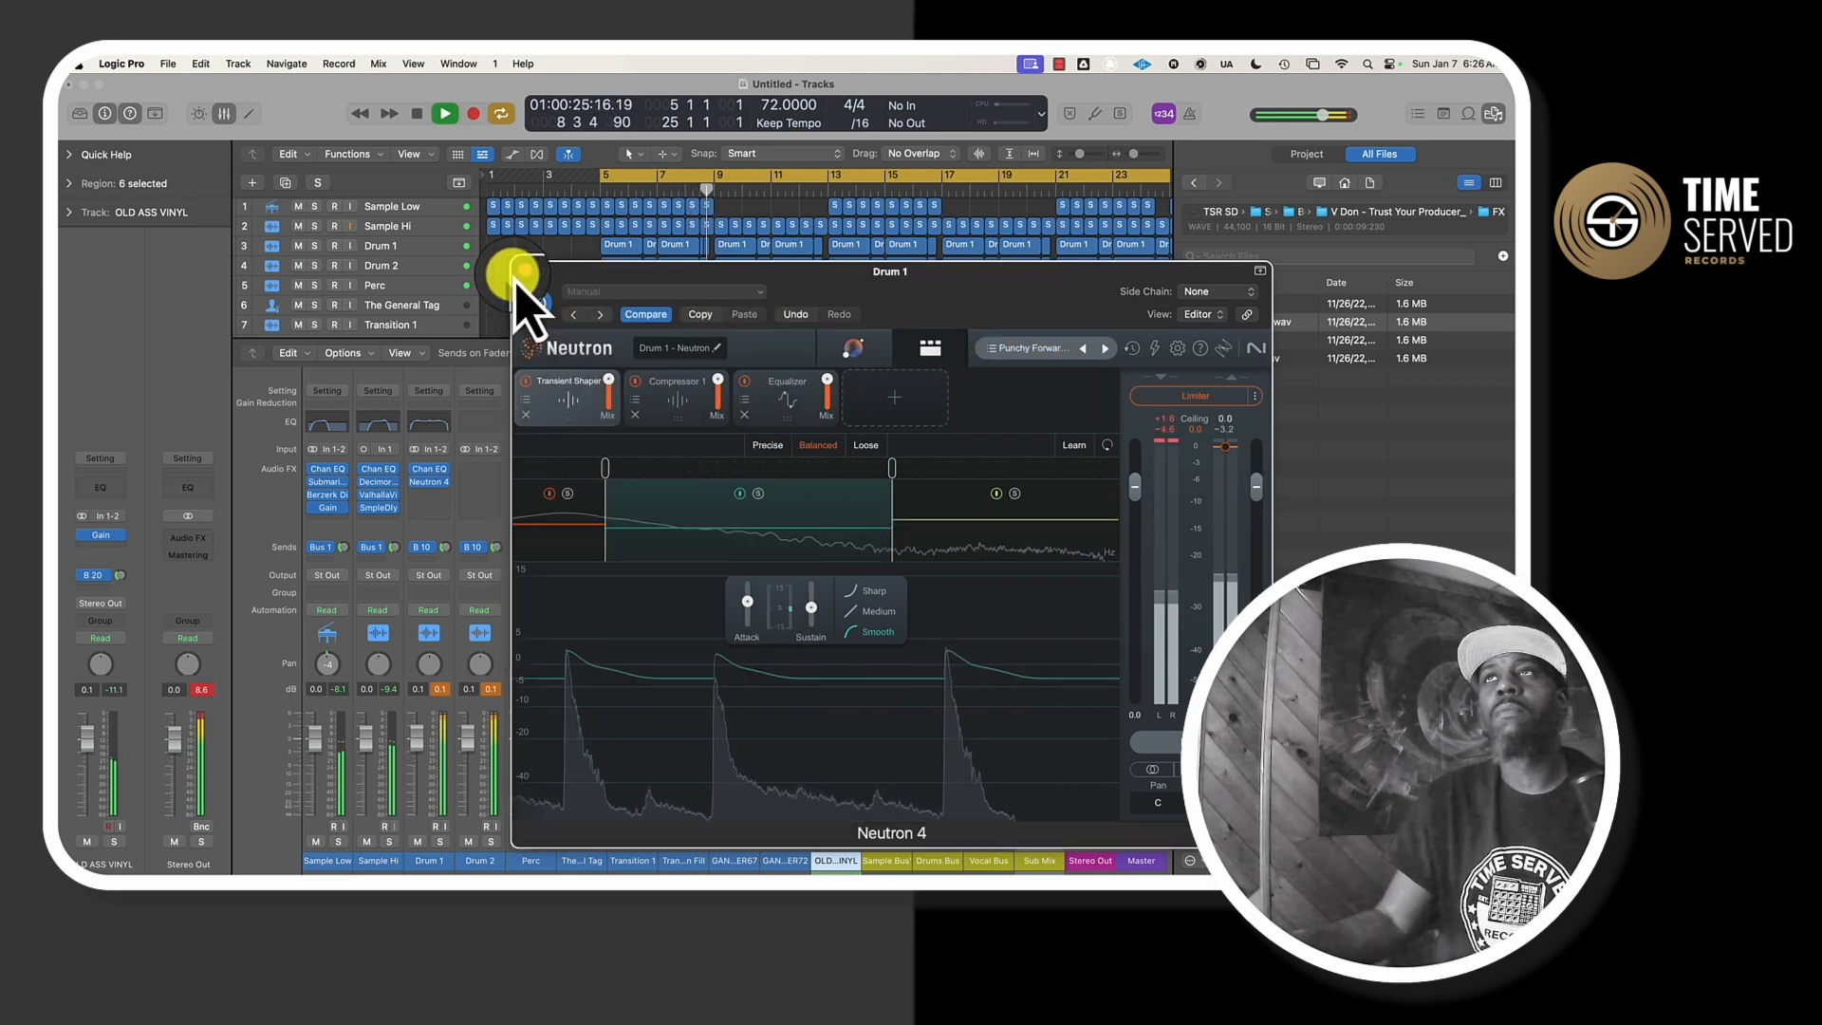
{"action": "key", "text": "space"}
- Insert the Waves Abbey Road Vinyl (m) plug-in below Neutron 4 on the Drum 1 channel
{"action": "left_click", "coordinate": [444, 492]}
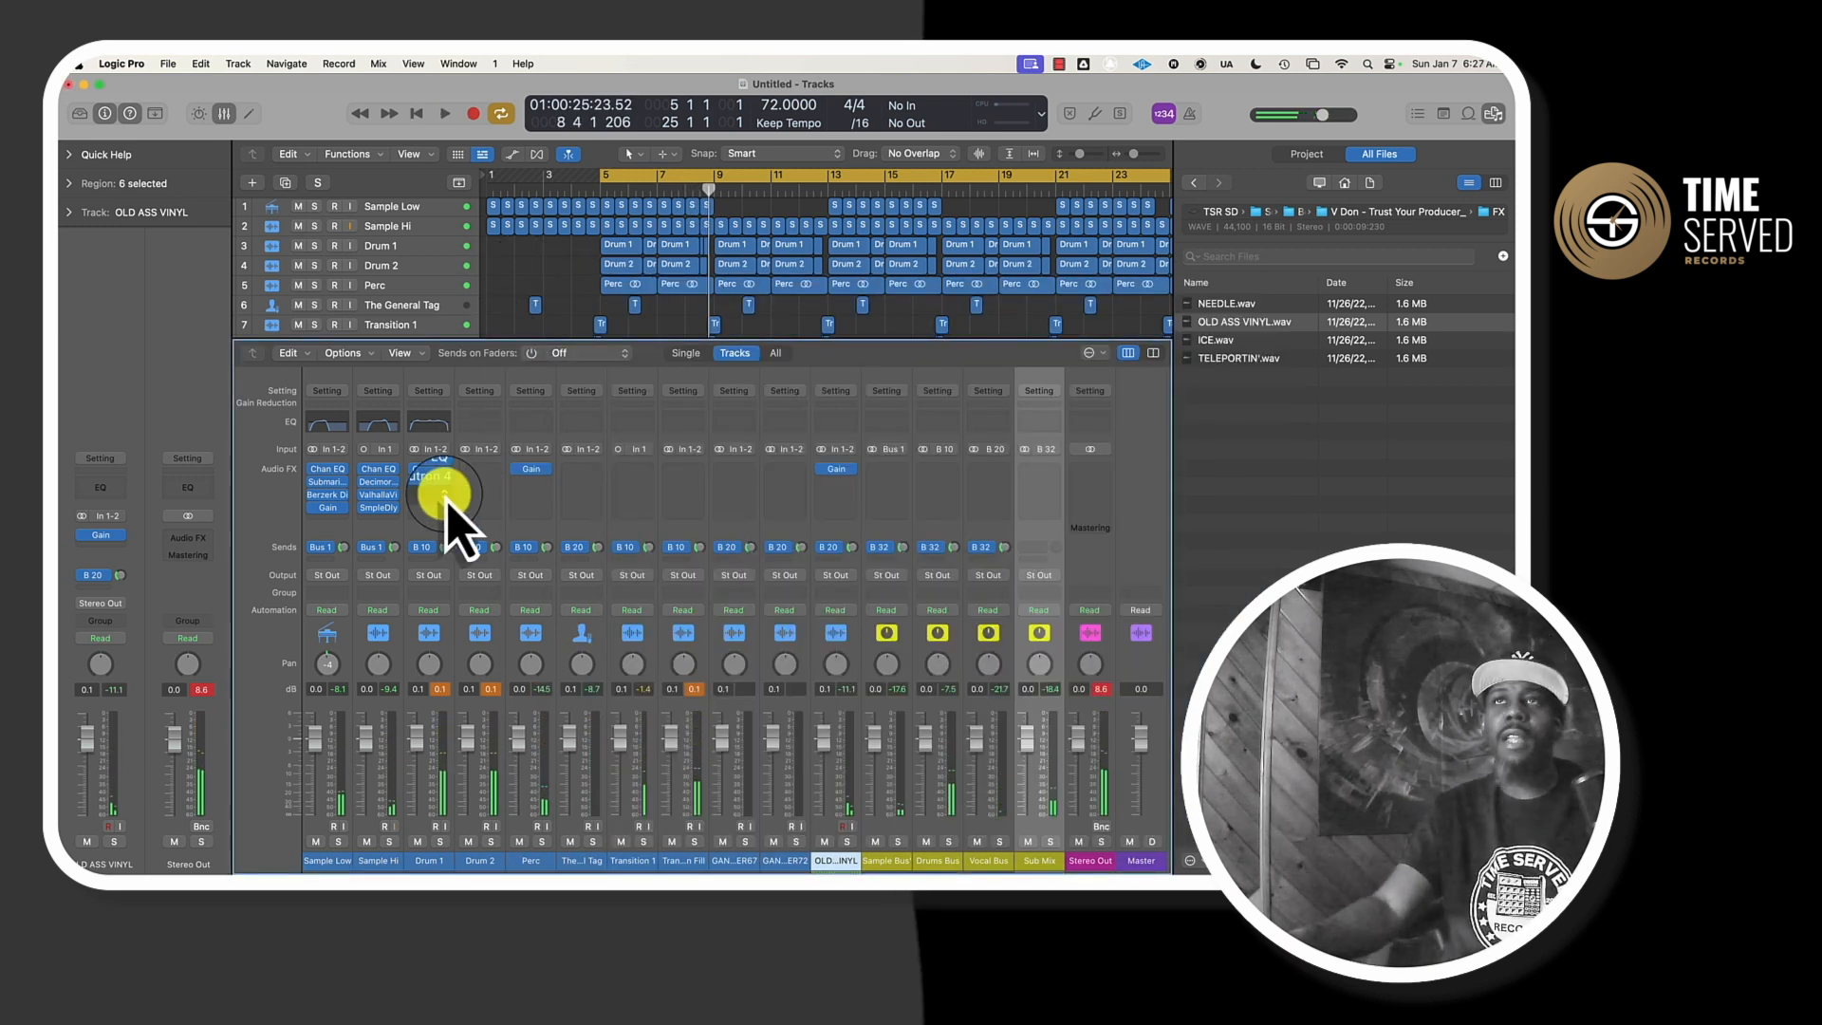
{"action": "left_click", "coordinate": [444, 499]}
{"action": "mouse_move", "coordinate": [468, 846]}
{"action": "mouse_move", "coordinate": [583, 845]}
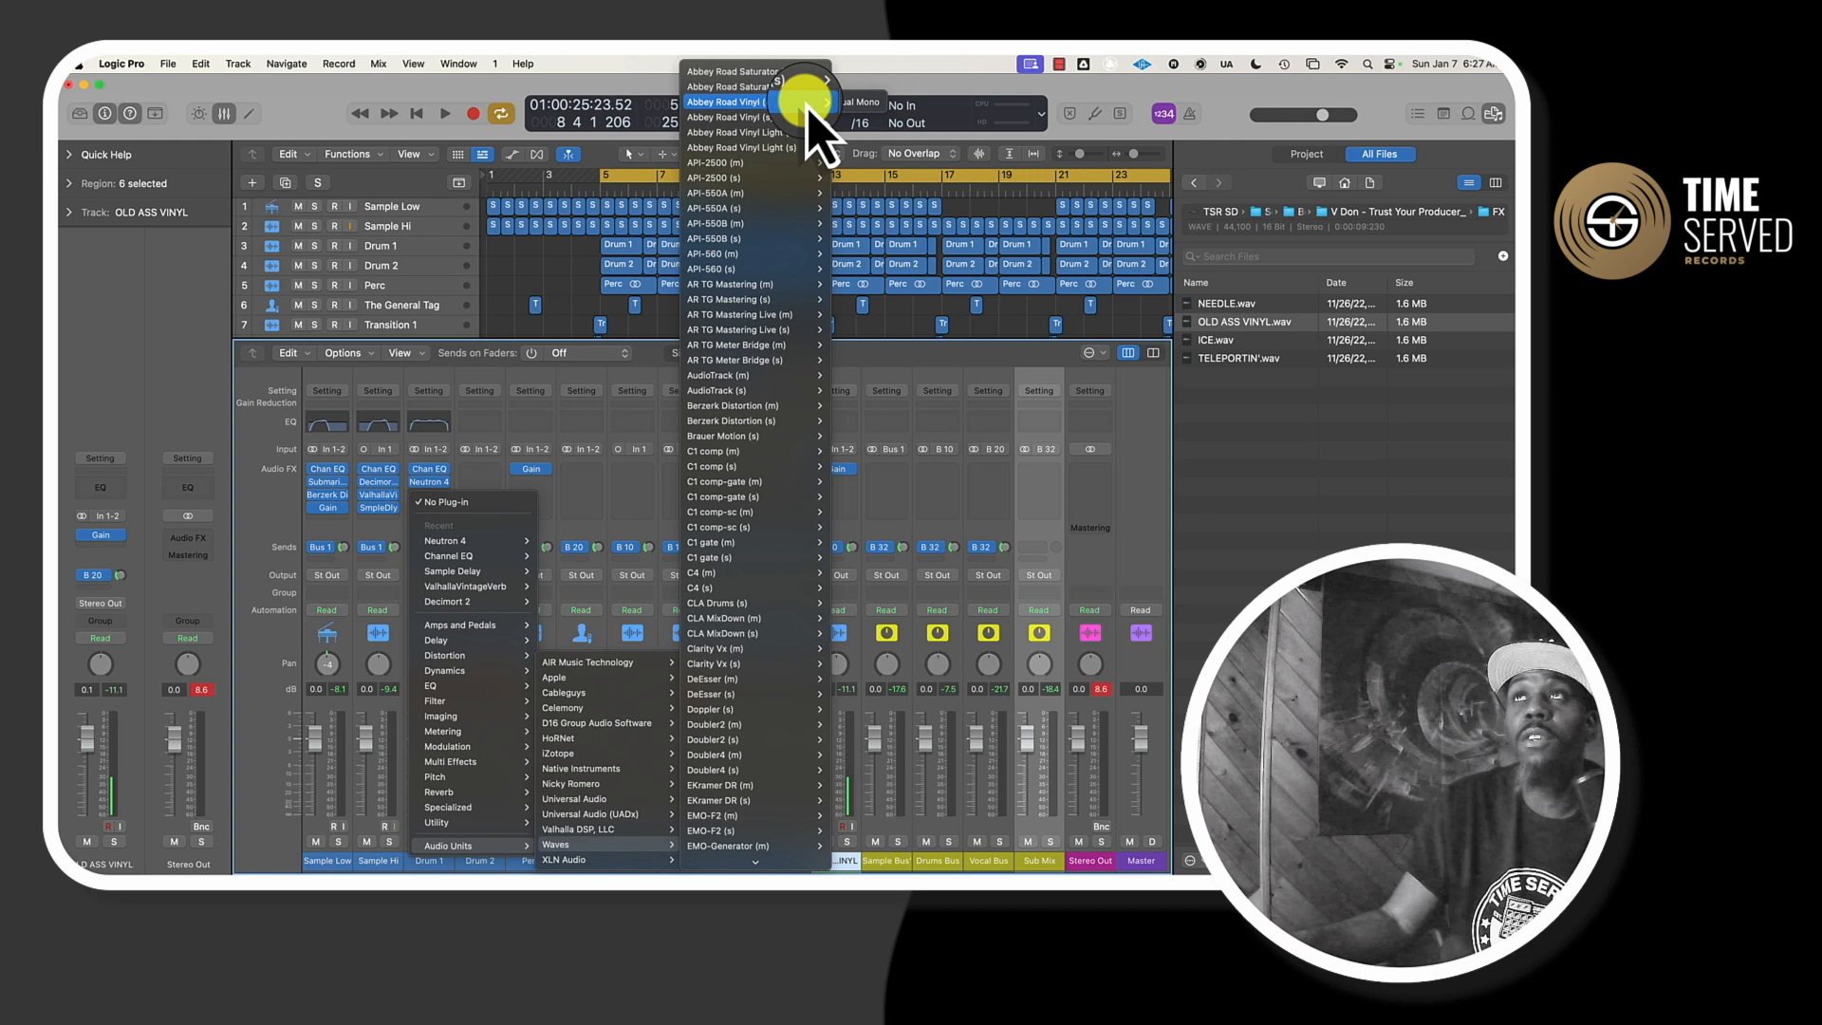
{"action": "left_click", "coordinate": [854, 102]}
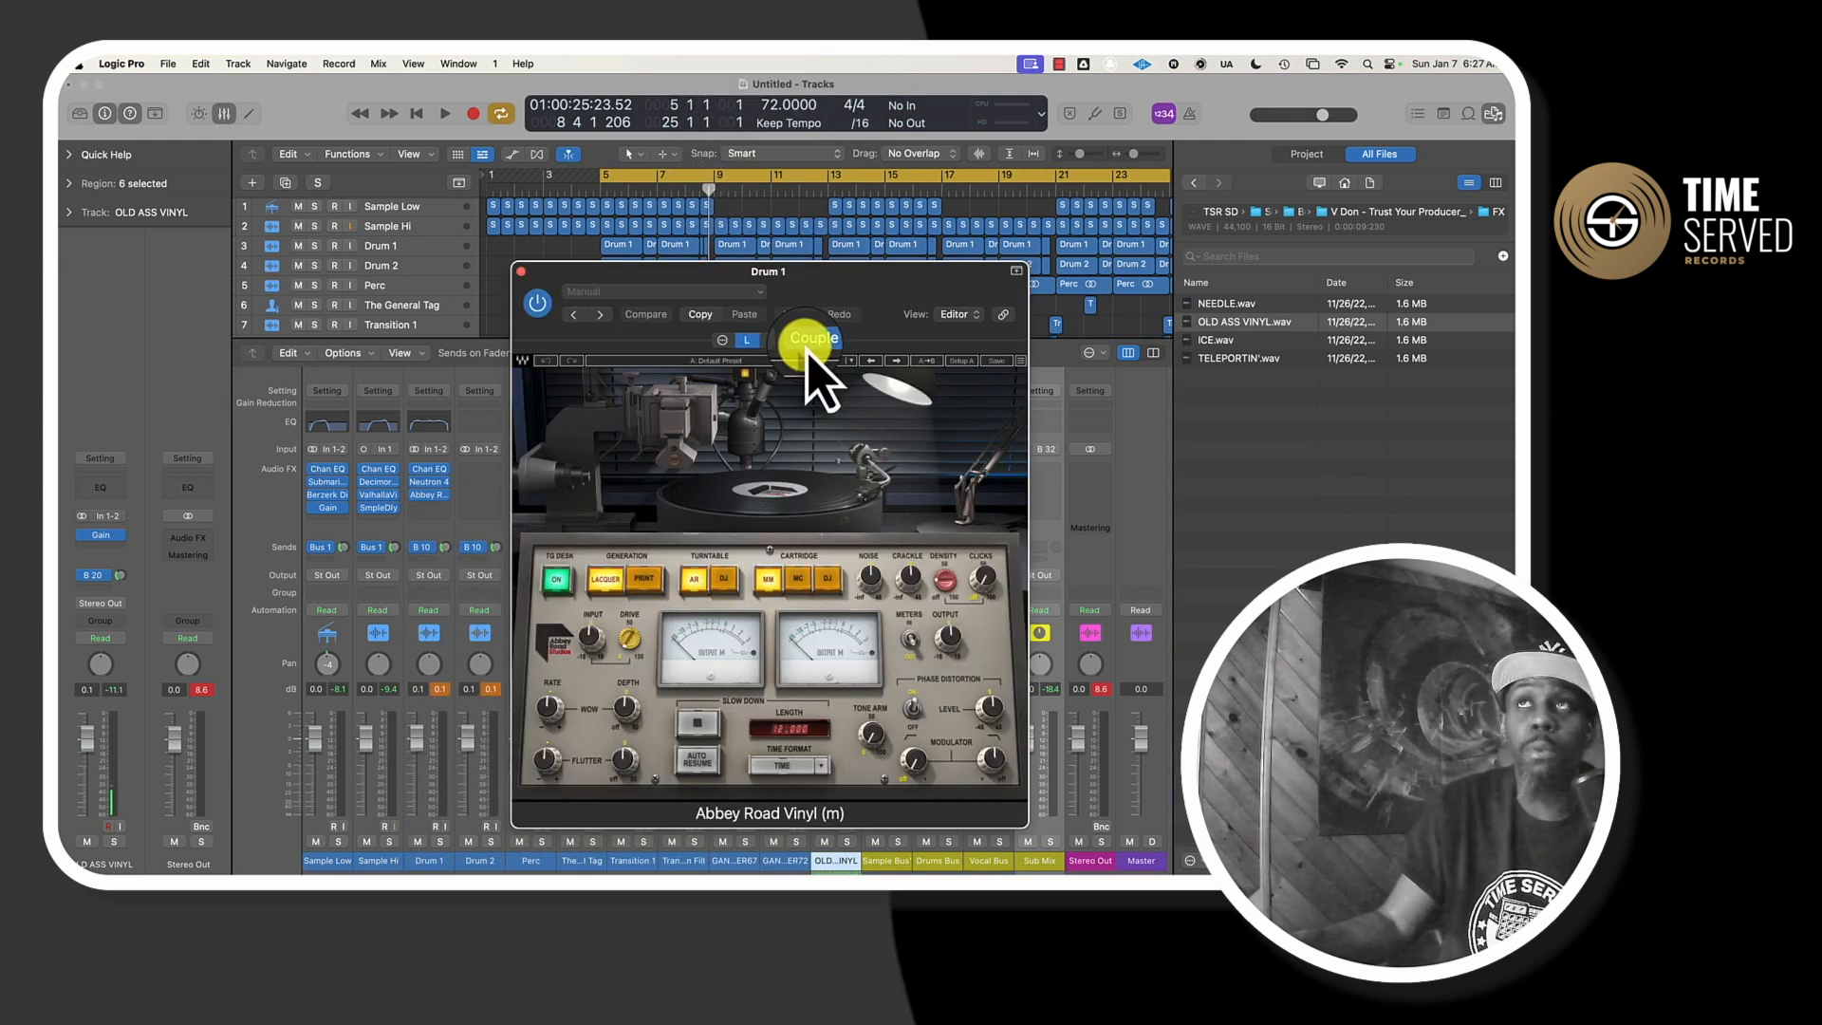
- Load the Drums Mix To Life preset in Abbey Road Vinyl, play the session, and close the plug-in
{"action": "left_click", "coordinate": [850, 360]}
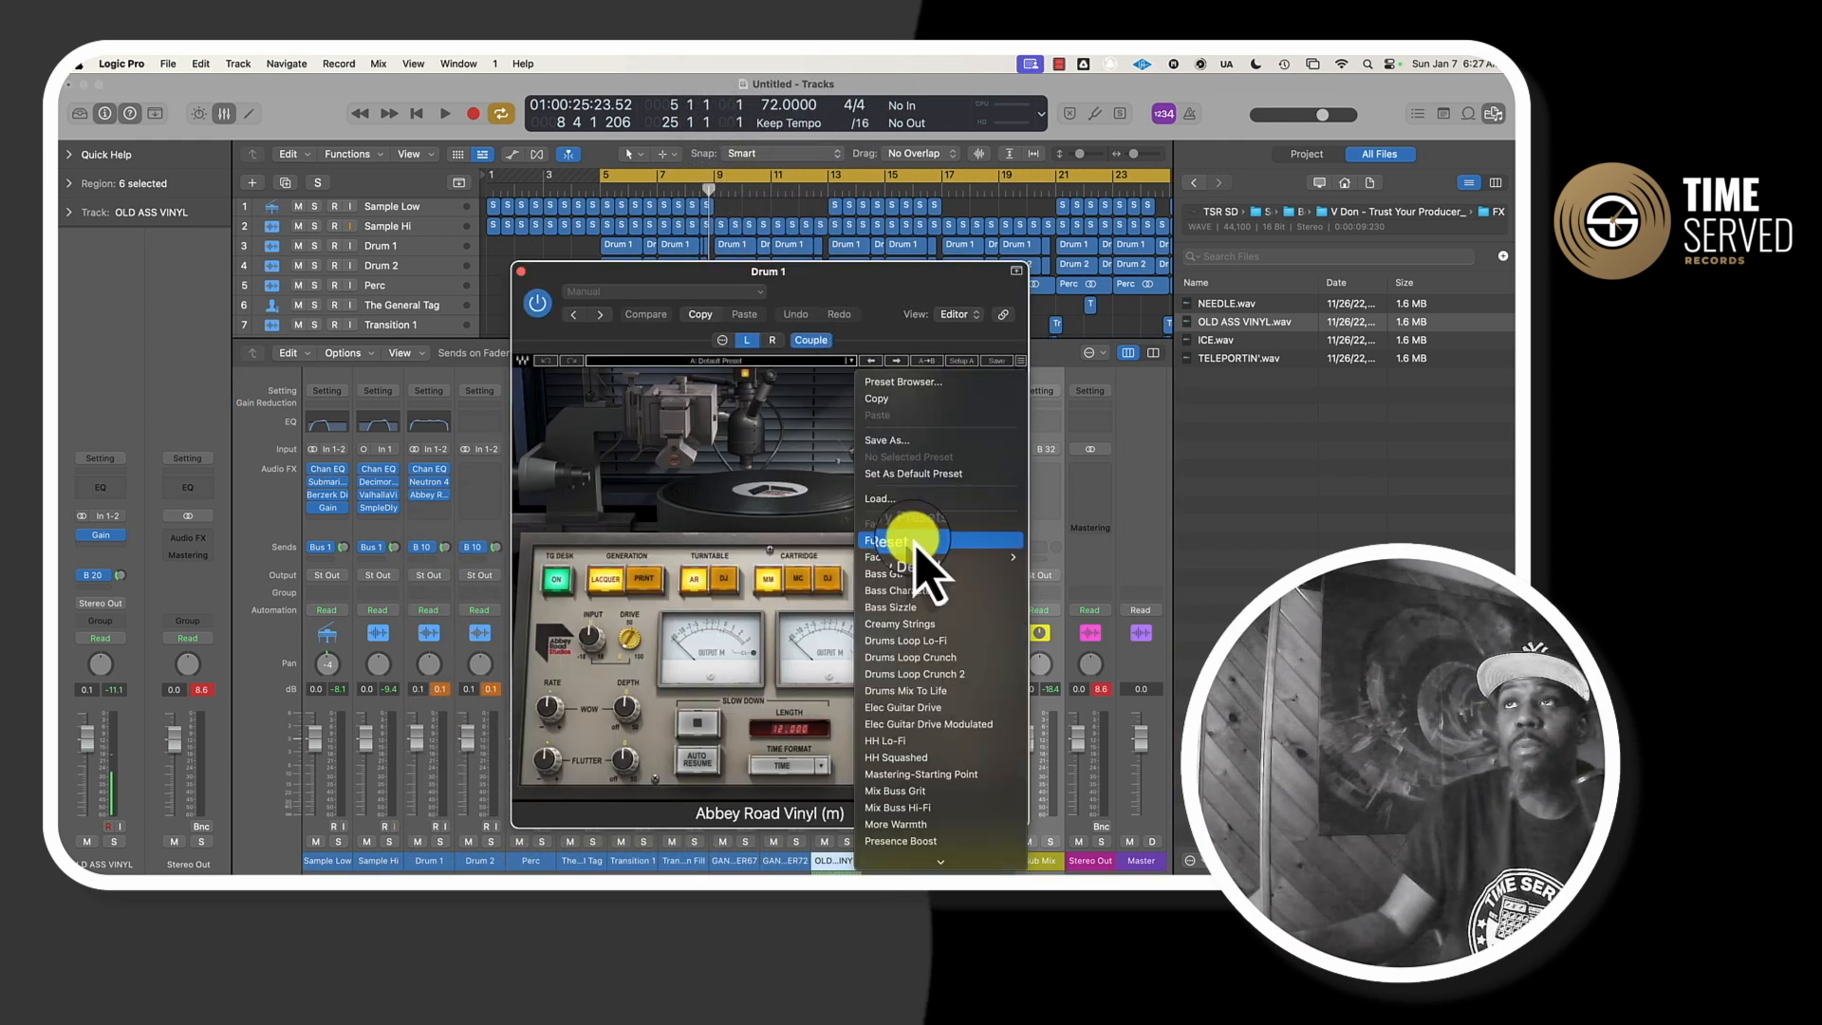
{"action": "left_click", "coordinate": [897, 692]}
{"action": "key", "text": "space"}
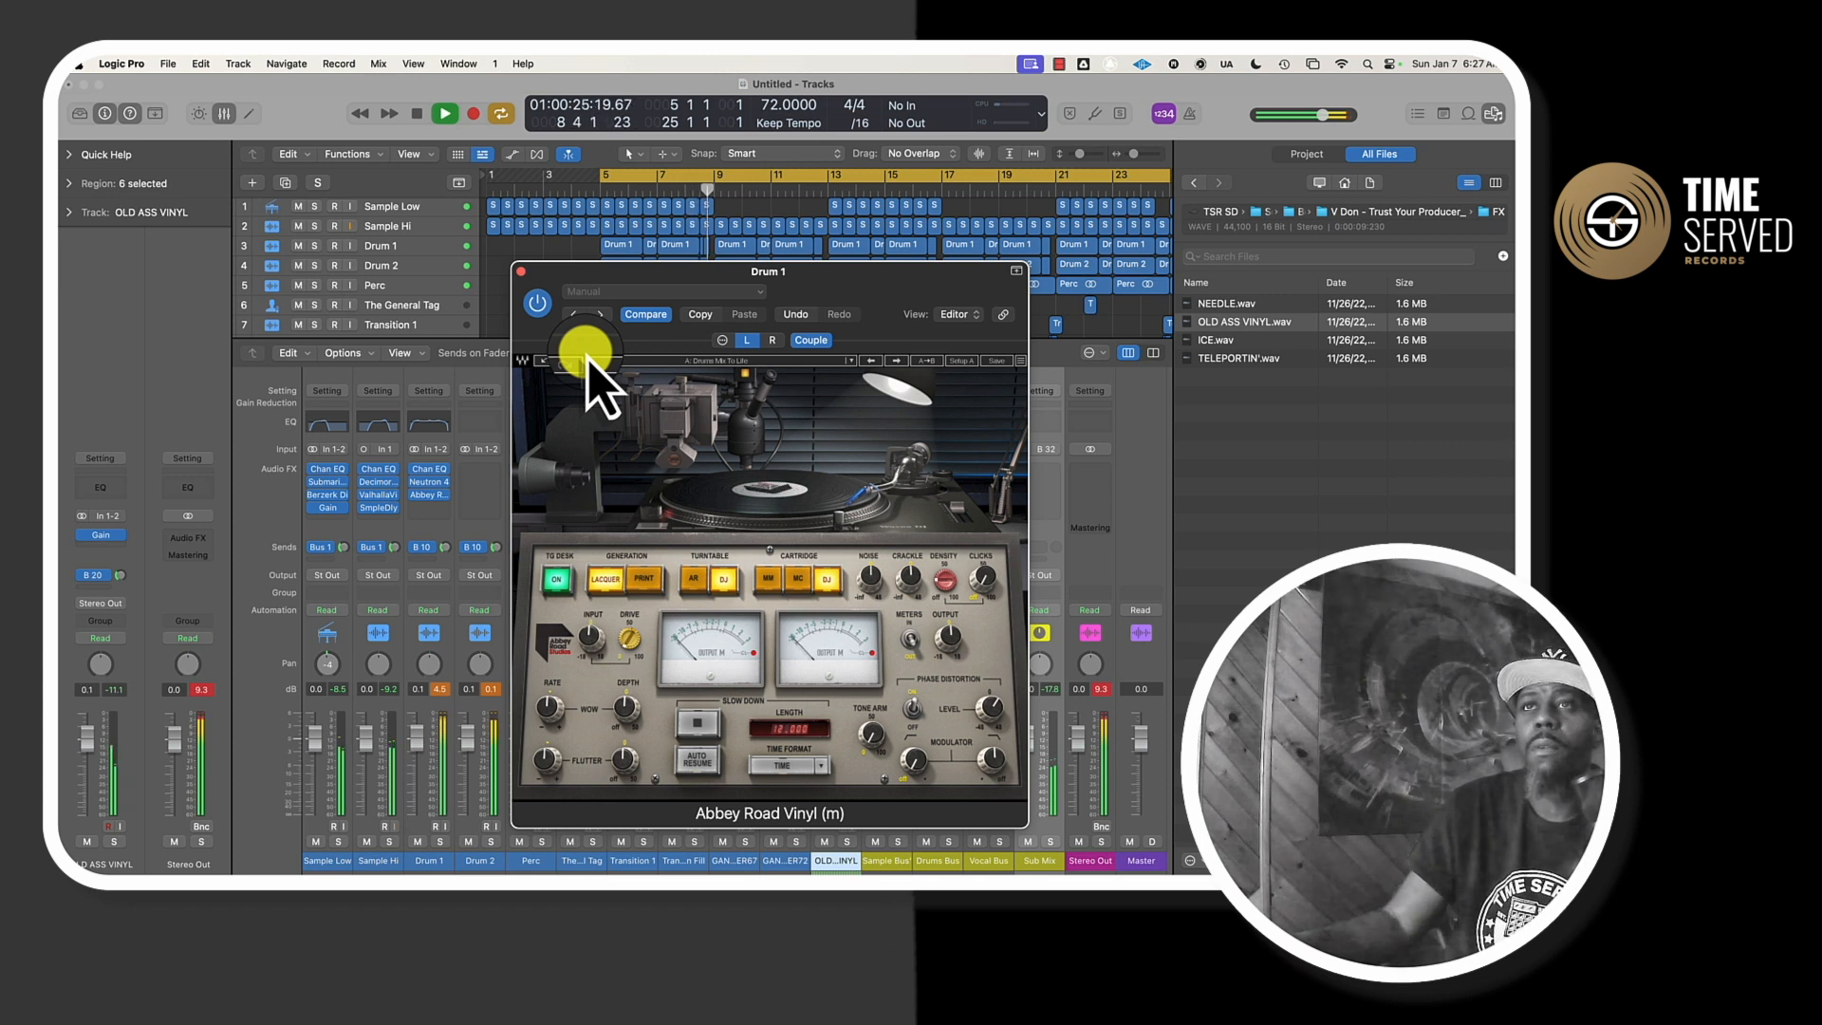
{"action": "left_click", "coordinate": [521, 273]}
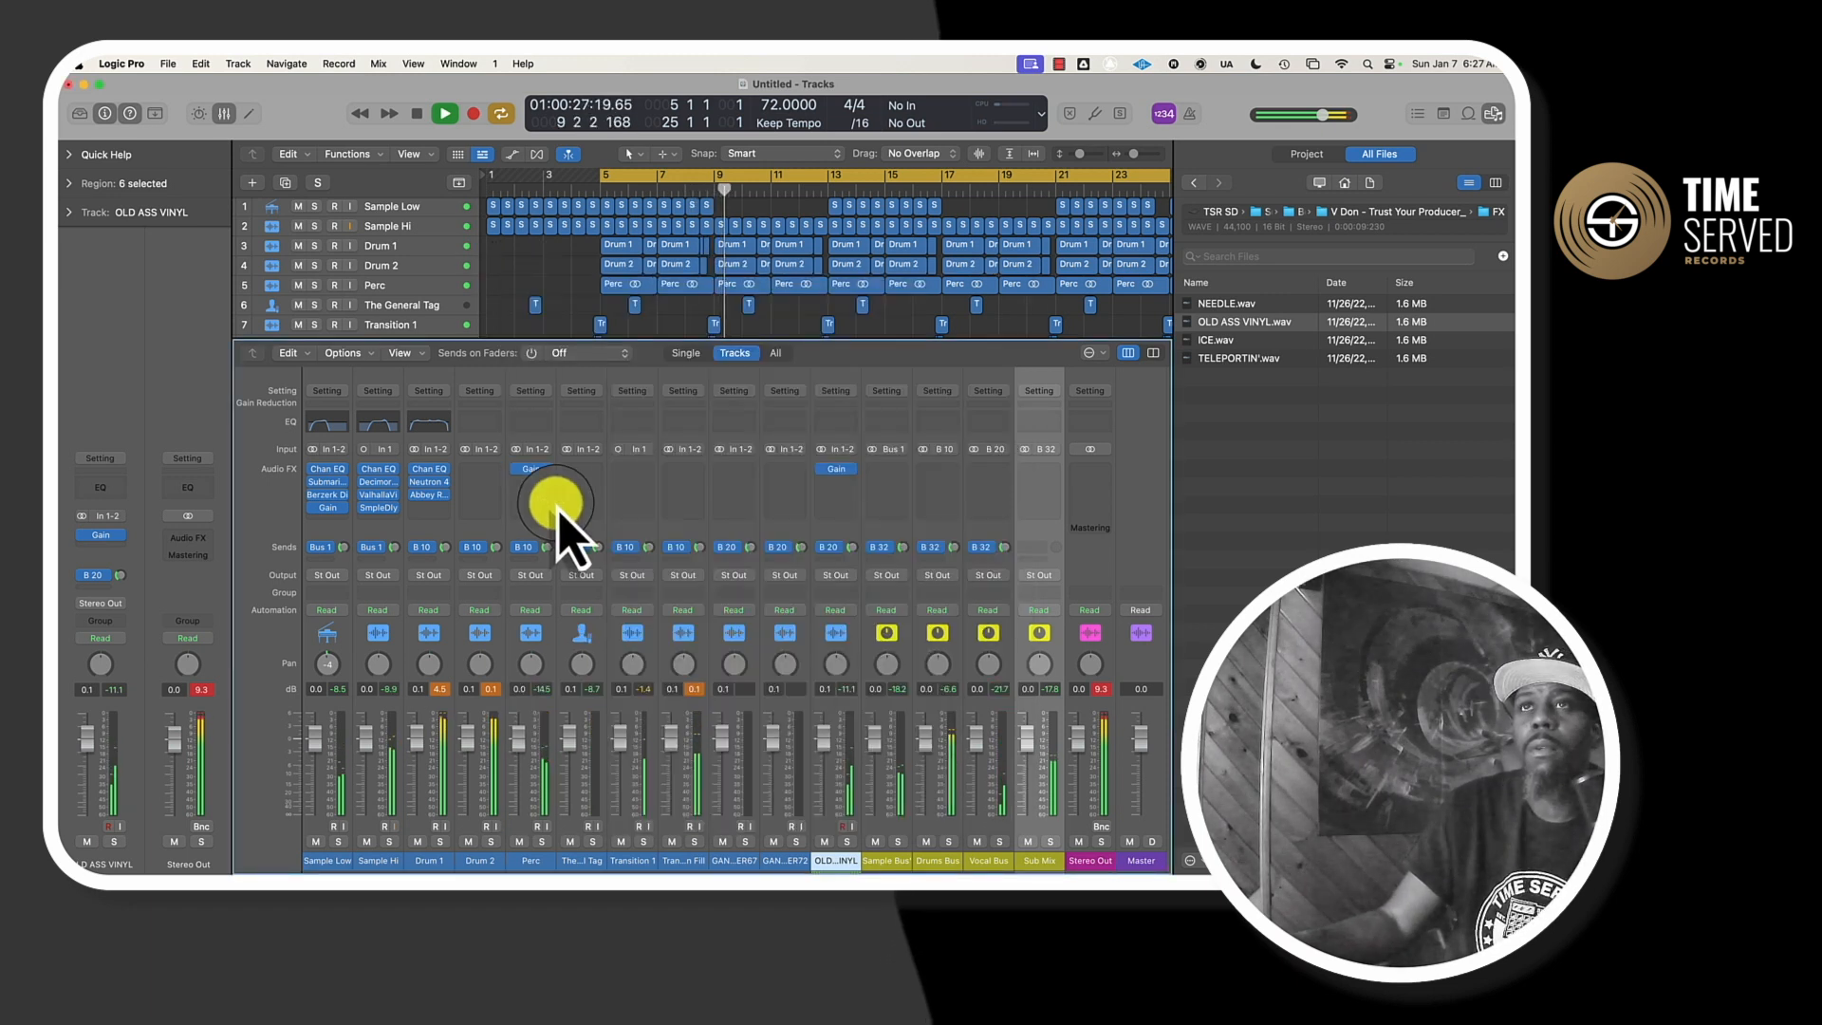
- Move the Gain plug-in from Perc to Drum 2 and set its gain to +4.6 dB during playback
{"action": "left_click_drag", "start_coordinate": [529, 469], "coordinate": [478, 472]}
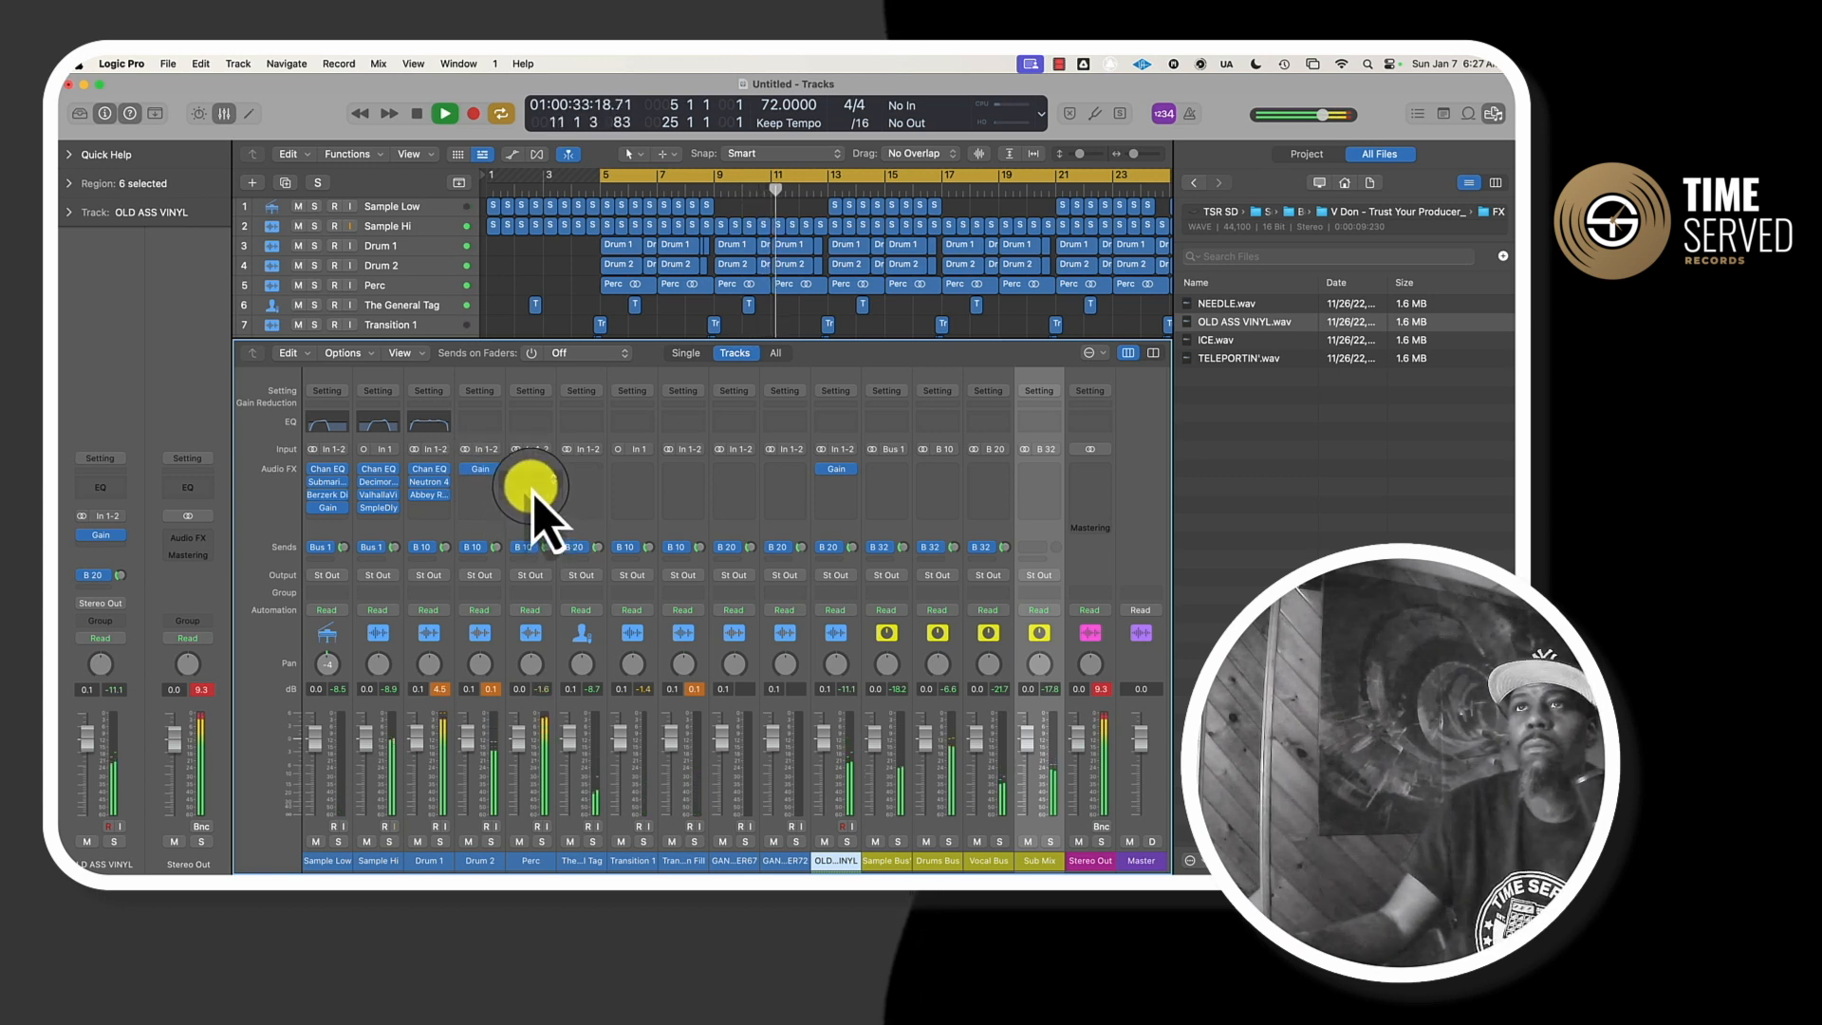
{"action": "left_click", "coordinate": [482, 470]}
{"action": "left_click_drag", "start_coordinate": [556, 413], "coordinate": [556, 377]}
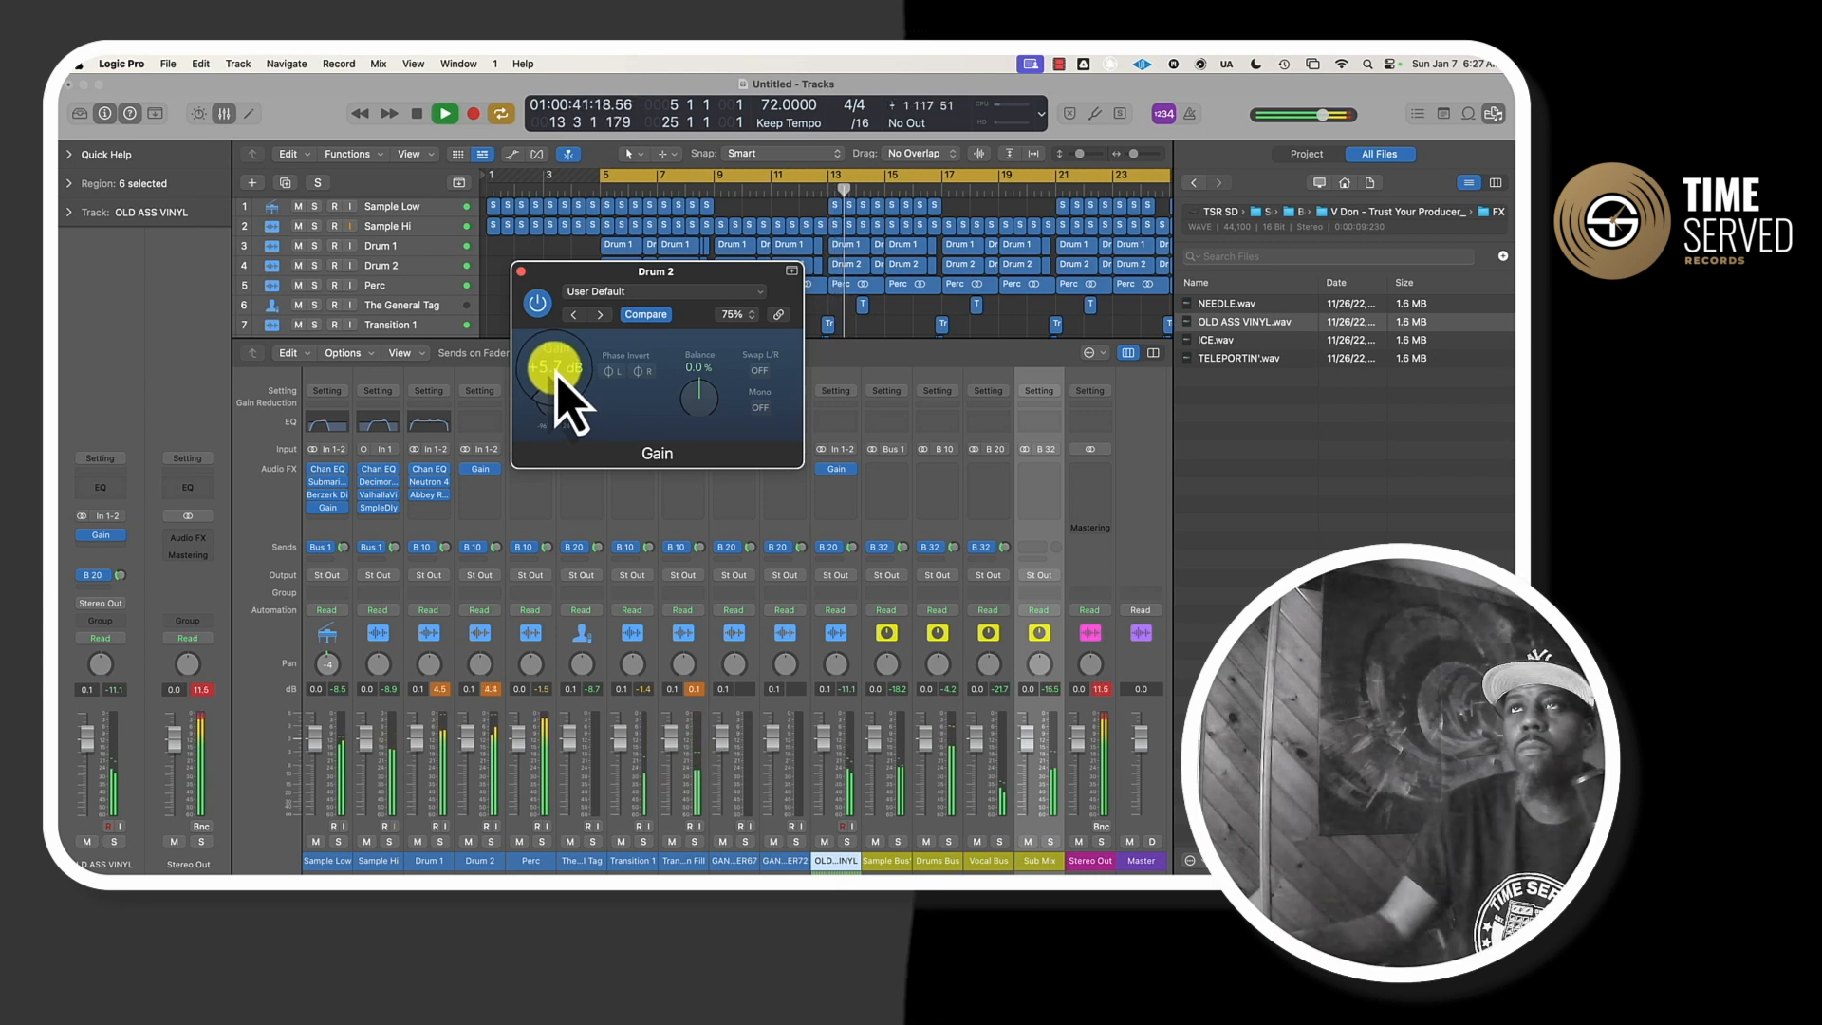
{"action": "left_click_drag", "start_coordinate": [556, 377], "coordinate": [556, 380]}
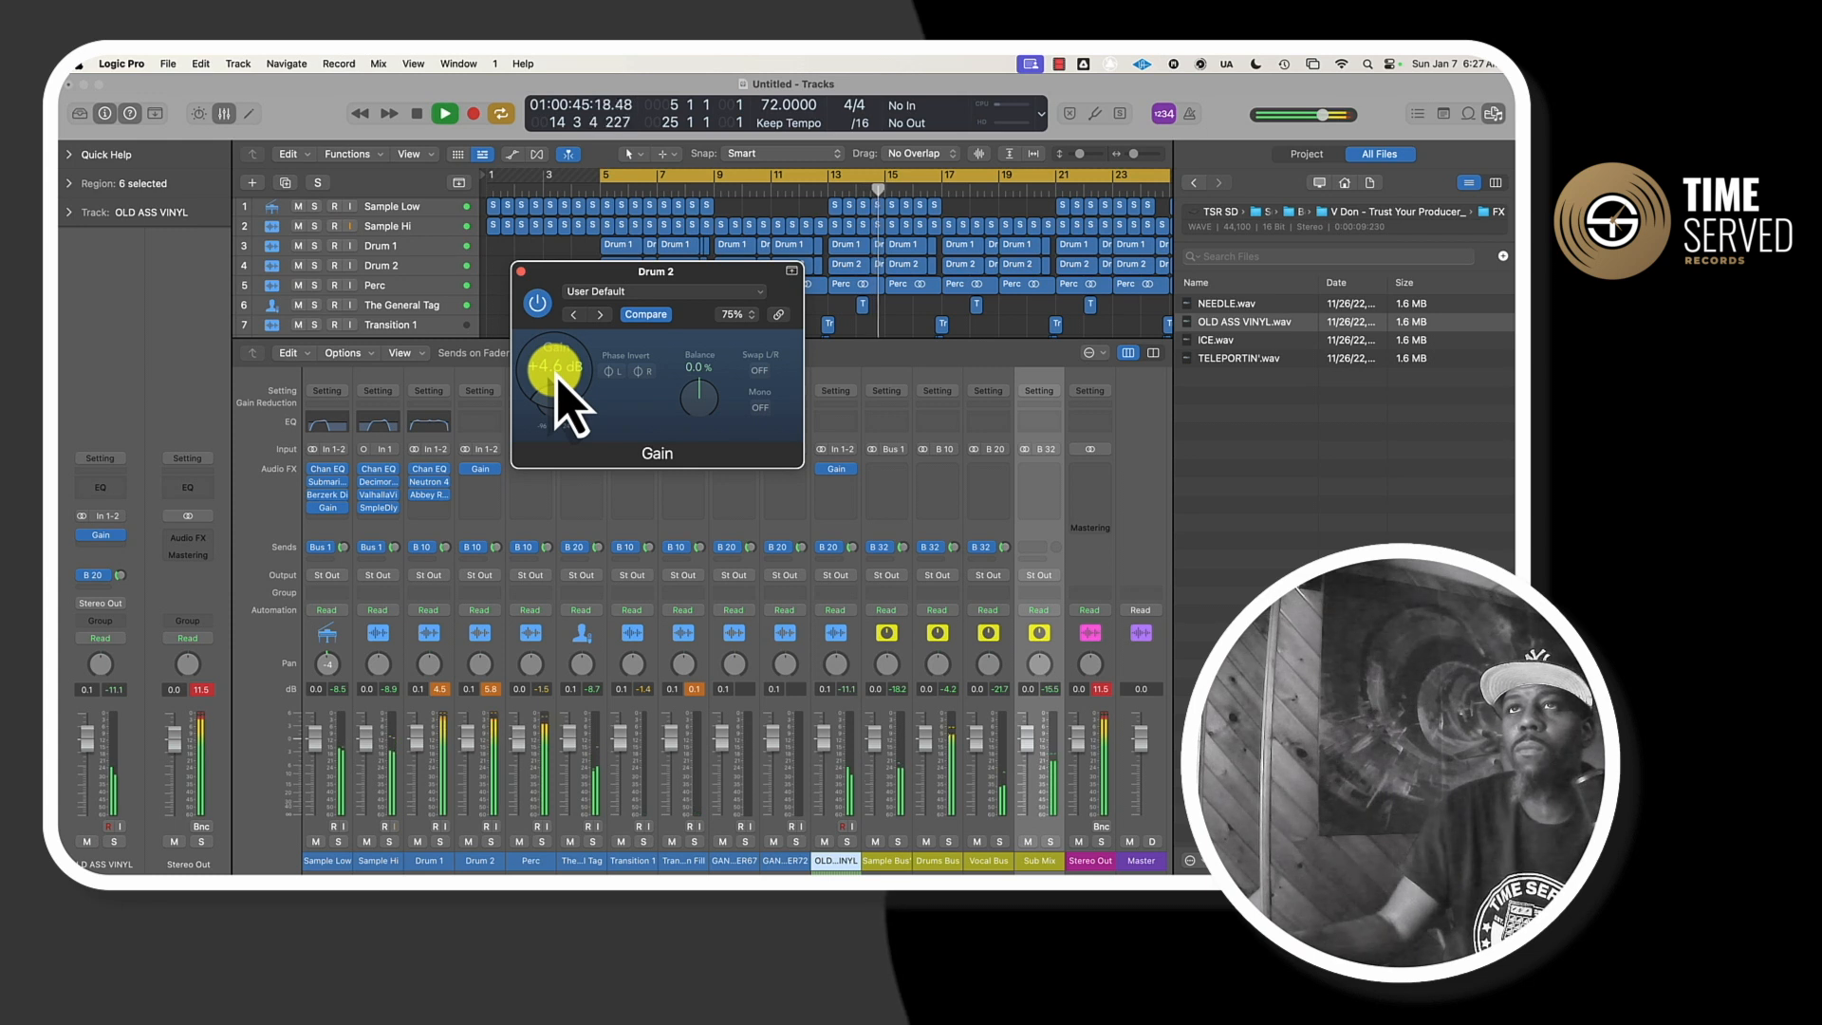
{"action": "left_click", "coordinate": [520, 272]}
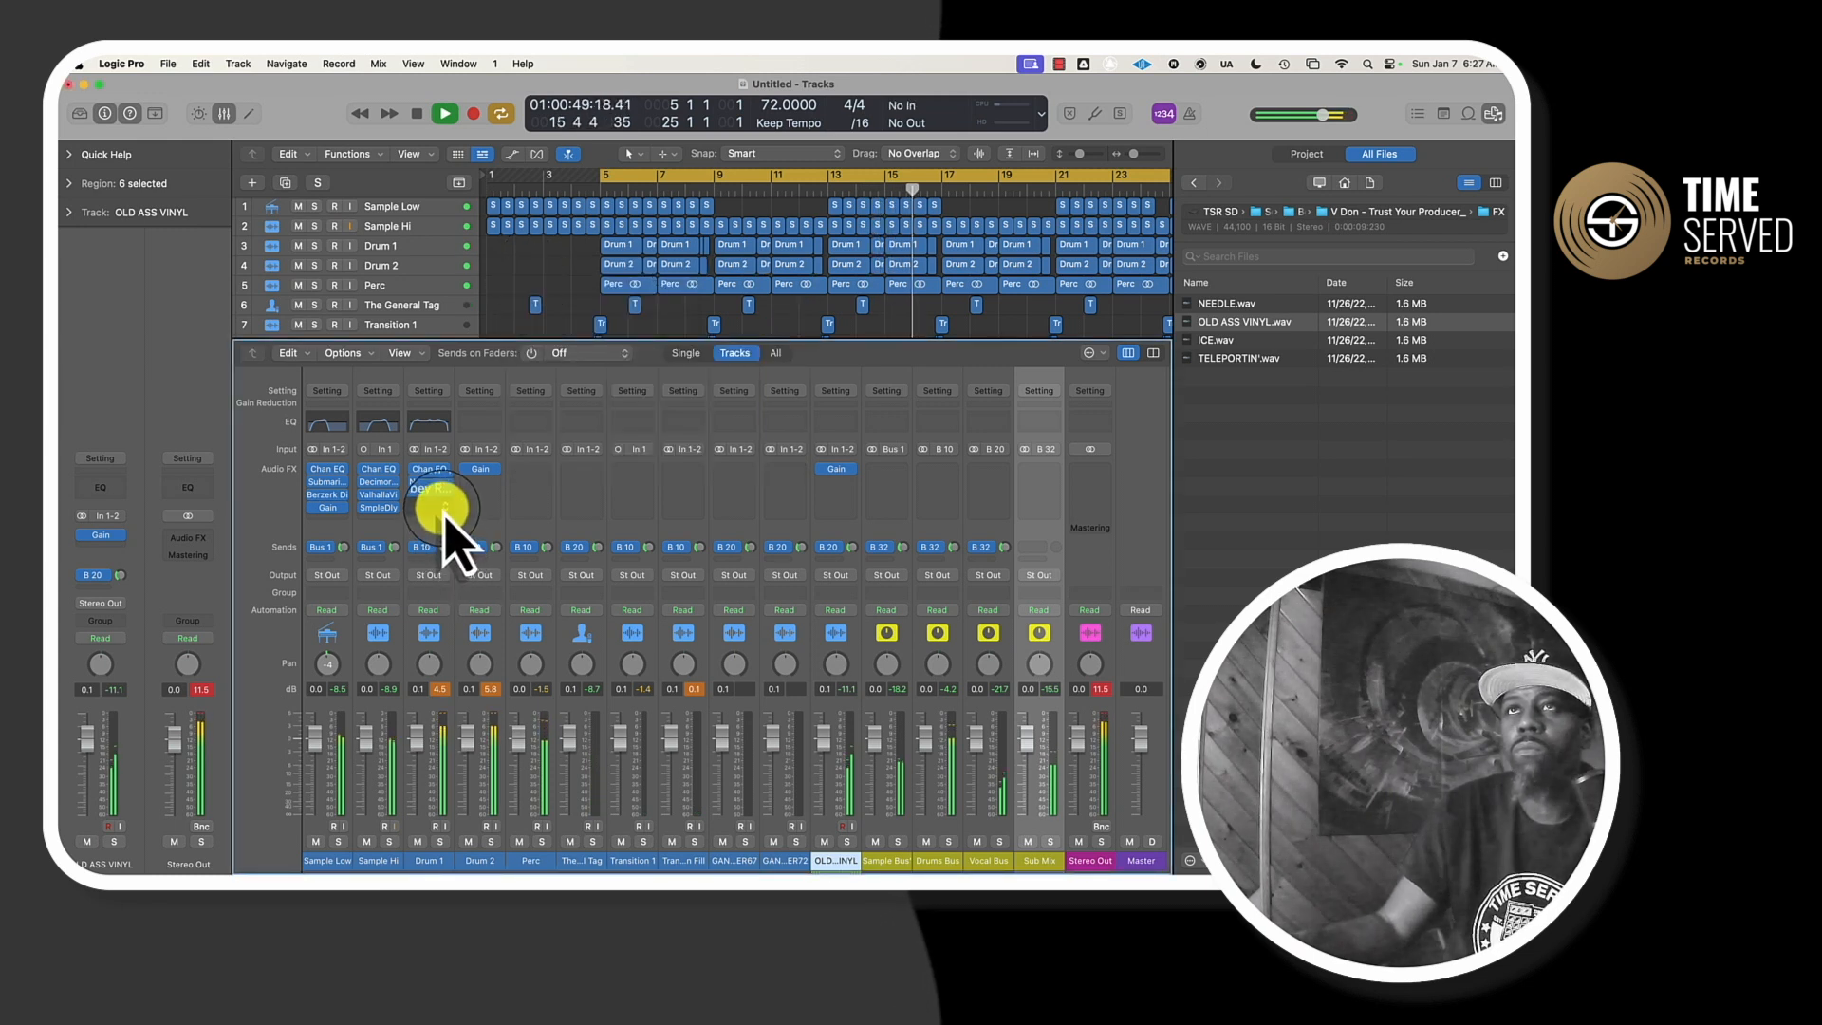
- Insert the Waves Kramer Tape (m) plug-in below Abbey Road Vinyl on Drum 1, close its window and audition the session
{"action": "left_click", "coordinate": [442, 510]}
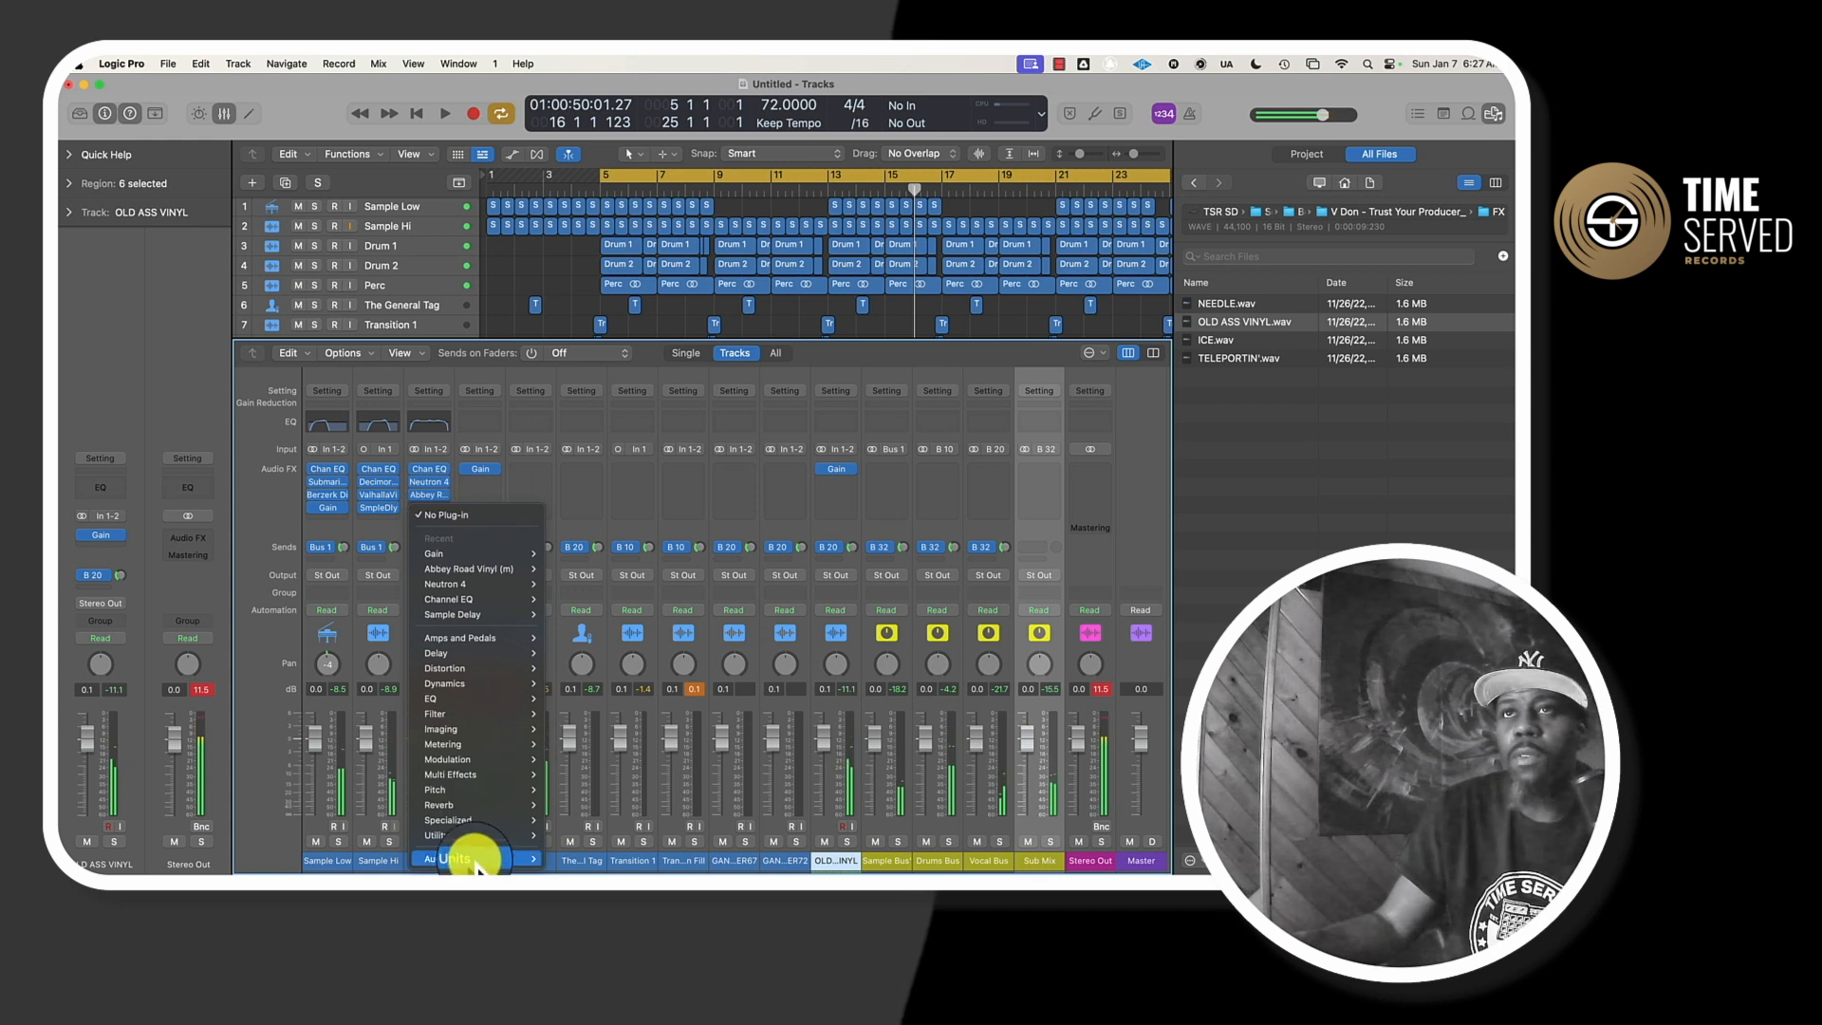
{"action": "mouse_move", "coordinate": [467, 858]}
{"action": "mouse_move", "coordinate": [567, 845]}
{"action": "left_click", "coordinate": [760, 630]}
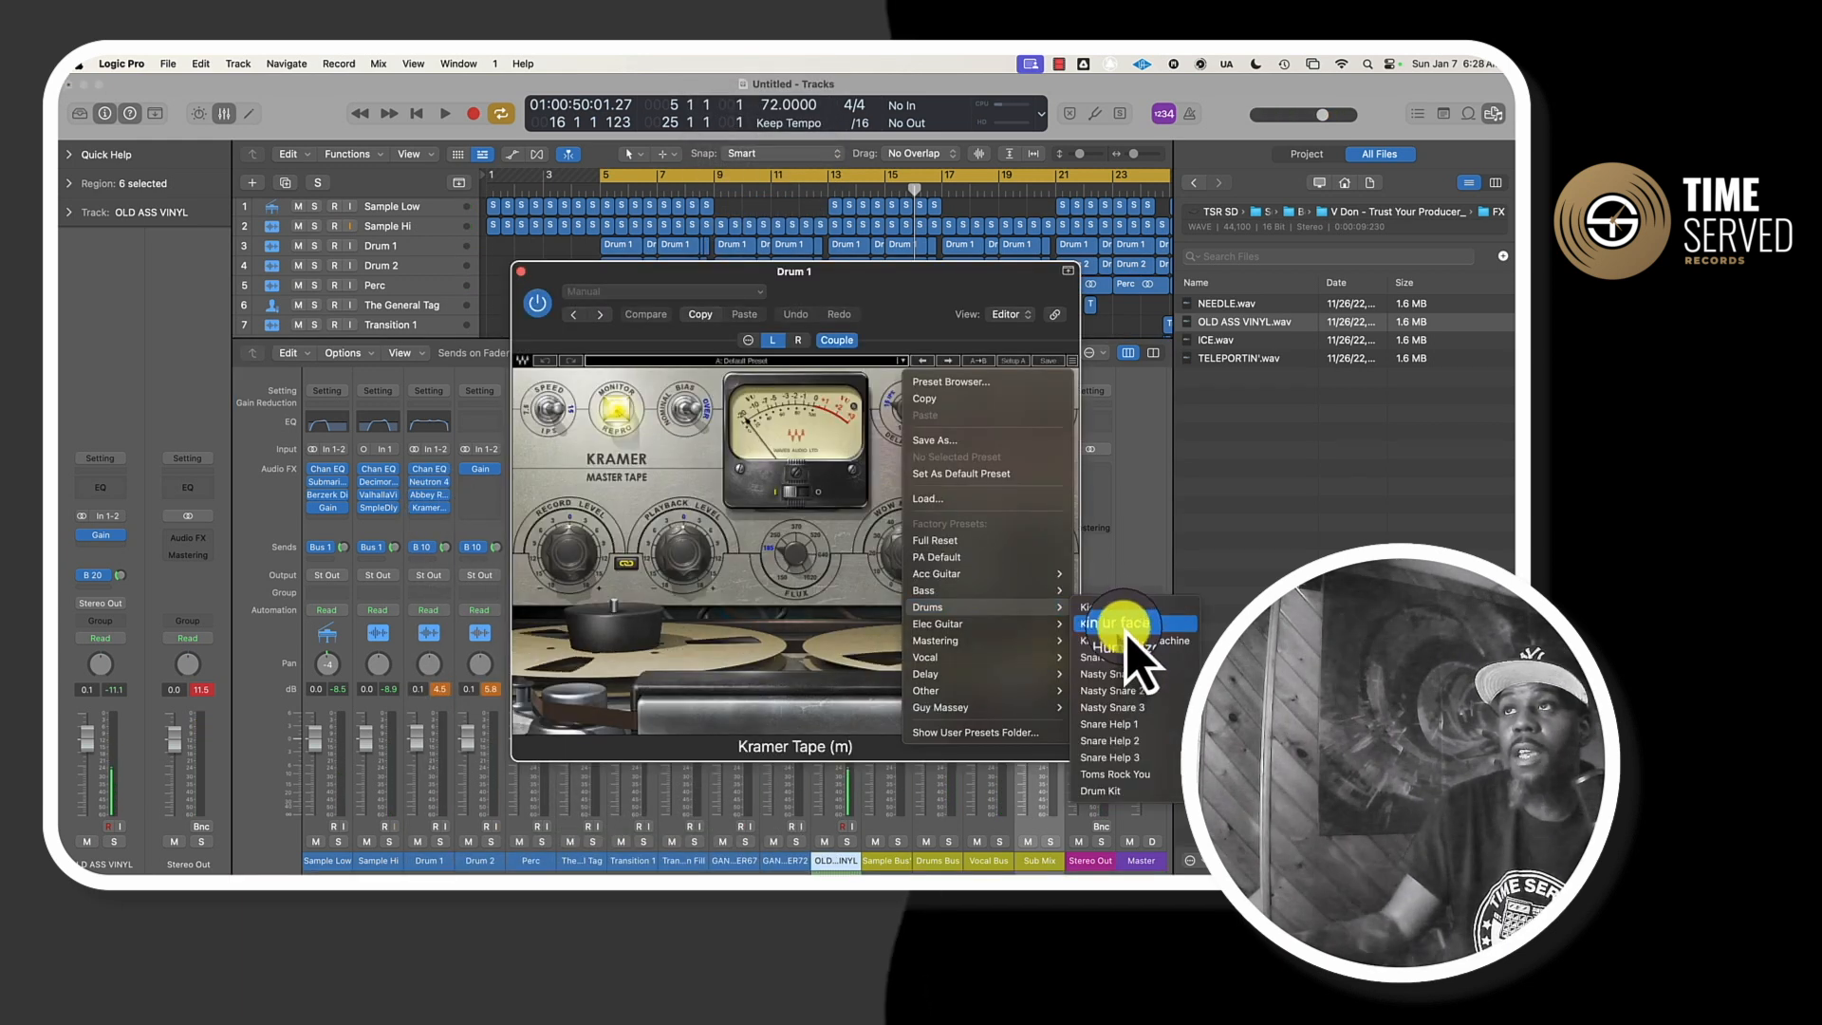
{"action": "left_click", "coordinate": [520, 271]}
{"action": "key", "text": "space"}
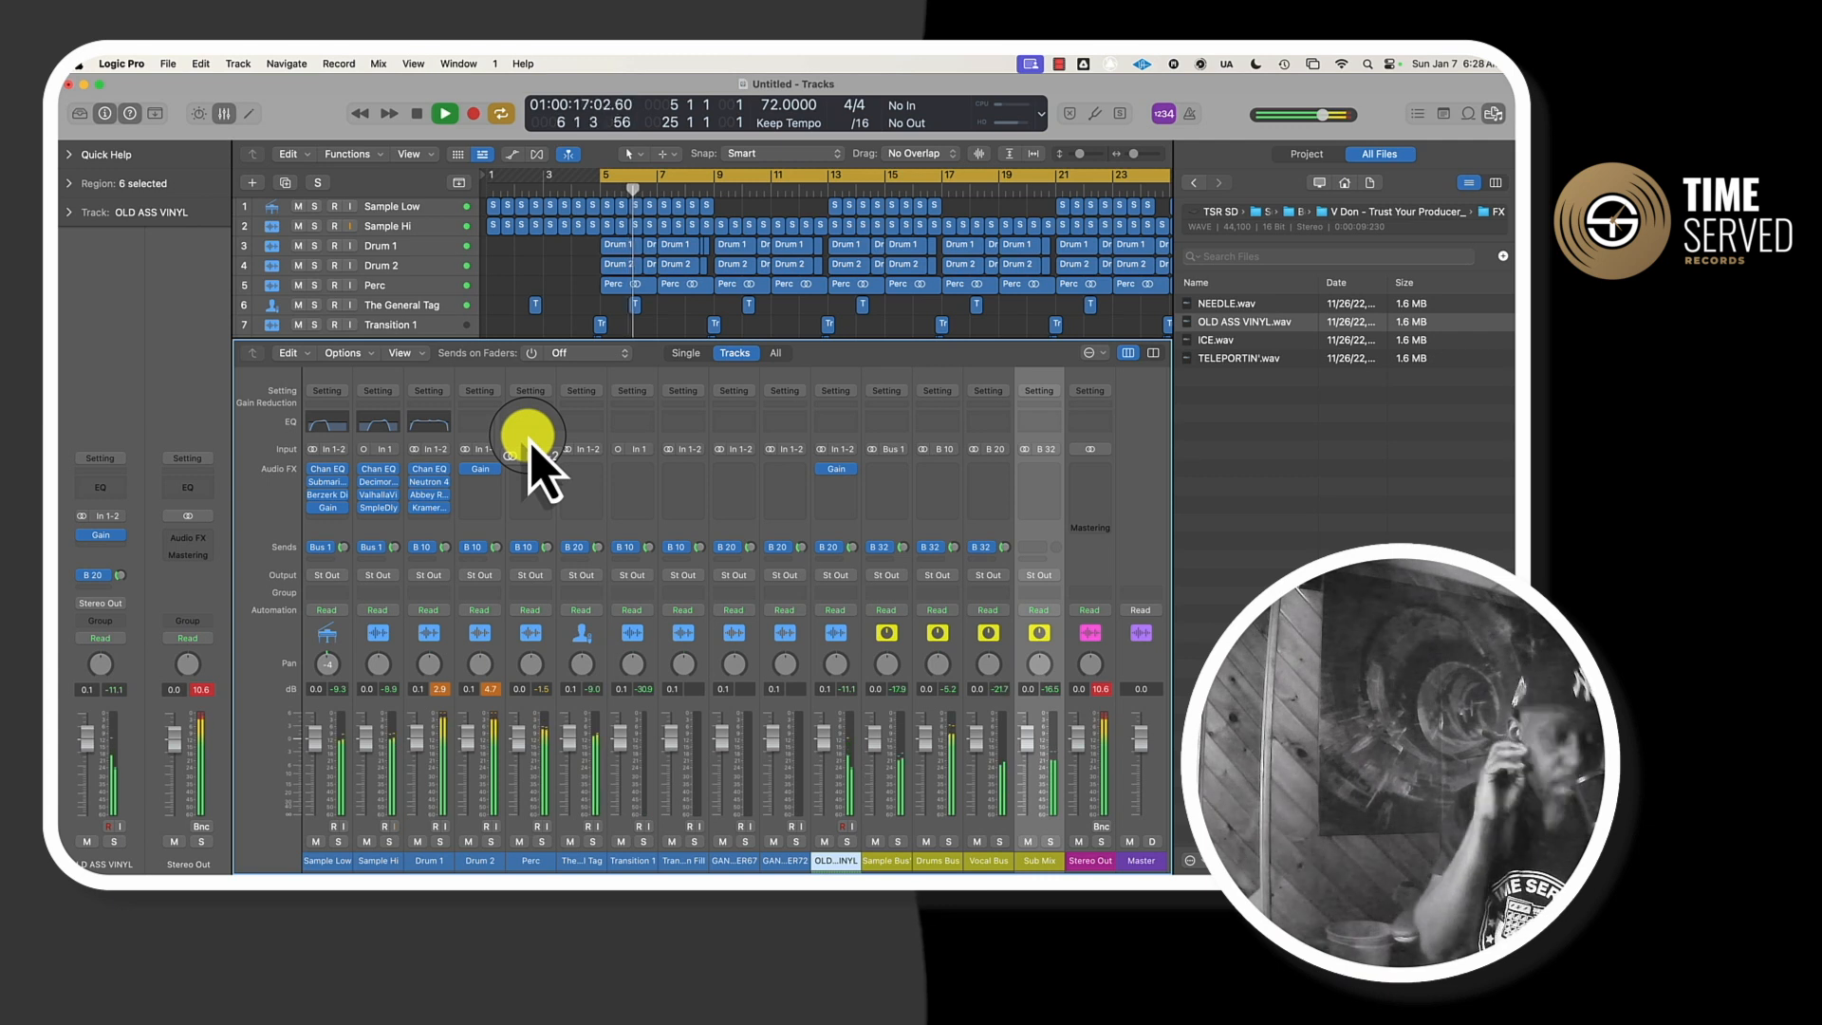
{"action": "left_click_drag", "start_coordinate": [530, 442], "coordinate": [479, 495]}
{"action": "key", "text": "space"}
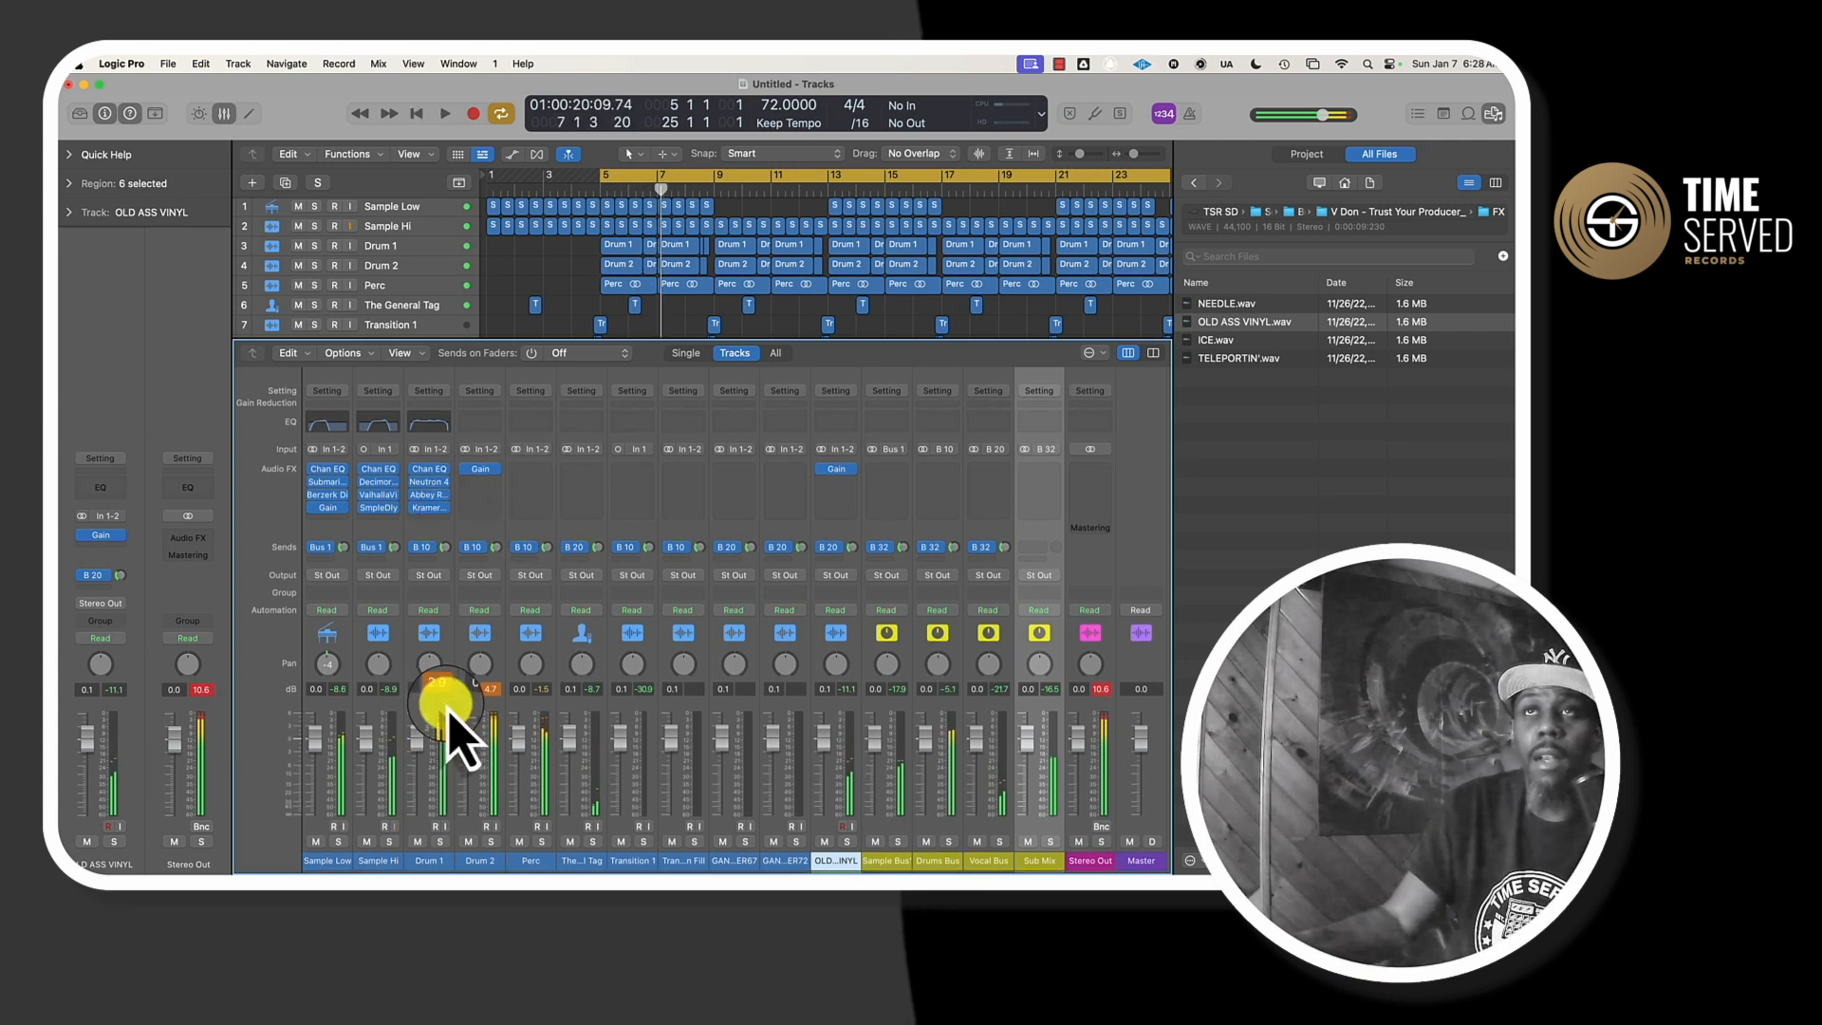
- Insert the Waves Smack Attack (m) plug-in below Kramer Tape on the Drum 1 channel
{"action": "left_click", "coordinate": [429, 519]}
{"action": "mouse_move", "coordinate": [486, 860]}
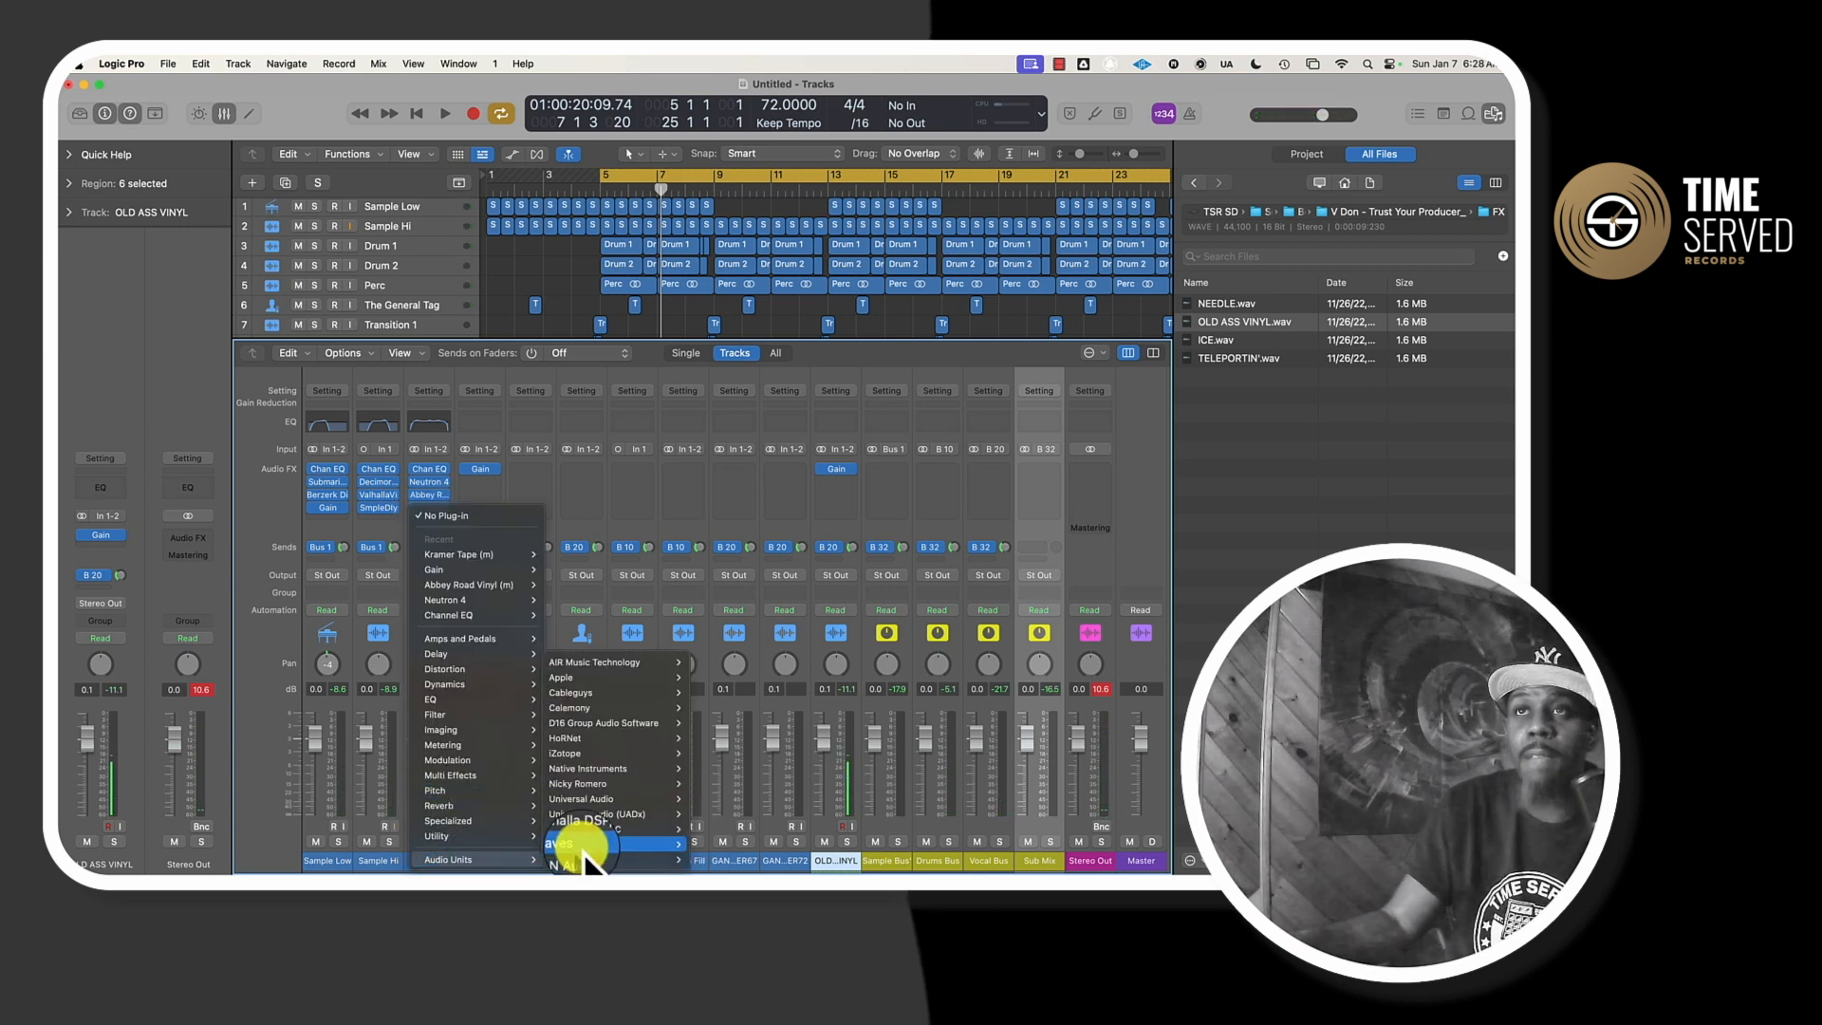
{"action": "mouse_move", "coordinate": [583, 847]}
{"action": "scroll", "coordinate": [749, 833], "scroll_direction": "down", "scroll_amount": 20}
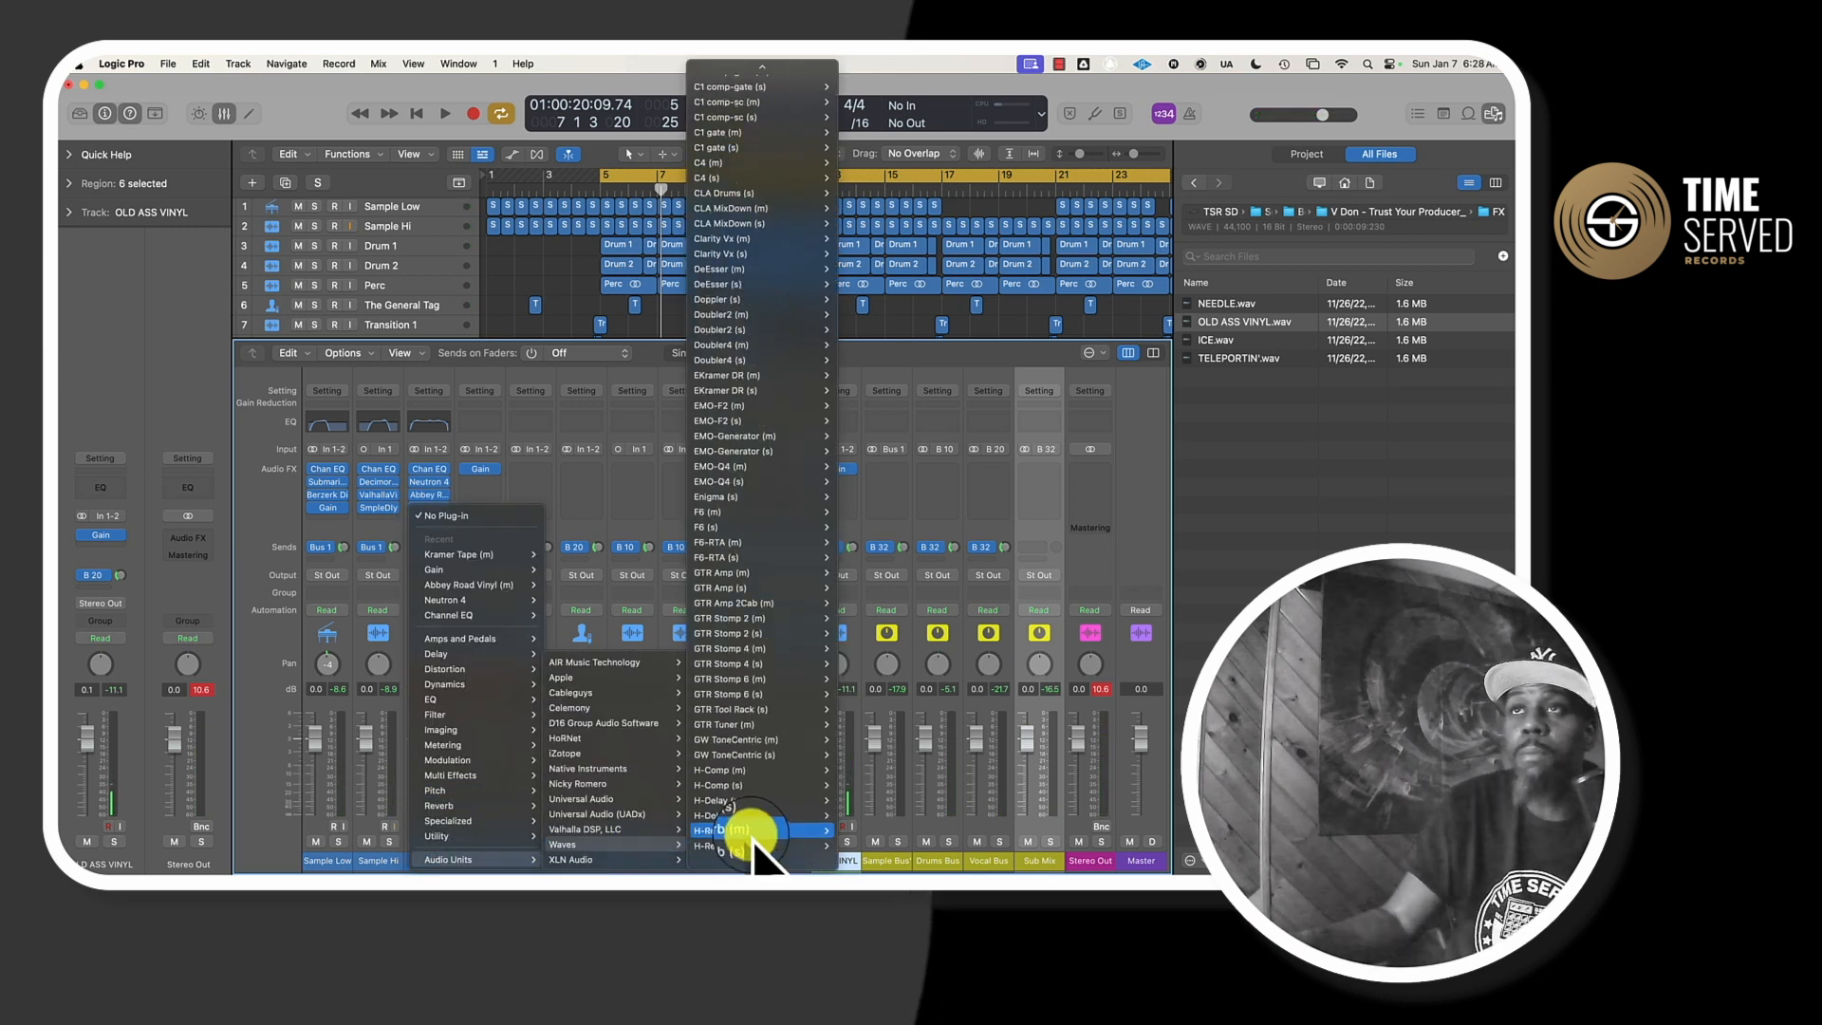
{"action": "left_click", "coordinate": [755, 836]}
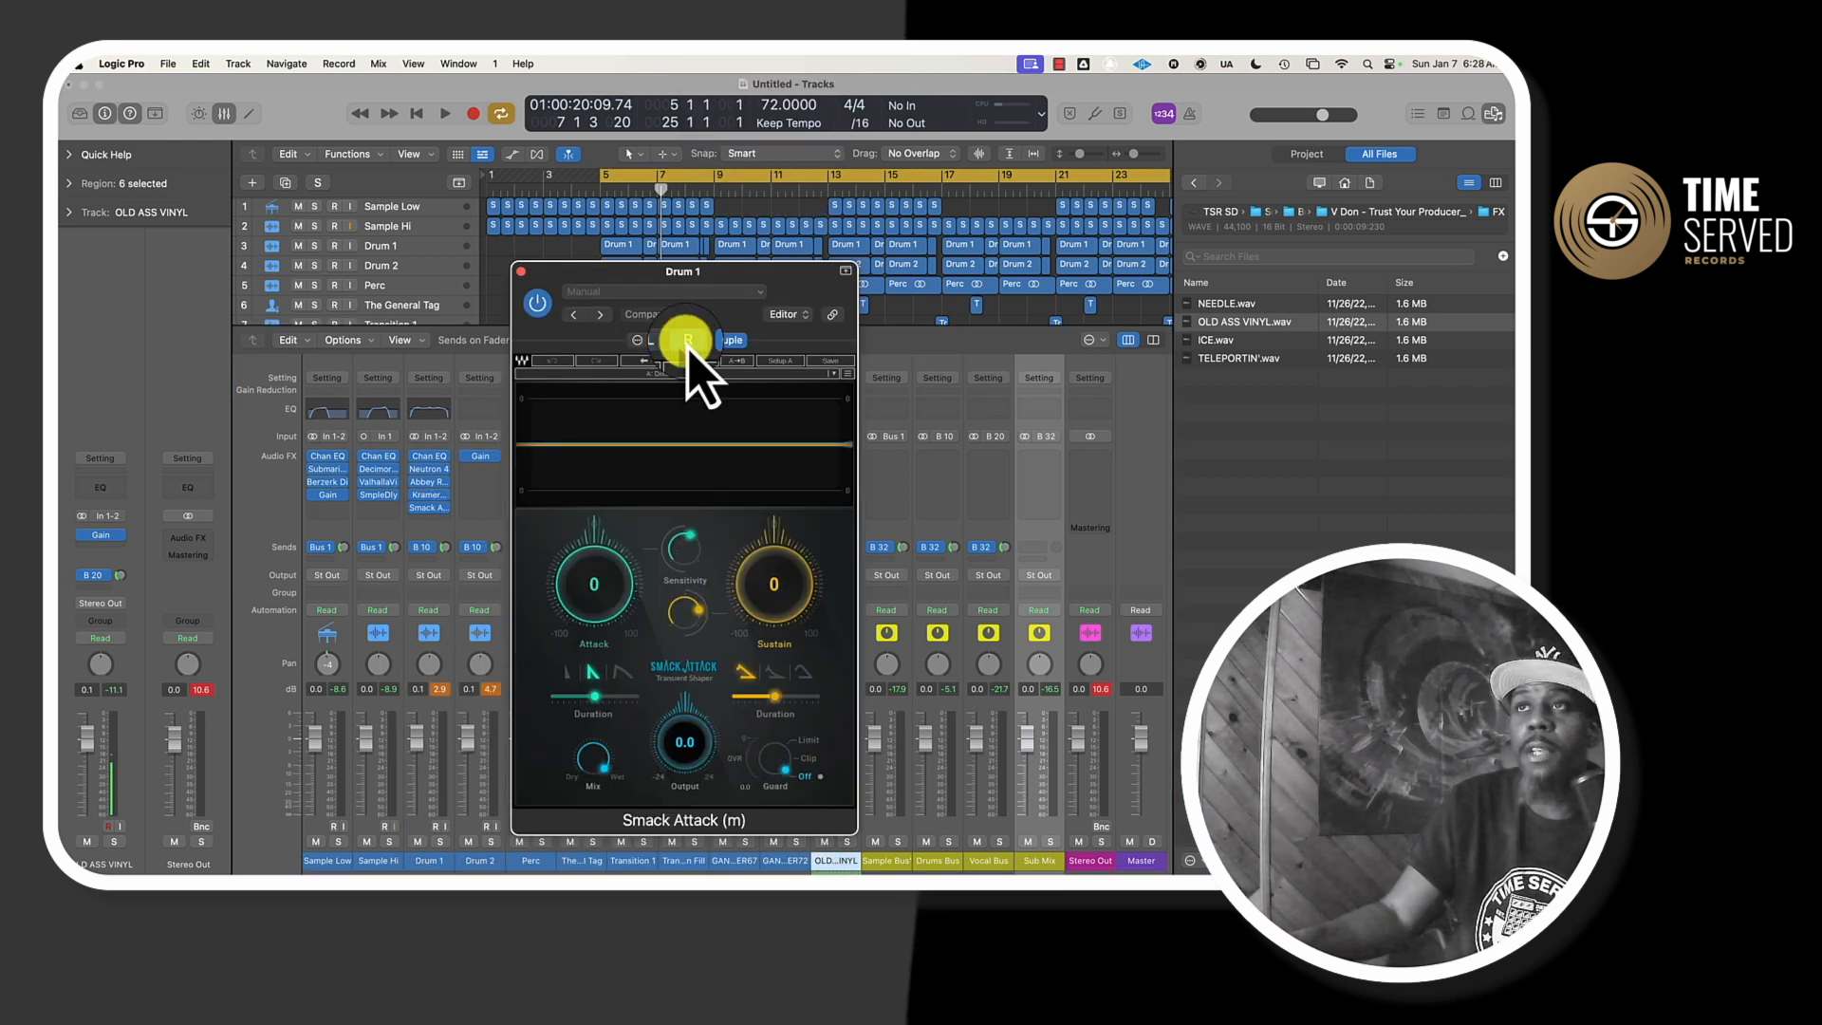
- Set Smack Attack's Guard to Clip, close the plug-in and play the session to hear Drum 1
{"action": "left_click", "coordinate": [809, 759]}
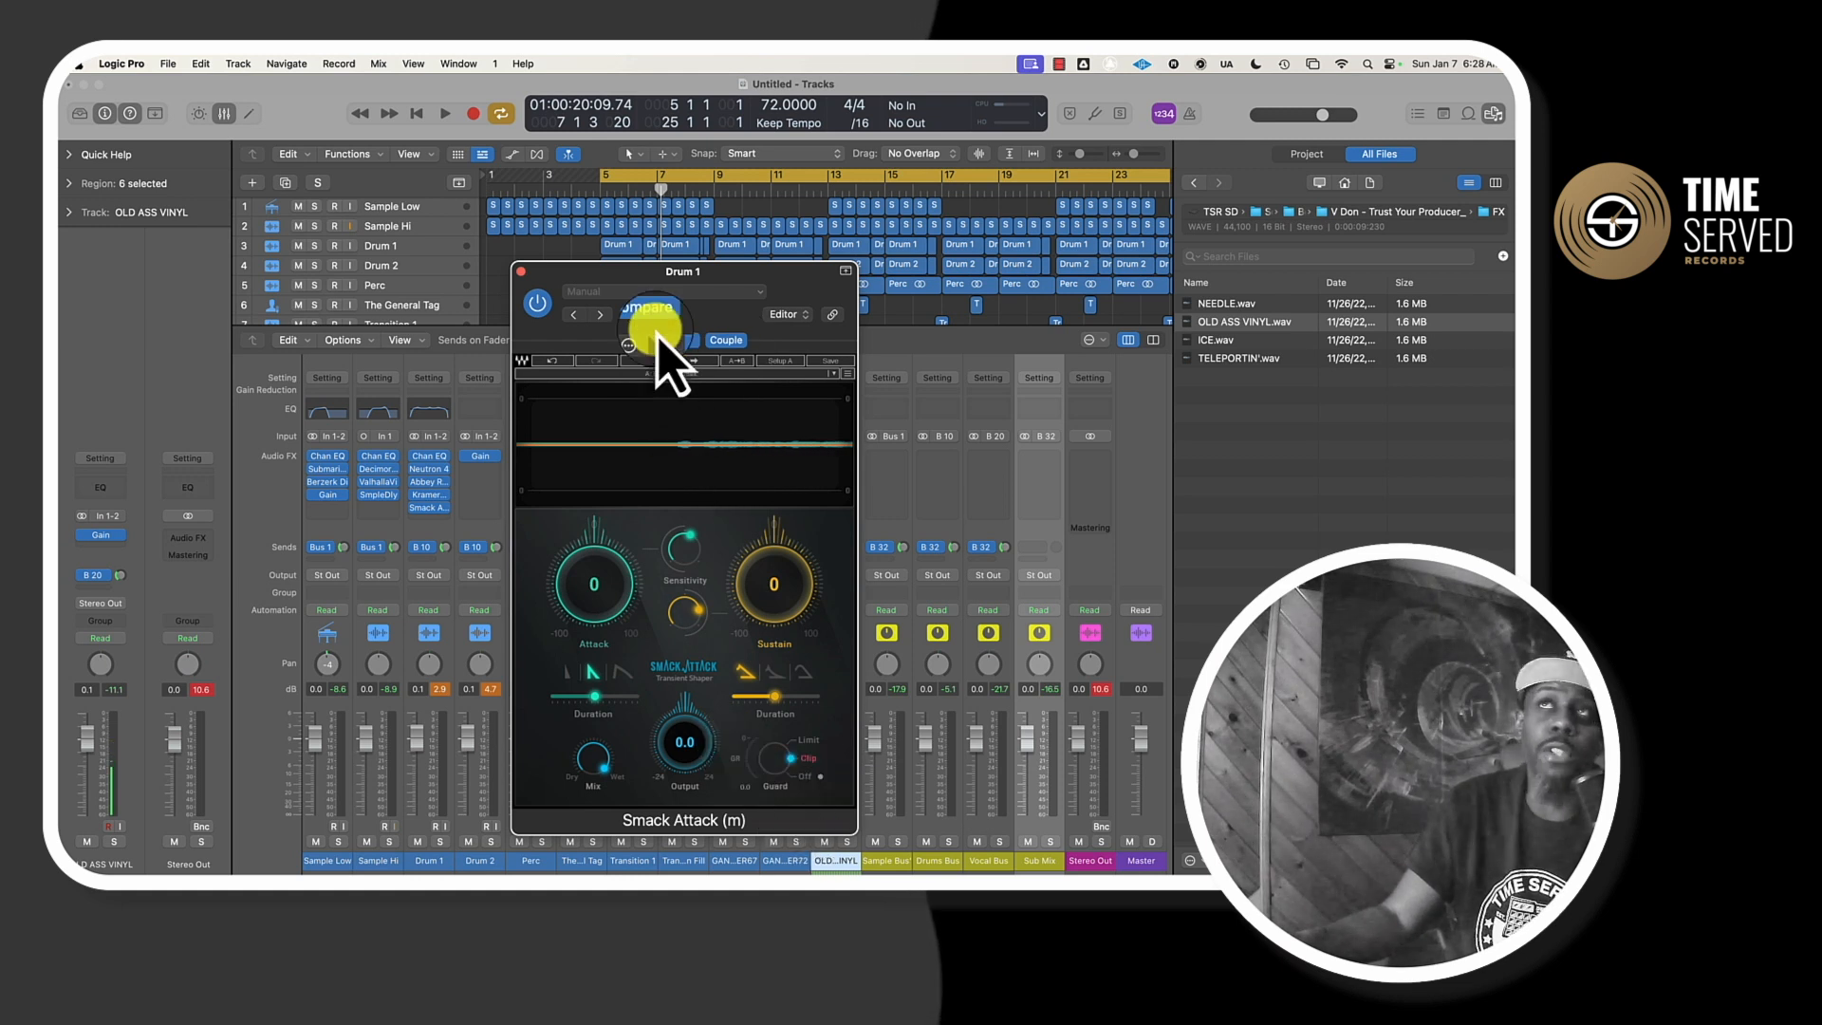
{"action": "left_click", "coordinate": [520, 272]}
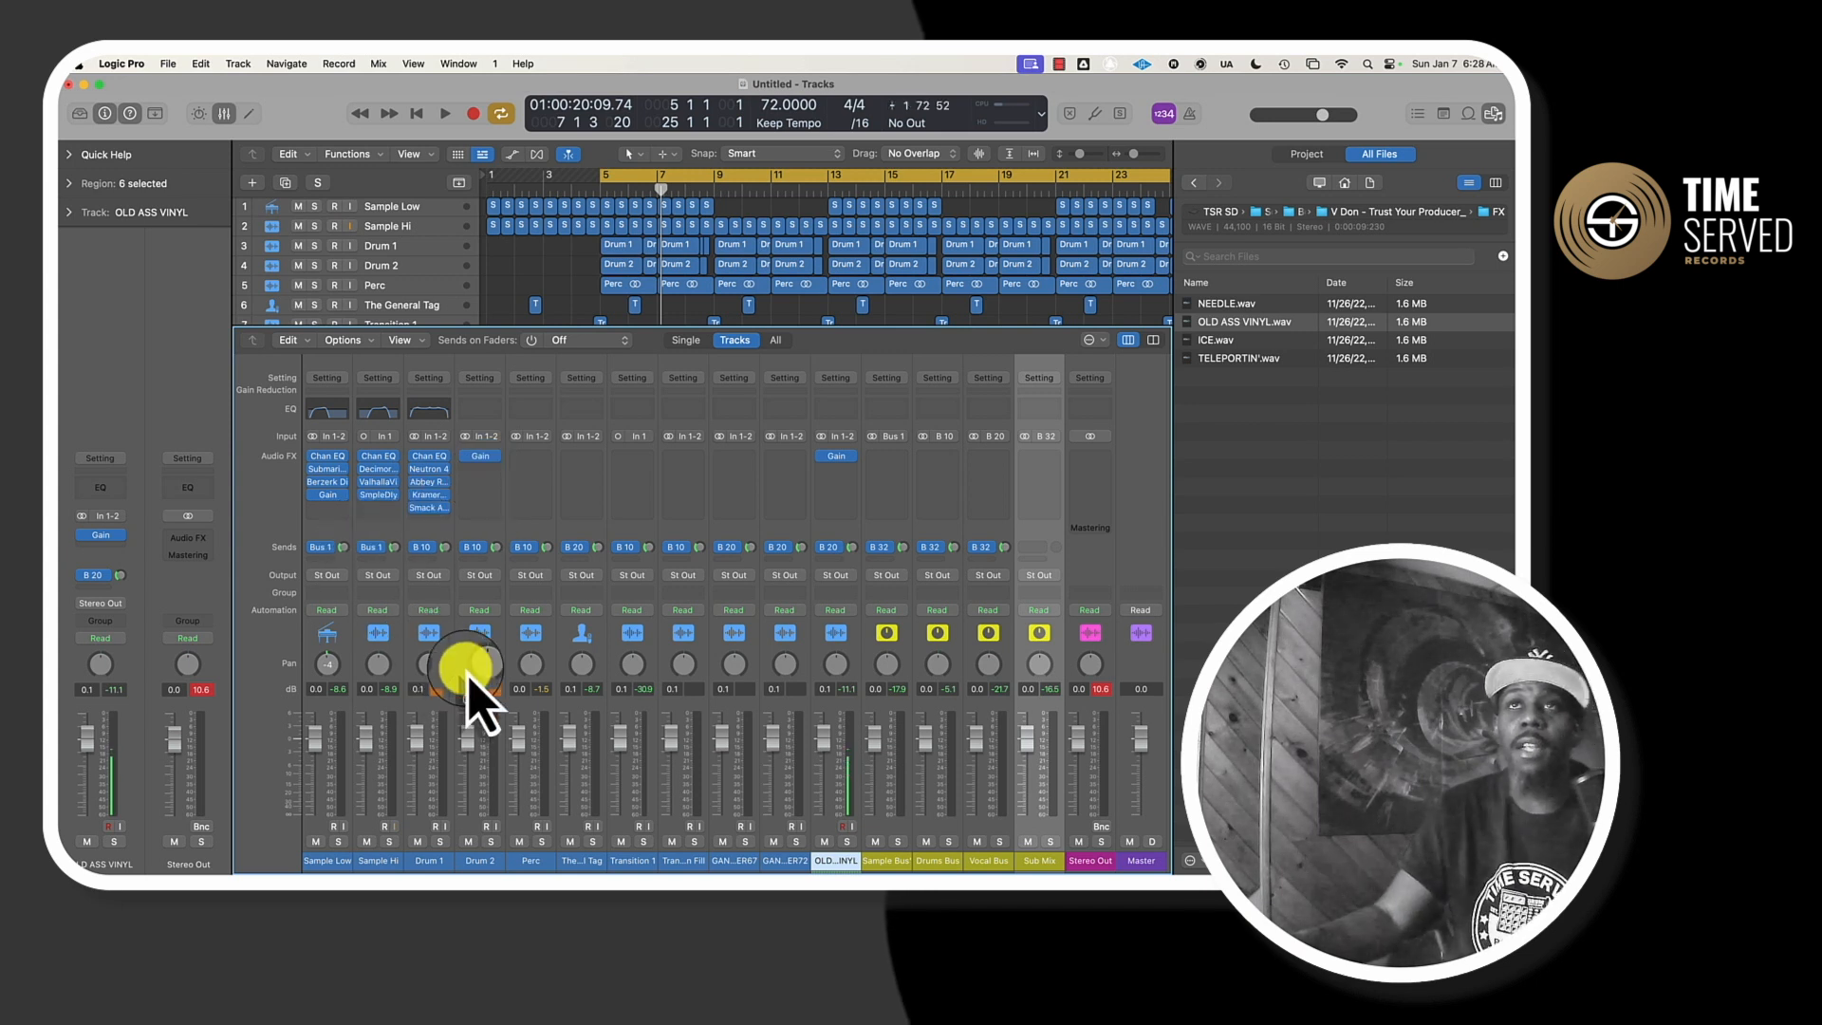
{"action": "key", "text": "space"}
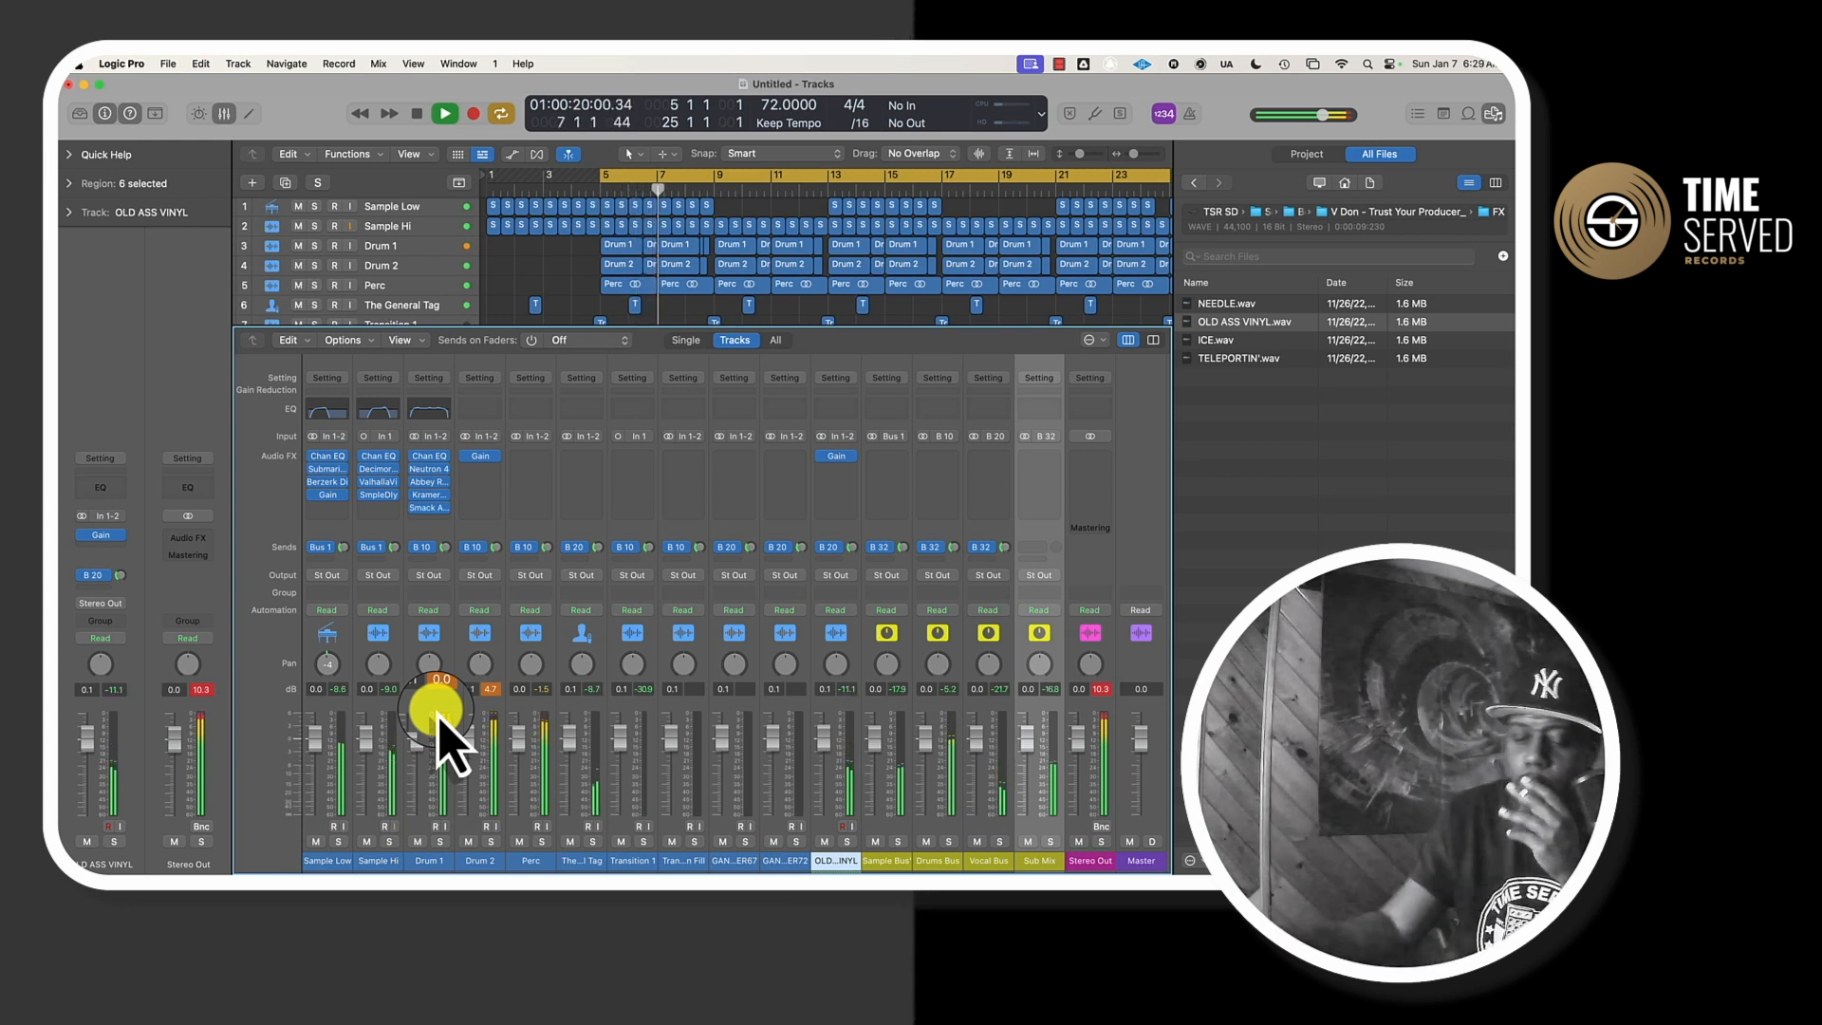
{"action": "key", "text": "space"}
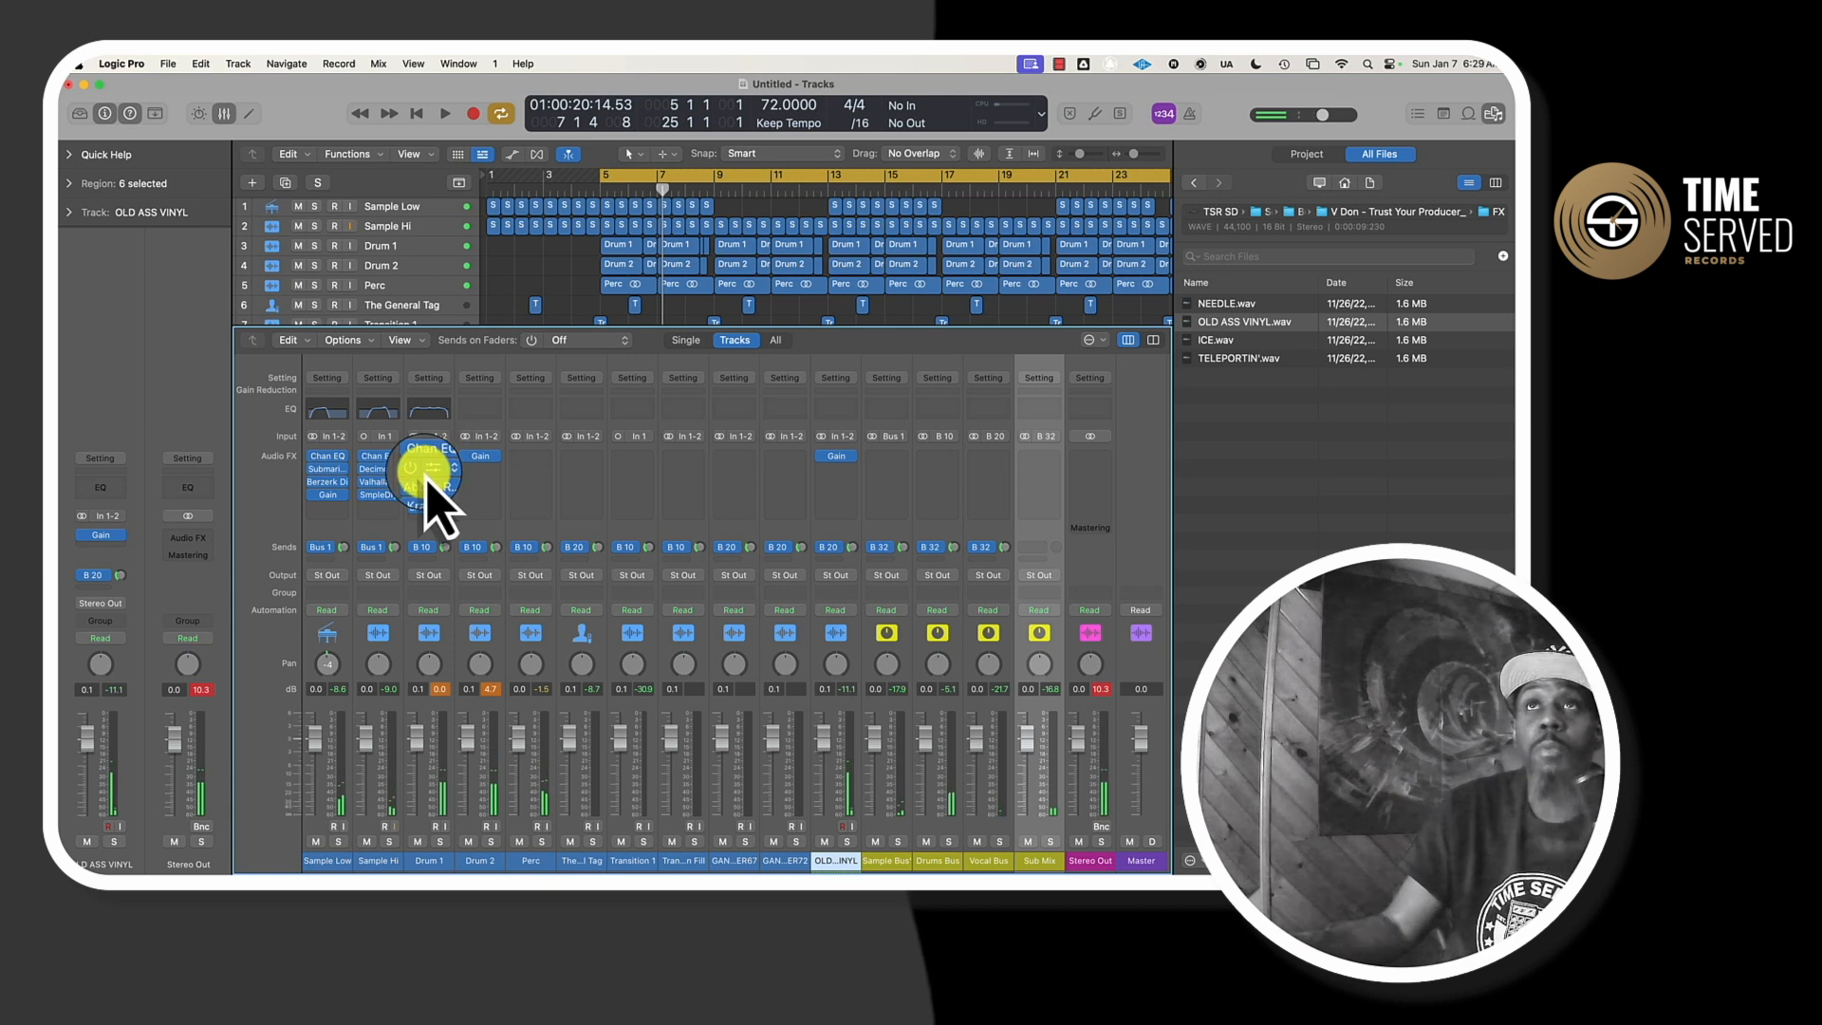
- Copy Neutron 4, Abbey Road Vinyl, Kramer Tape and Smack Attack from Drum 1 to Drum 2, play the session and deselect the regions
{"action": "left_click_drag", "start_coordinate": [429, 479], "coordinate": [476, 488]}
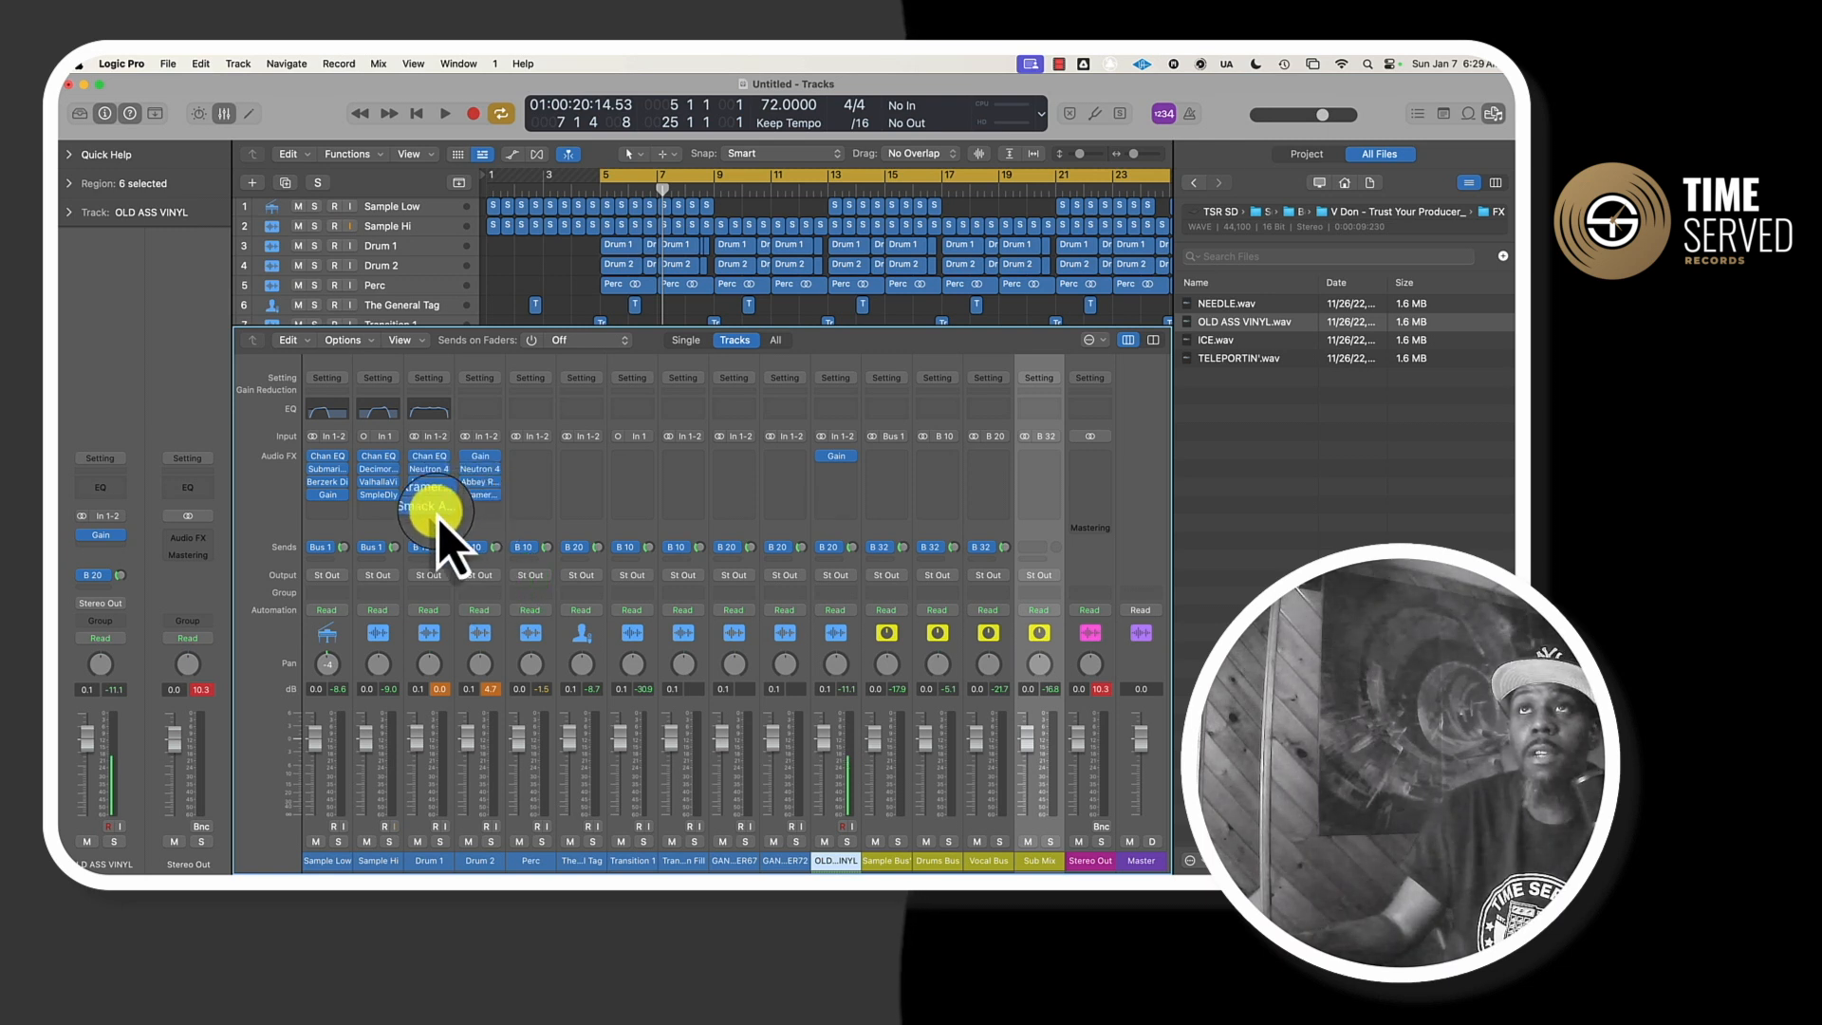
{"action": "key", "text": "space"}
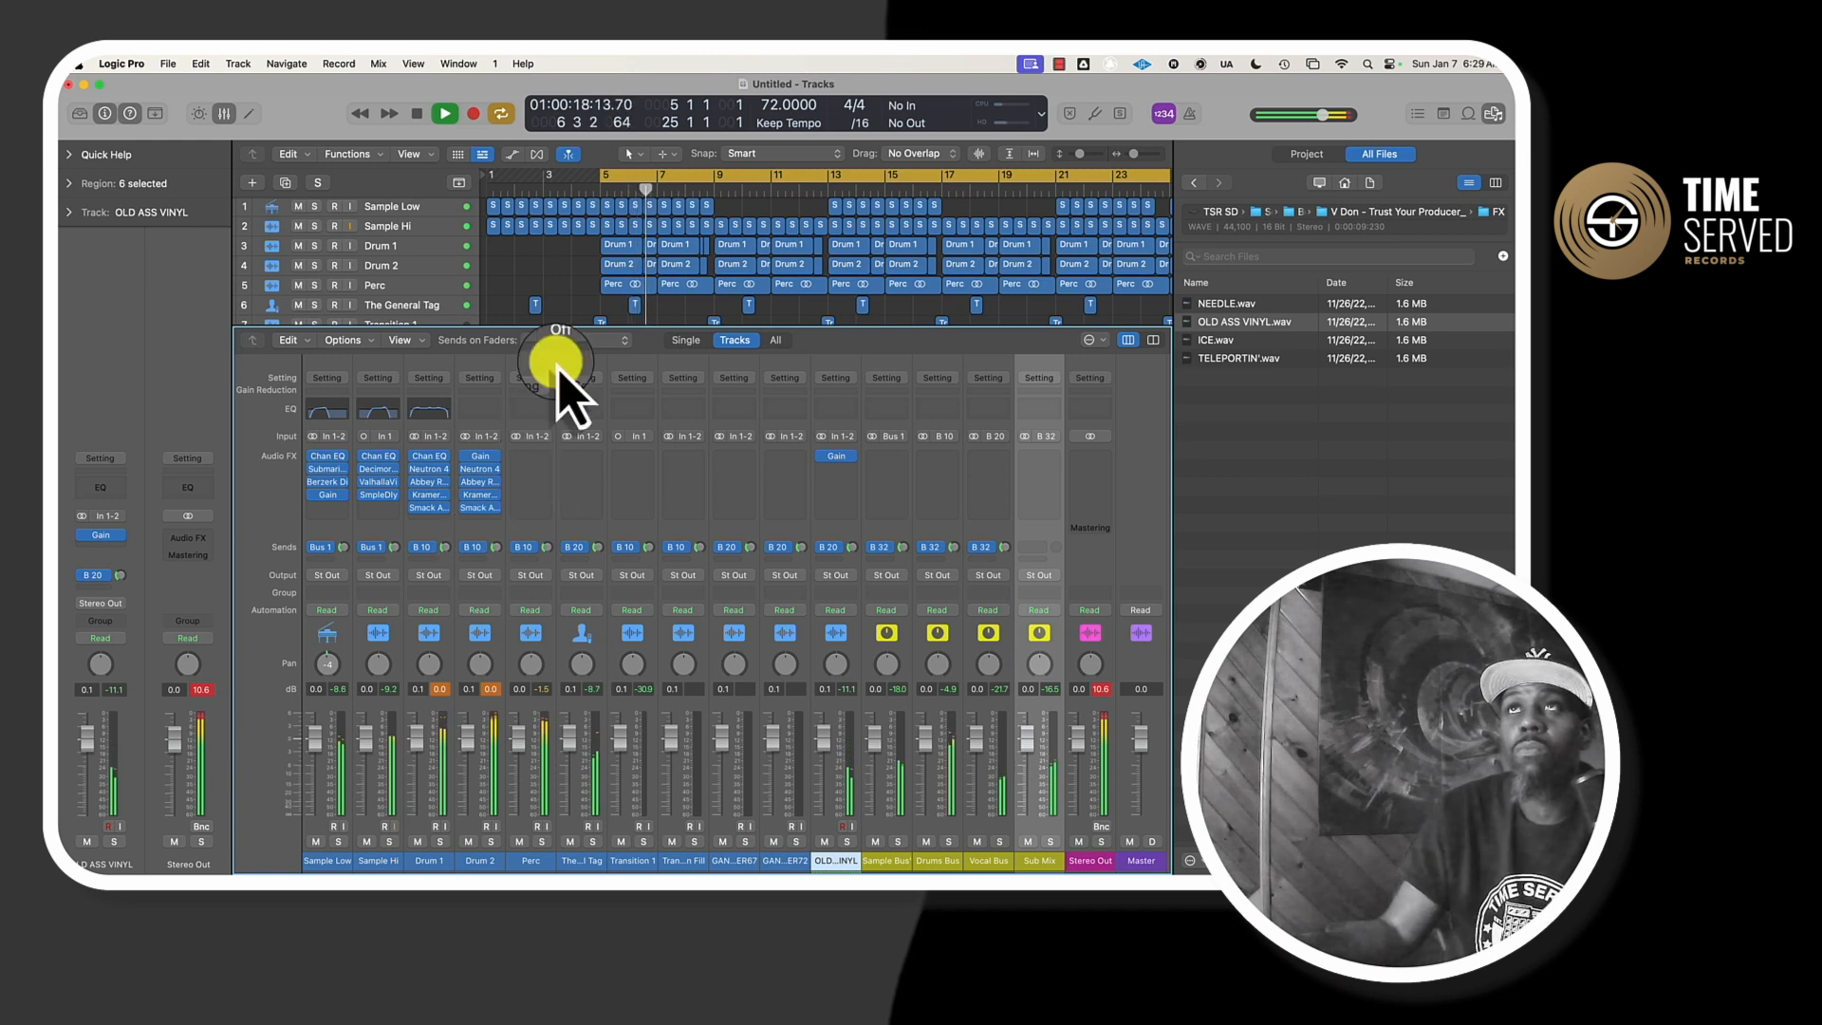
{"action": "left_click", "coordinate": [565, 286]}
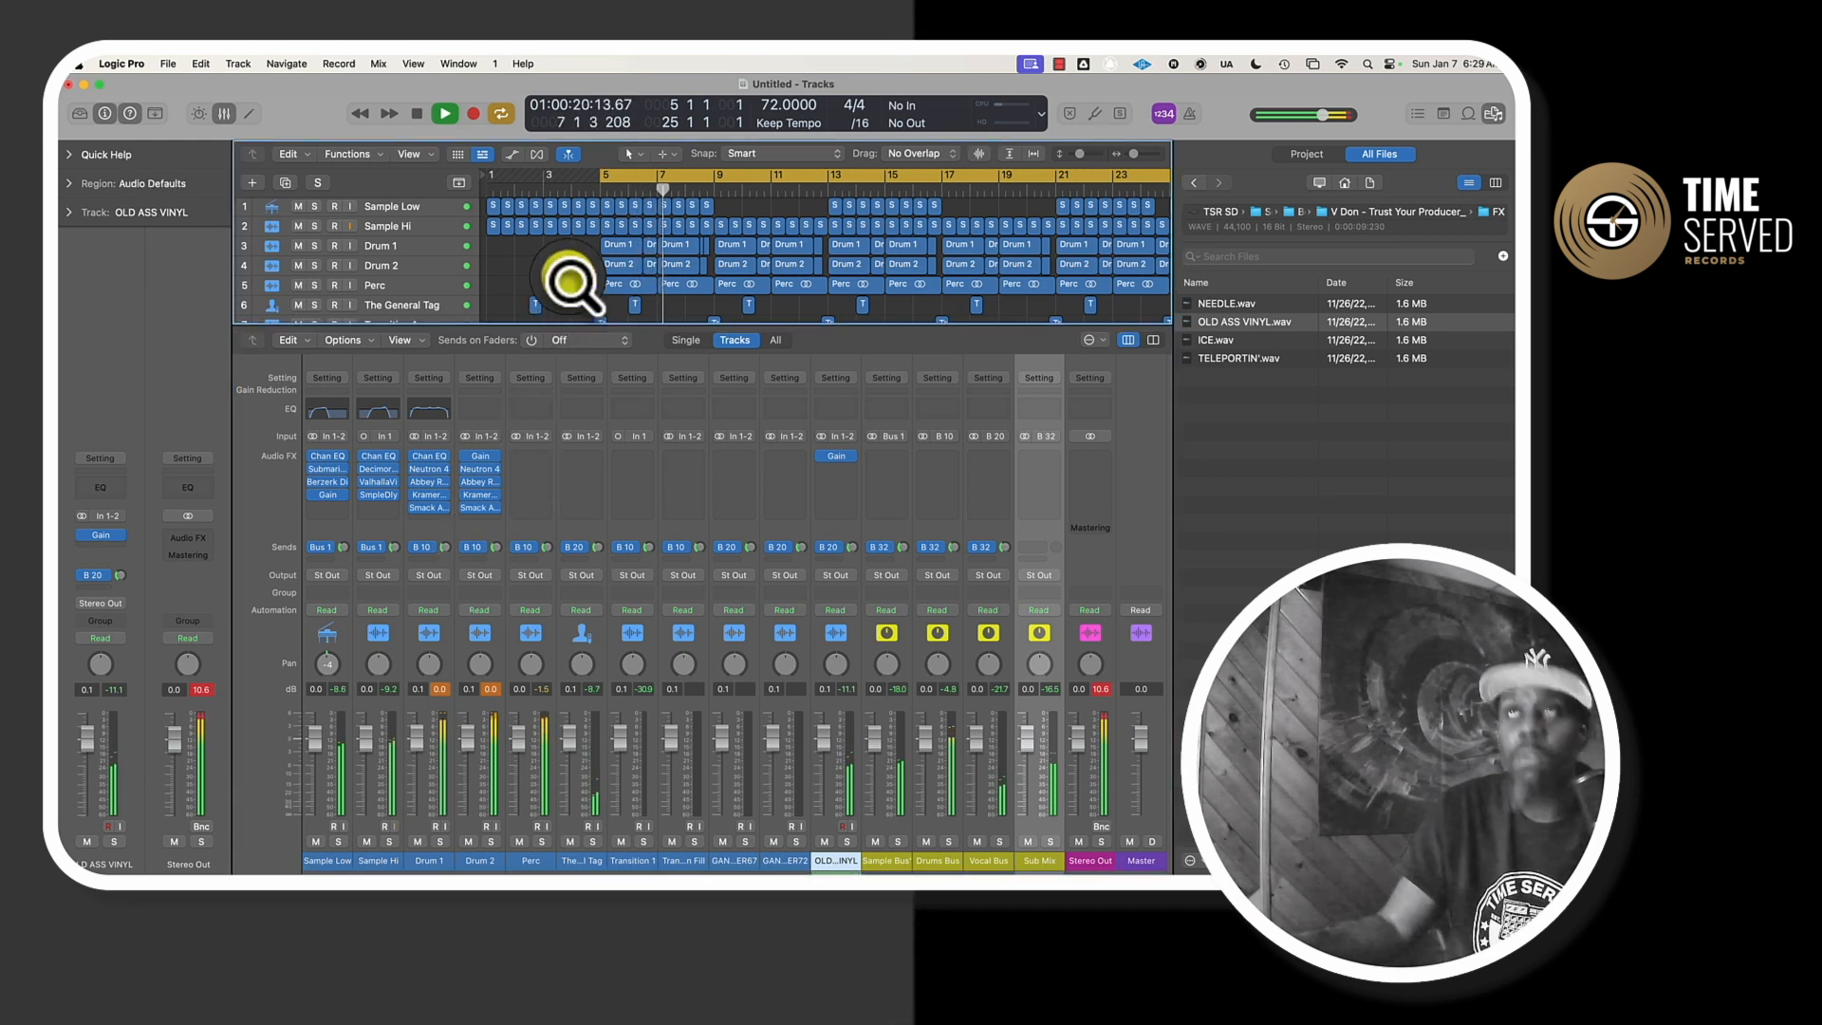
- Select the Perc channel, start playback of the session and insert a Channel EQ on Perc
{"action": "left_click", "coordinate": [569, 284], "text": "ctrl+alt"}
{"action": "key", "text": "space"}
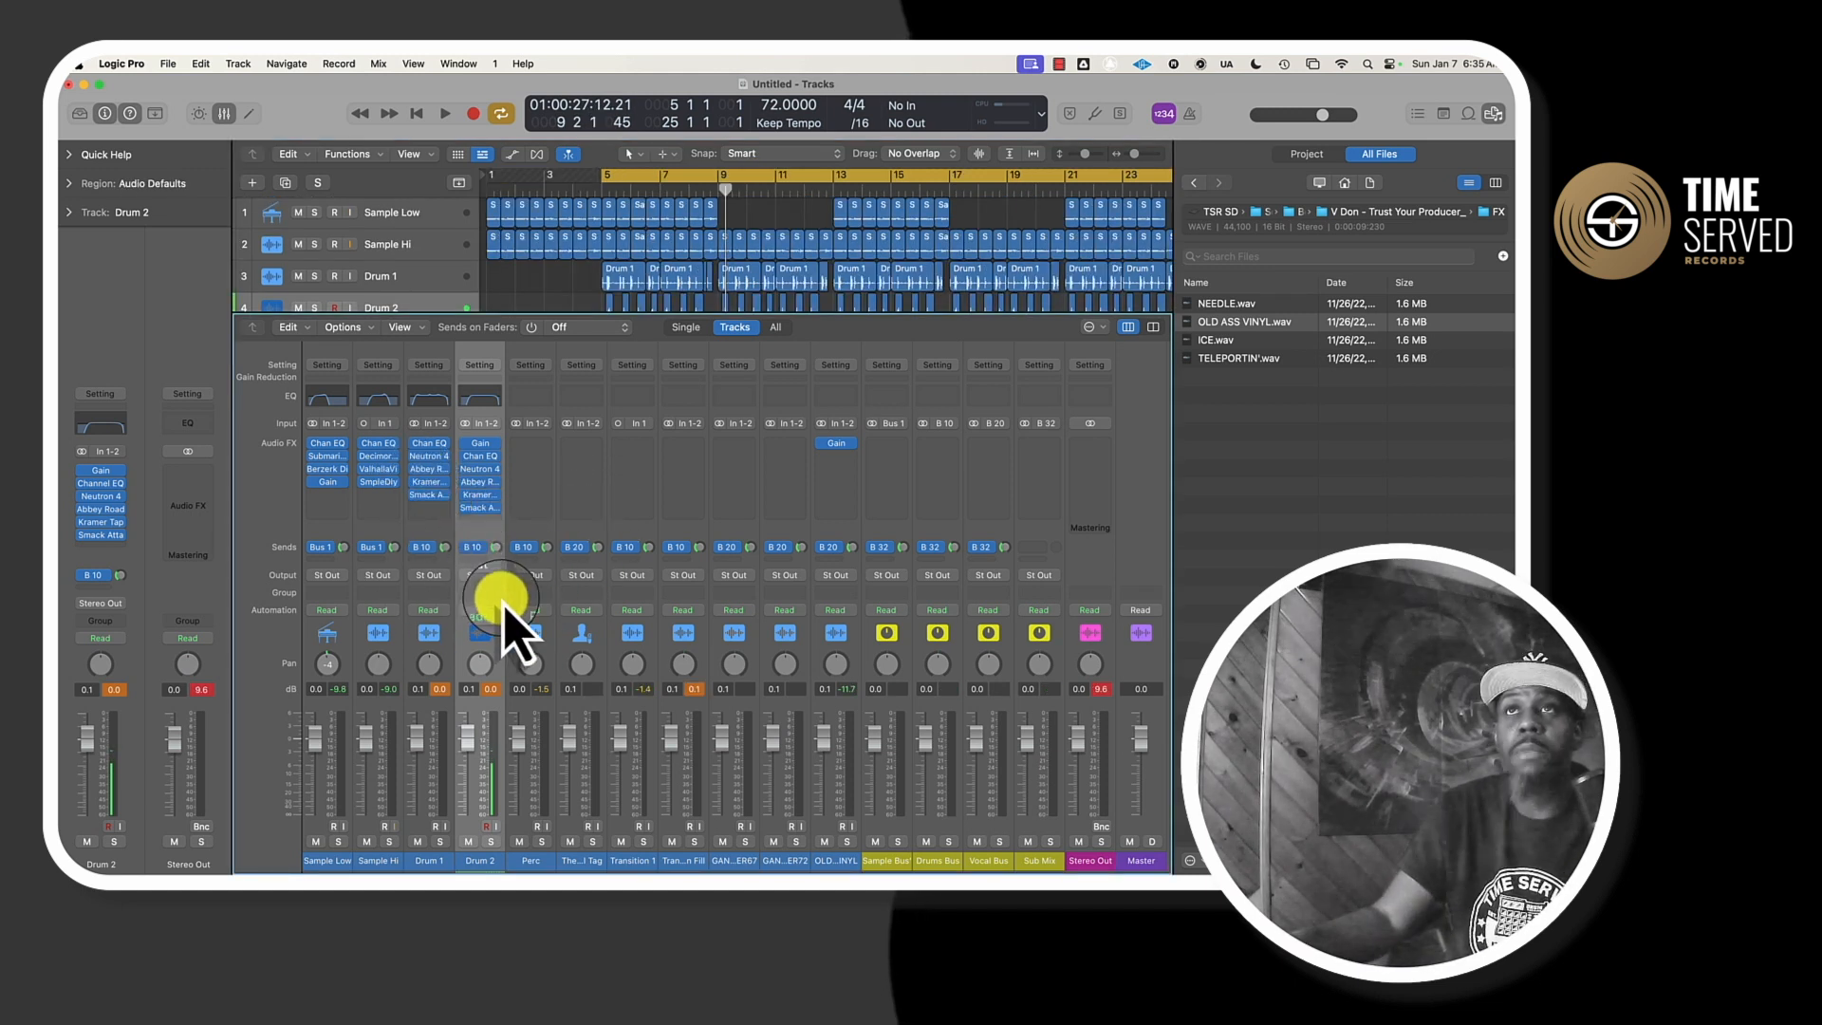
{"action": "left_click", "coordinate": [532, 714]}
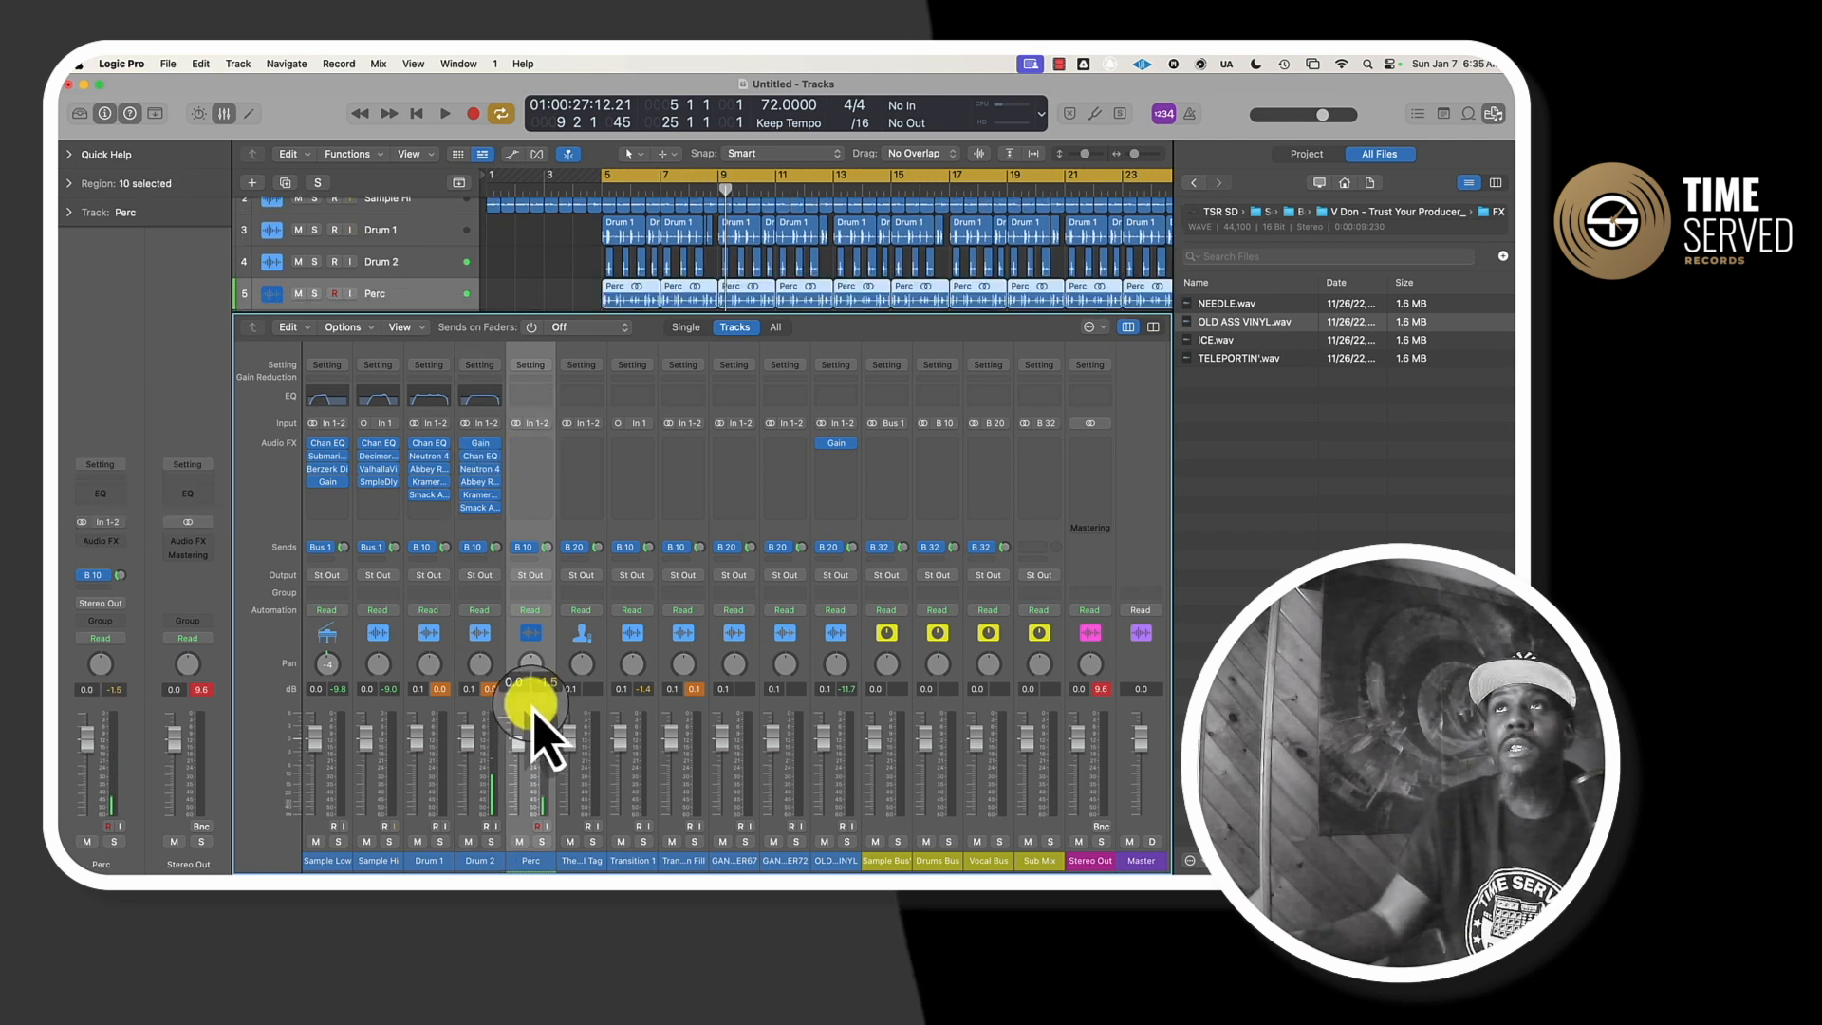
{"action": "key", "text": "space"}
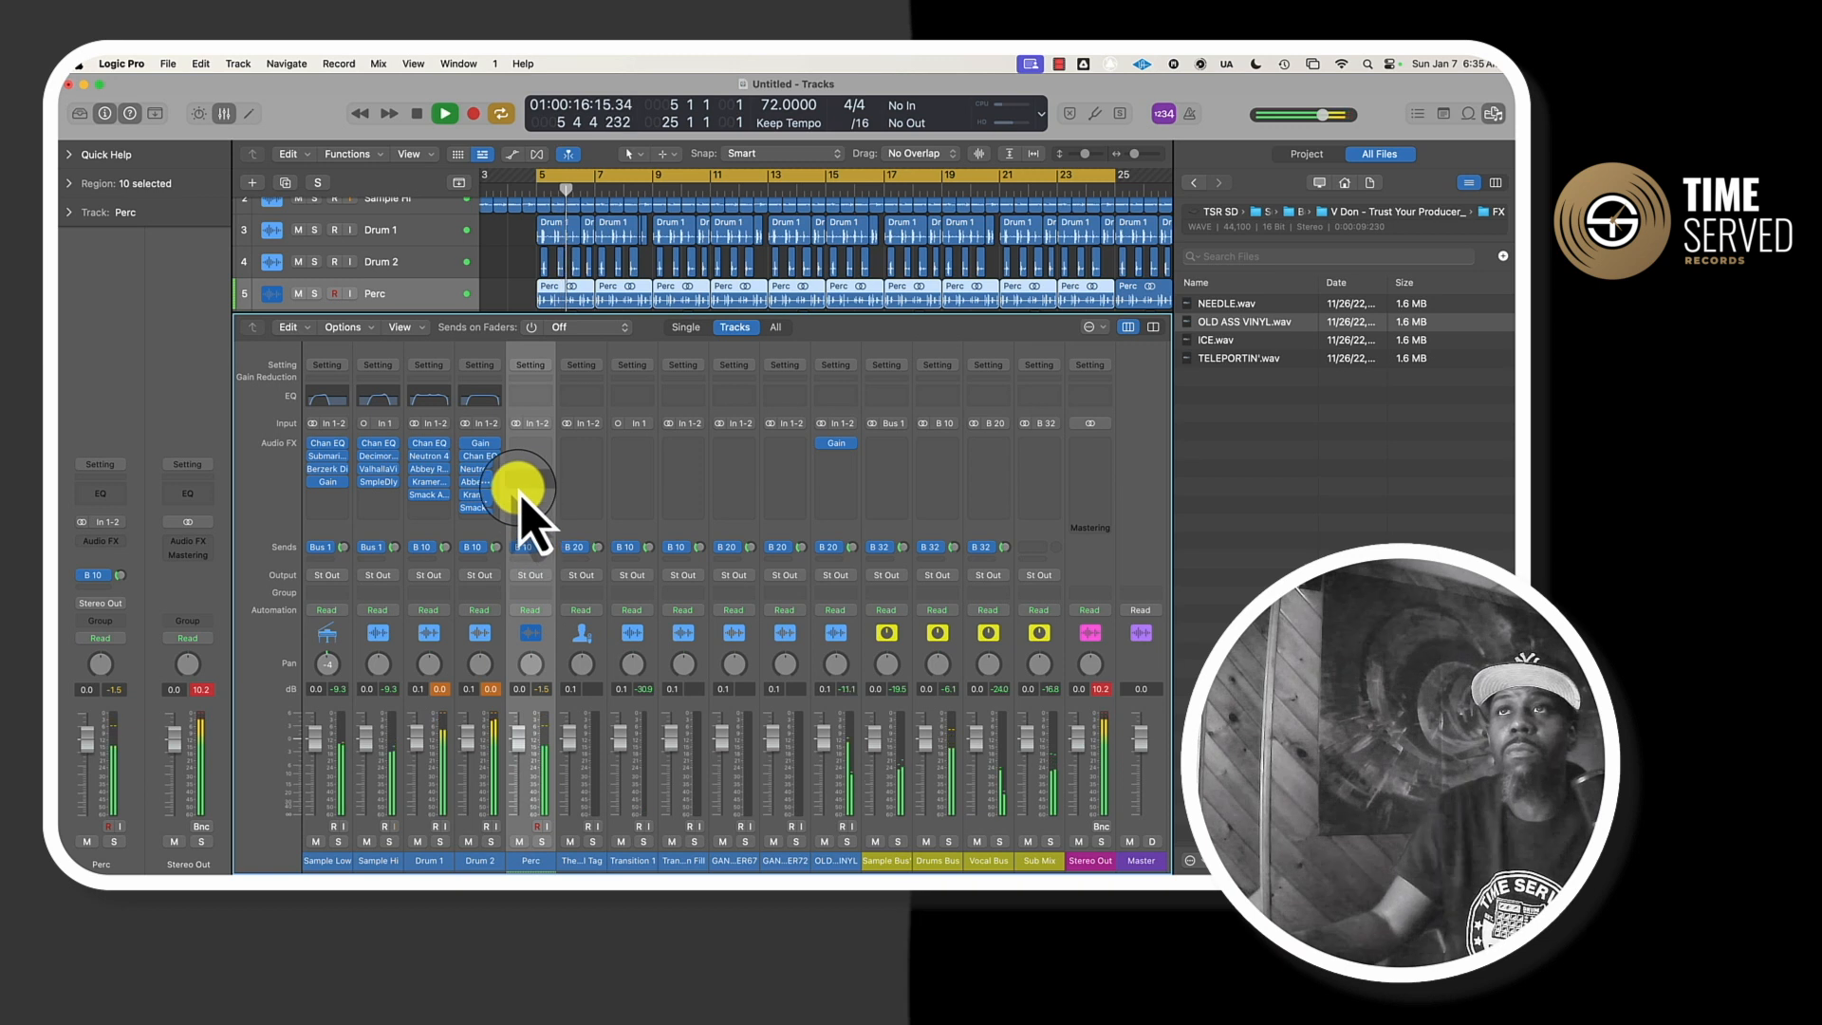
{"action": "left_click", "coordinate": [530, 396]}
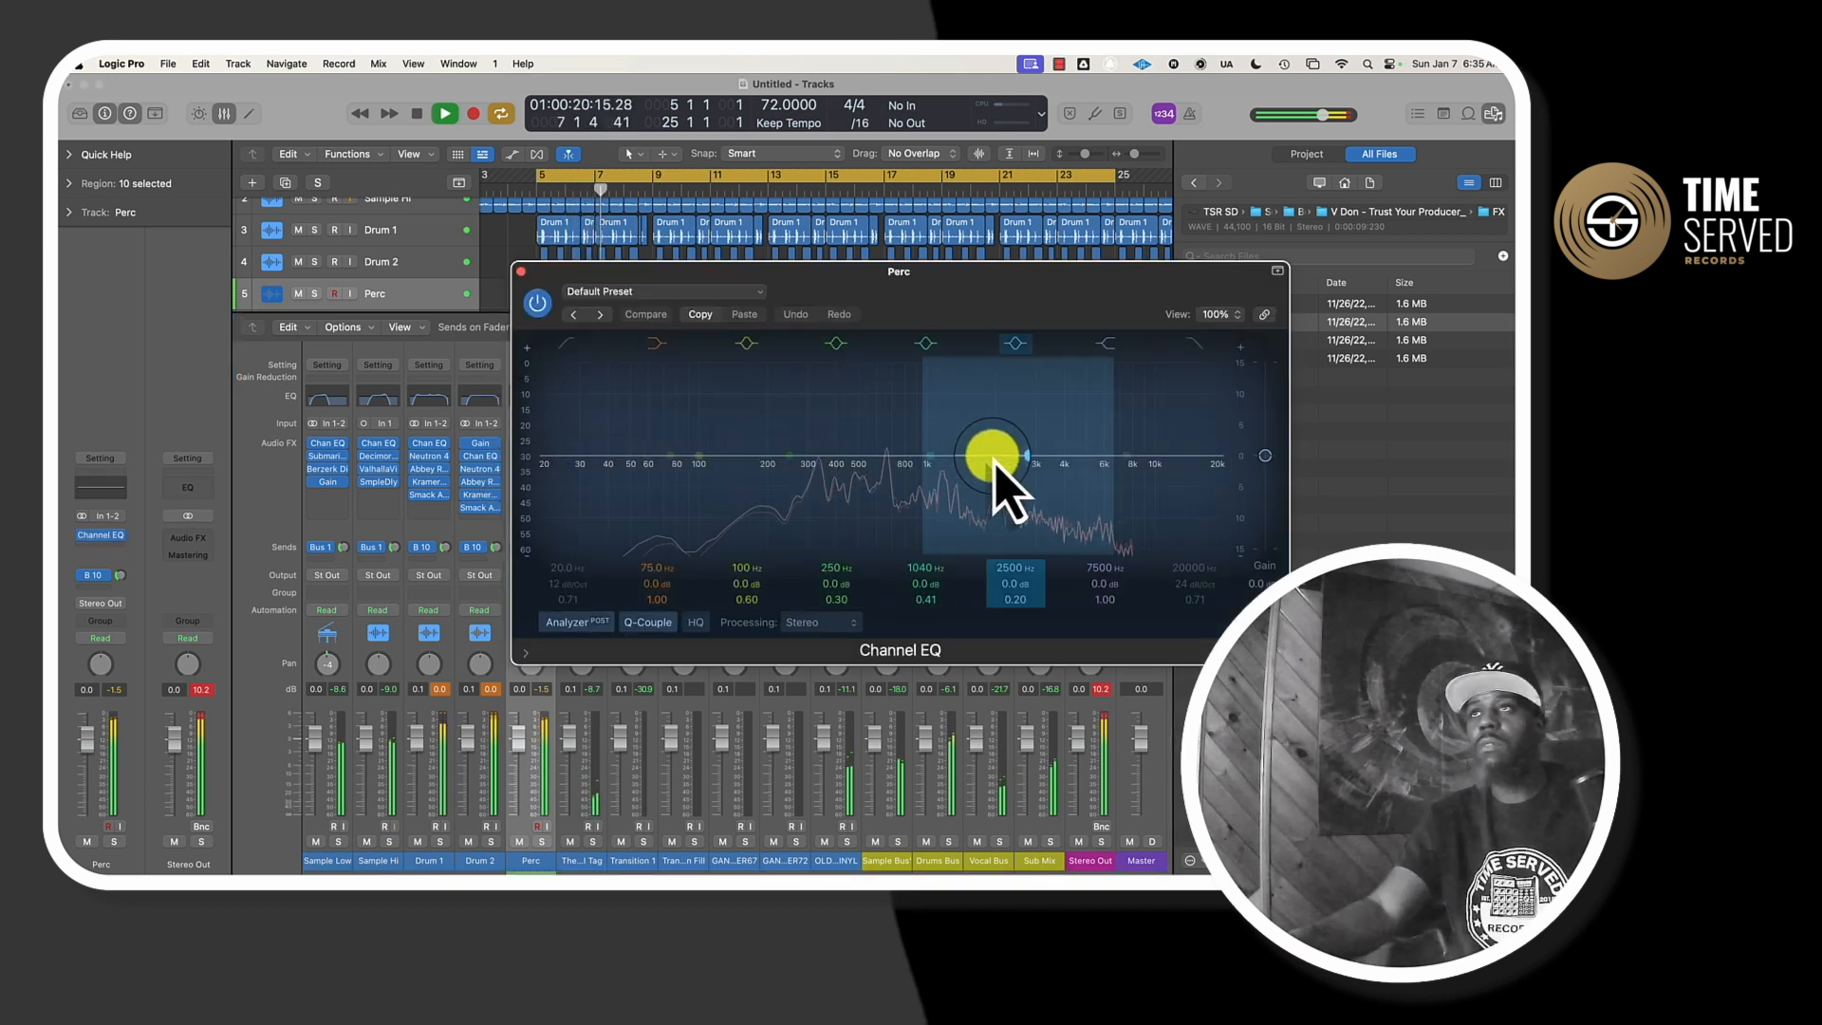
- Enable the low cut on Perc's Channel EQ and boost about 2340 Hz and 640 Hz by 2.3 dB each with narrower bands
{"action": "left_click", "coordinate": [569, 343]}
{"action": "left_click_drag", "start_coordinate": [567, 460], "coordinate": [675, 465]}
{"action": "left_click_drag", "start_coordinate": [1008, 454], "coordinate": [1014, 439]}
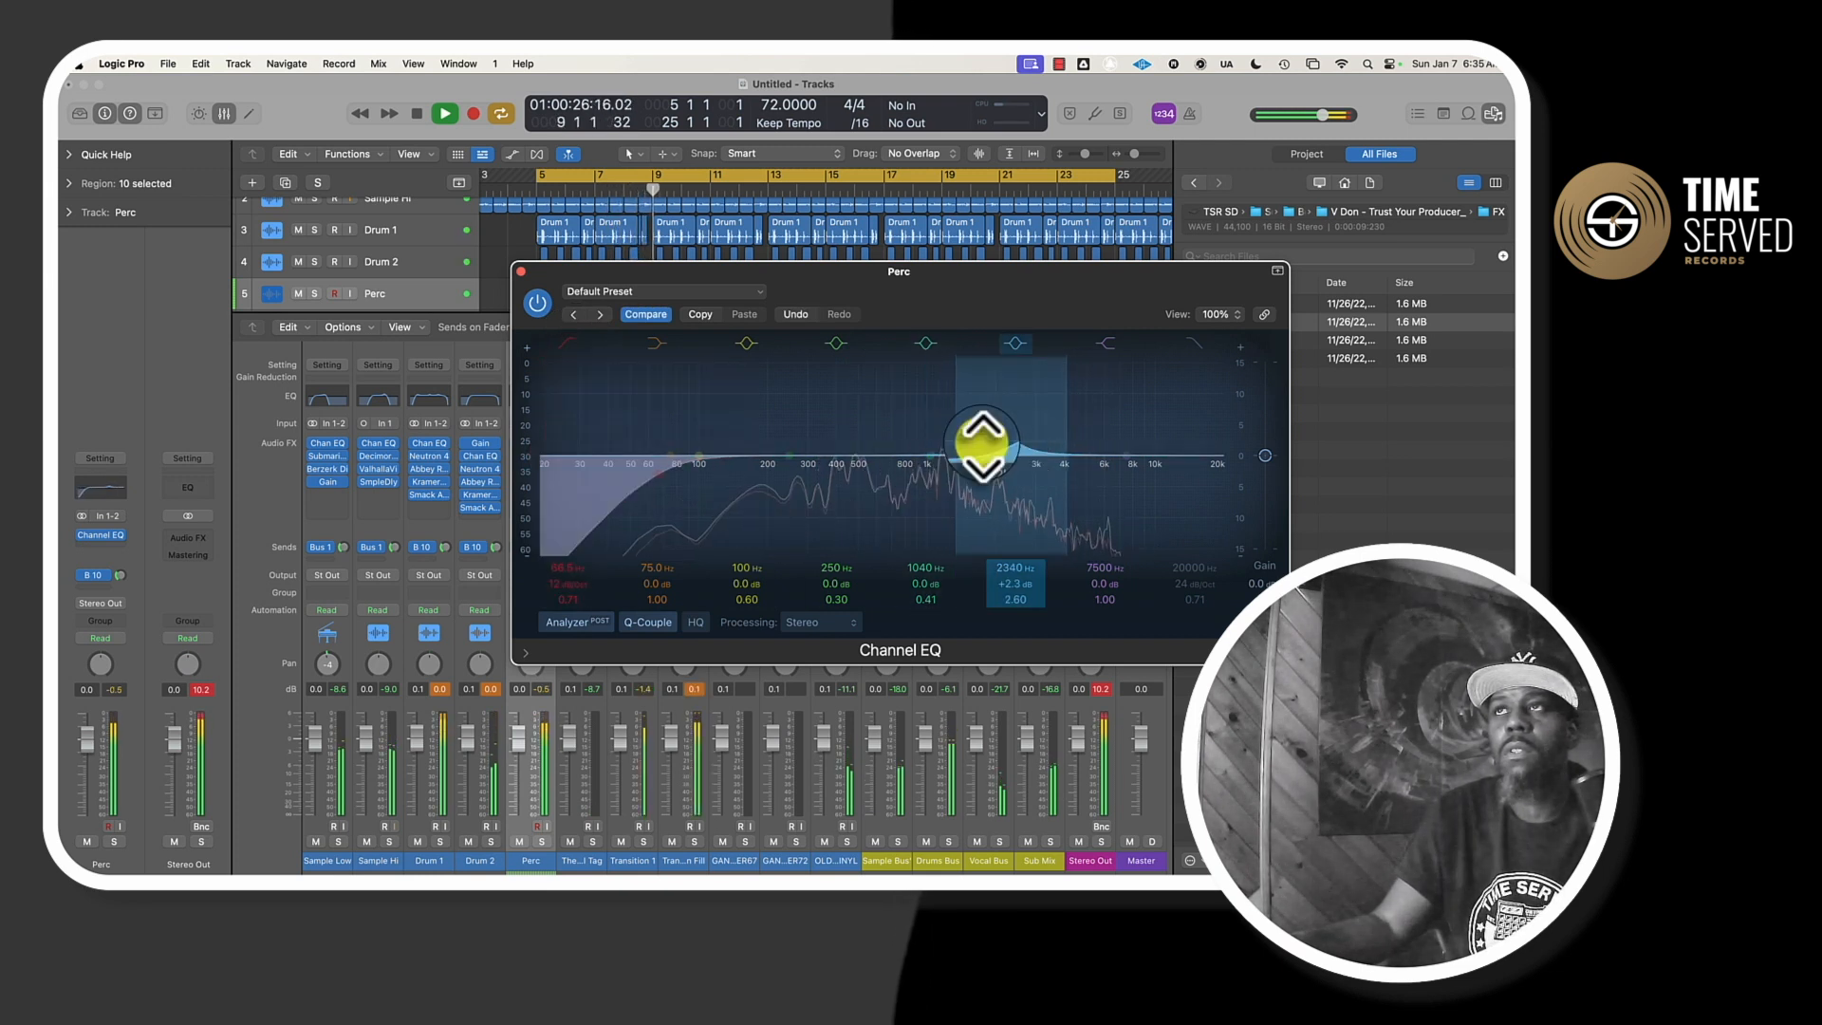
{"action": "left_click_drag", "start_coordinate": [801, 468], "coordinate": [850, 479]}
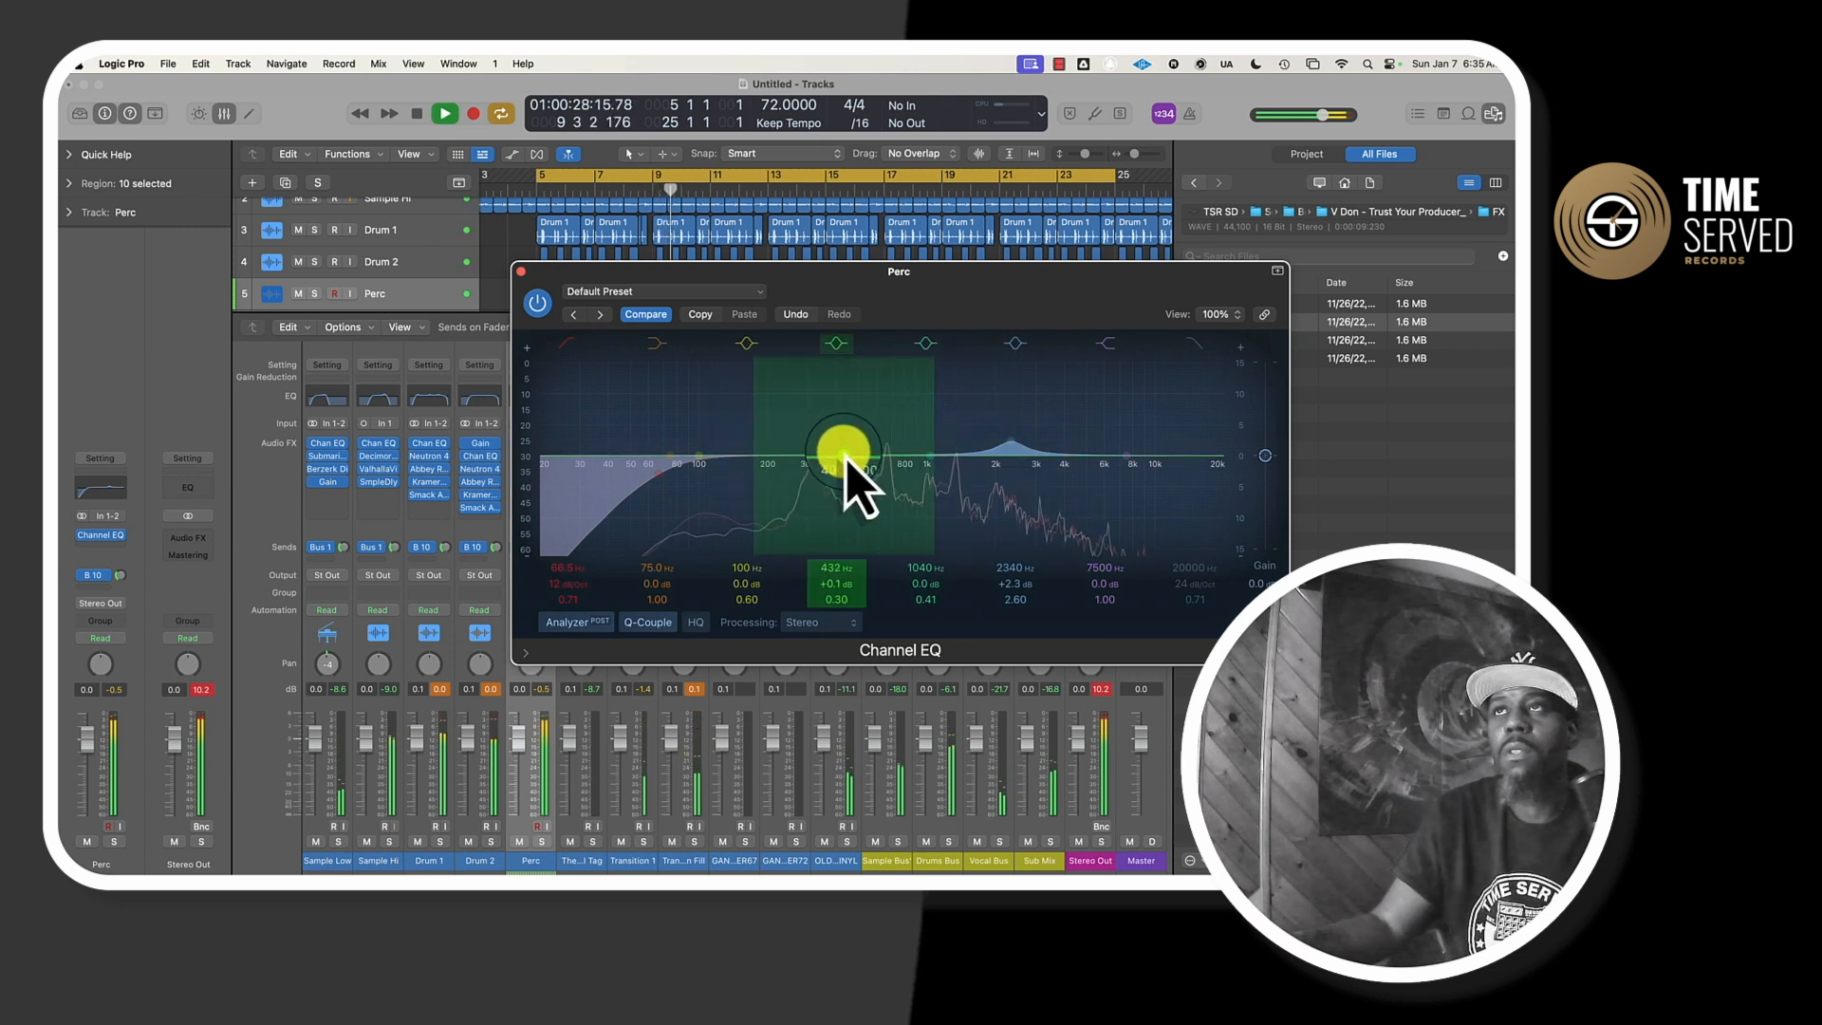
{"action": "scroll", "coordinate": [849, 443], "scroll_direction": "up", "scroll_amount": 5}
{"action": "mouse_move", "coordinate": [874, 470]}
{"action": "left_mouse_down"}
{"action": "mouse_move", "coordinate": [898, 469]}
{"action": "mouse_move", "coordinate": [884, 440]}
{"action": "left_mouse_up"}
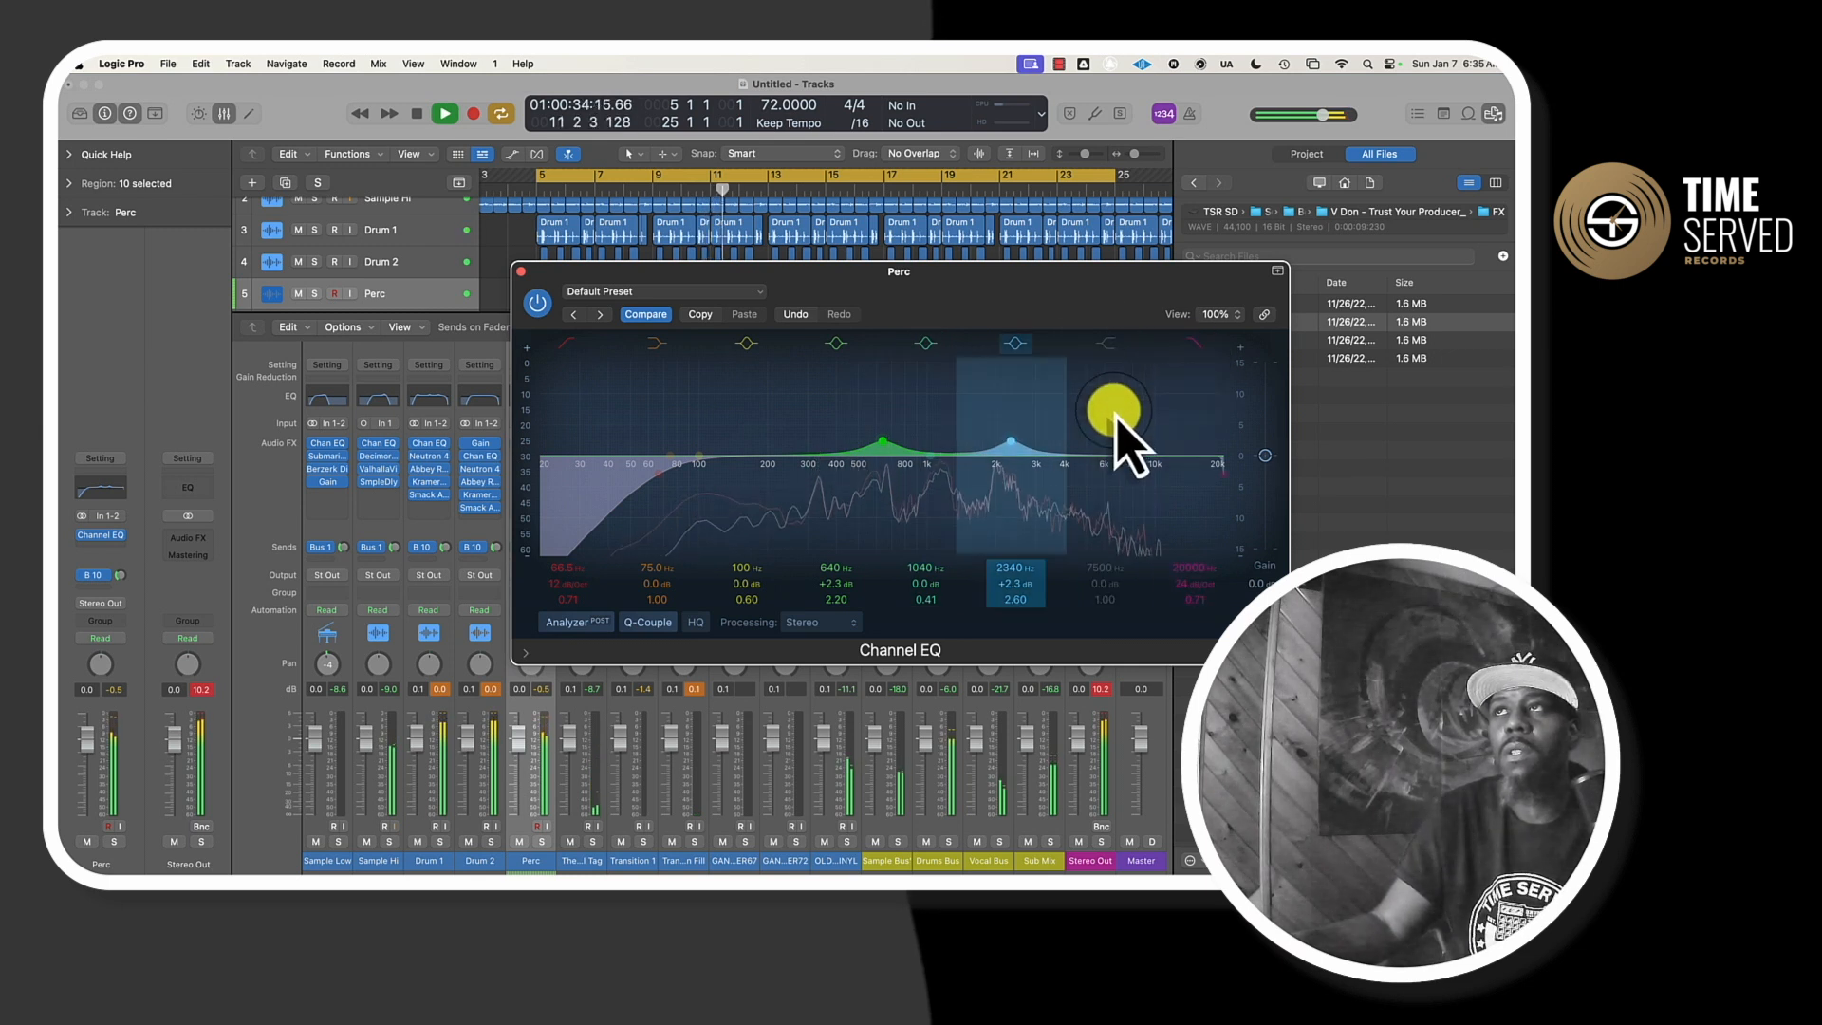
- Lower the EQ's high shelf by about 5.2 dB at 5350 Hz and close the Channel EQ
{"action": "left_click_drag", "start_coordinate": [1129, 437], "coordinate": [1129, 495]}
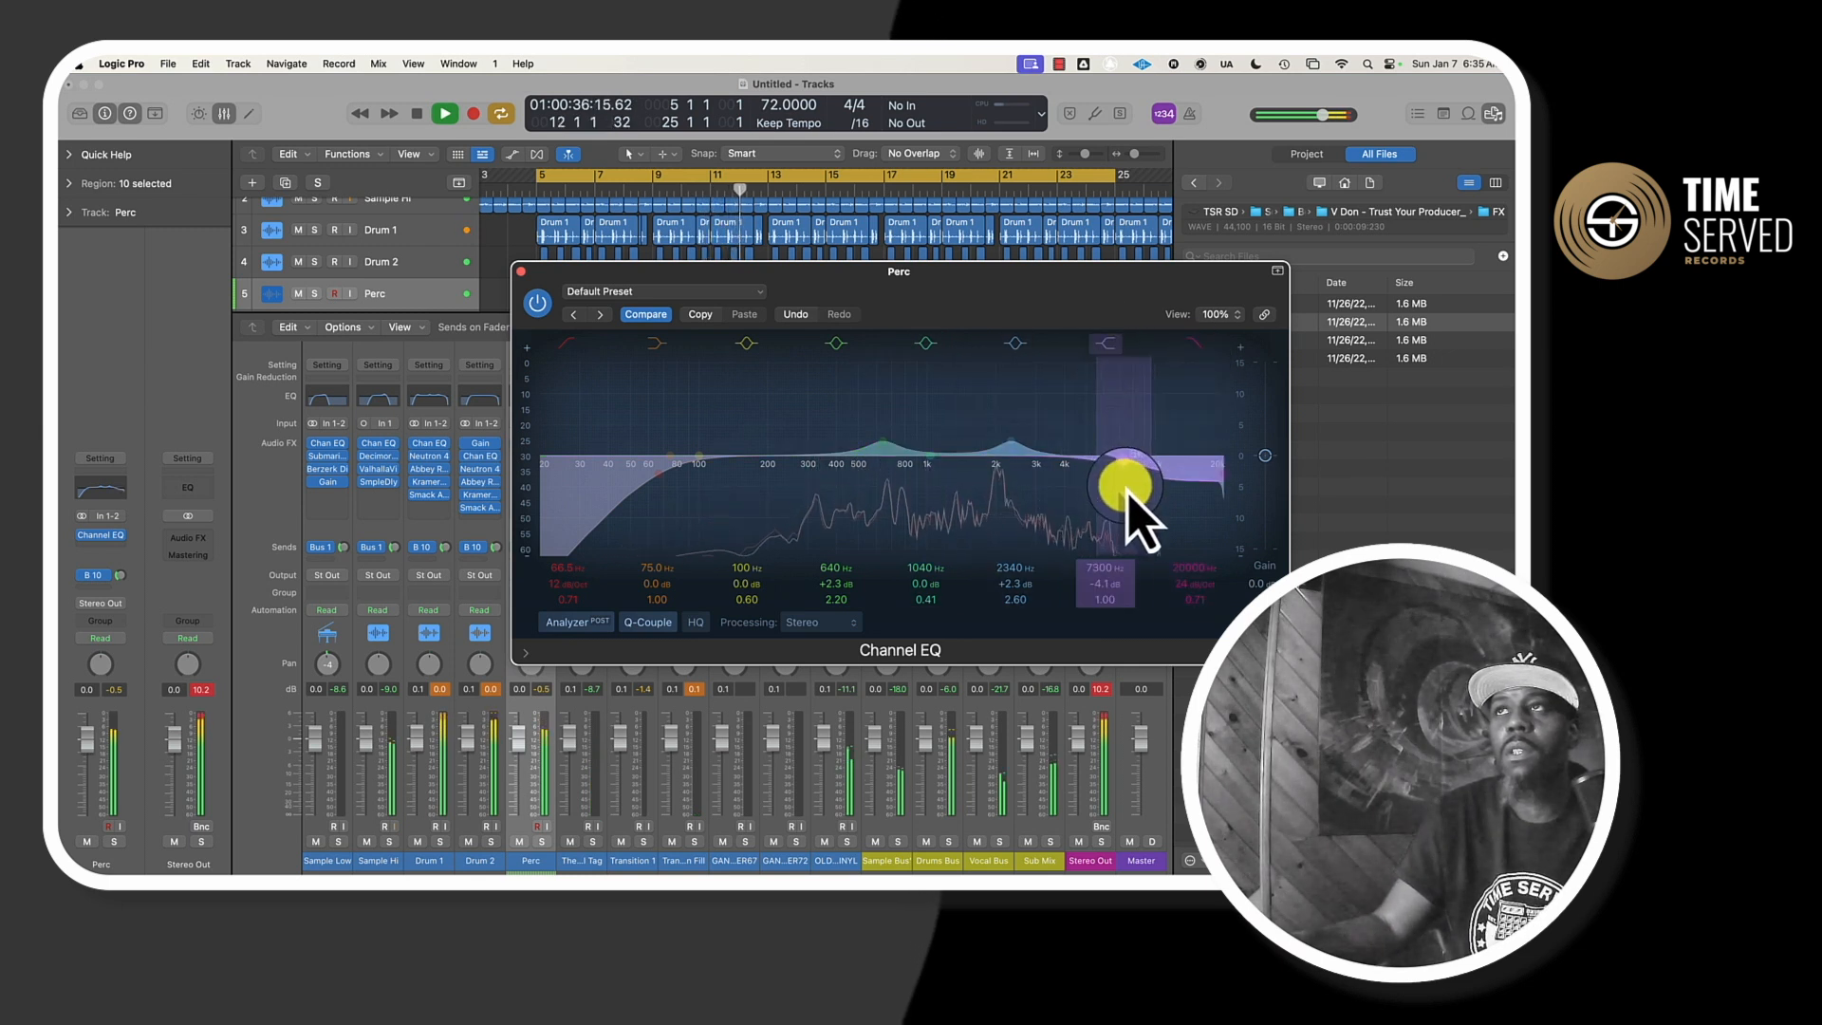
{"action": "left_click_drag", "start_coordinate": [1105, 484], "coordinate": [1091, 485]}
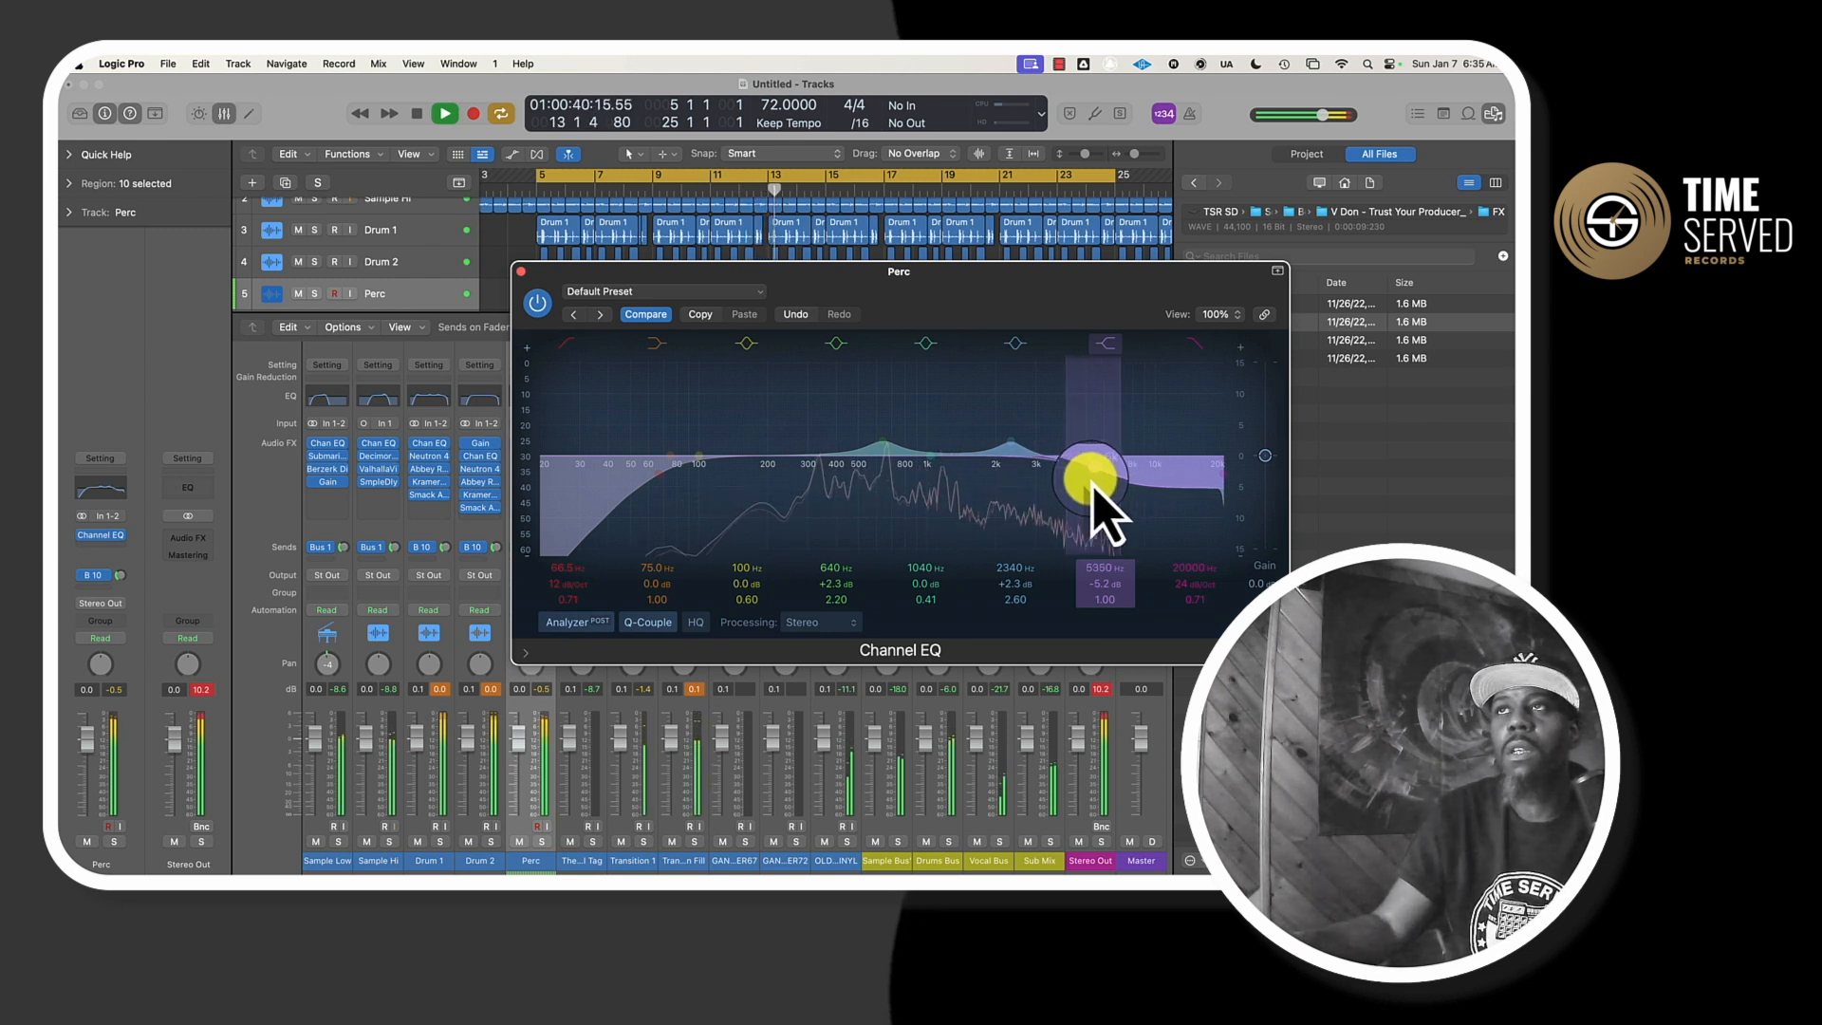
{"action": "left_click", "coordinate": [521, 273]}
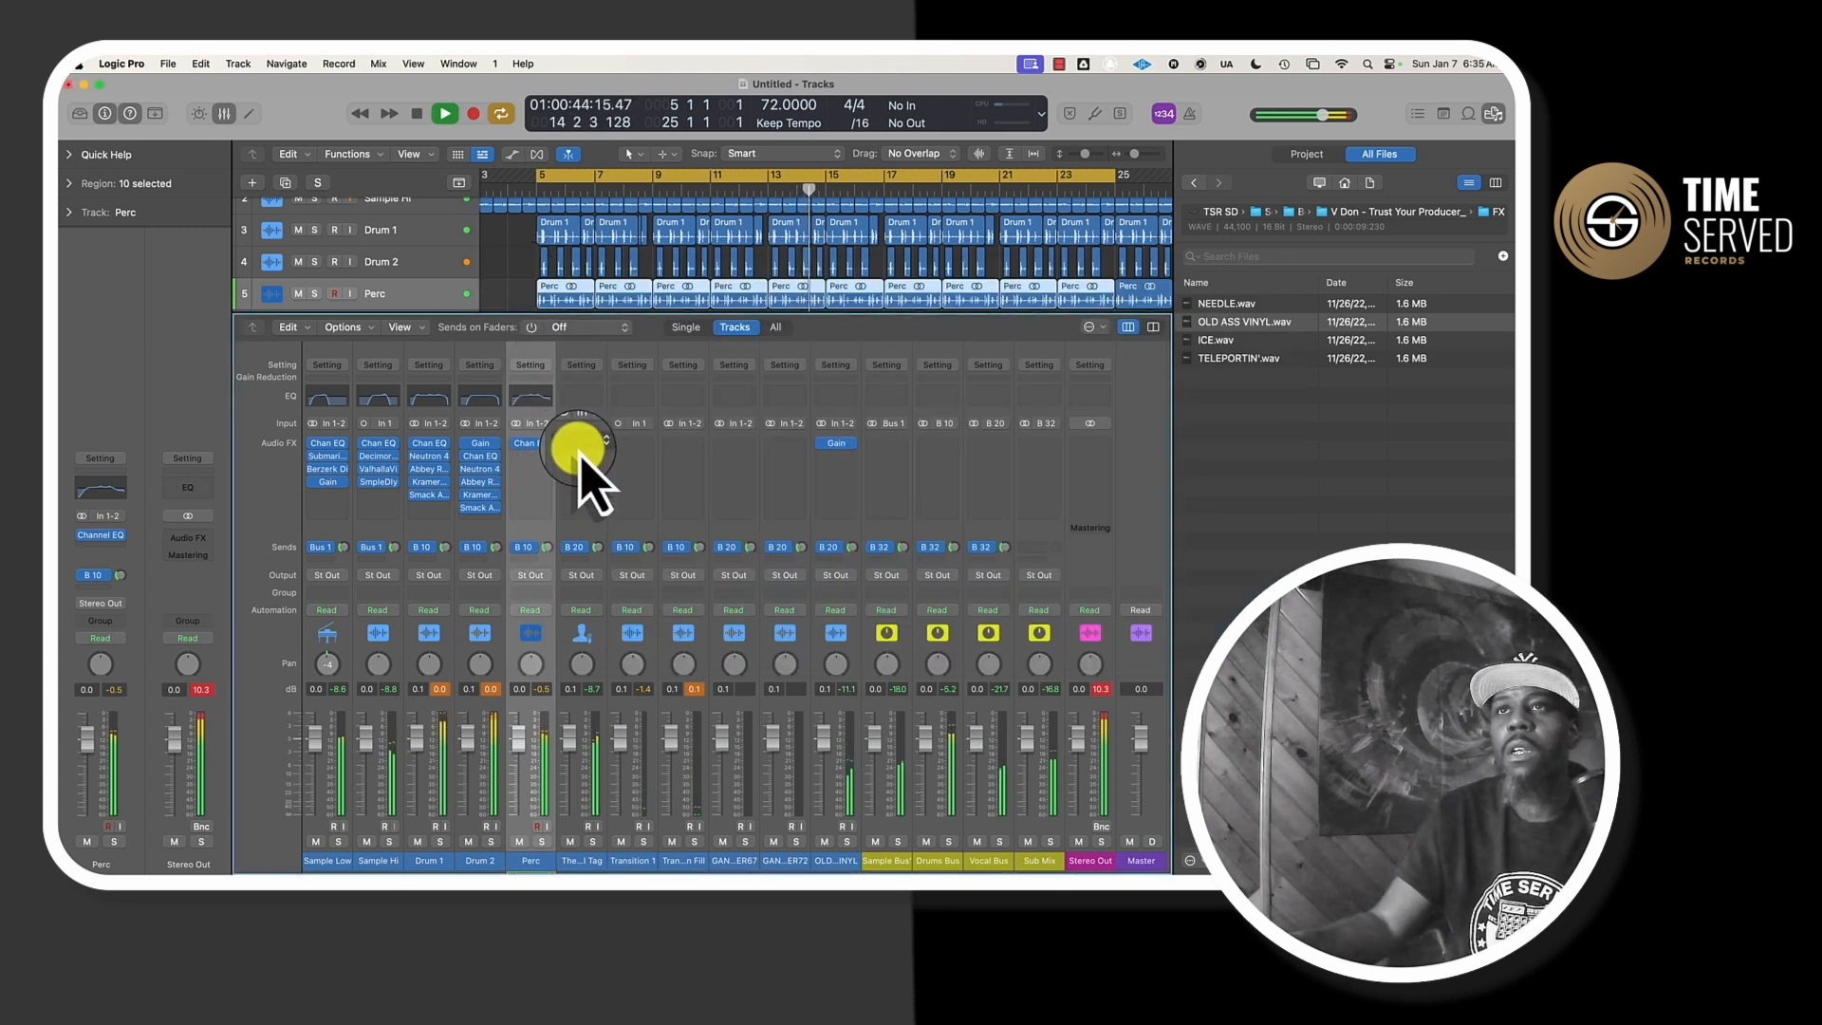
- Copy the Gain plug-in from Drum 2 to a lower slot on Perc, set it to about -4.9 dB and close it
{"action": "left_click_drag", "start_coordinate": [478, 452], "coordinate": [538, 520]}
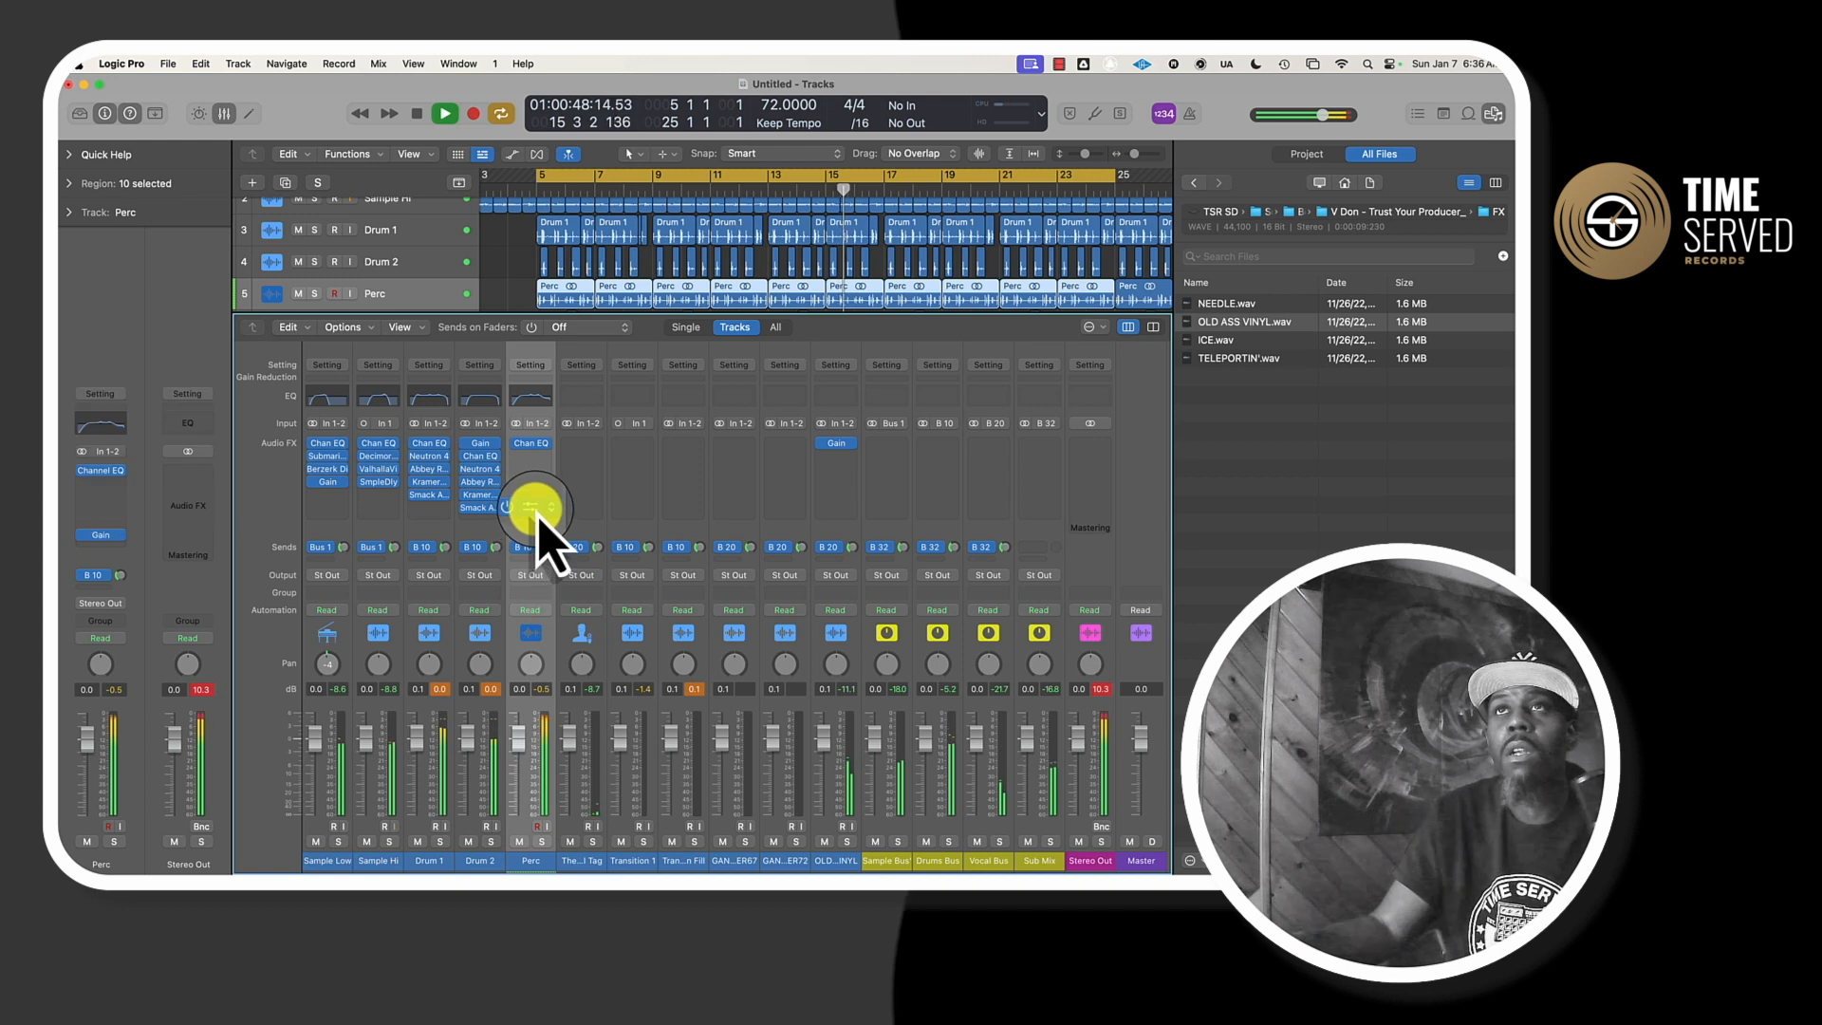
{"action": "left_click", "coordinate": [531, 510]}
{"action": "left_click_drag", "start_coordinate": [541, 395], "coordinate": [558, 439]}
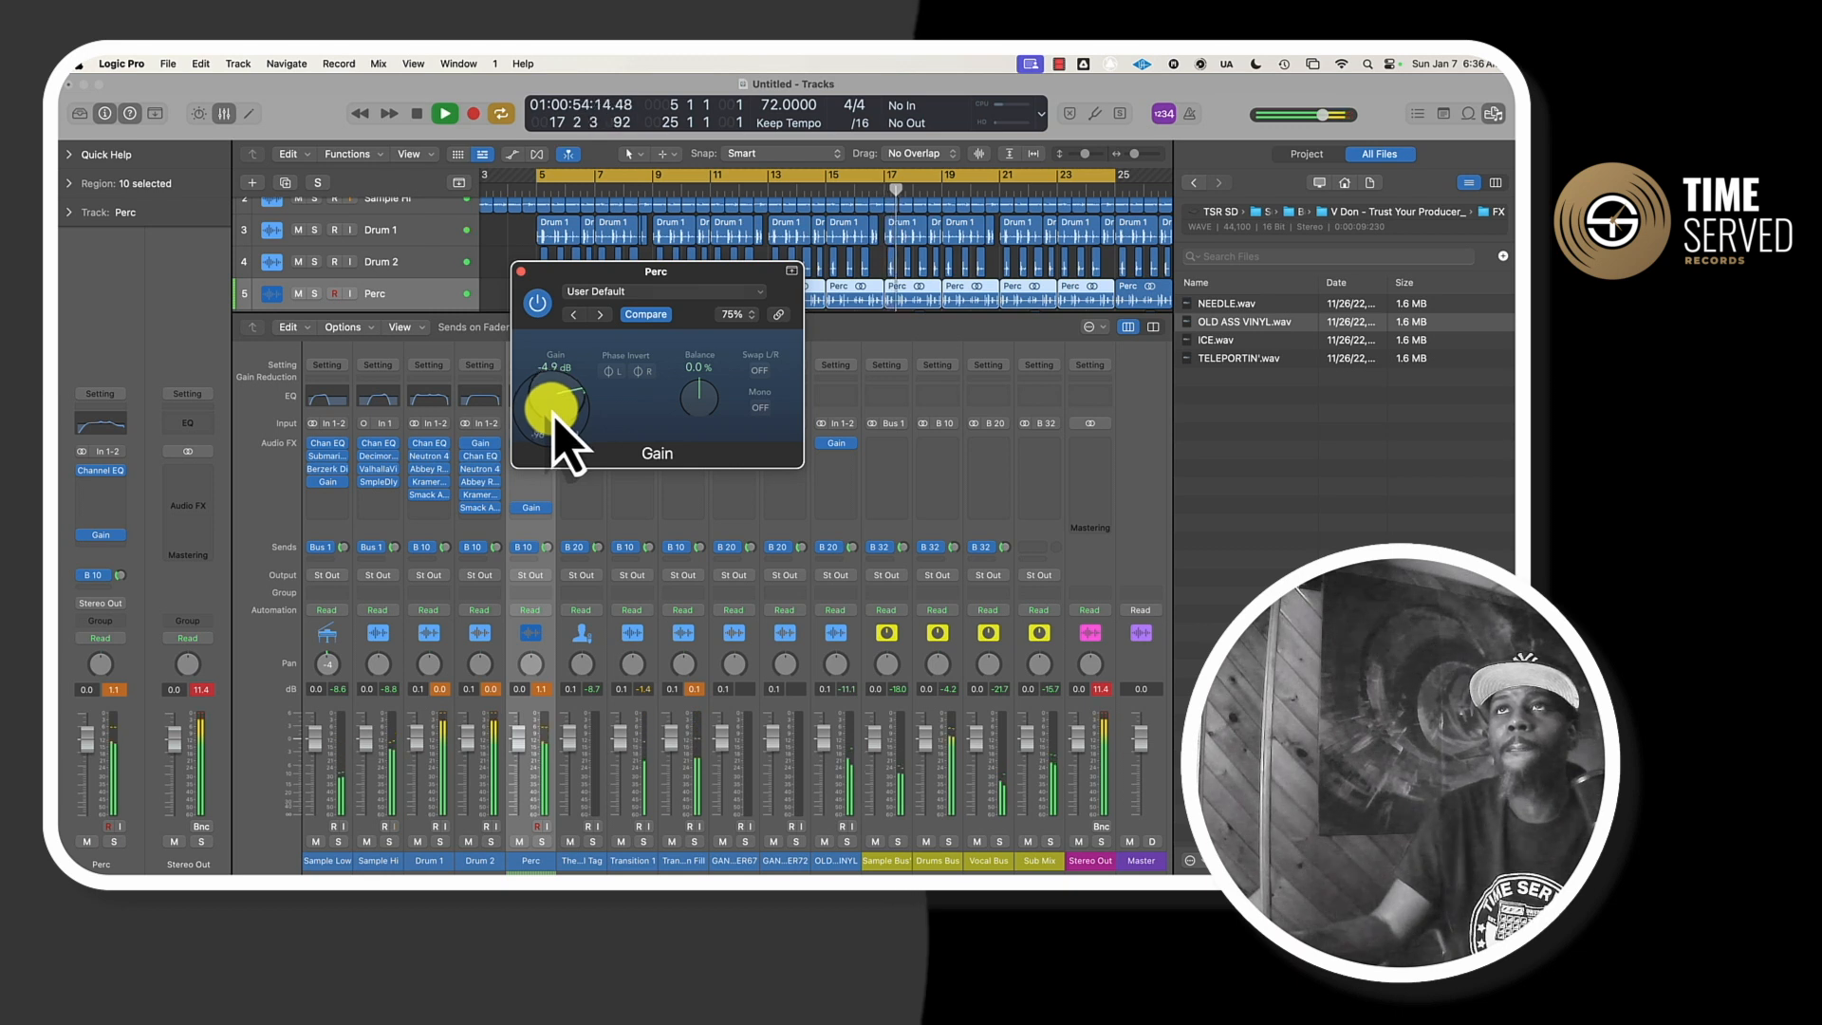
{"action": "left_click", "coordinate": [521, 271]}
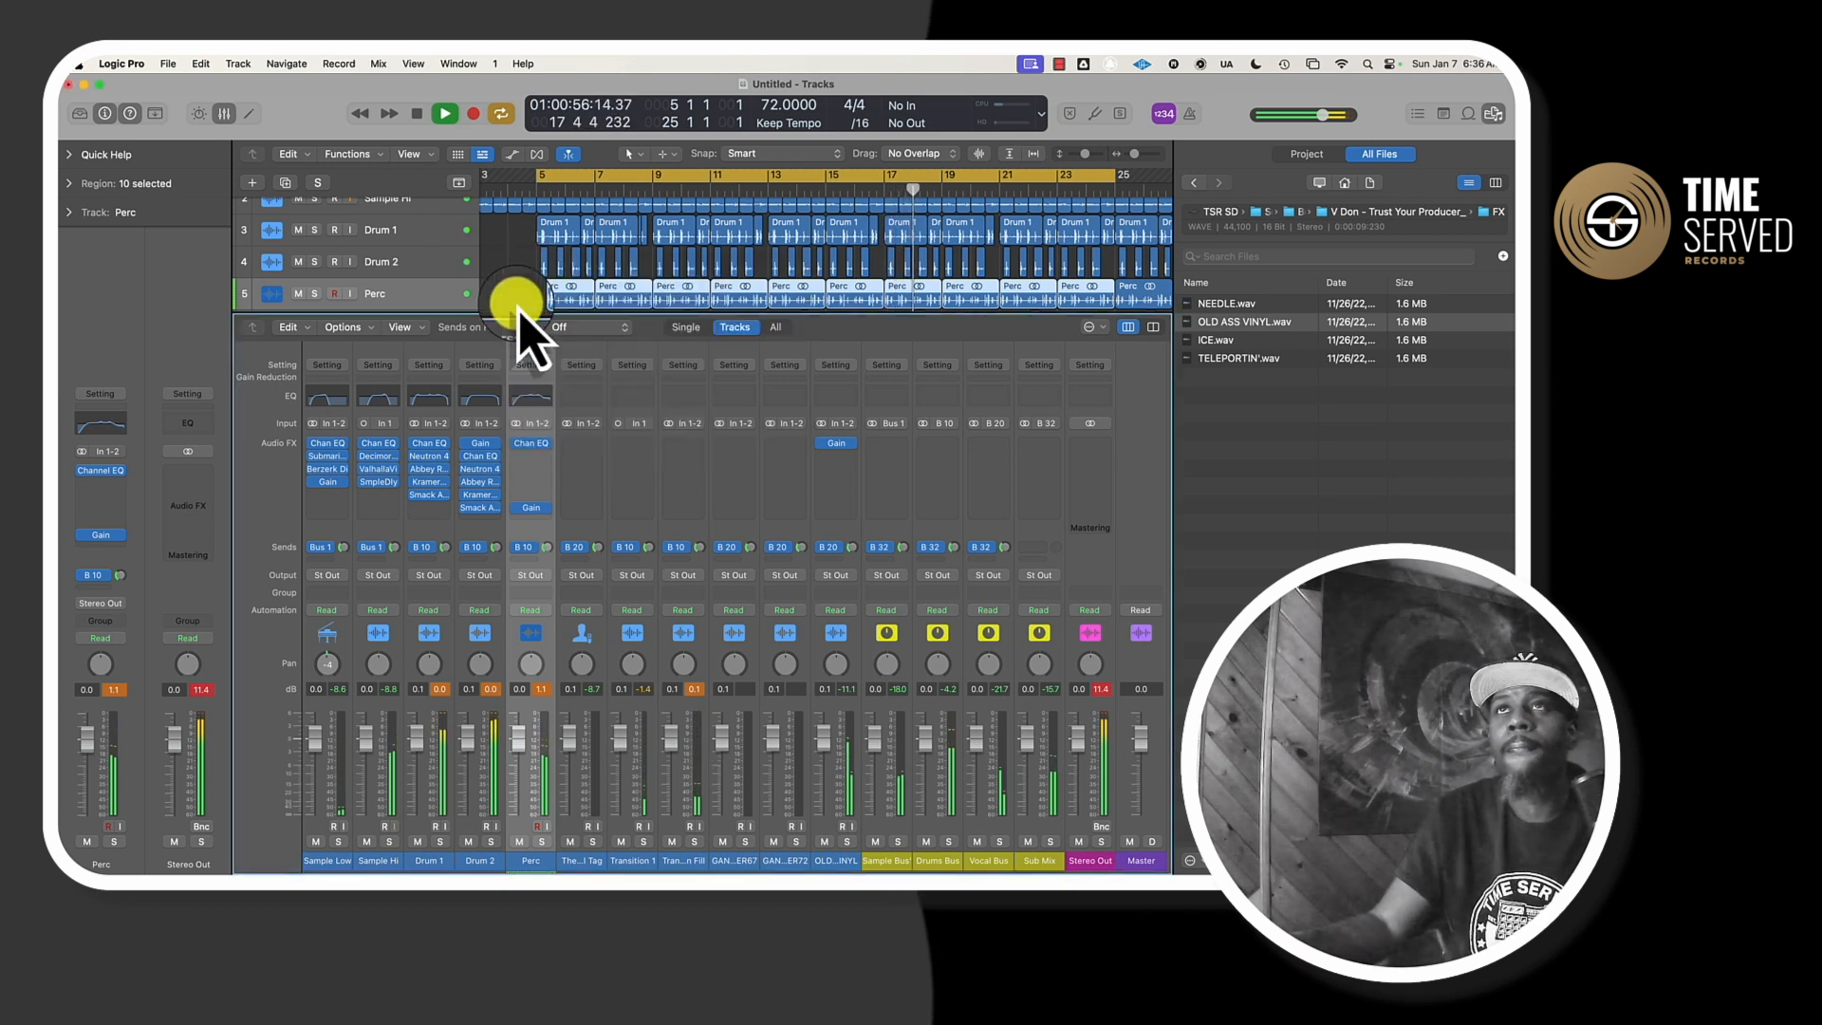
- Insert Sample Delay below Perc's Channel EQ with 1924 samples left and 2154 right, play the session and close the plug-in
{"action": "left_click", "coordinate": [545, 459]}
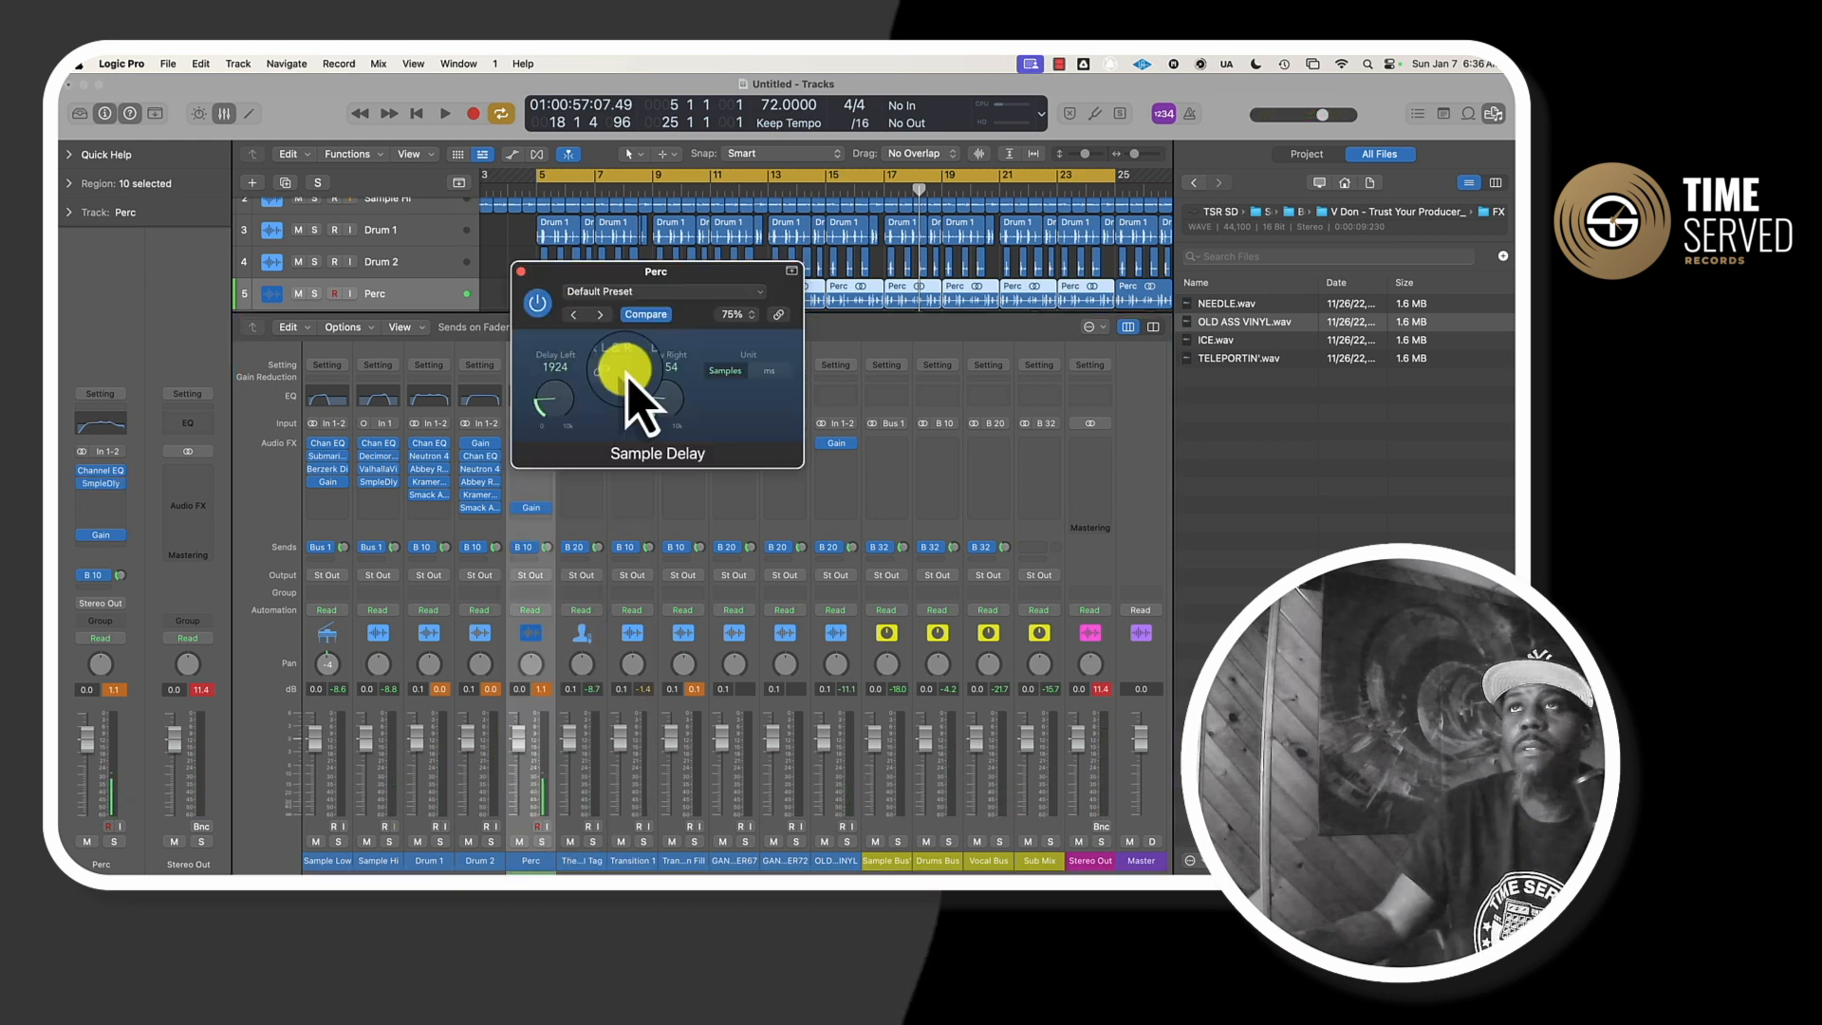
{"action": "key", "text": "space"}
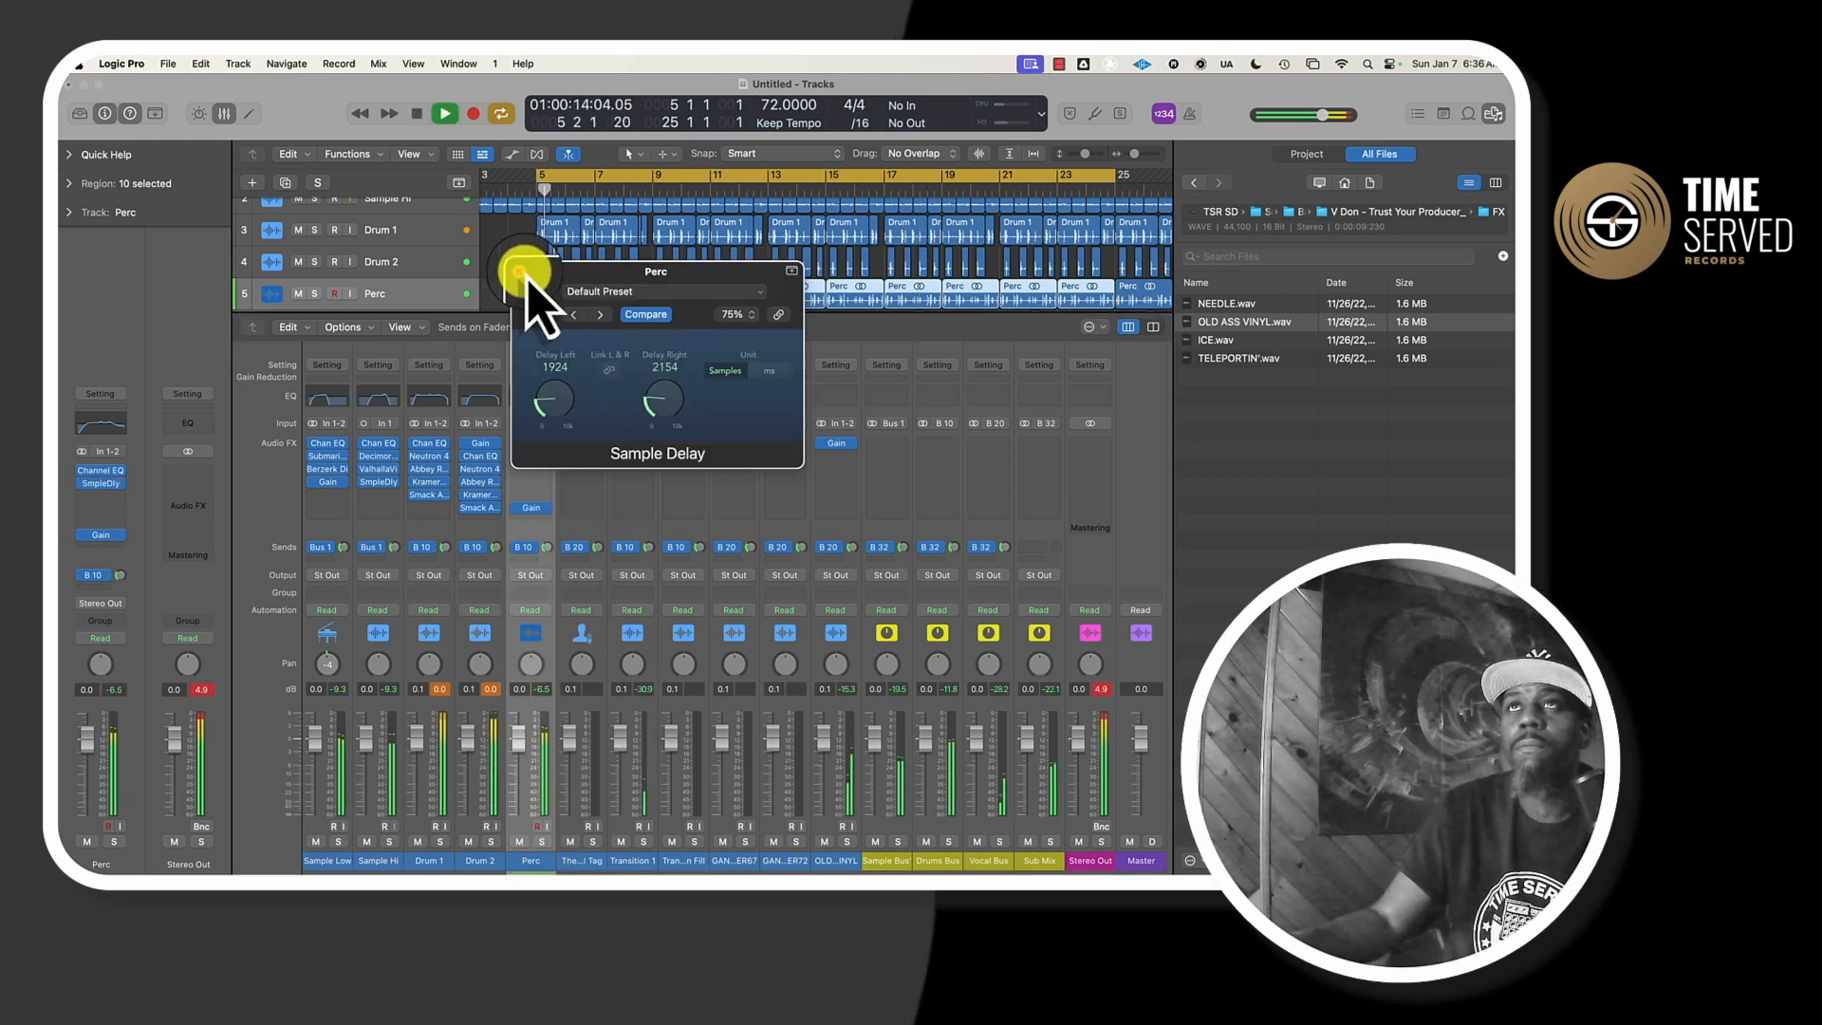
{"action": "left_click", "coordinate": [521, 272]}
- Reopen Perc's Gain plug-in, lower the gain further during playback and close it
{"action": "left_click_drag", "start_coordinate": [533, 481], "coordinate": [547, 491]}
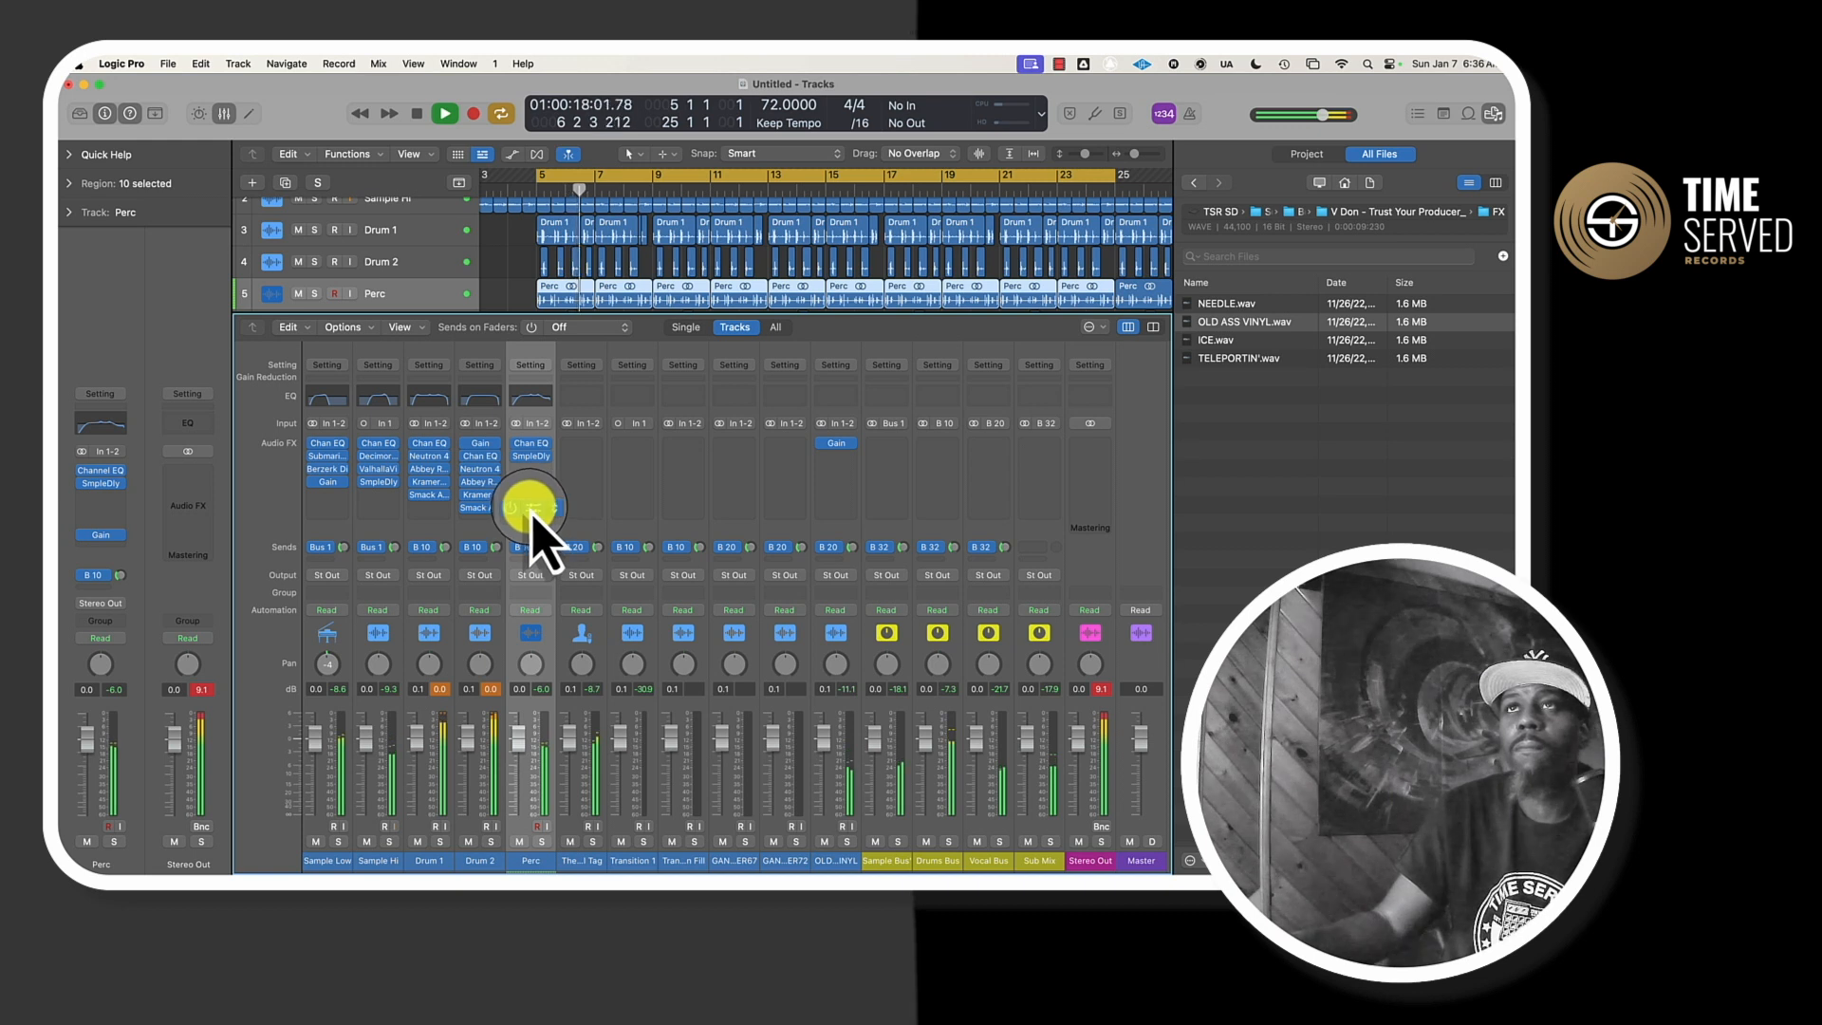
{"action": "left_click", "coordinate": [530, 509]}
{"action": "left_click_drag", "start_coordinate": [563, 397], "coordinate": [556, 405]}
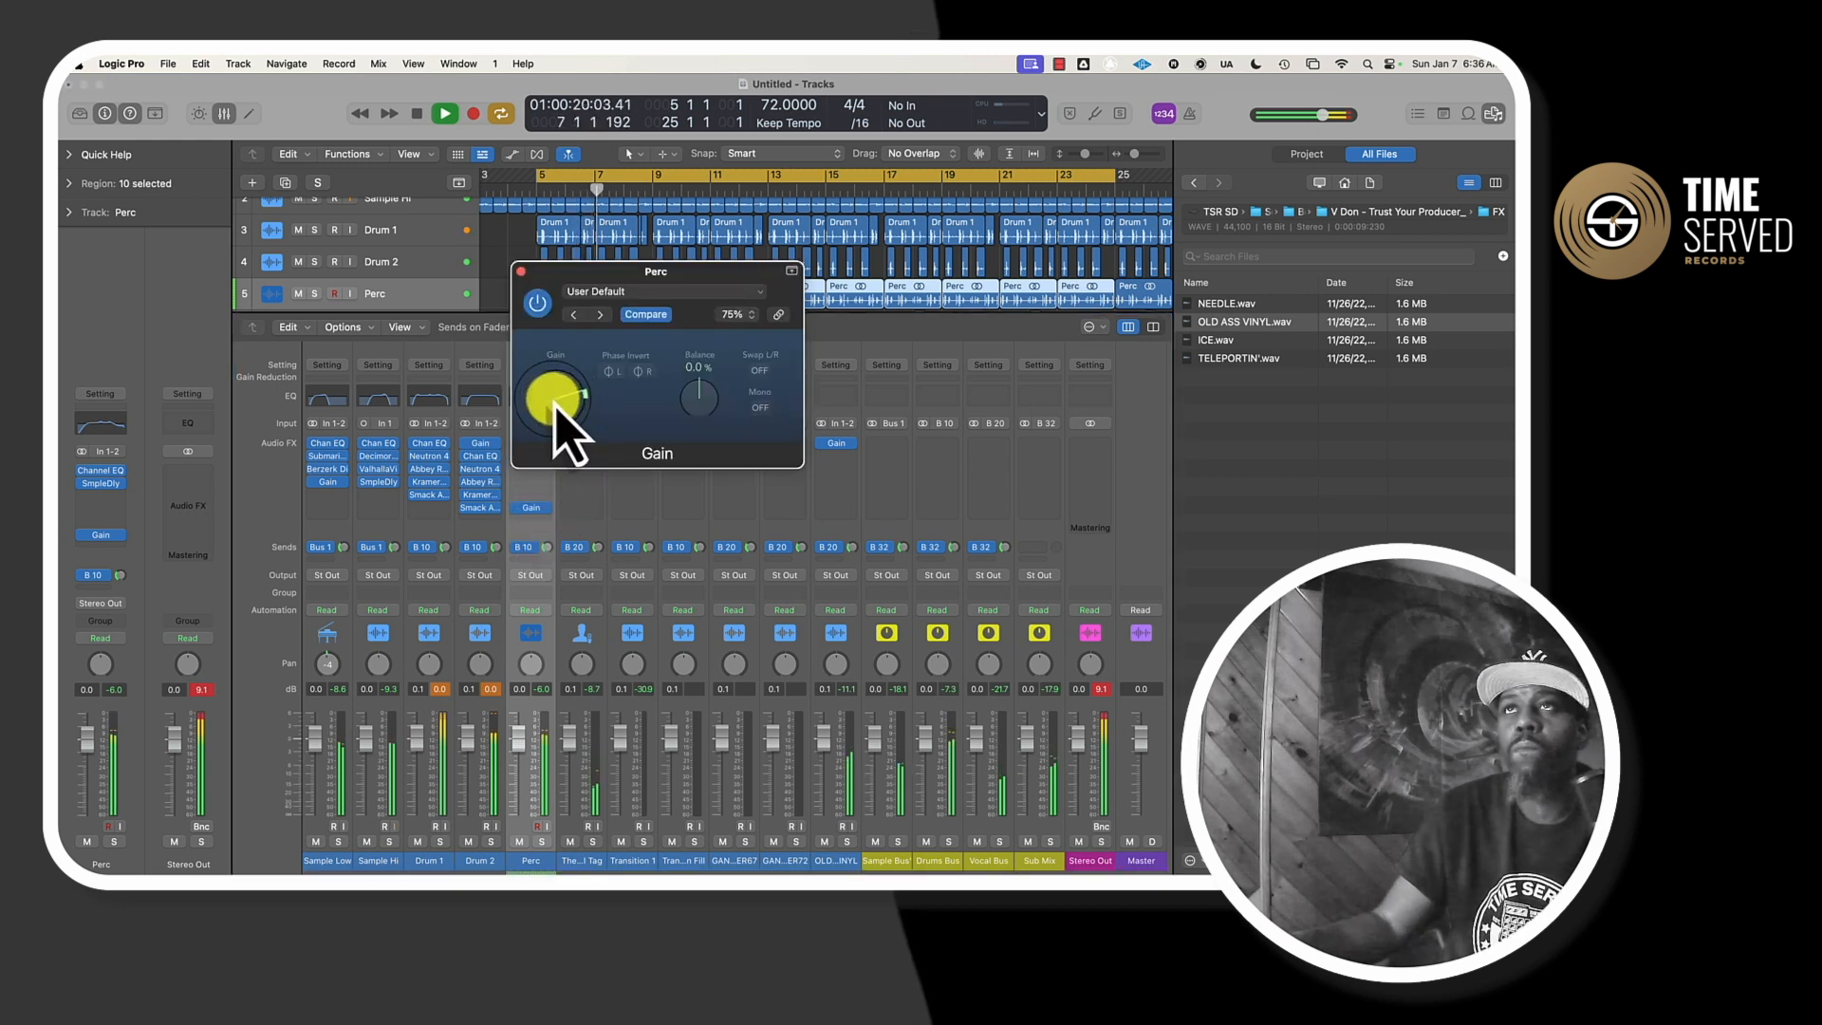
{"action": "left_click", "coordinate": [521, 272]}
- Stop playback and insert a stereo Stereo Delay below Sample Delay on the Perc channel
{"action": "left_click", "coordinate": [537, 472]}
{"action": "left_click", "coordinate": [534, 472]}
{"action": "key", "text": "space"}
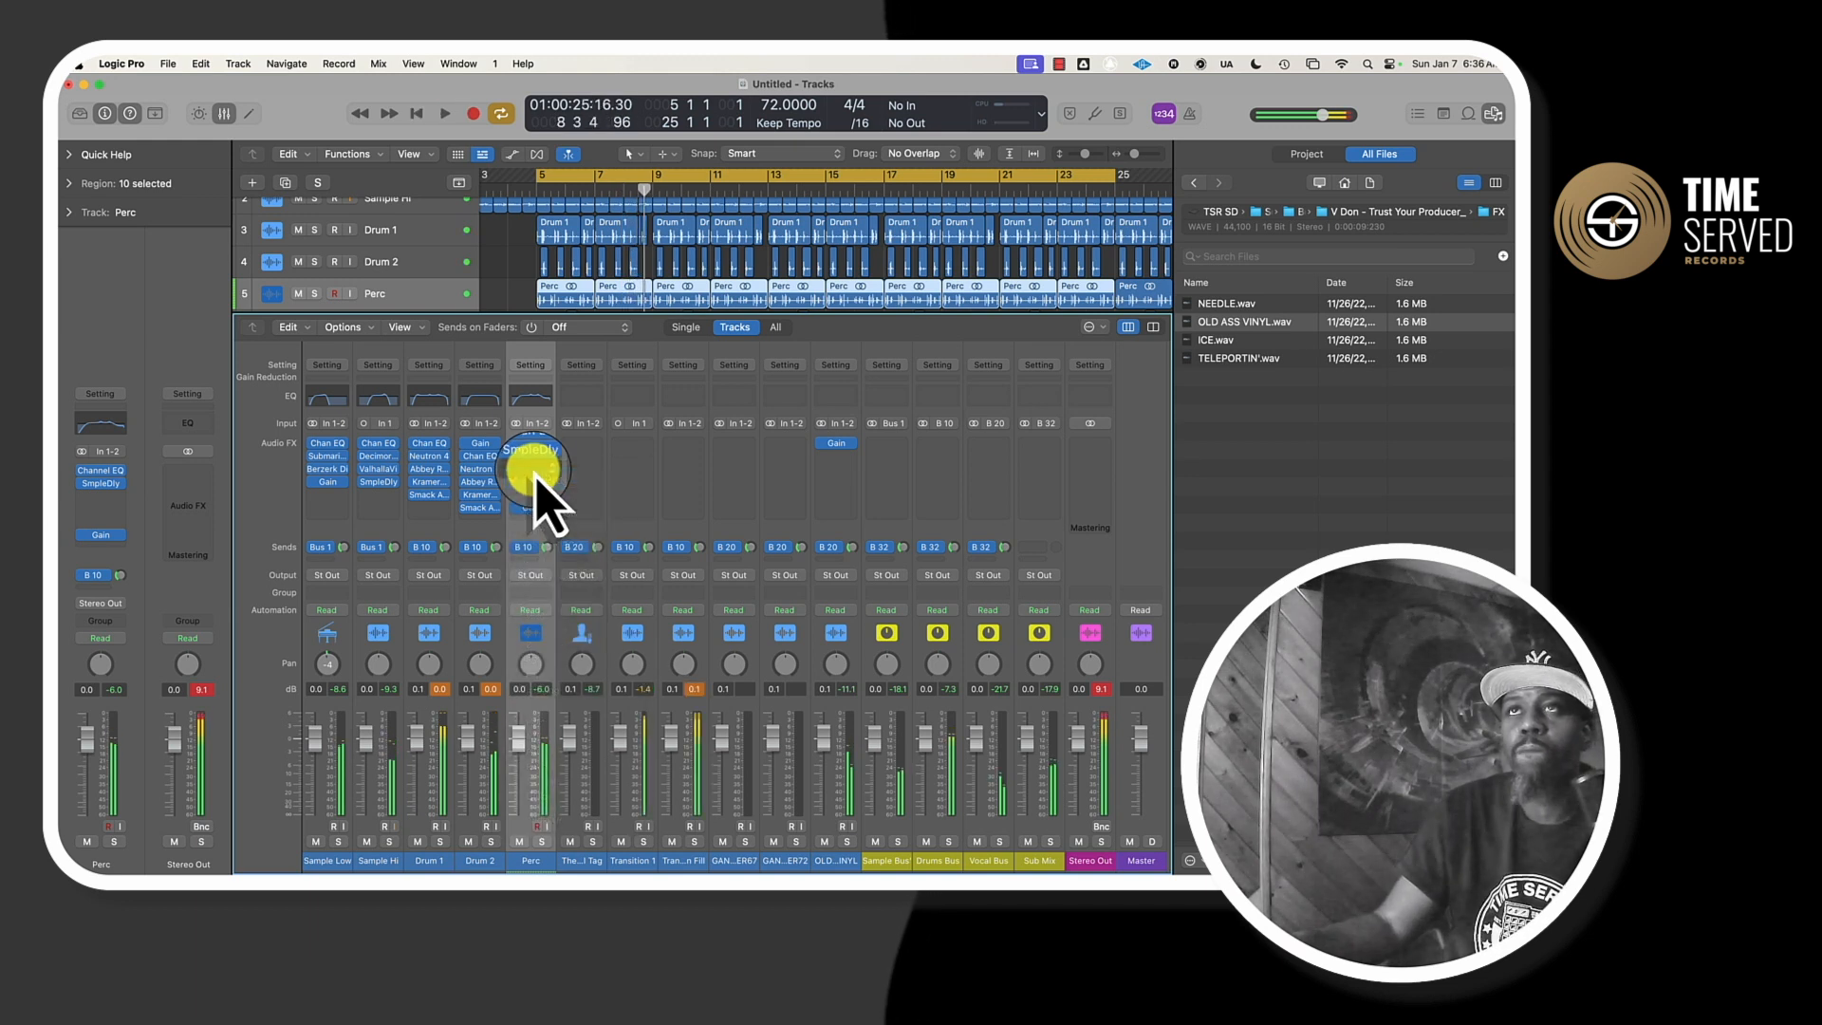
{"action": "left_click", "coordinate": [534, 475]}
{"action": "mouse_move", "coordinate": [744, 608]}
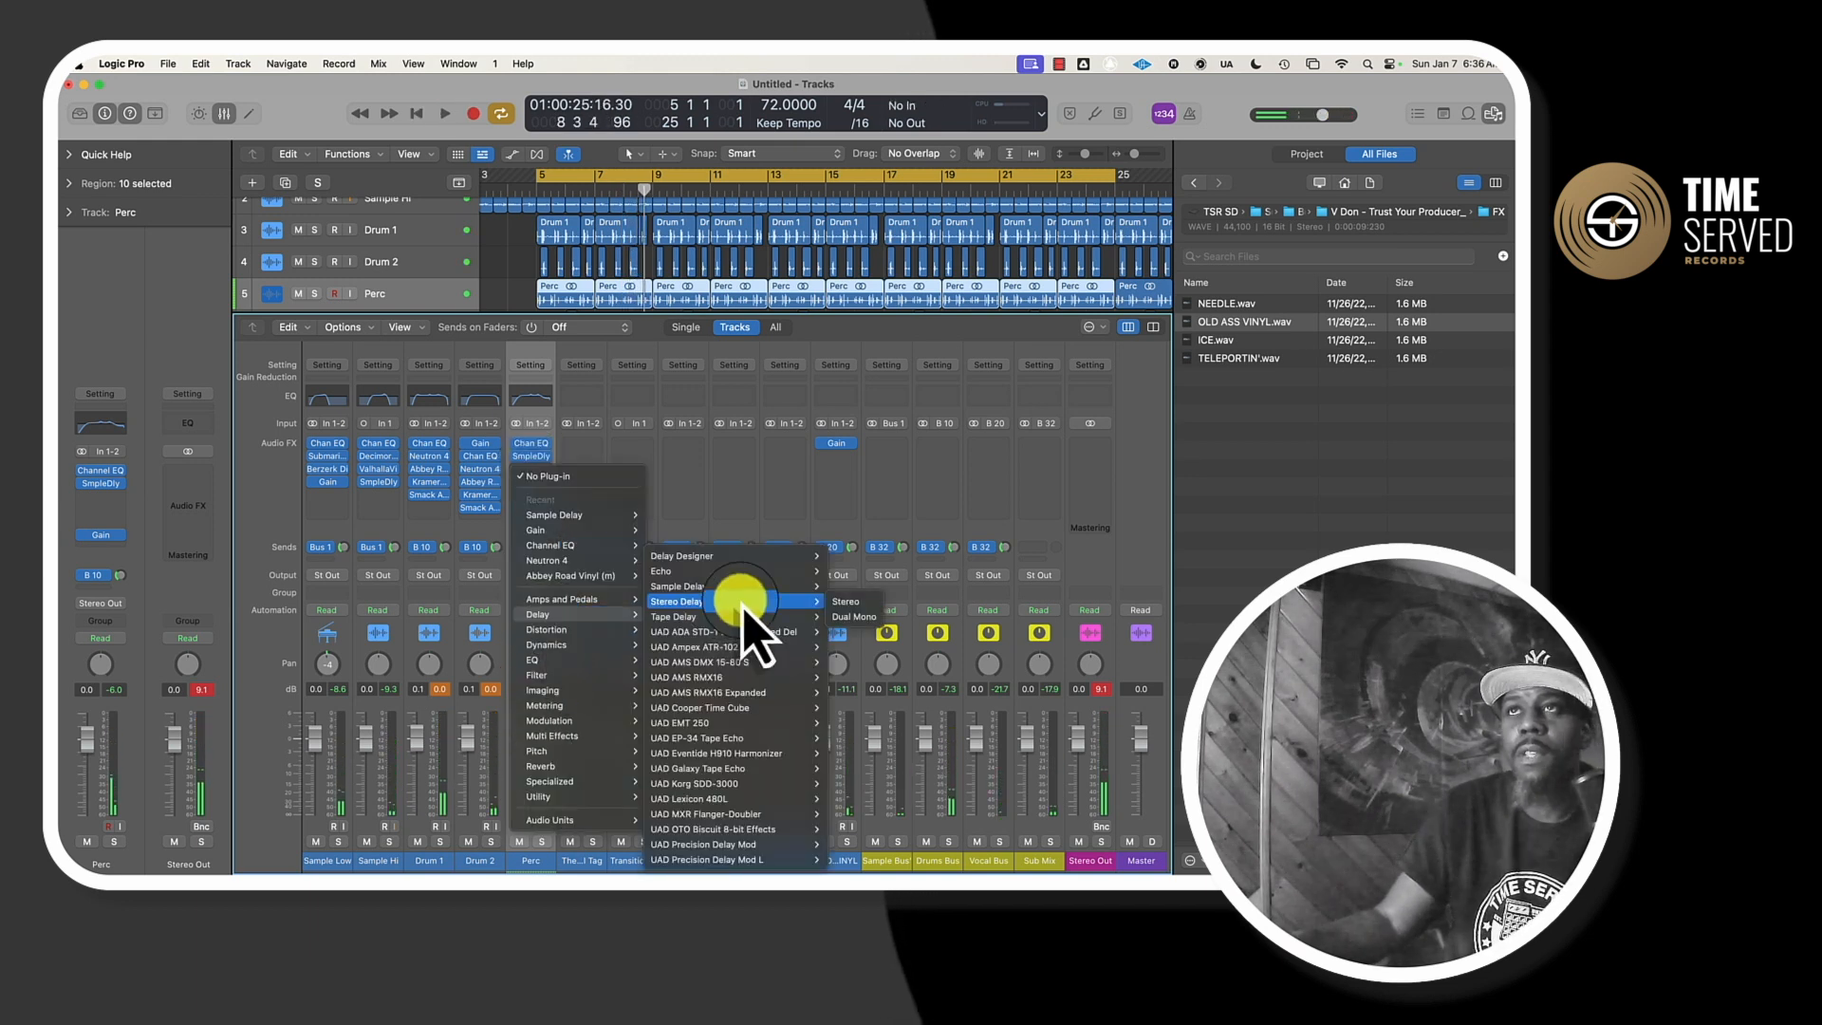
{"action": "left_click", "coordinate": [848, 604]}
- Set Stereo Delay's output mix to 19% left and 28% right, with cuts at 160 and 2600 Hz left, 100 and 3700 Hz right
{"action": "left_click_drag", "start_coordinate": [988, 662], "coordinate": [997, 683]}
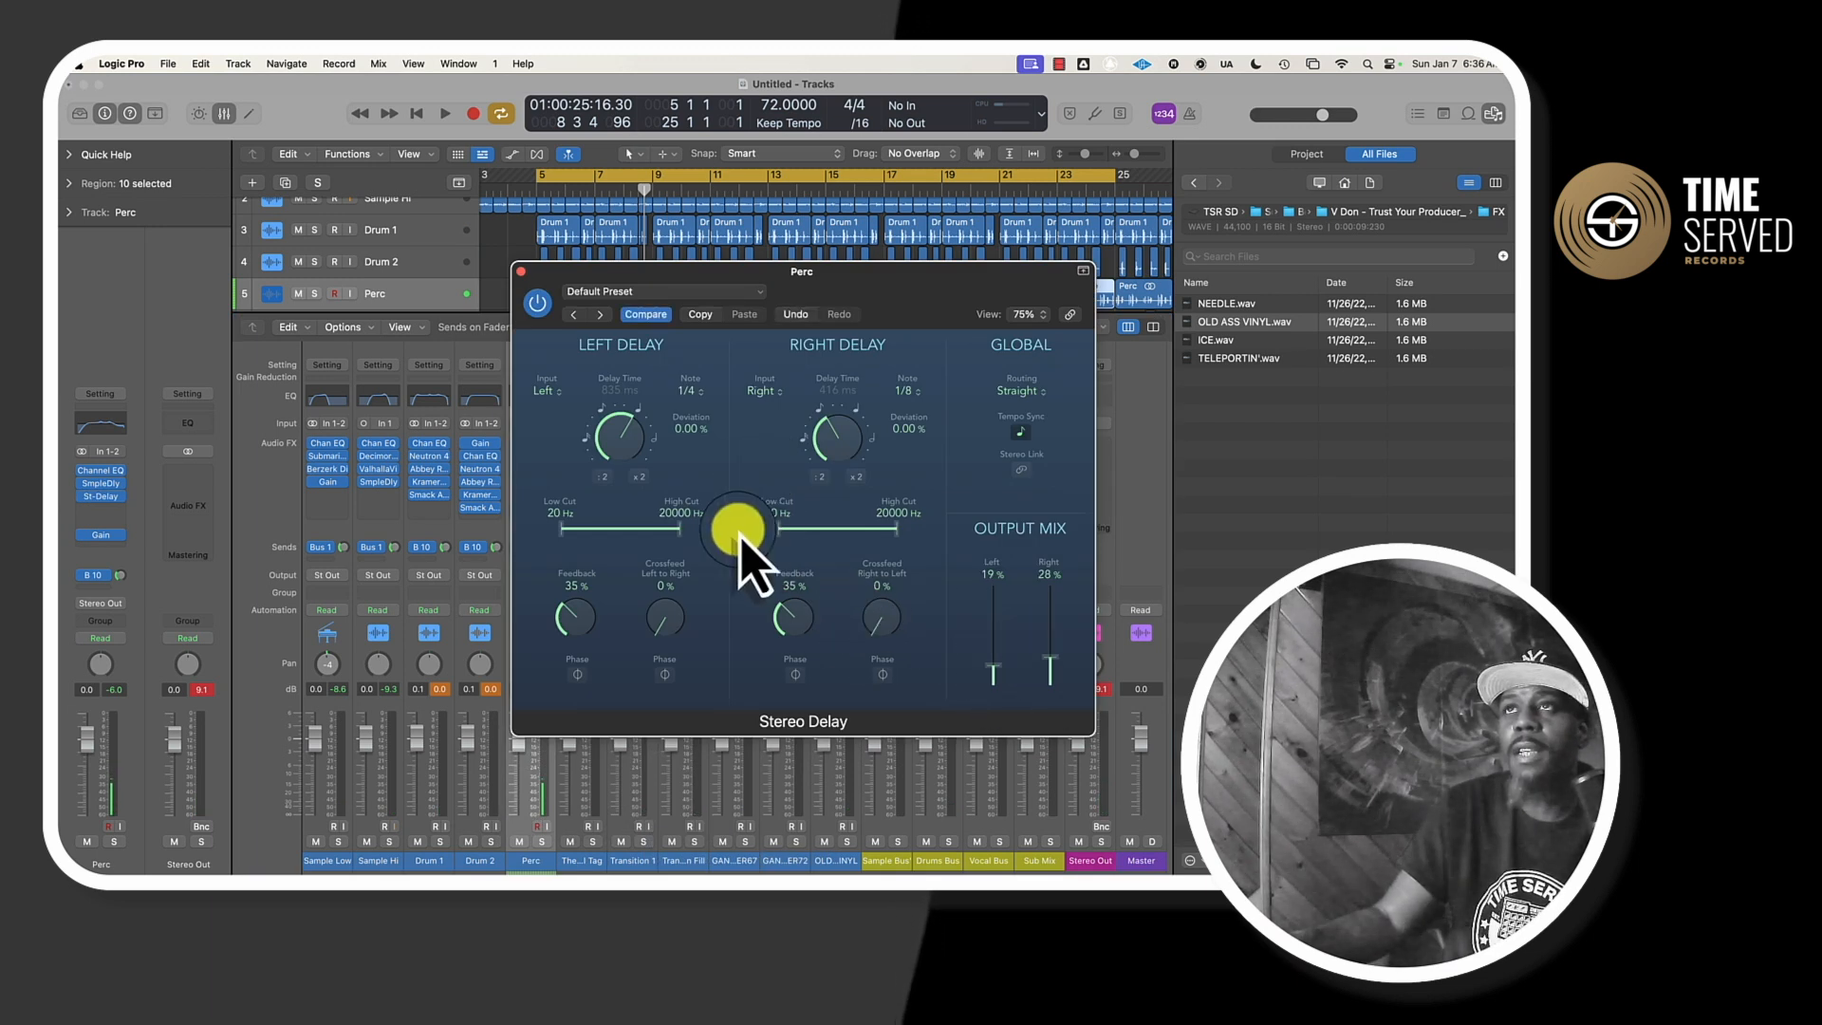
{"action": "left_click_drag", "start_coordinate": [897, 529], "coordinate": [865, 529]}
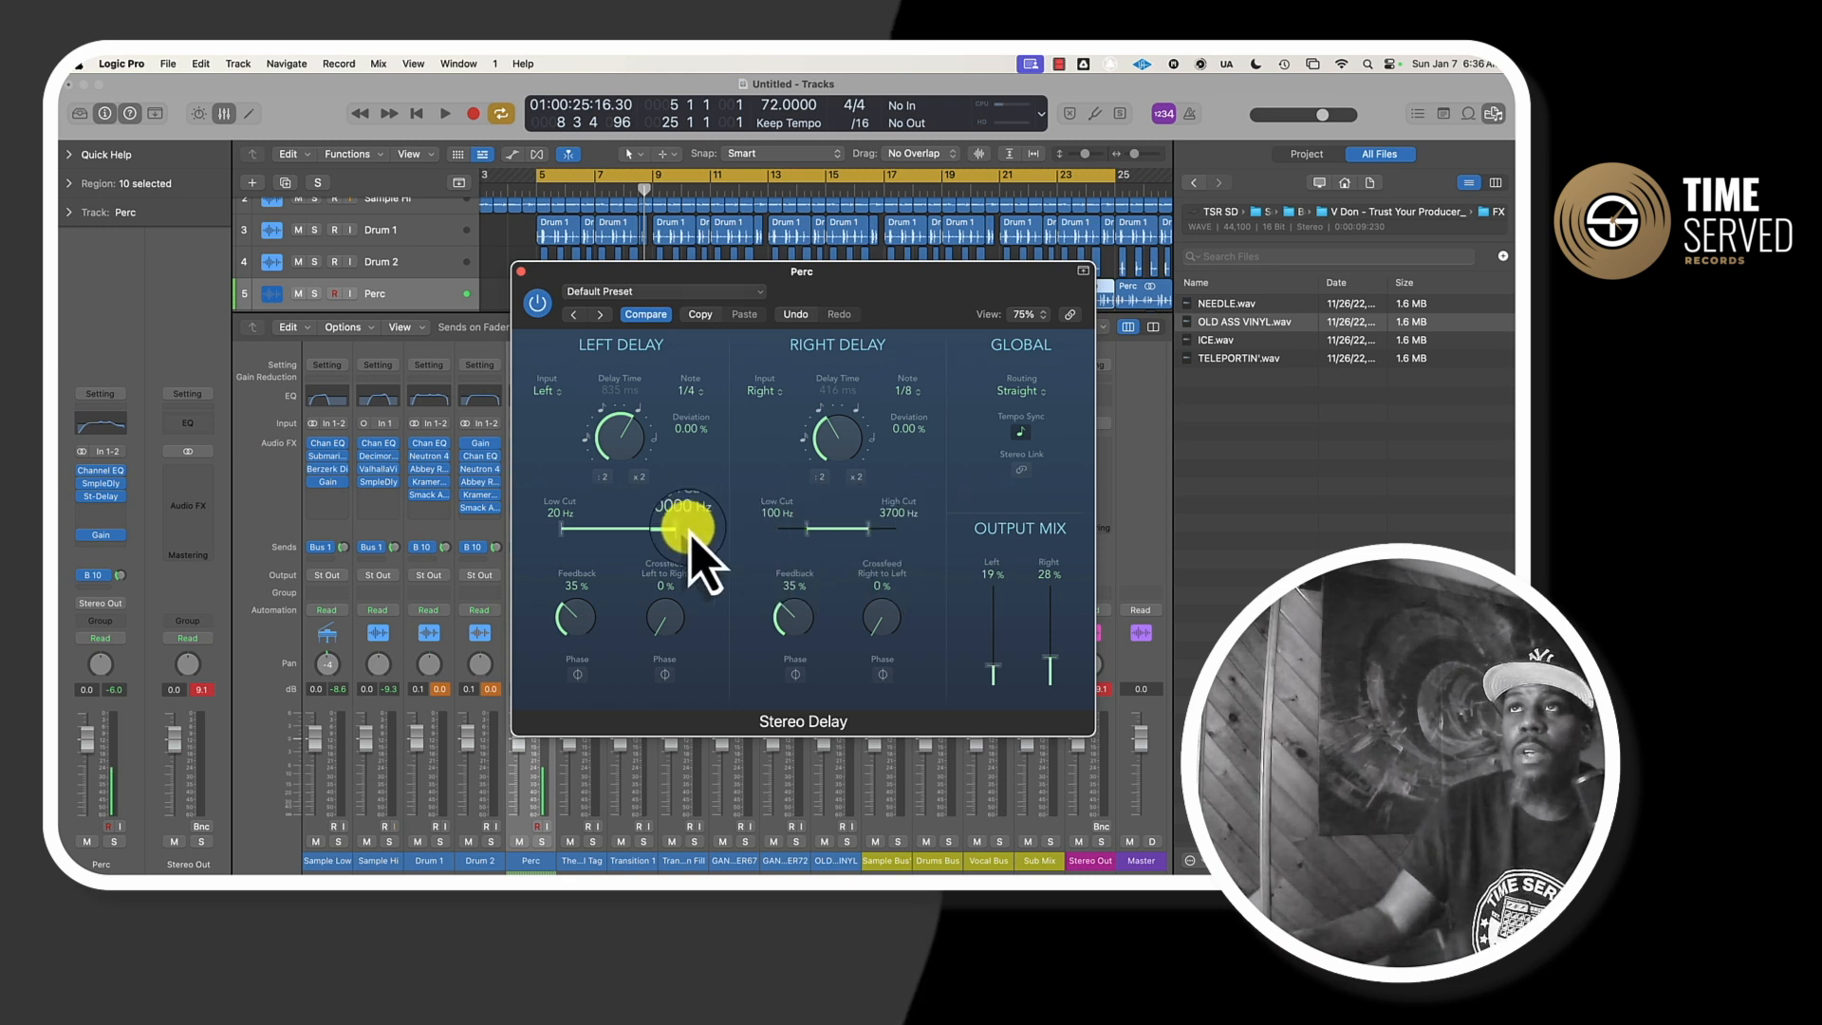
{"action": "left_click_drag", "start_coordinate": [679, 530], "coordinate": [597, 530]}
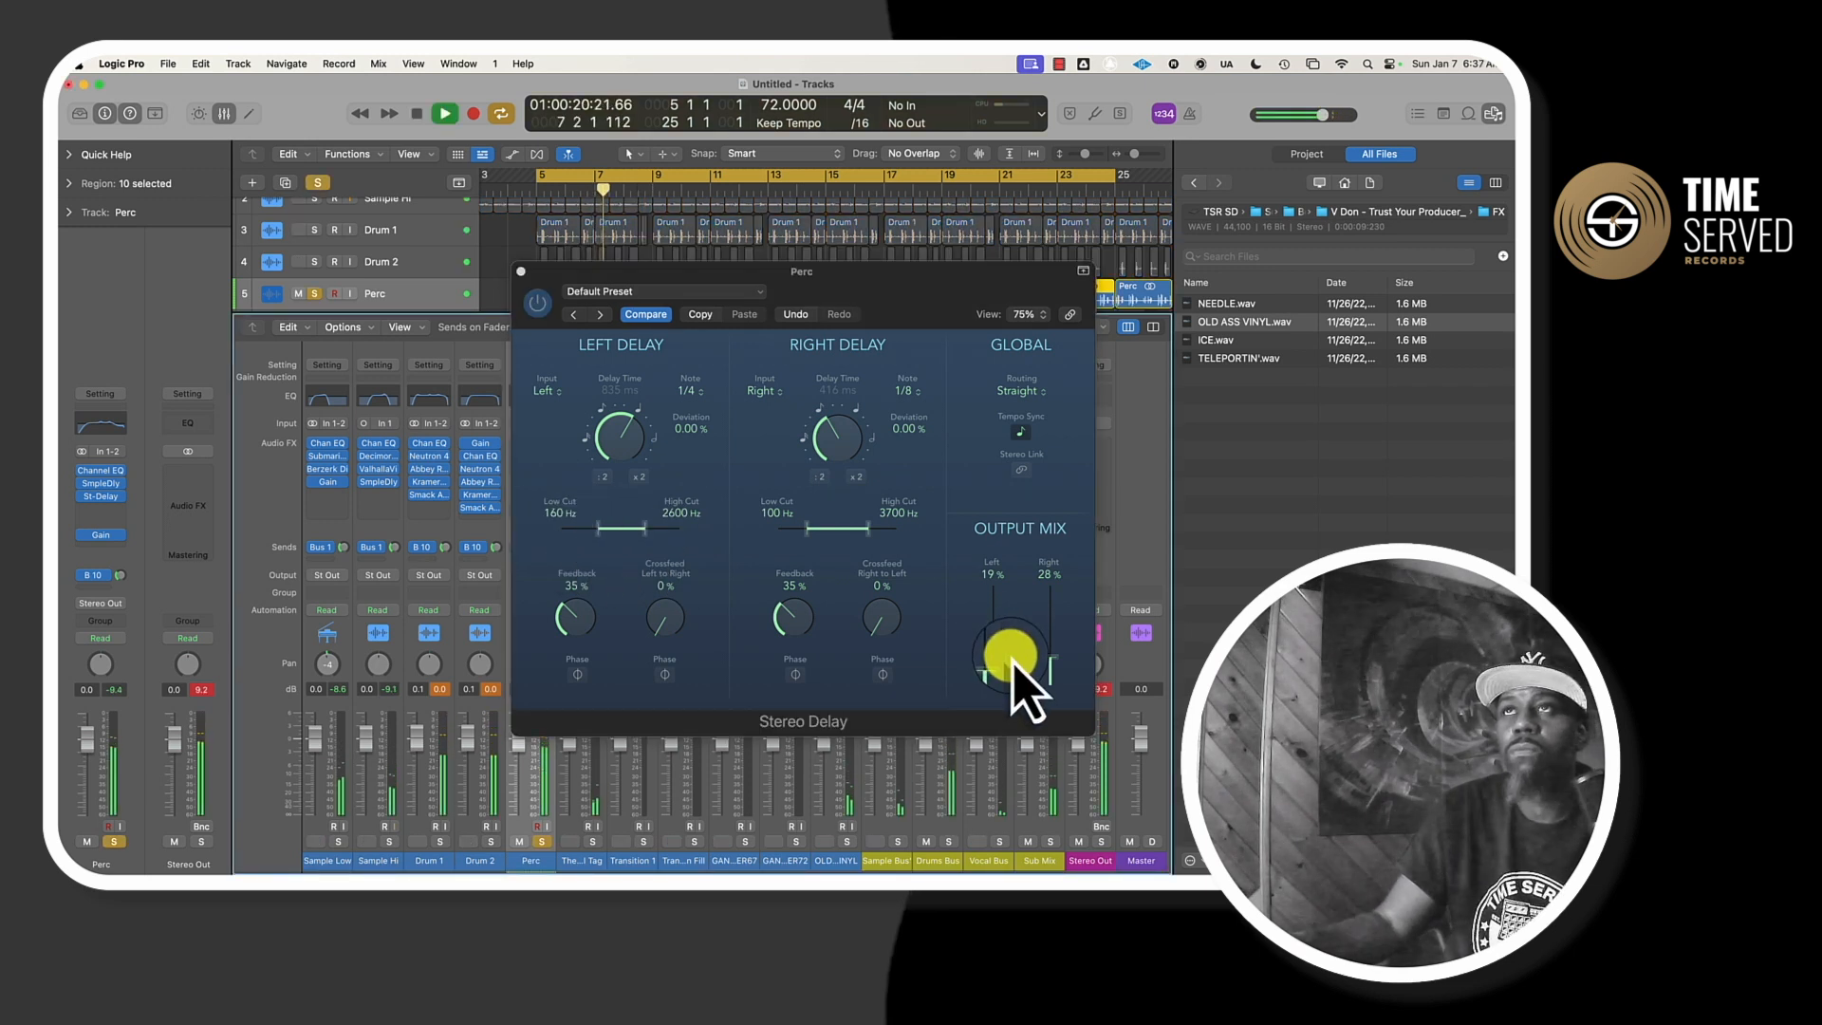
- While Perc plays, set Stereo Delay's output mix to 18% left and 30% right, feedback to 18% left and 25% right, and close it
{"action": "left_click_drag", "start_coordinate": [1013, 662], "coordinate": [1063, 655]}
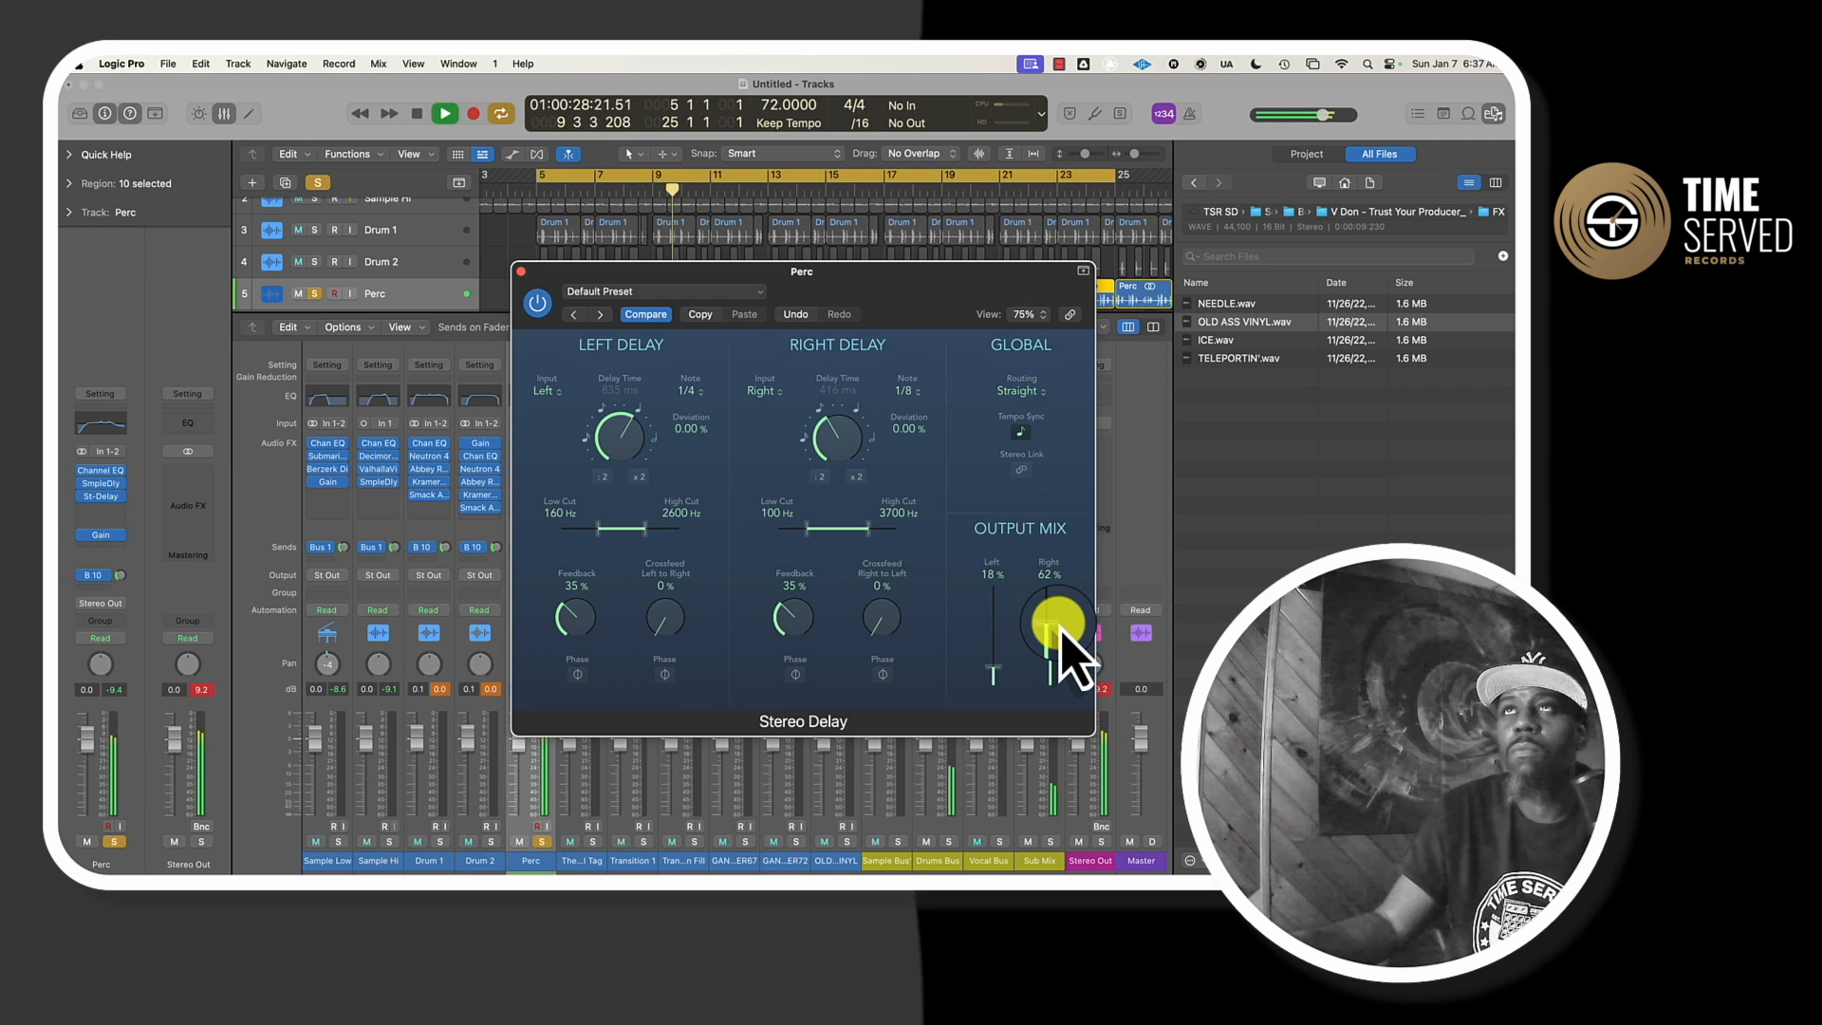
{"action": "left_click_drag", "start_coordinate": [1062, 631], "coordinate": [1061, 660]}
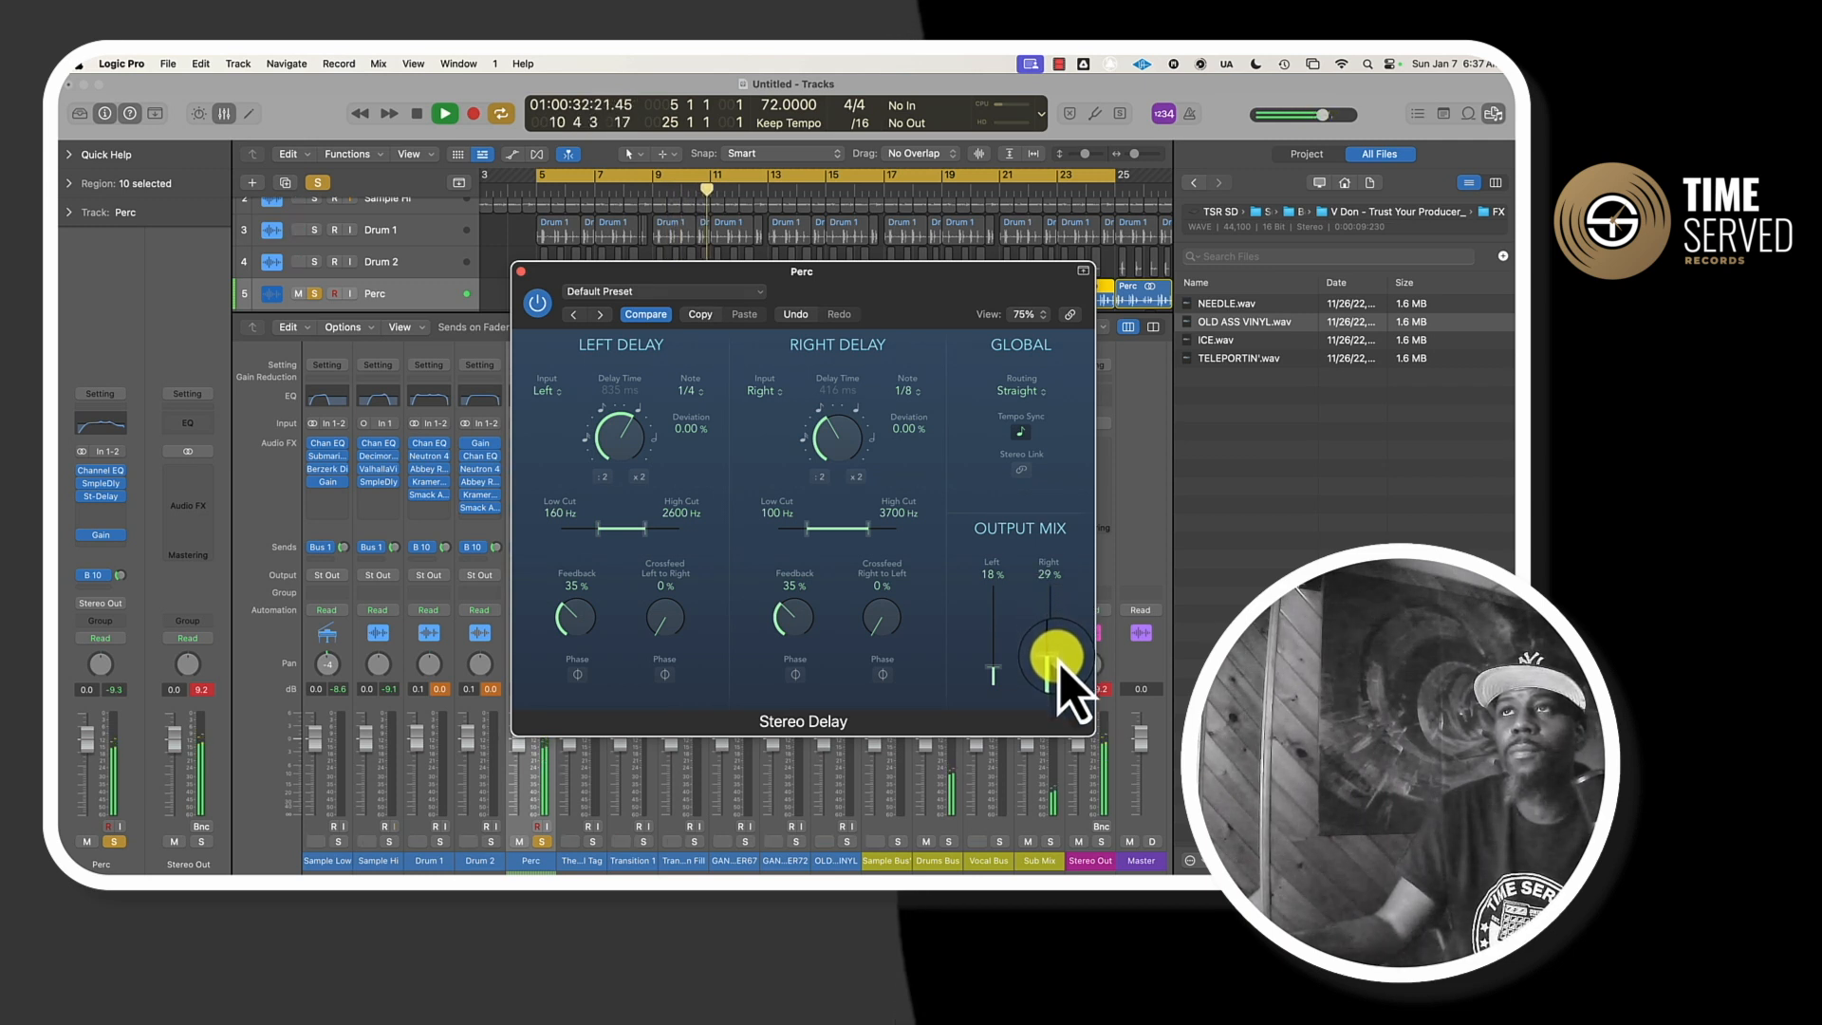
{"action": "left_click_drag", "start_coordinate": [796, 615], "coordinate": [797, 637]}
{"action": "mouse_move", "coordinate": [565, 615]}
{"action": "left_mouse_down"}
{"action": "mouse_move", "coordinate": [579, 683]}
{"action": "mouse_move", "coordinate": [571, 624]}
{"action": "left_mouse_up"}
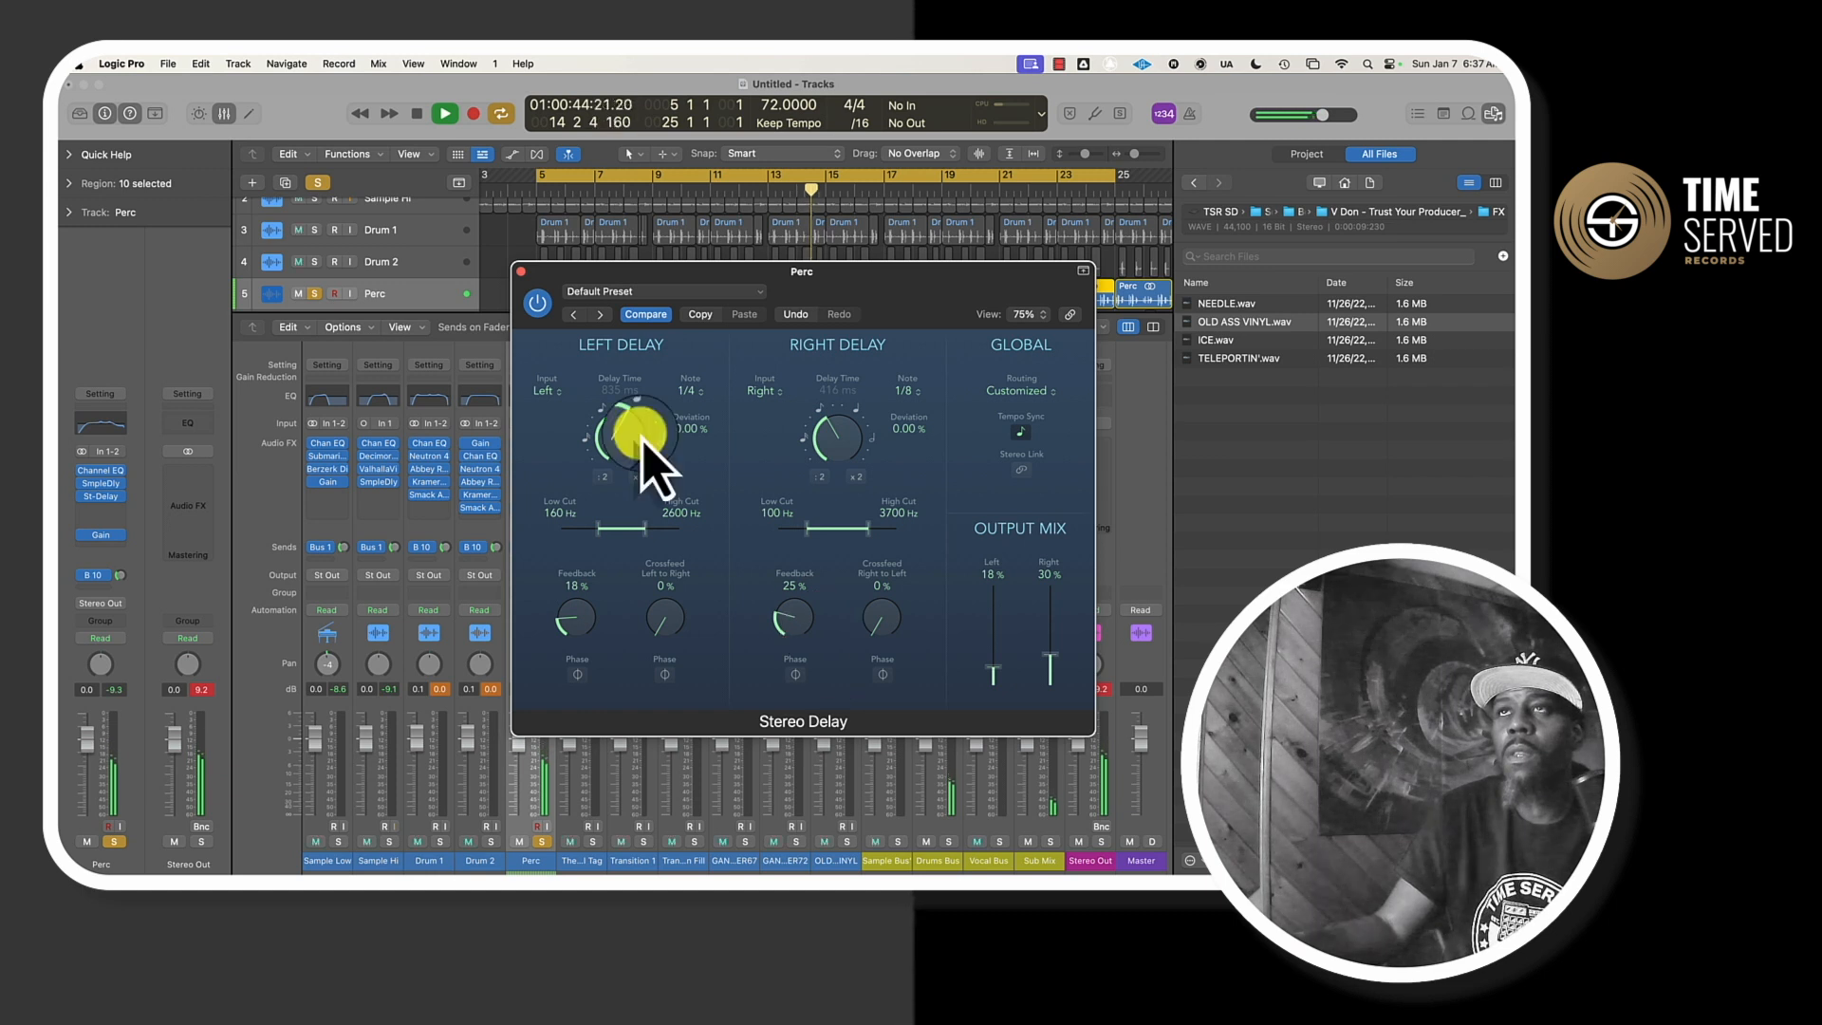
{"action": "left_click", "coordinate": [521, 272]}
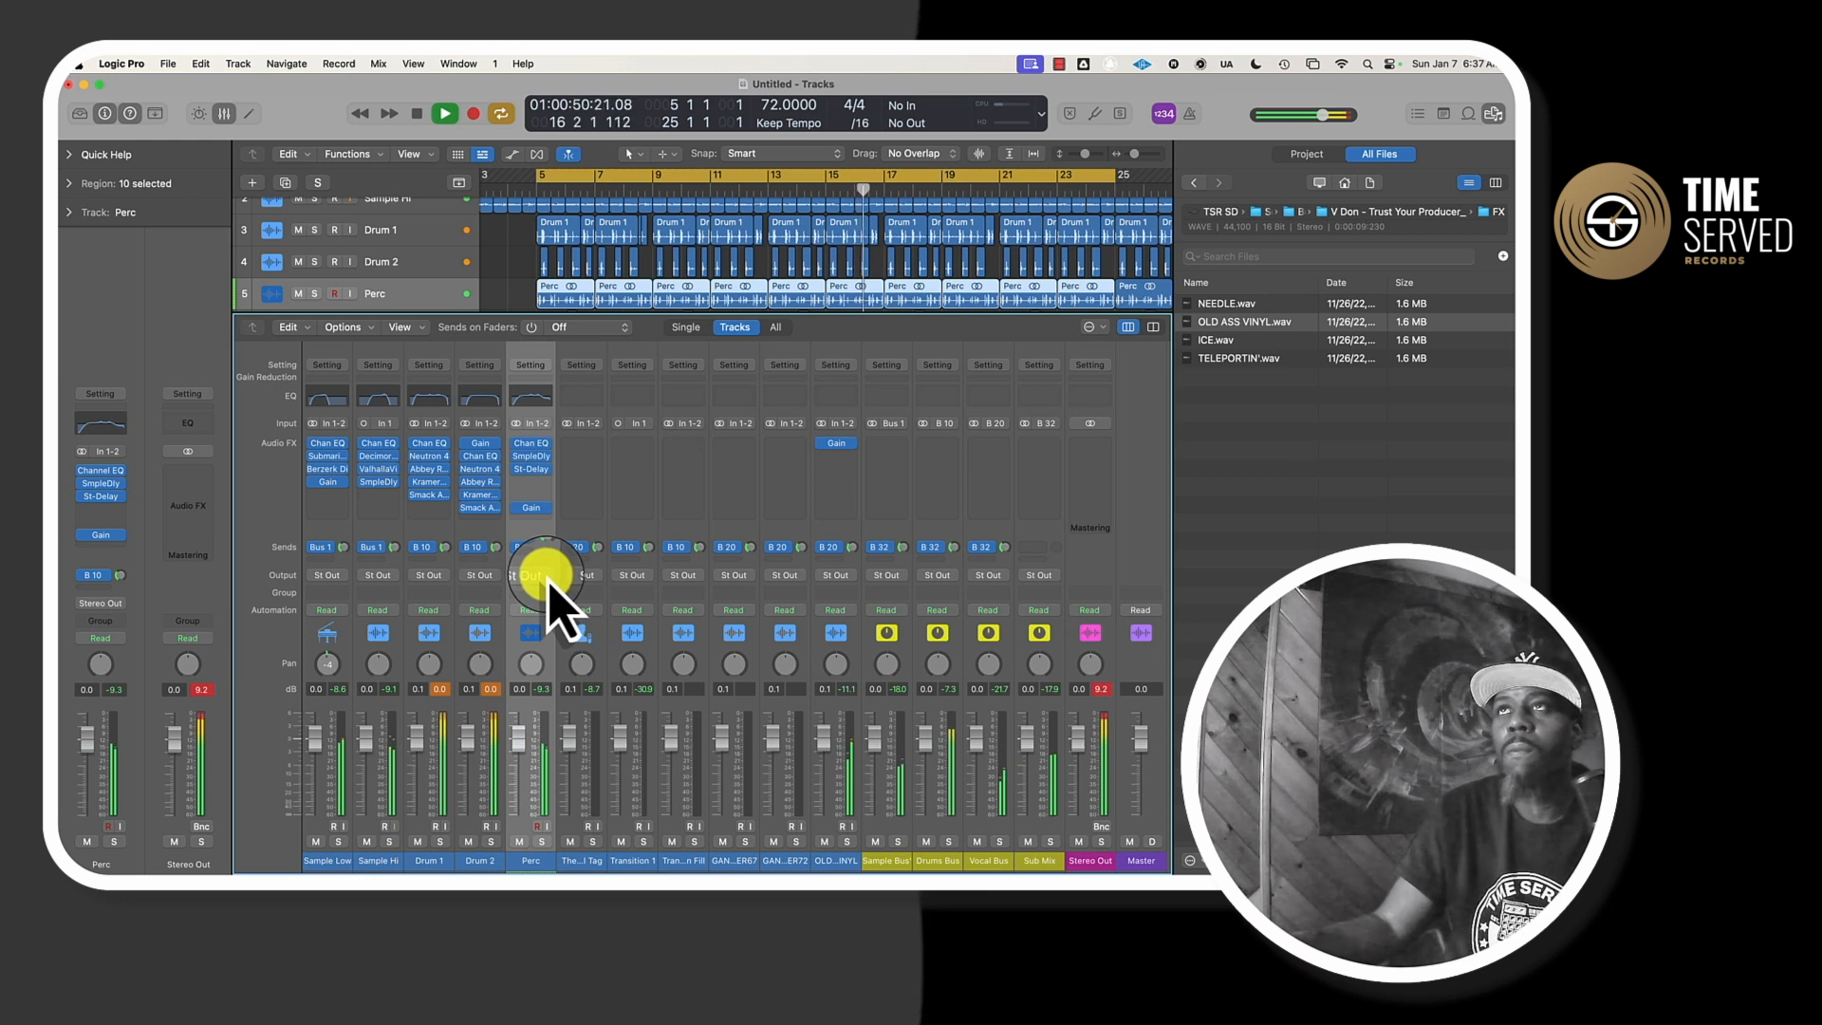
- Stop playback and insert the ValhallaRoom reverb below Stereo Delay on the Perc channel
{"action": "key", "text": "space"}
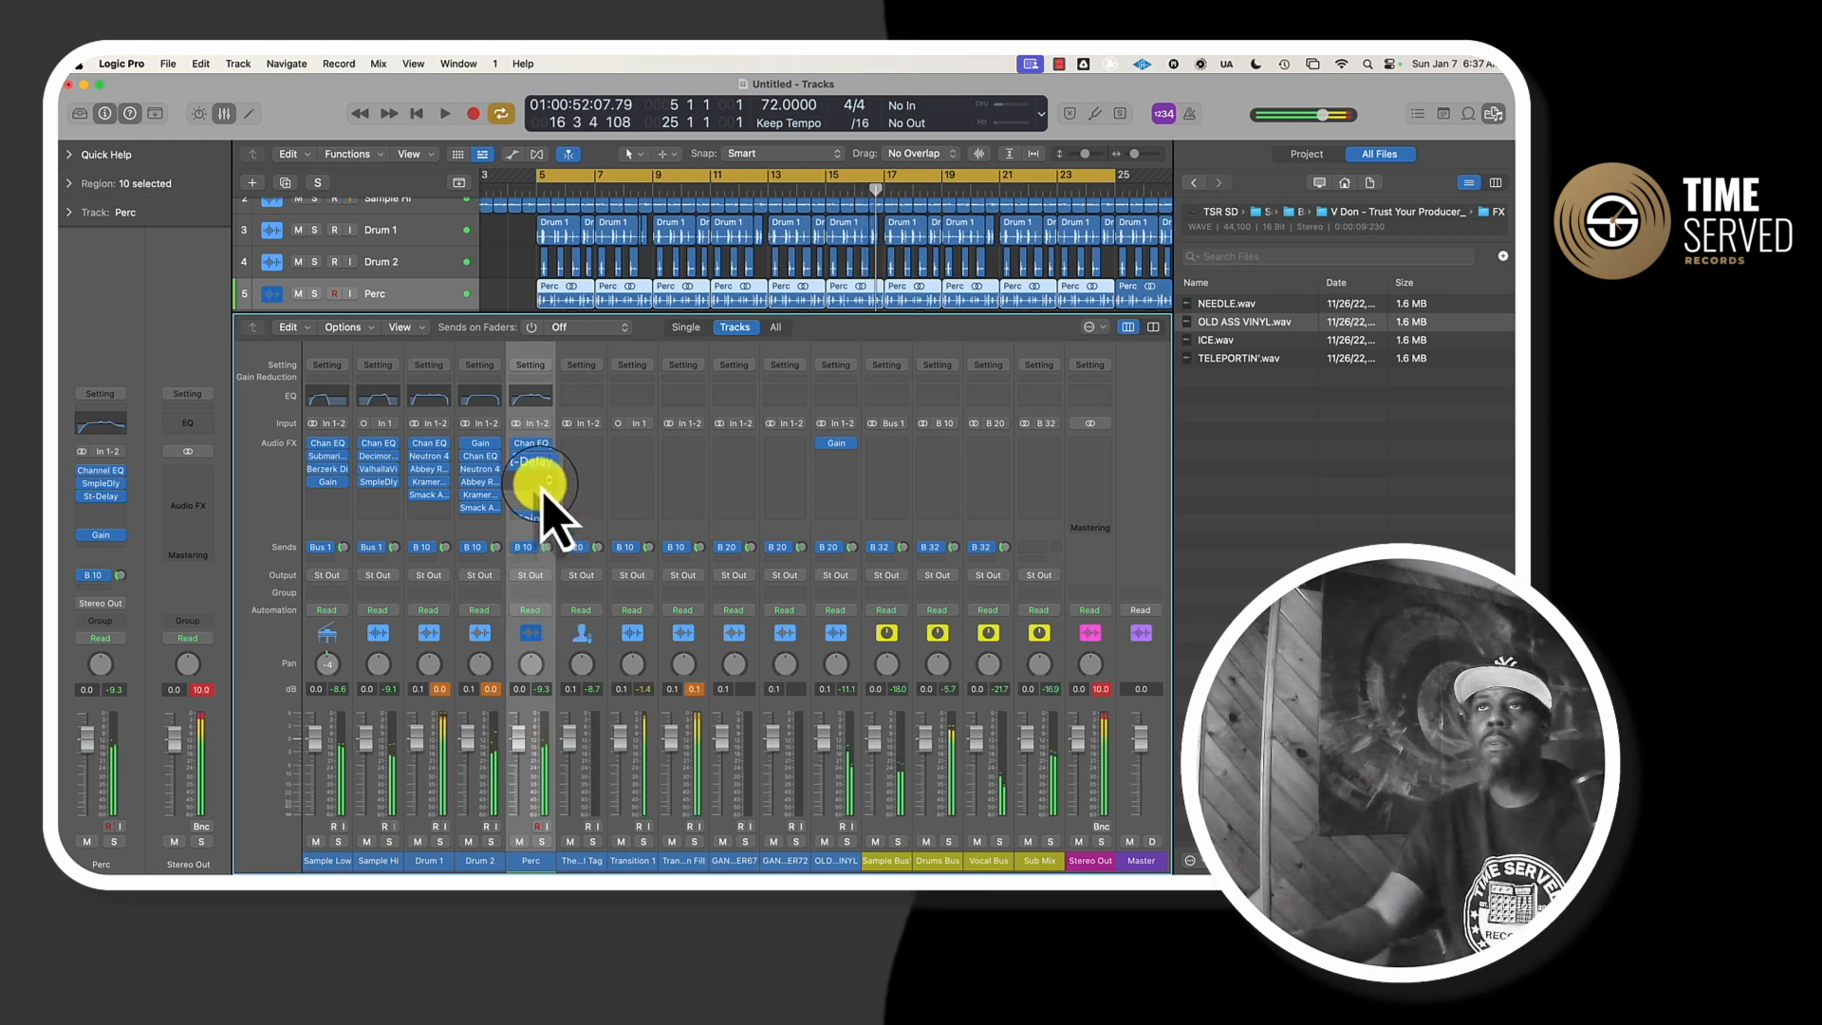
{"action": "left_click", "coordinate": [546, 498]}
{"action": "mouse_move", "coordinate": [579, 779]}
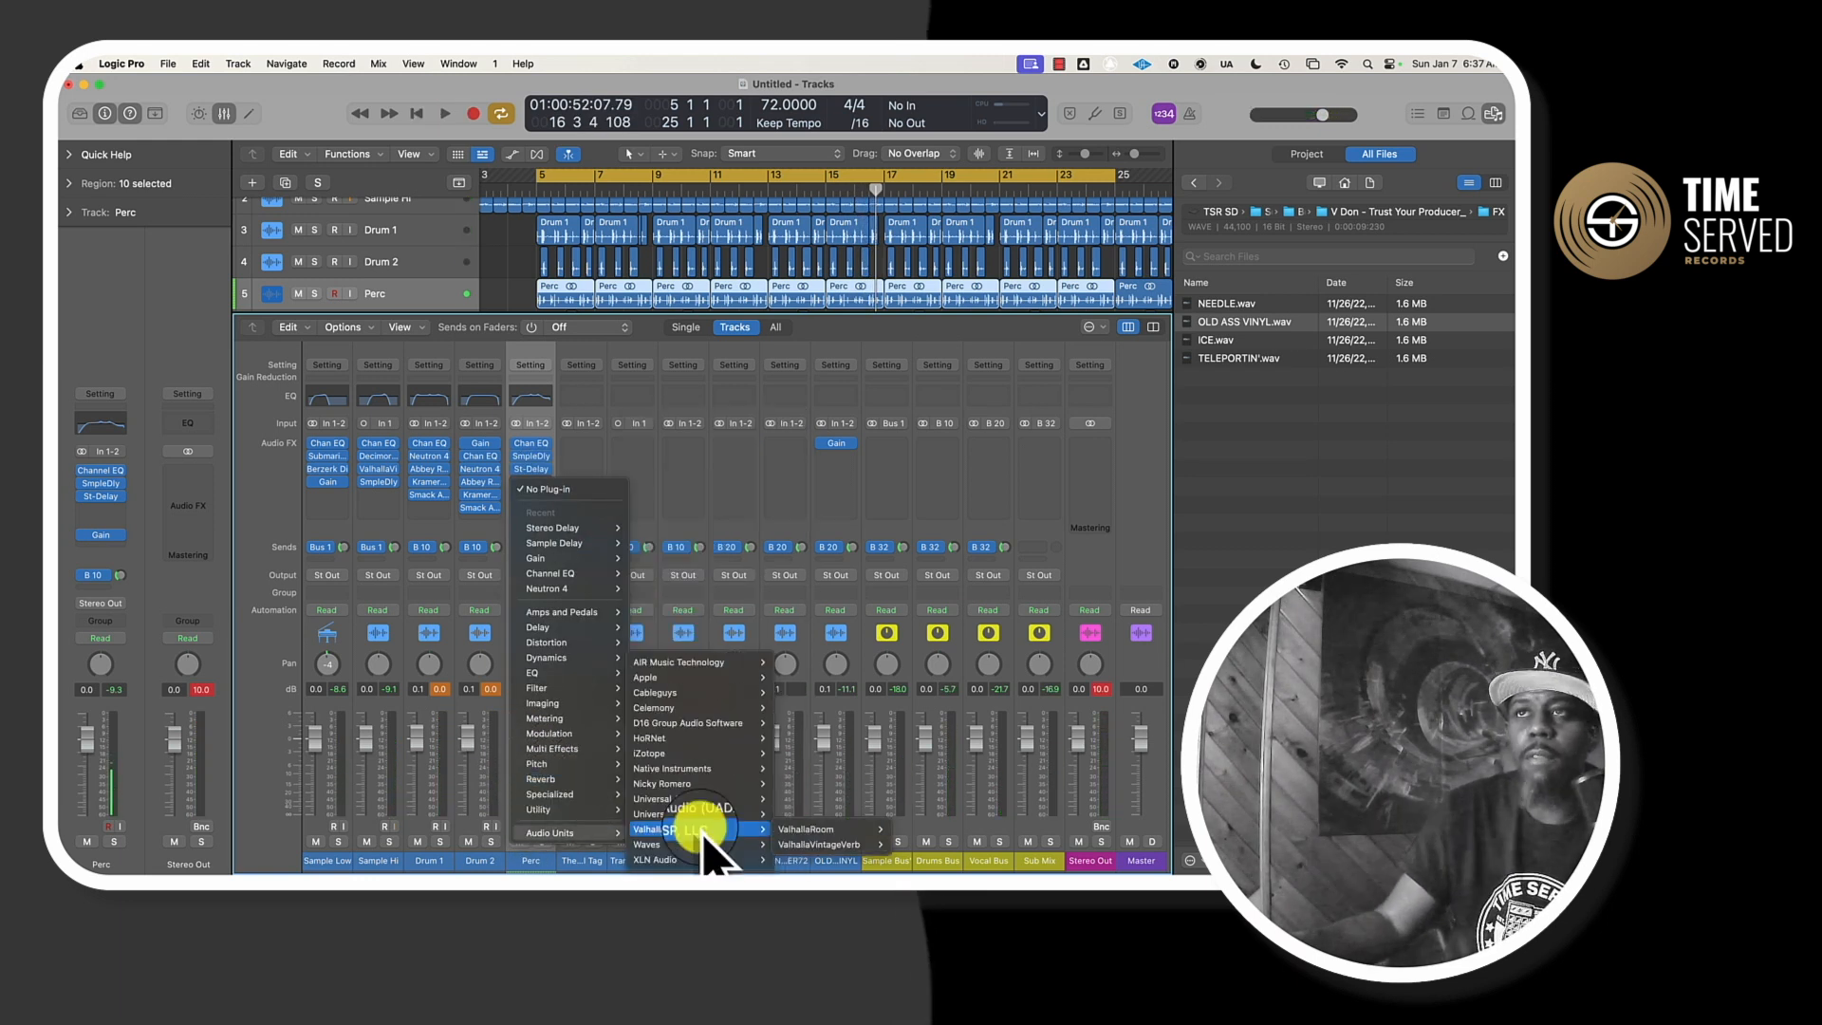
{"action": "left_click", "coordinate": [915, 854]}
- Set ValhallaRoom's mix to 32.4%, predelay 22.3 ms, high cut 5420 Hz, depth 53.5%, Bass Mult 0.92 and High Mult 0.48
{"action": "left_click_drag", "start_coordinate": [547, 470], "coordinate": [598, 514]}
{"action": "left_click_drag", "start_coordinate": [703, 493], "coordinate": [747, 491]}
{"action": "left_click", "coordinate": [742, 510]}
{"action": "scroll", "coordinate": [996, 528], "scroll_direction": "up", "scroll_amount": 1}
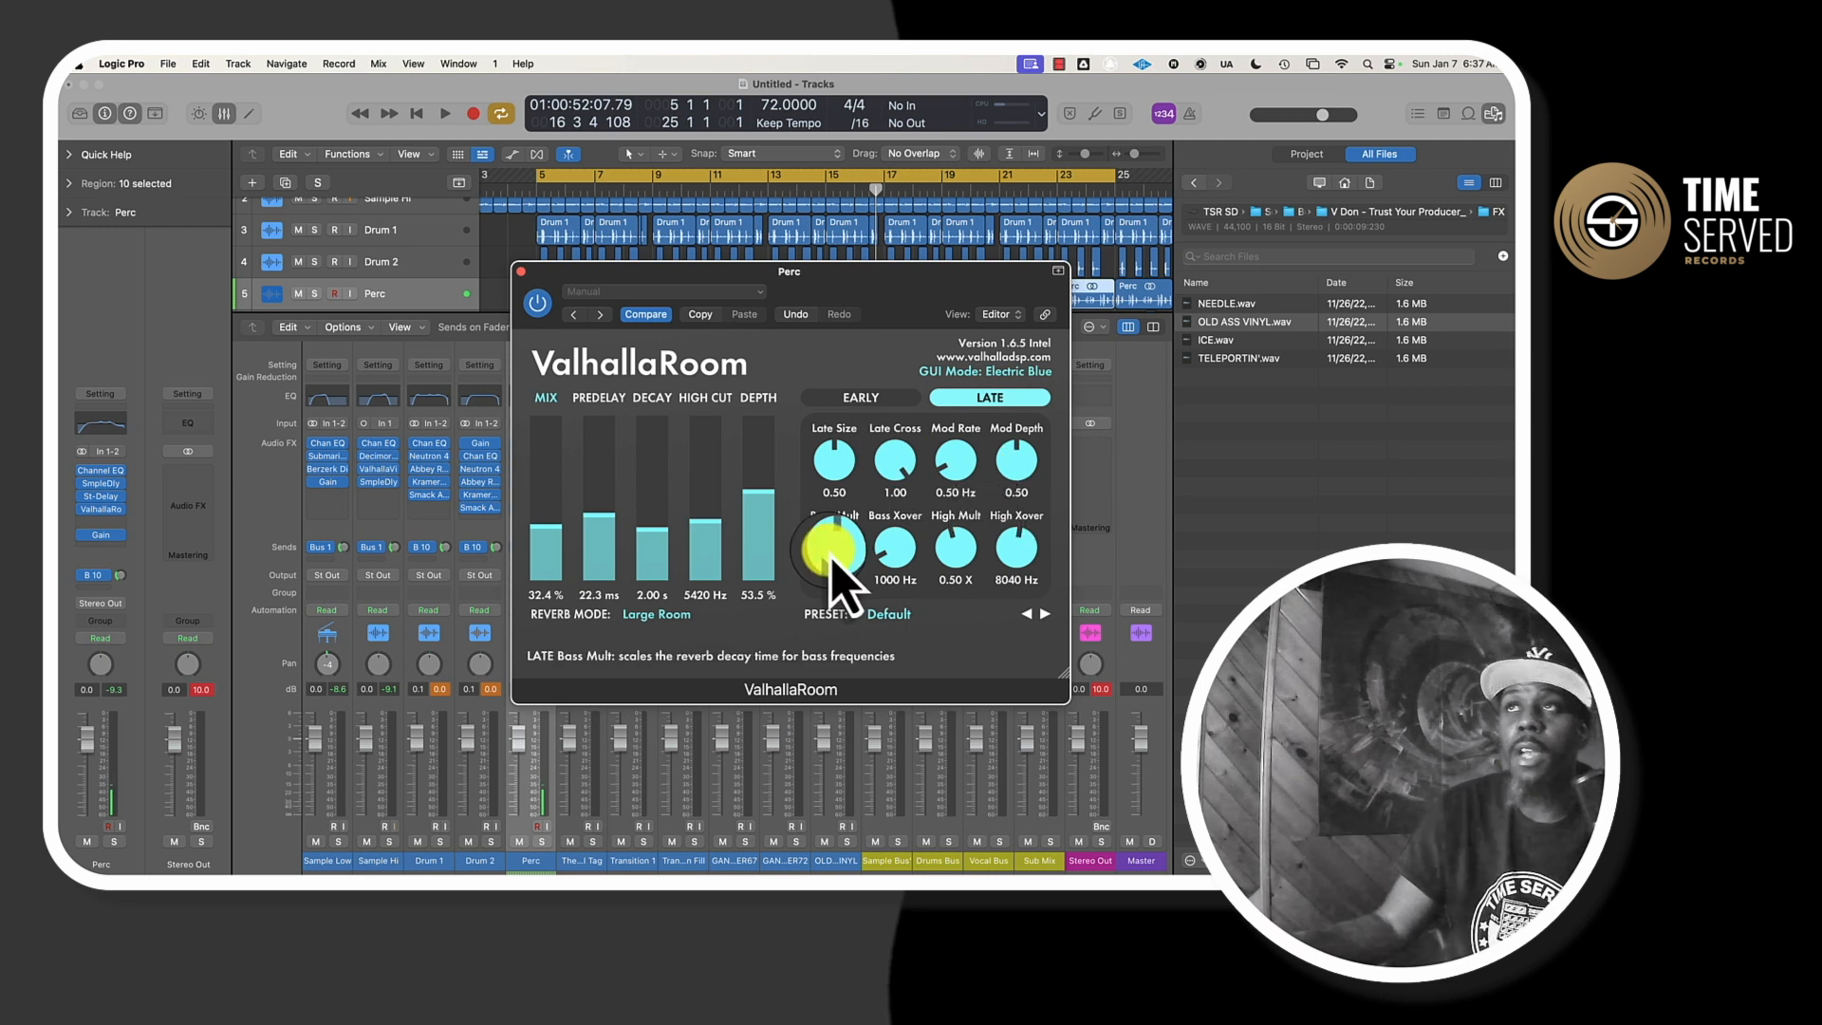
- Play the session, move the reverb window clear of Perc's inserts and set mix to 18.3%, predelay 4.5 ms, decay 2.19 s and depth 35%
{"action": "key", "text": "space"}
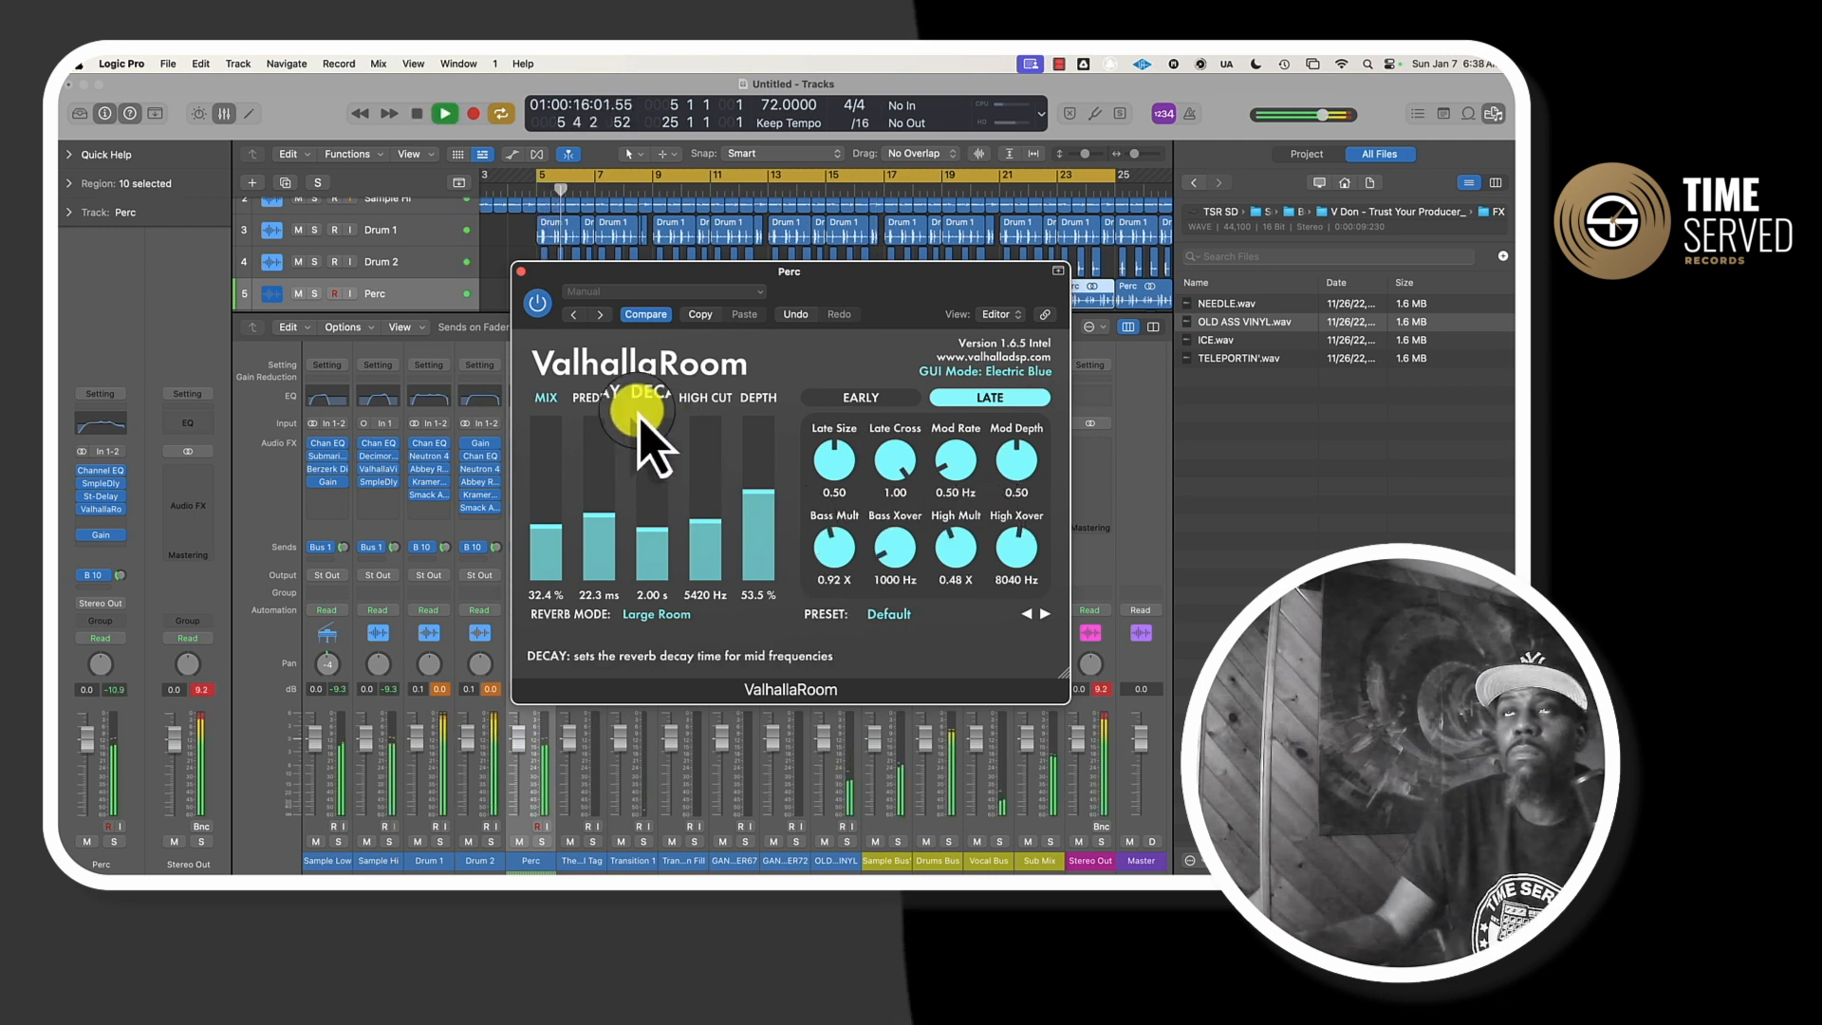
{"action": "left_click_drag", "start_coordinate": [549, 305], "coordinate": [738, 309]}
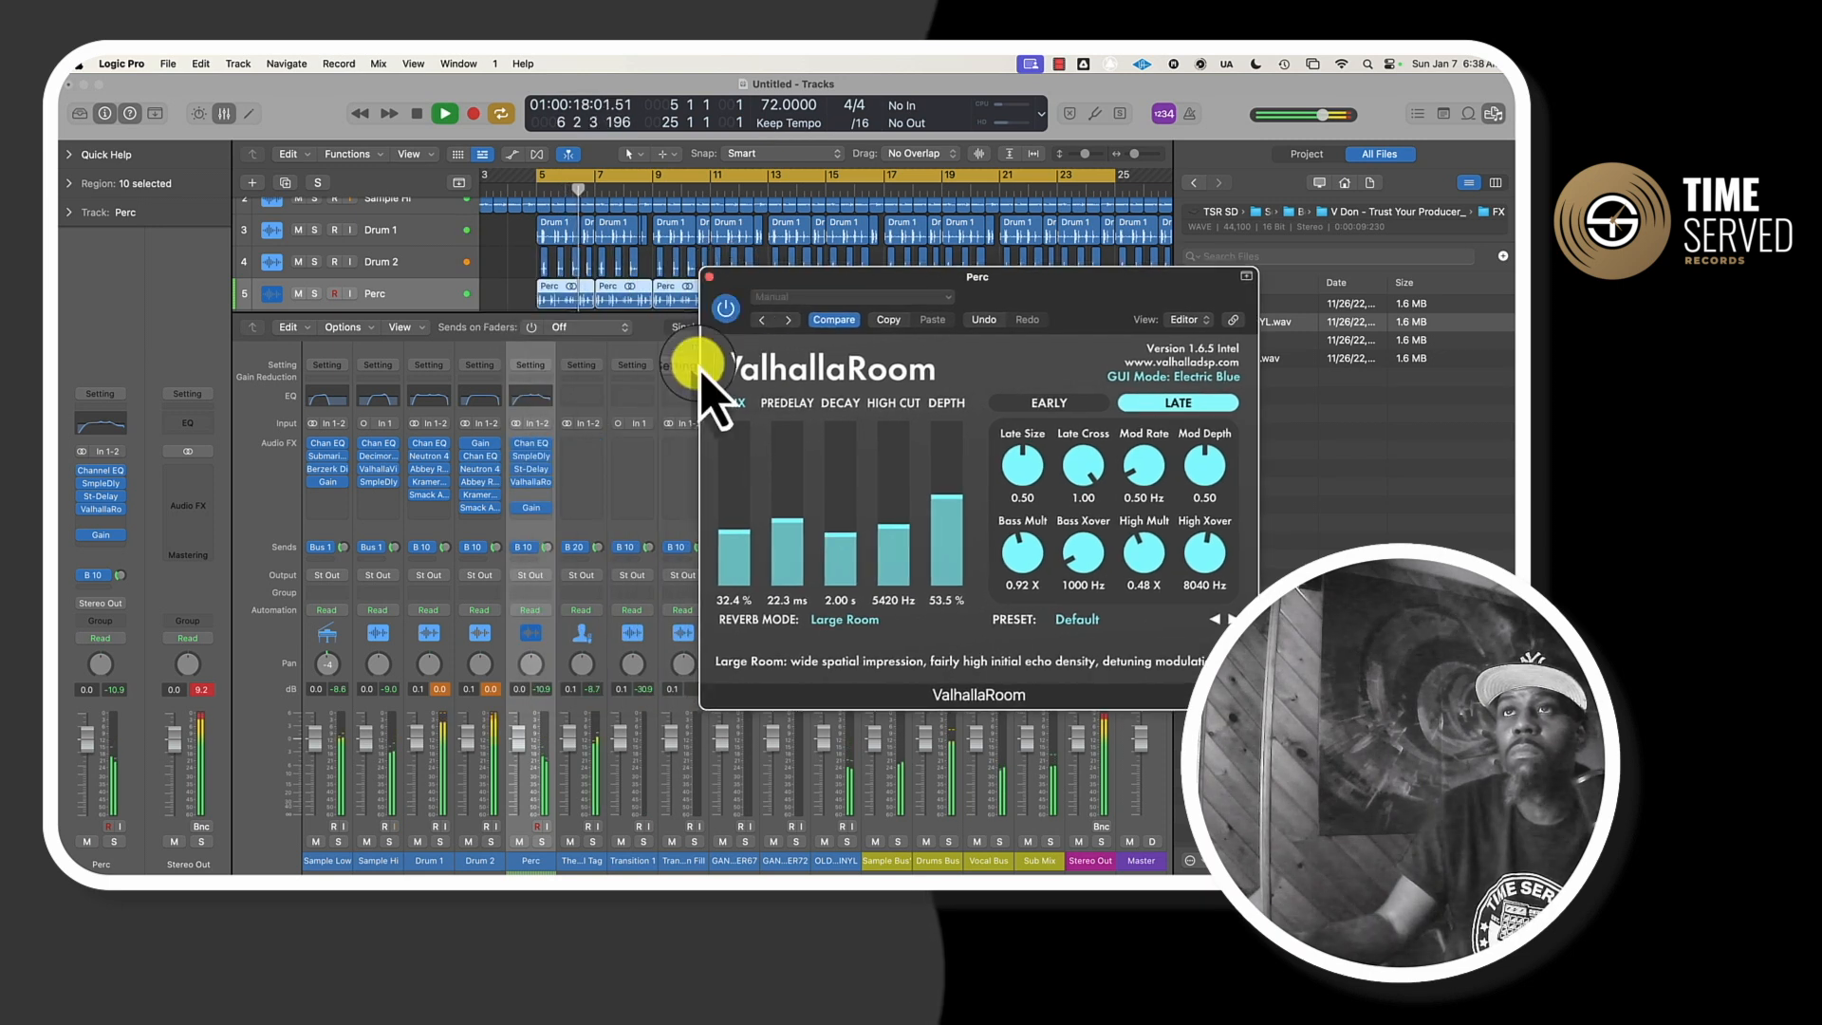
{"action": "mouse_move", "coordinate": [947, 520]}
{"action": "left_mouse_down"}
{"action": "mouse_move", "coordinate": [953, 560]}
{"action": "mouse_move", "coordinate": [949, 533]}
{"action": "left_mouse_up"}
{"action": "left_click_drag", "start_coordinate": [788, 527], "coordinate": [842, 539]}
{"action": "left_click", "coordinate": [890, 532]}
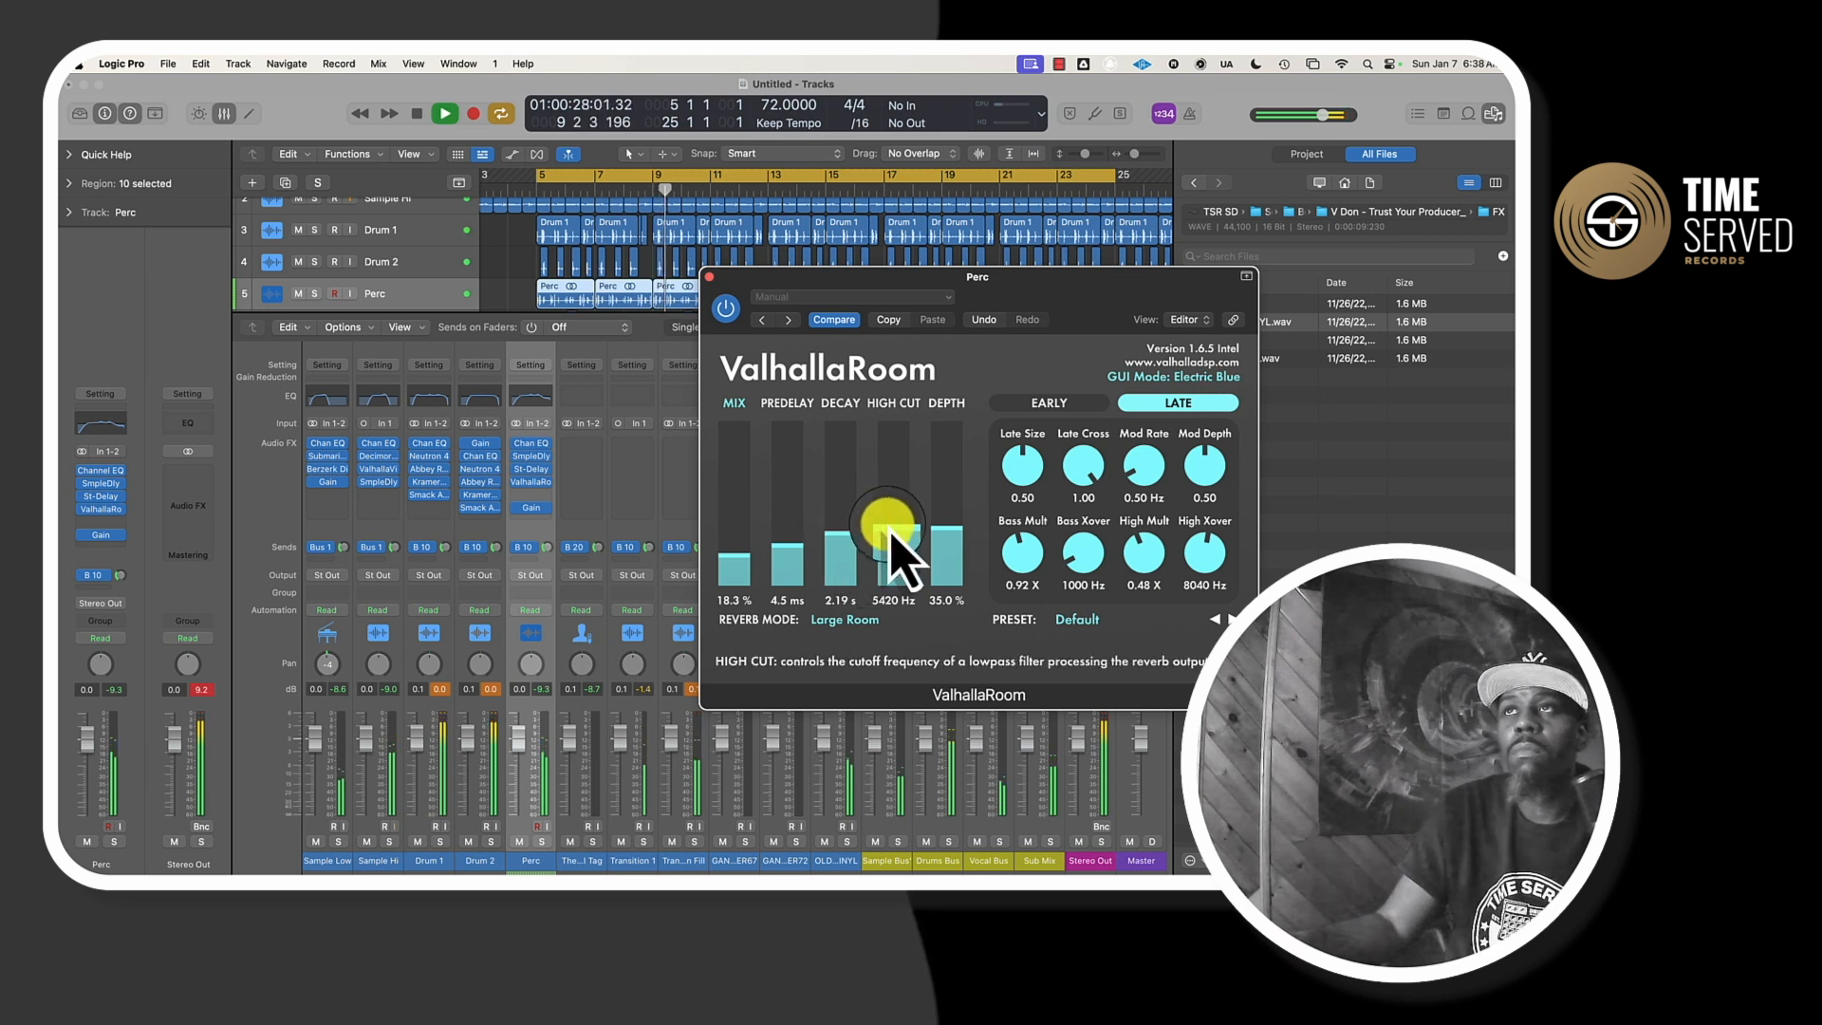
- Fine-tune ValhallaRoom's depth during playback, bringing it down to 21.9%, and adjust the high cut
{"action": "left_click_drag", "start_coordinate": [945, 529], "coordinate": [950, 537]}
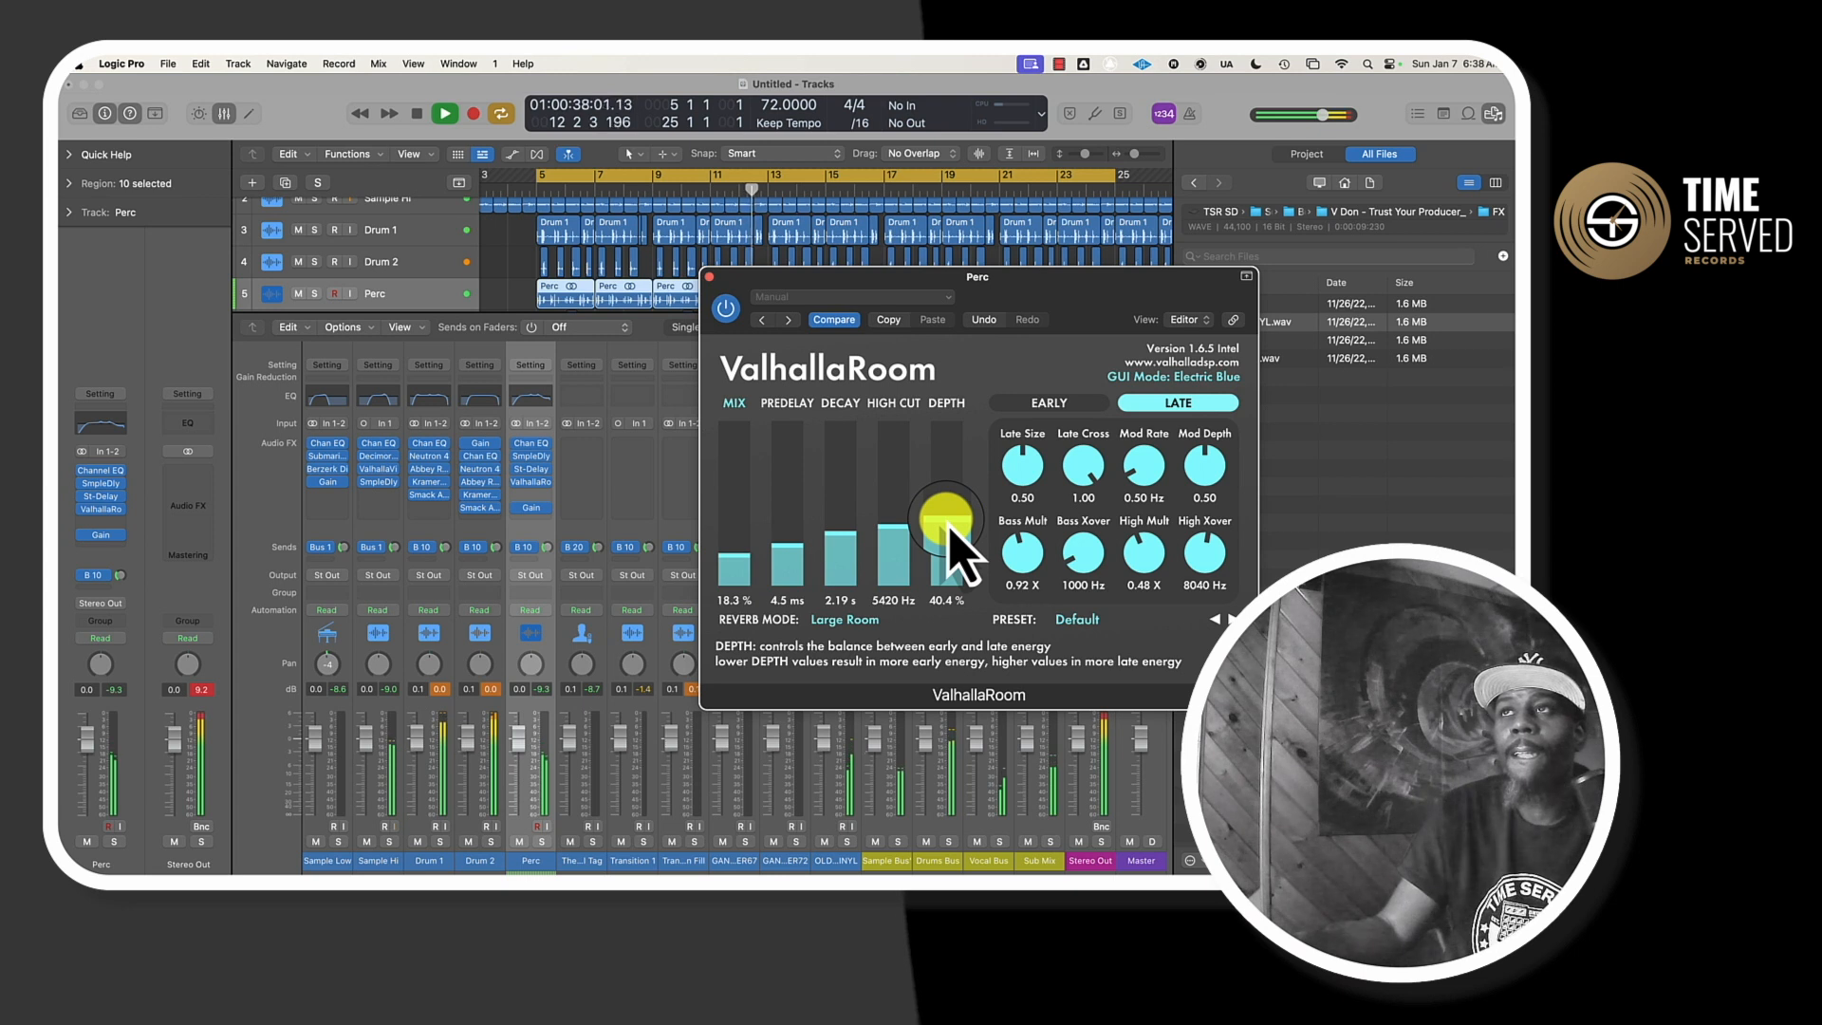
{"action": "left_click_drag", "start_coordinate": [947, 528], "coordinate": [947, 559]}
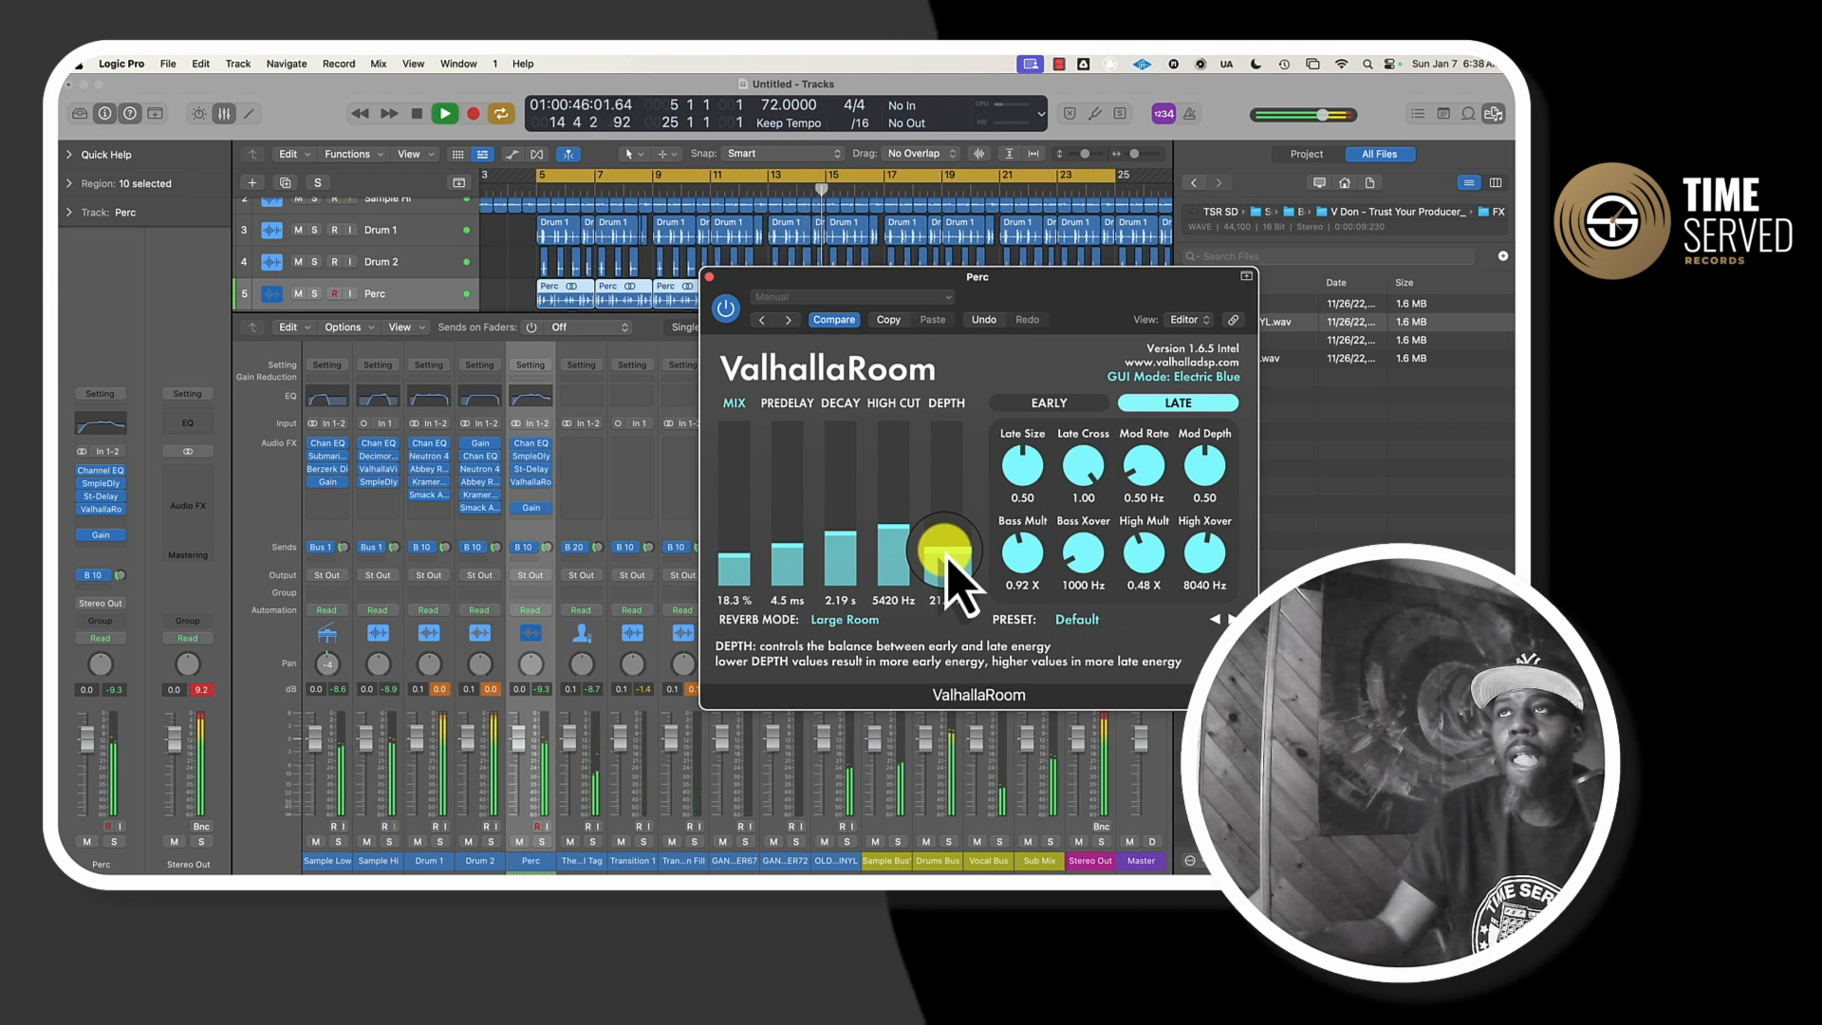
{"action": "left_click_drag", "start_coordinate": [950, 560], "coordinate": [947, 560]}
{"action": "left_click", "coordinate": [897, 552]}
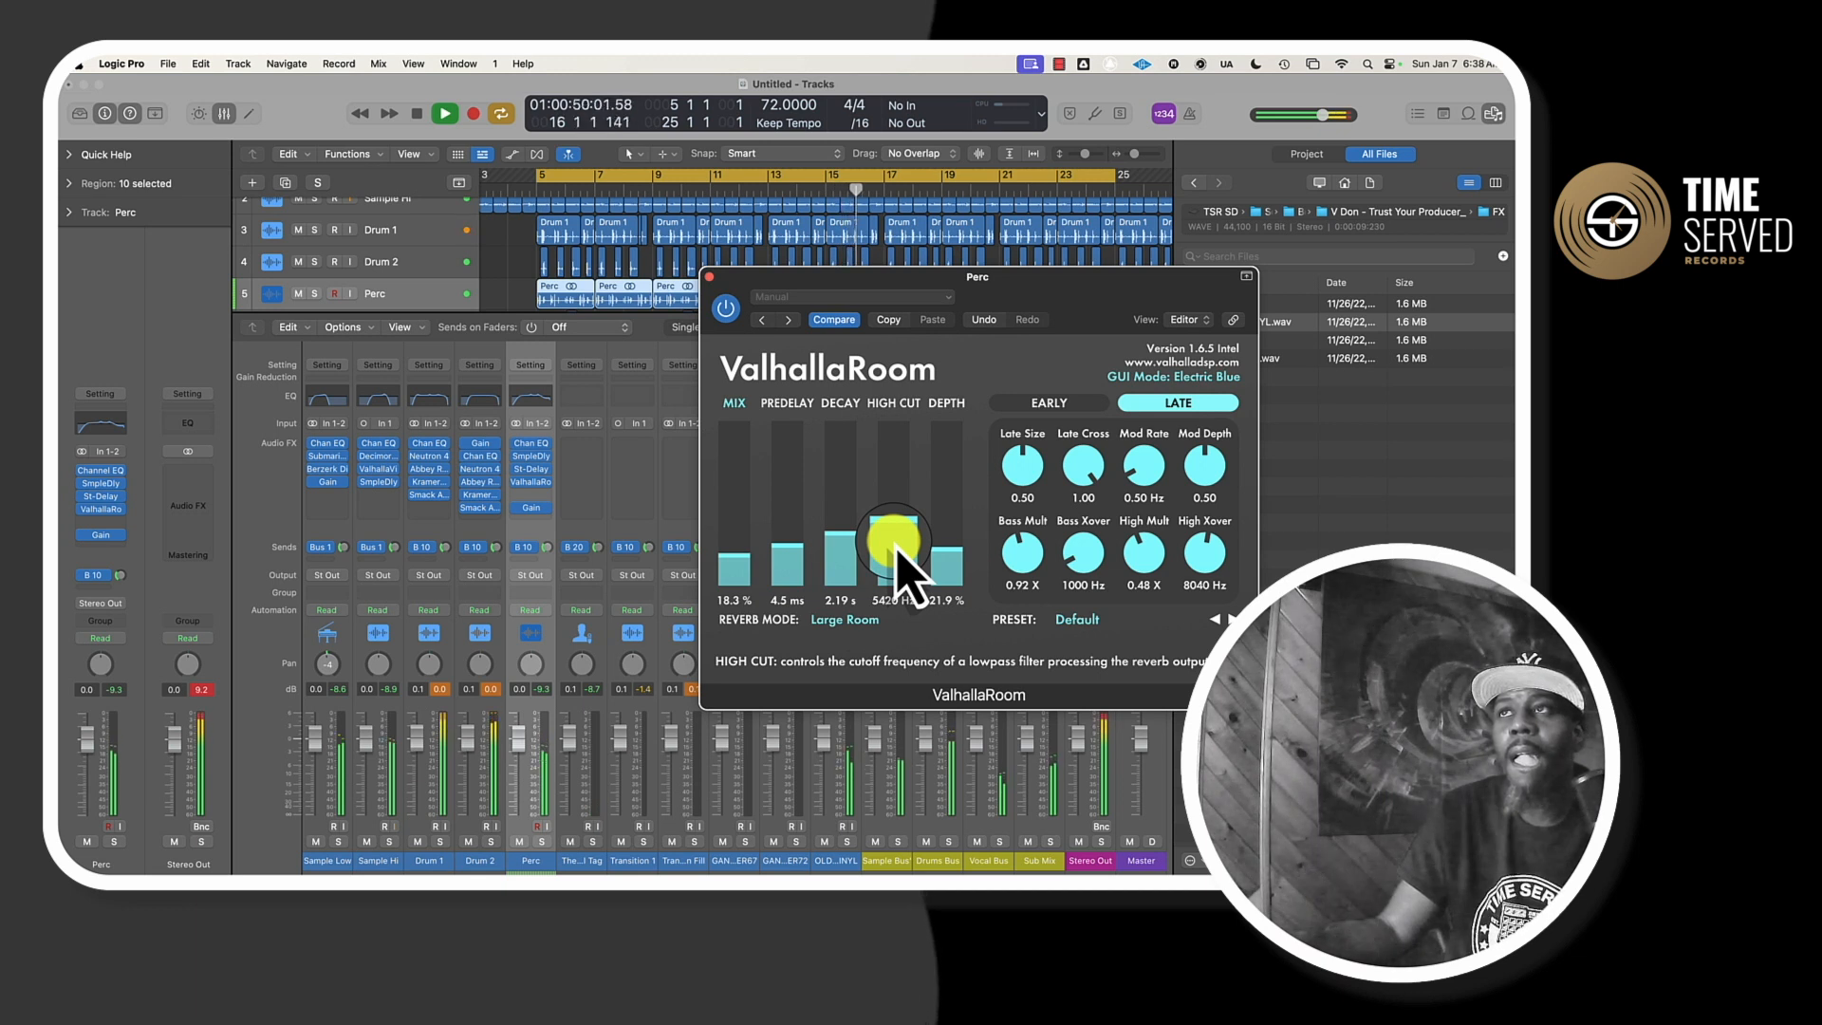
- Set ValhallaRoom's decay to 4.12 s and high cut to 10410 Hz on the Perc channel, and close the reverb window
{"action": "left_click_drag", "start_coordinate": [897, 551], "coordinate": [786, 546]}
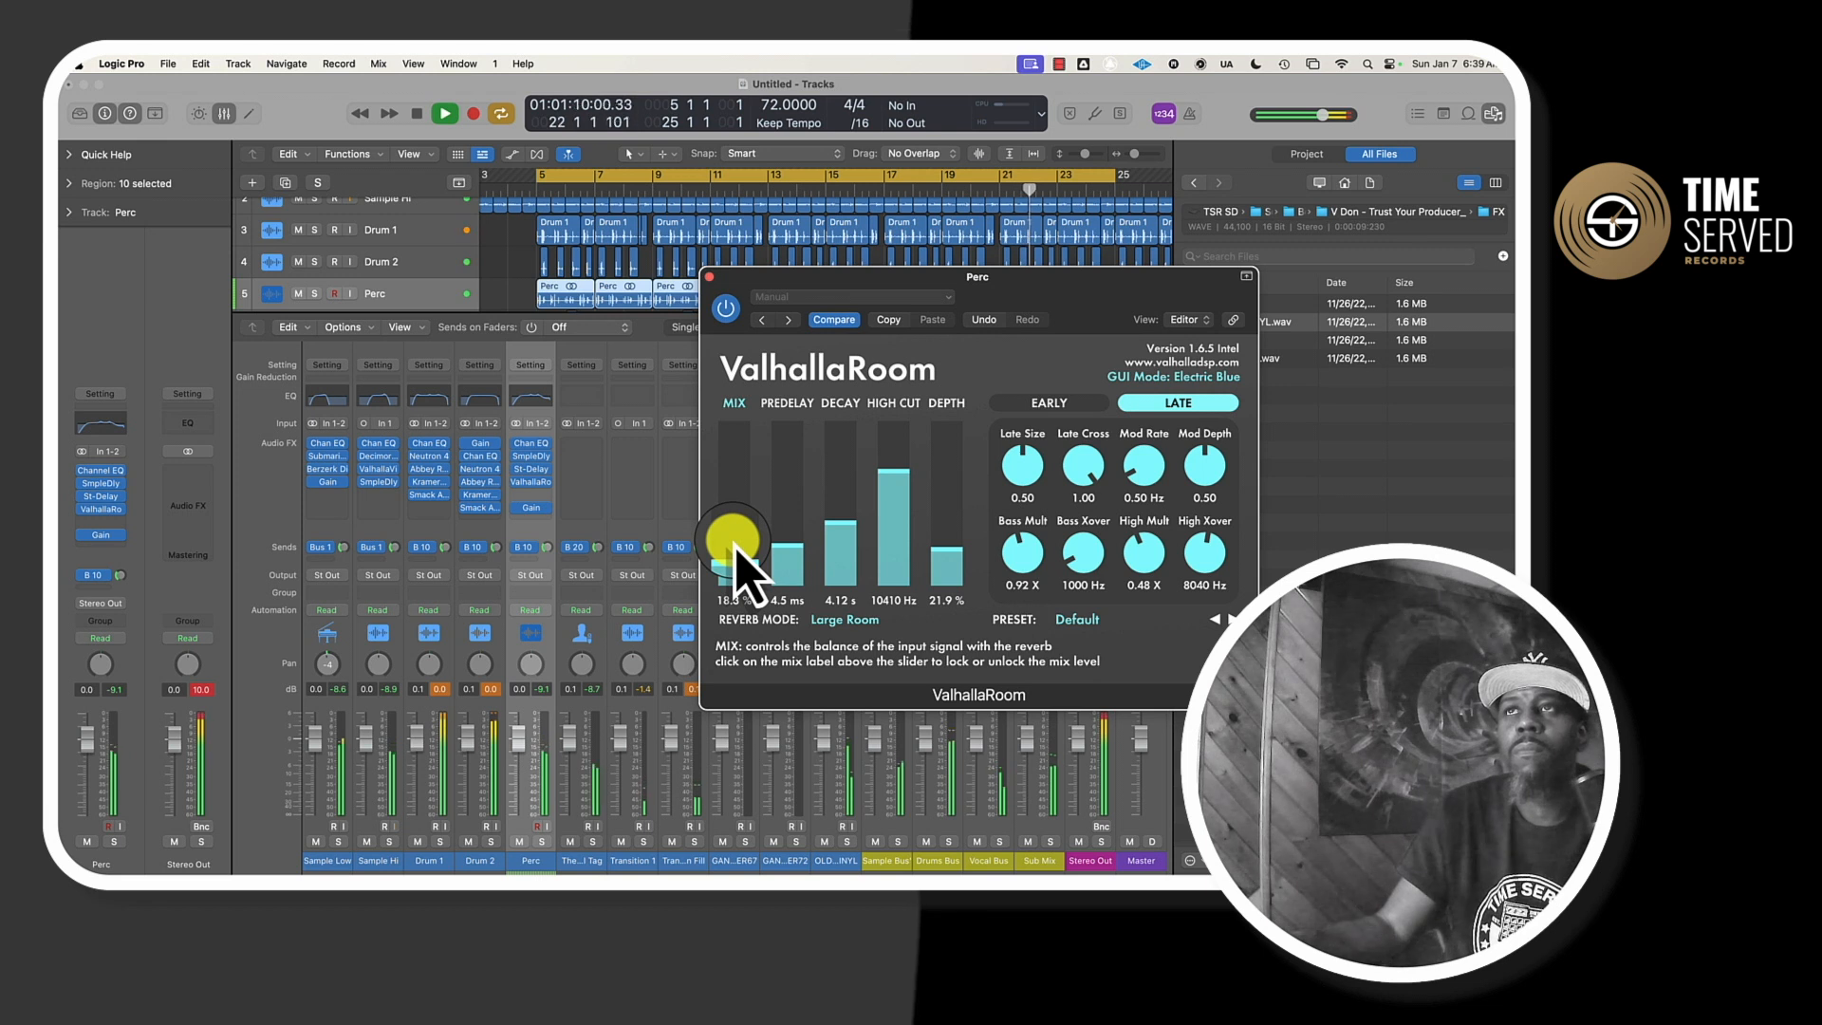
{"action": "left_click", "coordinate": [709, 277]}
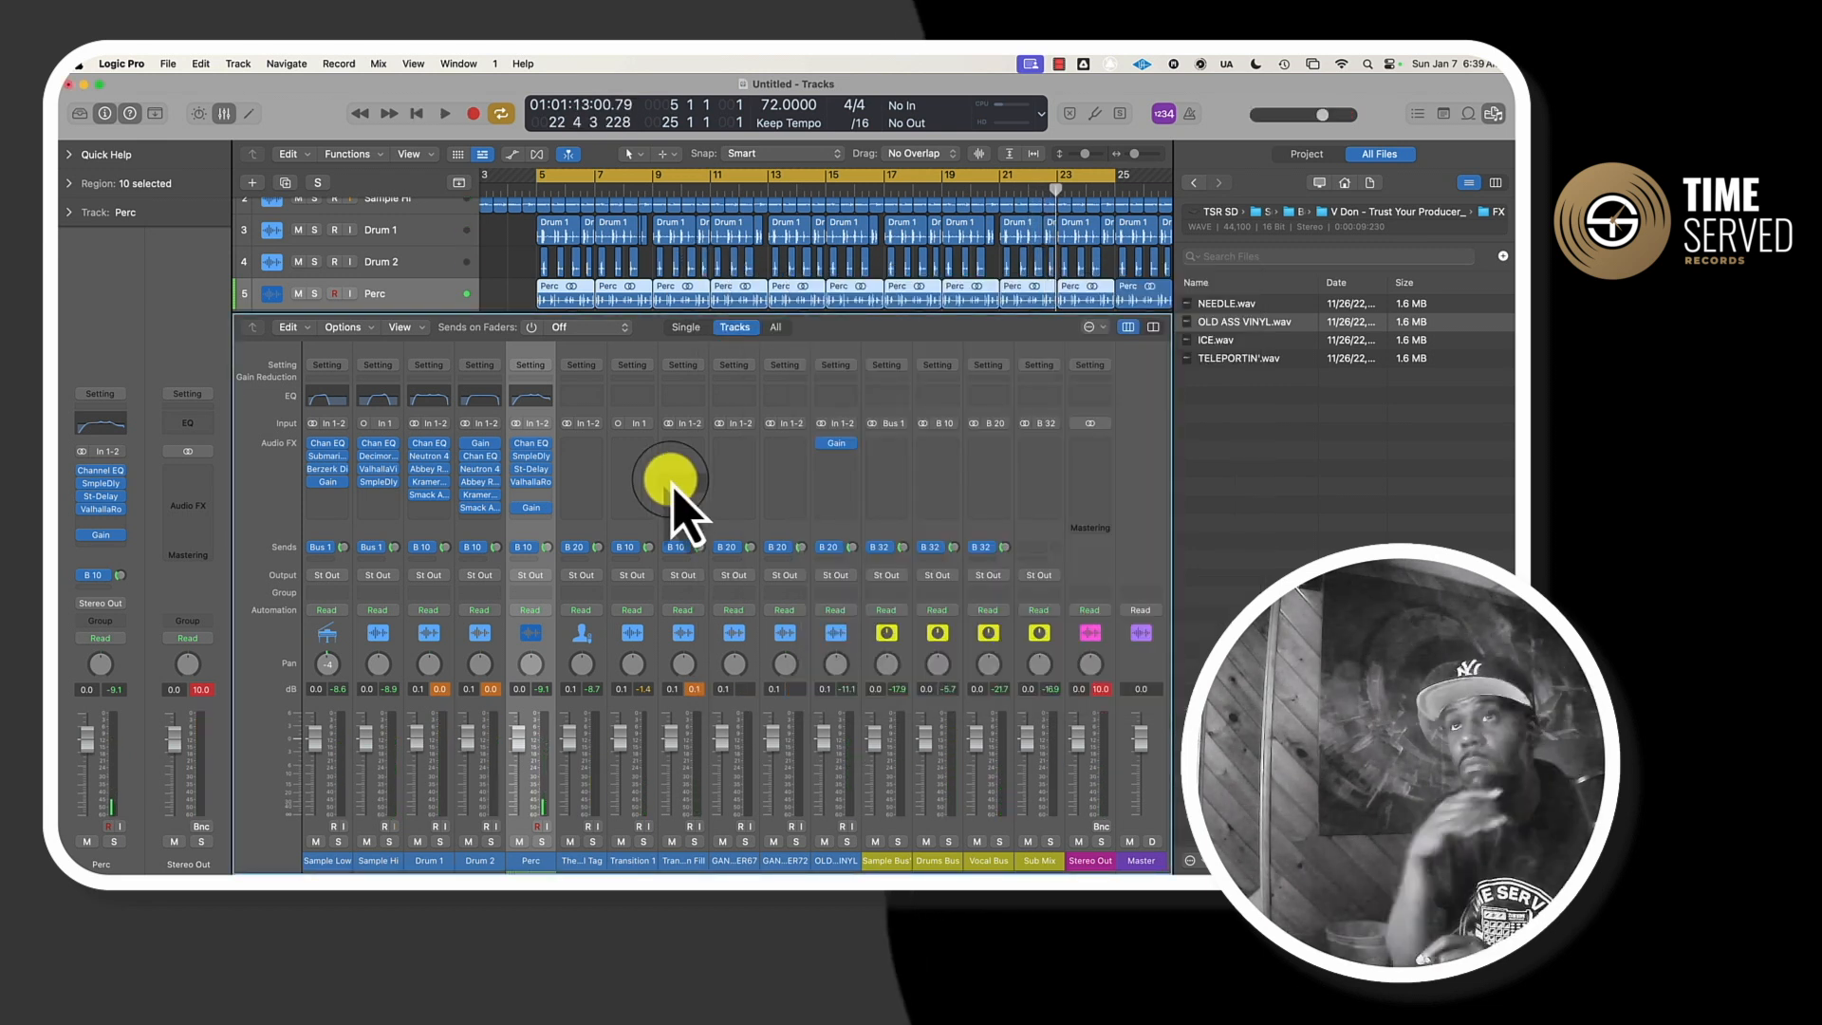
- Add a Gain plug-in to The General Tag channel by copying Perc's, and adjust its gain during playback
{"action": "left_click", "coordinate": [596, 444]}
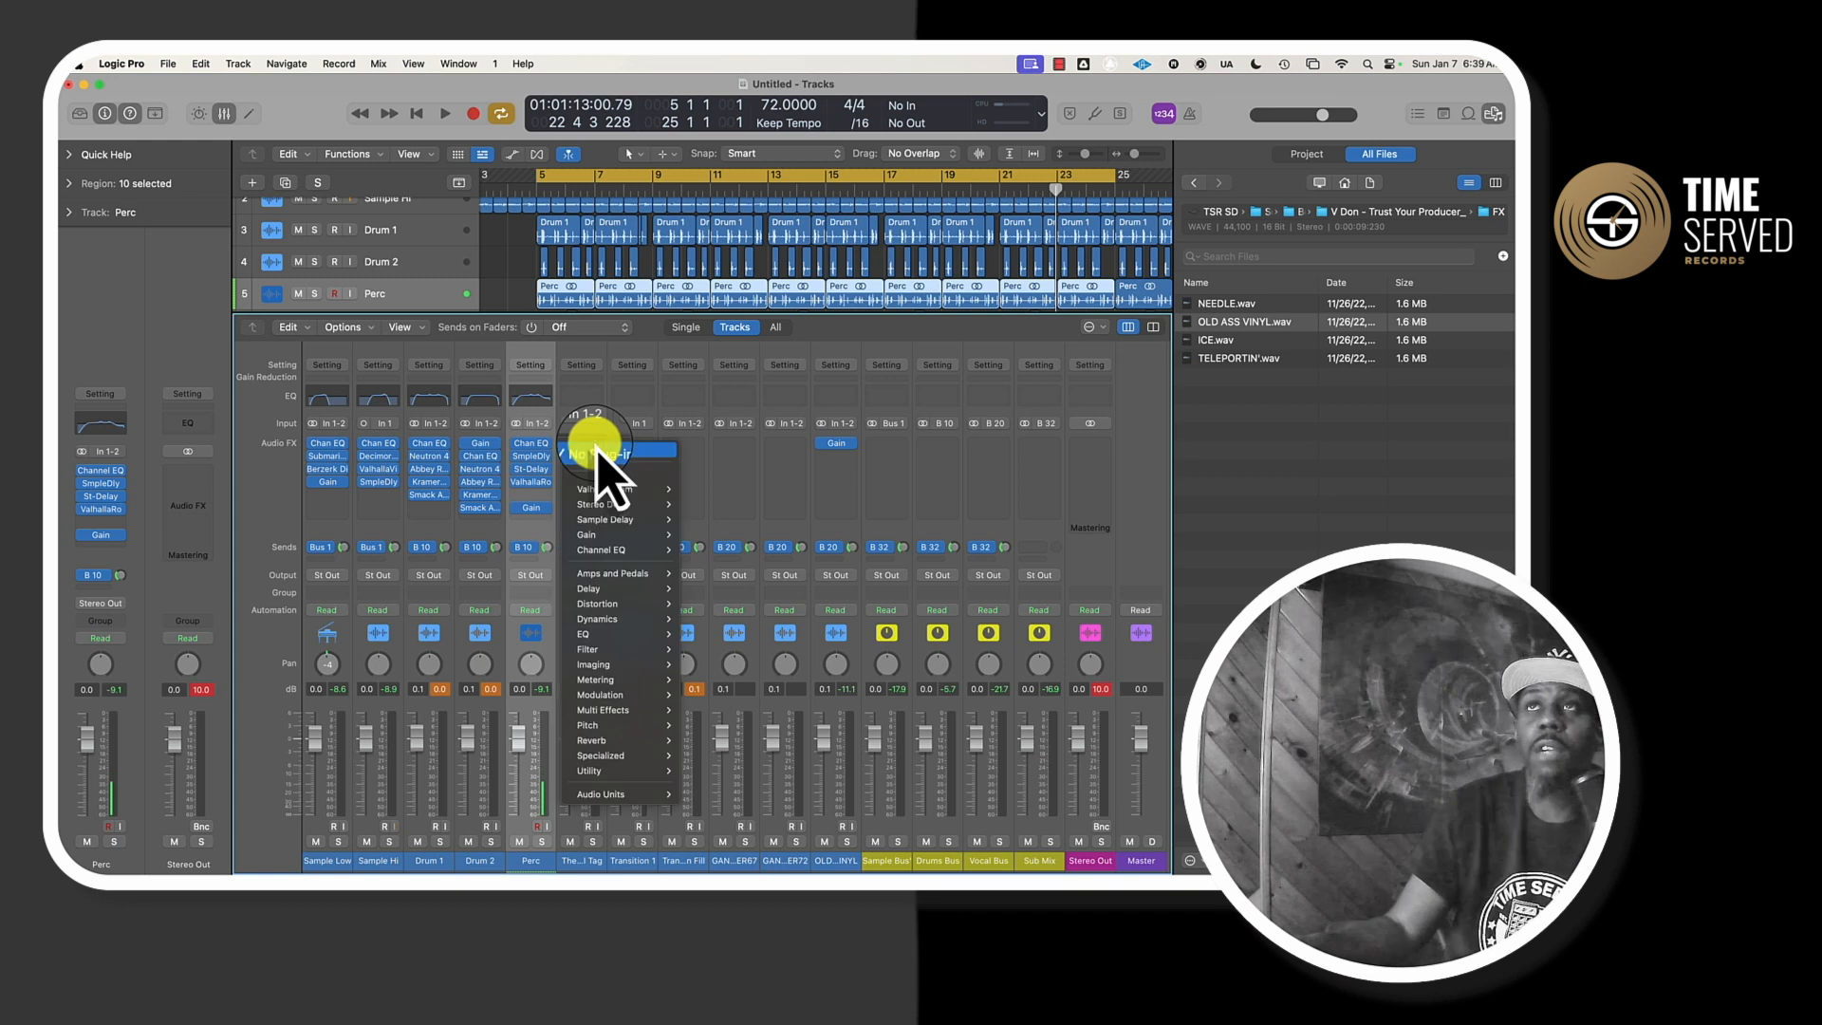
{"action": "left_click", "coordinate": [681, 454]}
{"action": "left_click_drag", "start_coordinate": [532, 517], "coordinate": [600, 446]}
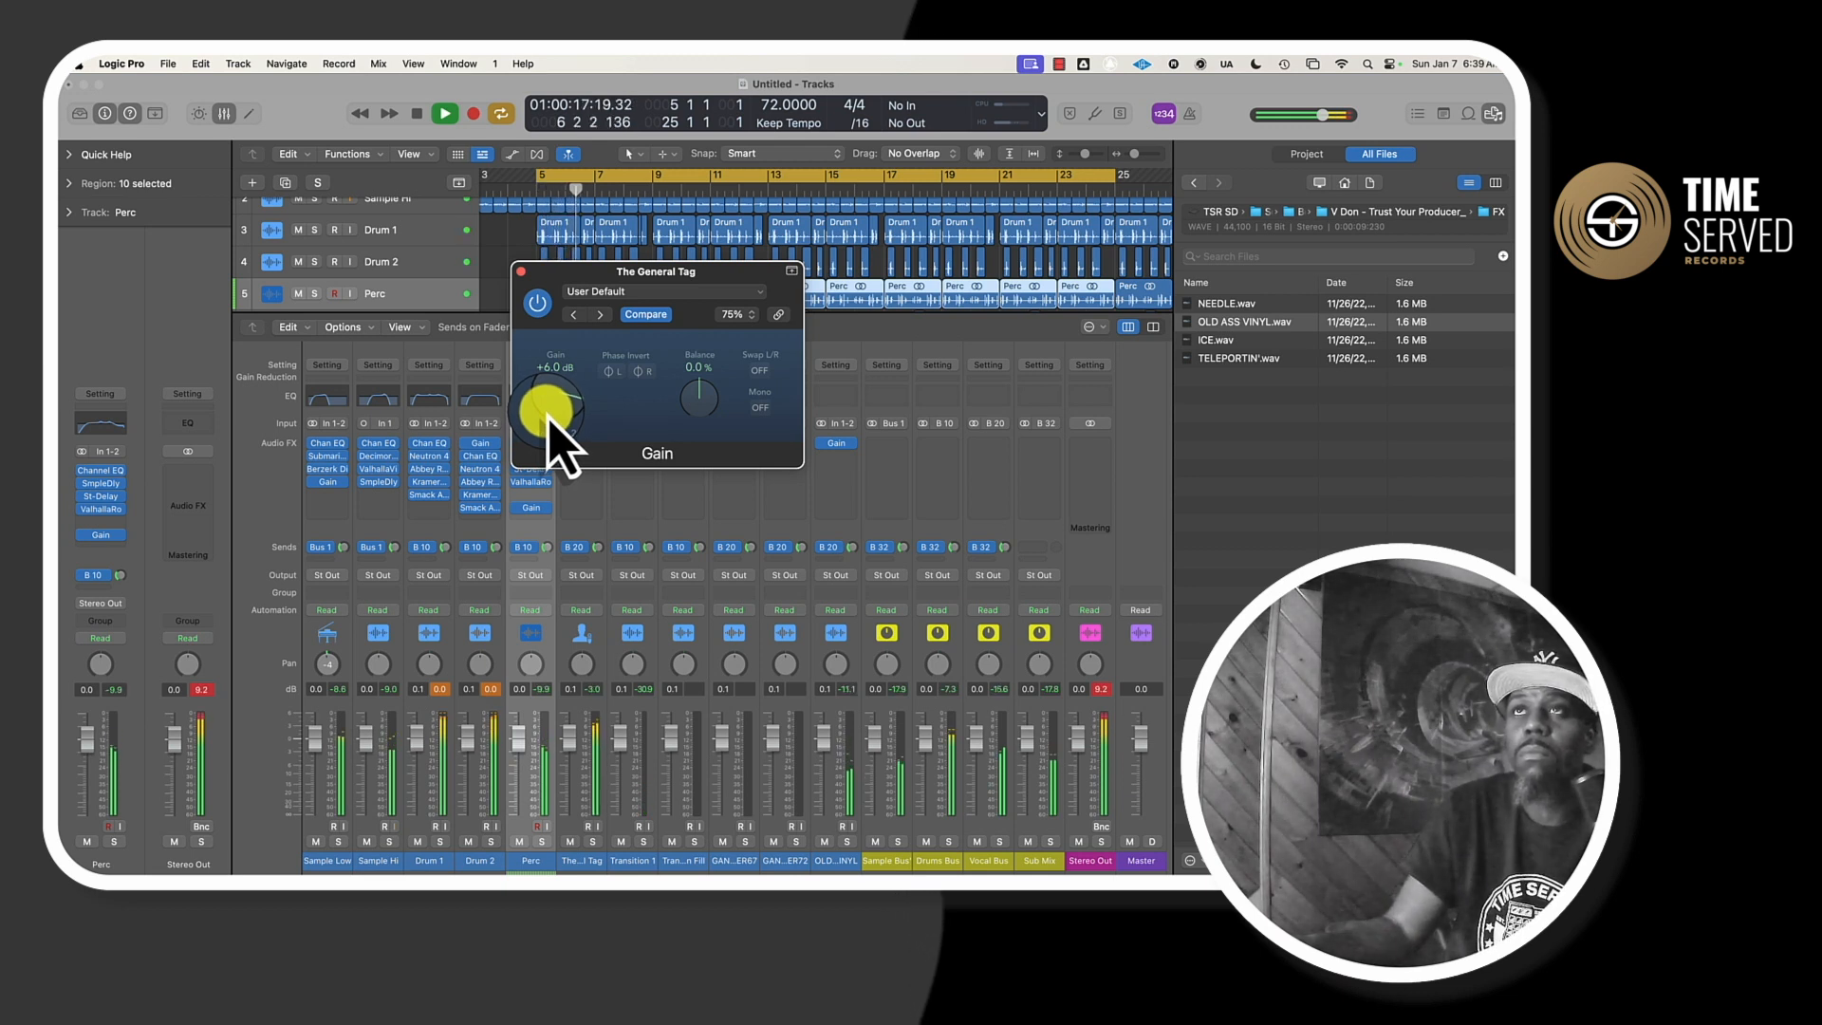
{"action": "left_click_drag", "start_coordinate": [548, 410], "coordinate": [546, 220]}
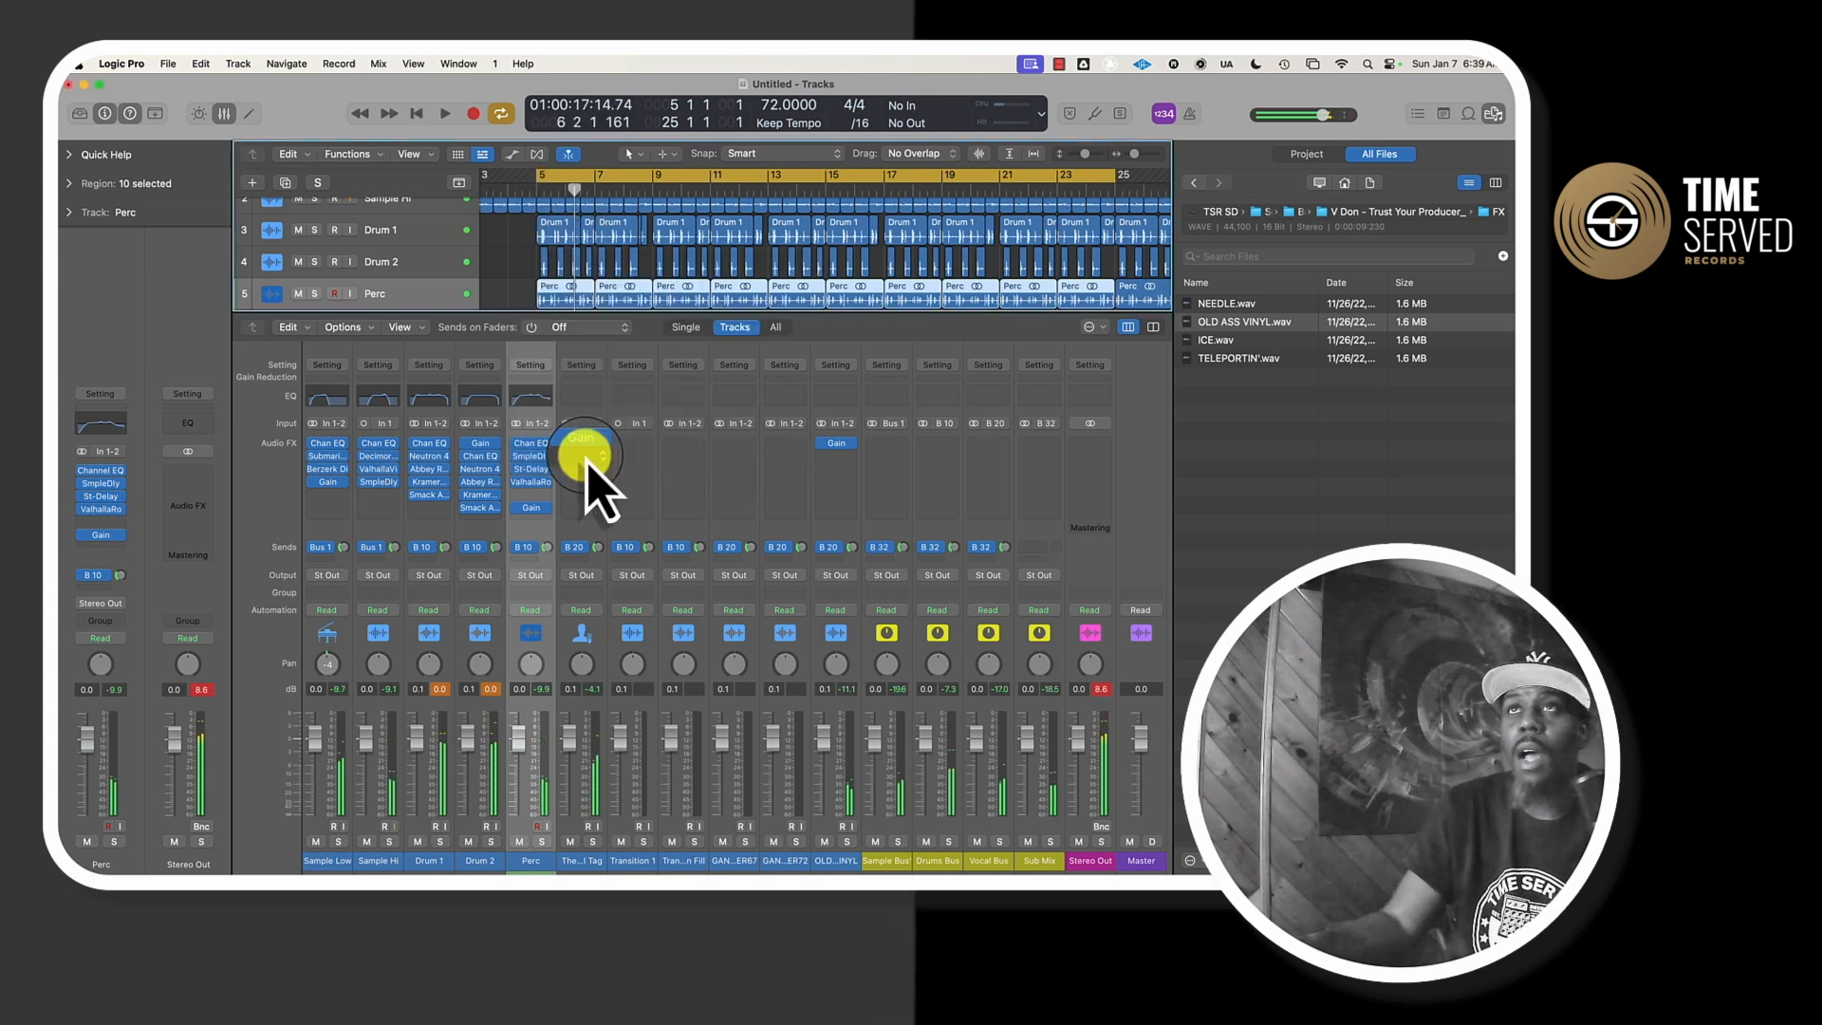
- Insert a Stereo Delay below Gain on The General Tag channel and set the left delay's low cut to 140 Hz
{"action": "left_click", "coordinate": [582, 457]}
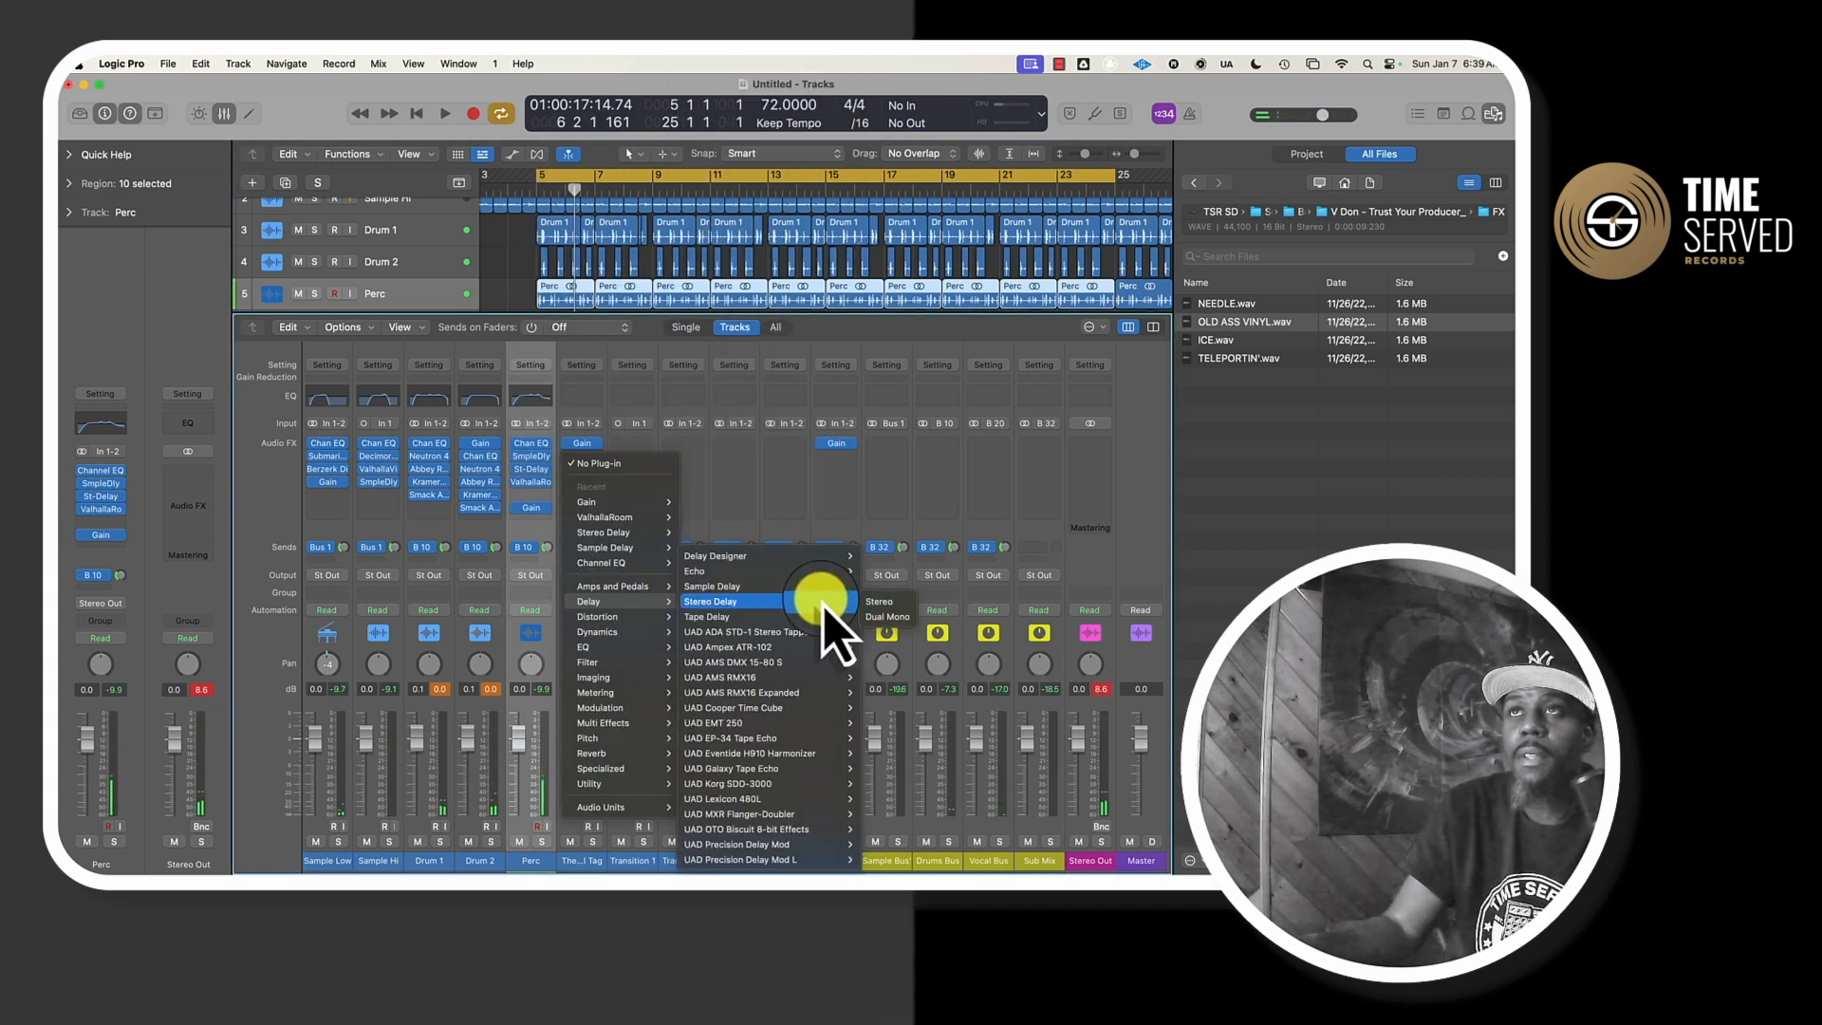
{"action": "left_click", "coordinate": [863, 610]}
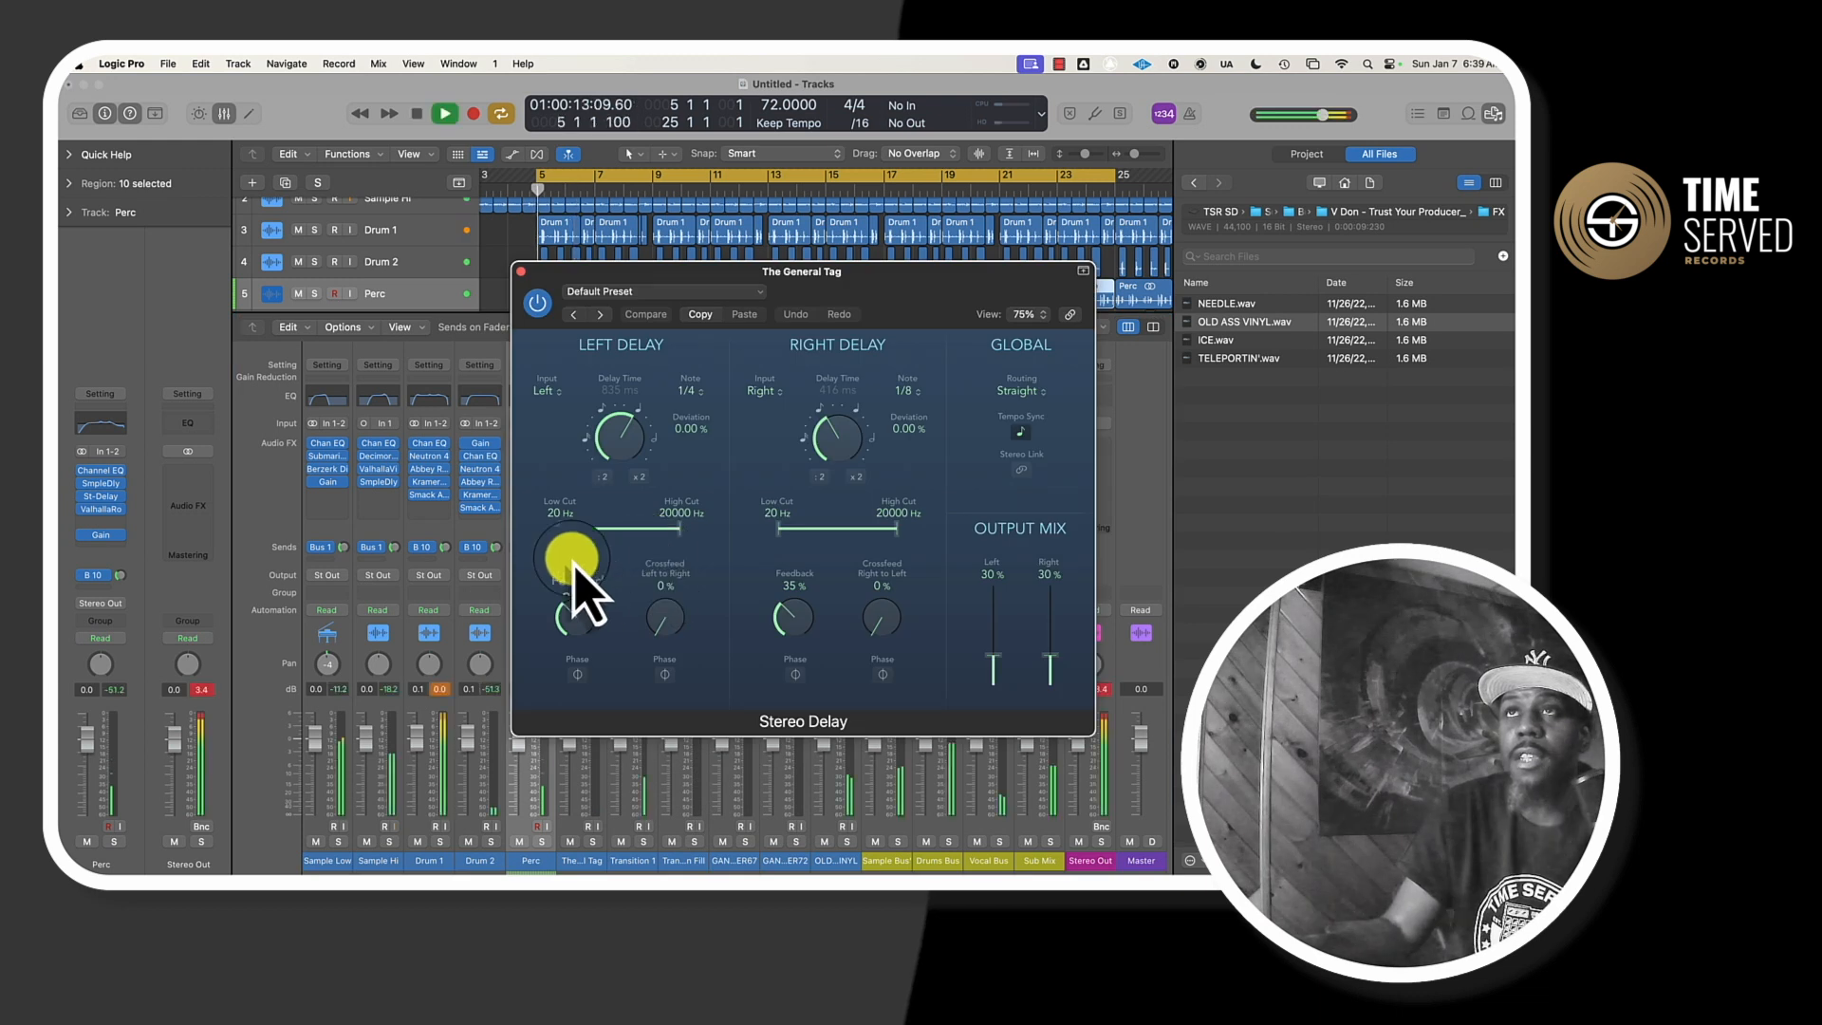
{"action": "left_click_drag", "start_coordinate": [558, 528], "coordinate": [598, 529]}
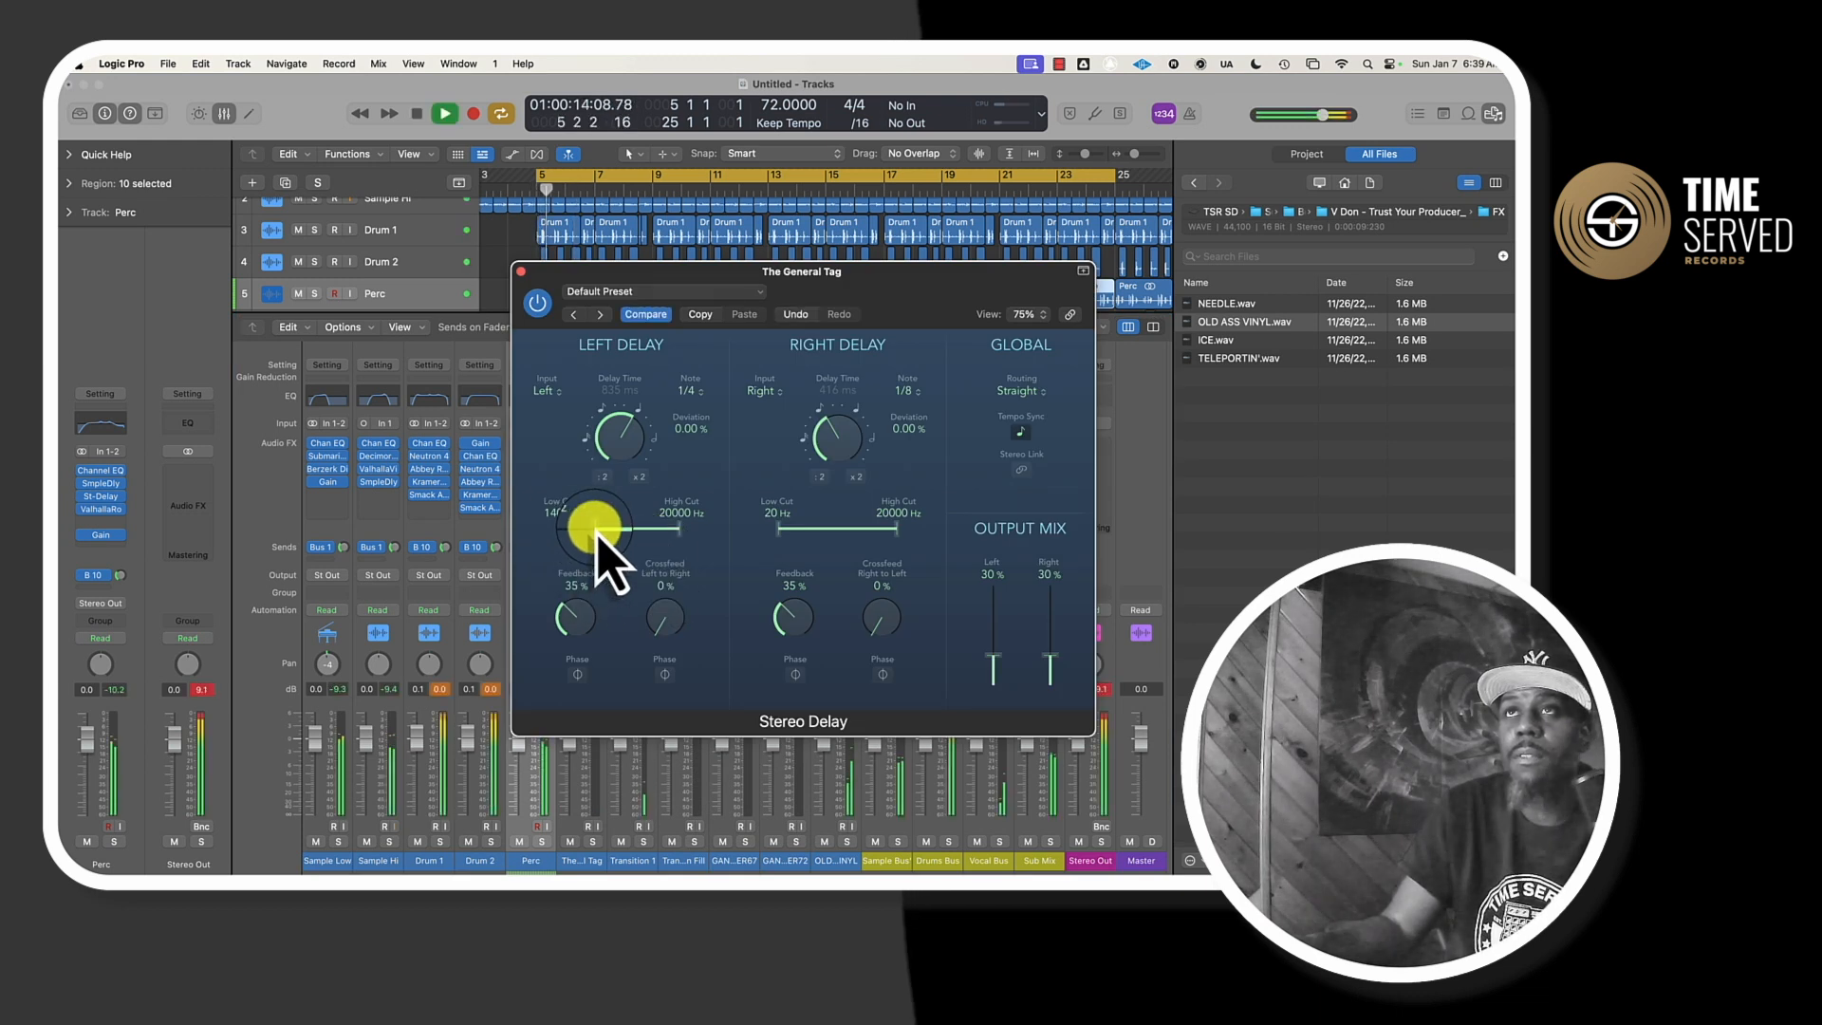
- Solo The General Tag and set the left high cut to 5300 Hz, right cuts to 110 and 4700 Hz, right feedback 27%, output mix 39%/20%
{"action": "left_click", "coordinate": [592, 843]}
{"action": "left_click_drag", "start_coordinate": [776, 529], "coordinate": [813, 529]}
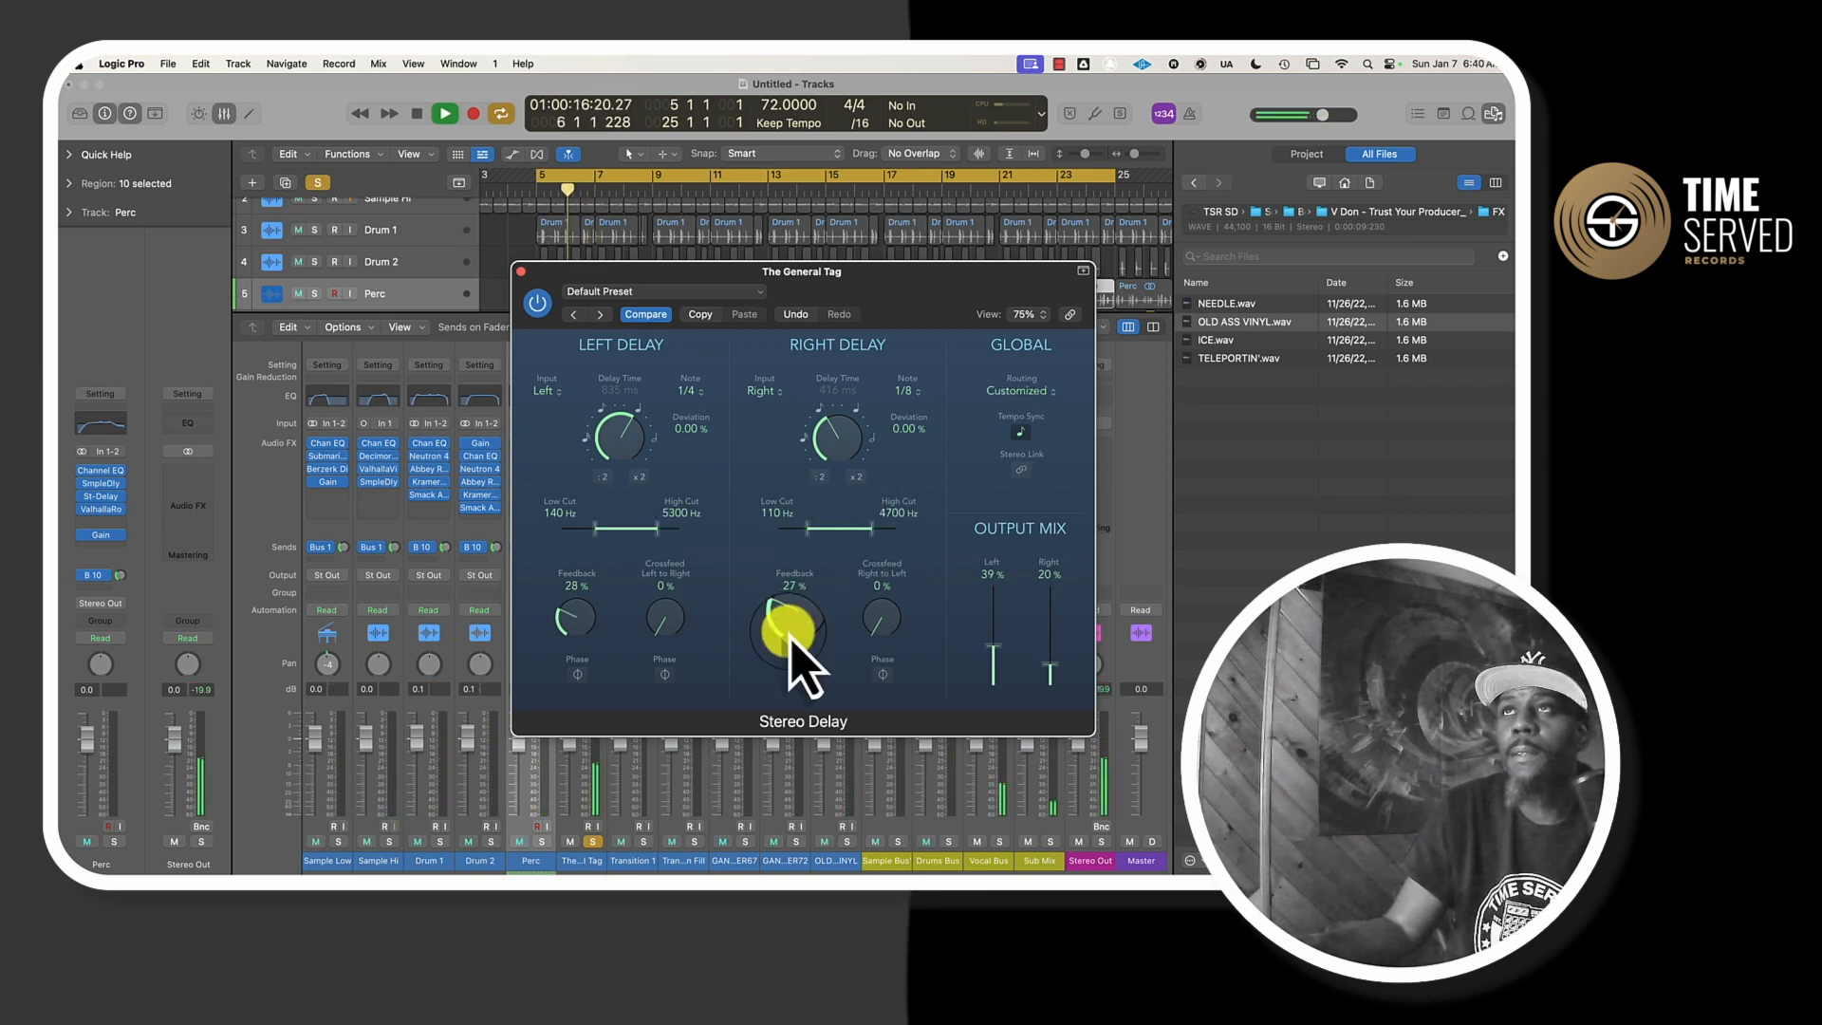
{"action": "left_click_drag", "start_coordinate": [785, 630], "coordinate": [784, 629]}
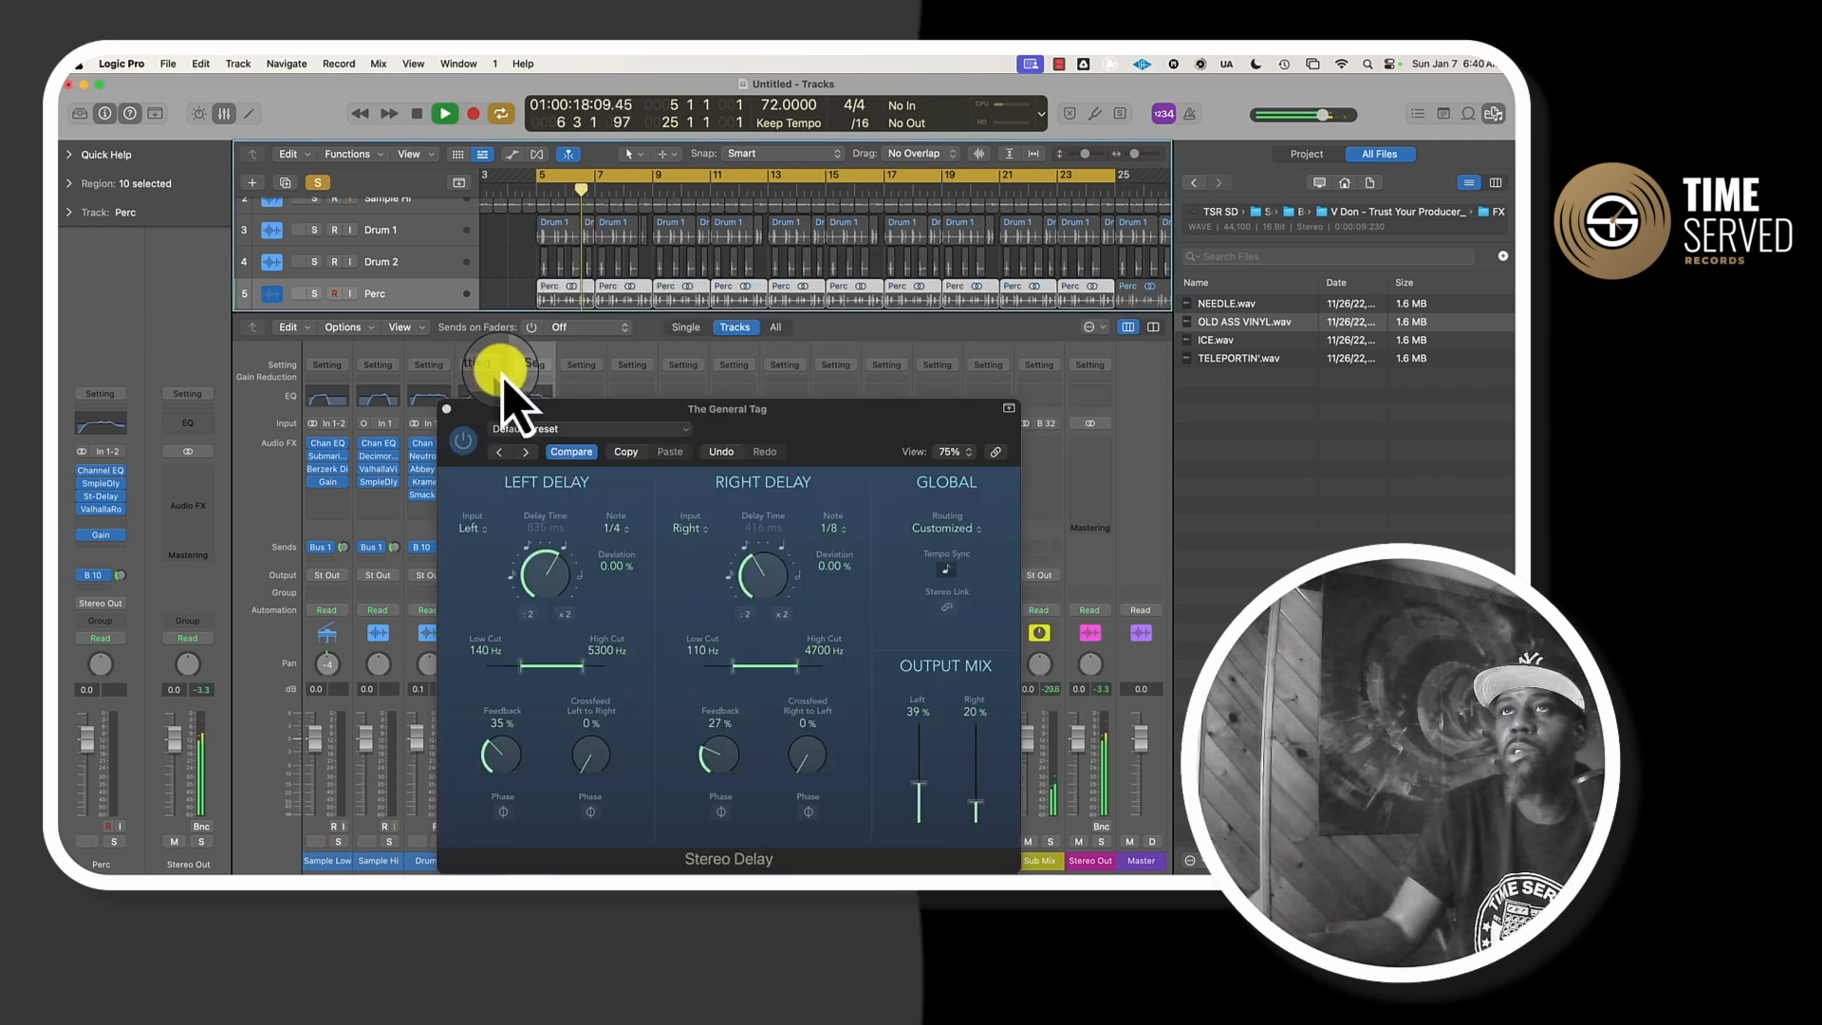
{"action": "left_click", "coordinate": [446, 409]}
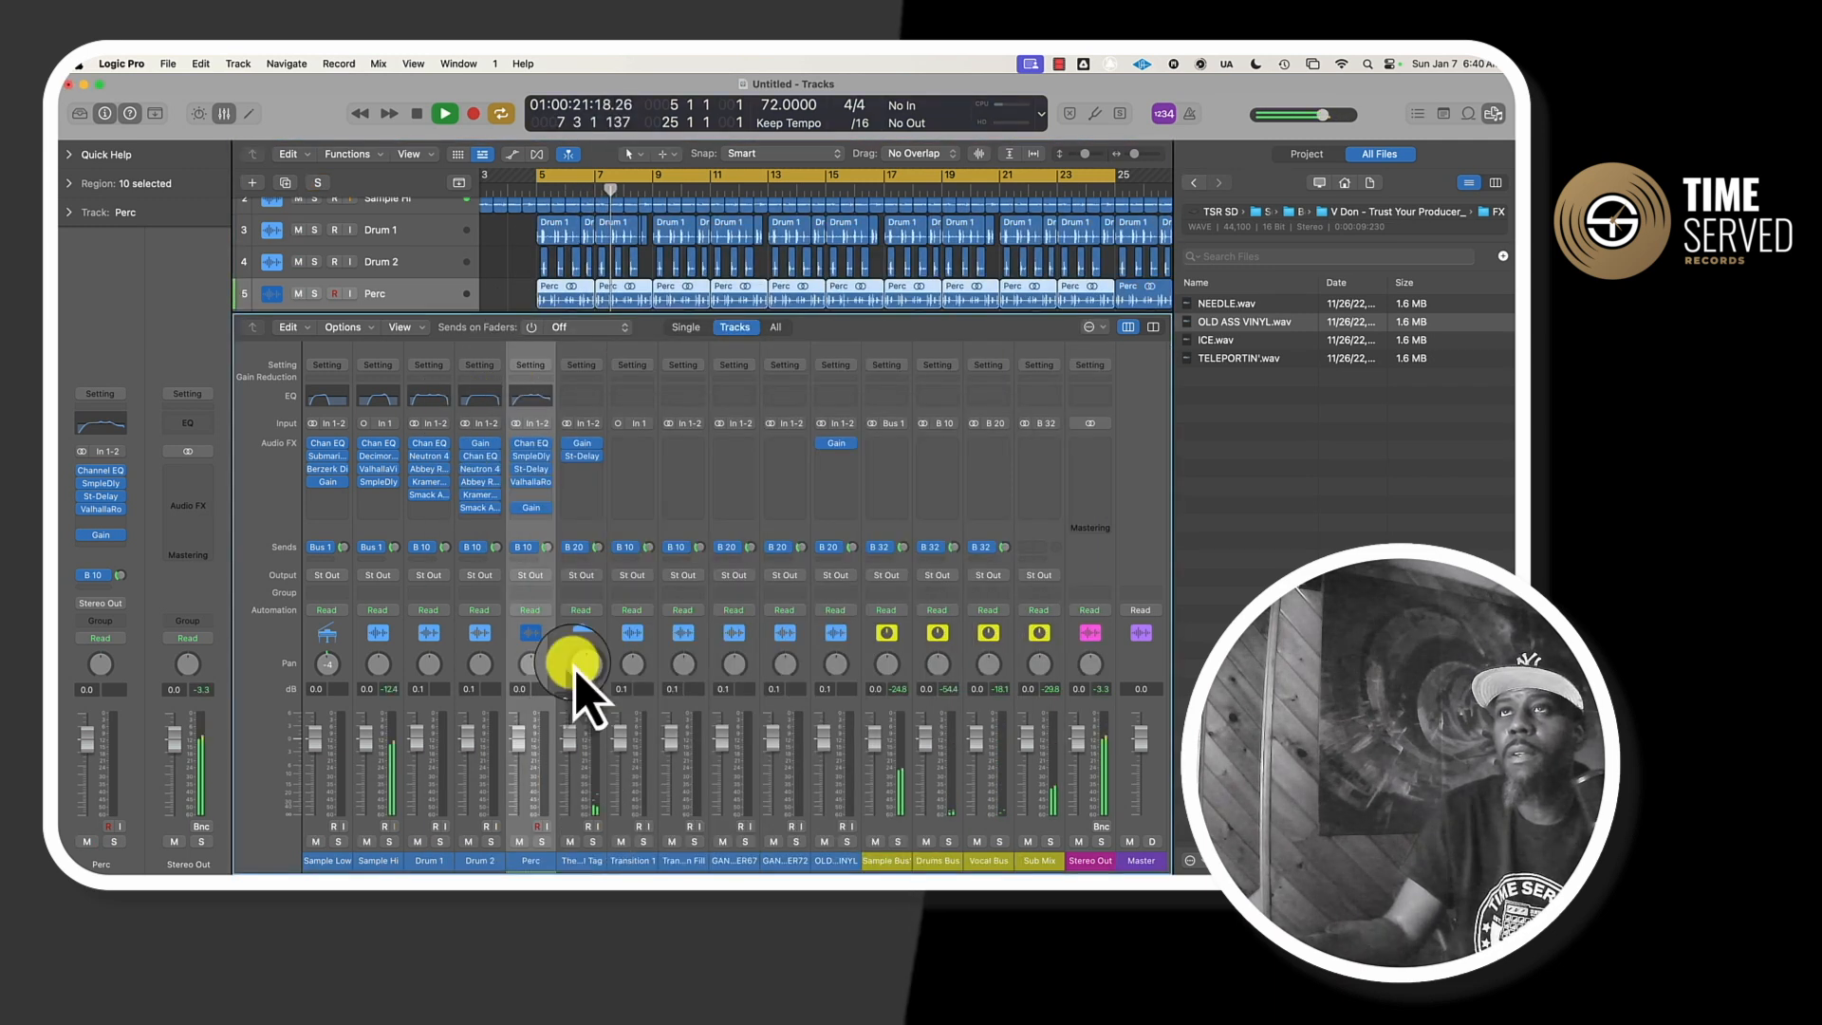
{"action": "left_click", "coordinate": [593, 488]}
{"action": "left_click", "coordinate": [591, 572]}
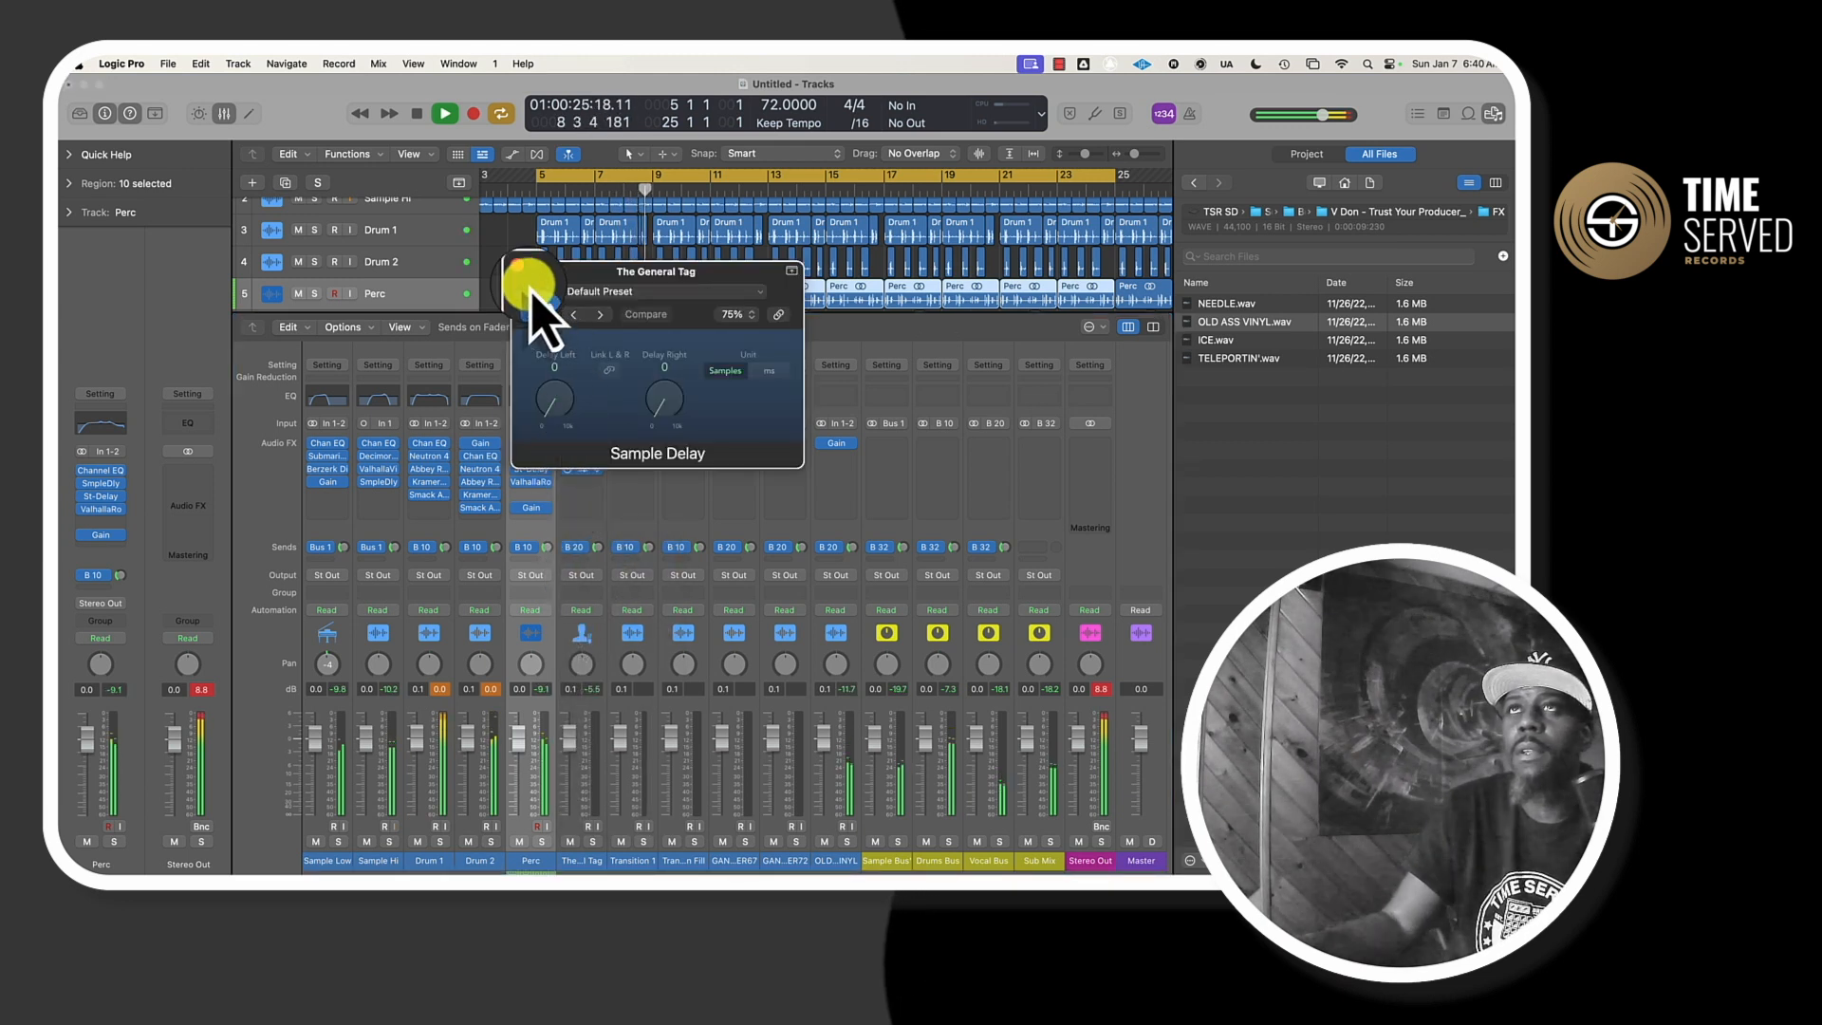
{"action": "left_click", "coordinate": [520, 271]}
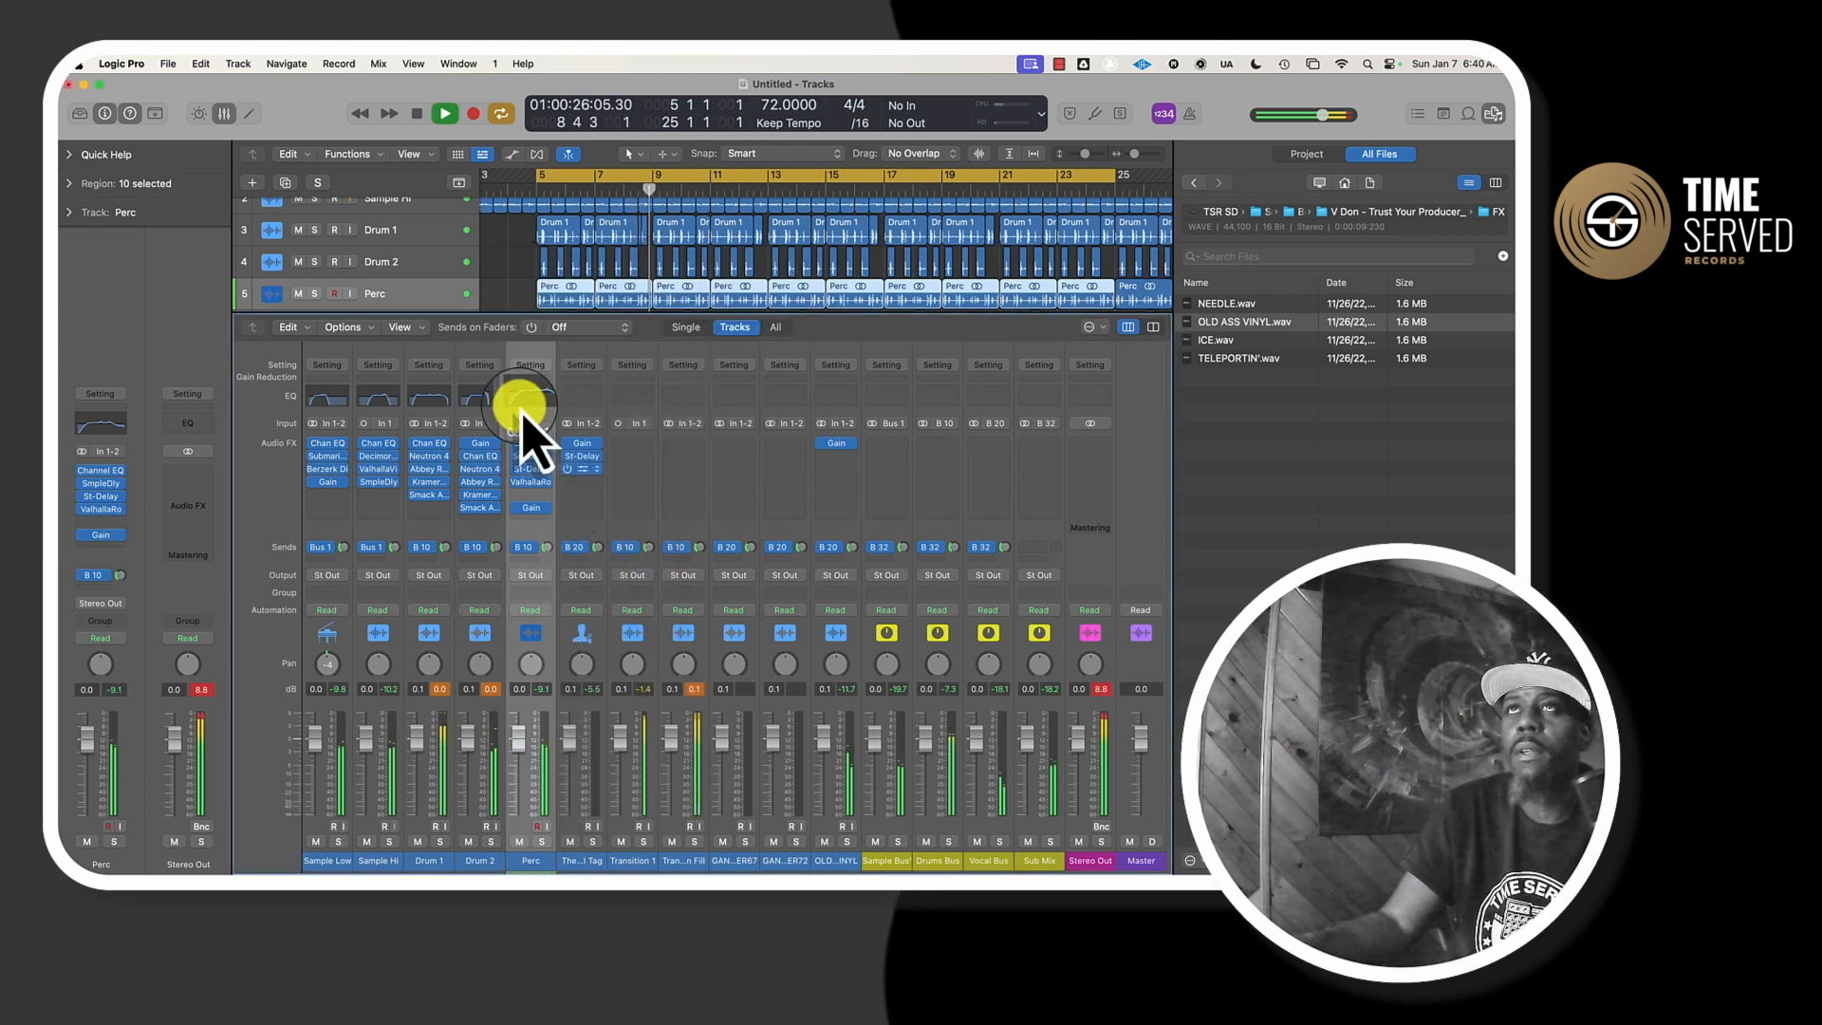
{"action": "left_click", "coordinate": [588, 465]}
{"action": "left_click", "coordinate": [617, 500]}
- Insert the ValhallaVintageVerb reverb below Stereo Delay on The General Tag channel and check it in playback
{"action": "key", "text": "space"}
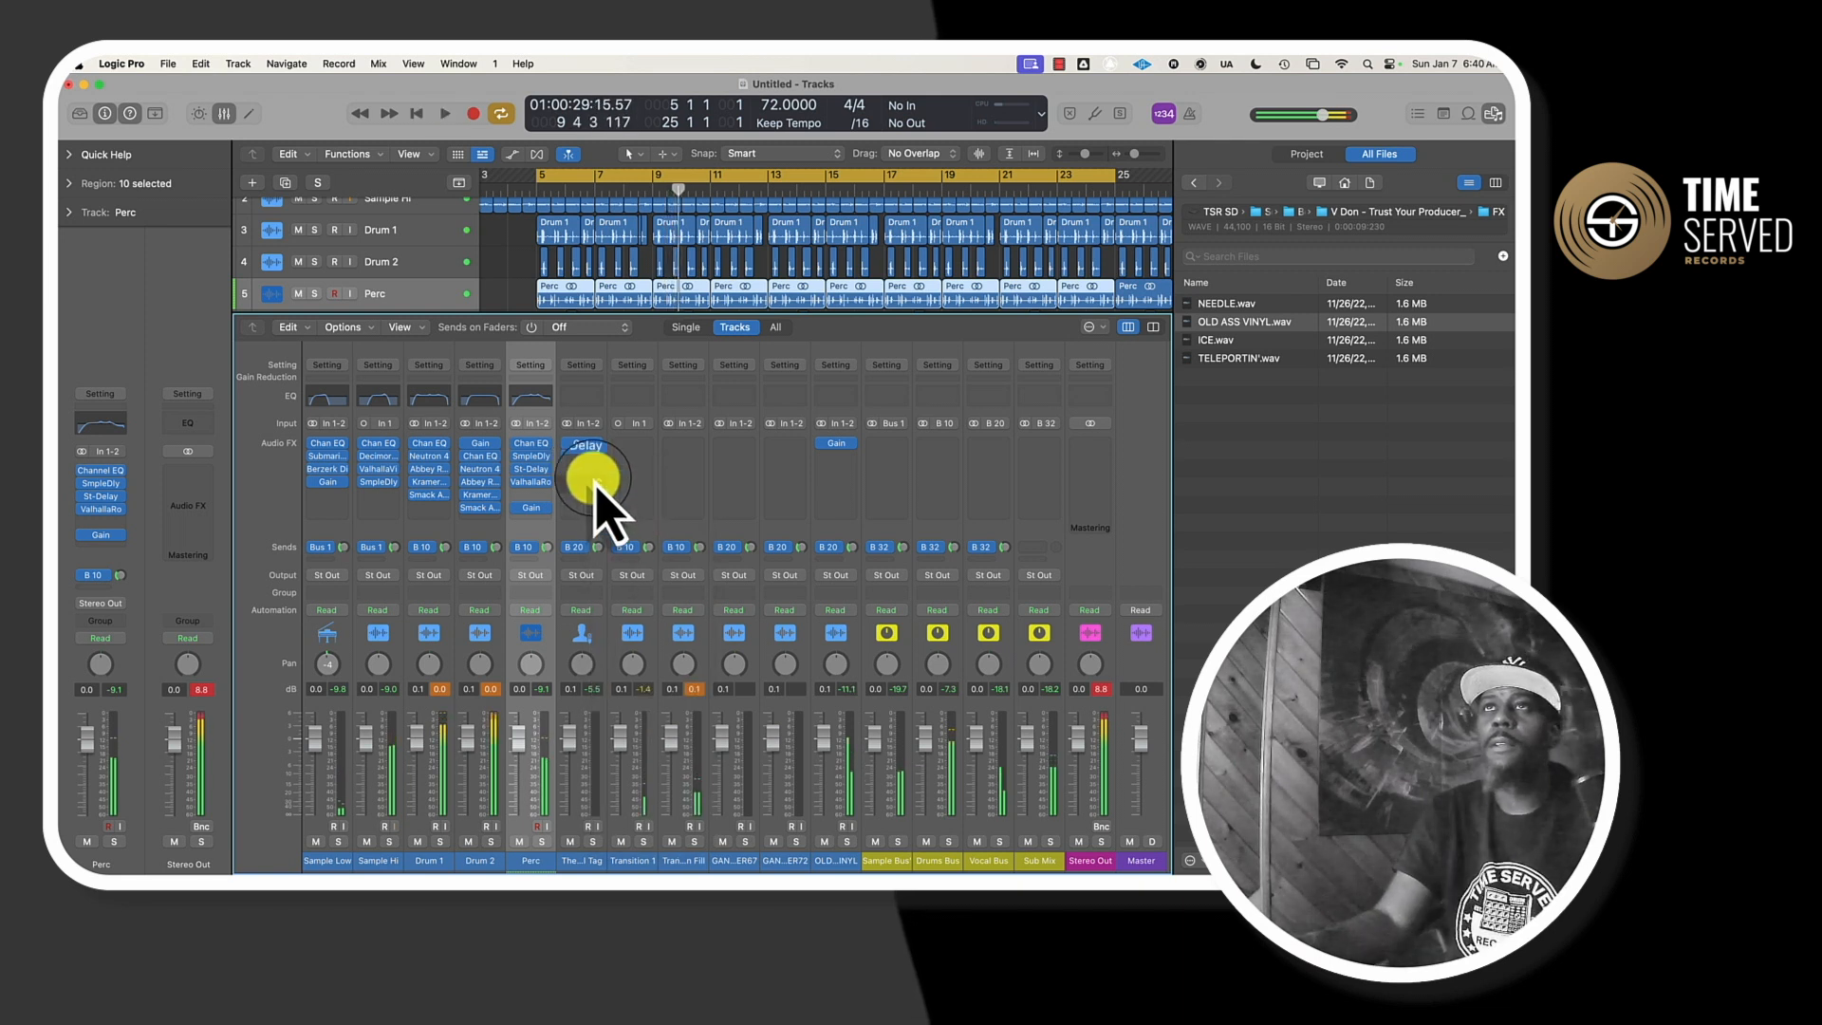
{"action": "left_click", "coordinate": [583, 467]}
{"action": "mouse_move", "coordinate": [605, 822]}
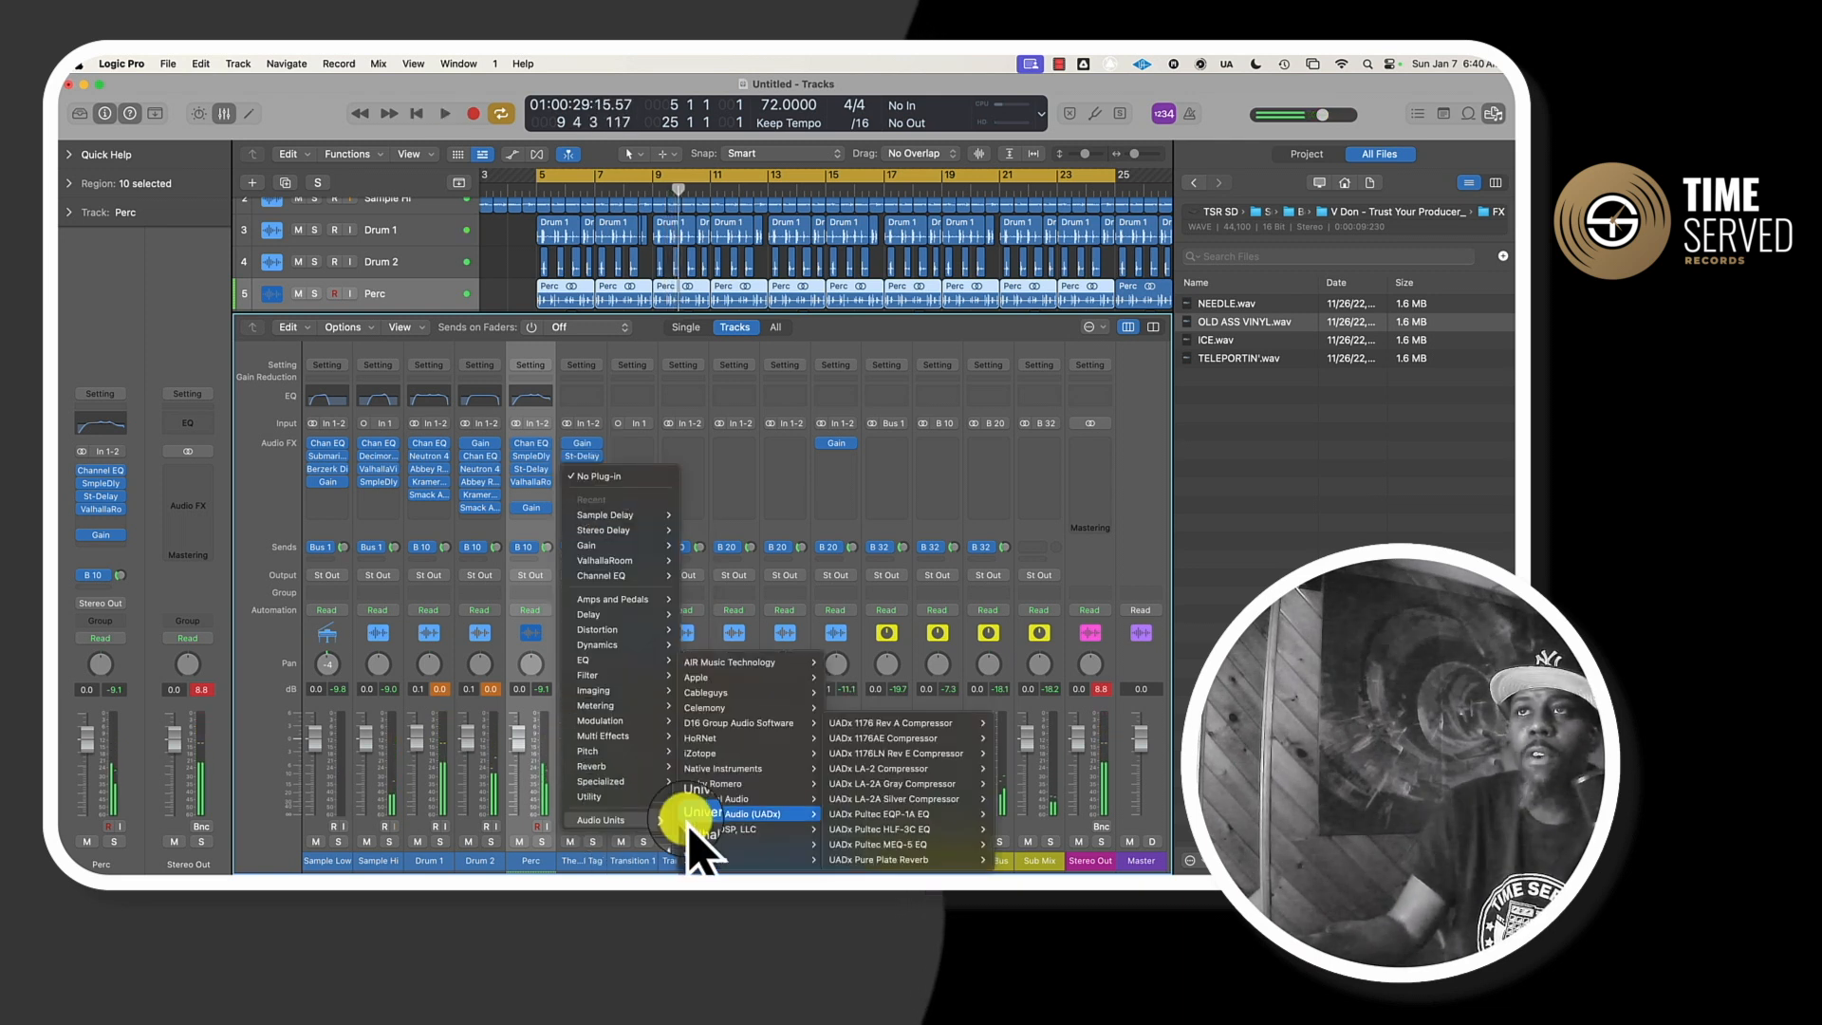
{"action": "mouse_move", "coordinate": [712, 845]}
{"action": "mouse_move", "coordinate": [886, 845]}
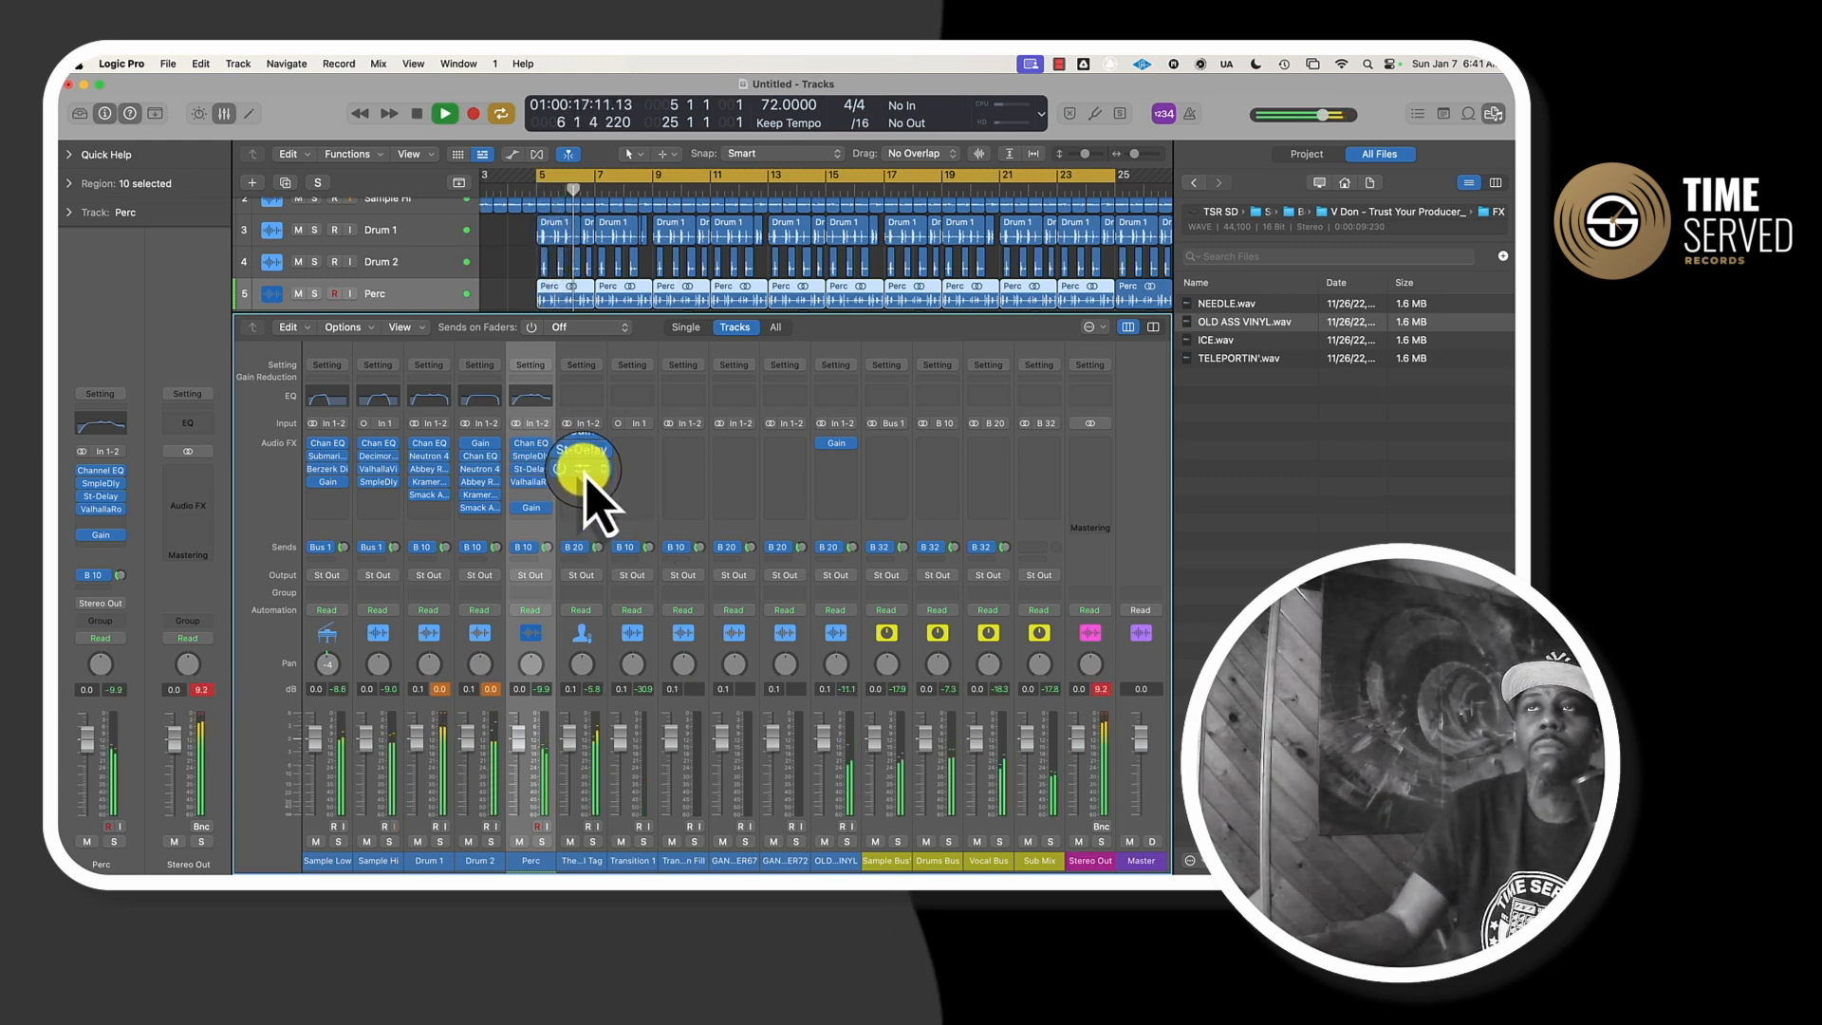
{"action": "key", "text": "space"}
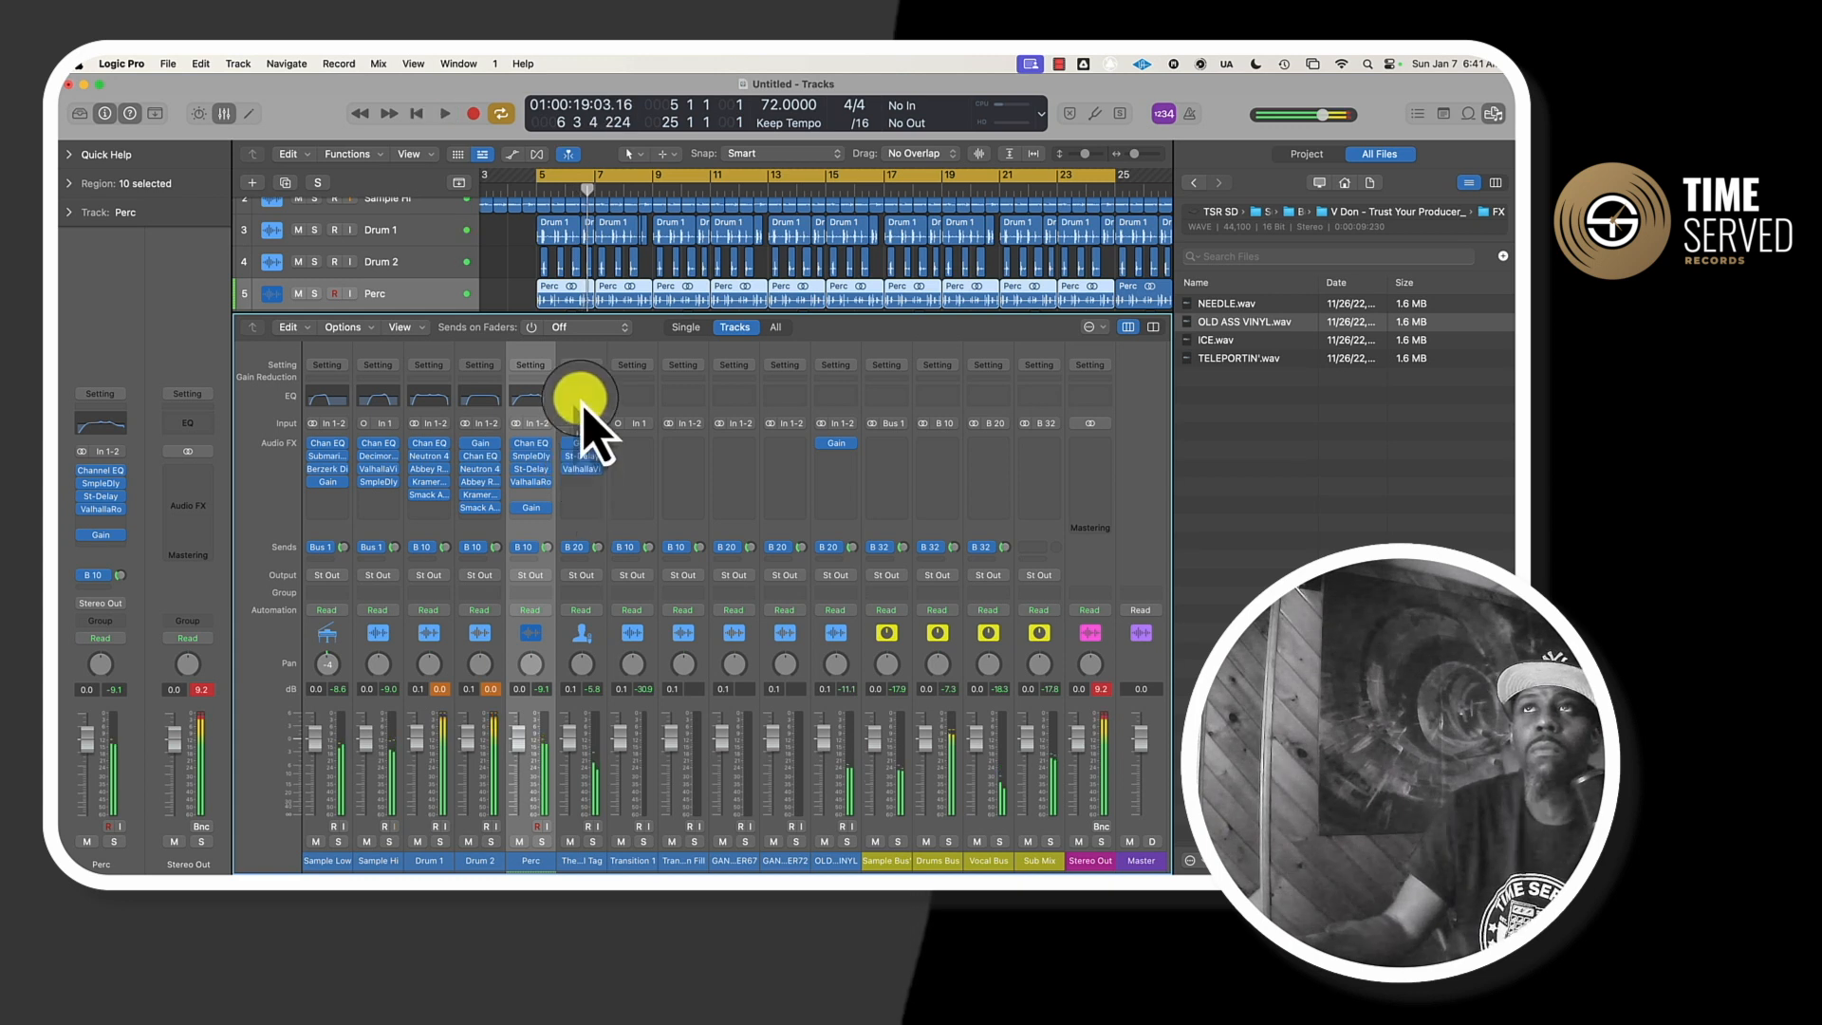
- Add a Channel EQ to The General Tag channel and load its Telephone EQ preset
{"action": "left_click", "coordinate": [582, 397]}
{"action": "left_click", "coordinate": [615, 327]}
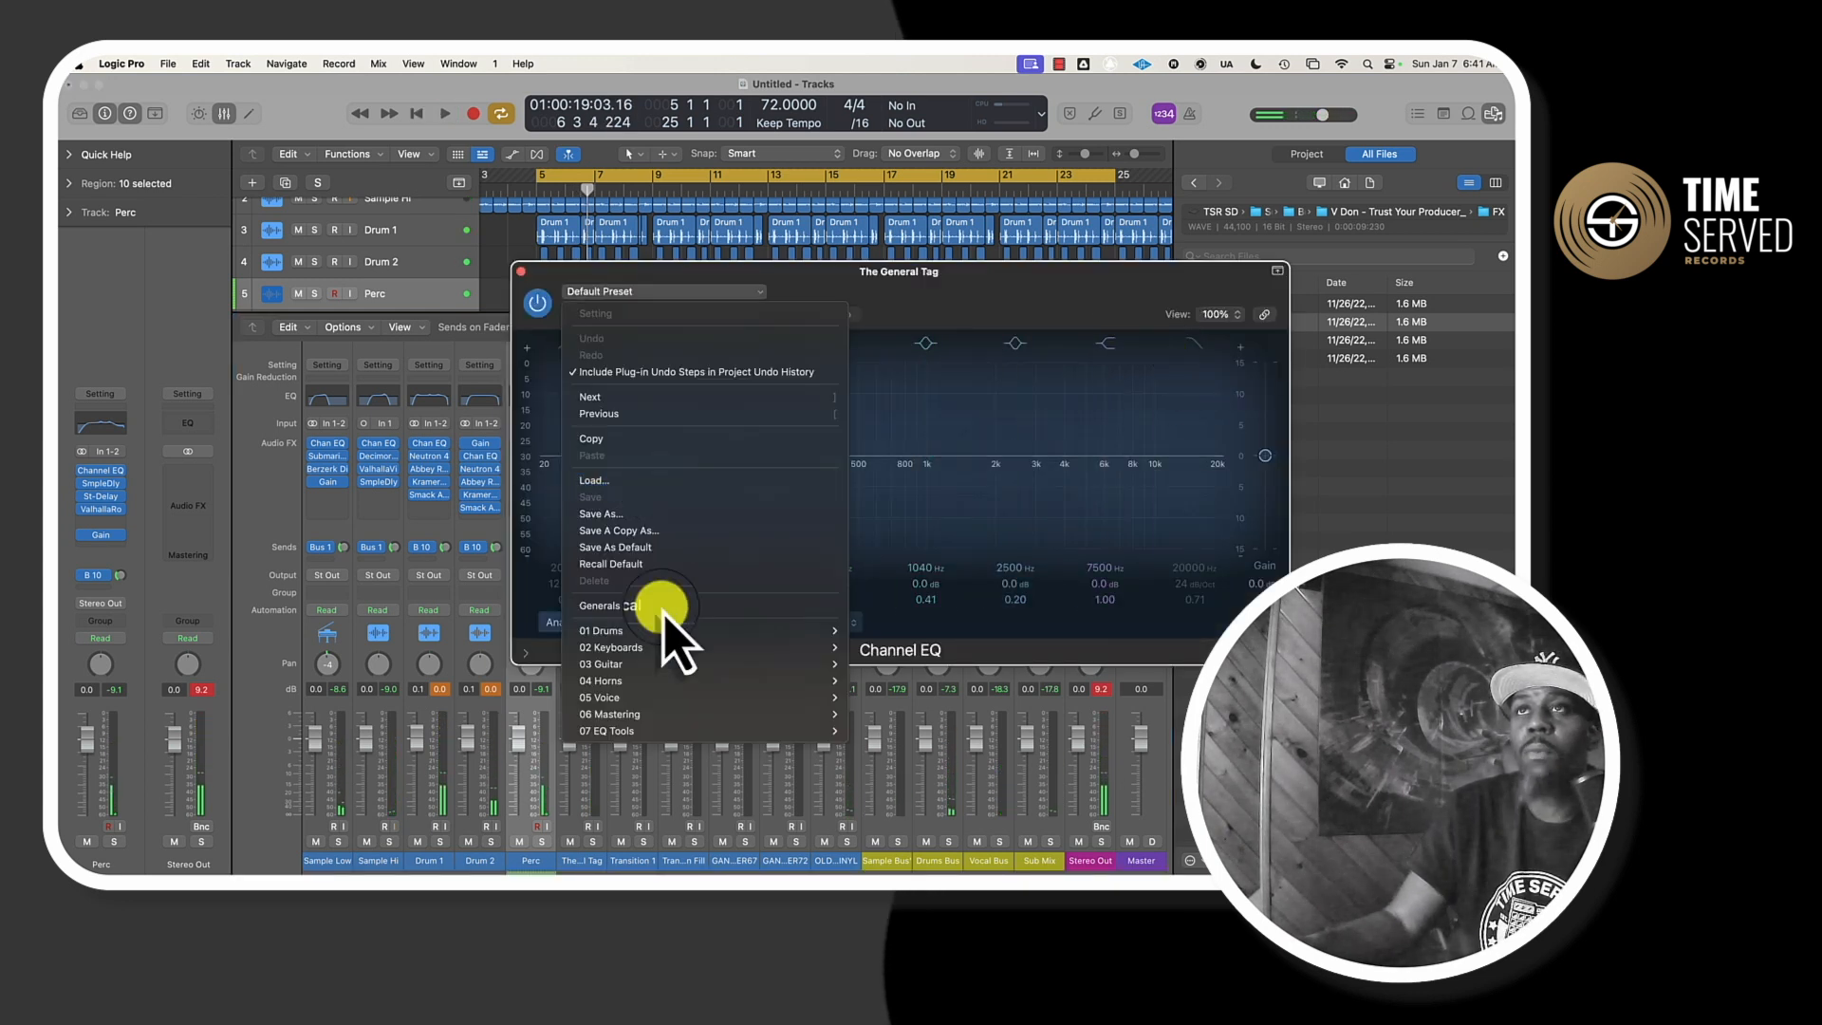
{"action": "mouse_move", "coordinate": [679, 701]}
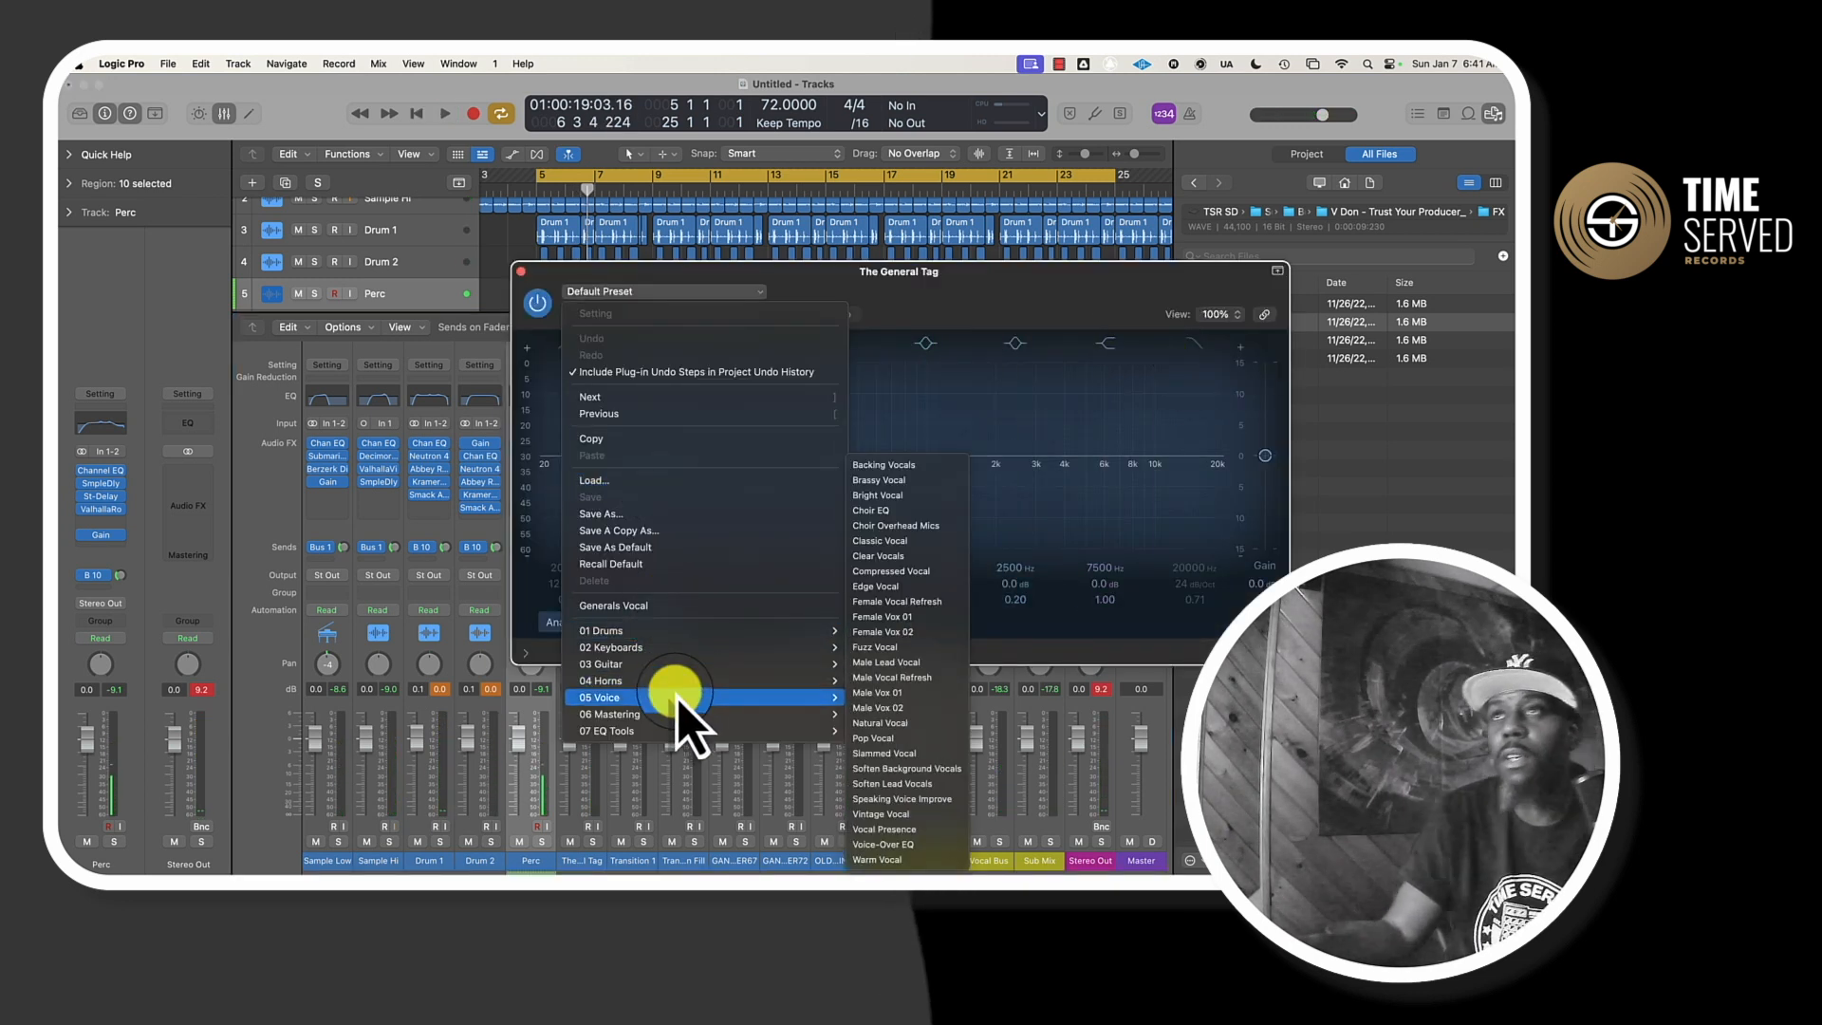
- During playback, set The General Tag's EQ bands to -3.1 dB at 4800 Hz and -4.3 dB at 505 Hz
{"action": "key", "text": "space"}
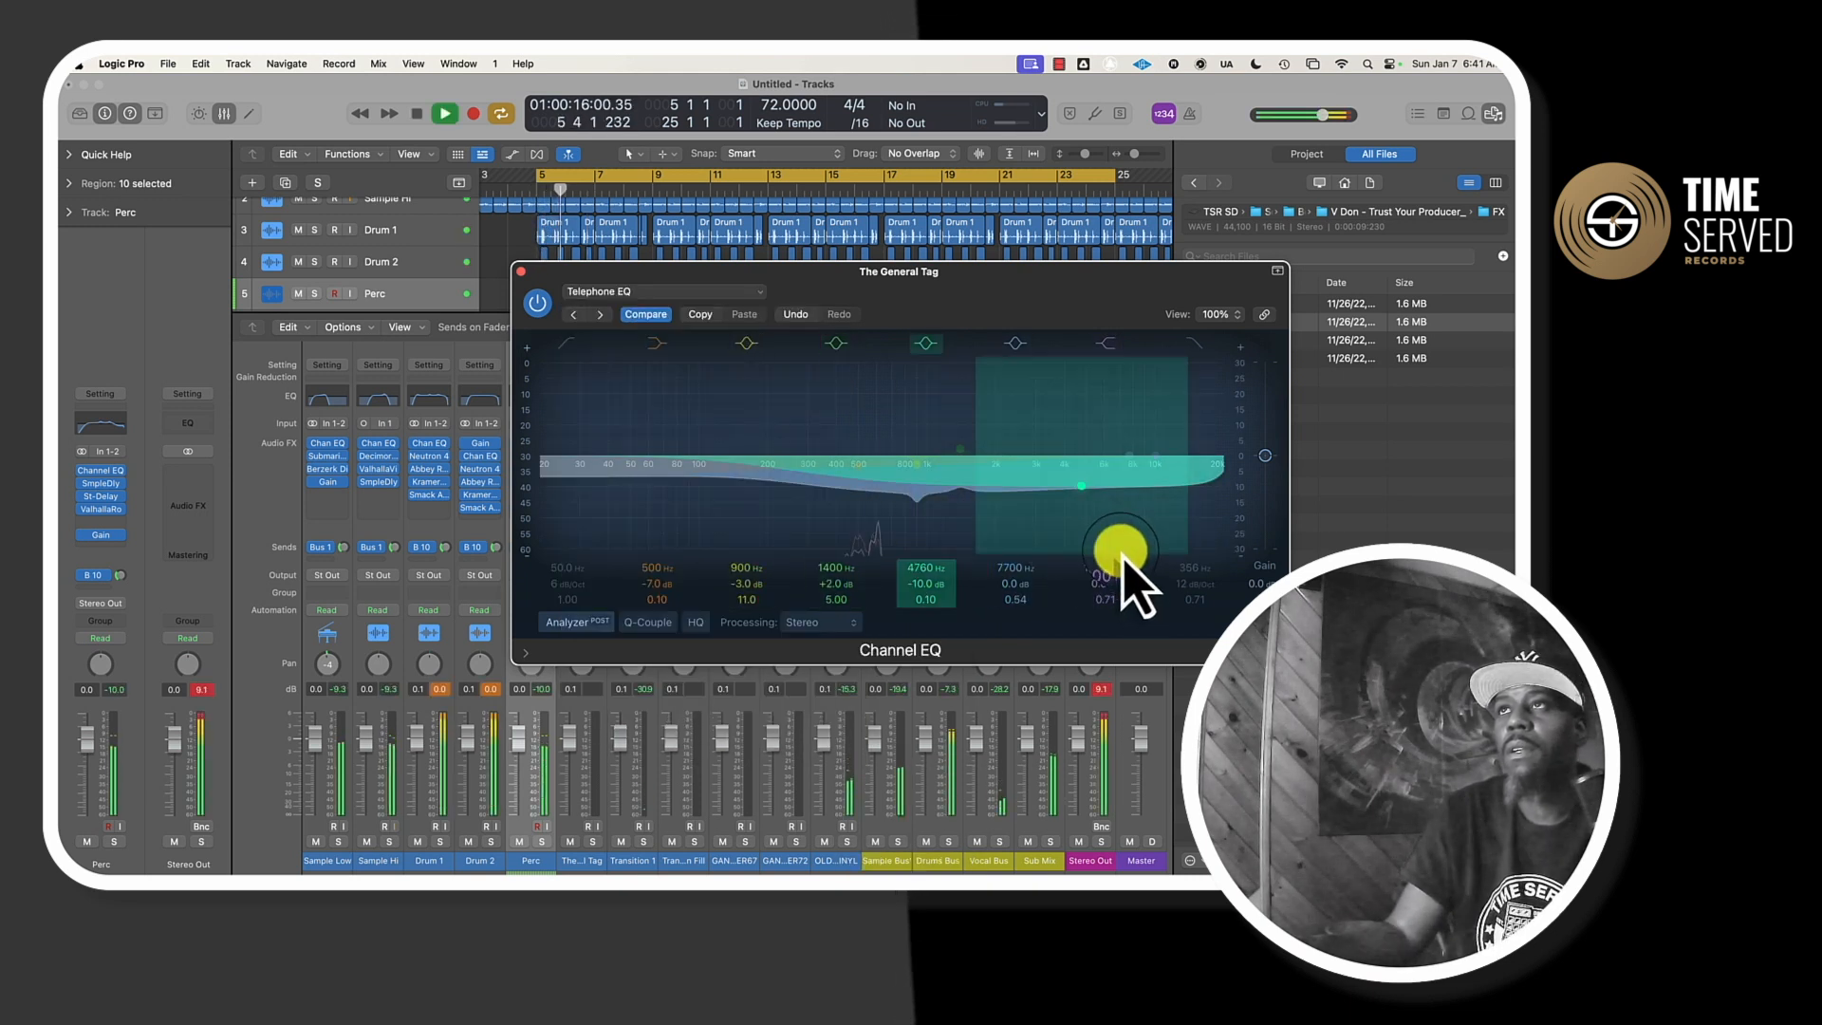
{"action": "left_click_drag", "start_coordinate": [1086, 534], "coordinate": [1092, 517]}
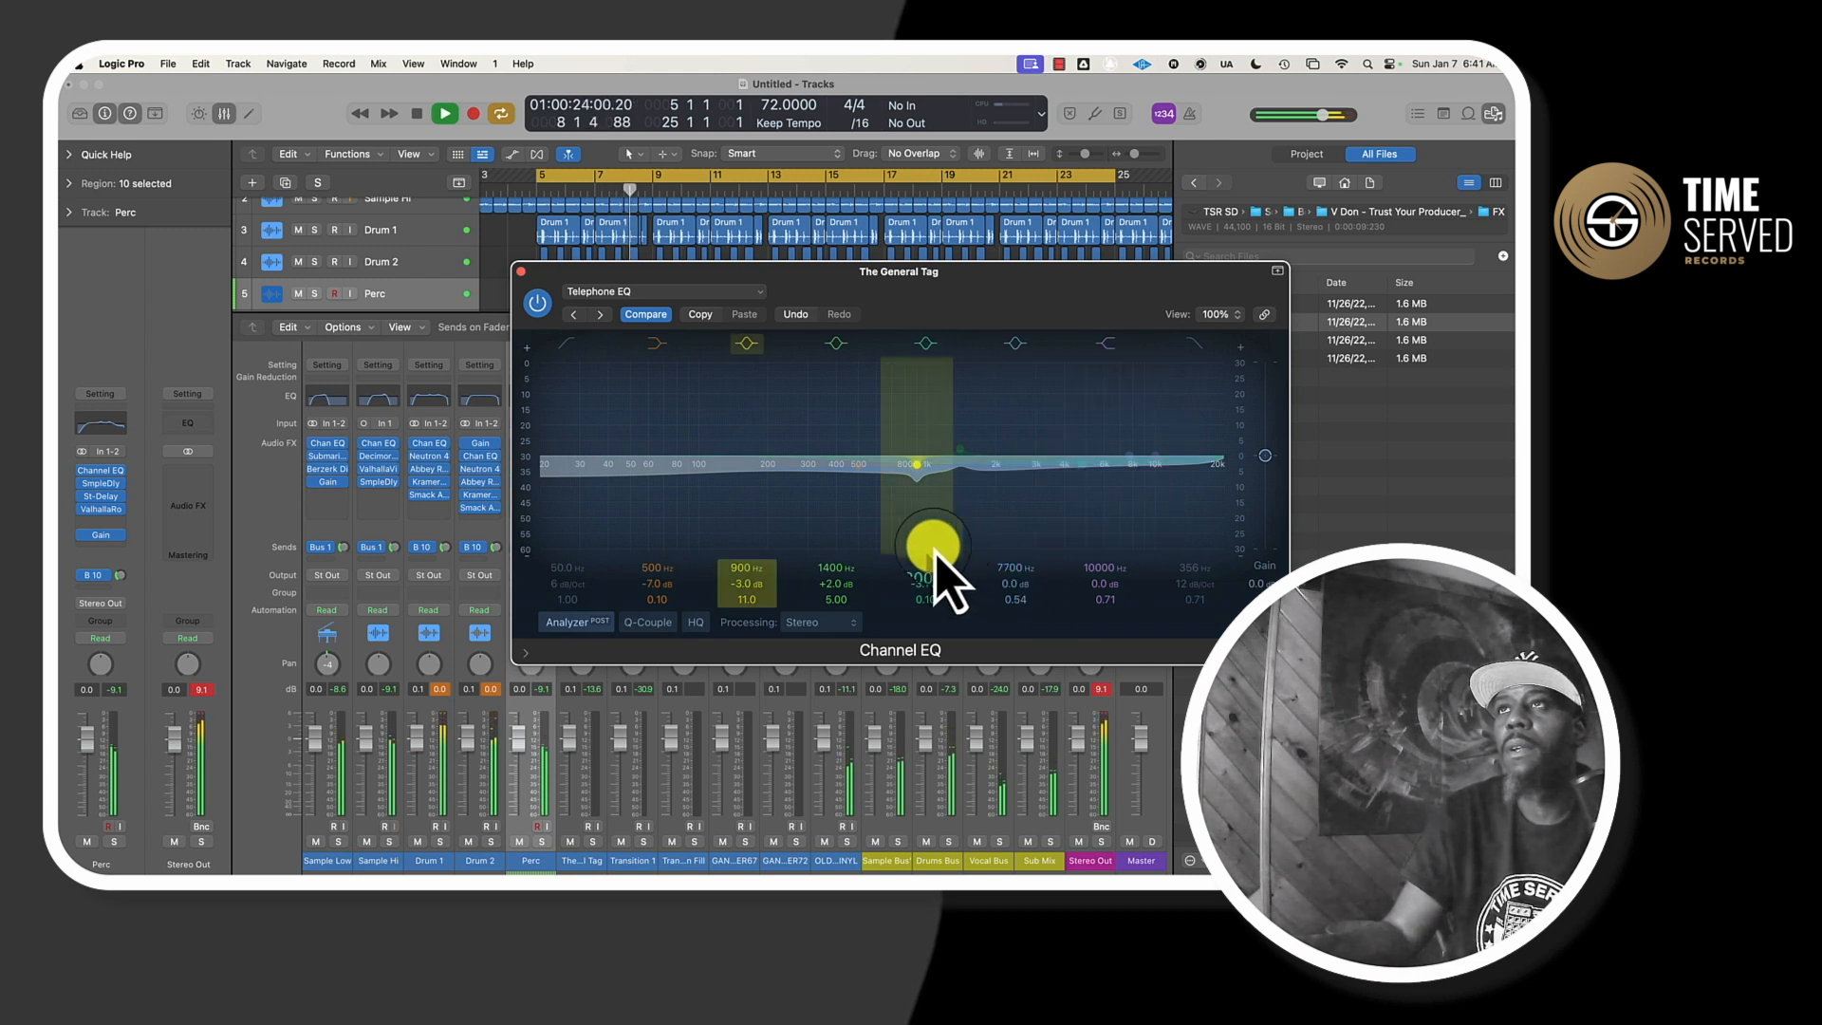
{"action": "left_click_drag", "start_coordinate": [753, 538], "coordinate": [750, 523]}
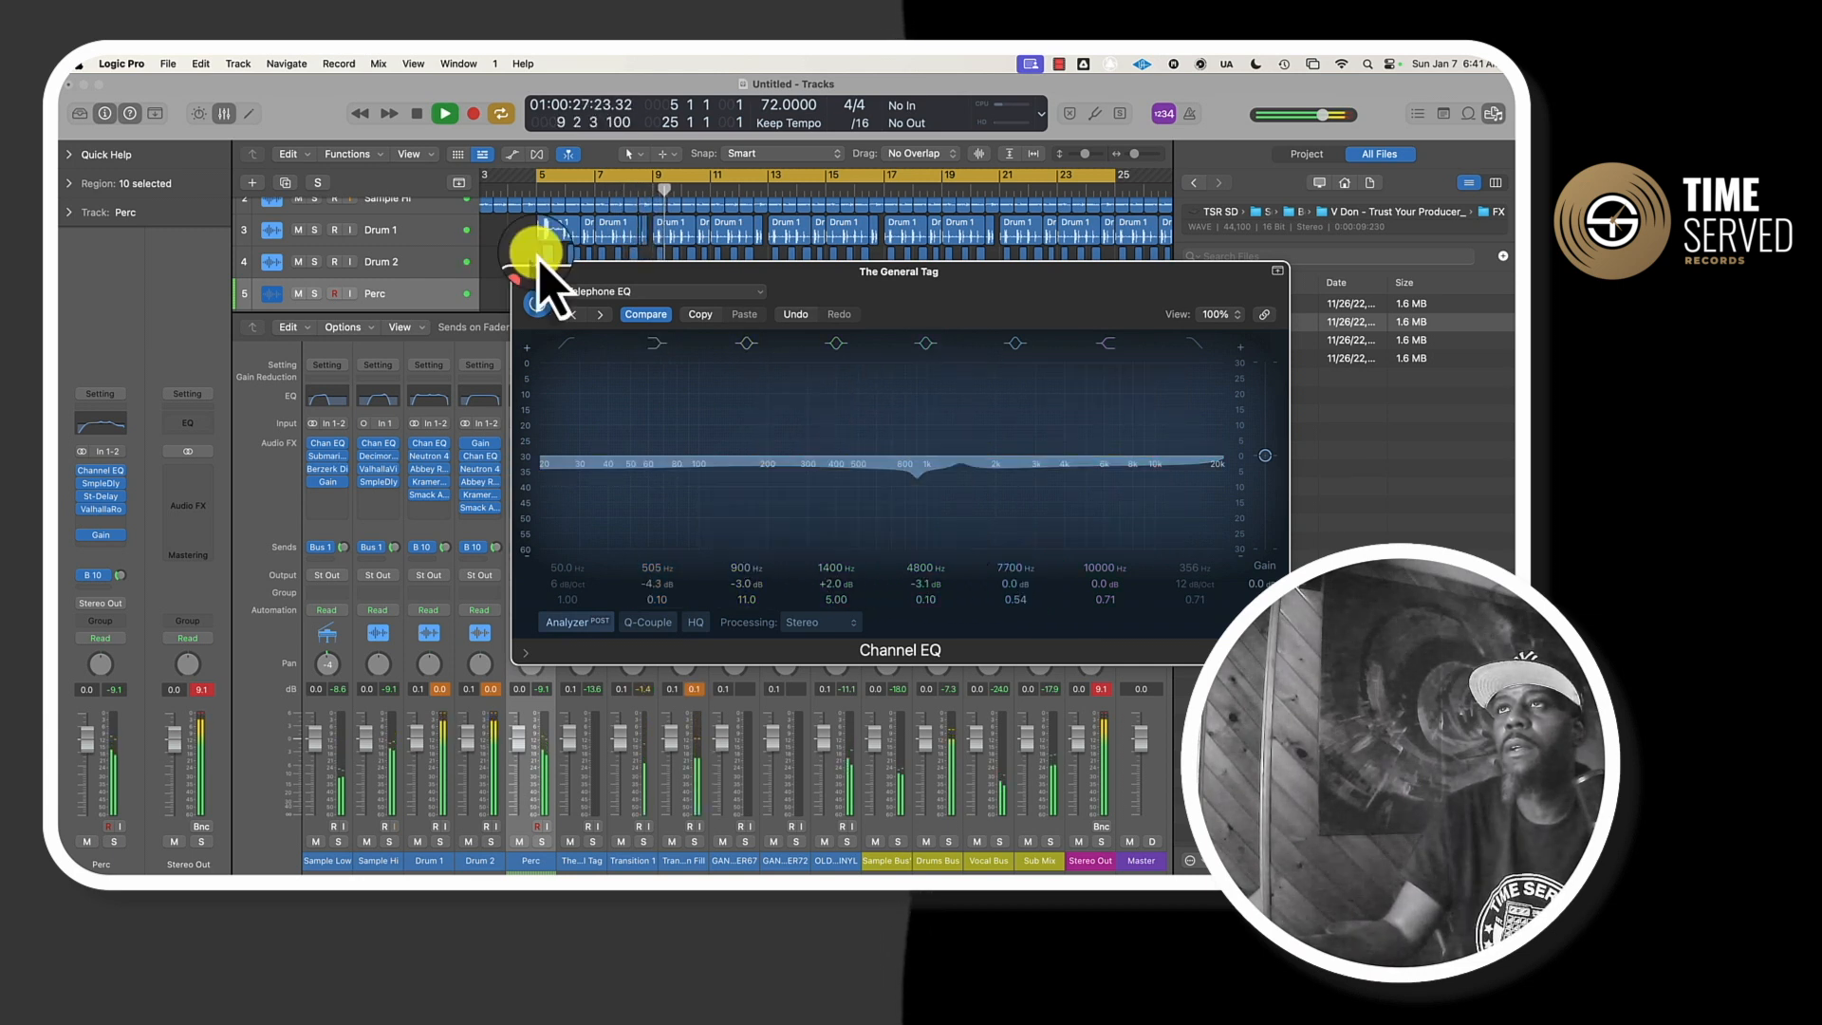
{"action": "left_click", "coordinate": [545, 196]}
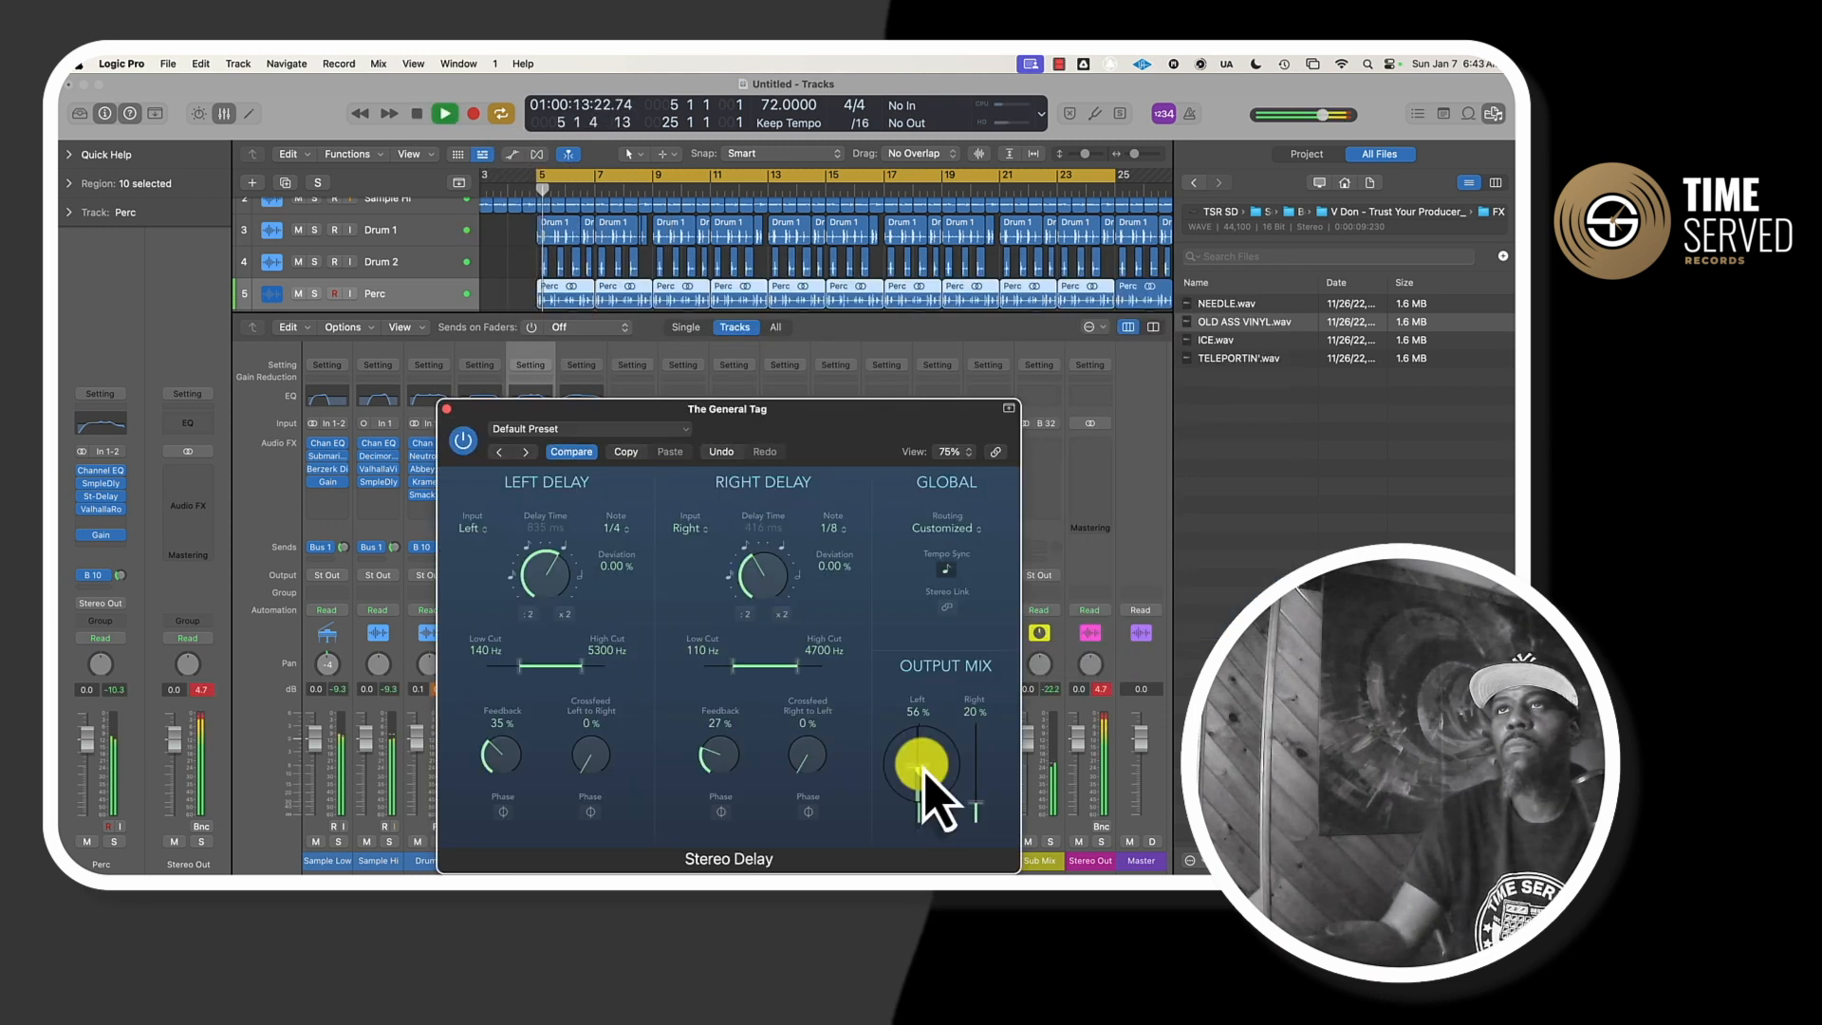
- Set The General Tag's Stereo Delay output mix to 56% left and 25% right, stop playback and close the plug-in
{"action": "left_click_drag", "start_coordinate": [923, 770], "coordinate": [955, 784]}
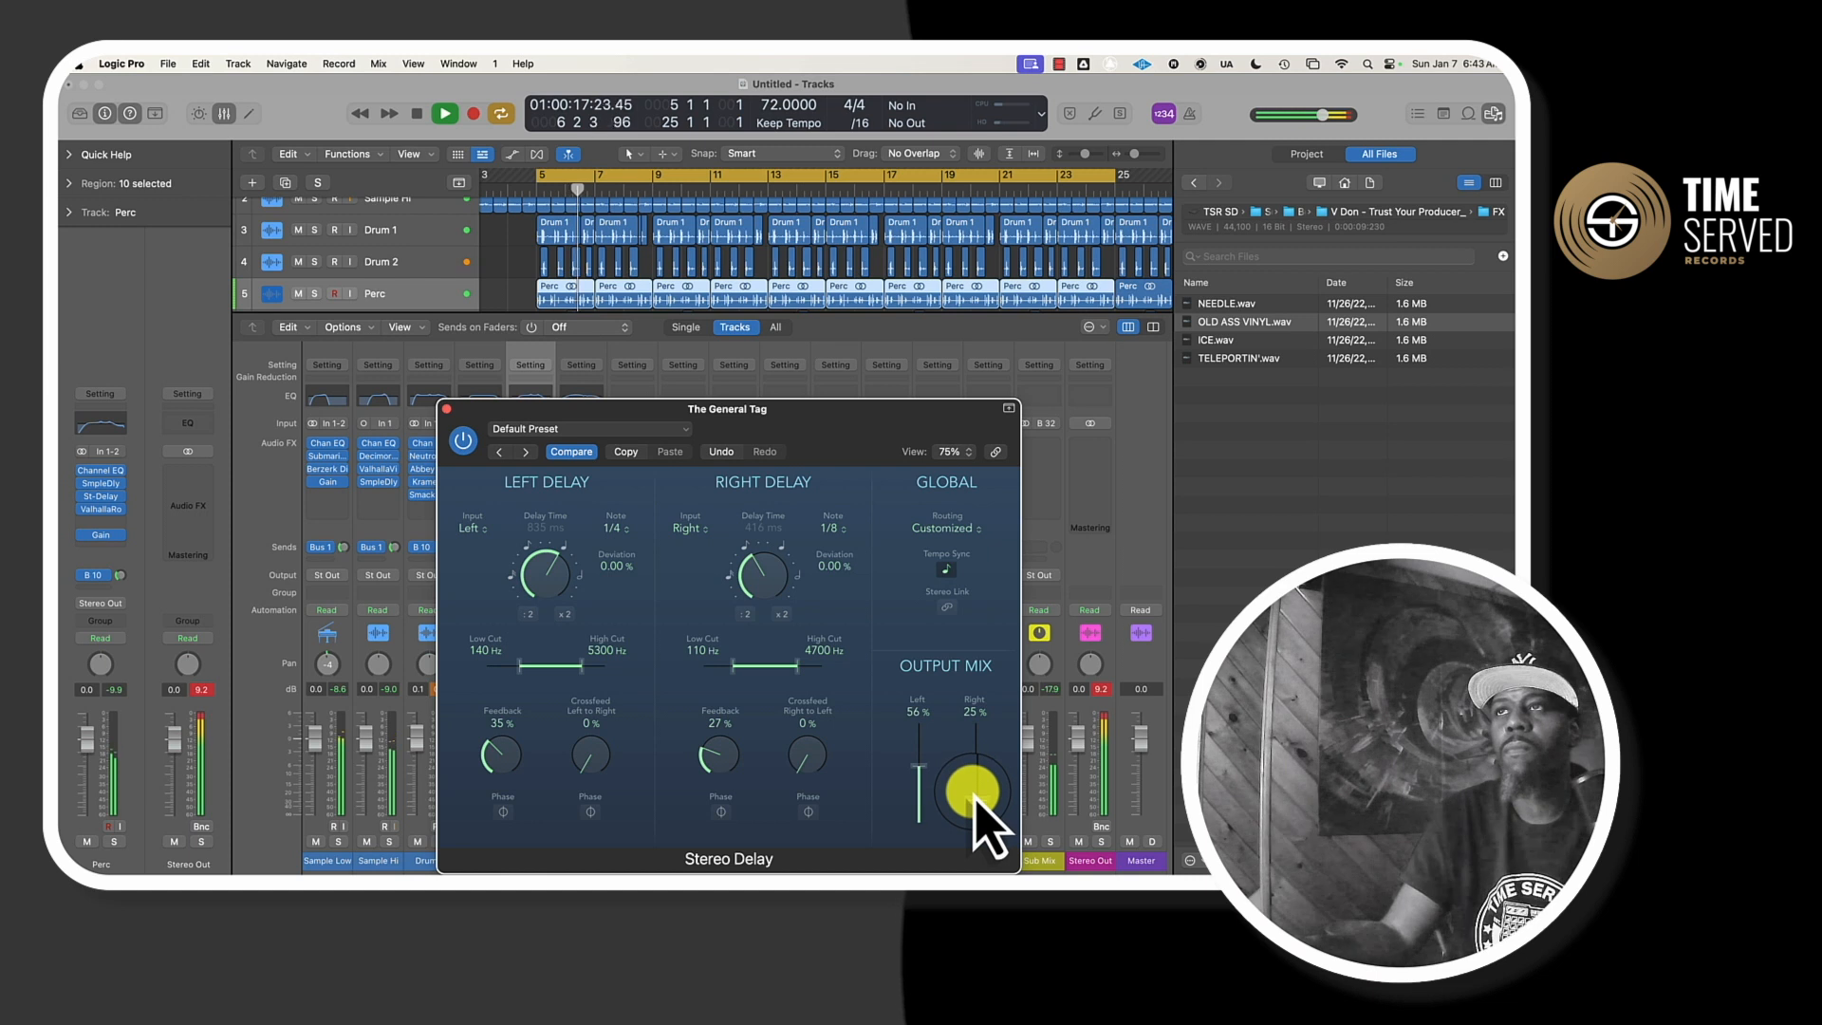
{"action": "key", "text": "space"}
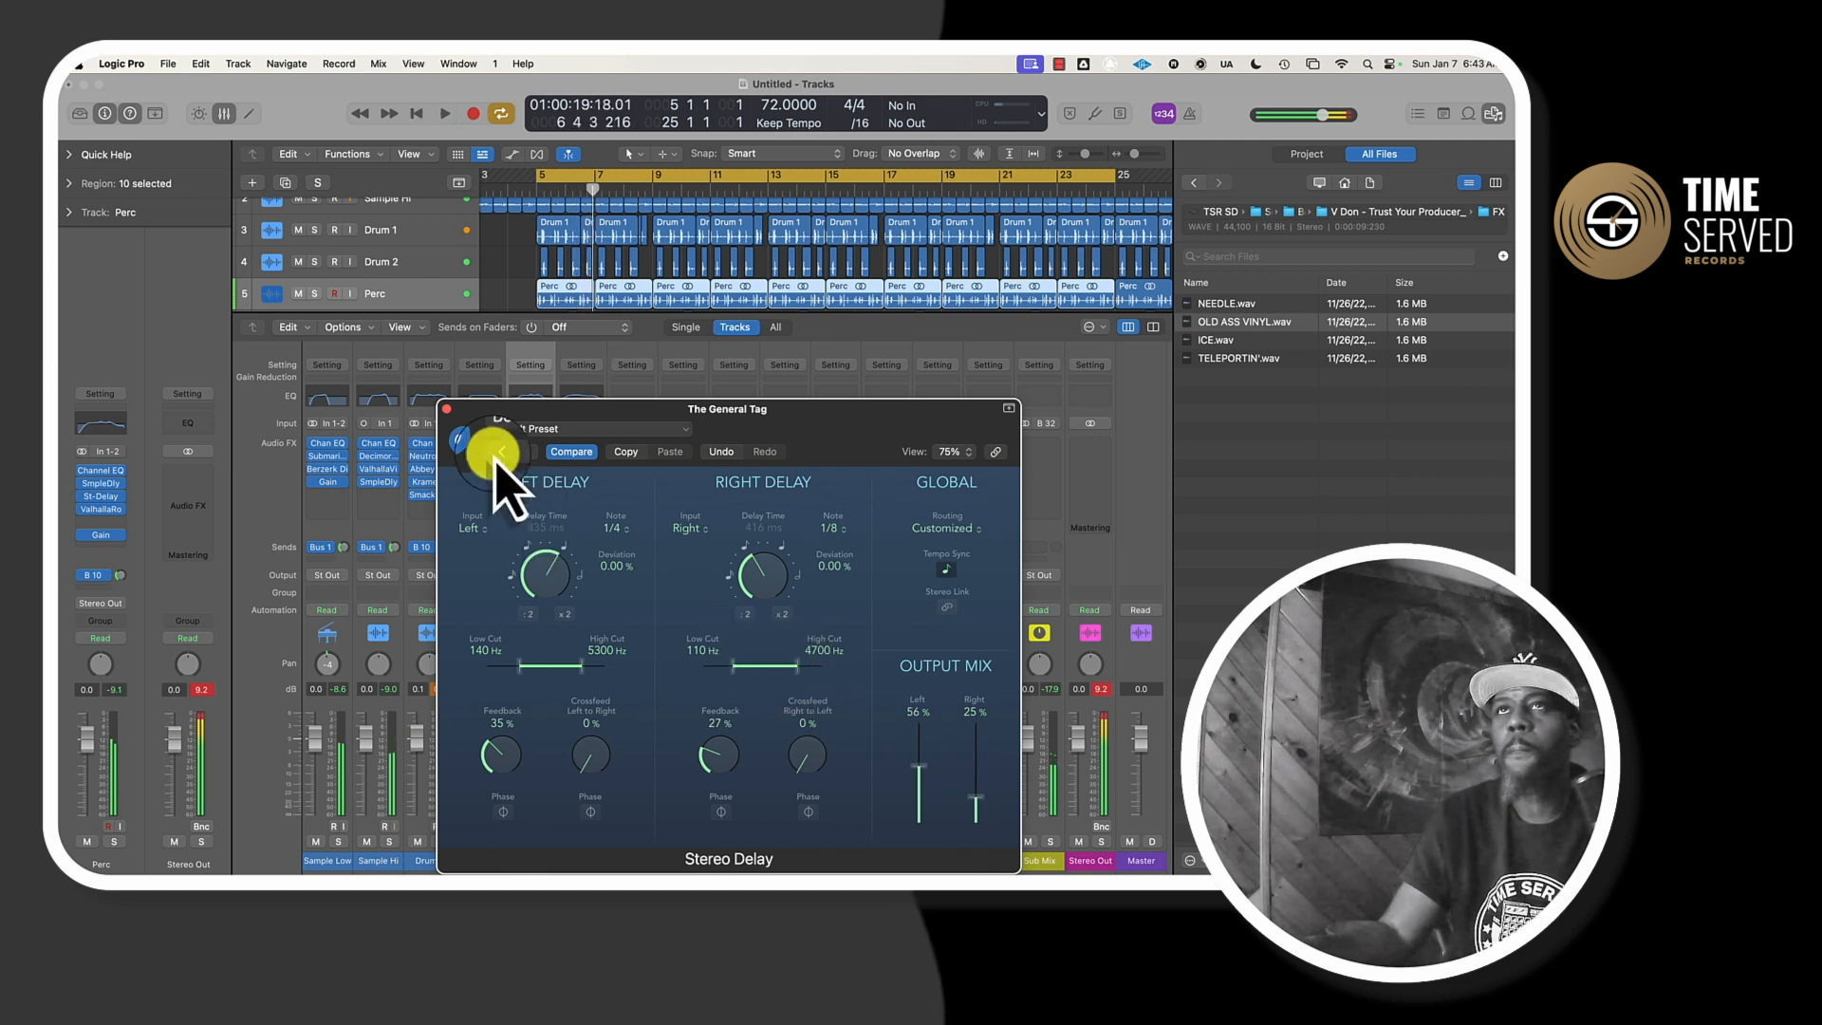
{"action": "left_click", "coordinate": [444, 411]}
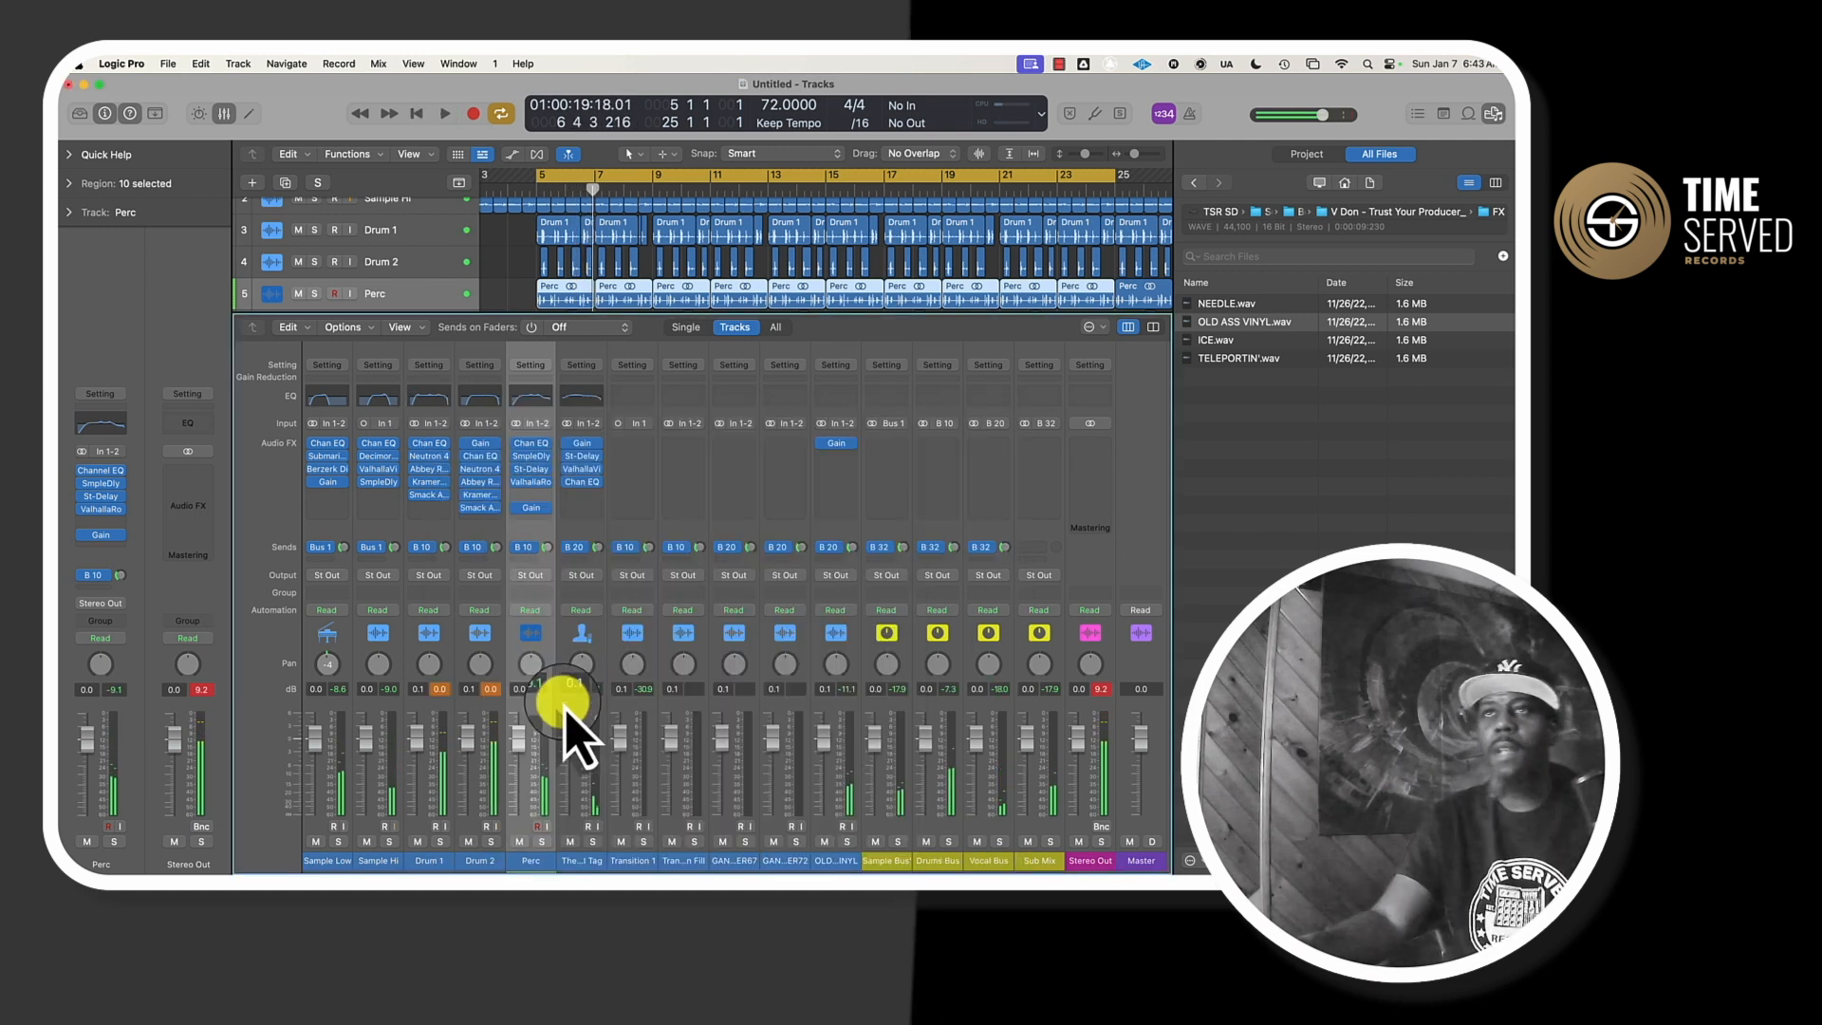
{"action": "left_click", "coordinate": [627, 718]}
{"action": "left_click", "coordinate": [675, 711]}
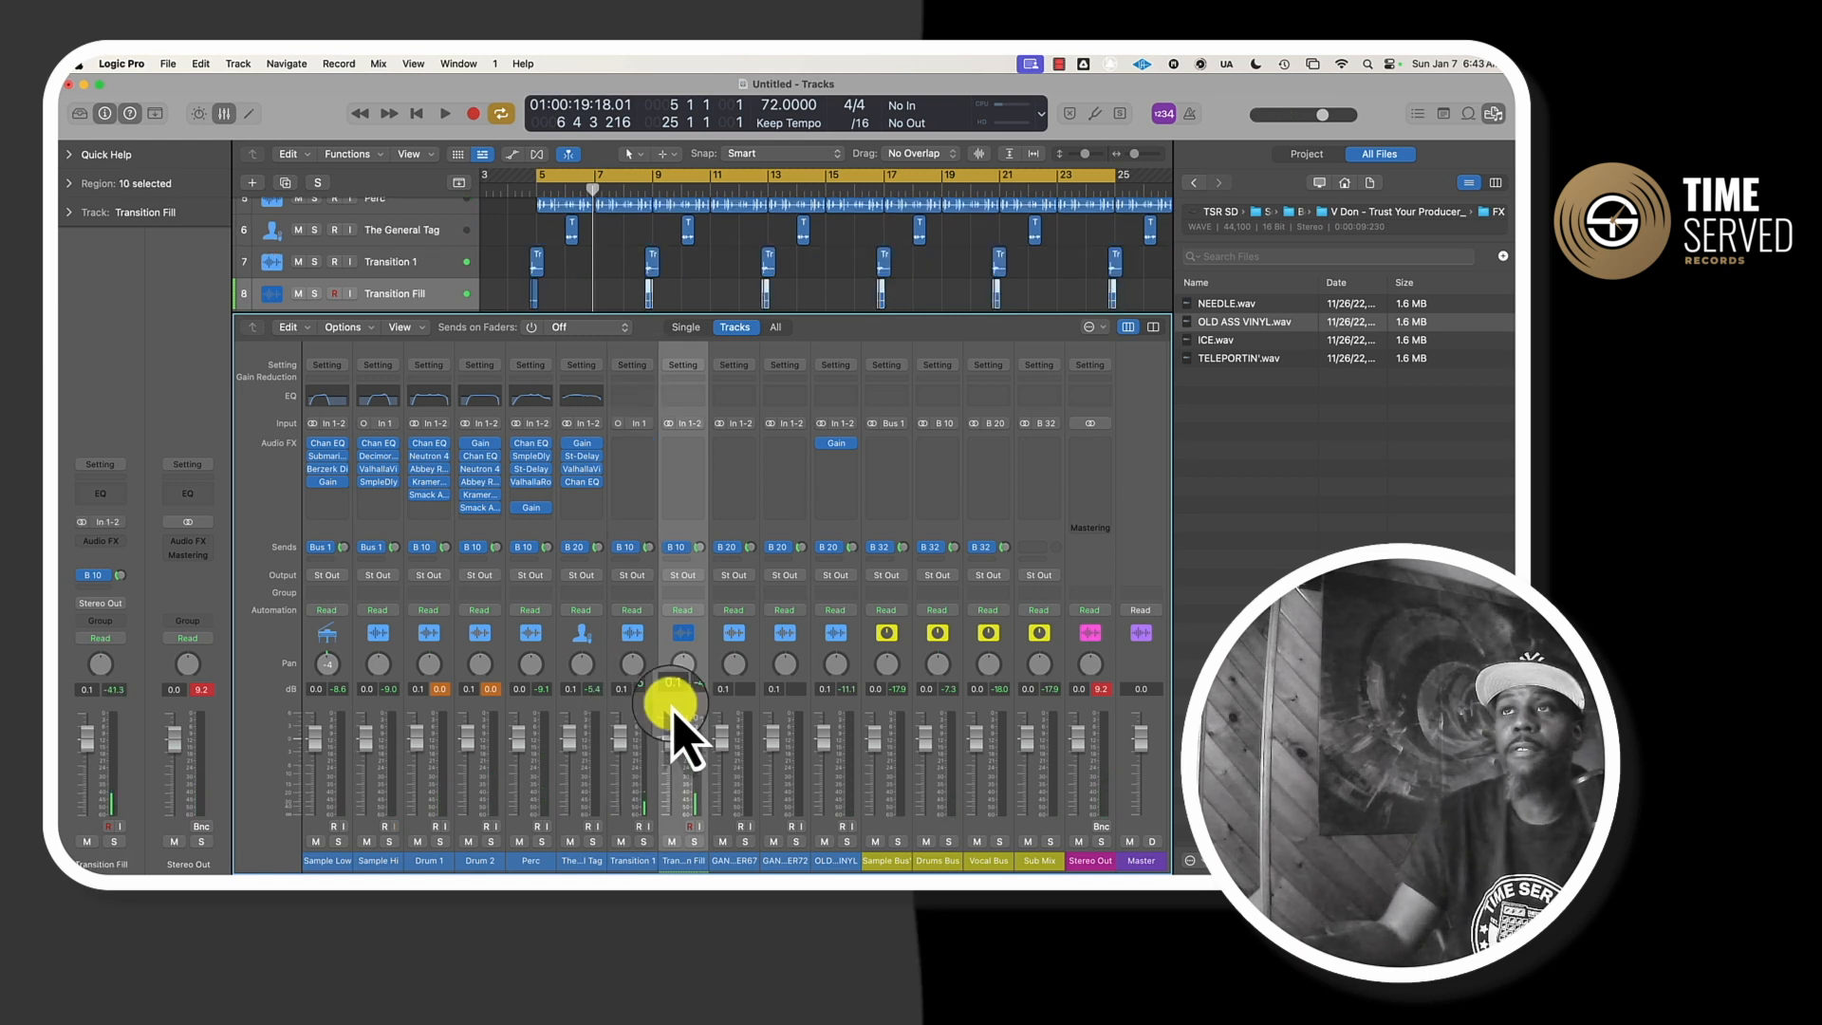
{"action": "left_click", "coordinate": [830, 726]}
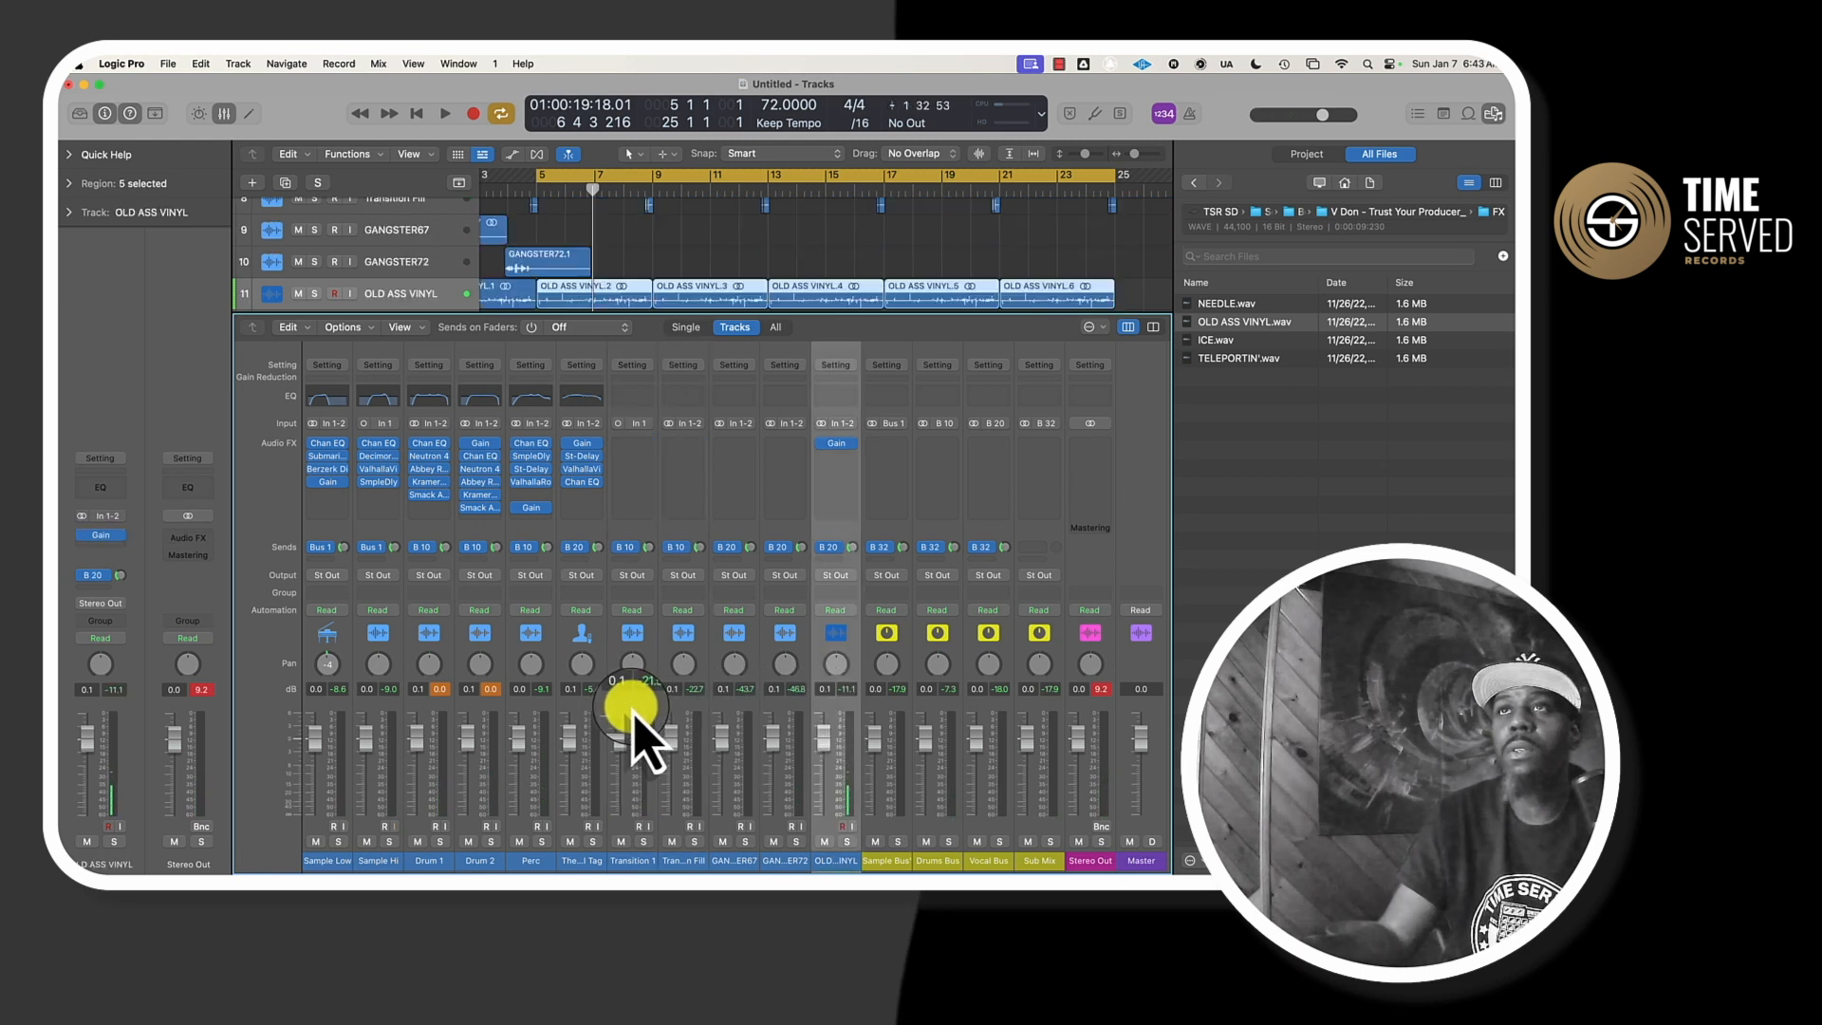
- Insert the Waves Brauer Motion (s) panner on the Sample Bus channel
{"action": "left_click", "coordinate": [888, 443]}
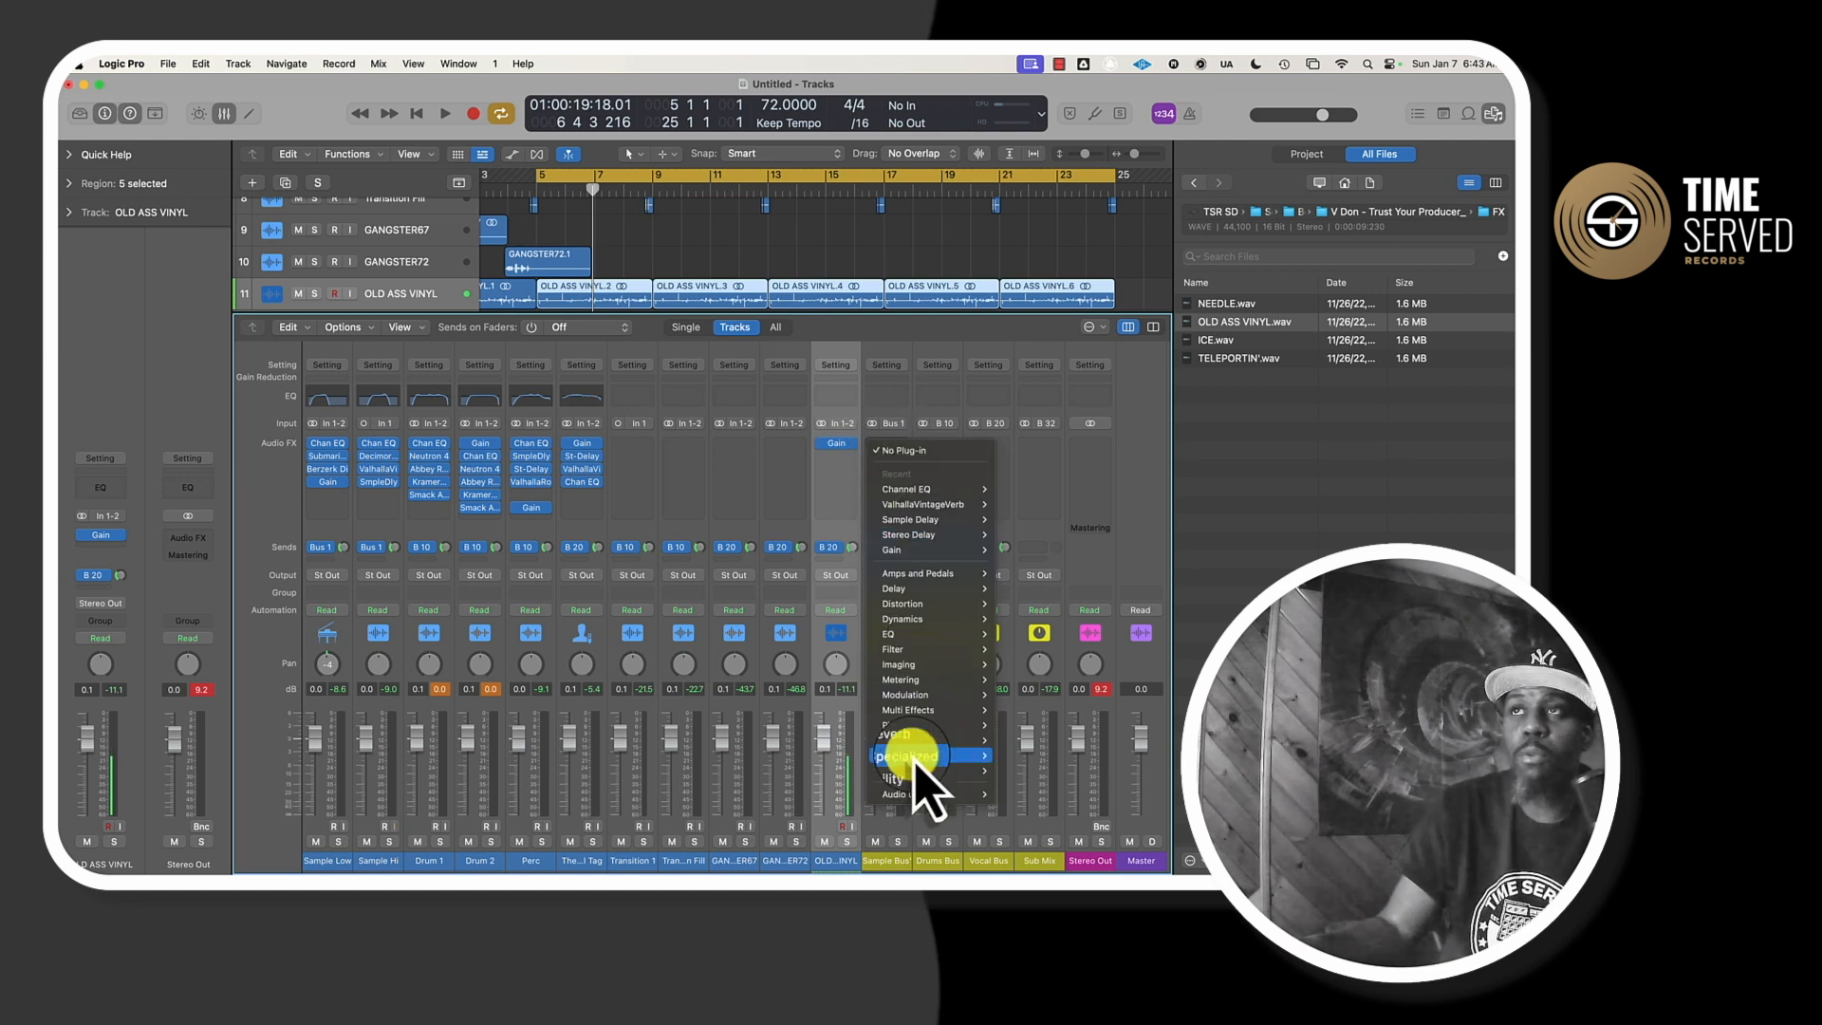
{"action": "mouse_move", "coordinate": [935, 796]}
{"action": "mouse_move", "coordinate": [1063, 845]}
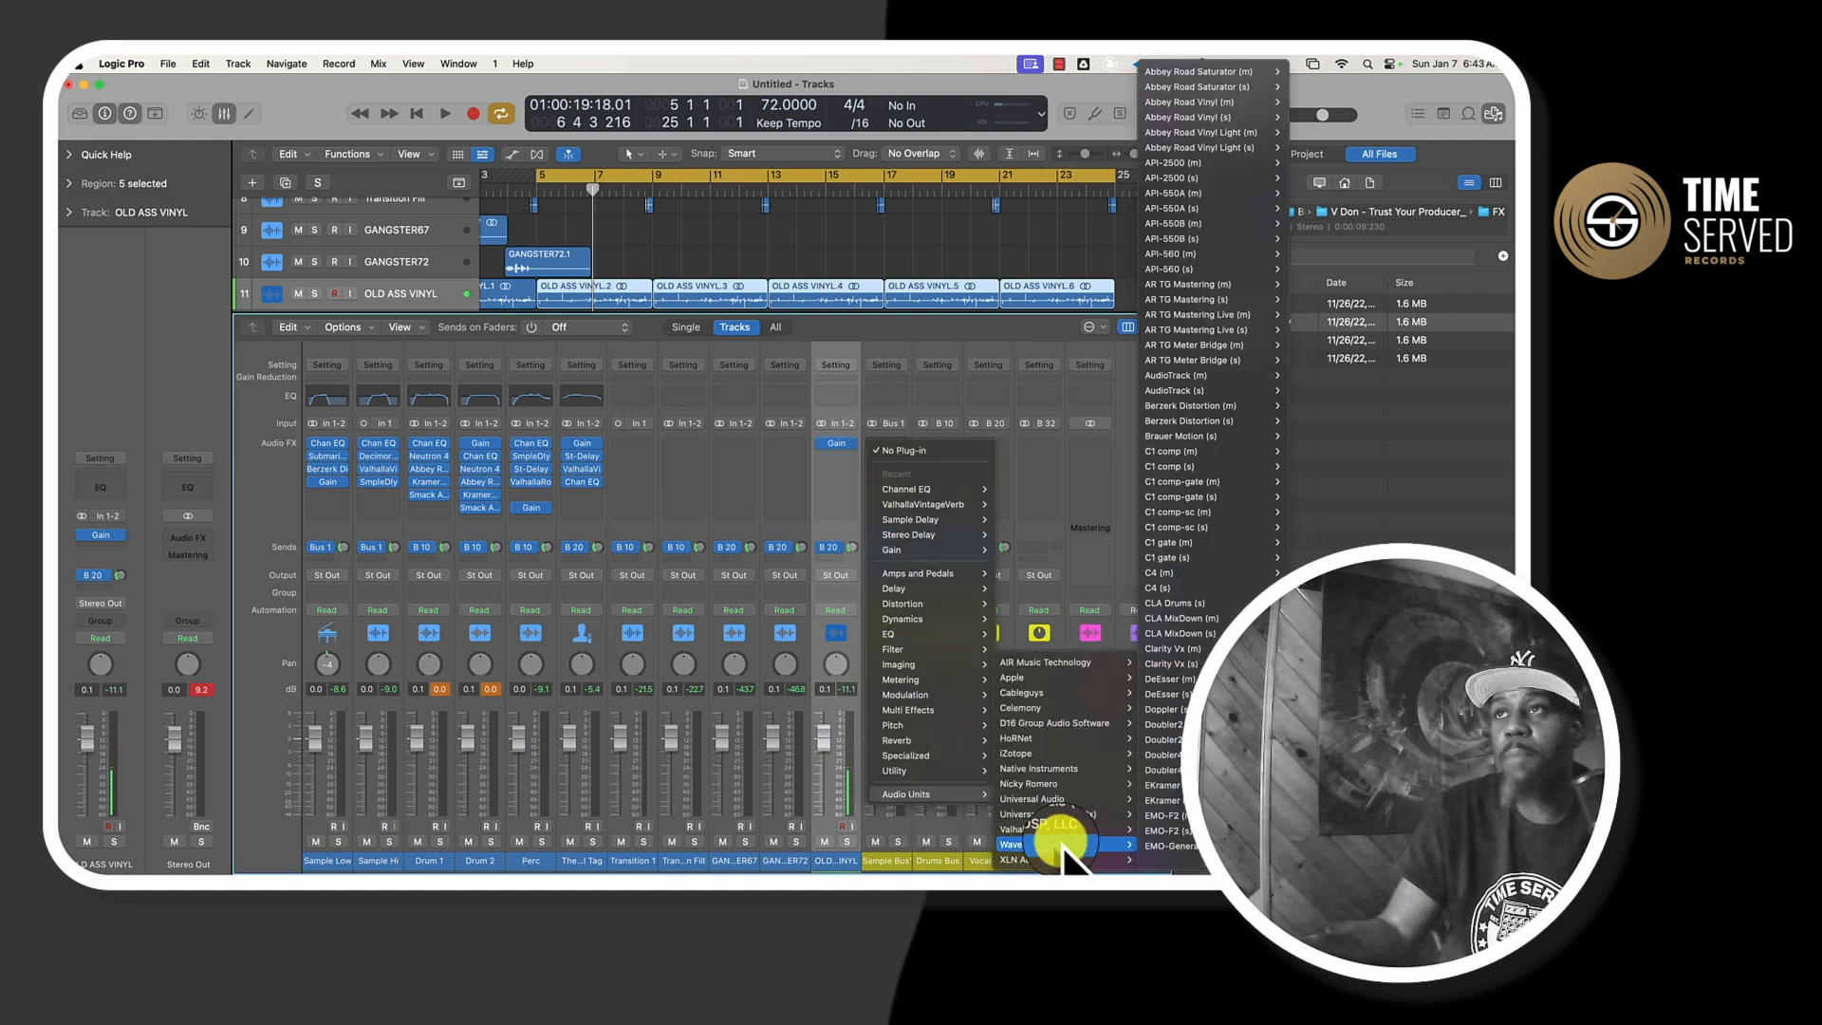
{"action": "mouse_move", "coordinate": [1177, 439]}
{"action": "left_click", "coordinate": [1316, 443]}
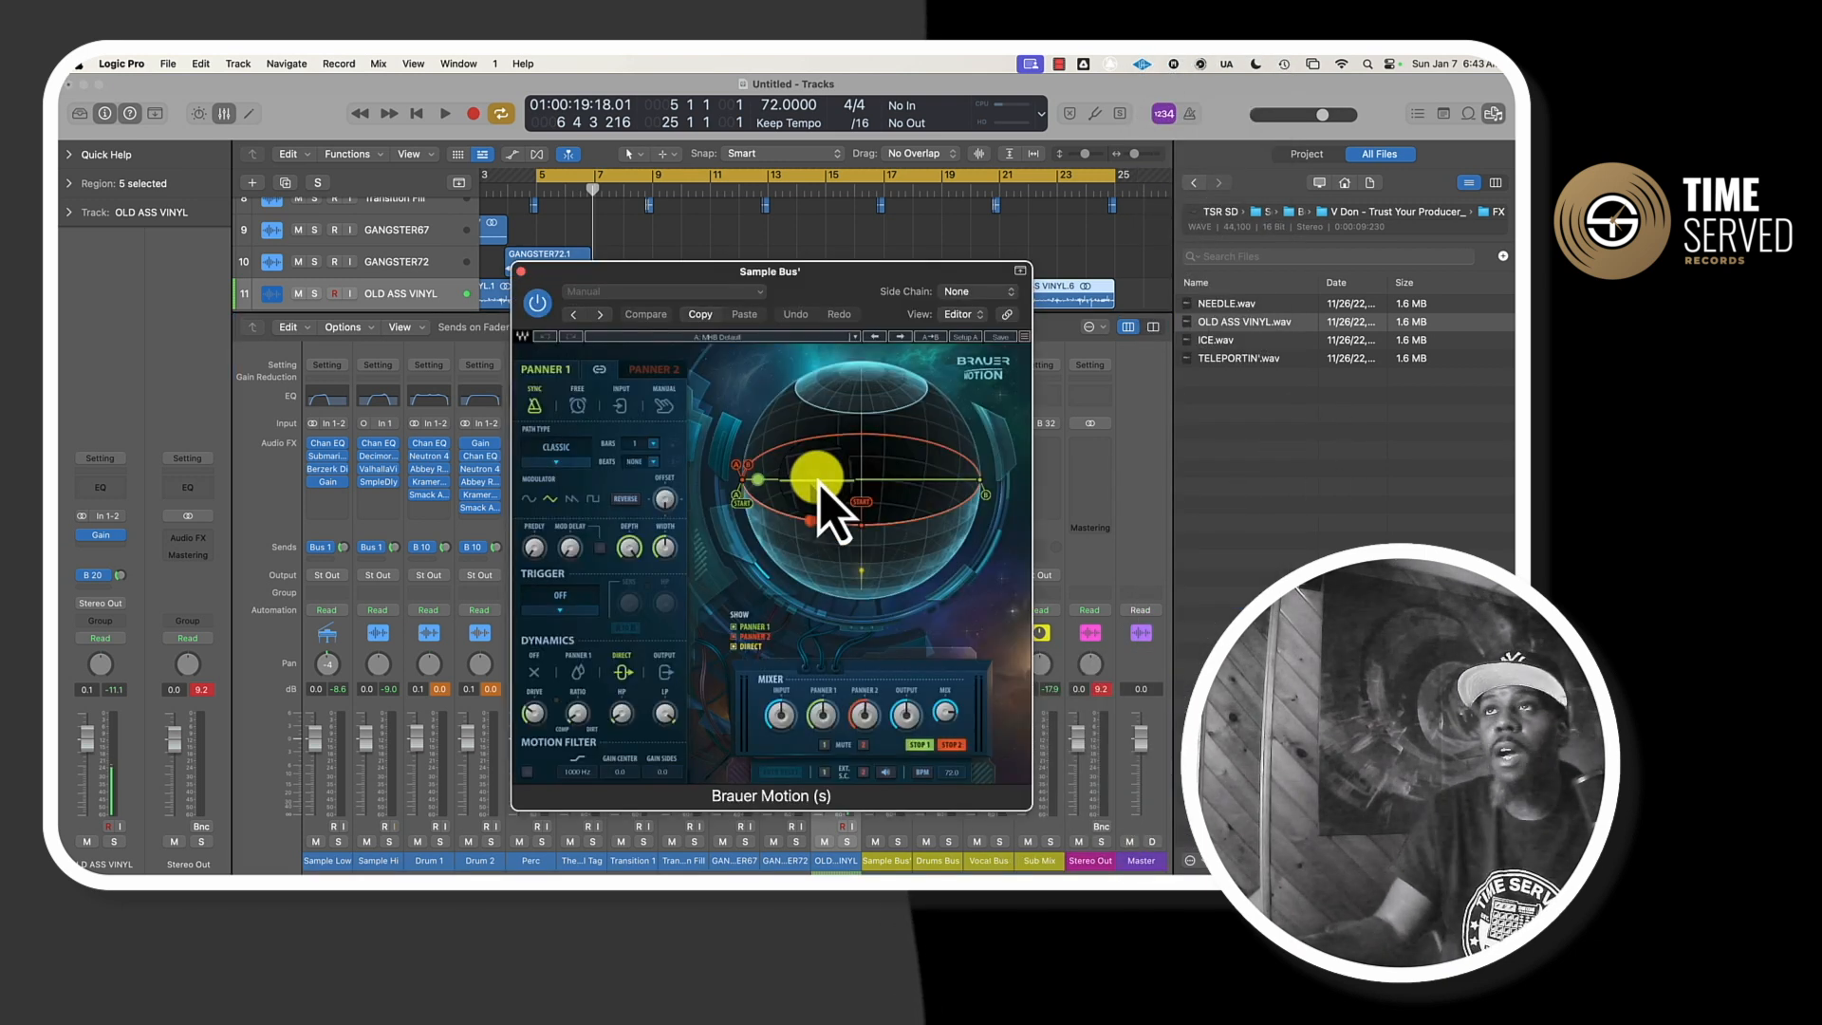
{"action": "left_click_drag", "start_coordinate": [819, 481], "coordinate": [799, 483]}
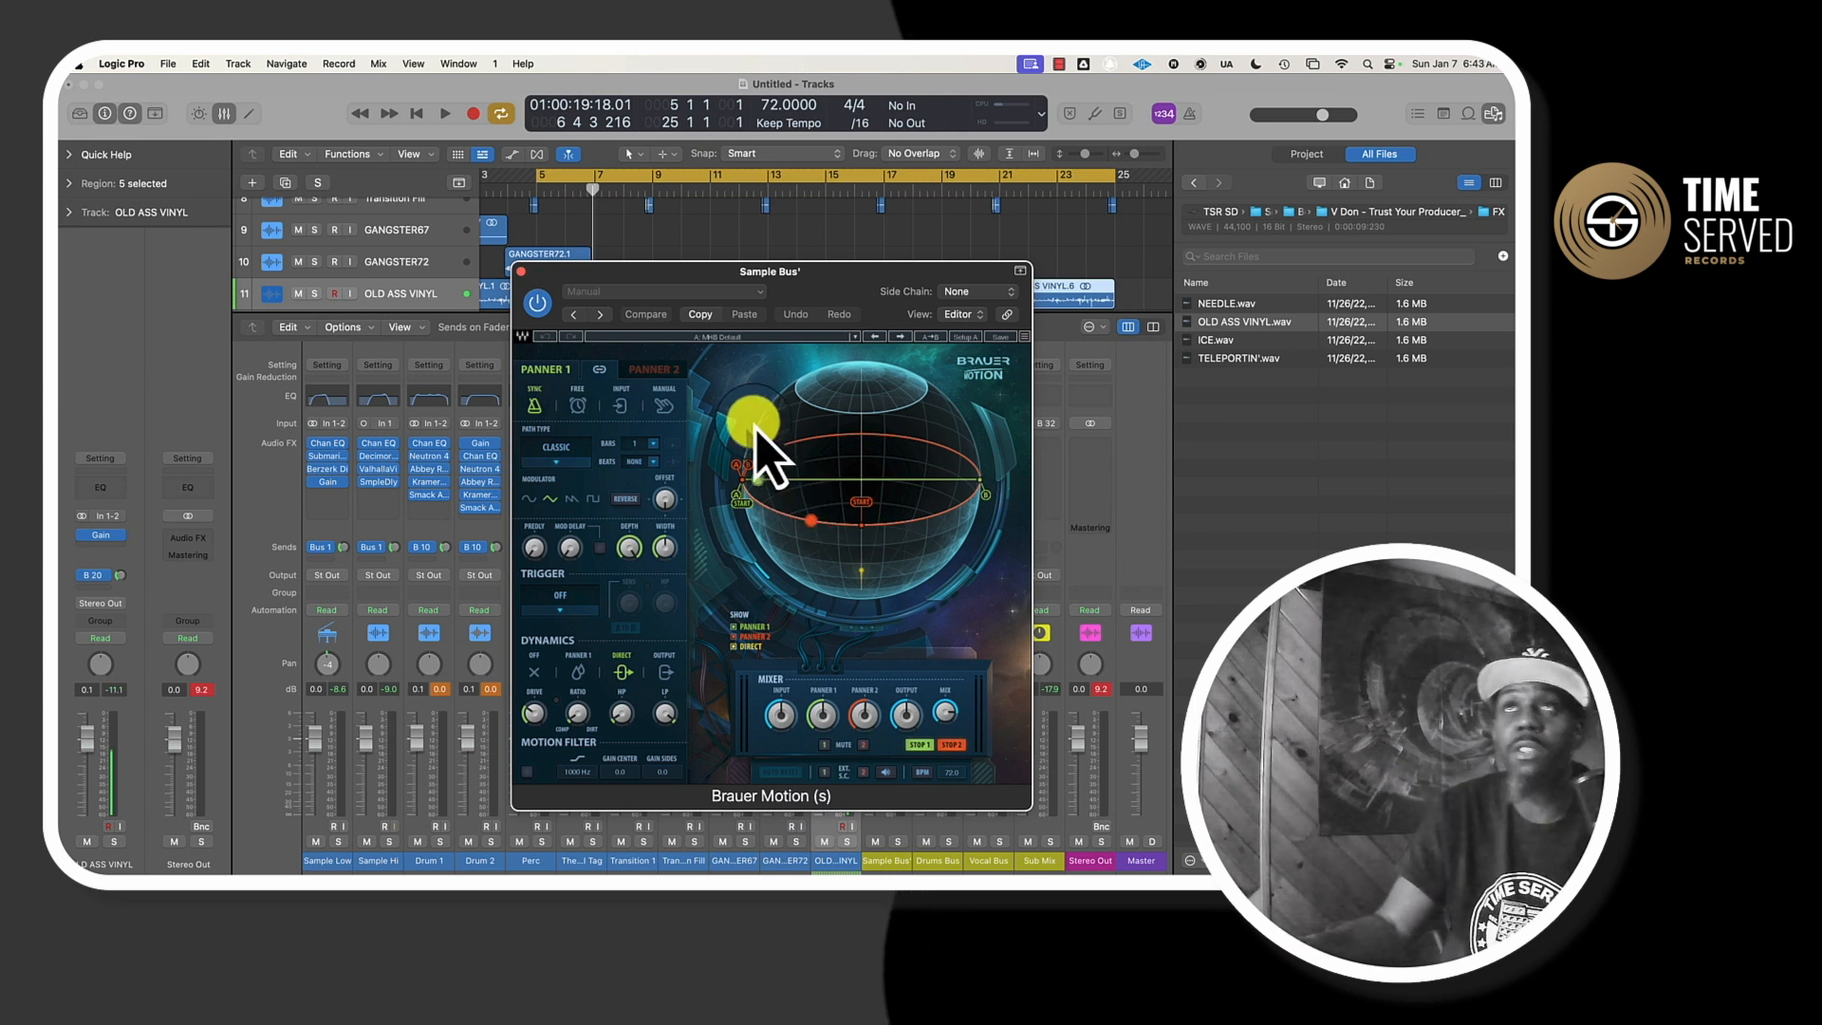
- Load Brauer Motion's MHB Circle X 2 preset, audition it in playback and switch to MHB Jidders
{"action": "left_click", "coordinate": [855, 337]}
{"action": "left_click", "coordinate": [937, 620]}
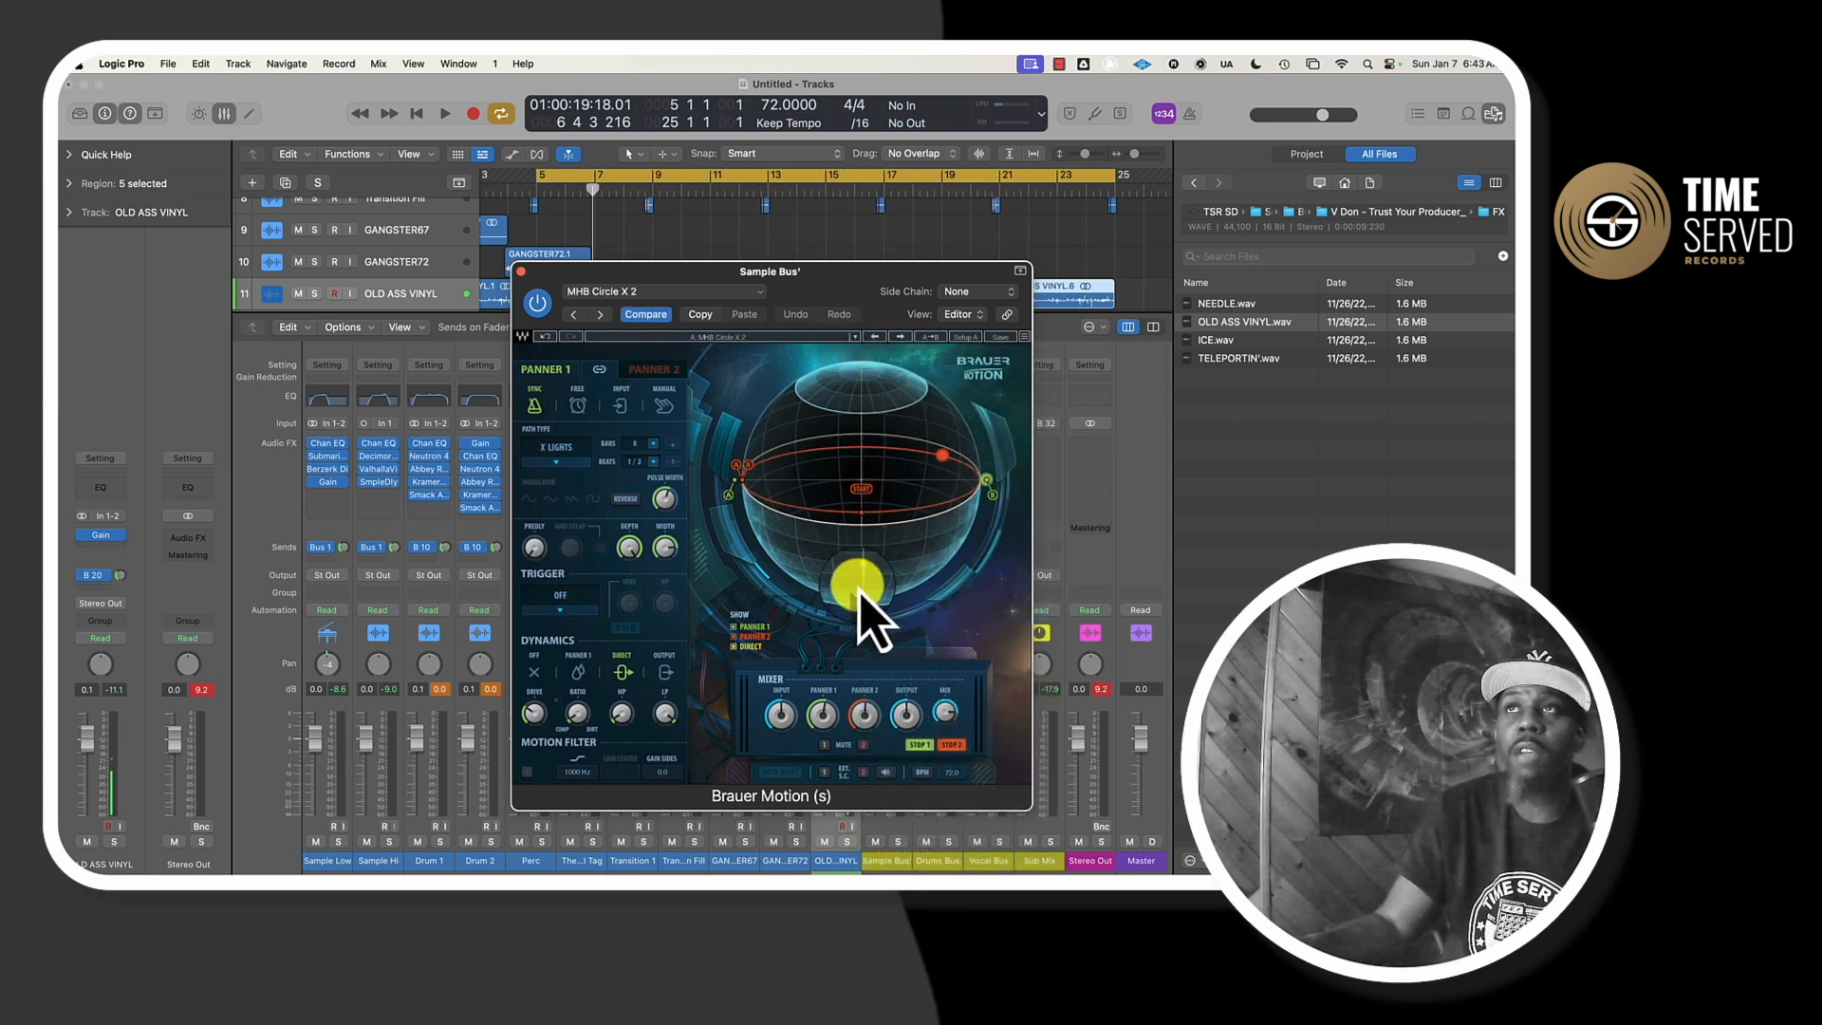
{"action": "key", "text": "space"}
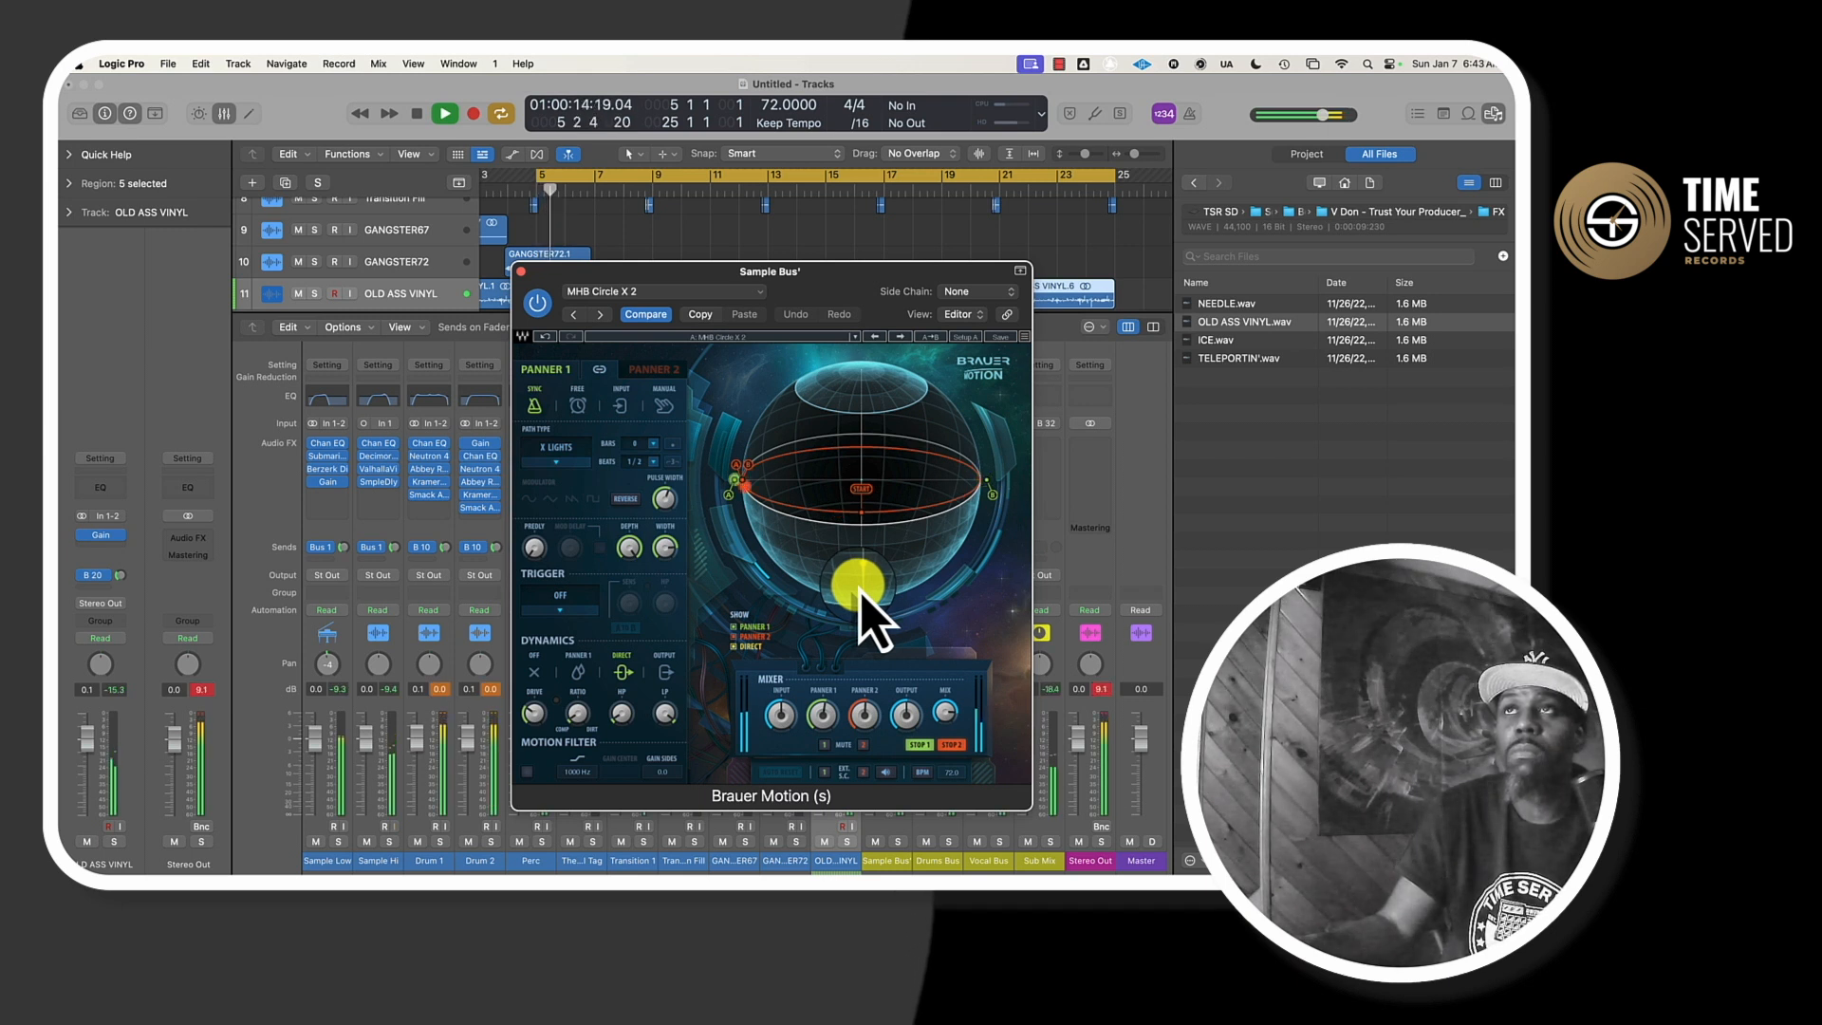
{"action": "left_click", "coordinate": [899, 337]}
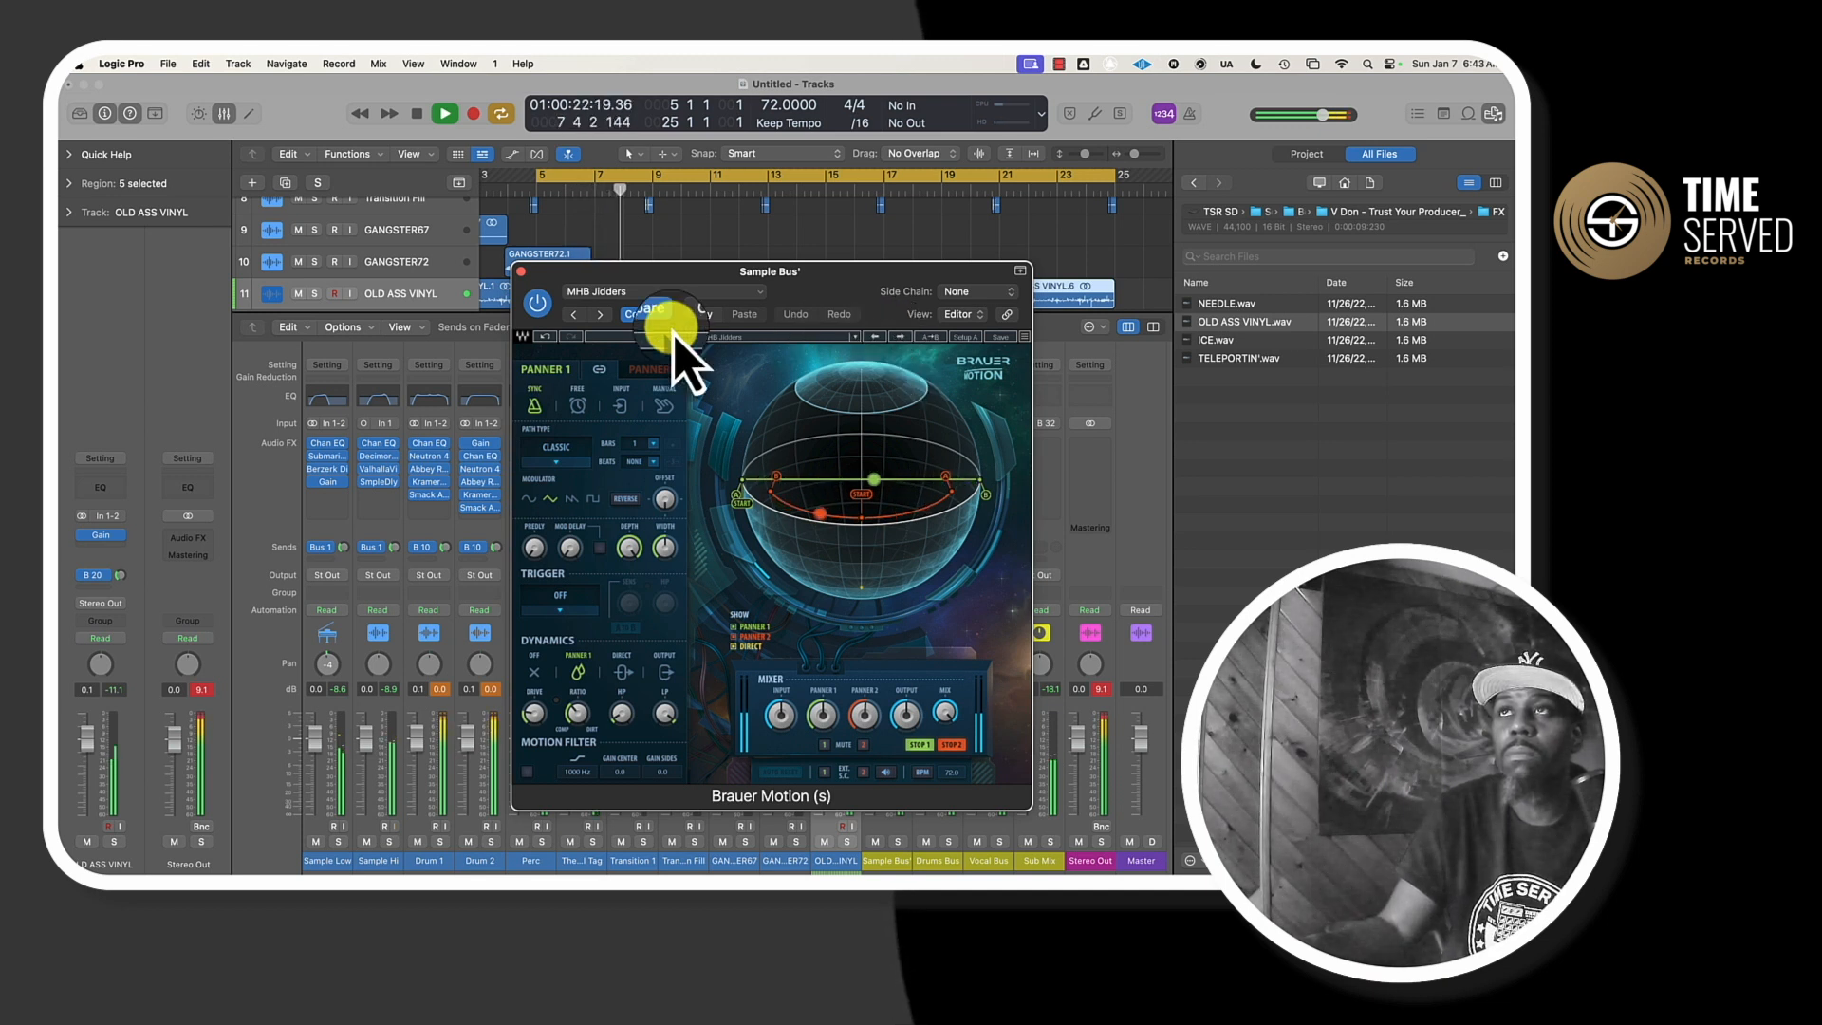
- Close Brauer Motion and insert the Waves Kaleidoscopes (s) plug-in in the Sample Bus channel's next free effect slot
{"action": "left_click", "coordinate": [521, 272]}
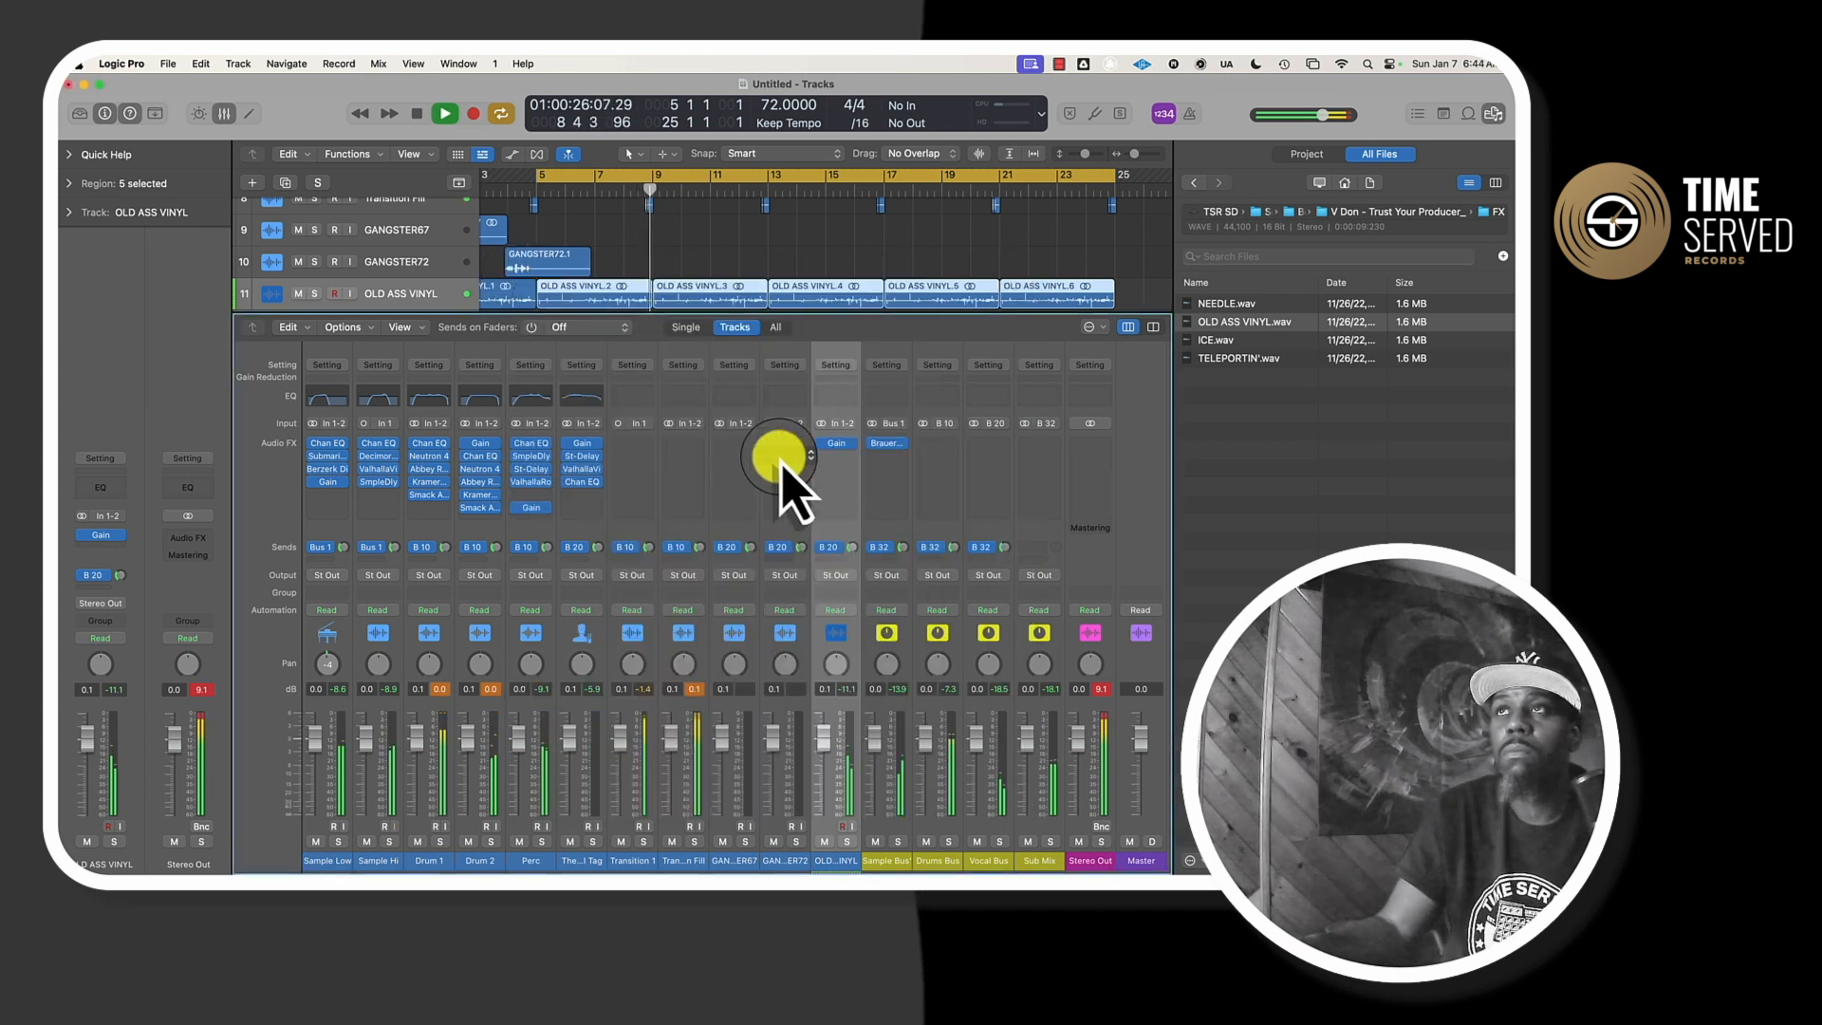
{"action": "left_click", "coordinate": [890, 443]}
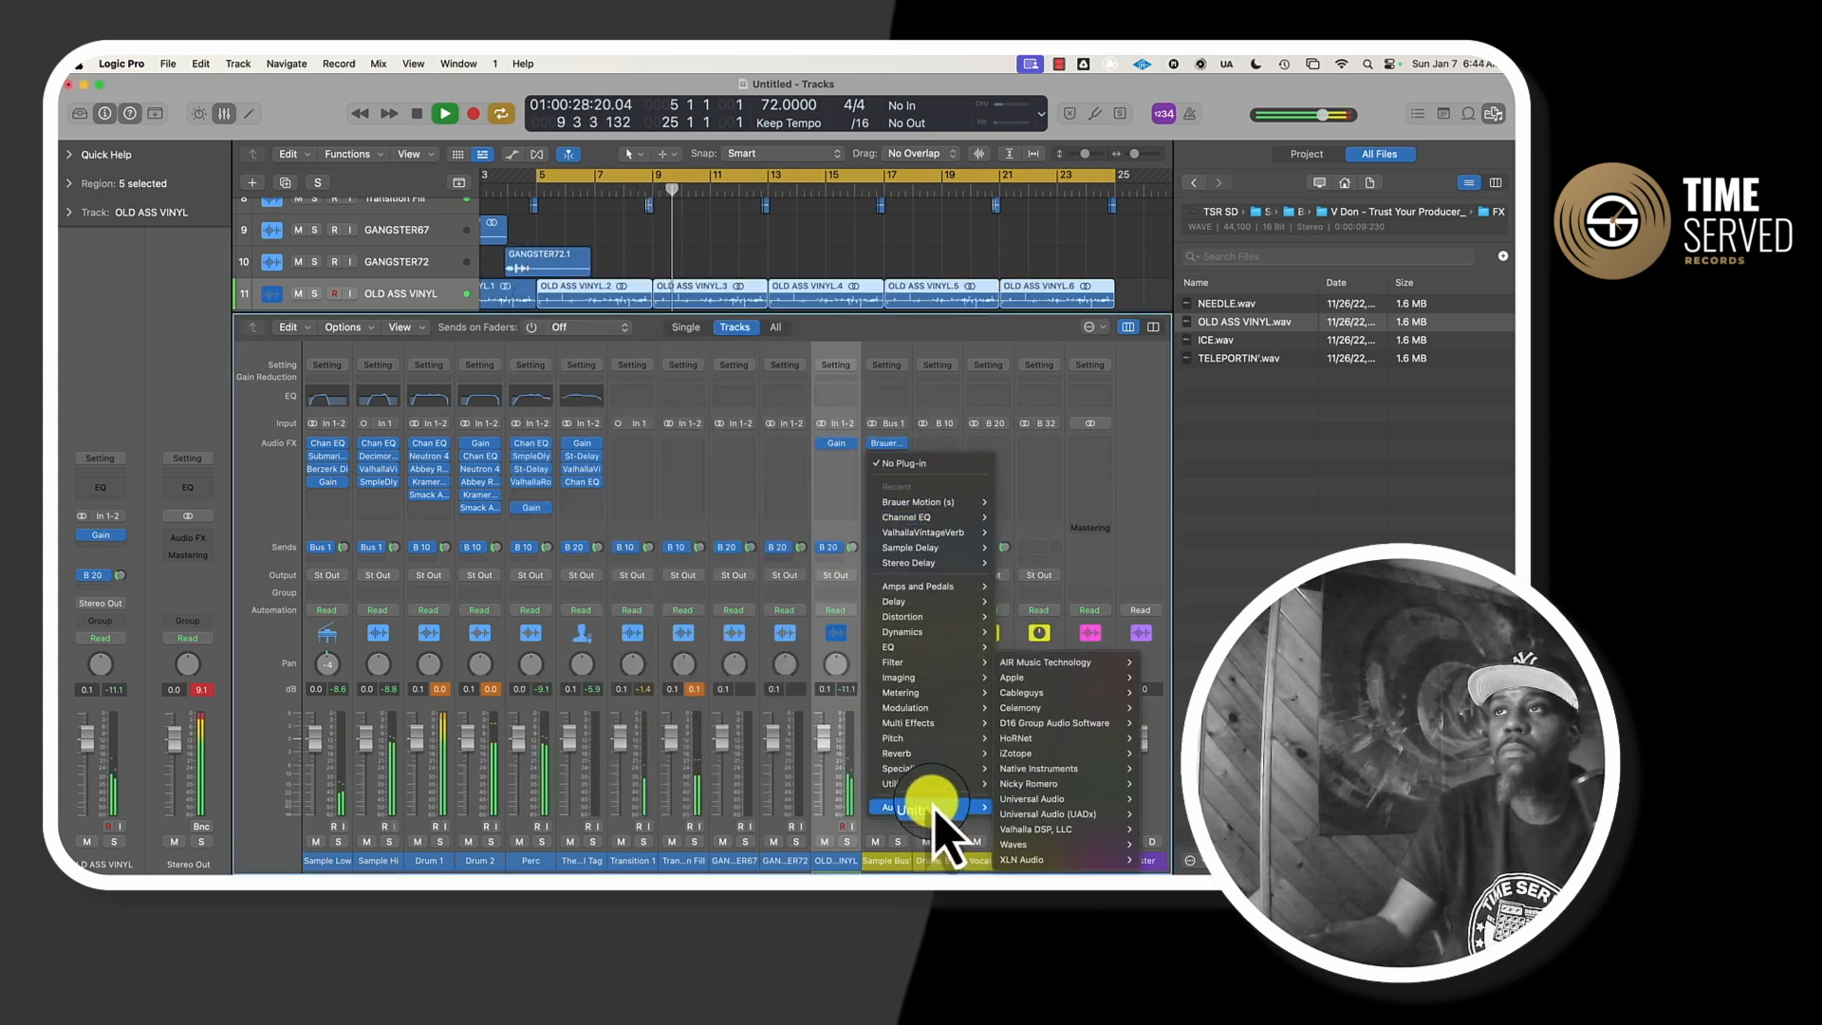
{"action": "mouse_move", "coordinate": [1034, 851]}
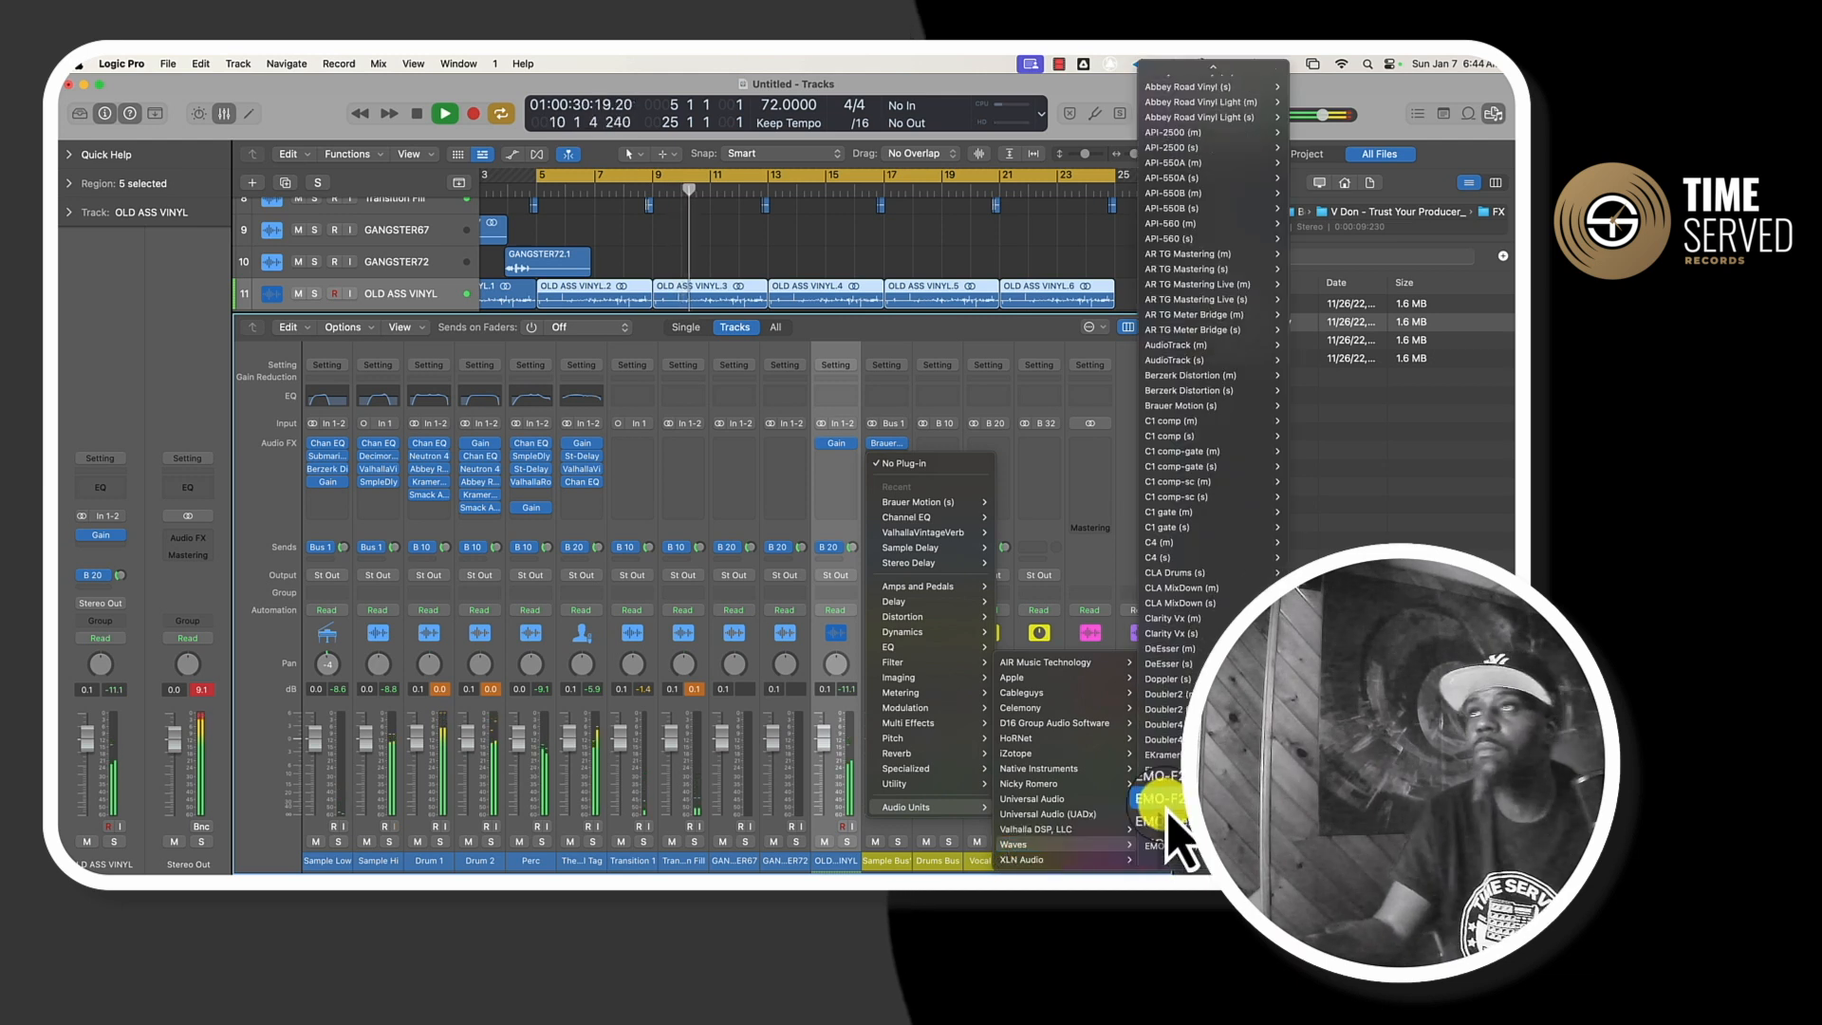
{"action": "scroll", "coordinate": [1169, 833], "scroll_direction": "down", "scroll_amount": 10}
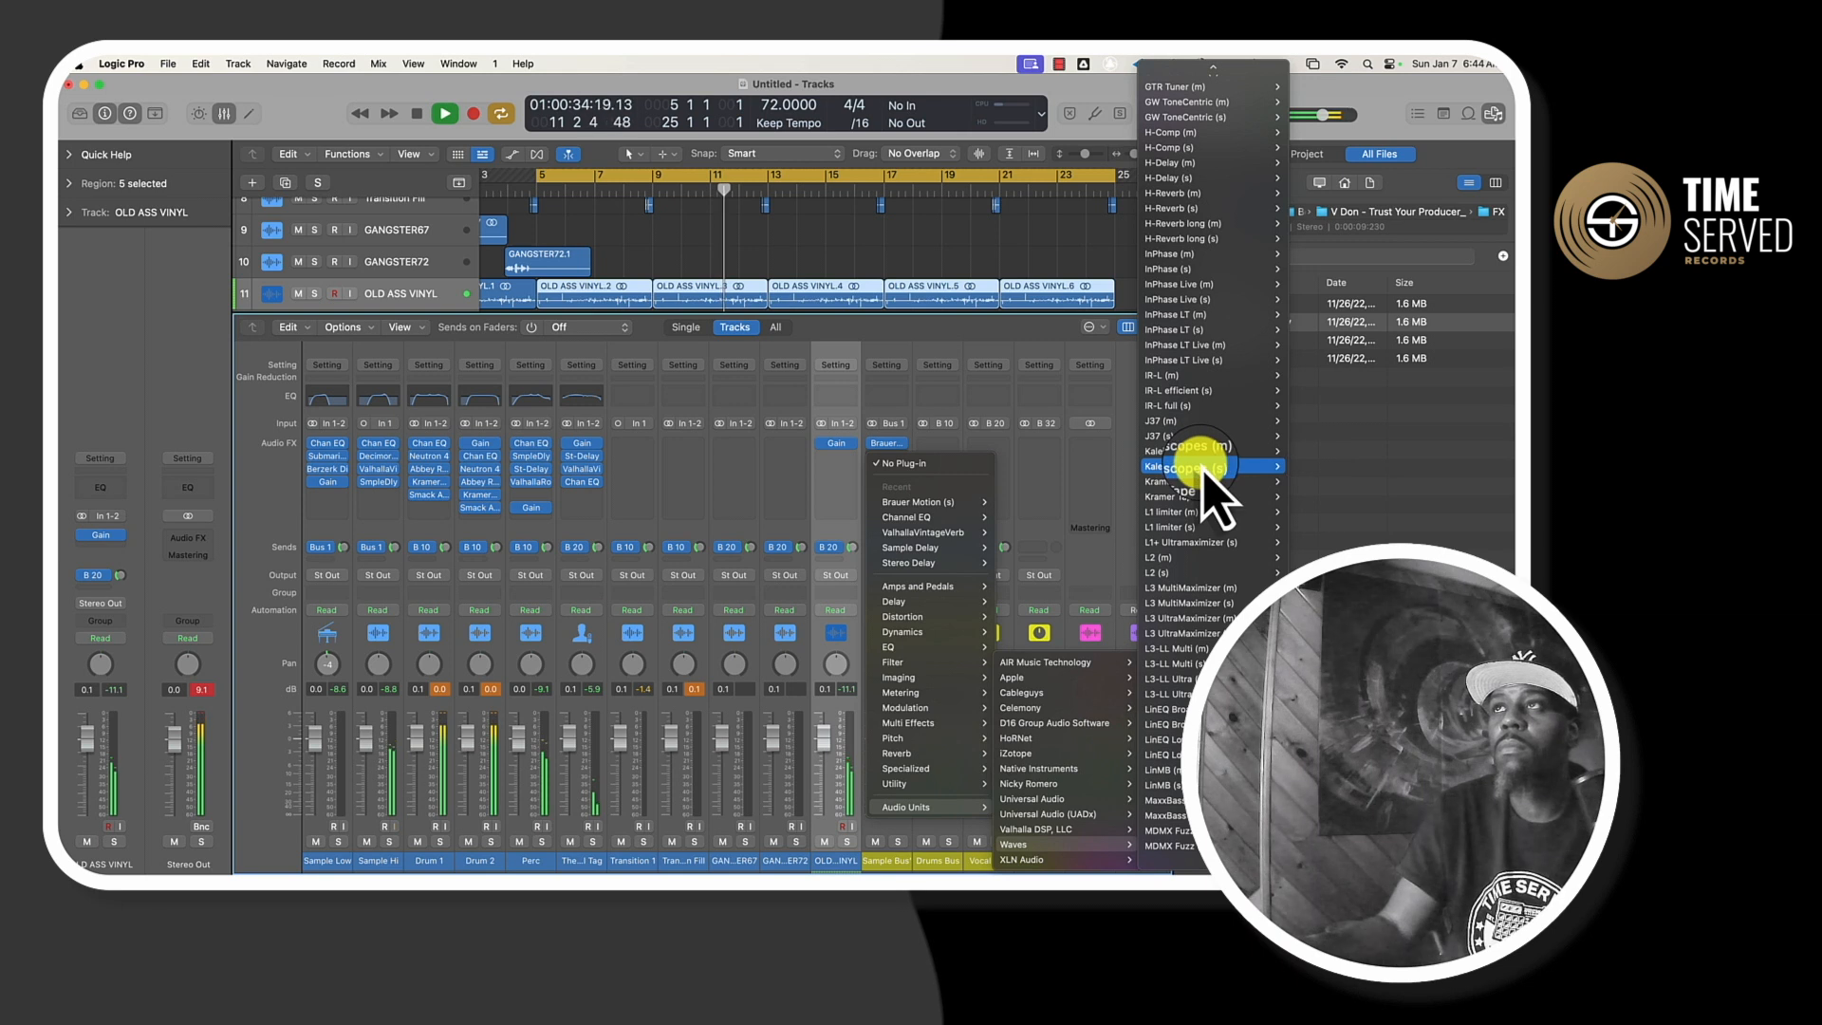
{"action": "left_click", "coordinate": [1206, 480]}
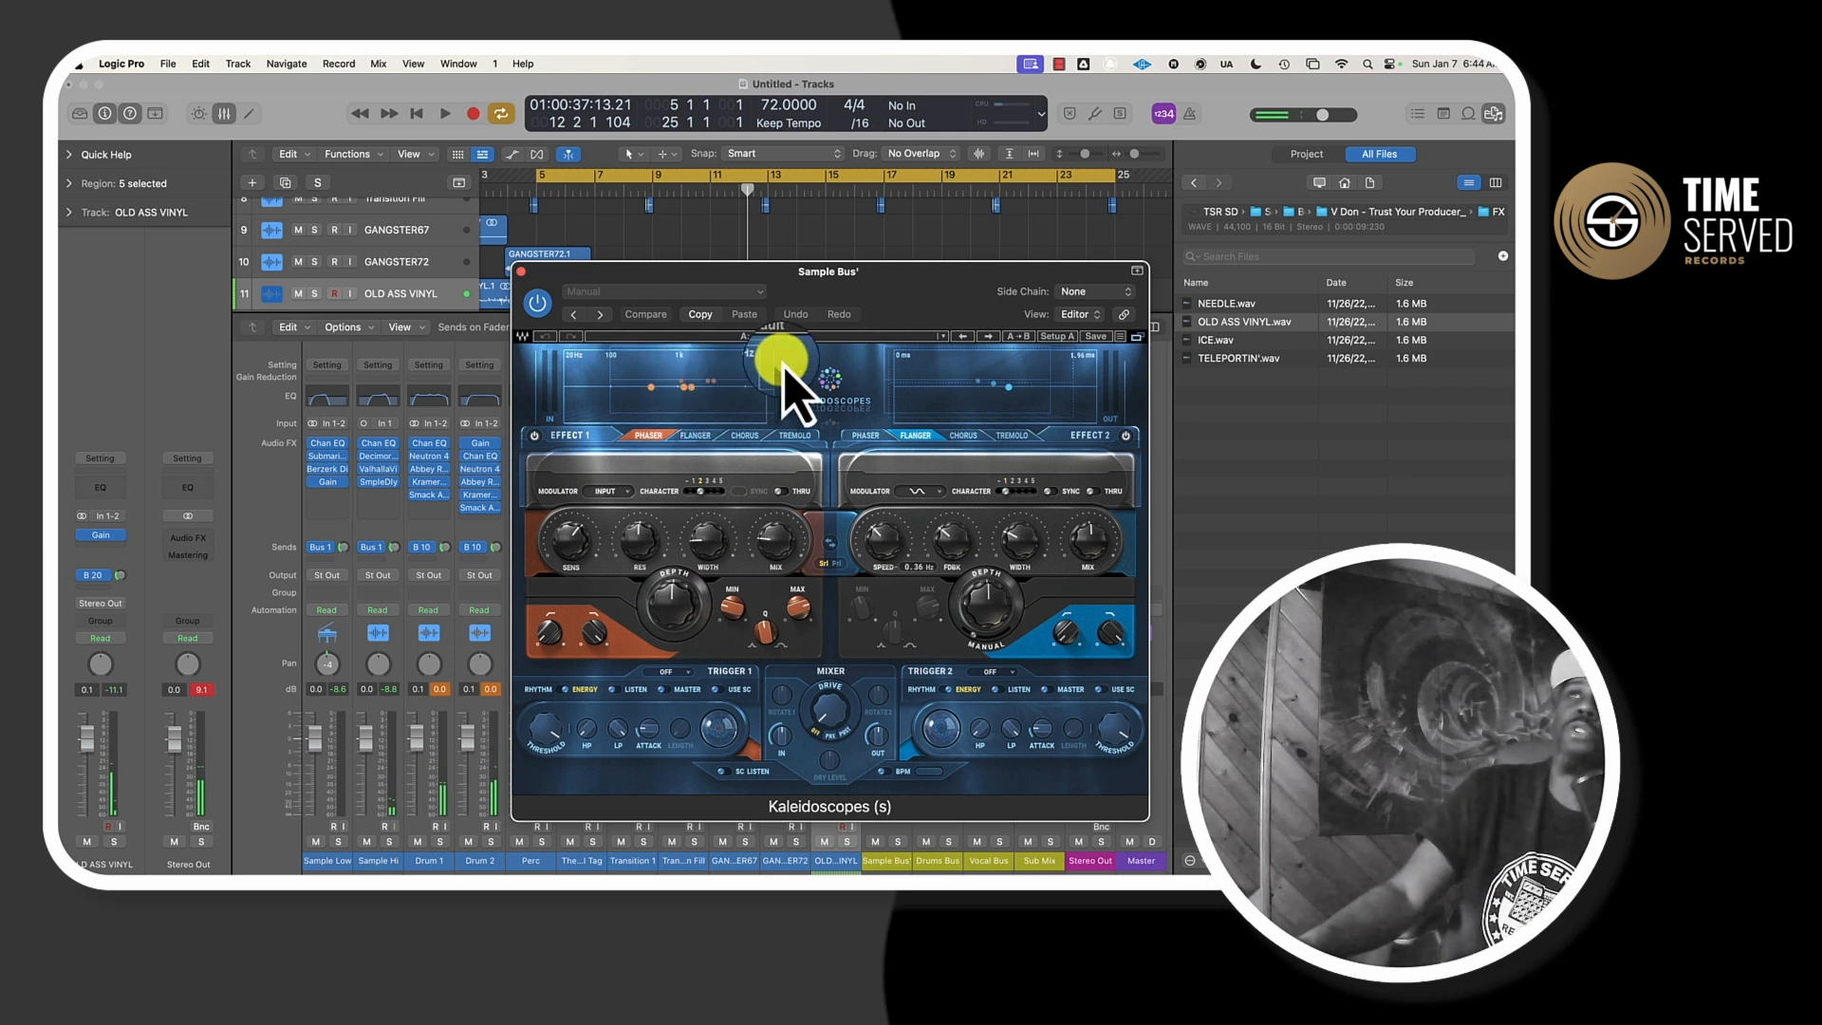
- Load the Filtered Climb preset in Kaleidoscopes on the Sample Bus and start playback
{"action": "left_click", "coordinate": [943, 337]}
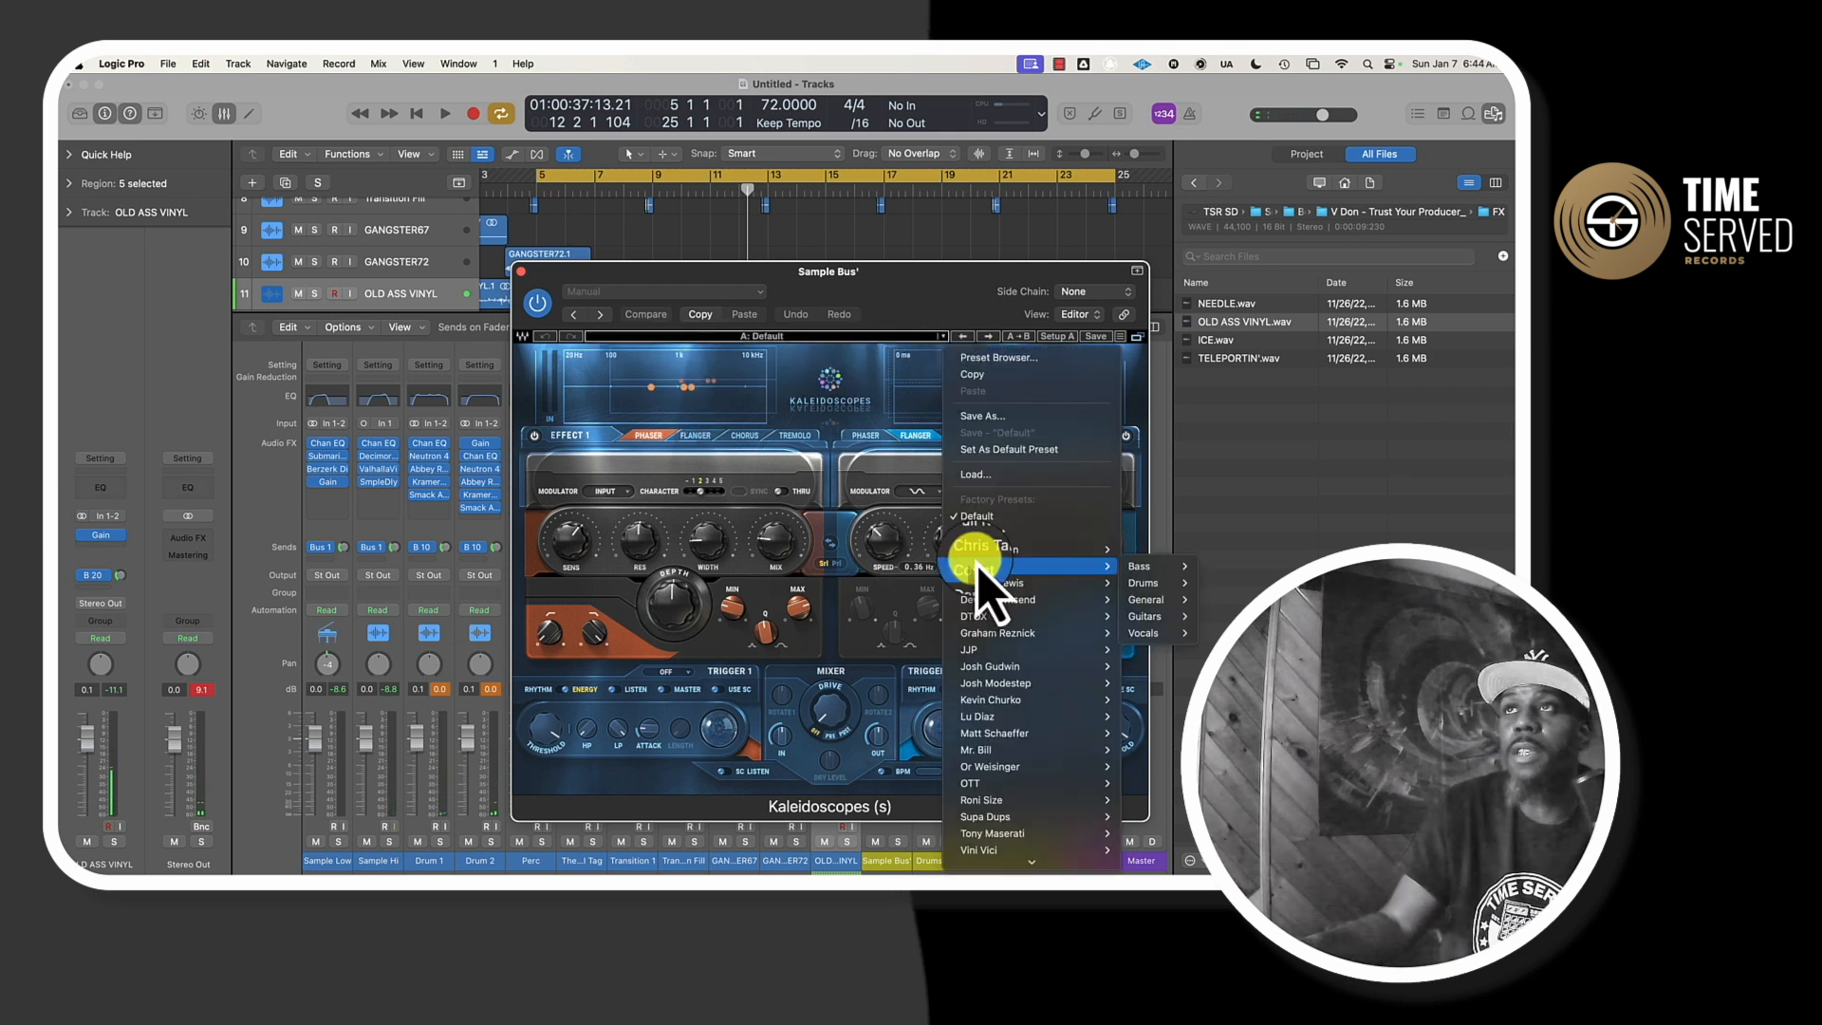
{"action": "left_click", "coordinate": [893, 484]}
{"action": "key", "text": "space"}
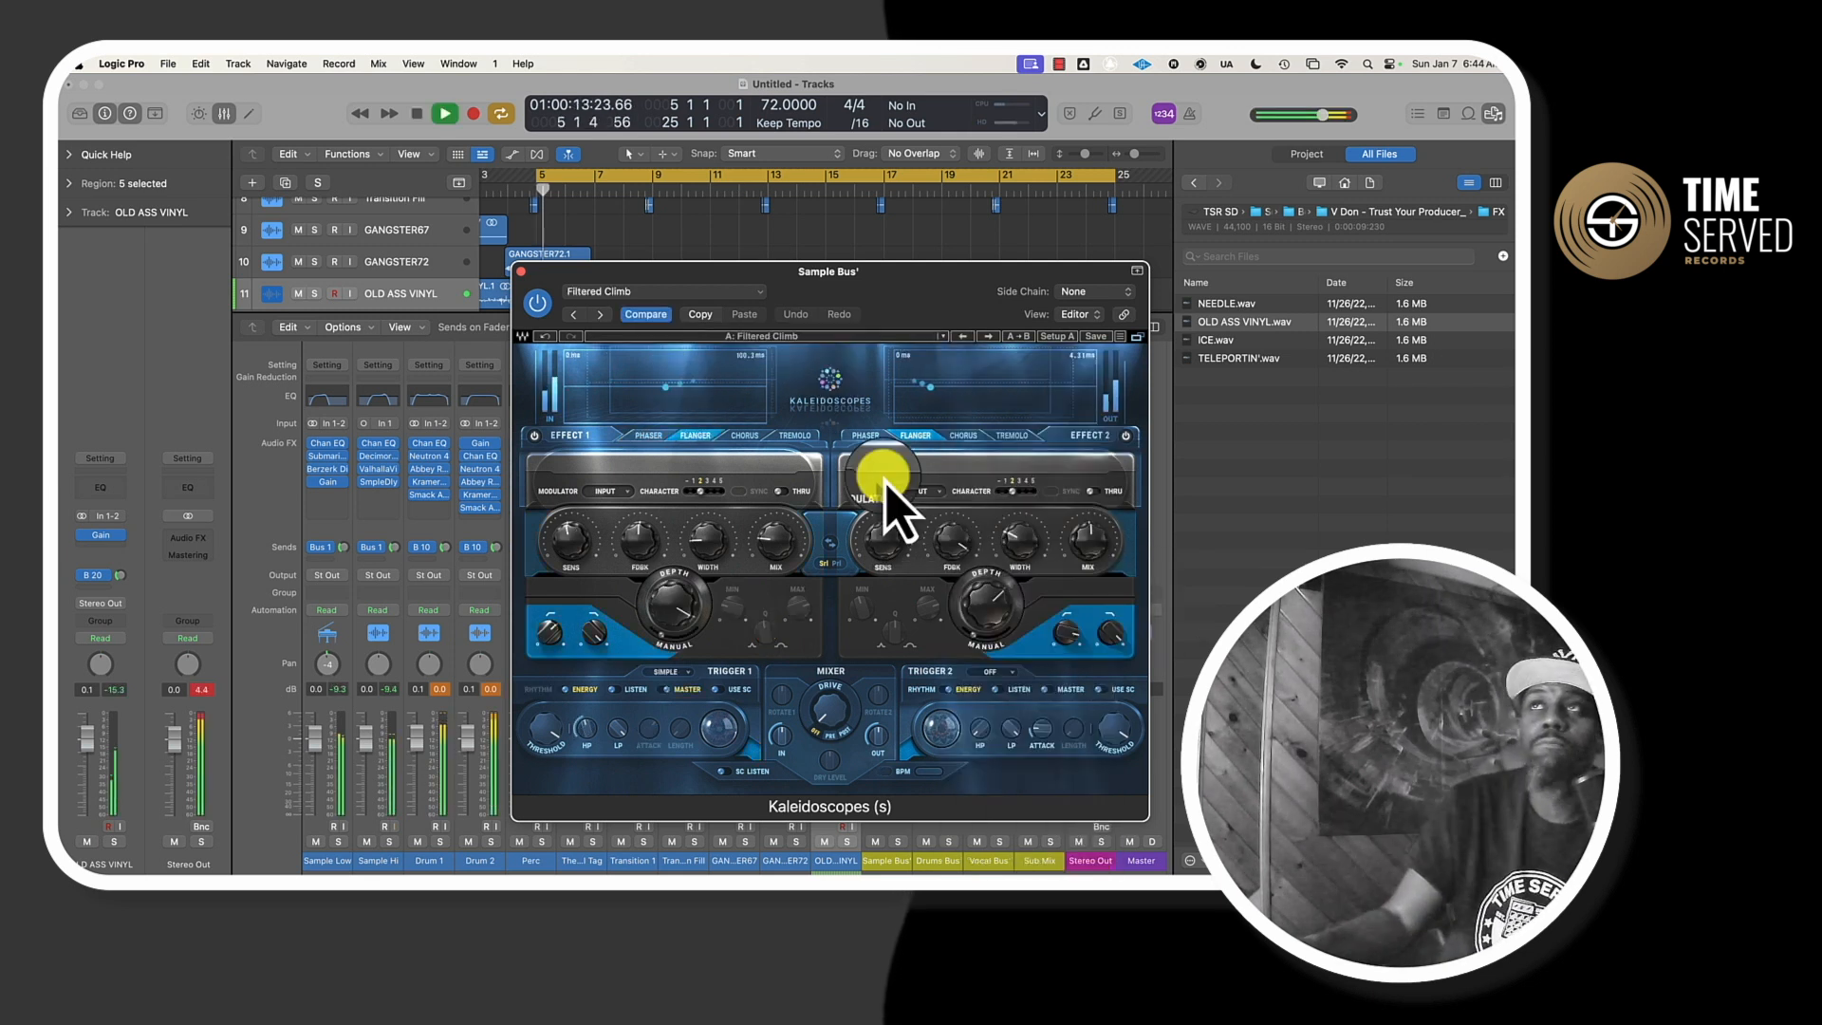
- Try Kaleidoscopes' Effect 1 as Phaser, Chorus and Tremolo during playback
{"action": "left_click", "coordinate": [648, 436]}
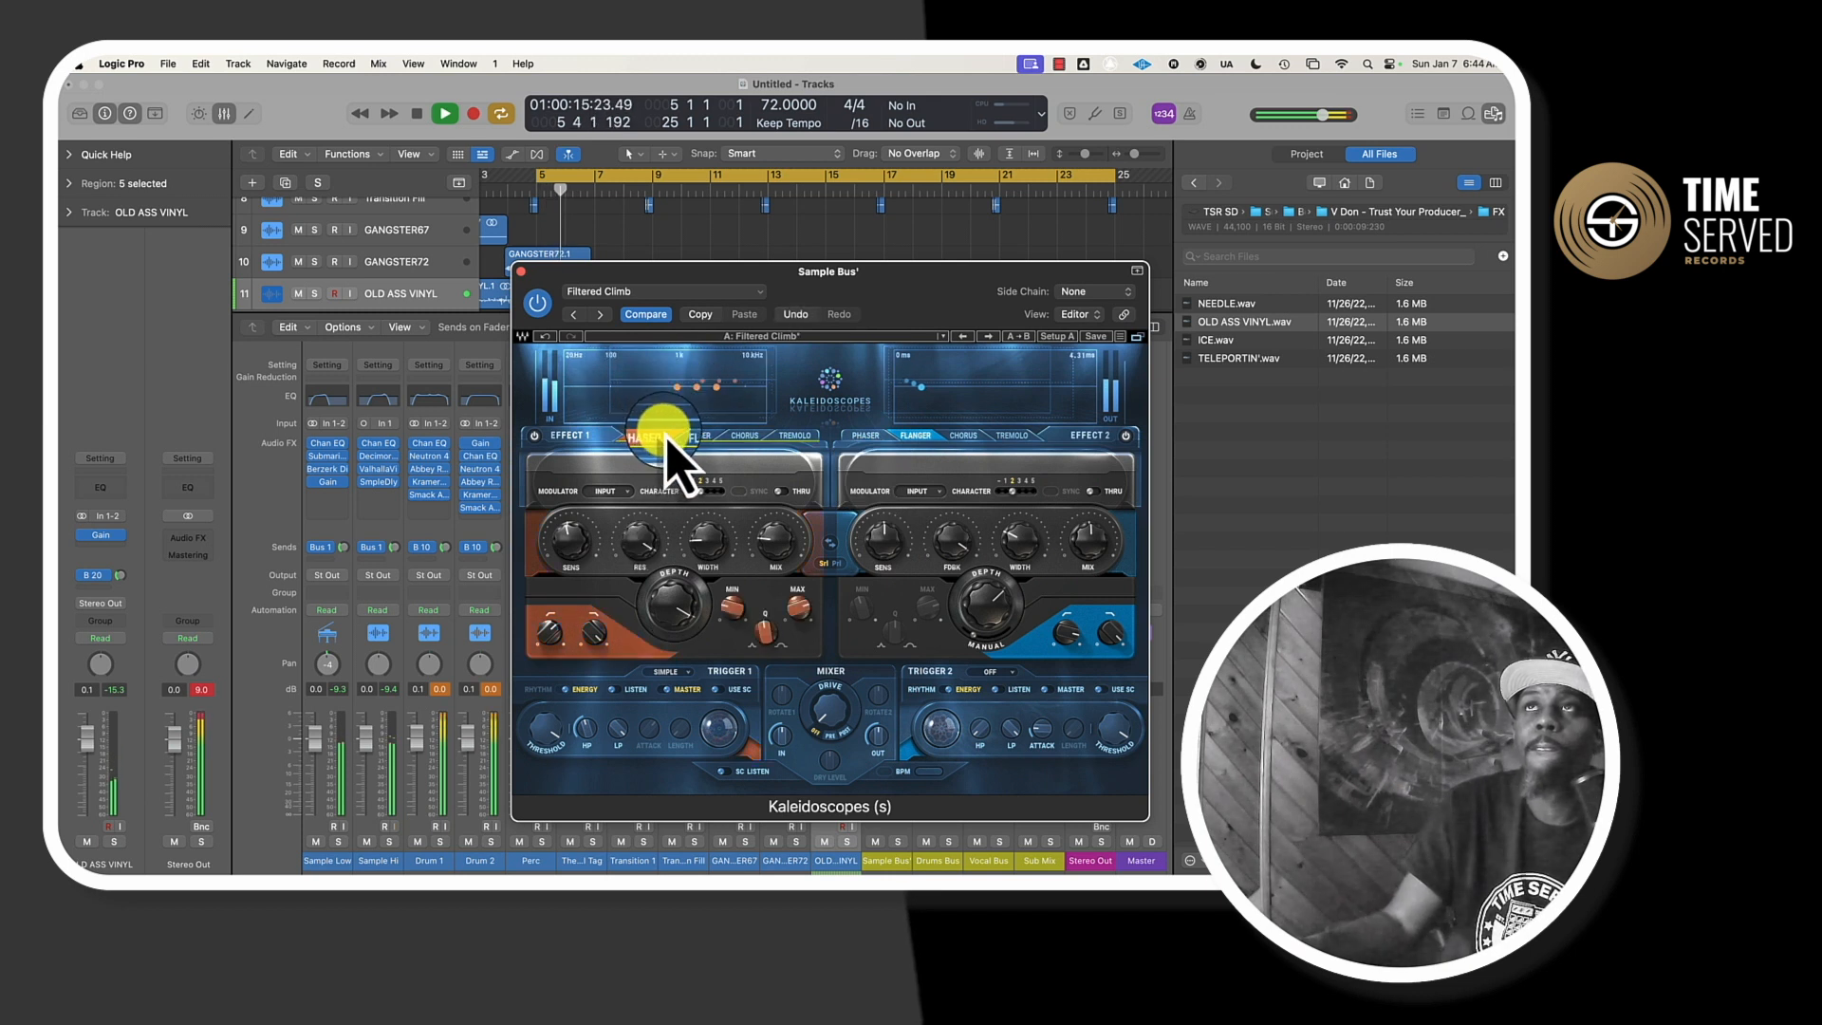
{"action": "left_click", "coordinate": [749, 438]}
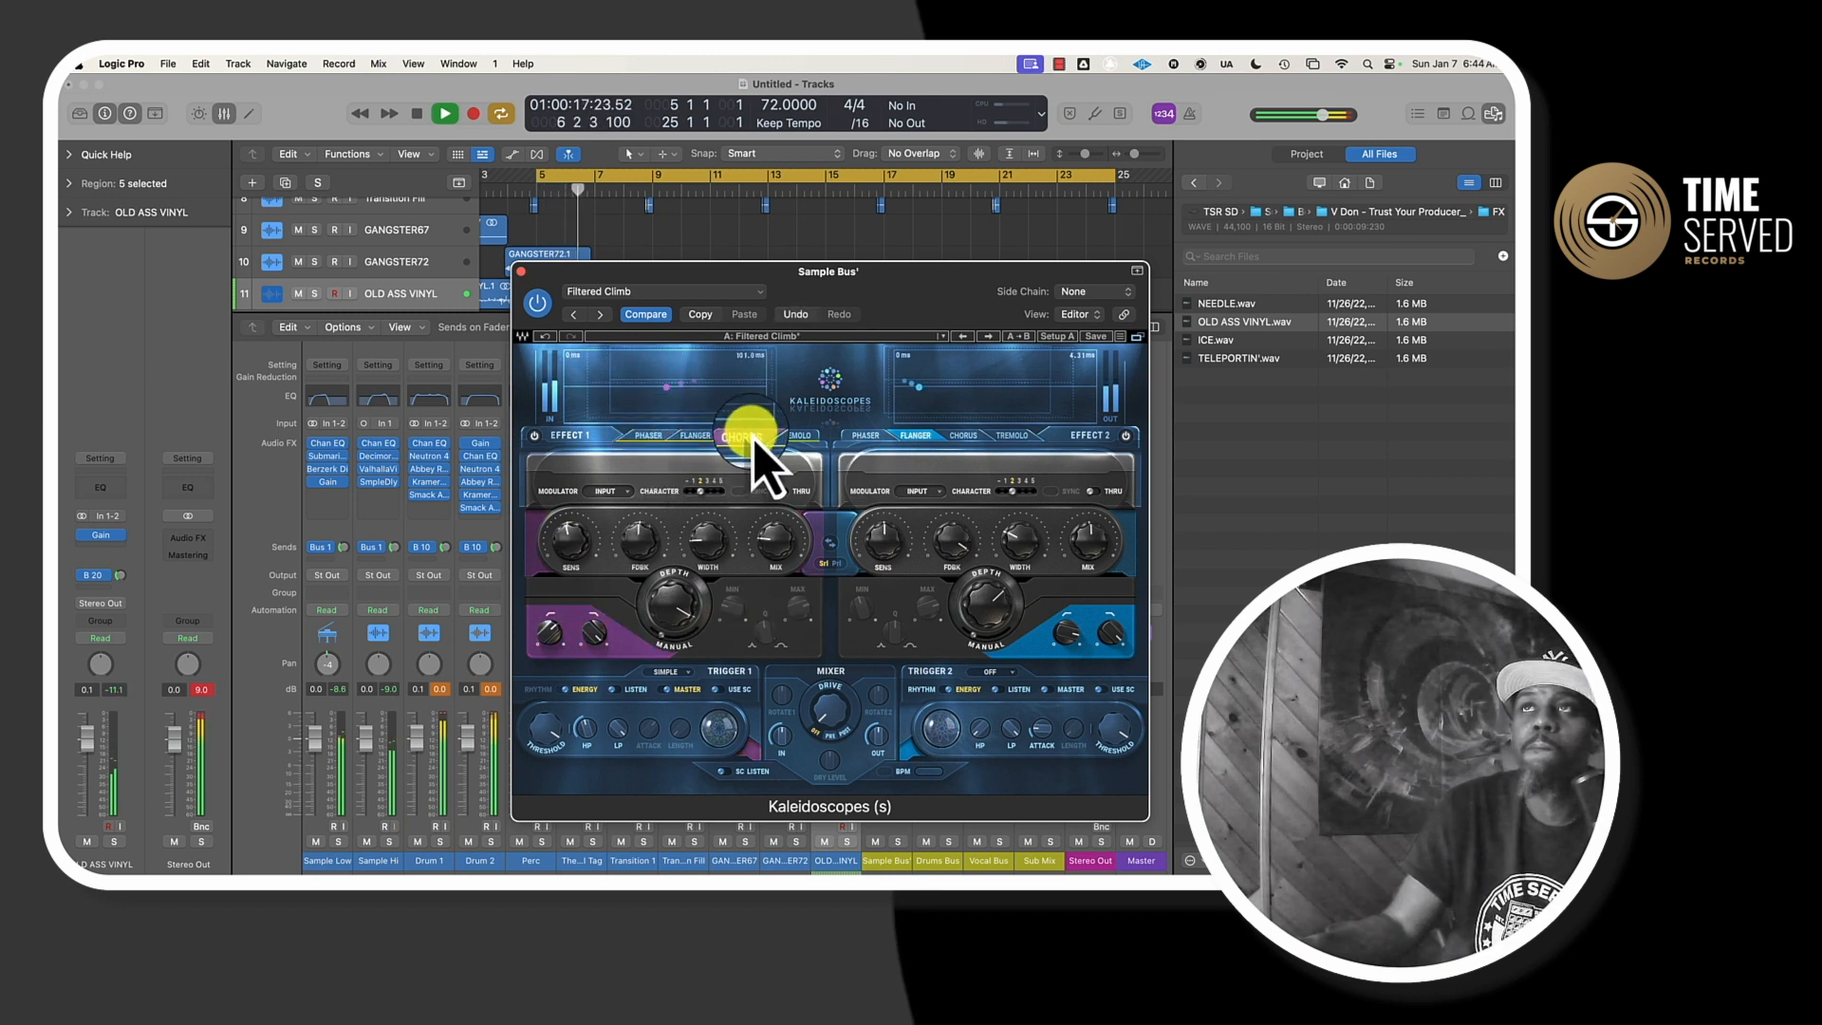
{"action": "left_click", "coordinate": [794, 438]}
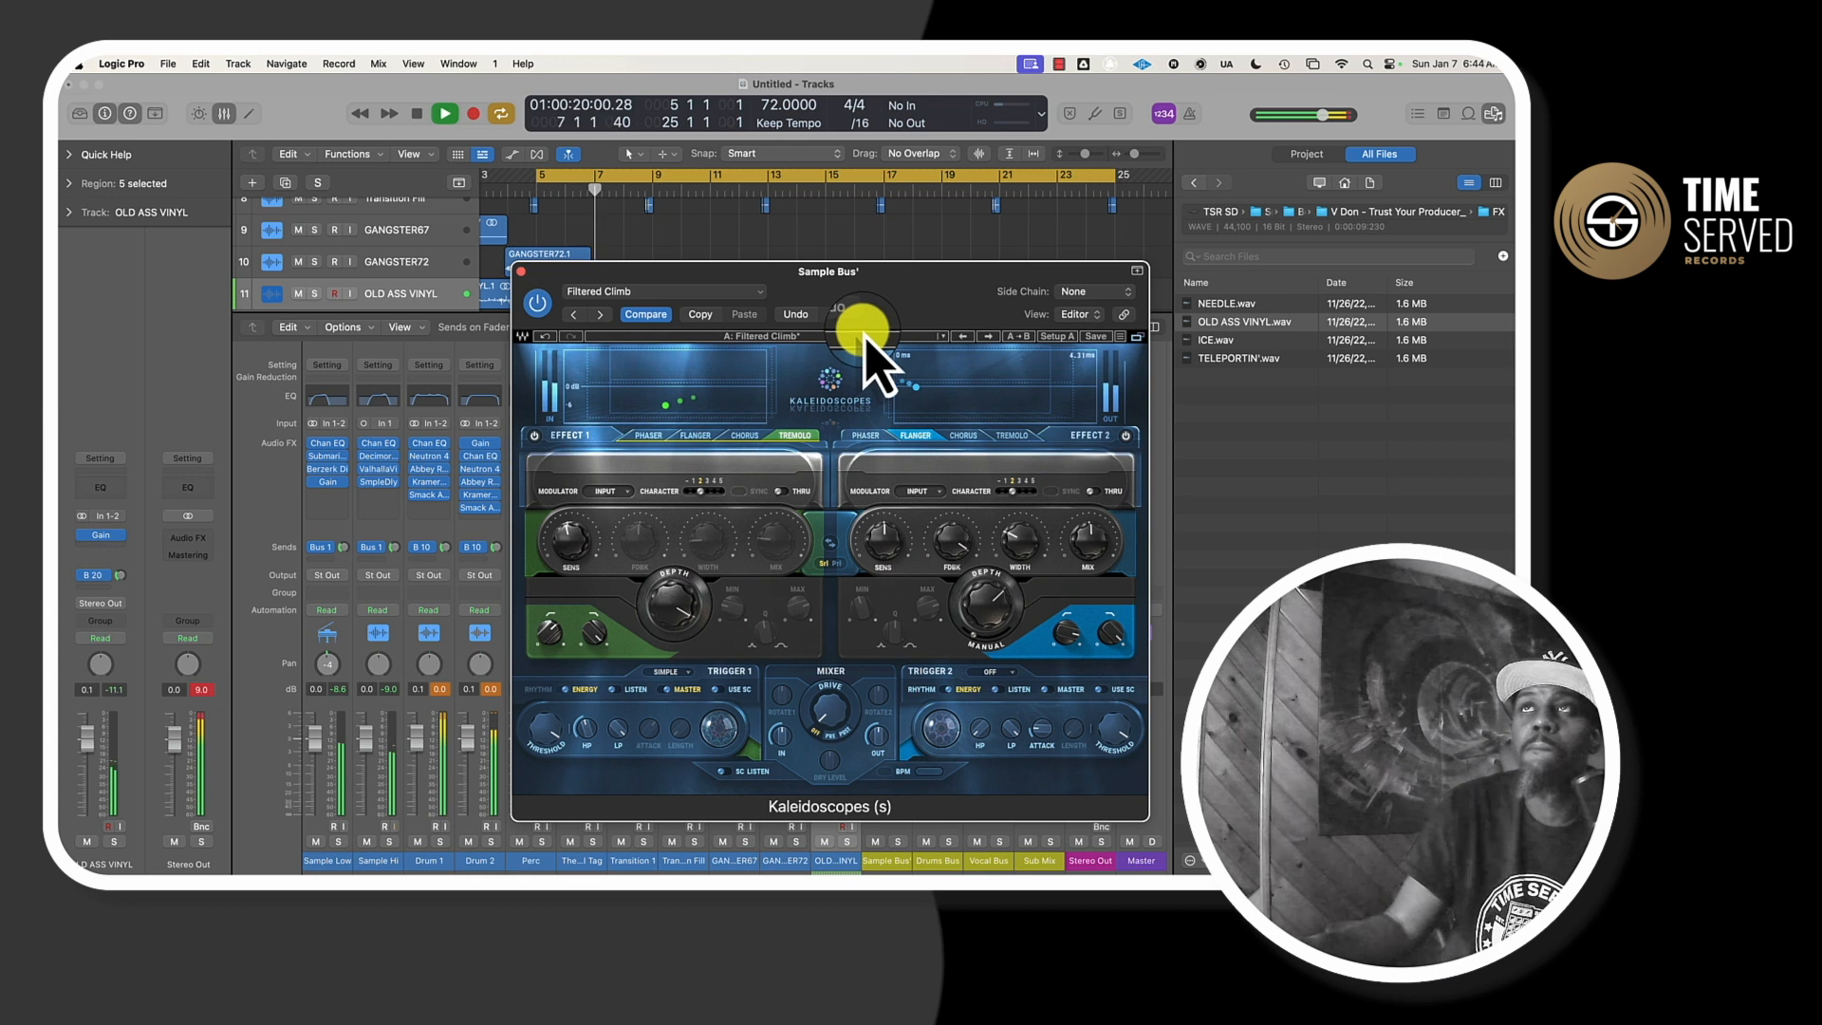
- Step through the Kaleidoscopes presets past Lost Horizon to Massive Stereo Trem and close the plug-in
{"action": "left_click", "coordinate": [990, 338]}
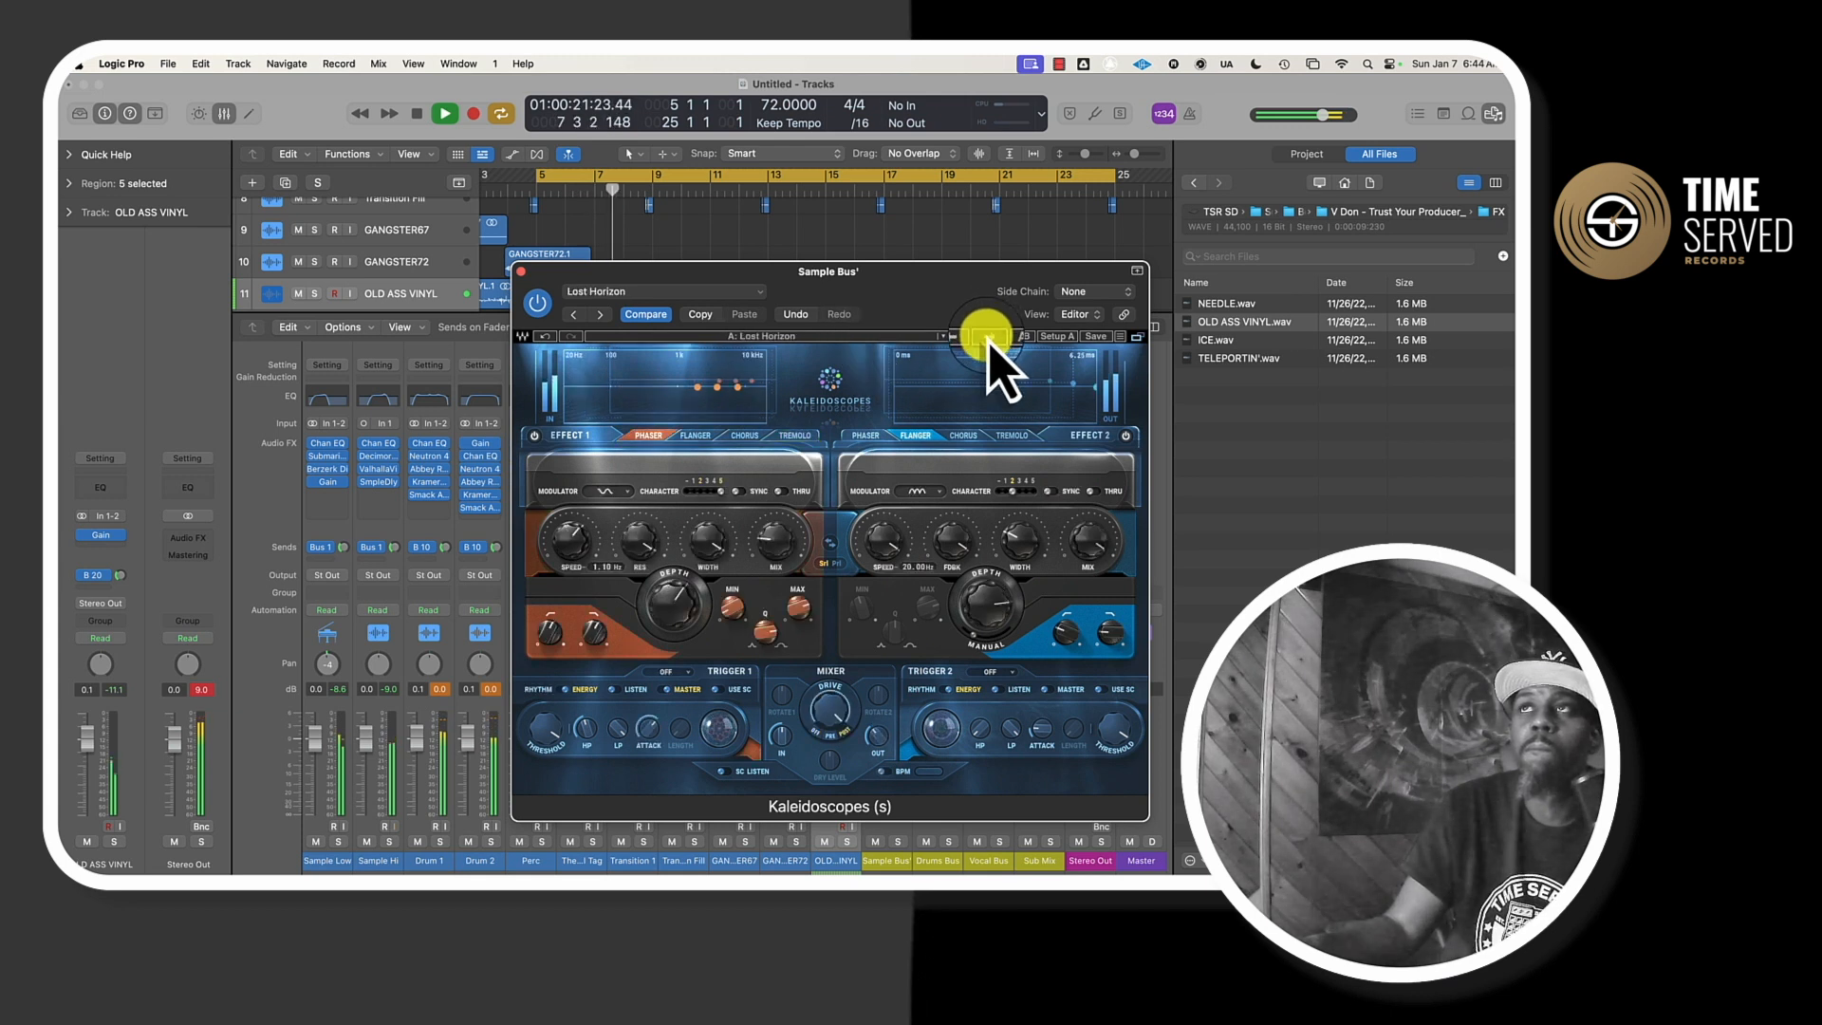
{"action": "left_click", "coordinate": [990, 338]}
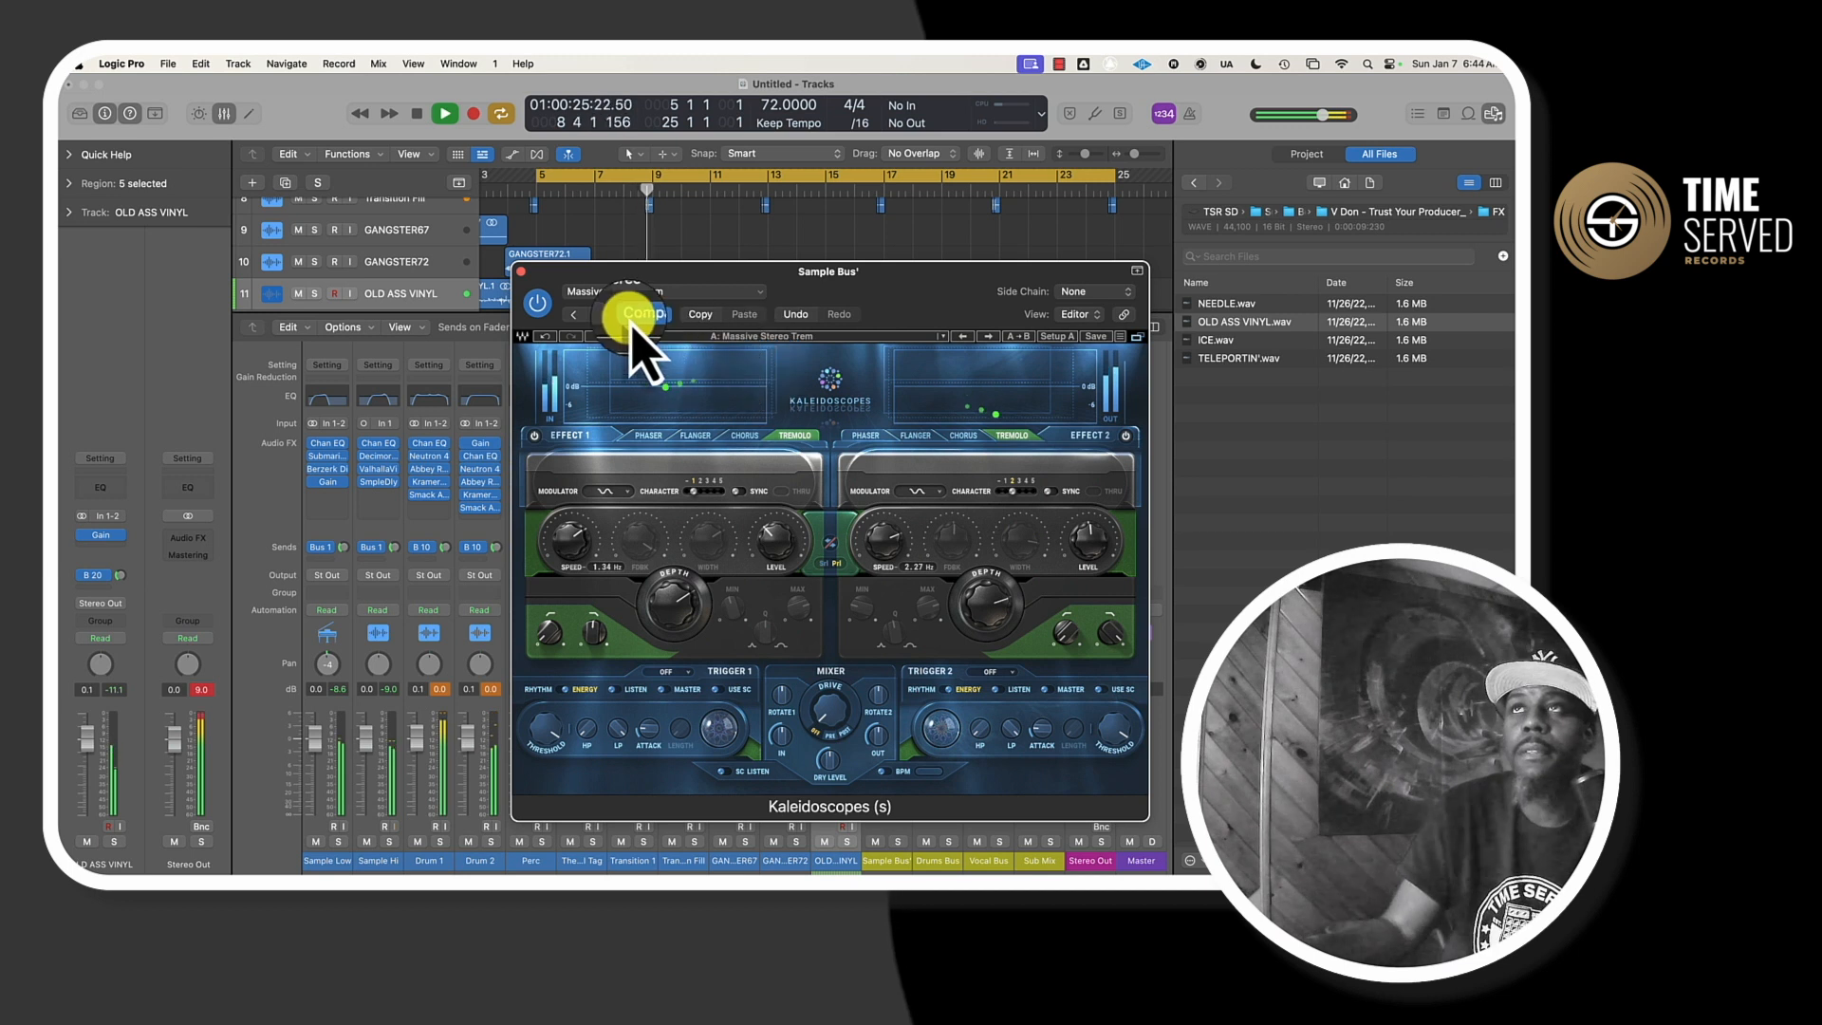
{"action": "left_click", "coordinate": [521, 272]}
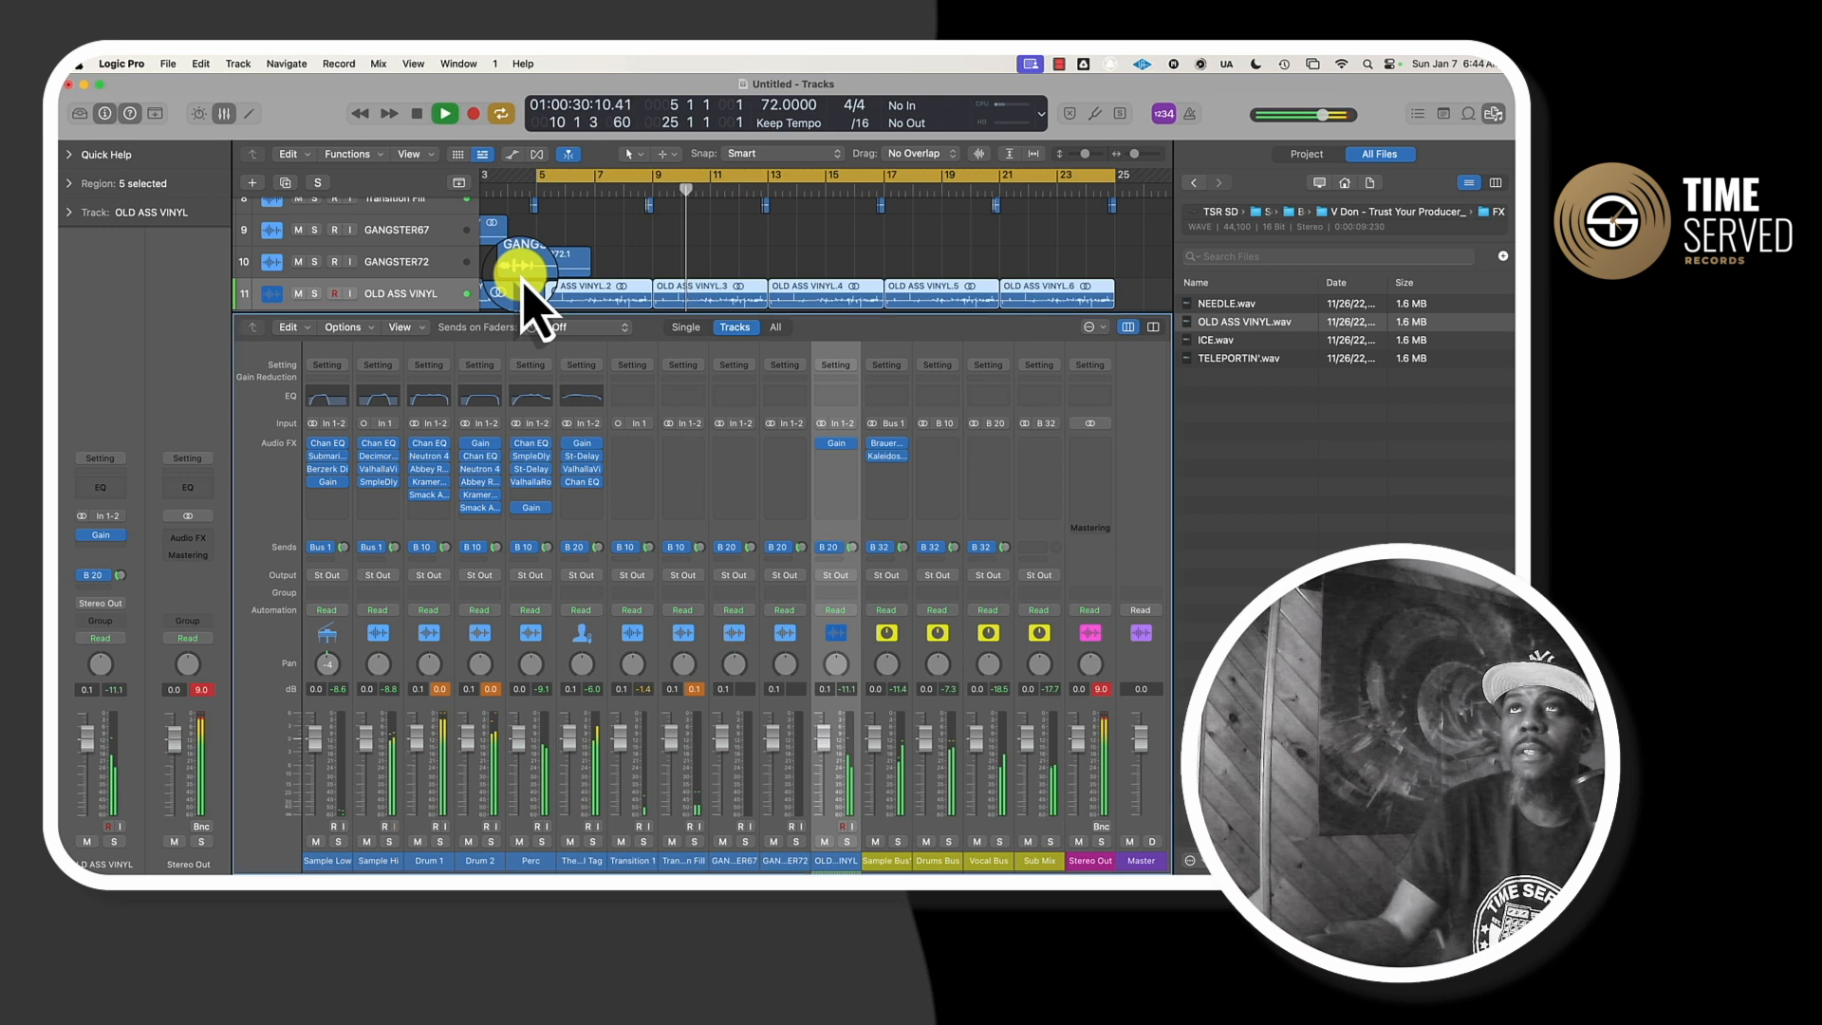
- Stop playback and insert the Native Instruments Choral plug-in below Kaleidoscopes on the Sample Bus
{"action": "left_click_drag", "start_coordinate": [895, 482], "coordinate": [899, 472]}
{"action": "left_click", "coordinate": [899, 472]}
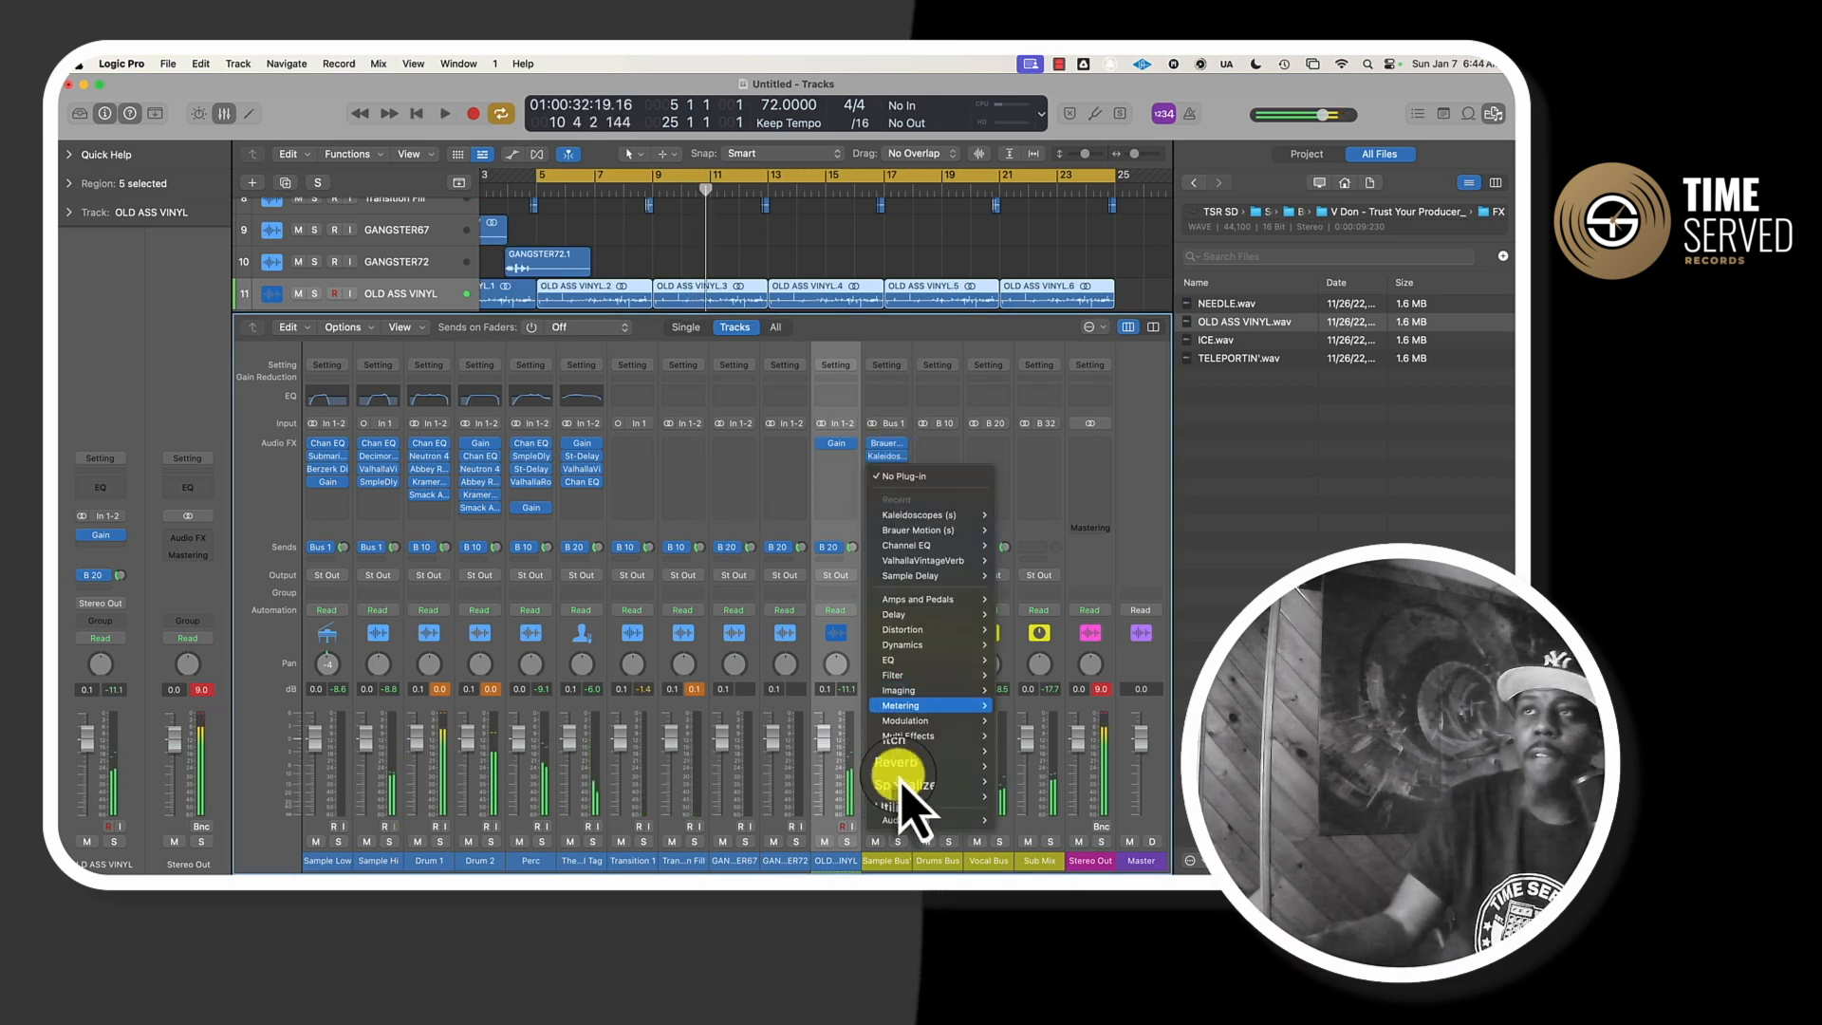
{"action": "mouse_move", "coordinate": [1070, 831]}
{"action": "mouse_move", "coordinate": [1061, 769]}
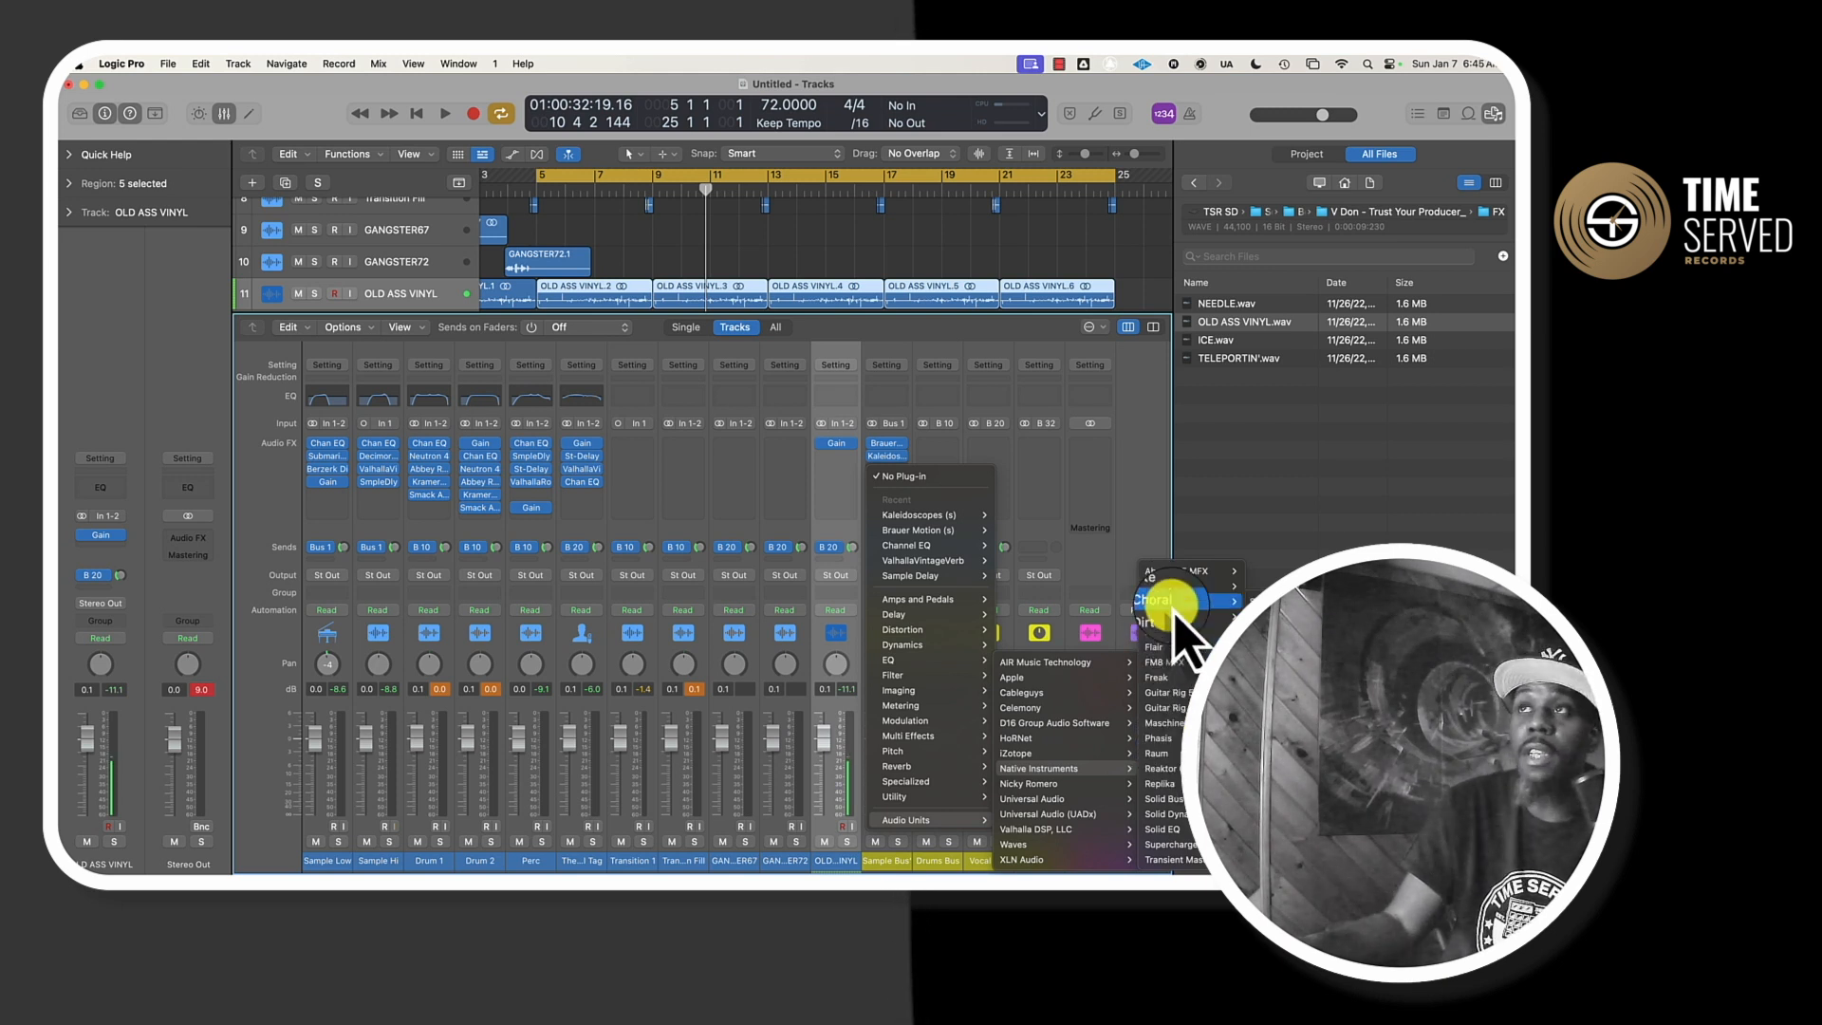
{"action": "left_click", "coordinate": [1234, 600]}
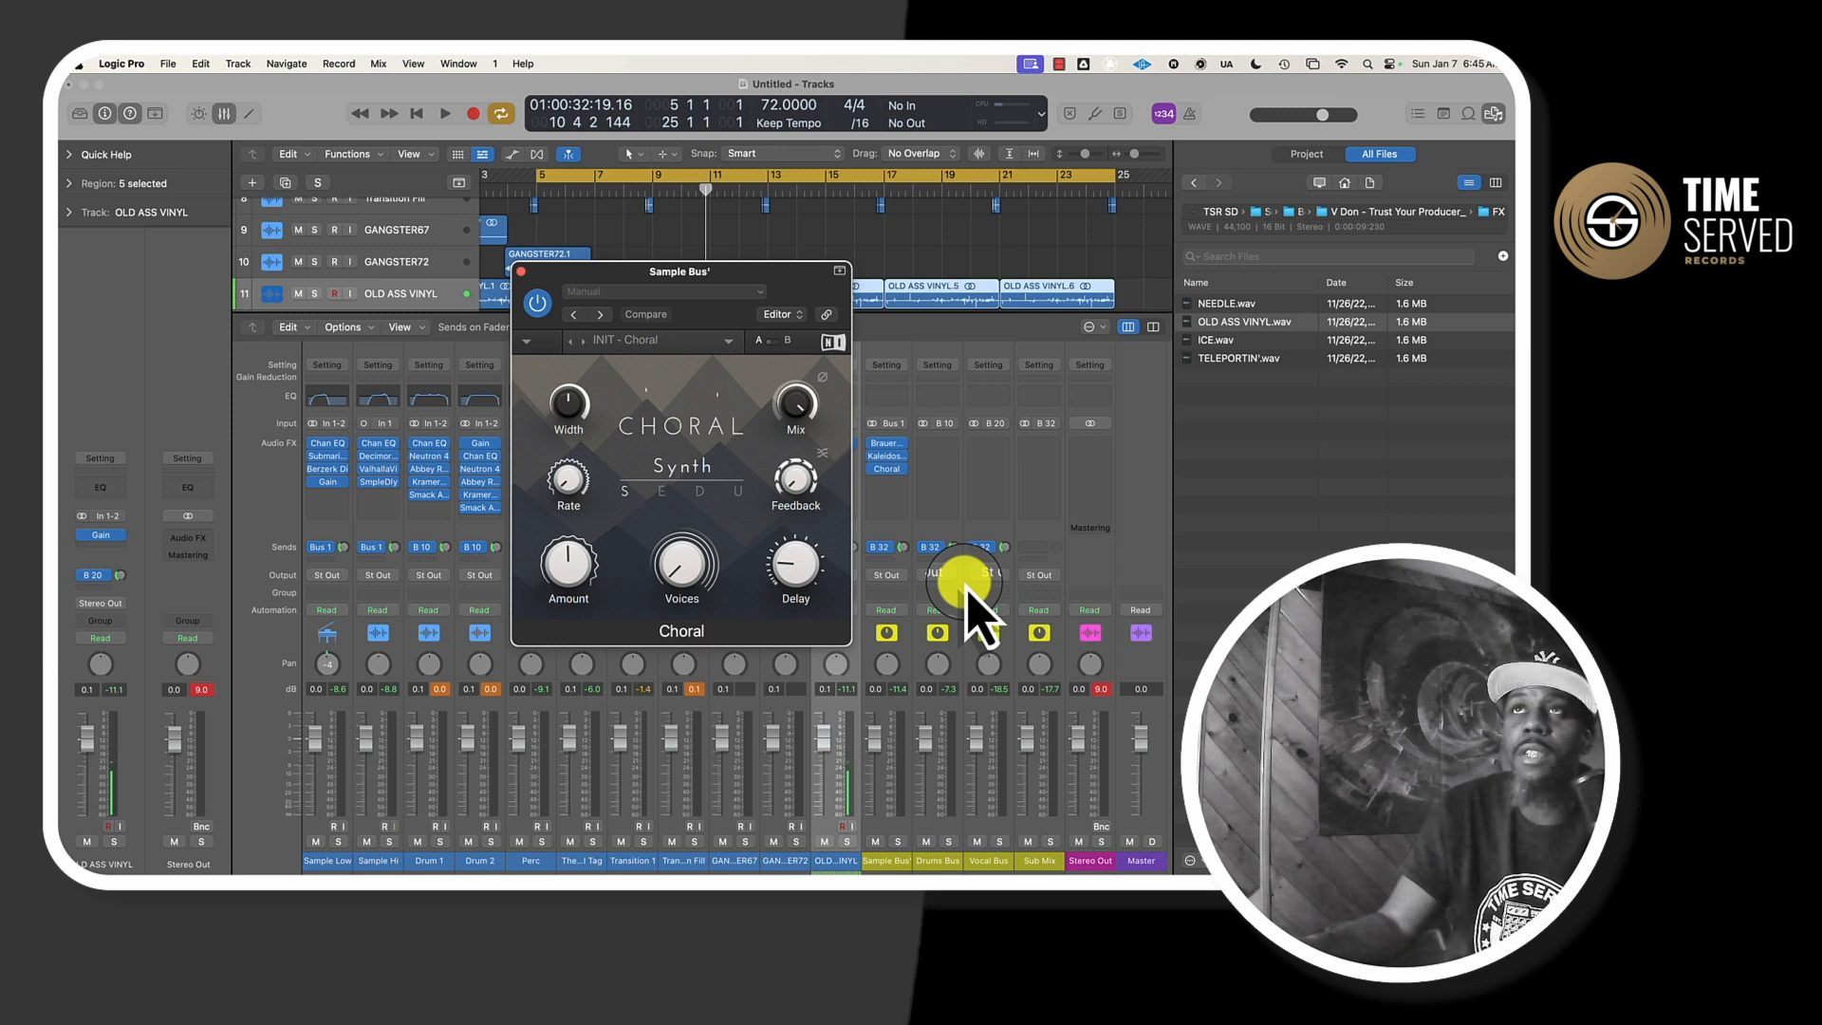
- Audition Choral presets such as Night Mood, Guitar Polish, Cool Shot and Superfat in playback, settle on Fast Leslie and close the plug-in
{"action": "key", "text": "space"}
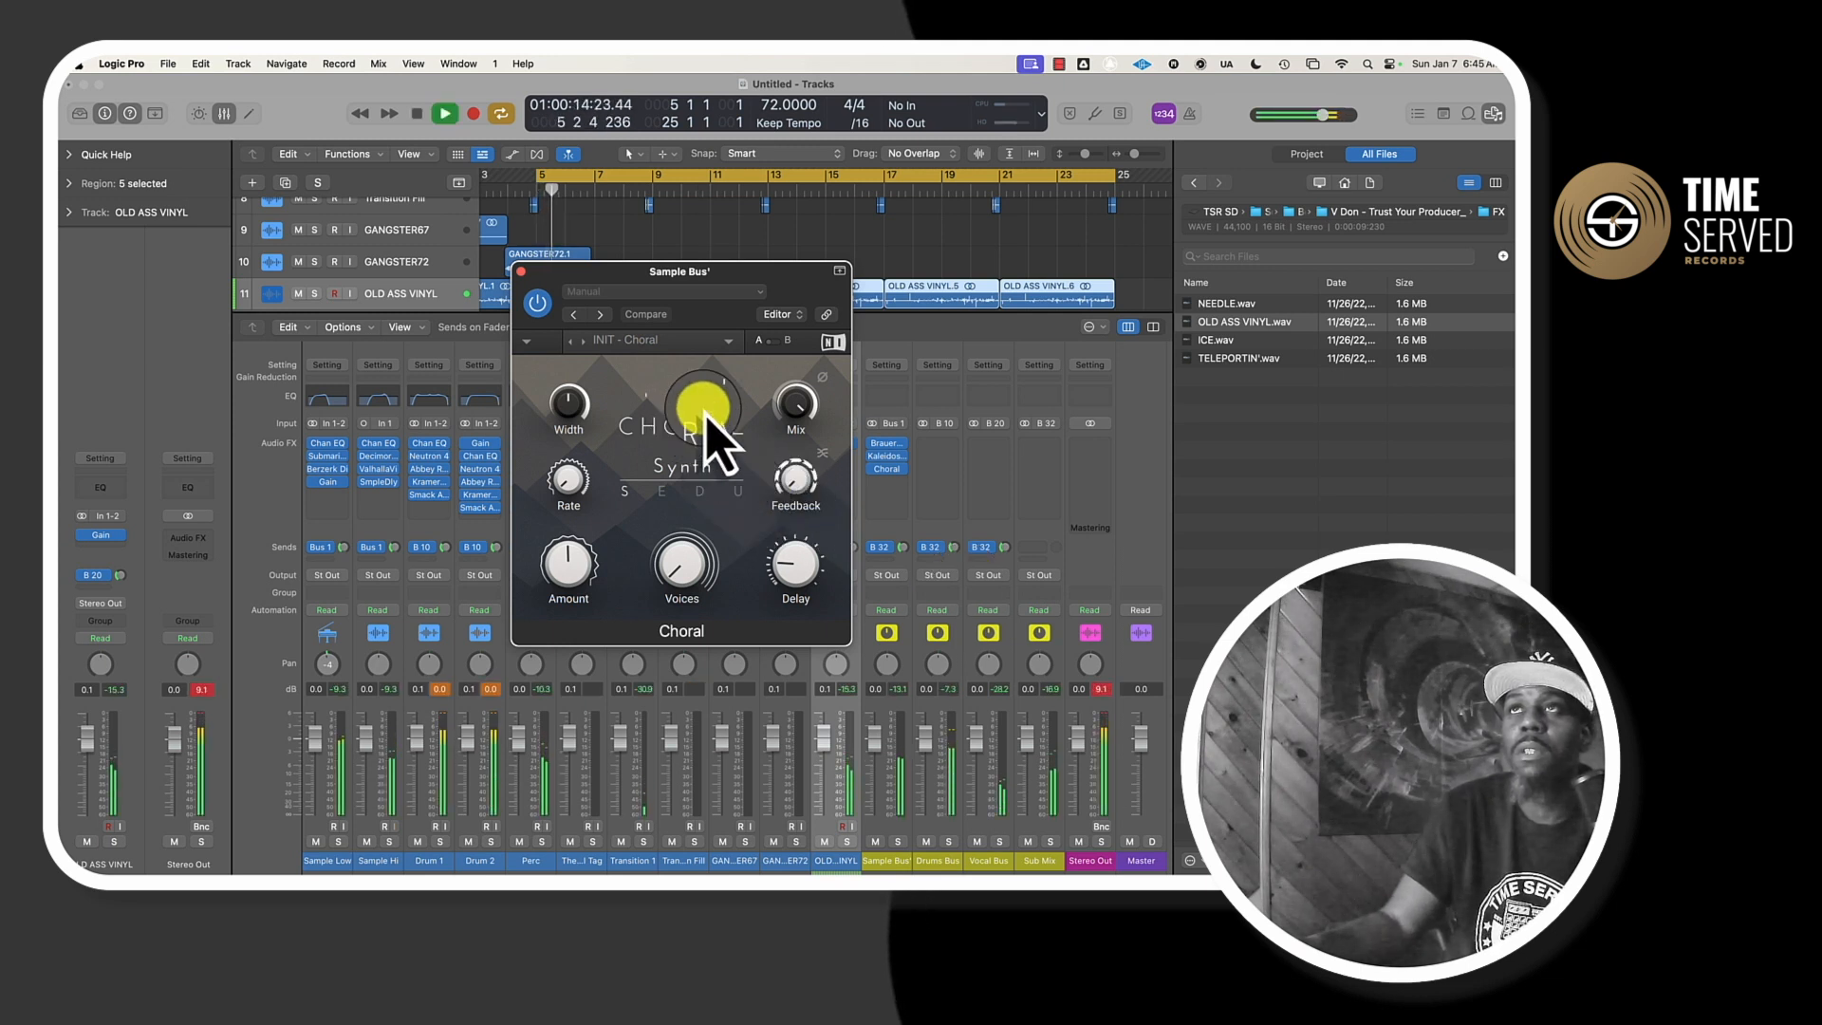
{"action": "left_click", "coordinate": [583, 340]}
{"action": "left_click", "coordinate": [583, 340]}
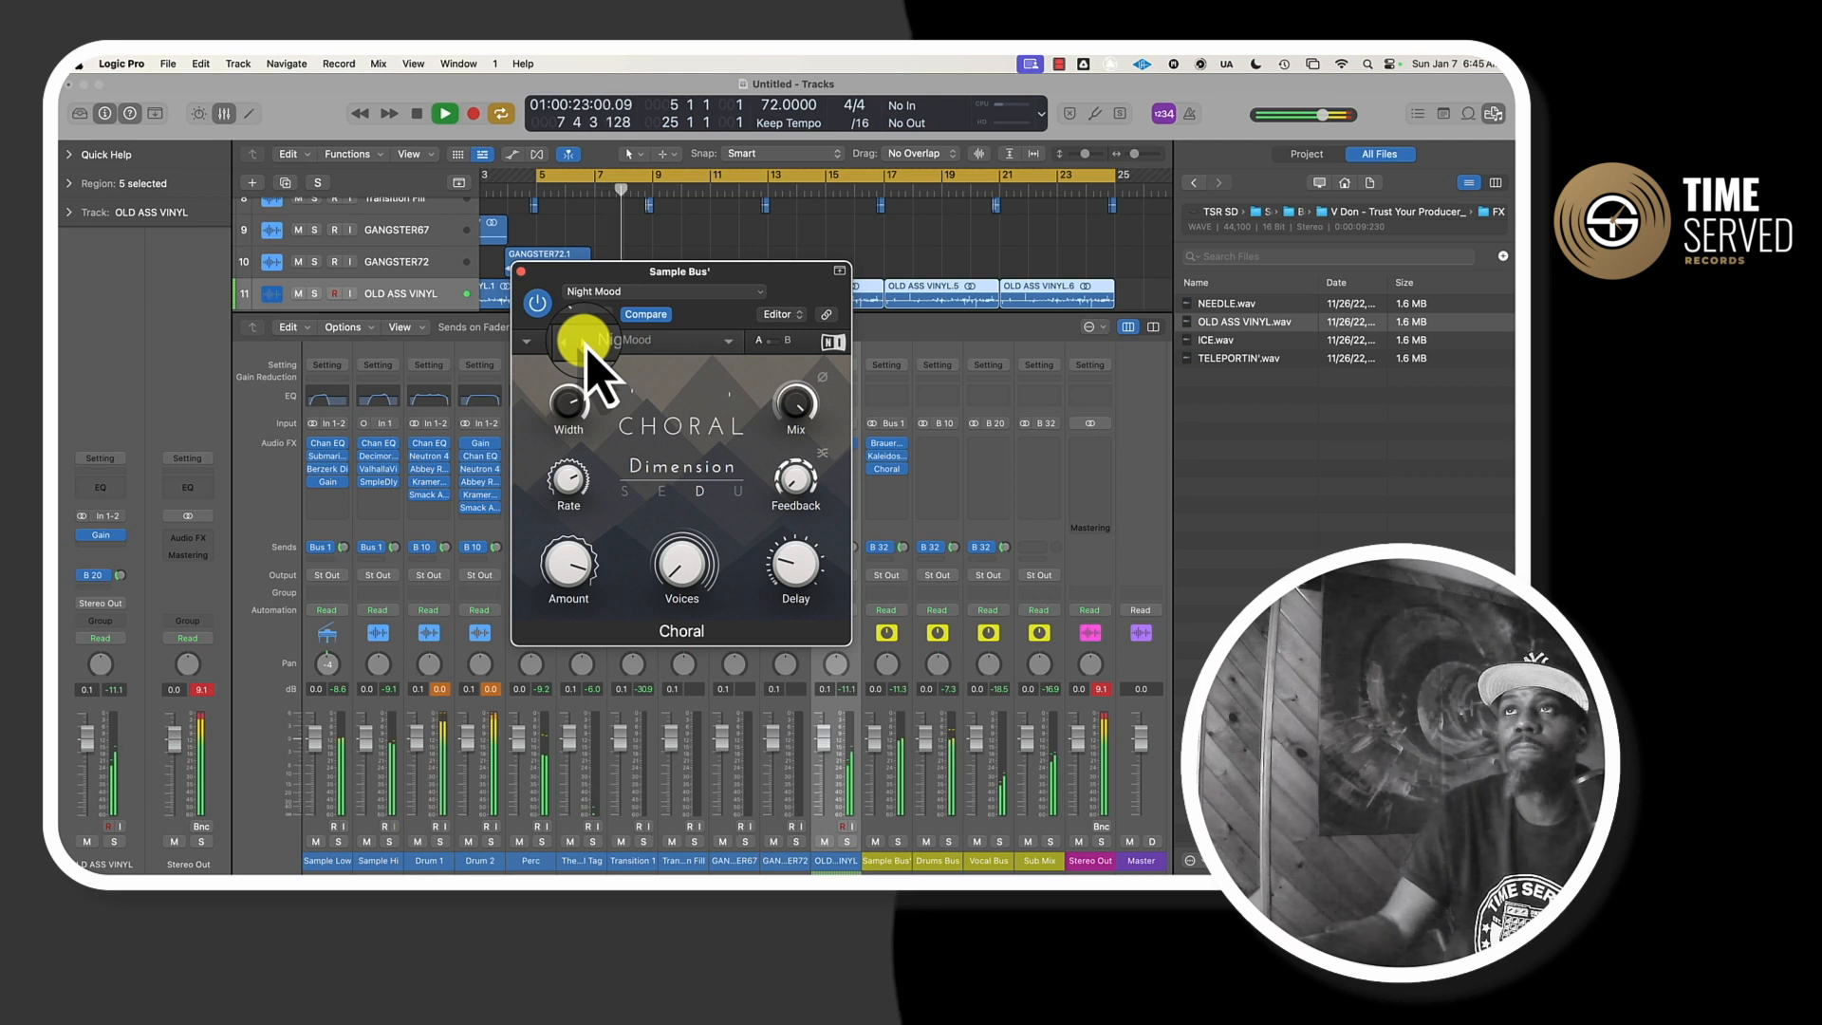
{"action": "left_click", "coordinate": [583, 339]}
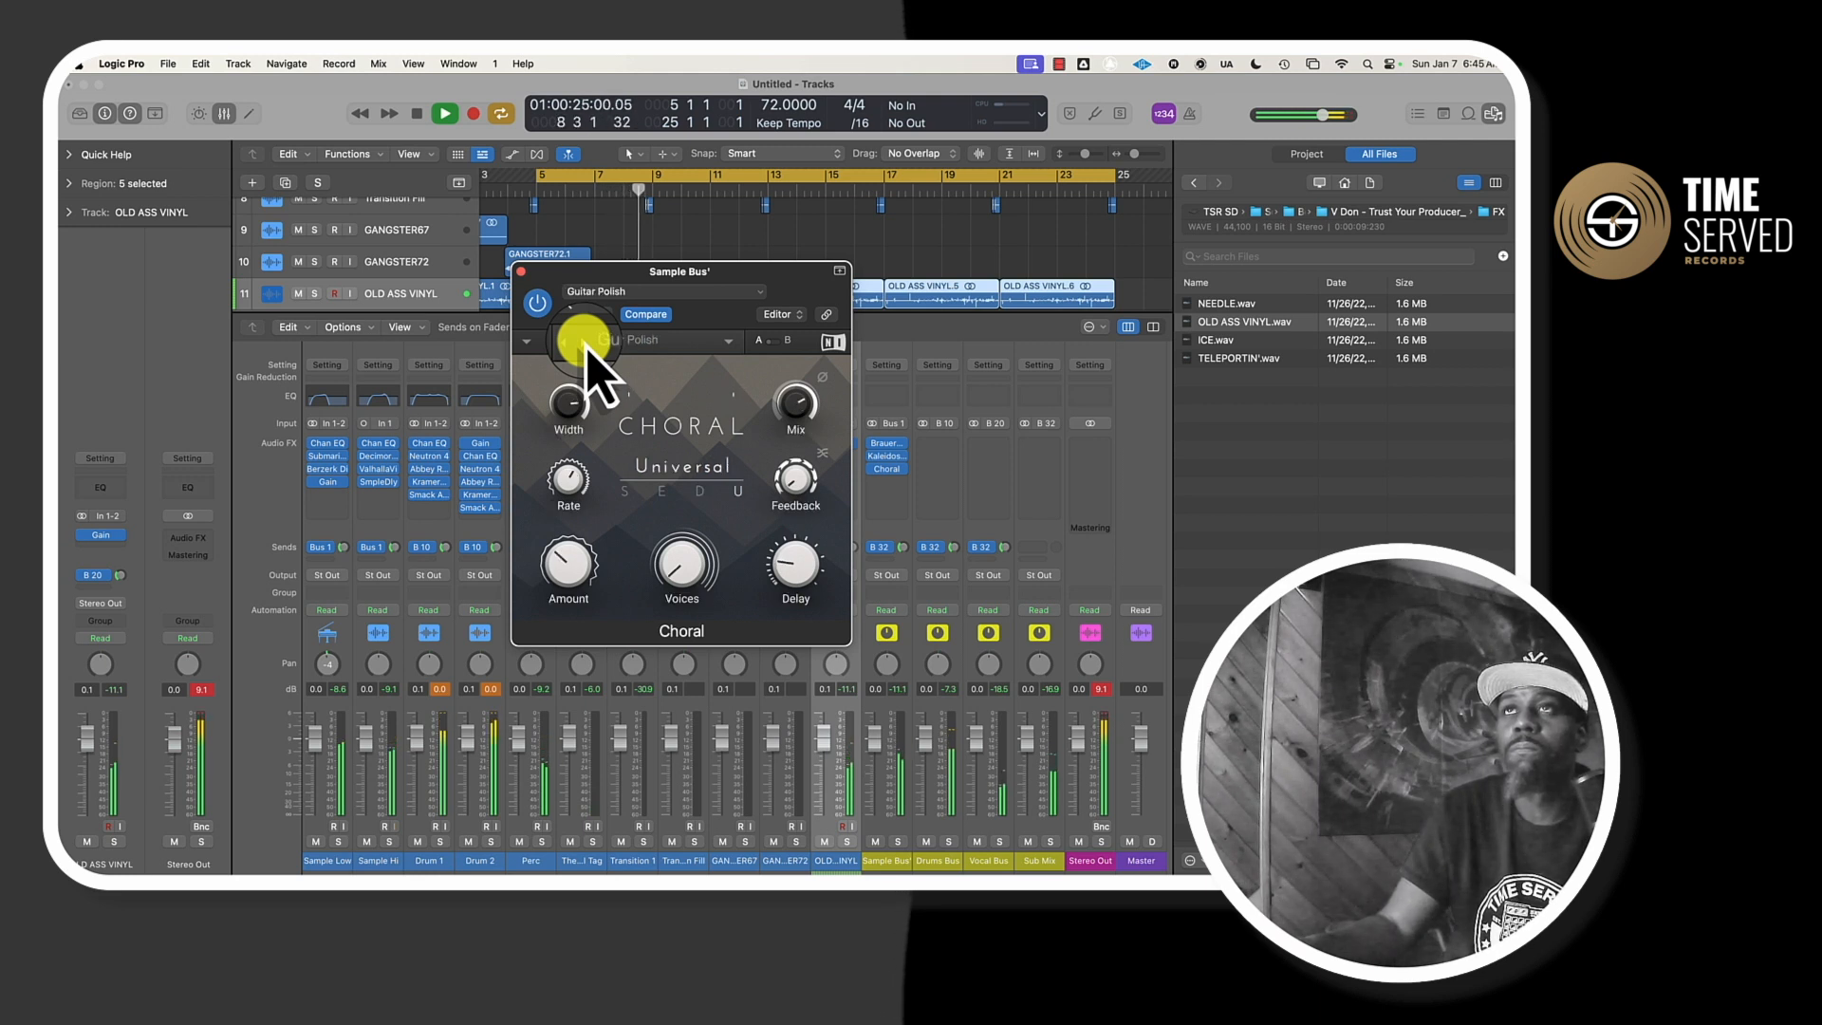
{"action": "left_click", "coordinate": [583, 340]}
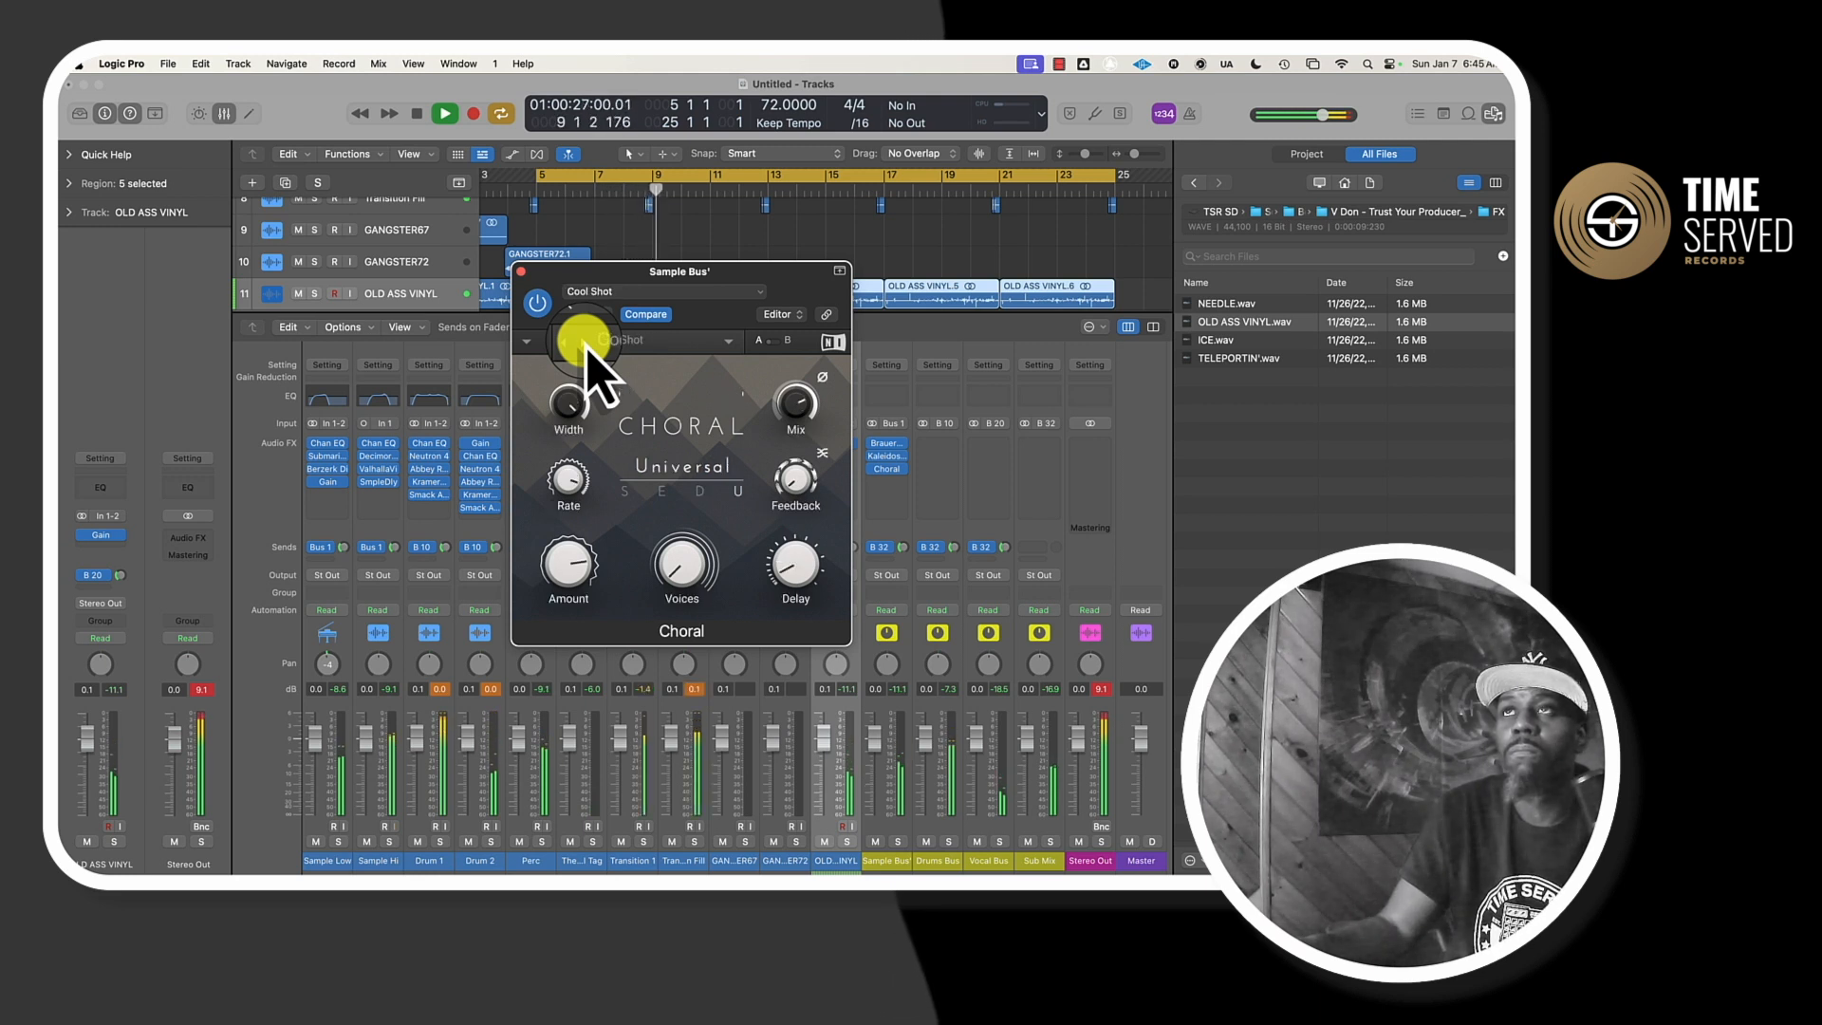
{"action": "left_click", "coordinate": [583, 340]}
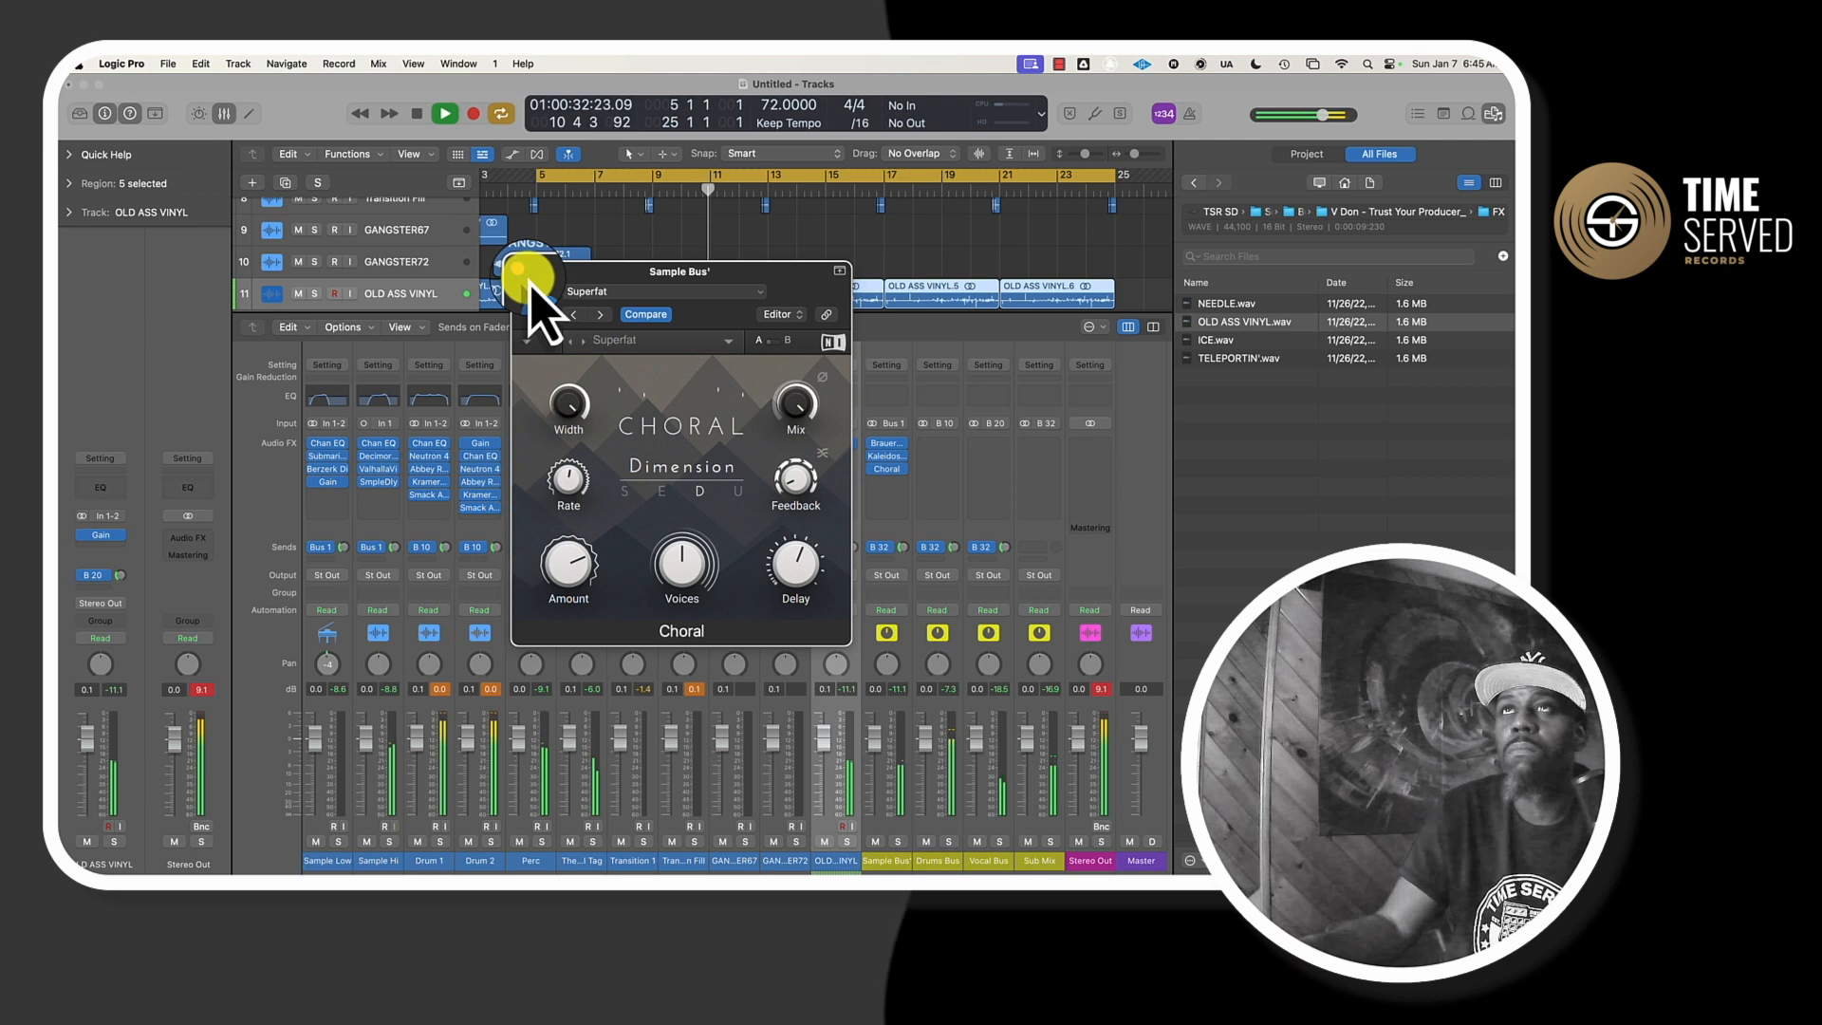
{"action": "left_click", "coordinate": [587, 351]}
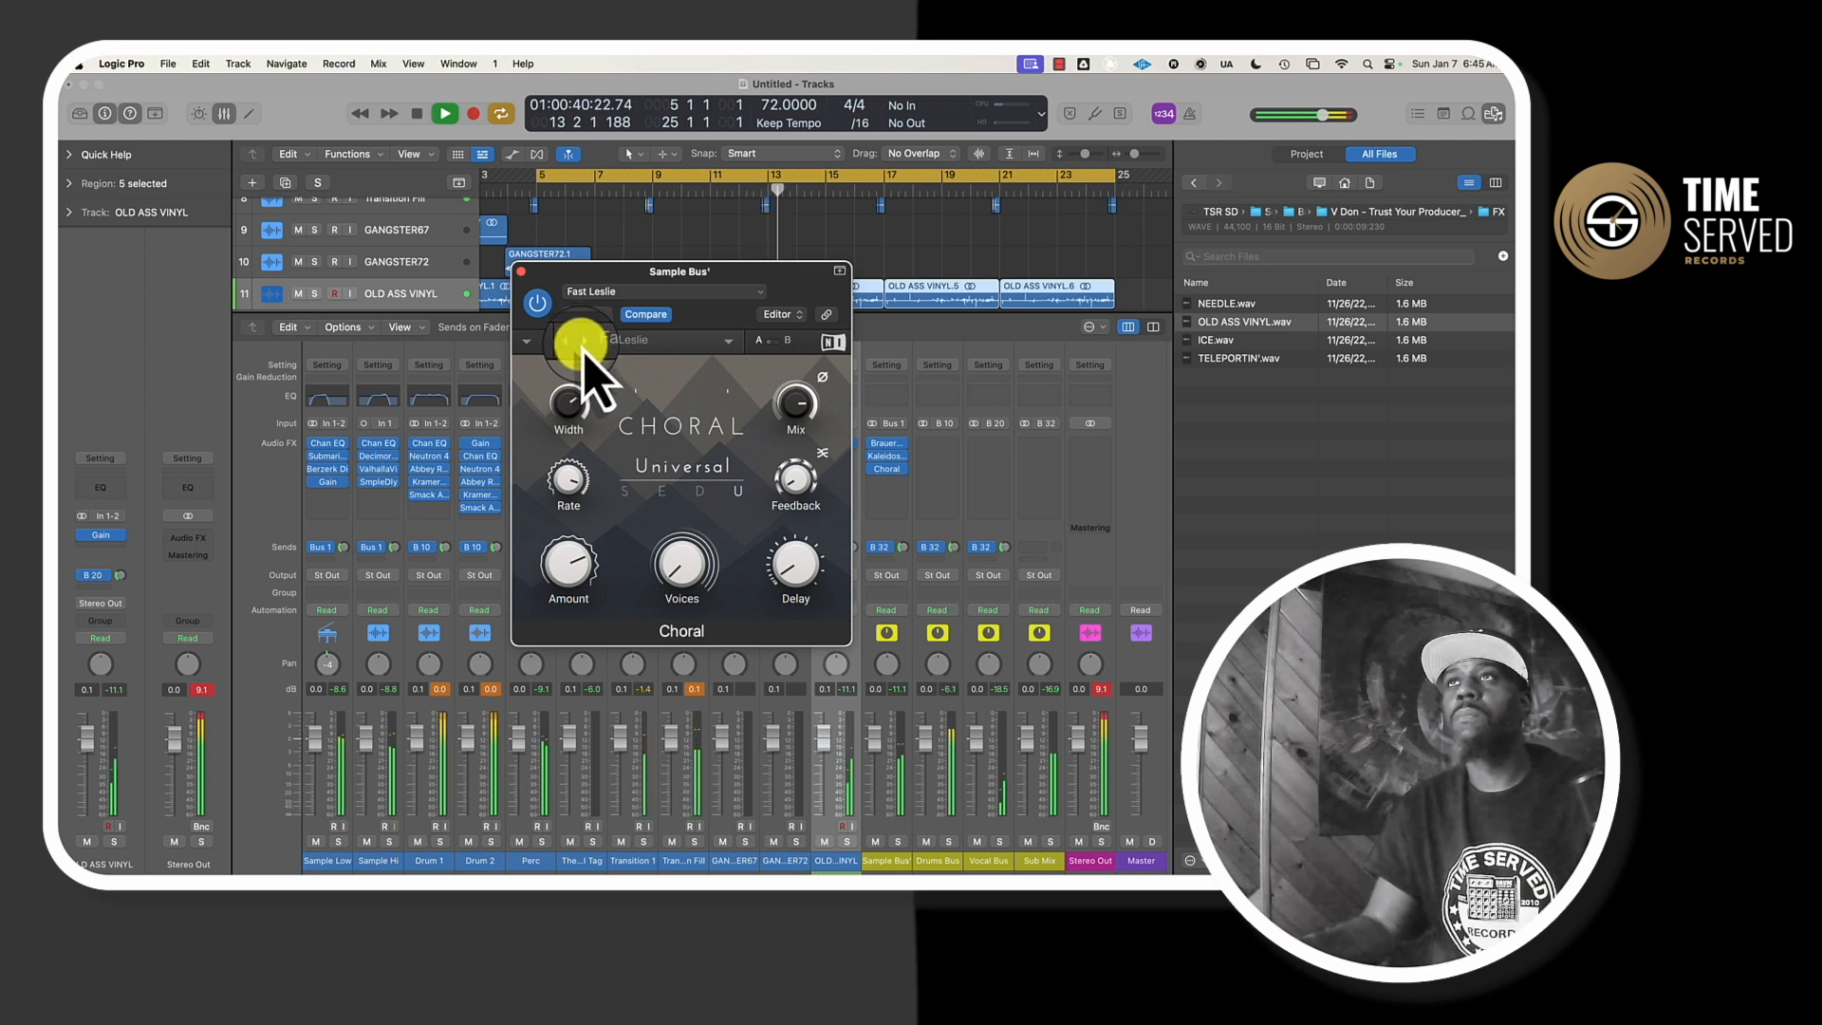
{"action": "left_click", "coordinate": [521, 271]}
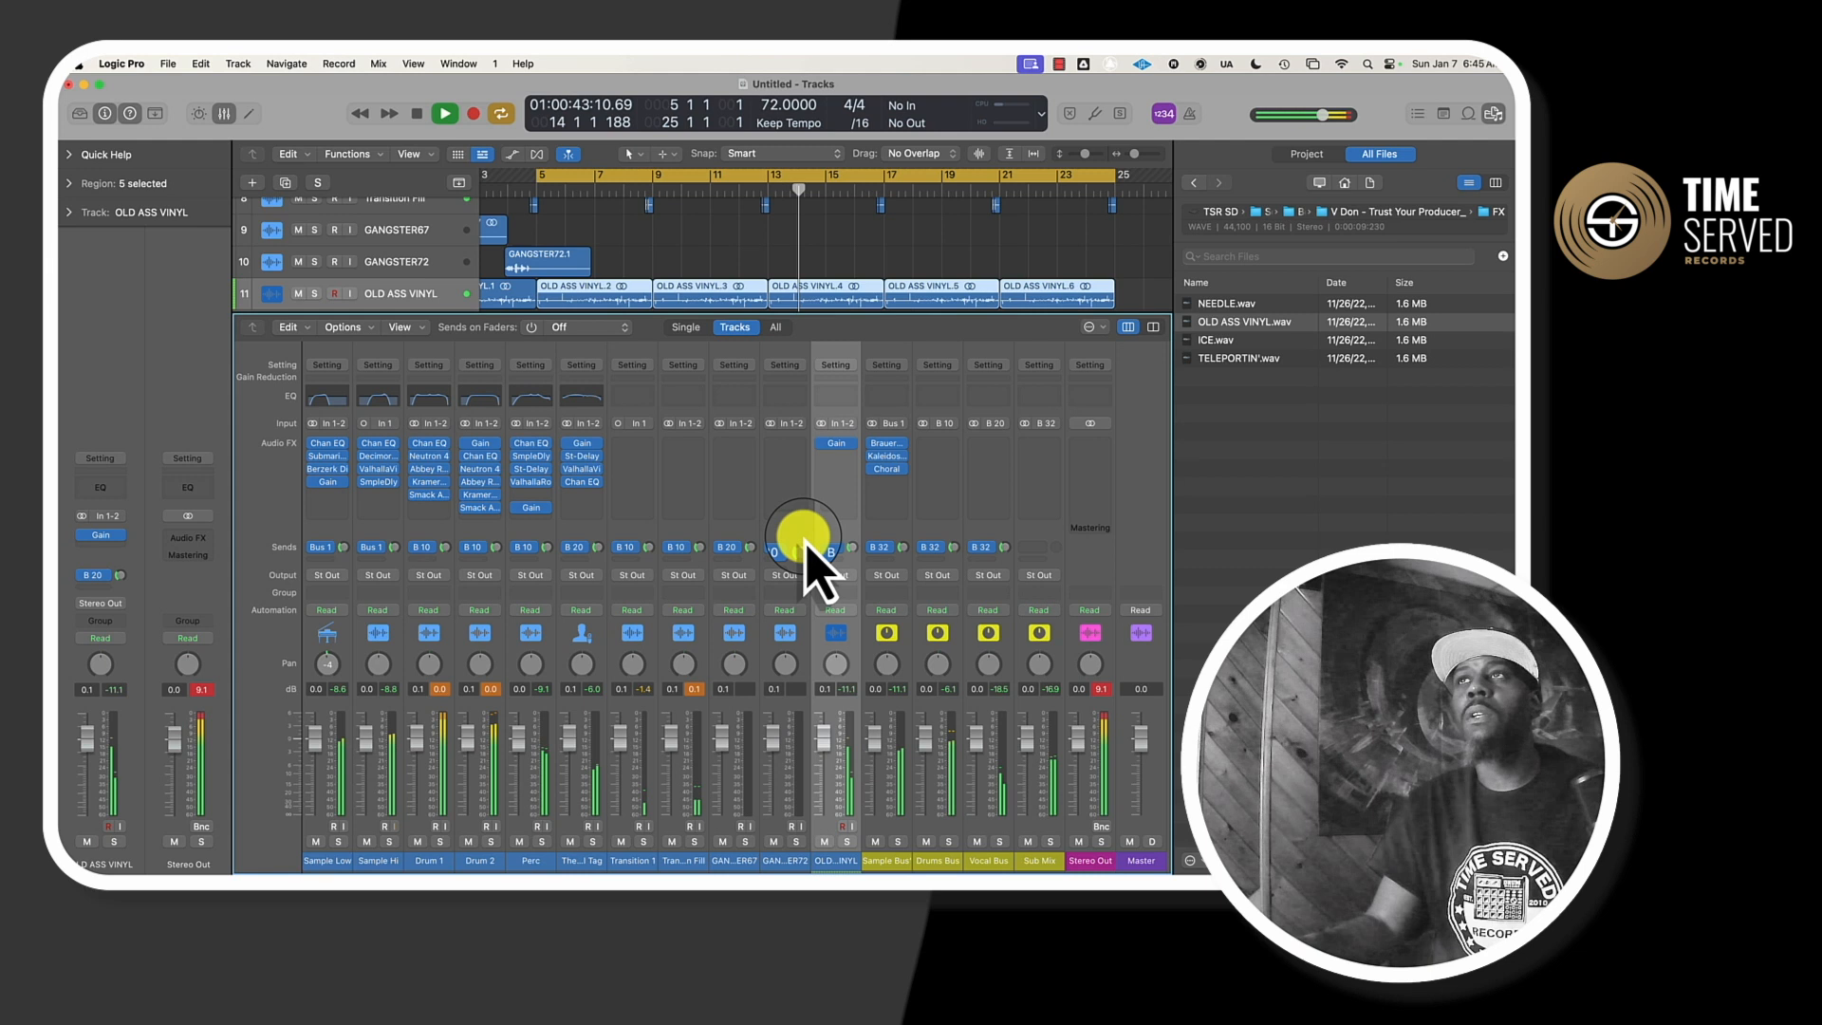
- Insert the stereo Waves Scheps Omni Channel (s) plug-in on the Drums Bus channel
{"action": "left_click", "coordinate": [895, 534]}
{"action": "mouse_move", "coordinate": [987, 794]}
{"action": "scroll", "coordinate": [1263, 379], "scroll_direction": "down", "scroll_amount": 10}
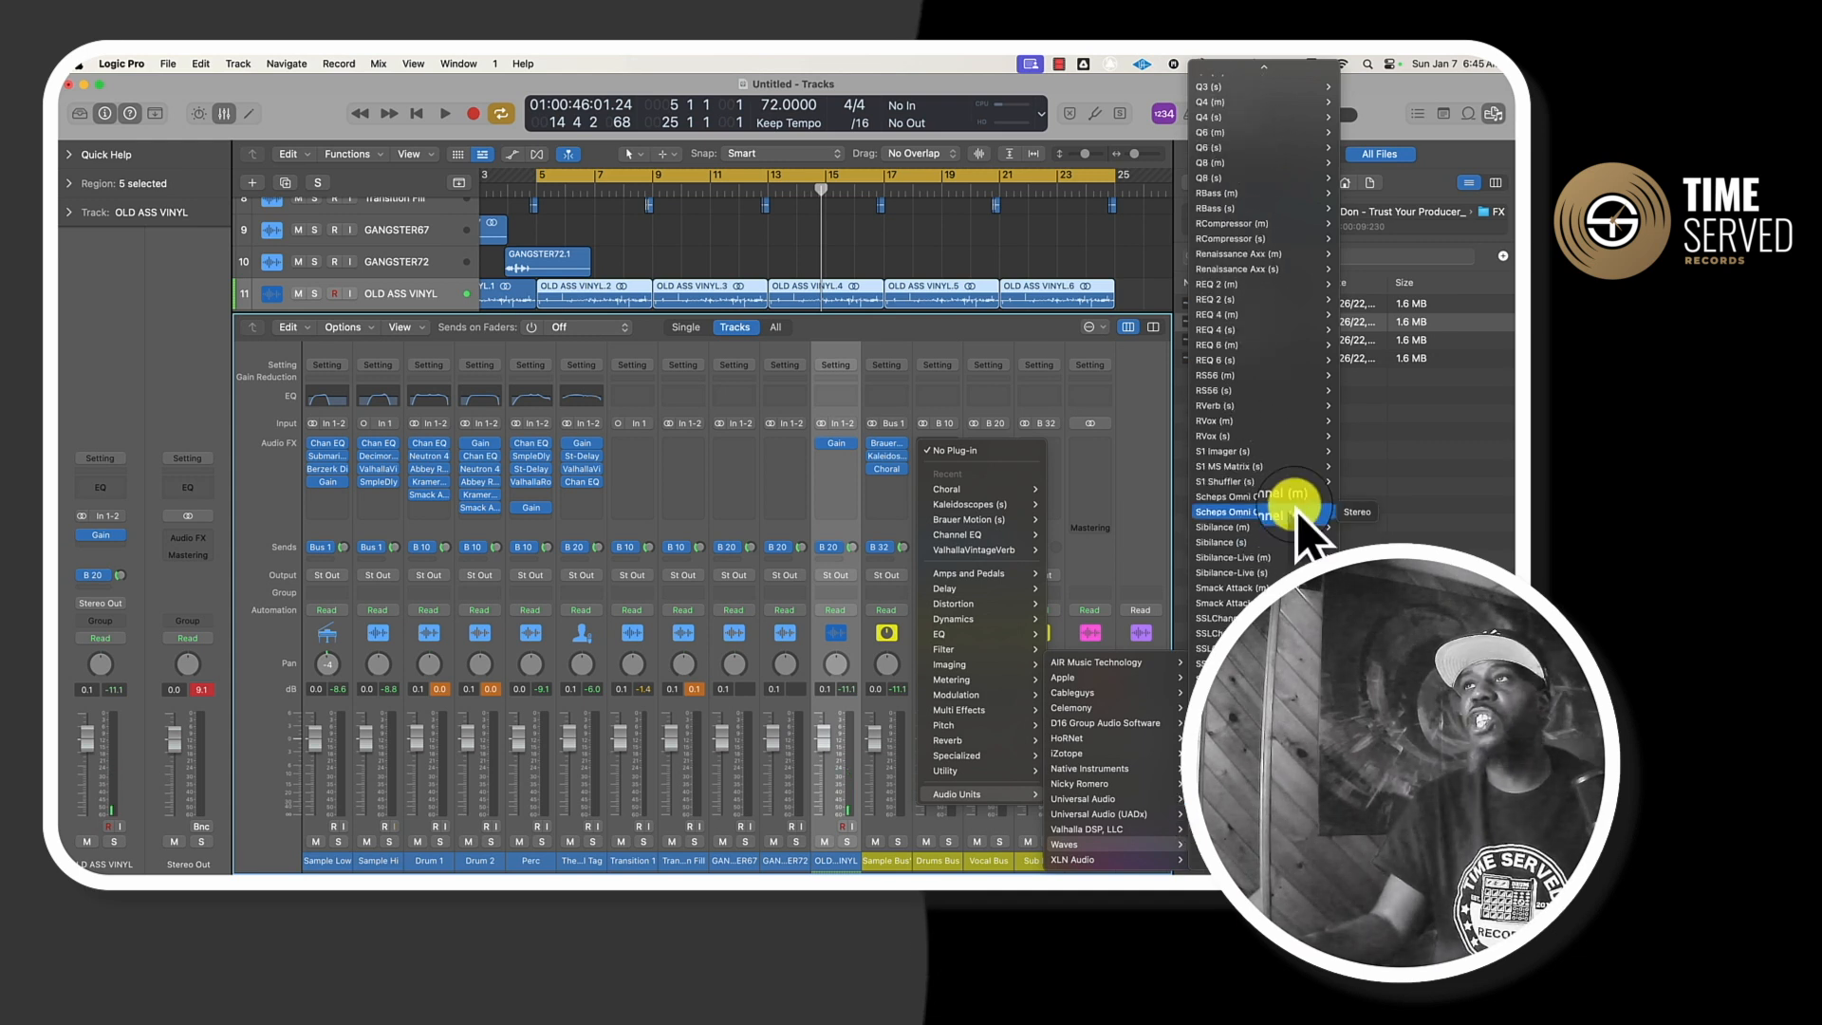
{"action": "left_click", "coordinate": [1365, 513]}
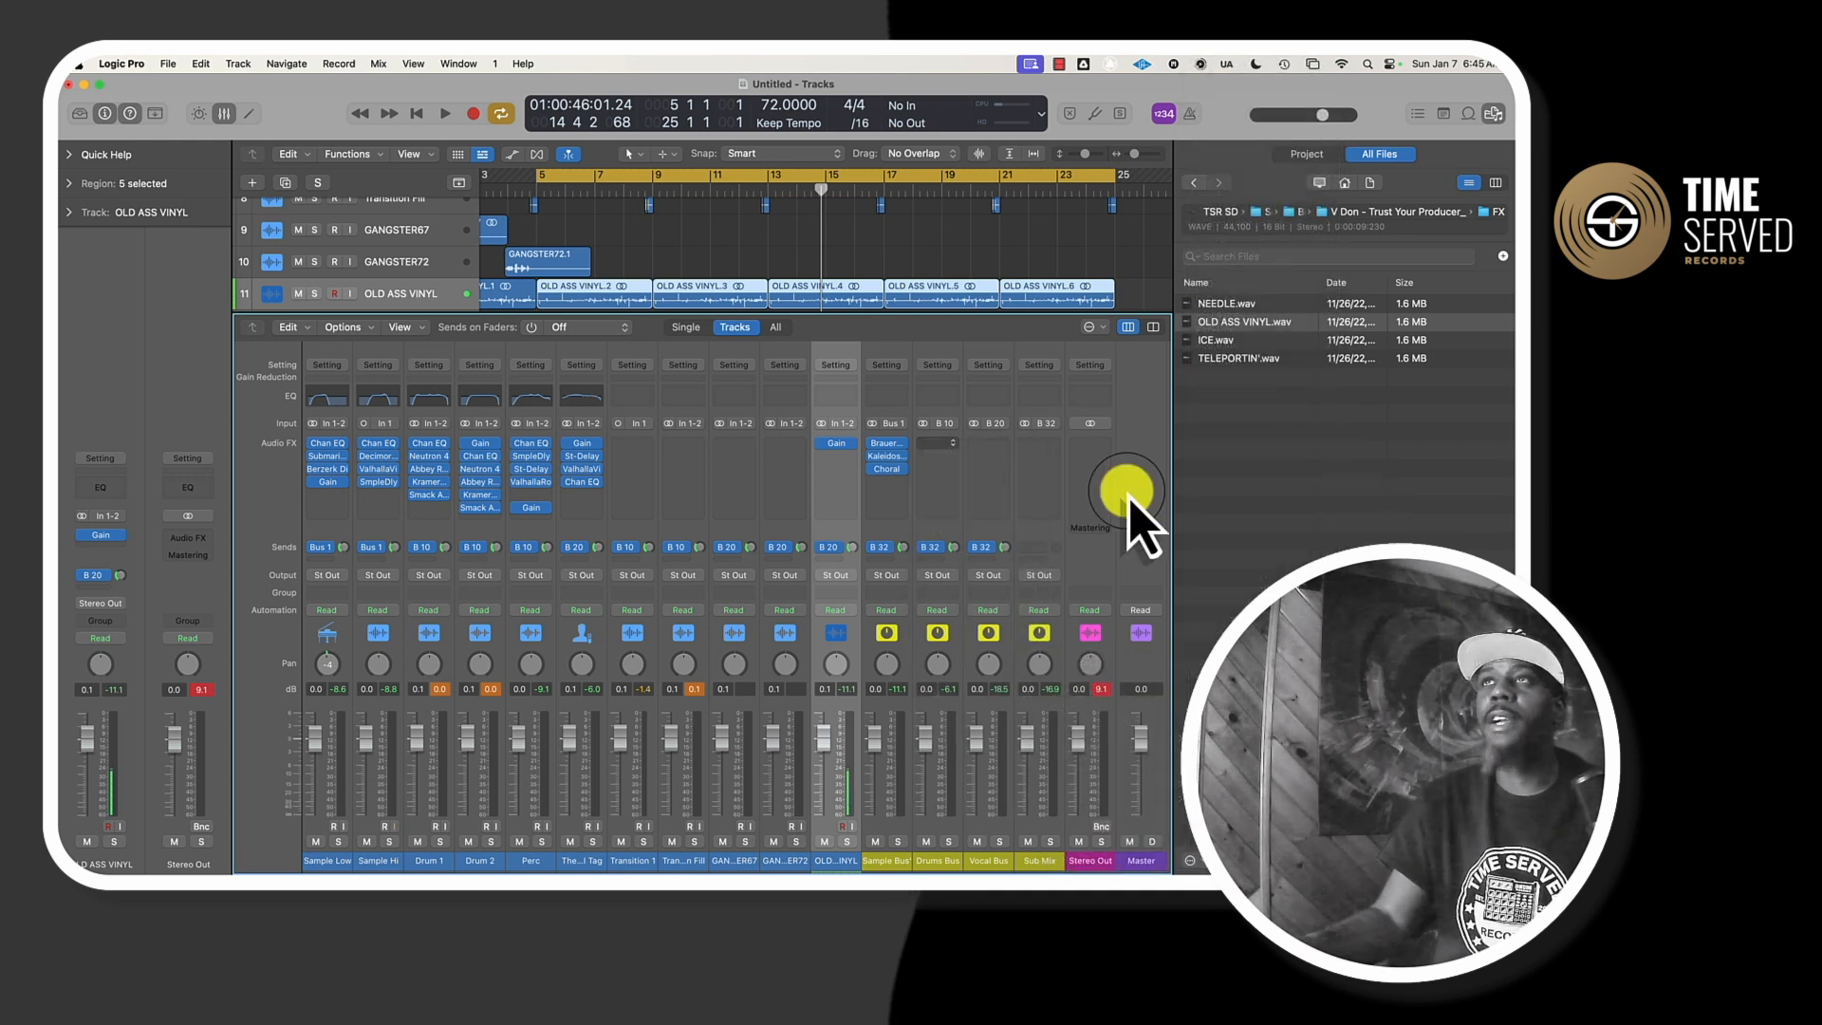
- During playback, step through Scheps Omni Channel's presets past Kick 1 to Kick 2 (floor tom bleed), then close the plug-in
{"action": "key", "text": "space"}
{"action": "left_click_drag", "start_coordinate": [869, 273], "coordinate": [691, 276]}
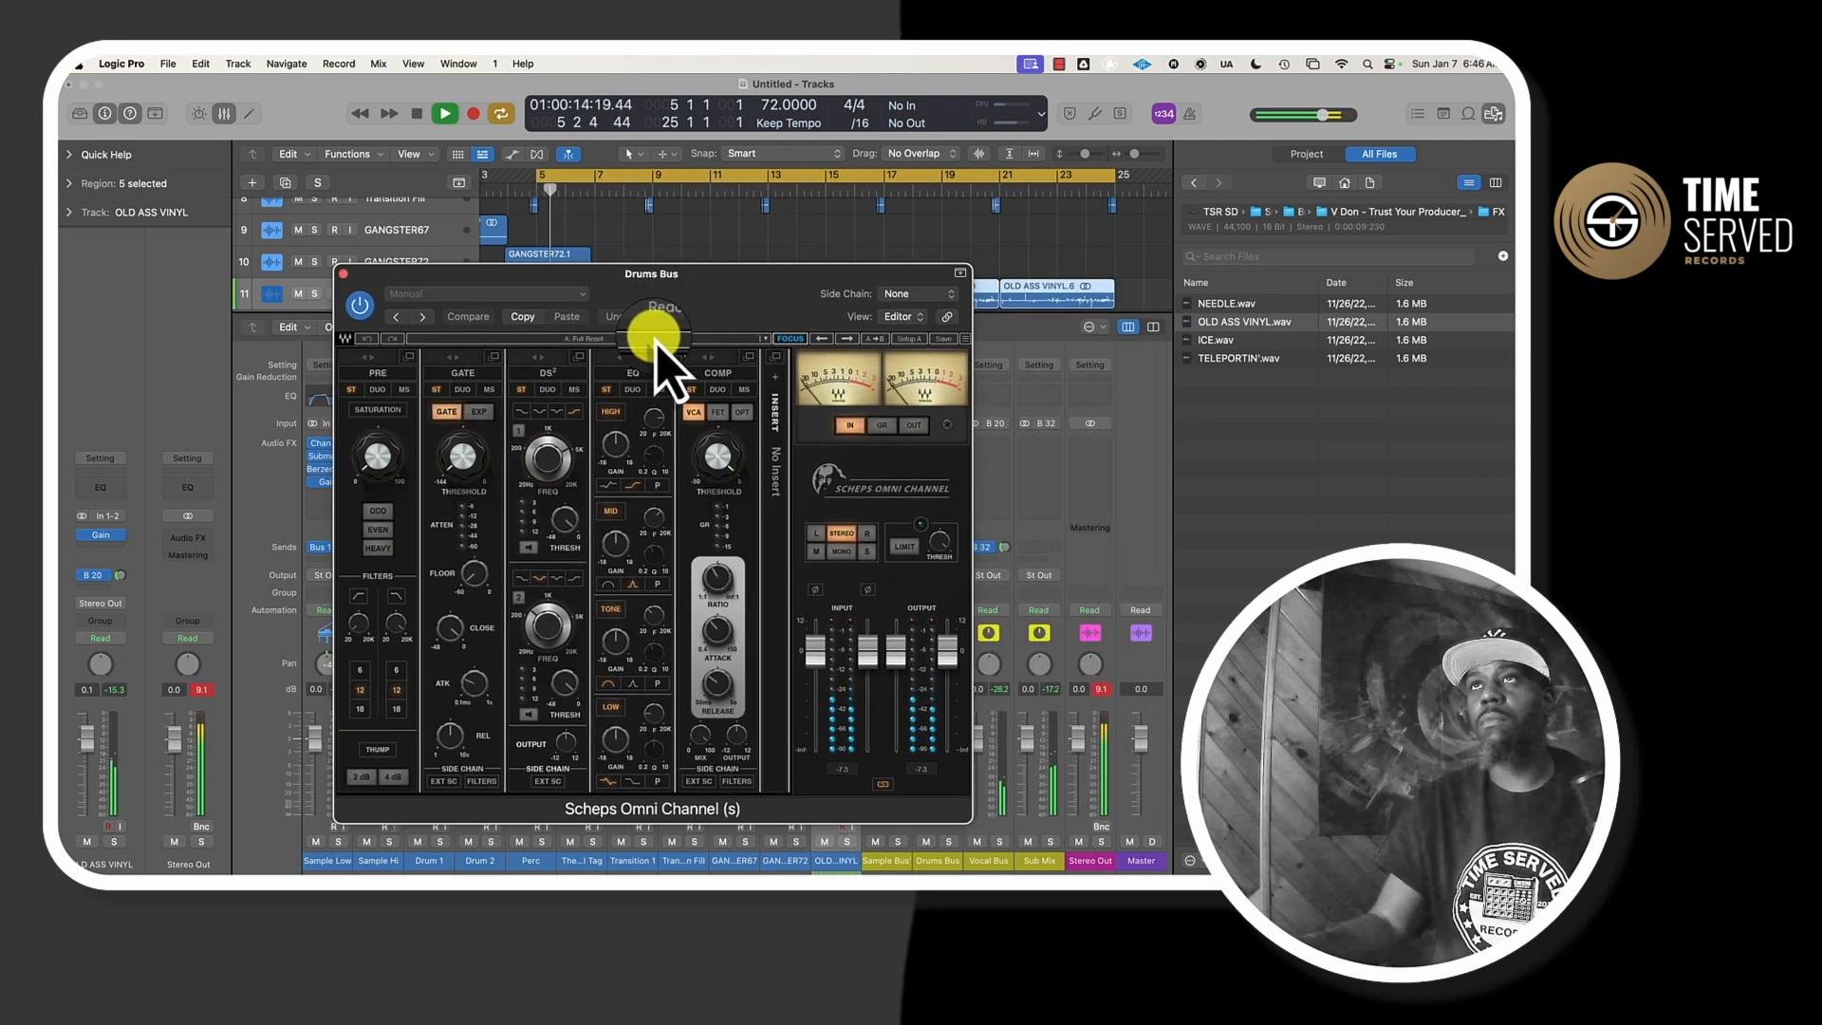
{"action": "left_click", "coordinate": [849, 339]}
{"action": "left_click", "coordinate": [850, 339]}
{"action": "left_click", "coordinate": [850, 339]}
{"action": "left_click", "coordinate": [849, 339]}
{"action": "left_click", "coordinate": [850, 339]}
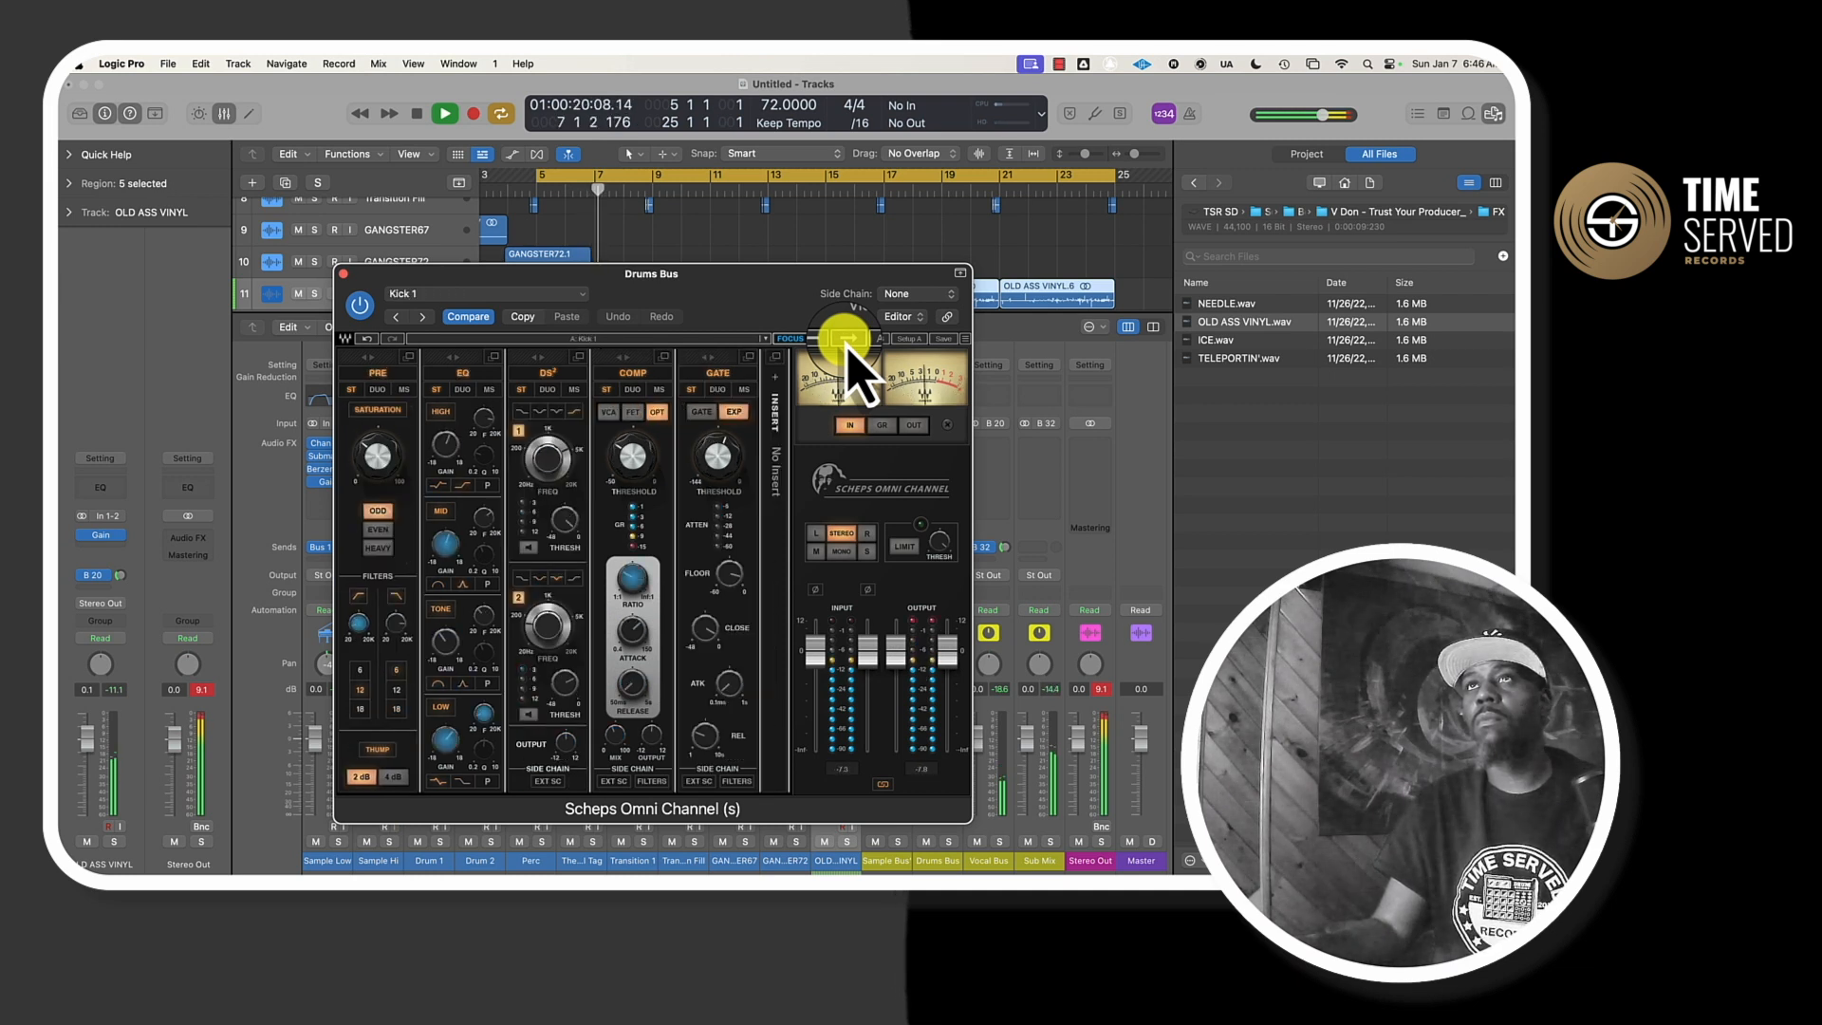
{"action": "left_click", "coordinate": [849, 338]}
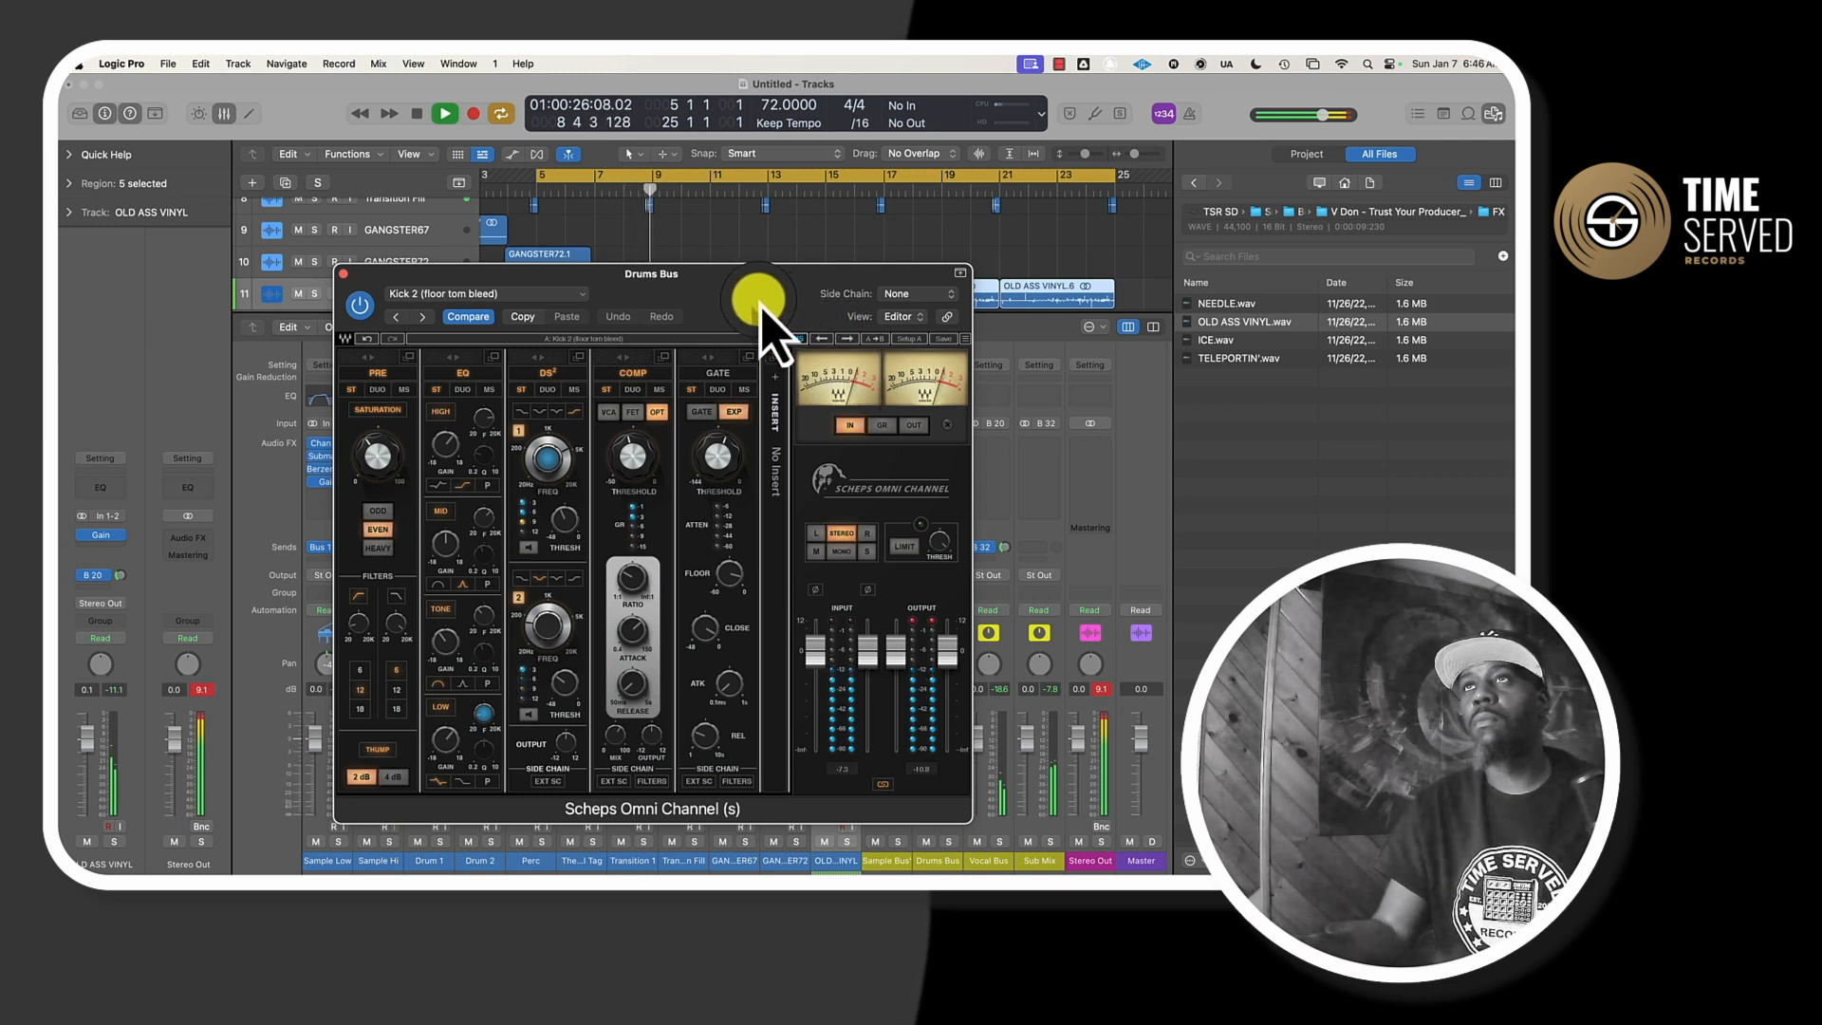
{"action": "left_click", "coordinate": [342, 274]}
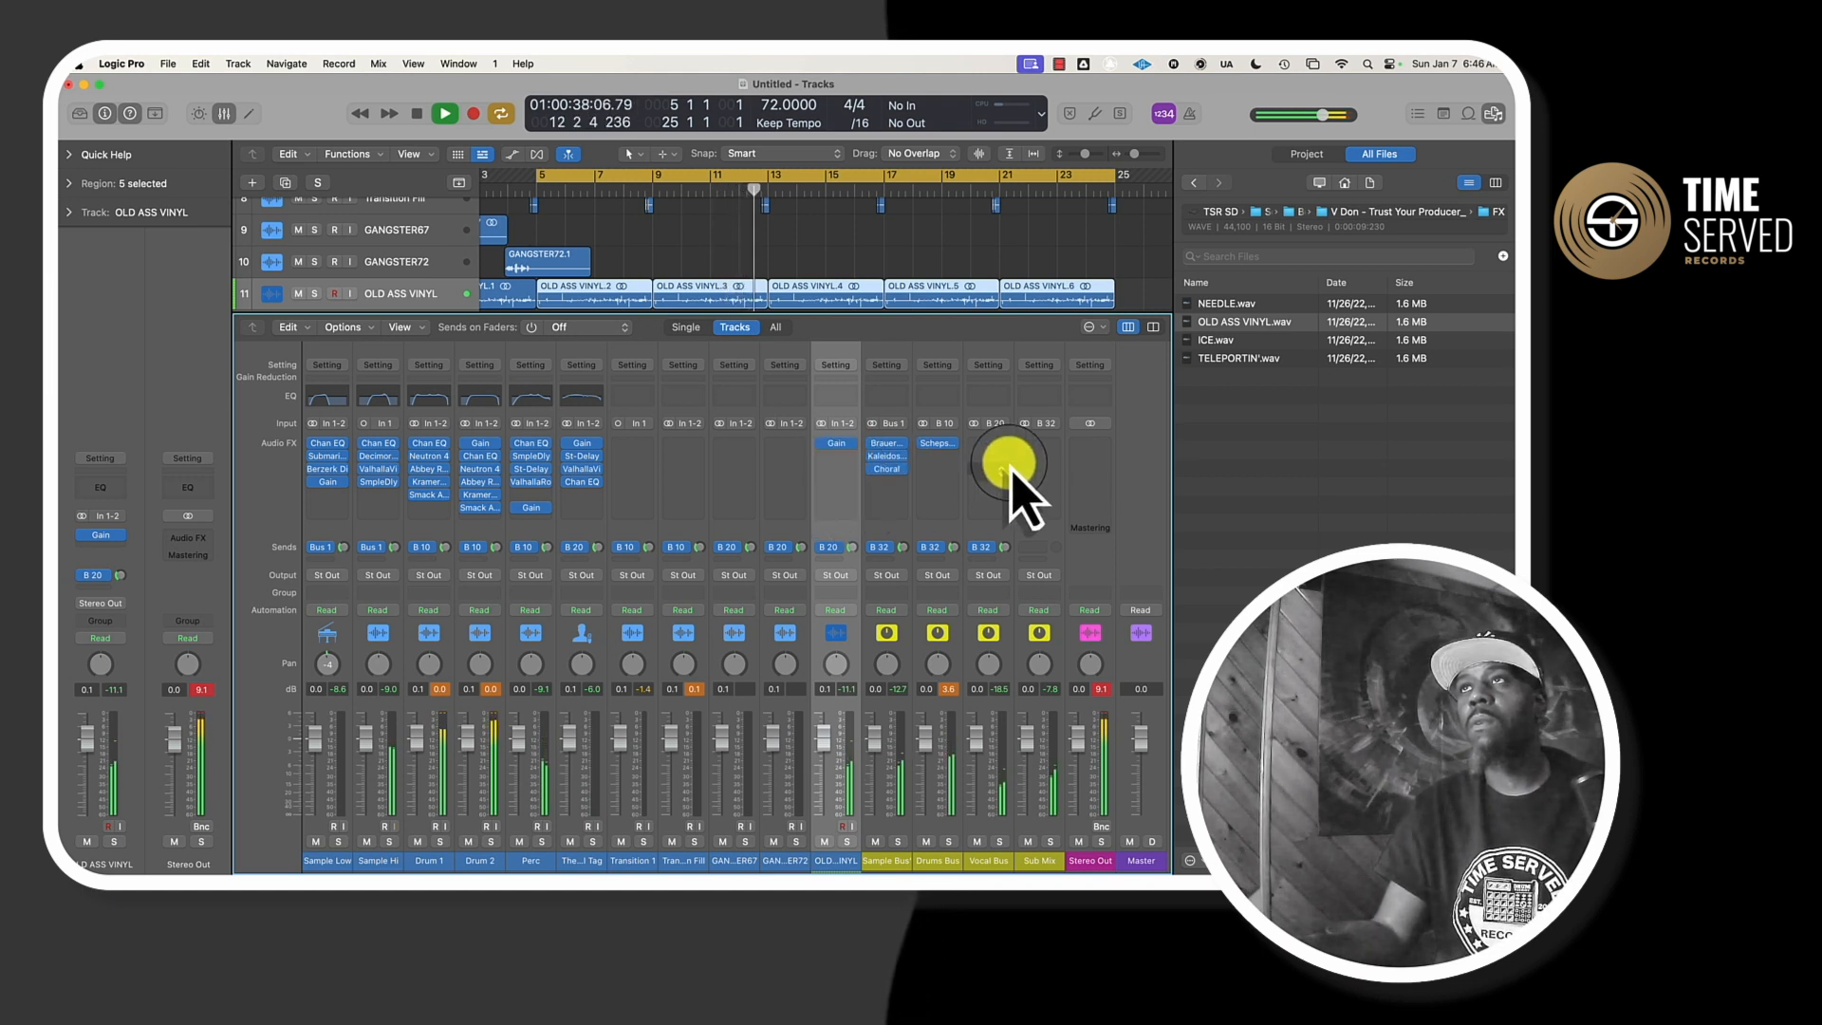
- Stop playback, set the cycle range to the GANGSTER67 region at the start of the arrangement and play it
{"action": "key", "text": "space"}
{"action": "scroll", "coordinate": [508, 244], "scroll_direction": "left", "scroll_amount": 2}
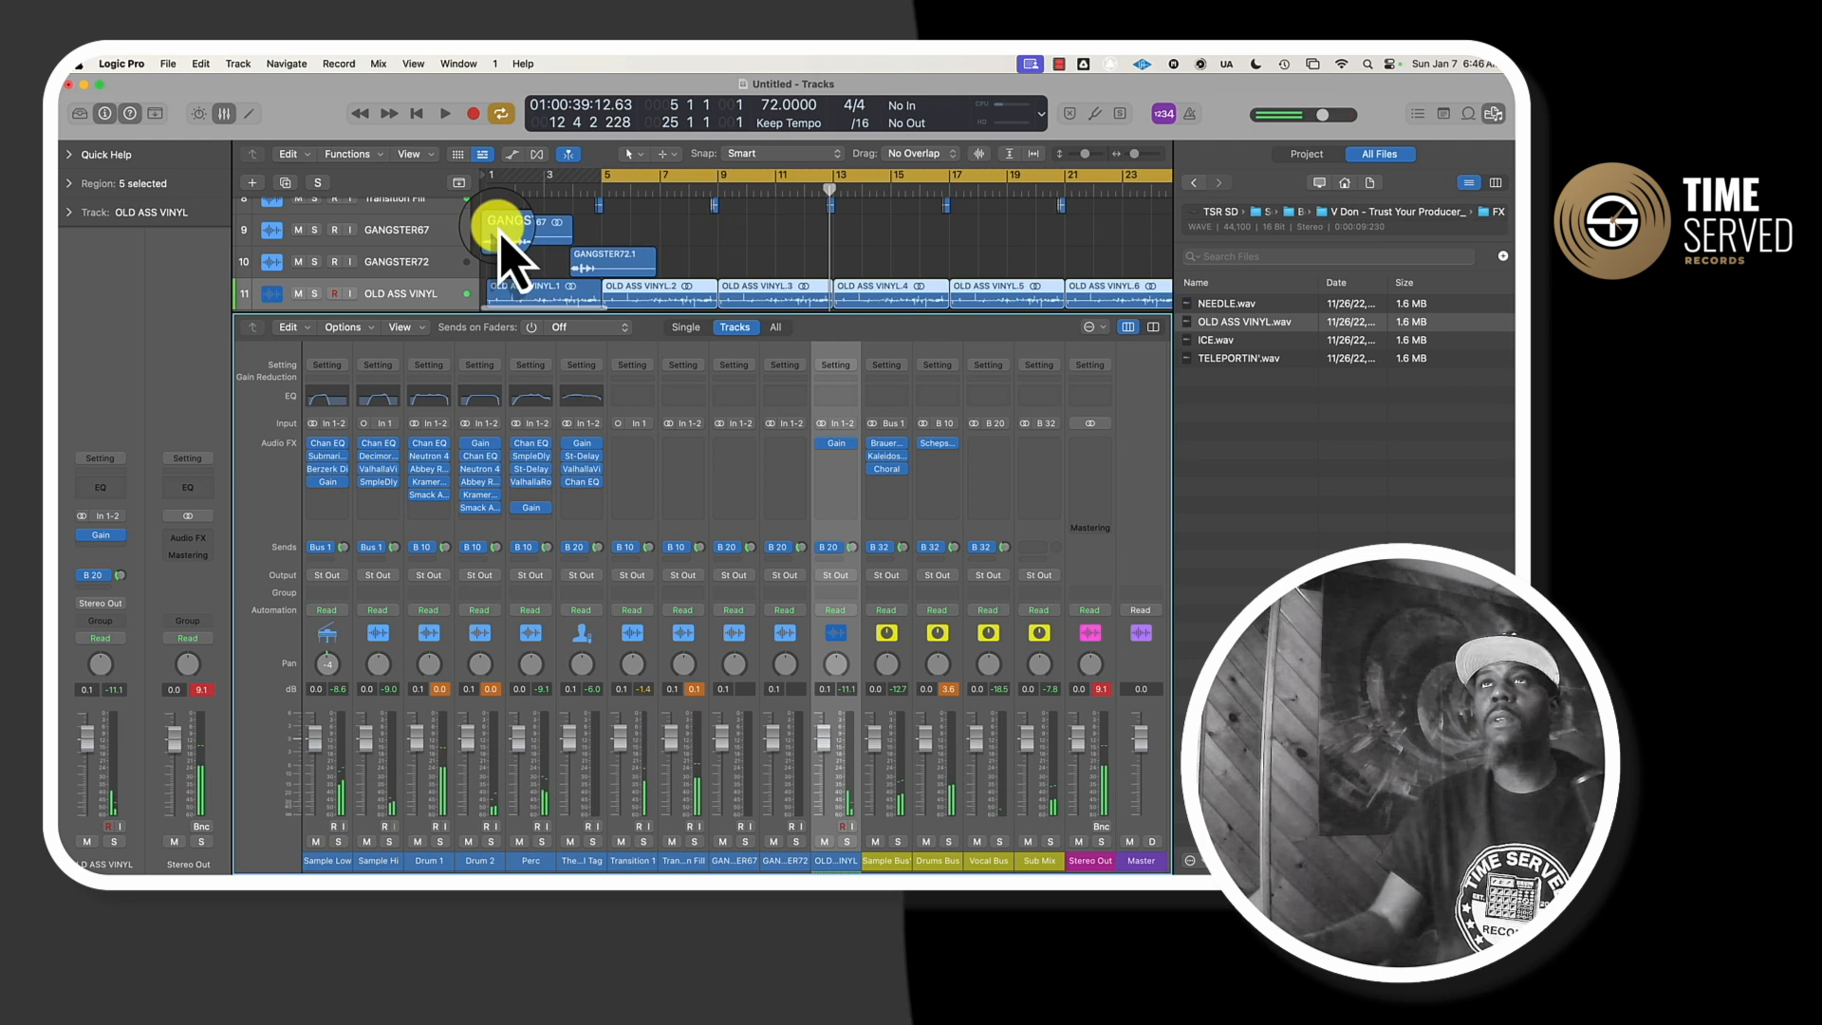
{"action": "left_click", "coordinate": [427, 260]}
{"action": "left_click", "coordinate": [423, 233]}
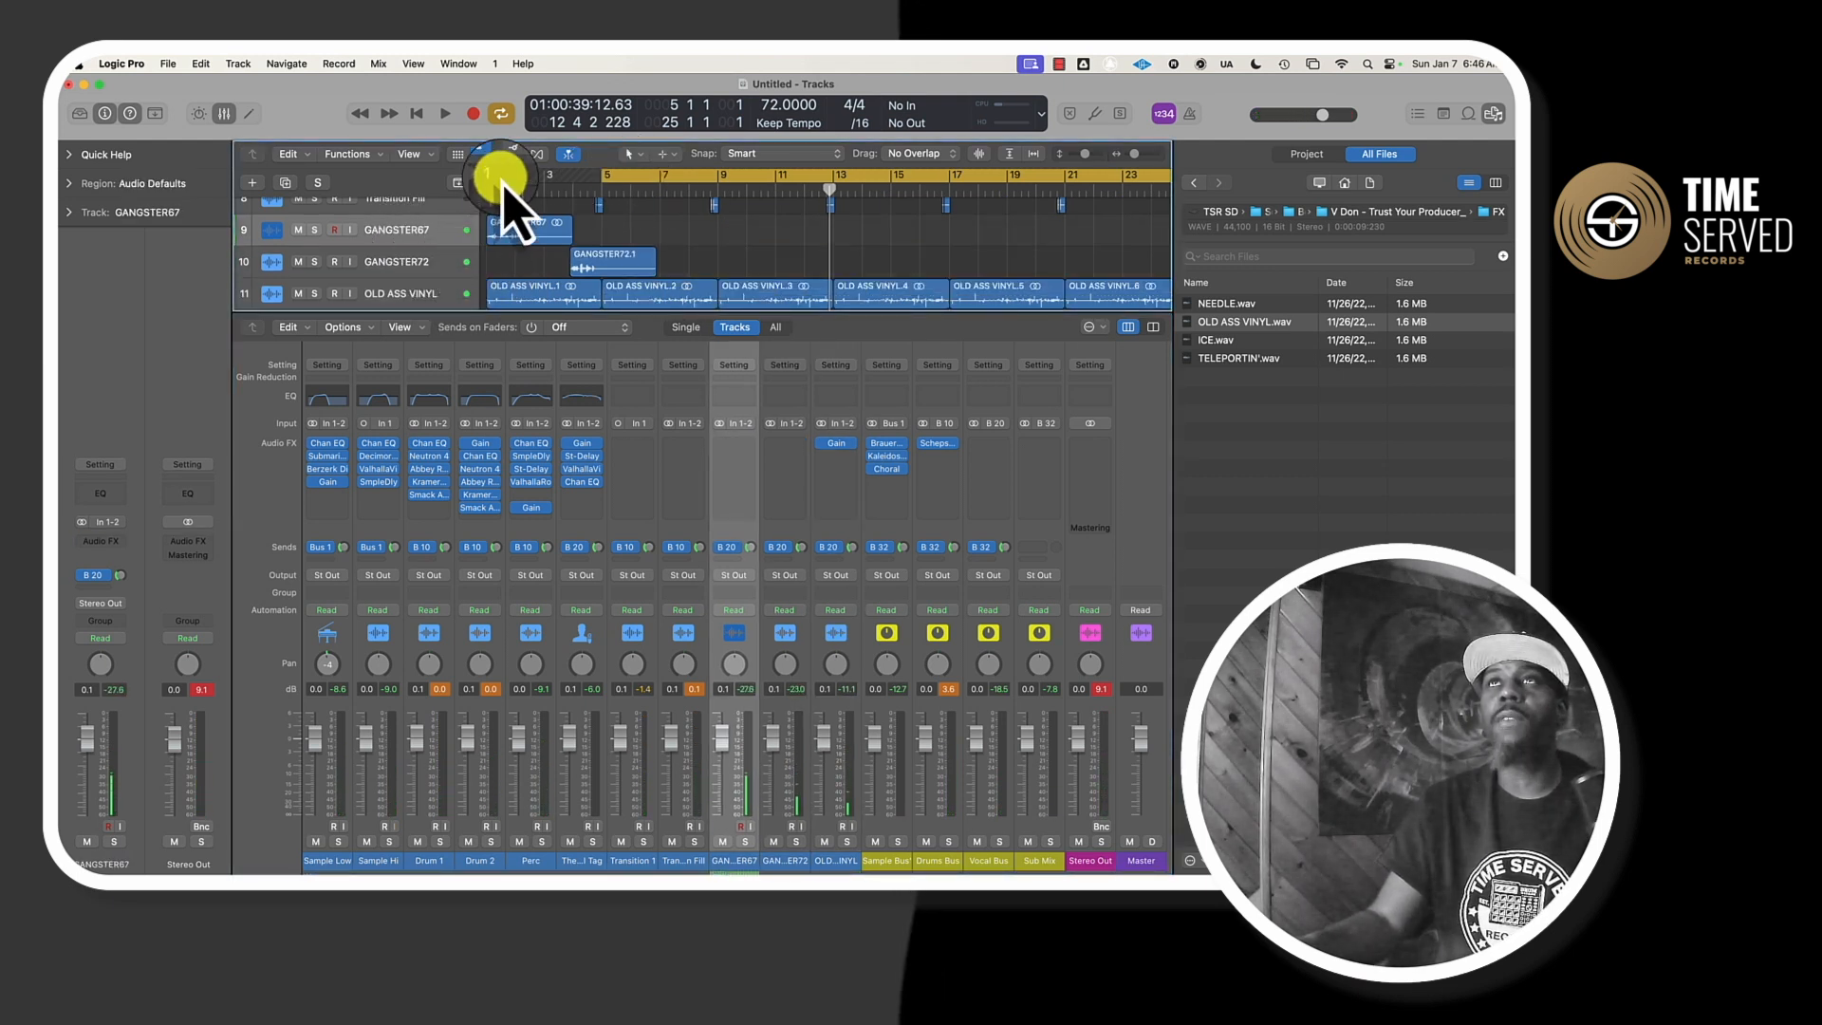
{"action": "left_click", "coordinate": [504, 230]}
{"action": "key", "text": "u"}
{"action": "key", "text": "space"}
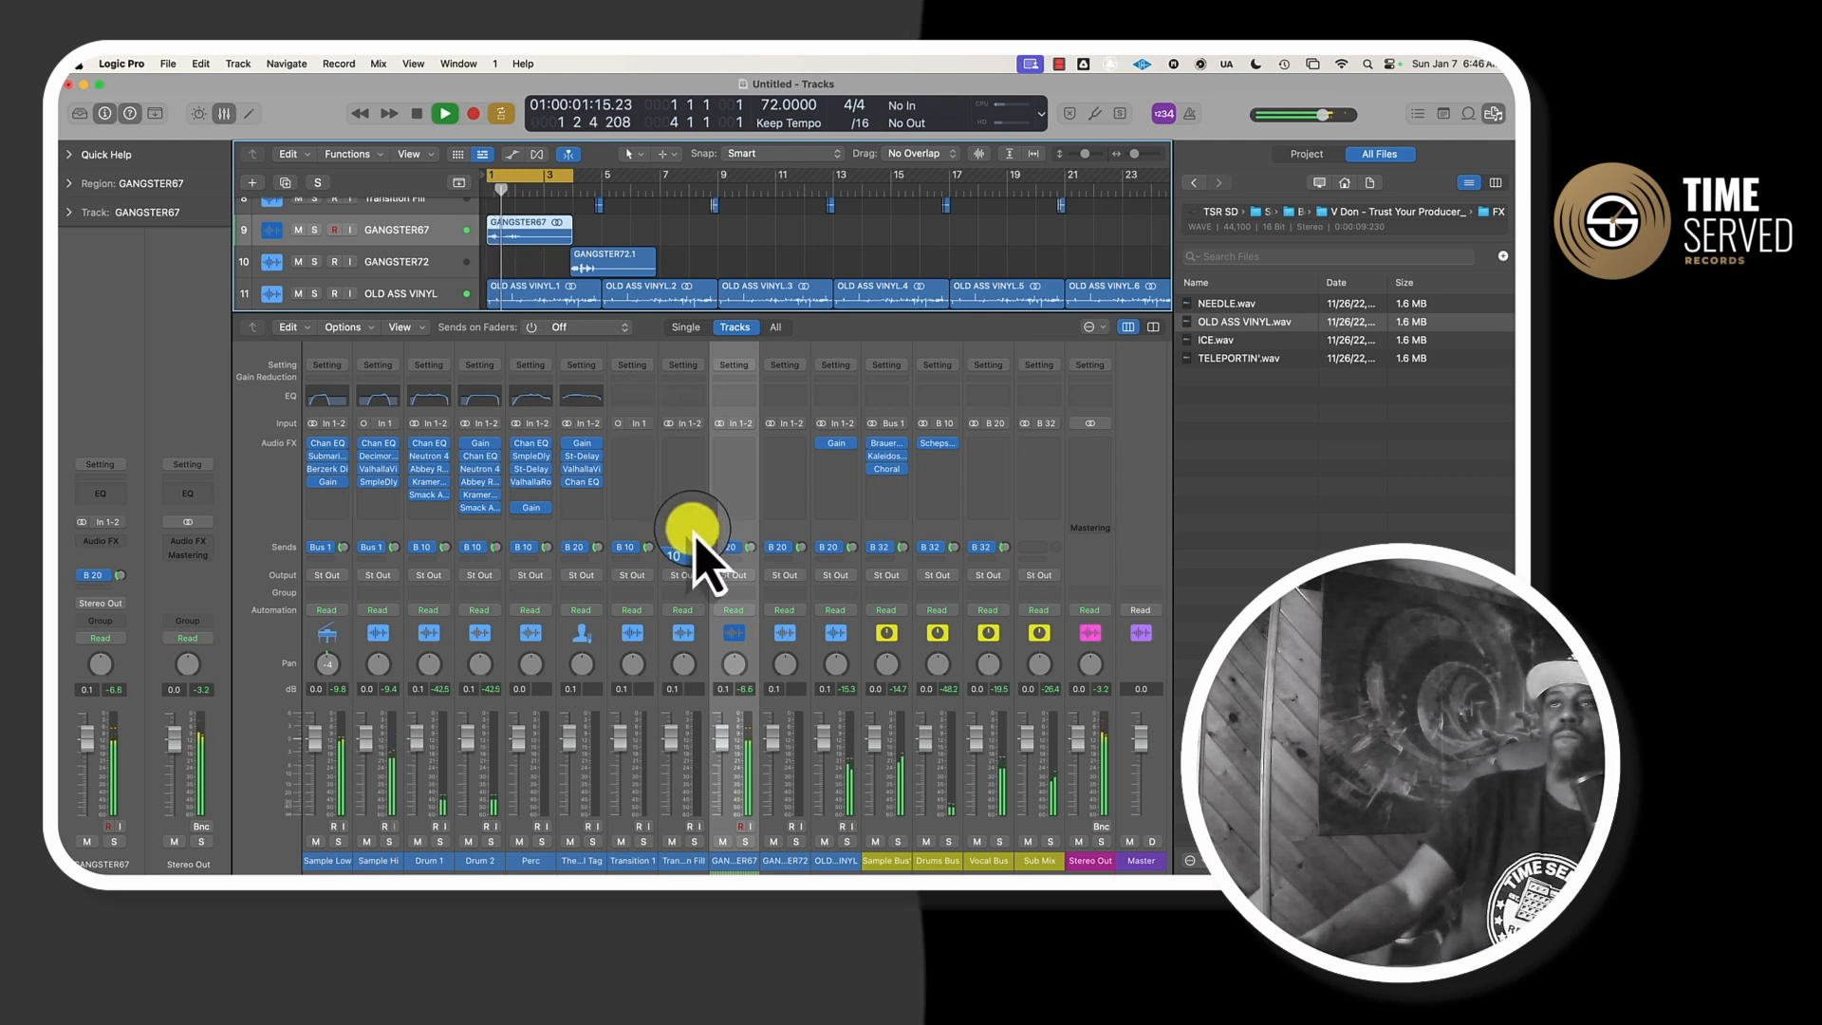
{"action": "left_click", "coordinate": [750, 455]}
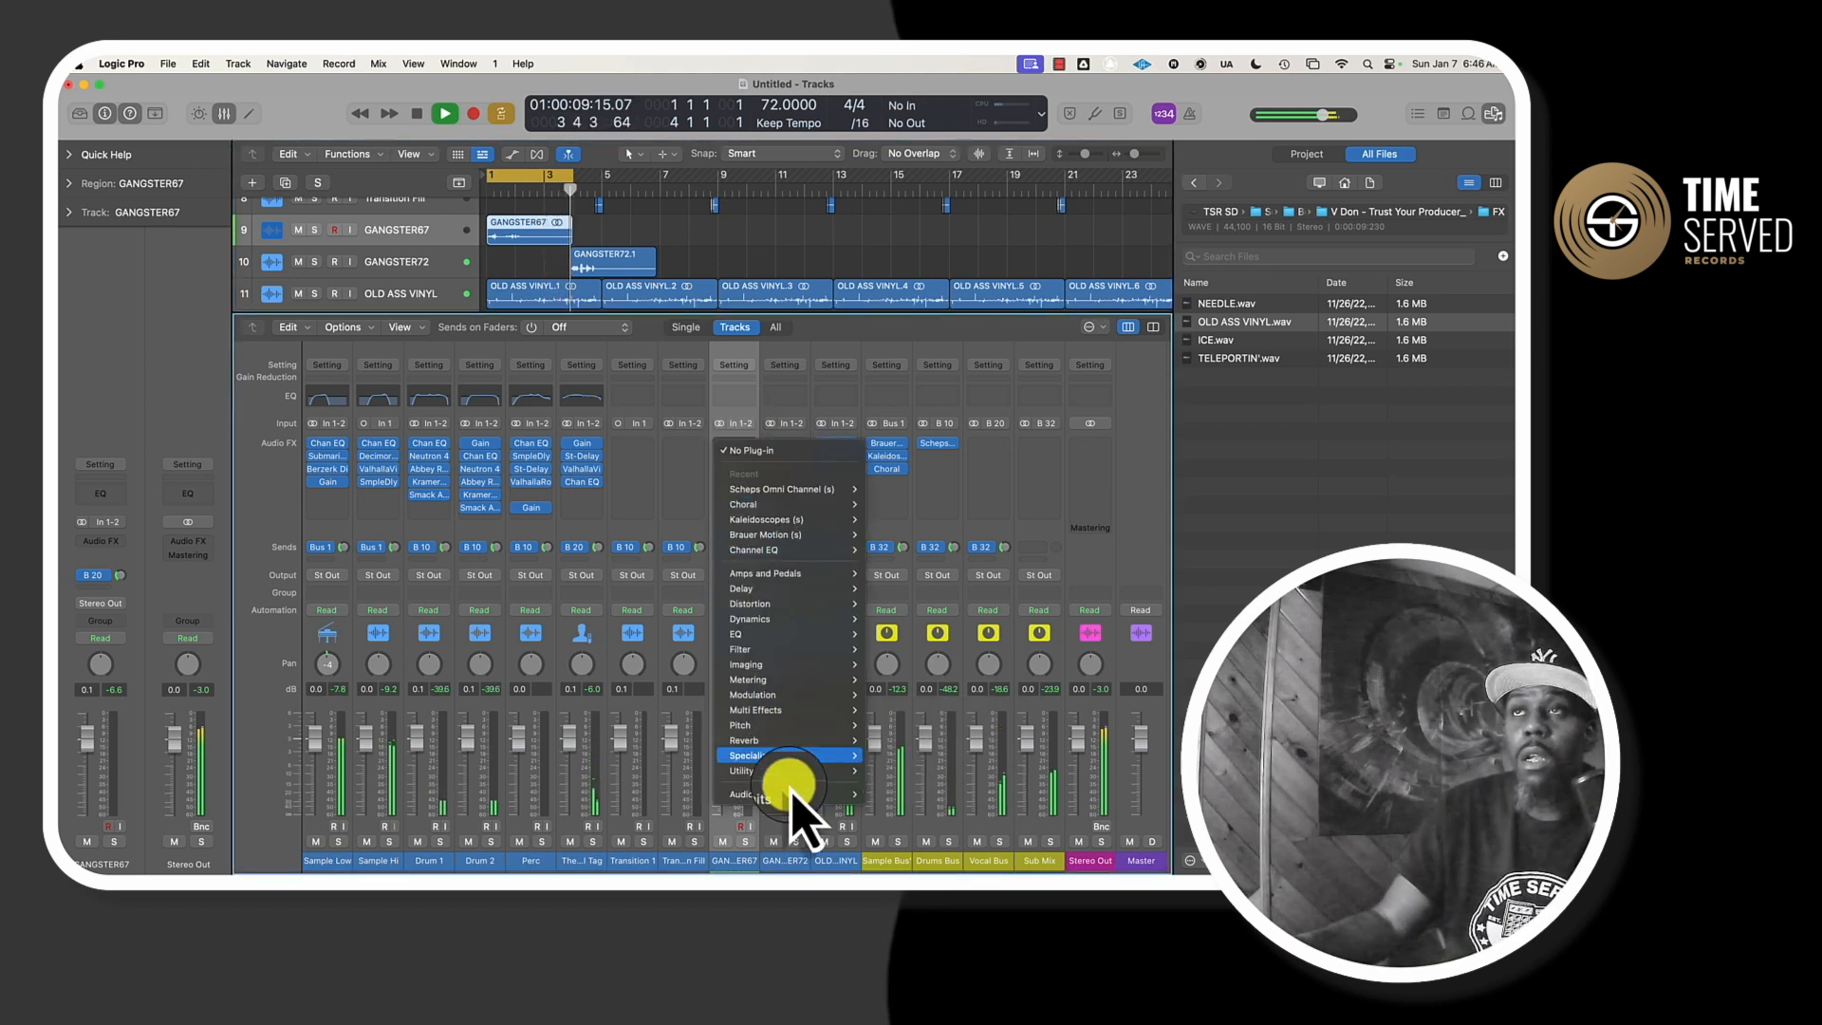
{"action": "mouse_move", "coordinate": [788, 795]}
{"action": "mouse_move", "coordinate": [930, 844]}
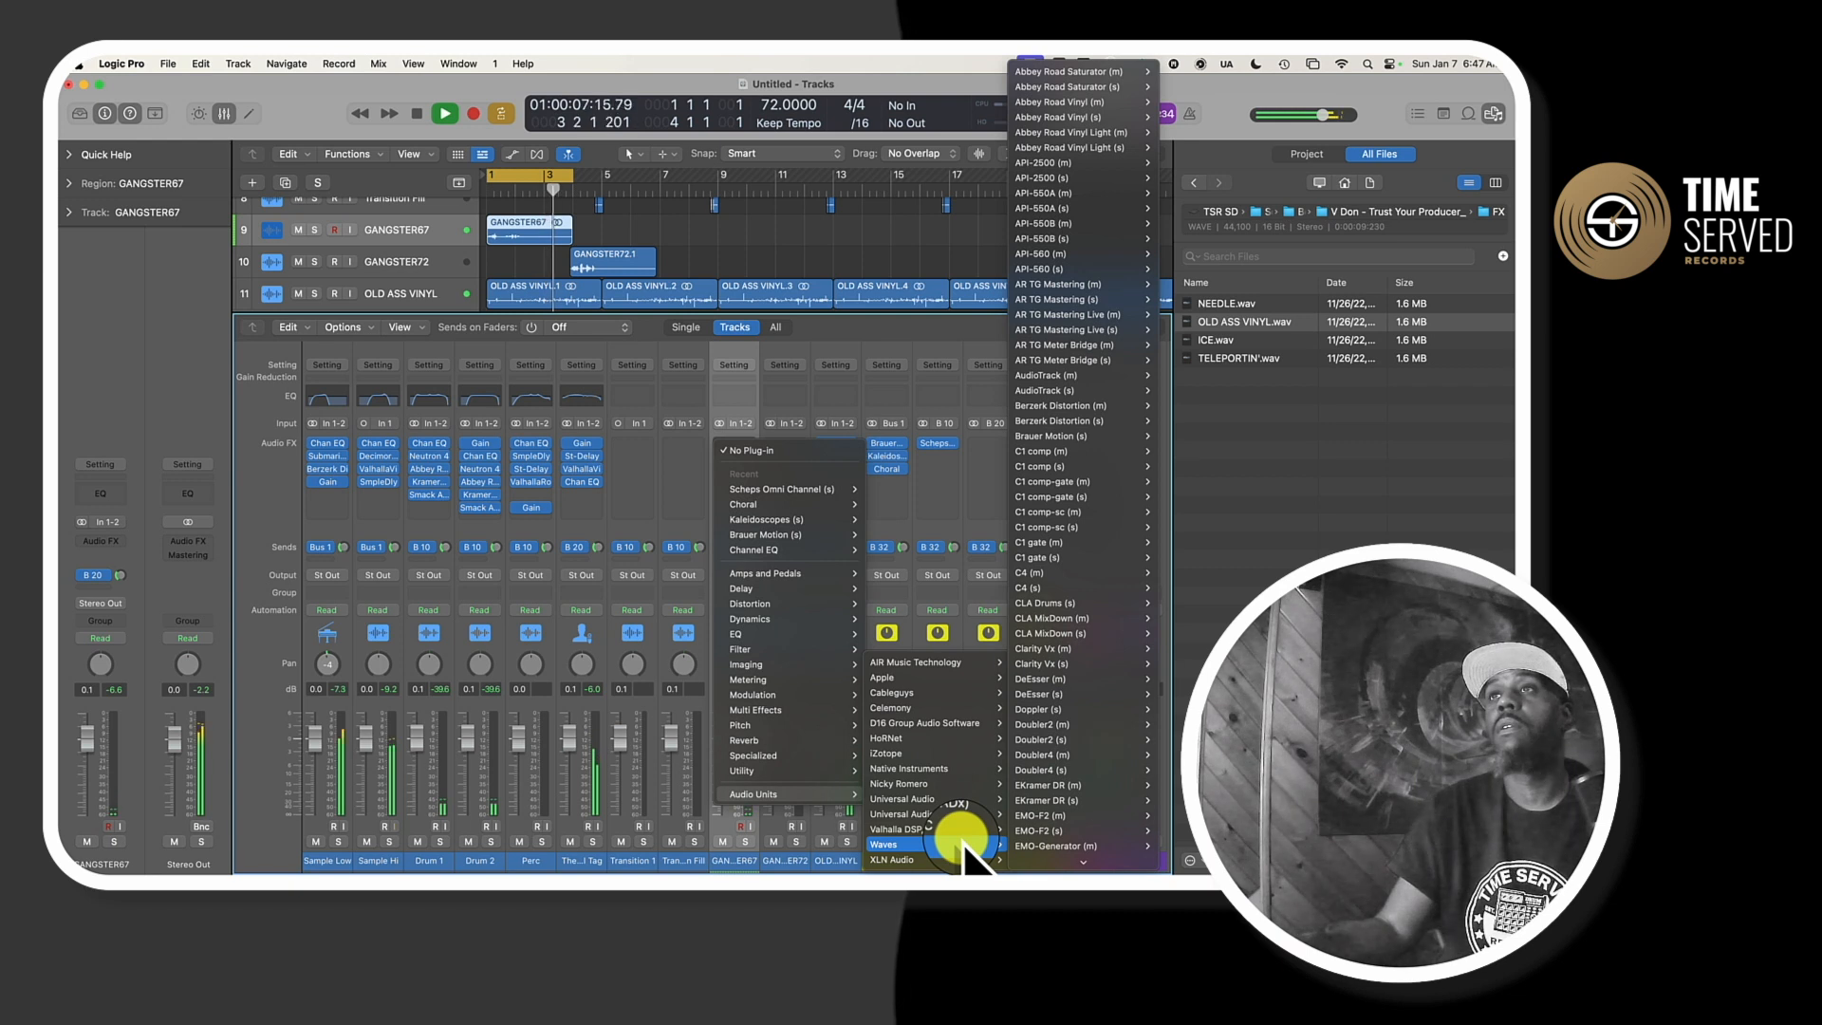
{"action": "mouse_move", "coordinate": [939, 755]}
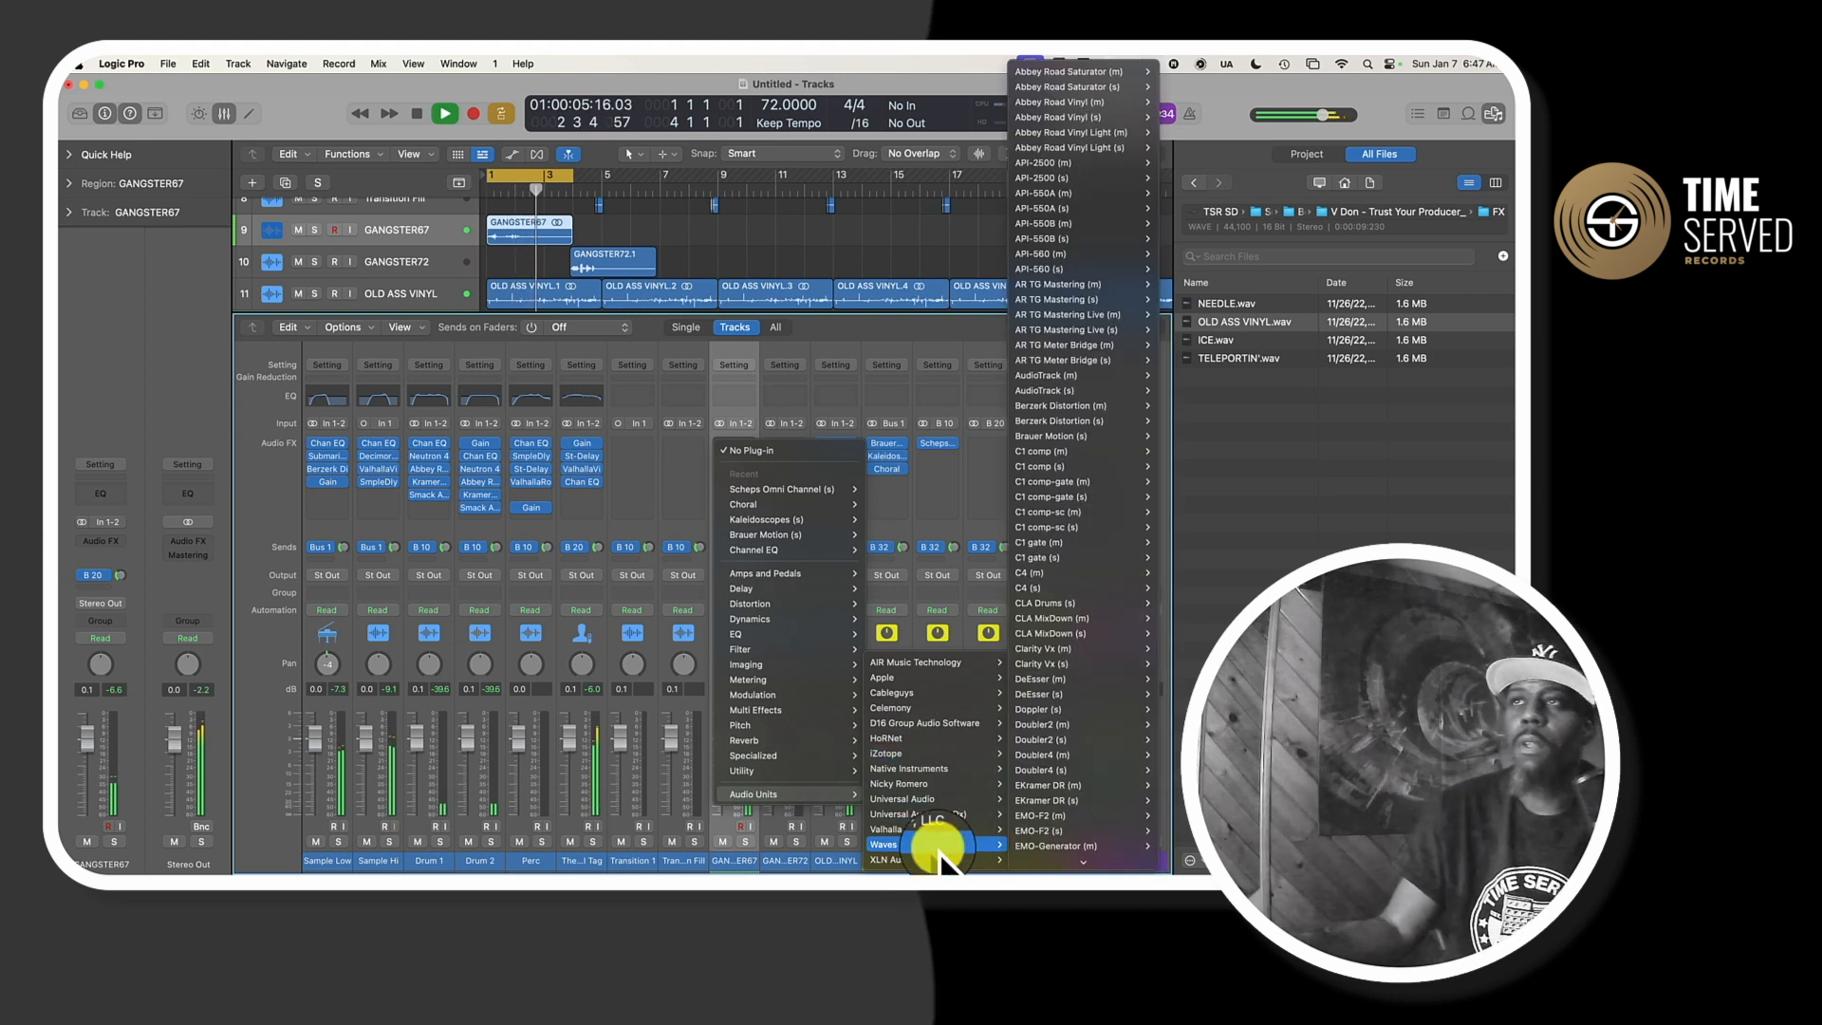
{"action": "left_click", "coordinate": [1027, 847]}
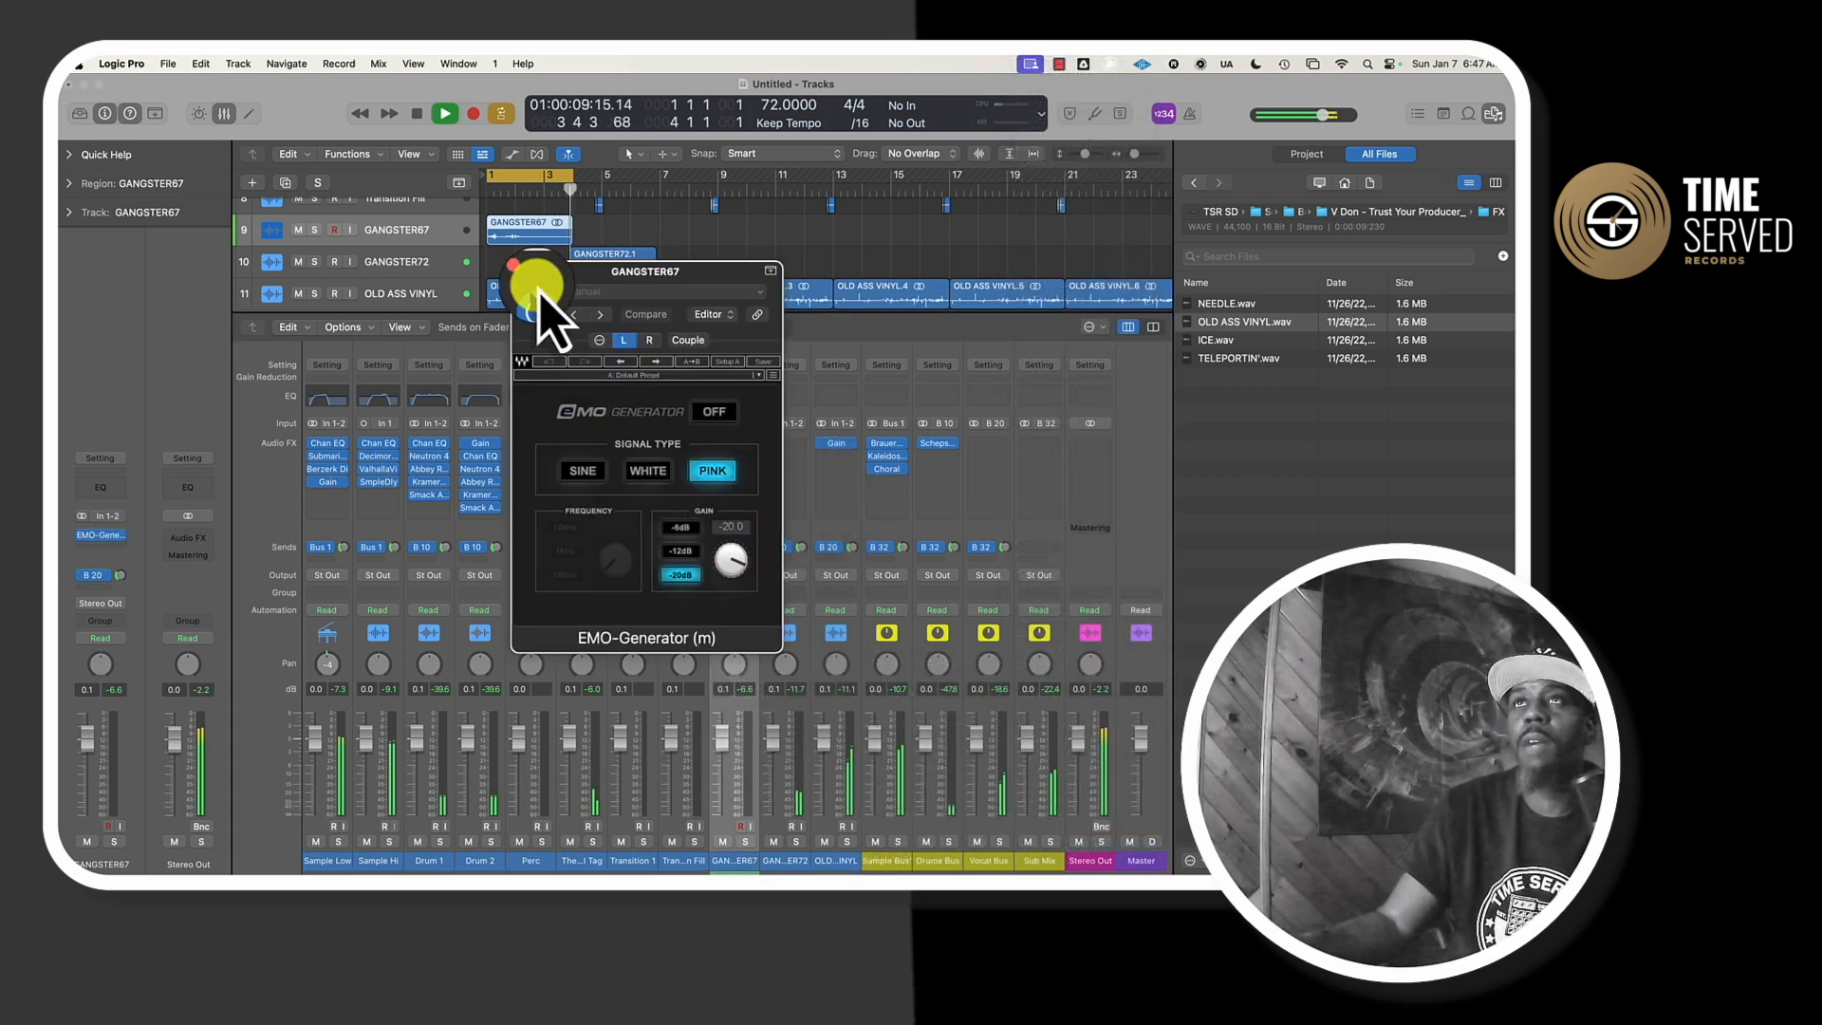
{"action": "left_click", "coordinate": [523, 273]}
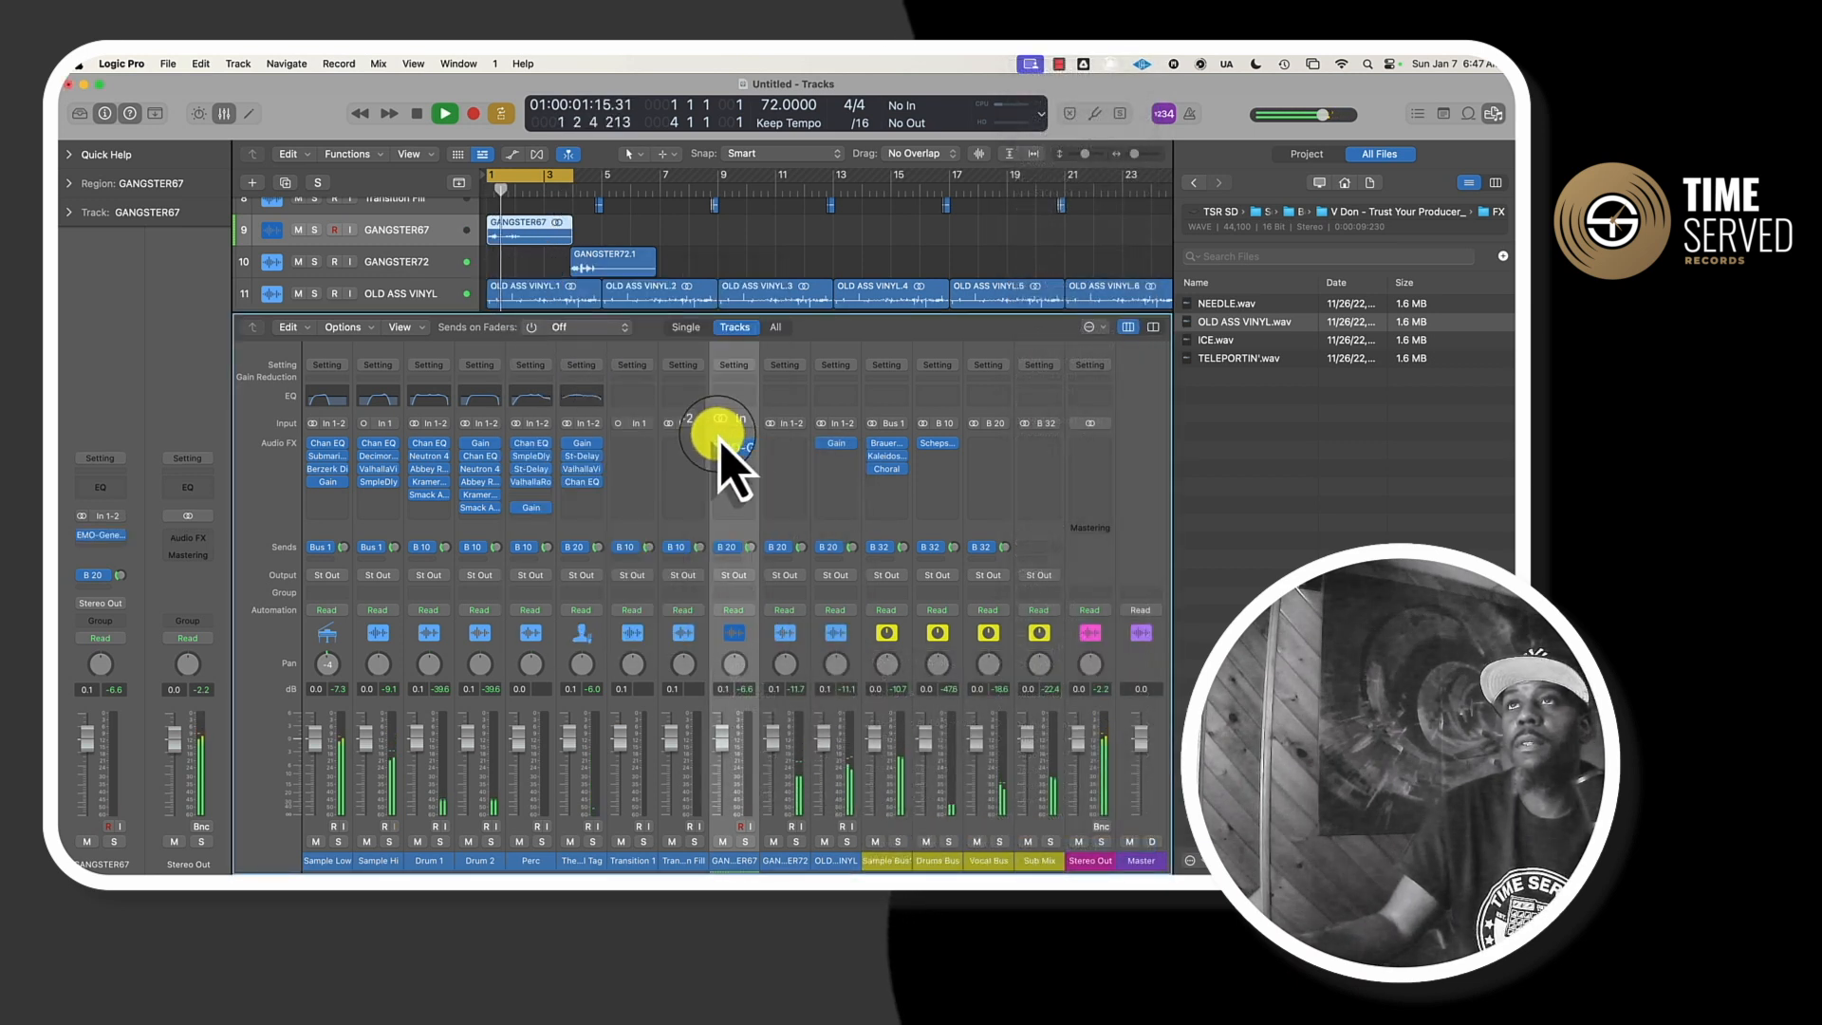
{"action": "left_click", "coordinate": [750, 444]}
{"action": "left_click", "coordinate": [778, 468]}
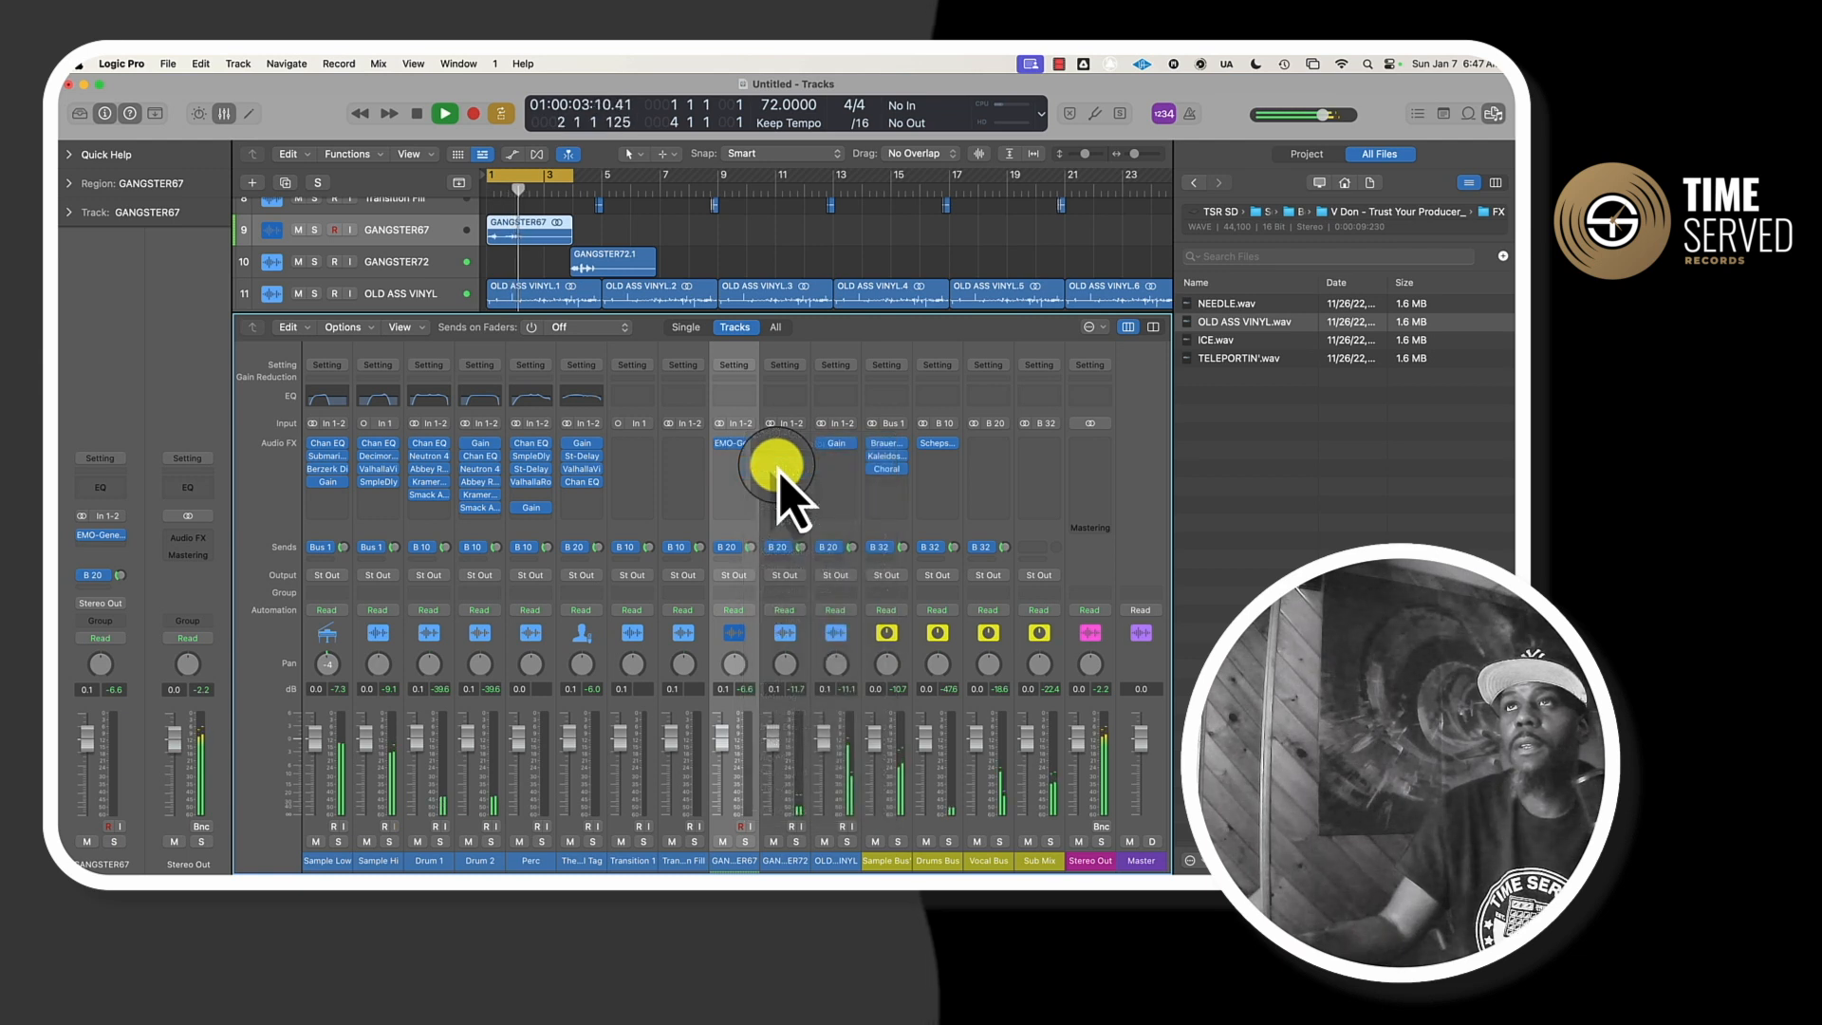
- Insert the stereo Scheps Omni Channel on the GANGSTER67 channel, load its Vocal 1 preset during playback and close the plug-in
{"action": "key", "text": "space"}
{"action": "left_click", "coordinate": [749, 446]}
{"action": "mouse_move", "coordinate": [765, 520]}
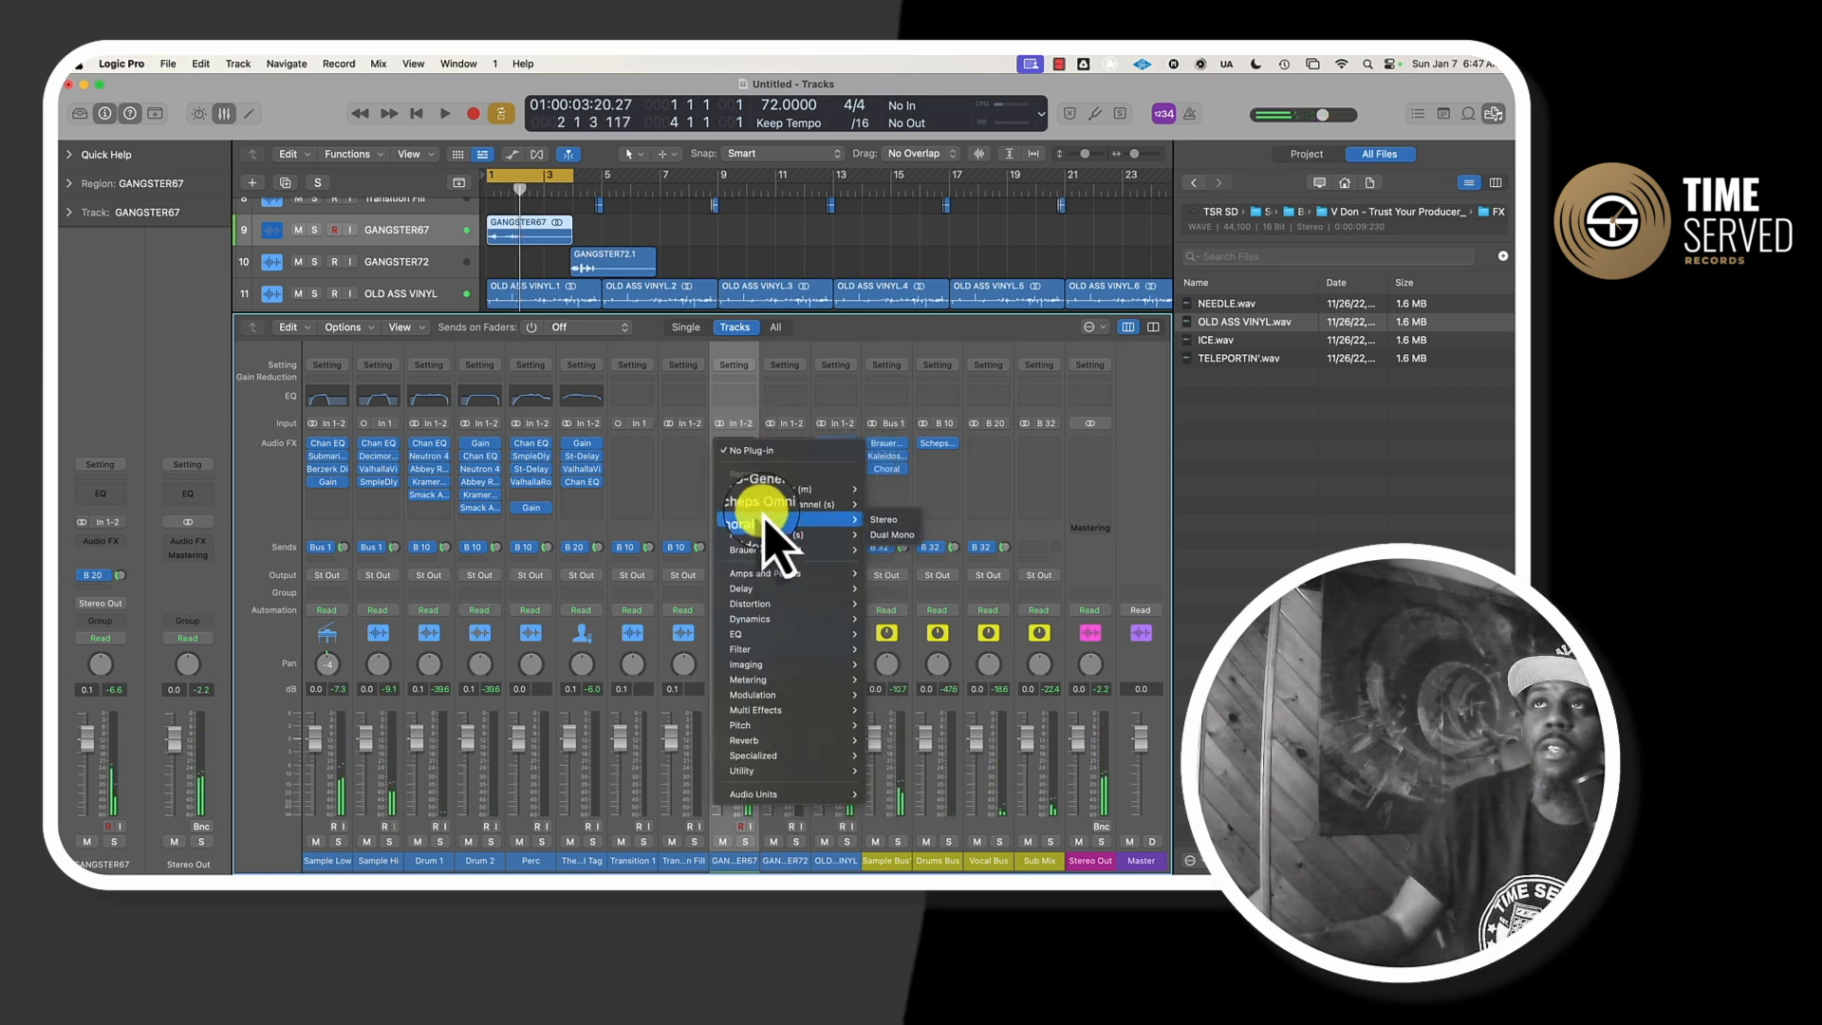
{"action": "left_click", "coordinate": [878, 522]}
{"action": "key", "text": "space"}
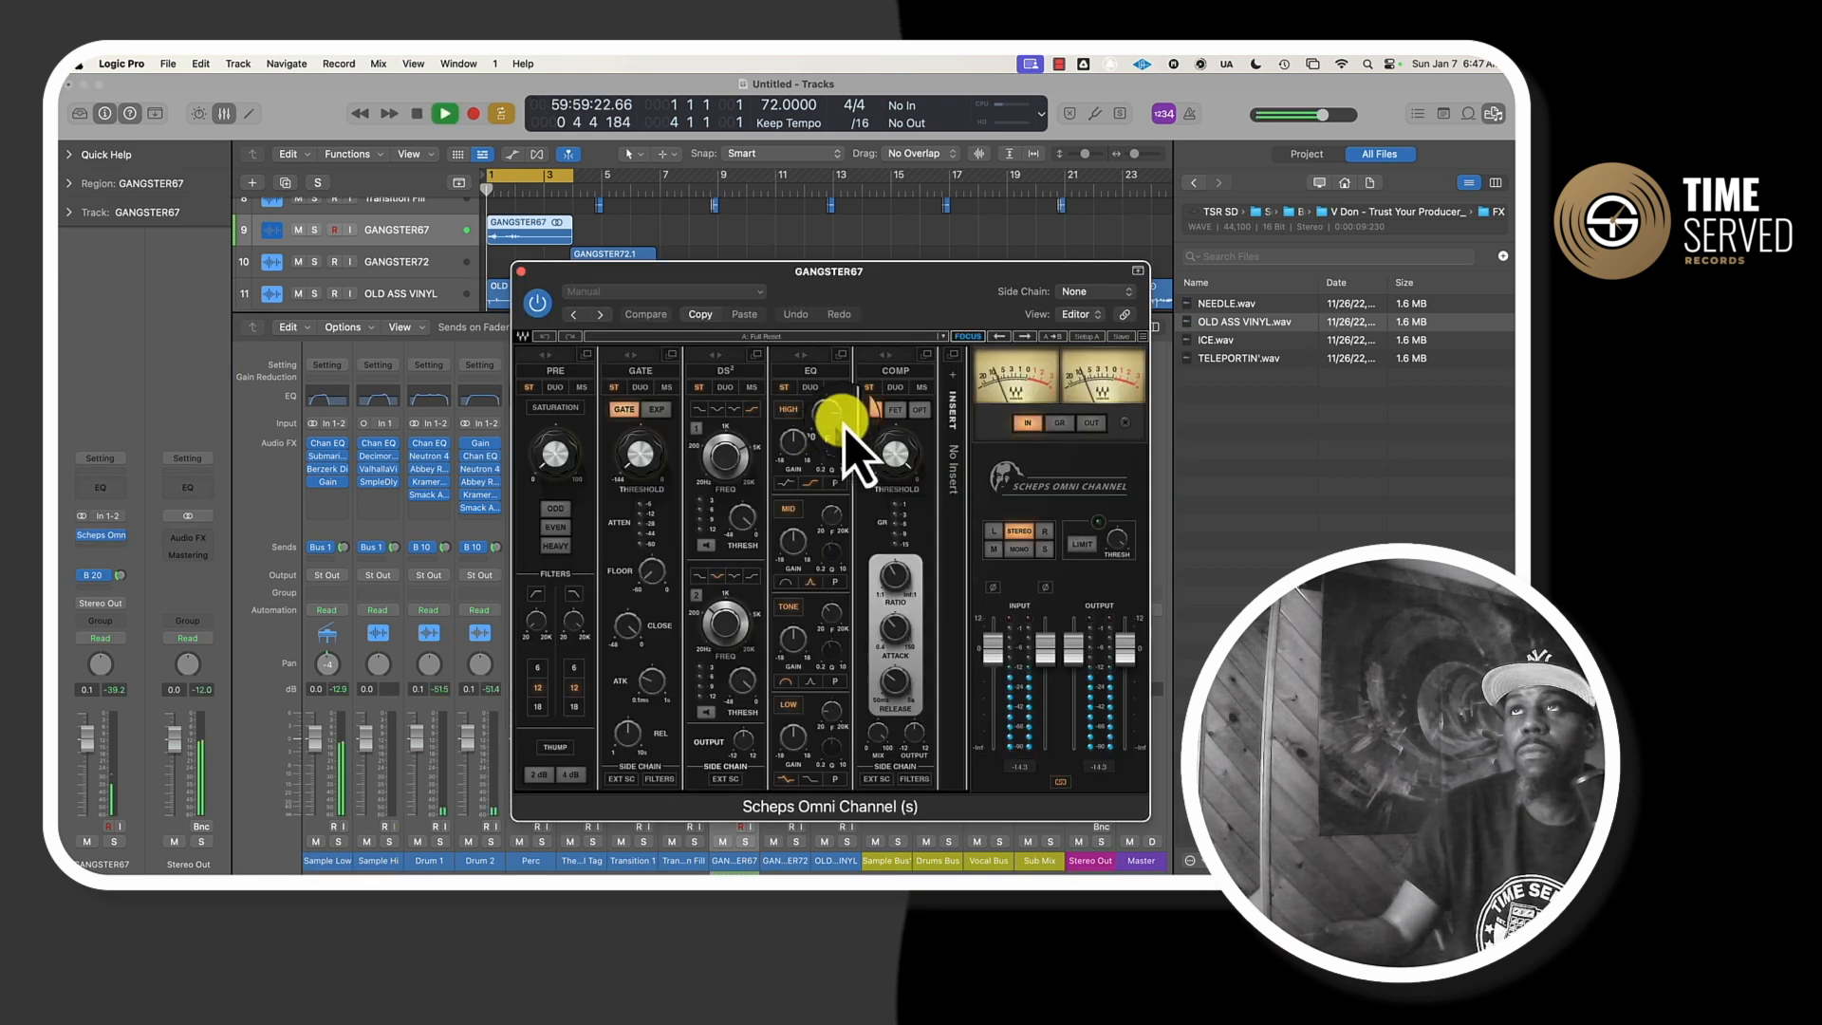
{"action": "left_click", "coordinate": [1025, 338]}
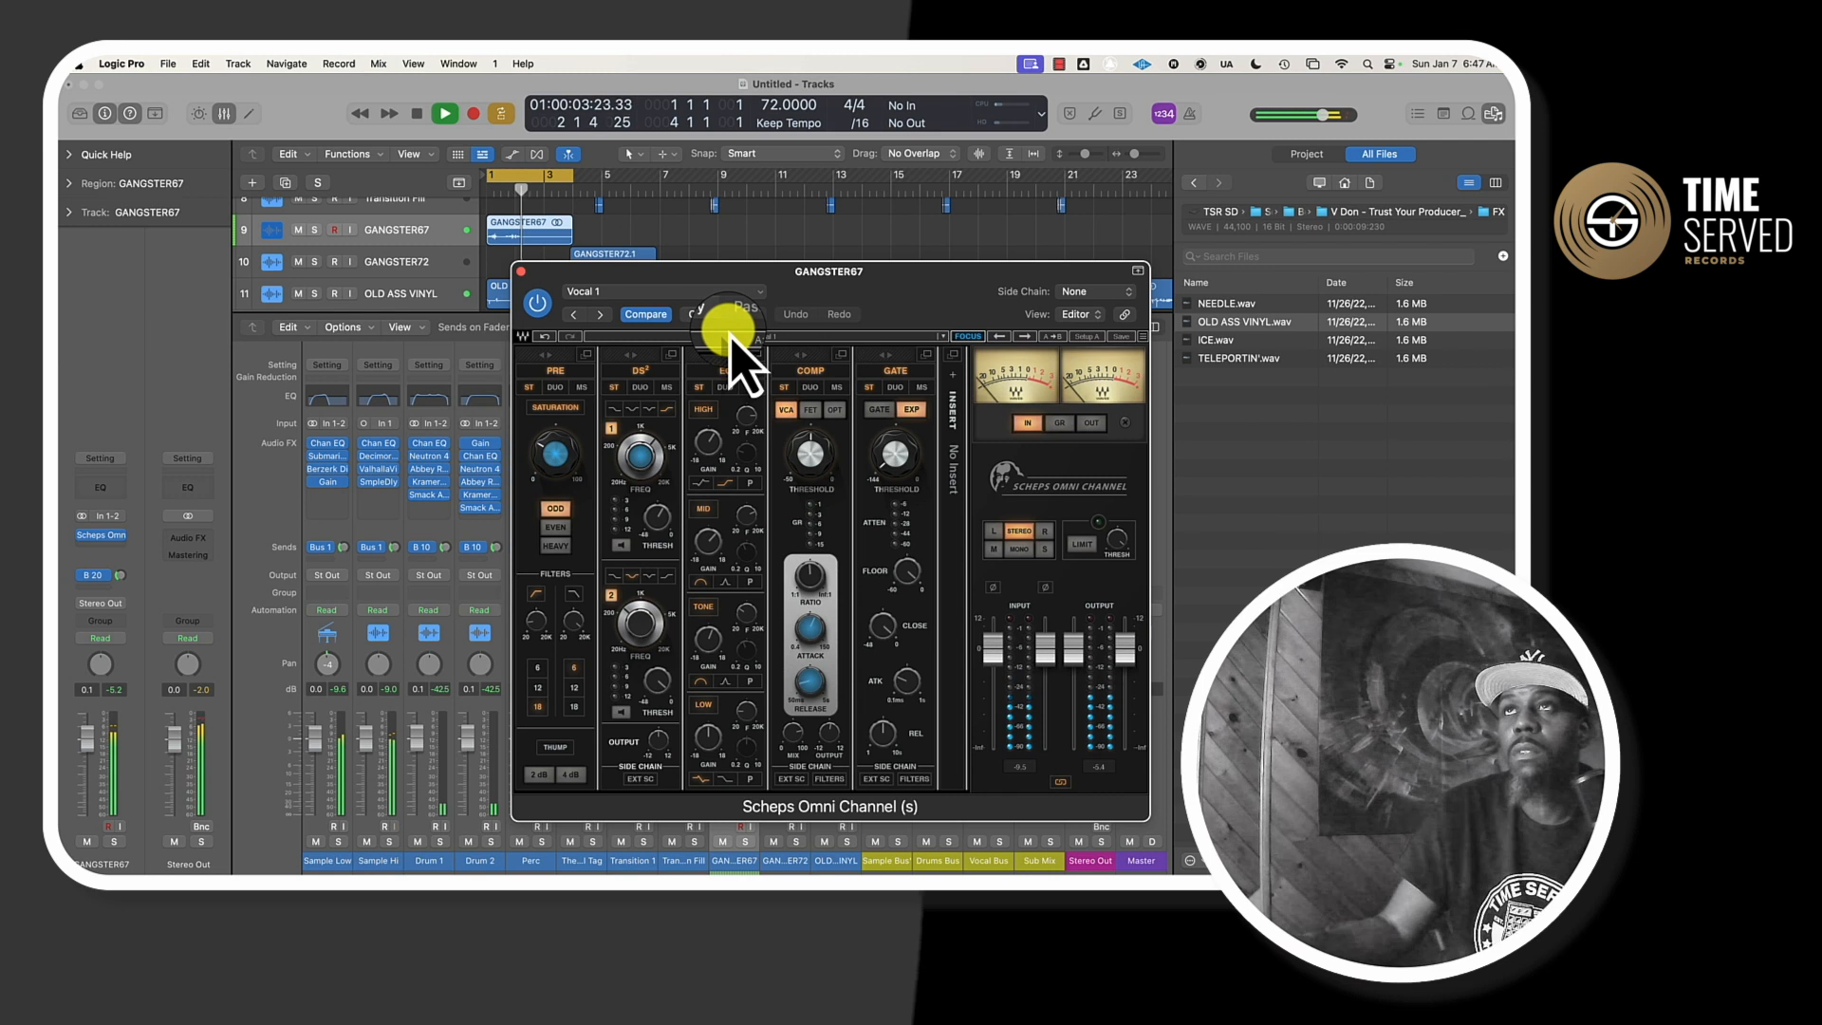
{"action": "left_click", "coordinate": [520, 273]}
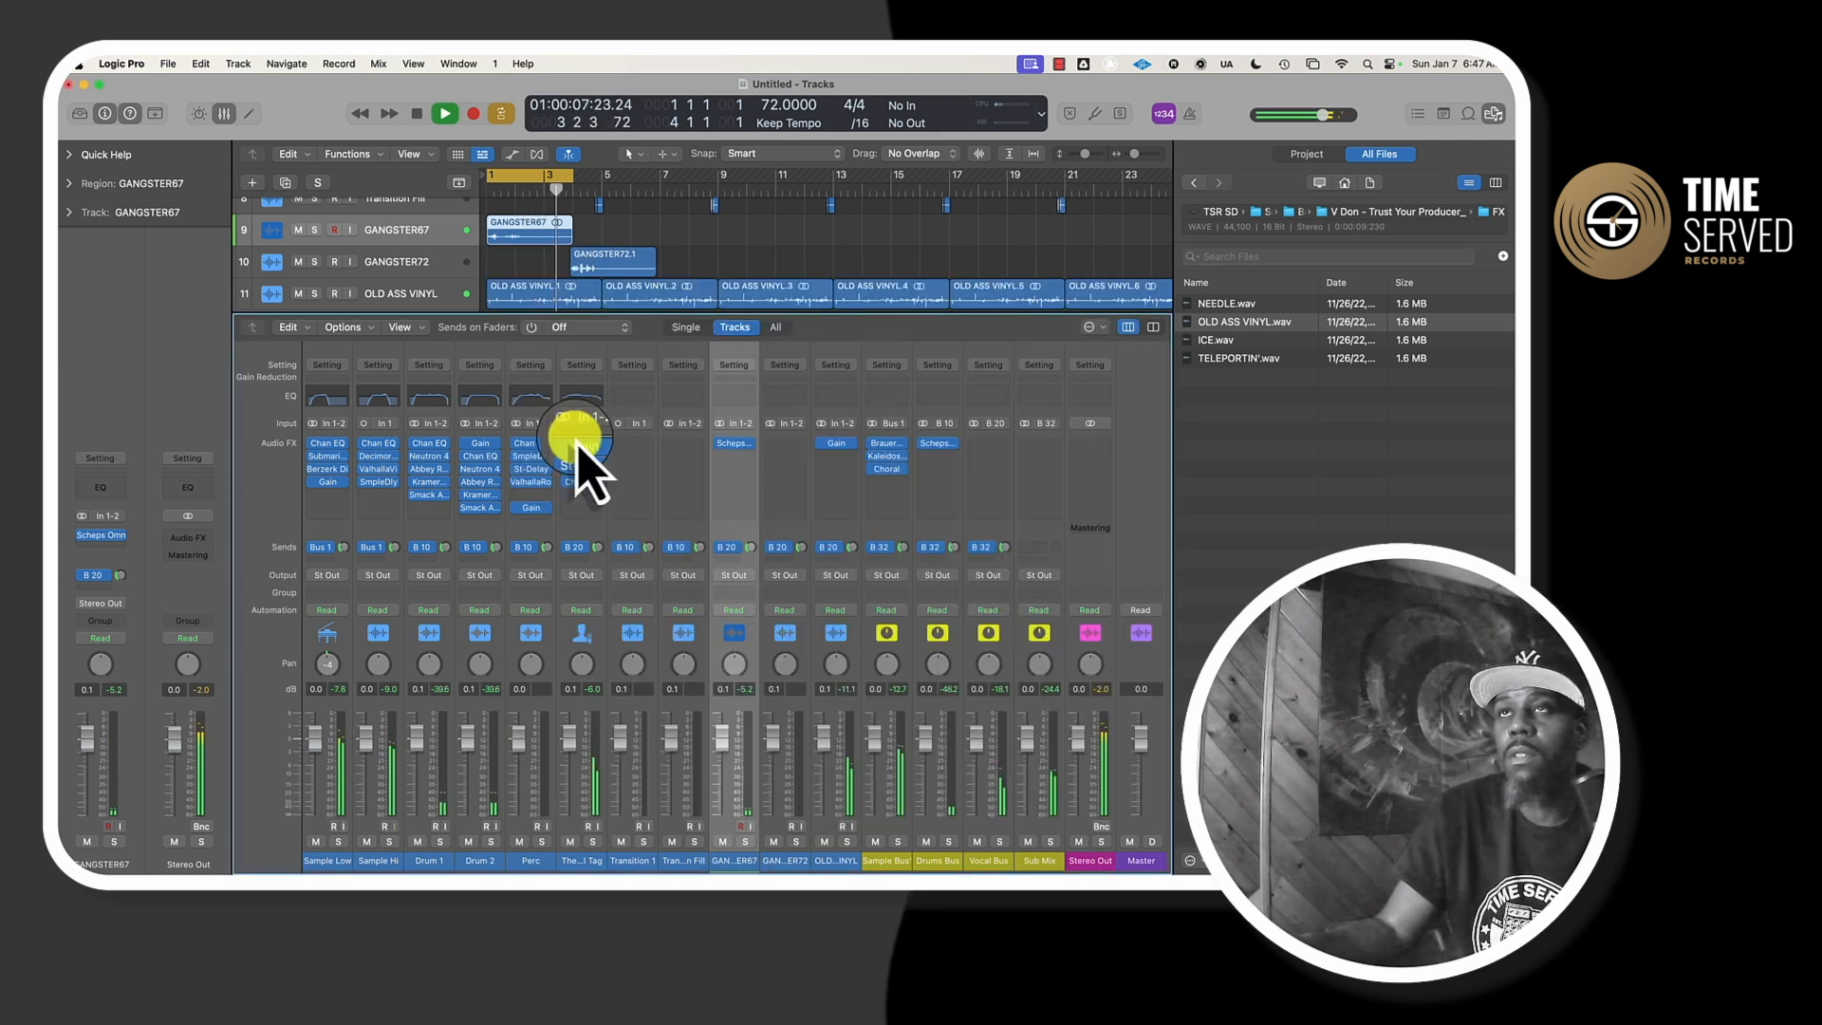
- Add Channel EQ to the GANGSTER67 channel with a high cut at about 6350 Hz and a 1.9 dB dip at 1000 Hz, Q 1.90
{"action": "left_click", "coordinate": [733, 396]}
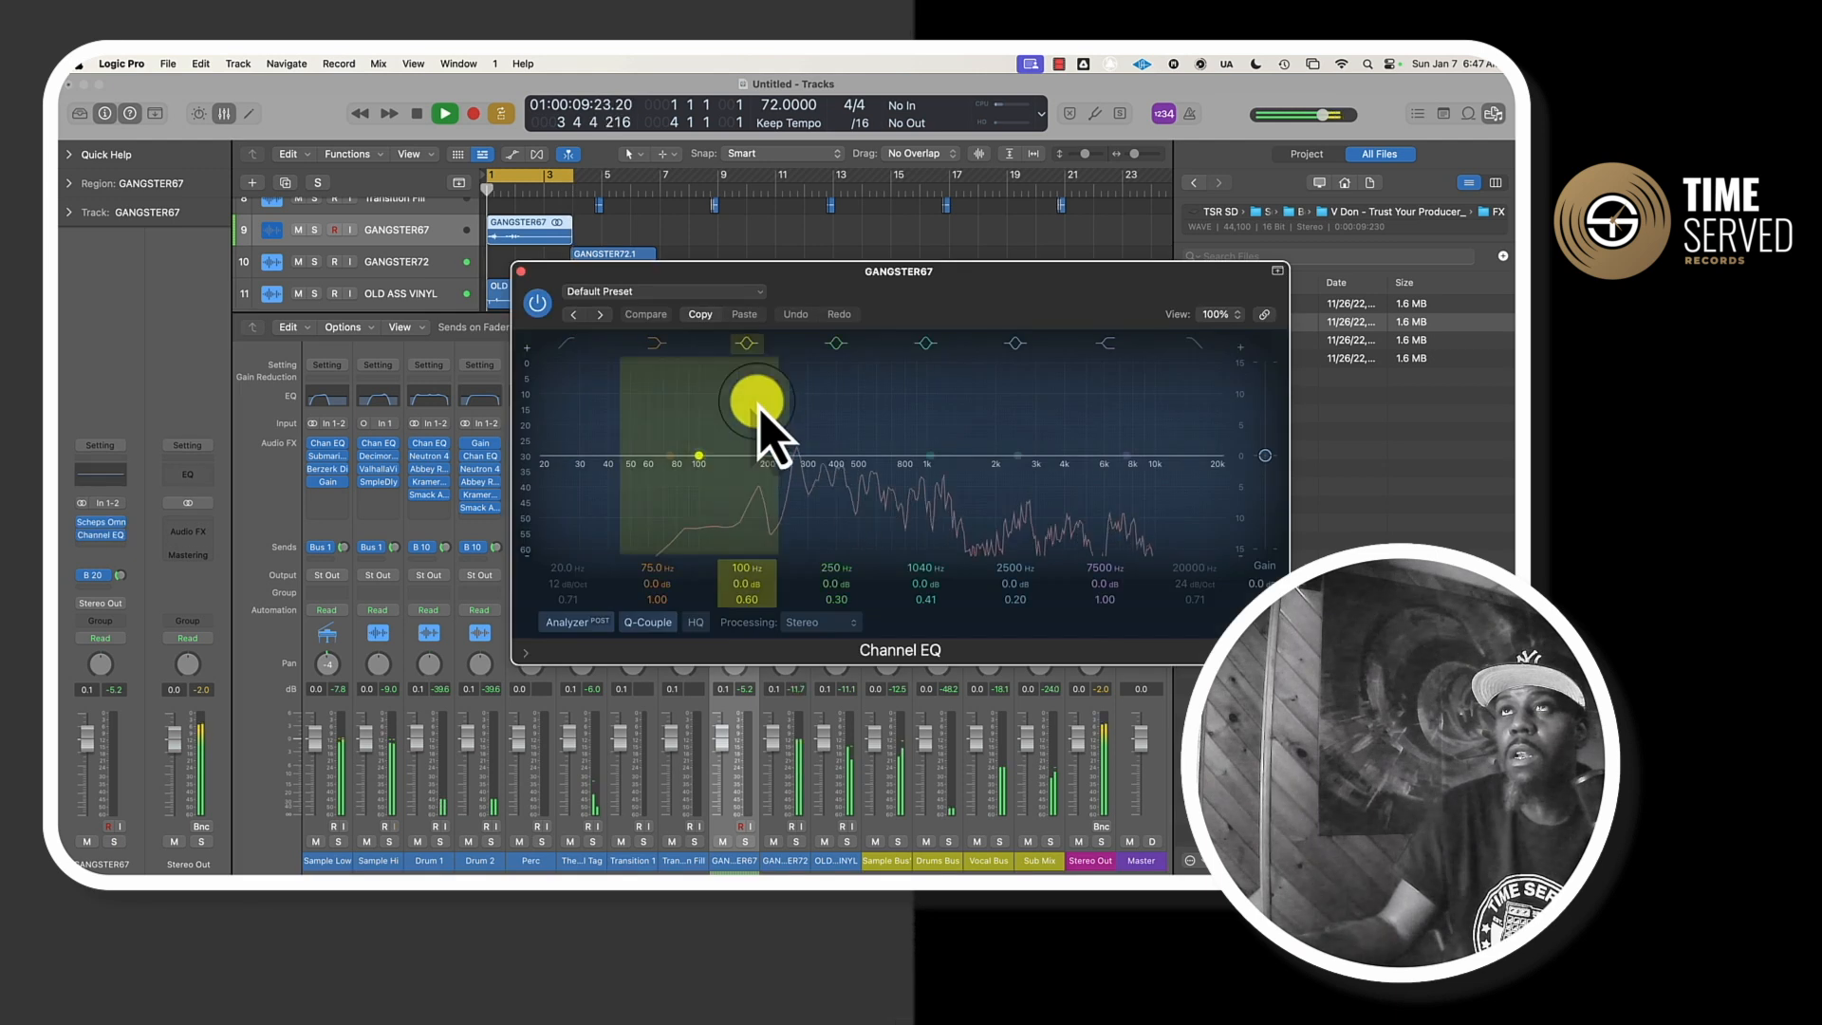
{"action": "left_click", "coordinate": [1193, 346]}
{"action": "left_click_drag", "start_coordinate": [1206, 470], "coordinate": [1120, 511]}
{"action": "left_click_drag", "start_coordinate": [927, 456], "coordinate": [929, 472]}
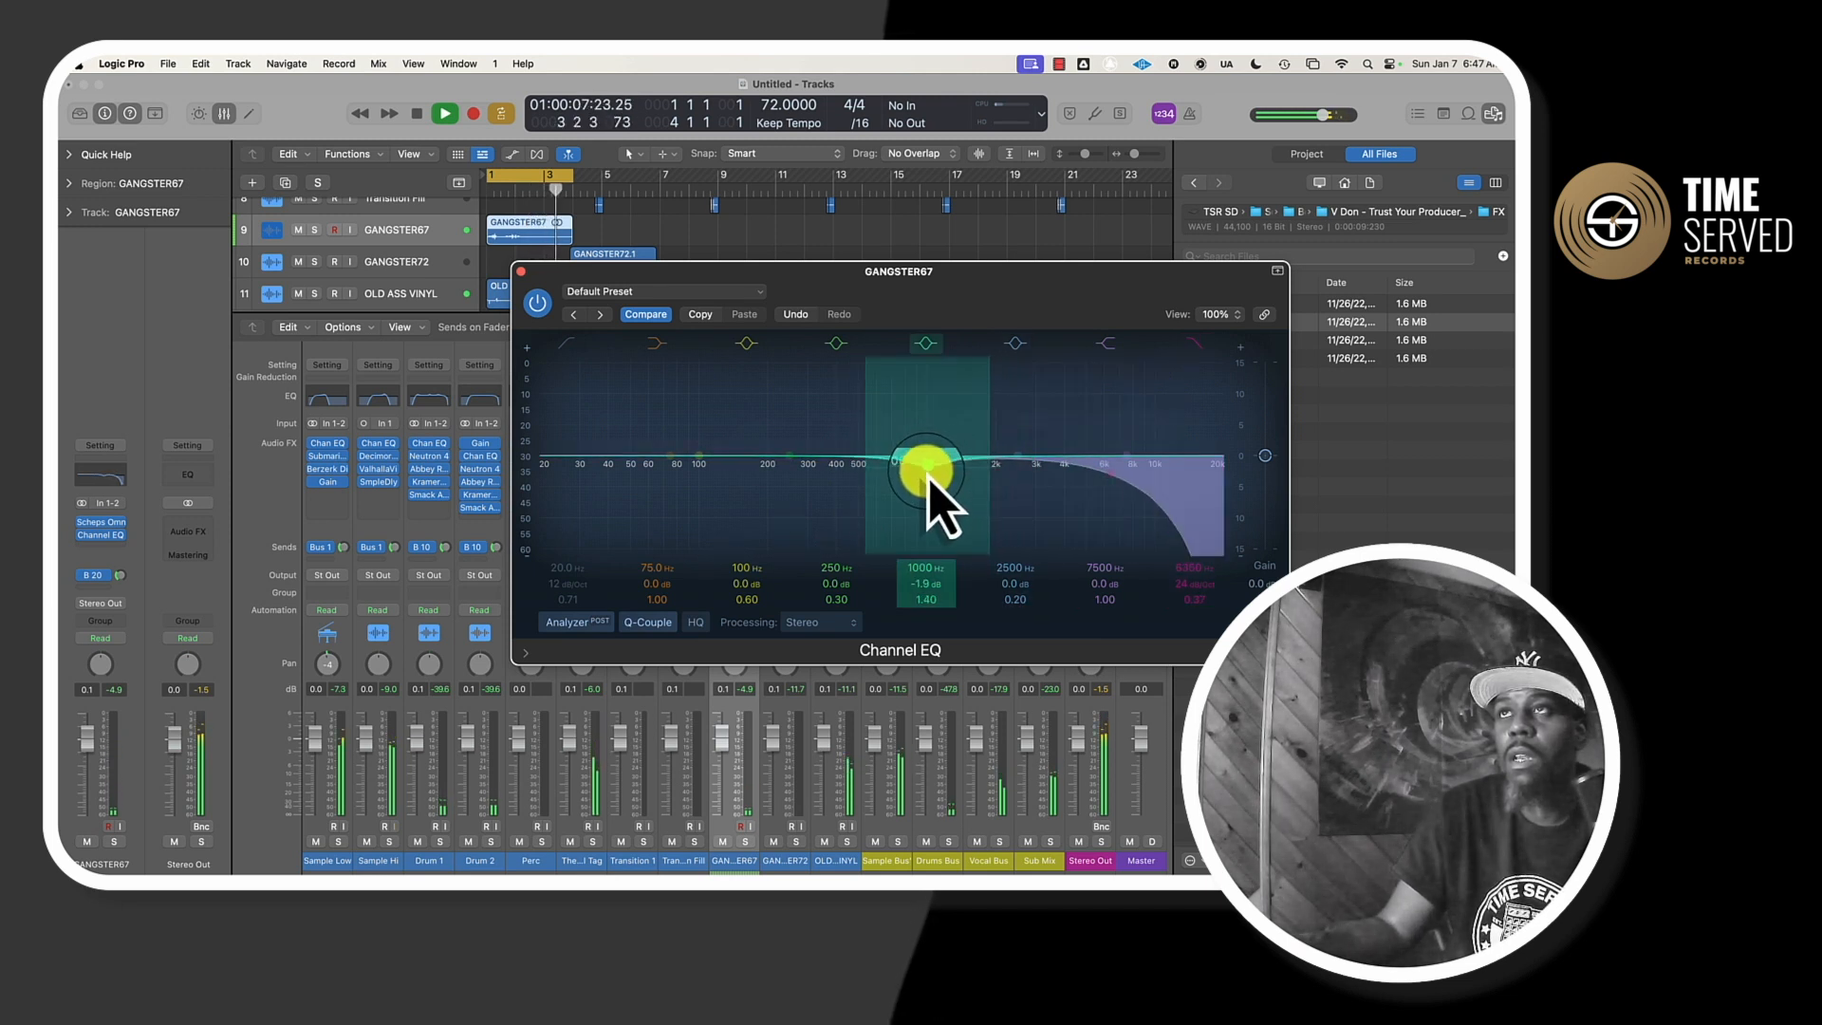
{"action": "scroll", "coordinate": [926, 472], "scroll_direction": "up", "scroll_amount": 3}
- Add a low cut near 60 Hz, dip 236 Hz by 1.9 dB, lower the EQ's output gain to about -1.4 dB and close it
{"action": "left_click_drag", "start_coordinate": [567, 438], "coordinate": [608, 463]}
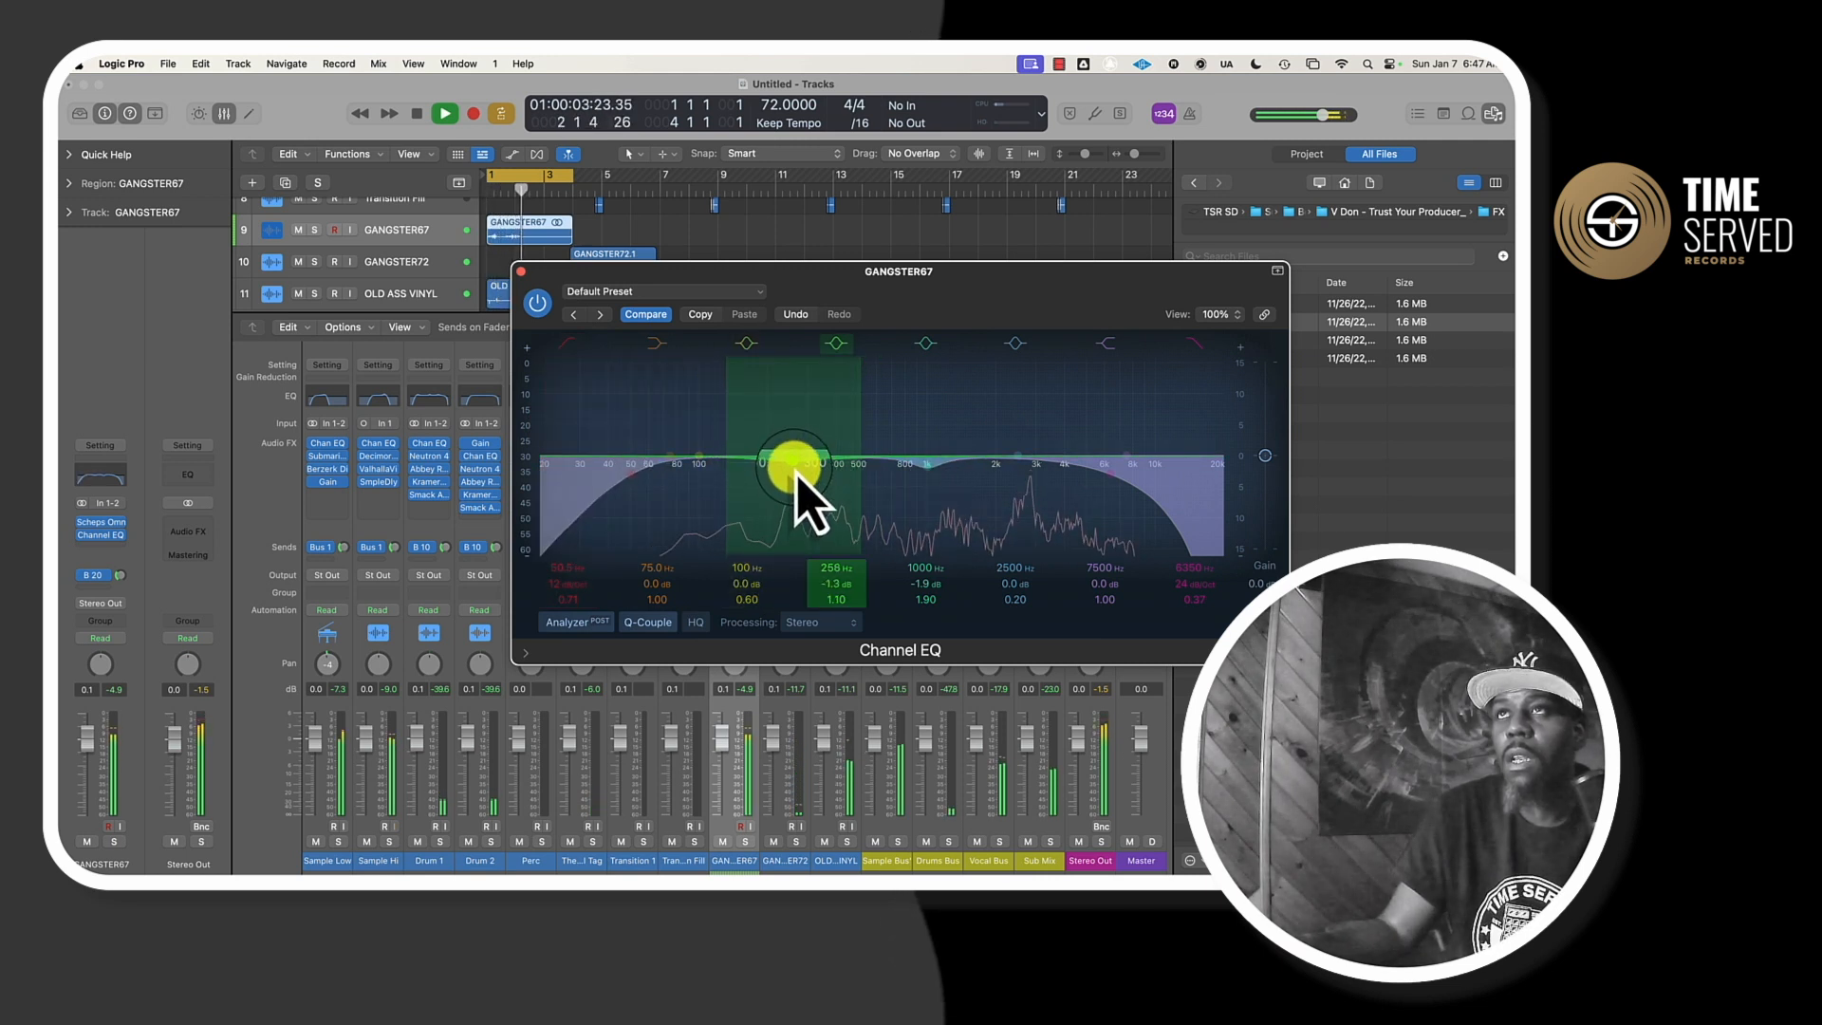
{"action": "left_click_drag", "start_coordinate": [786, 472], "coordinate": [784, 473]}
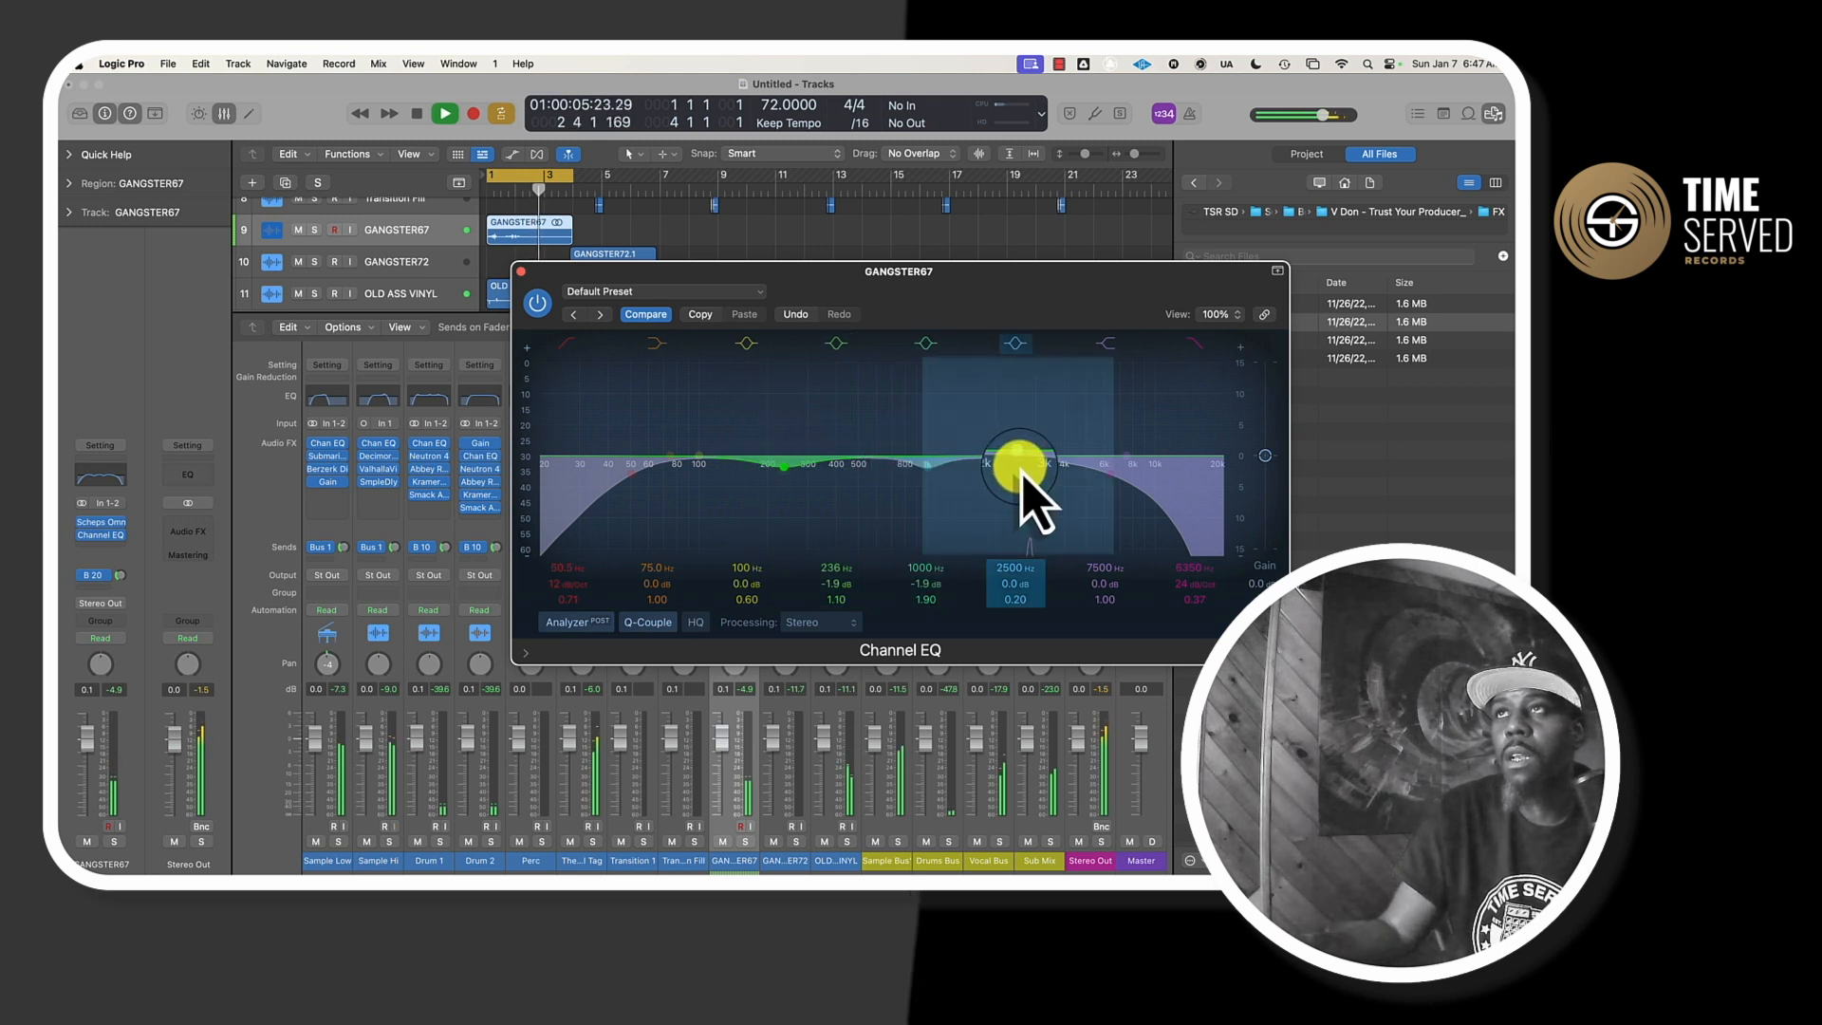
{"action": "left_click_drag", "start_coordinate": [1269, 460], "coordinate": [1269, 462]}
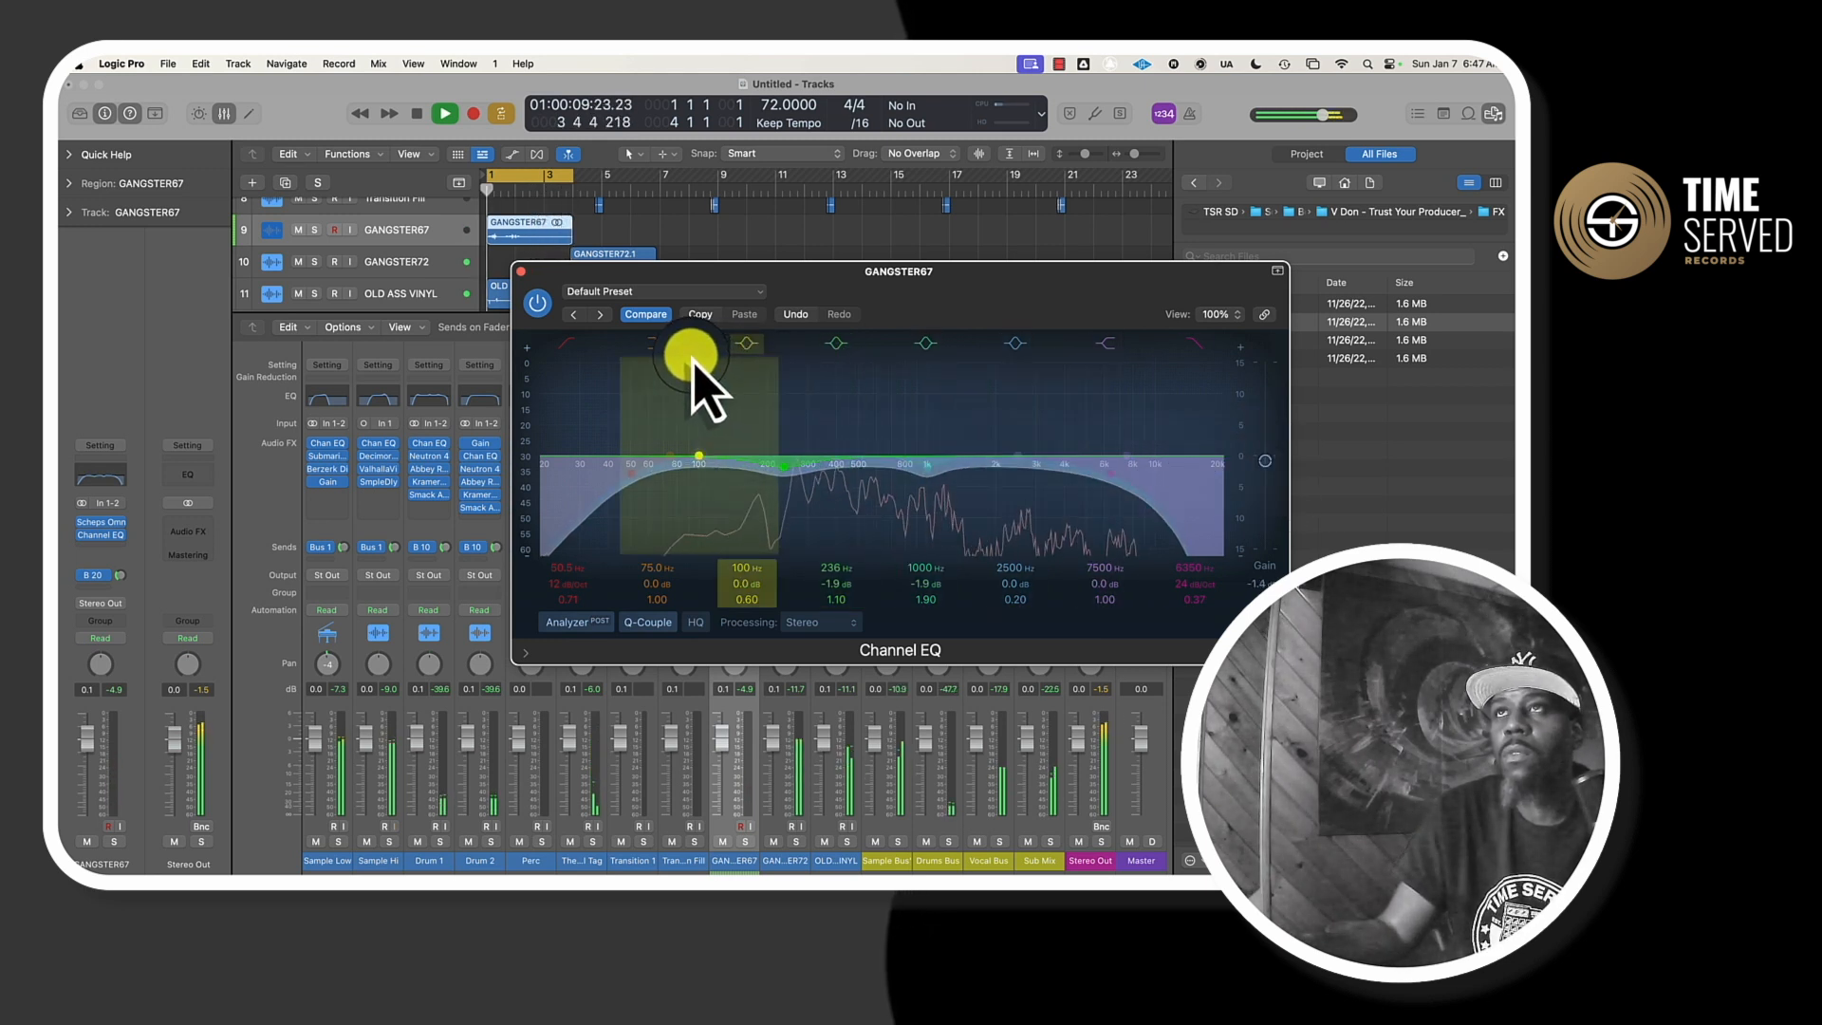
{"action": "left_click", "coordinate": [520, 274]}
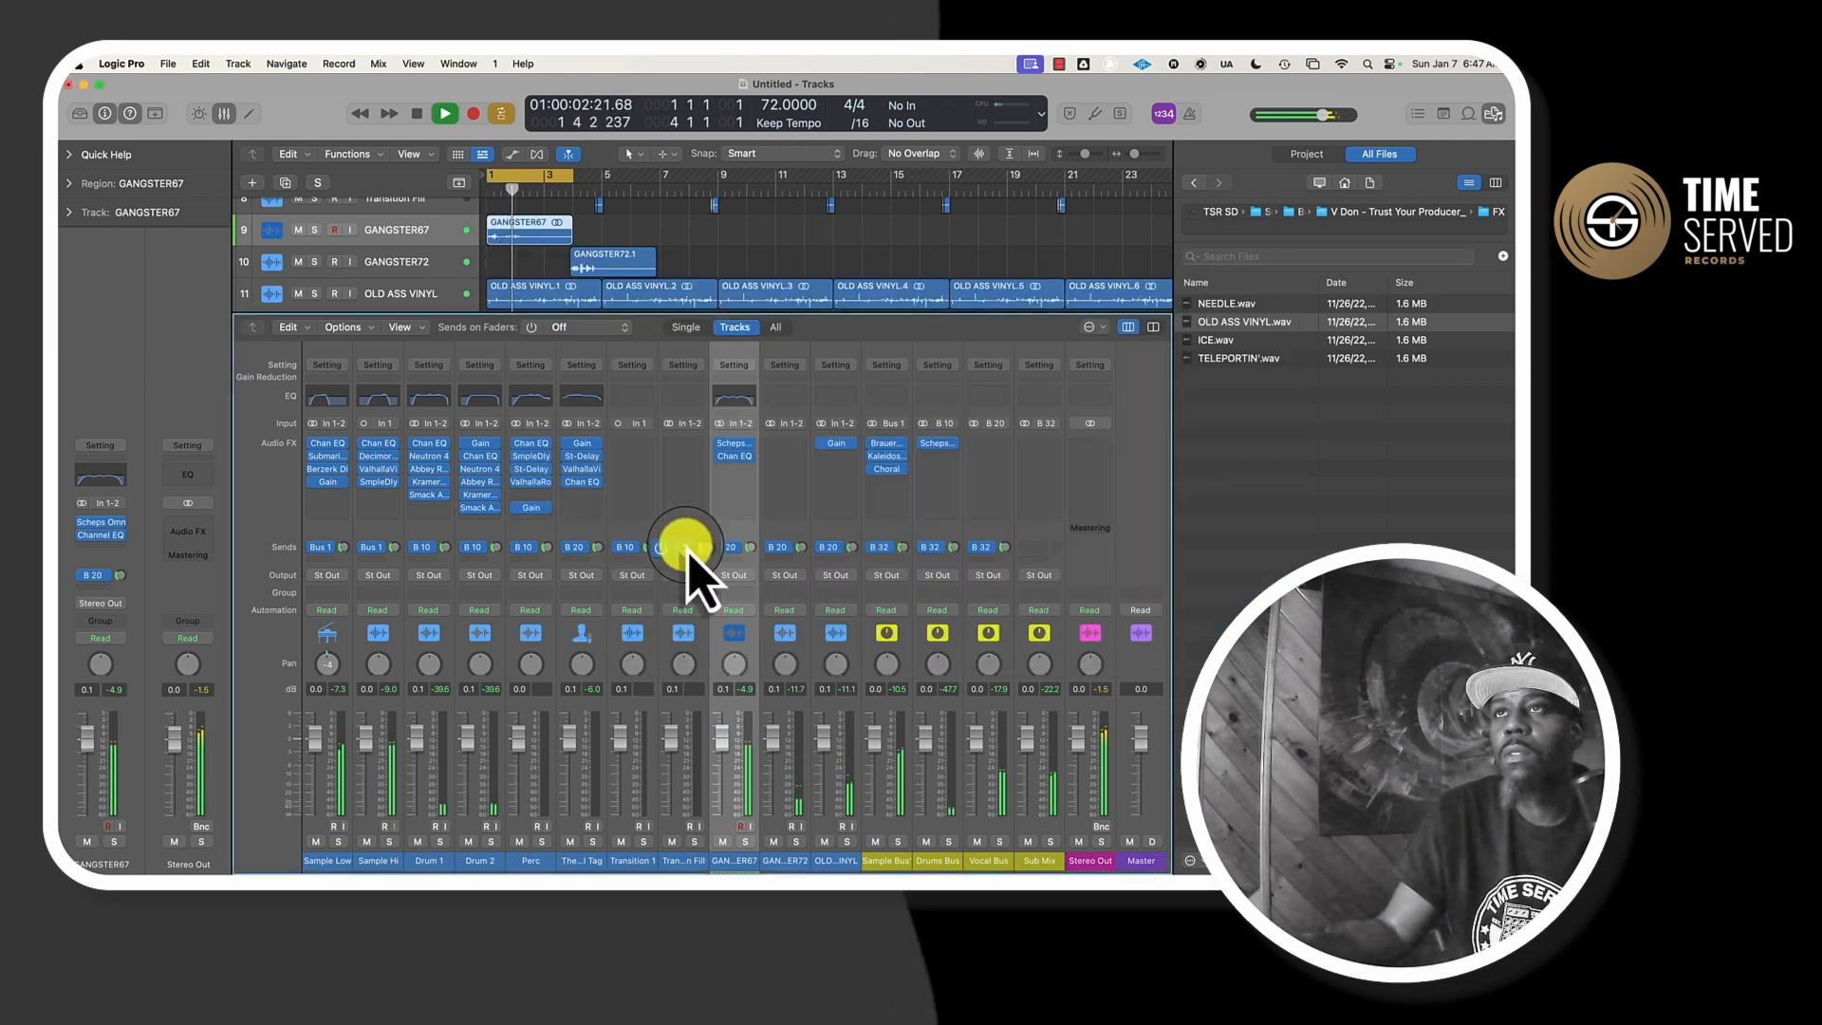
- Insert a Stereo Delay below the EQ on the GANGSTER67 channel and set its right output mix to 35%
{"action": "left_click", "coordinate": [746, 471]}
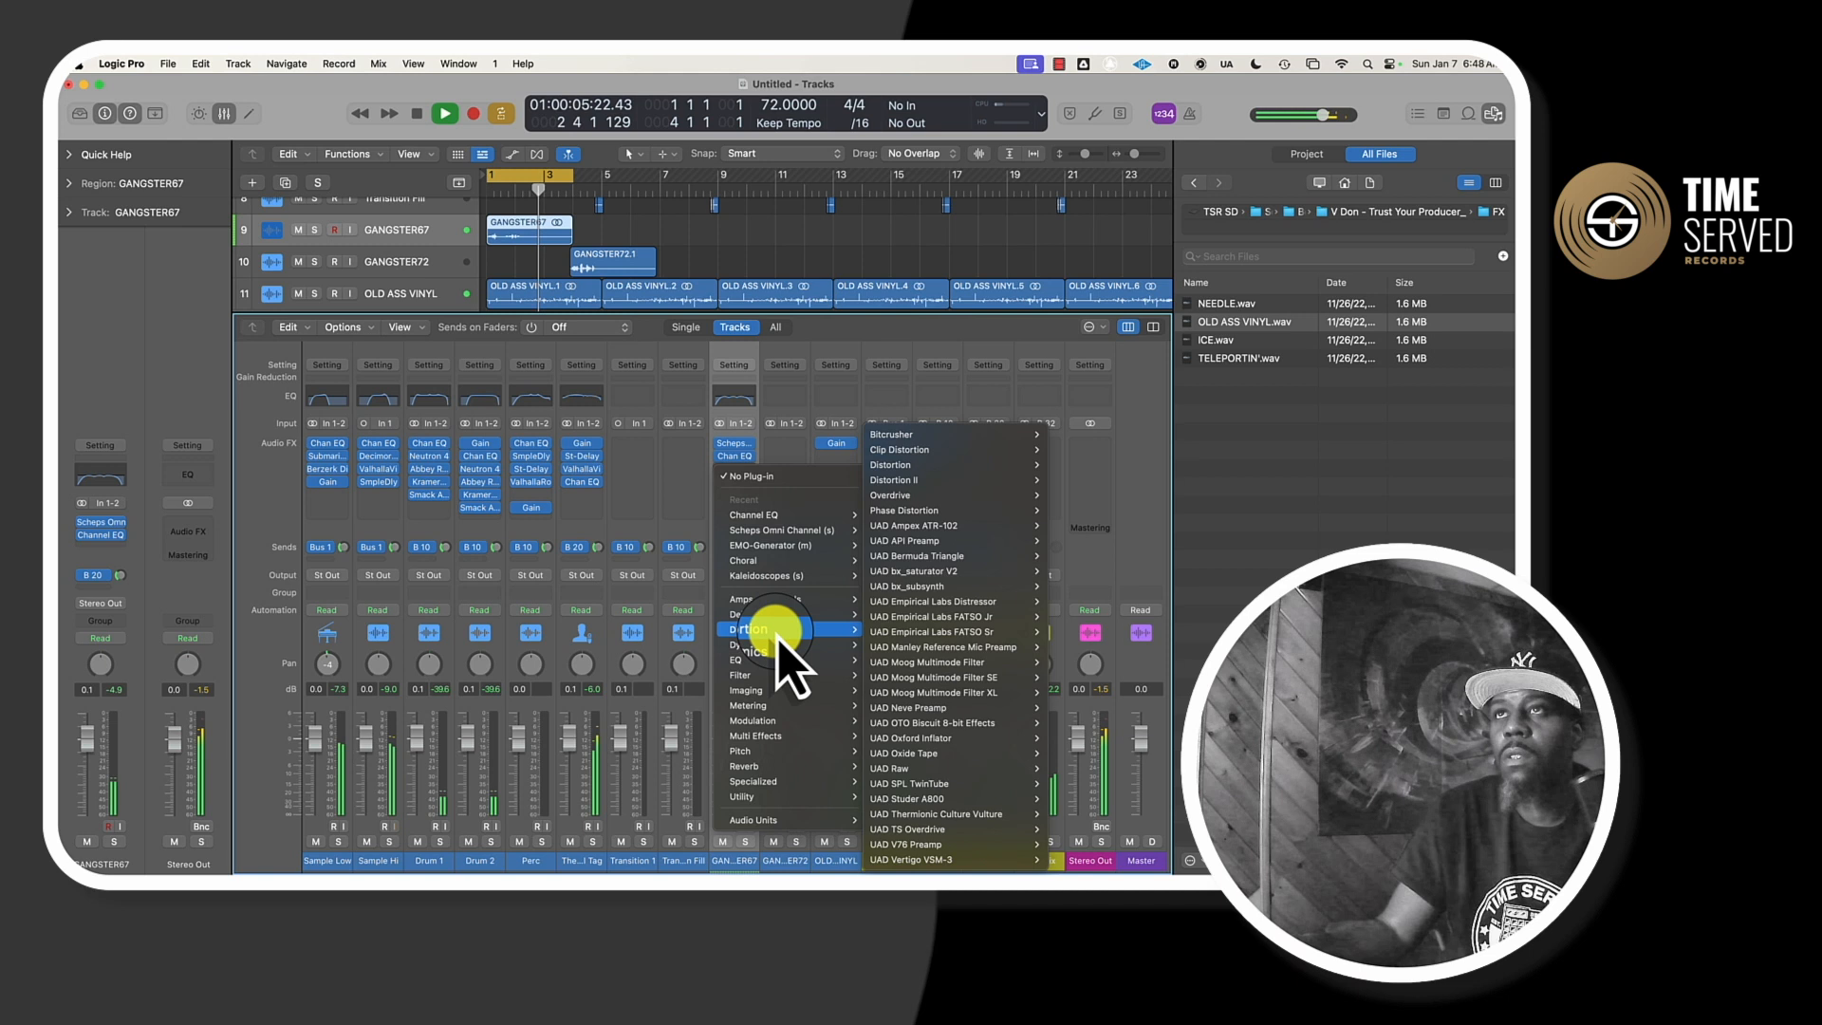
{"action": "mouse_move", "coordinate": [781, 617]}
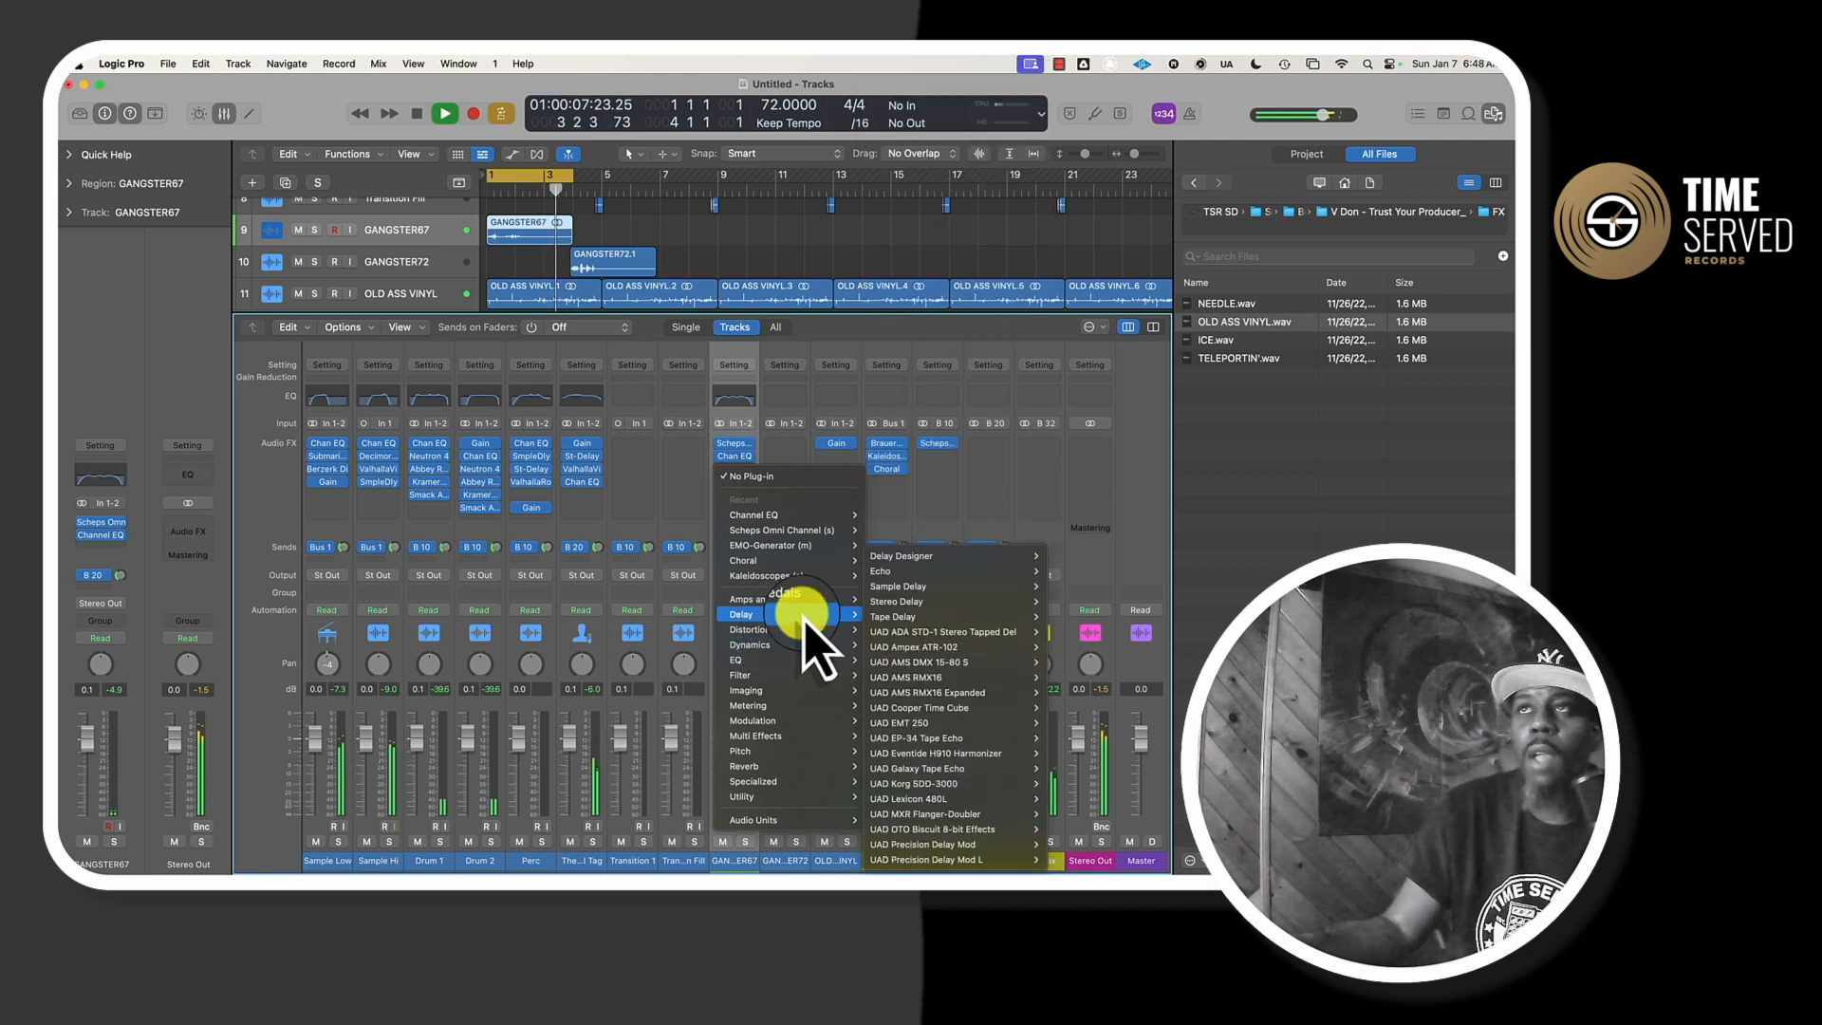
{"action": "mouse_move", "coordinate": [1006, 602]}
{"action": "left_click", "coordinate": [1075, 608]}
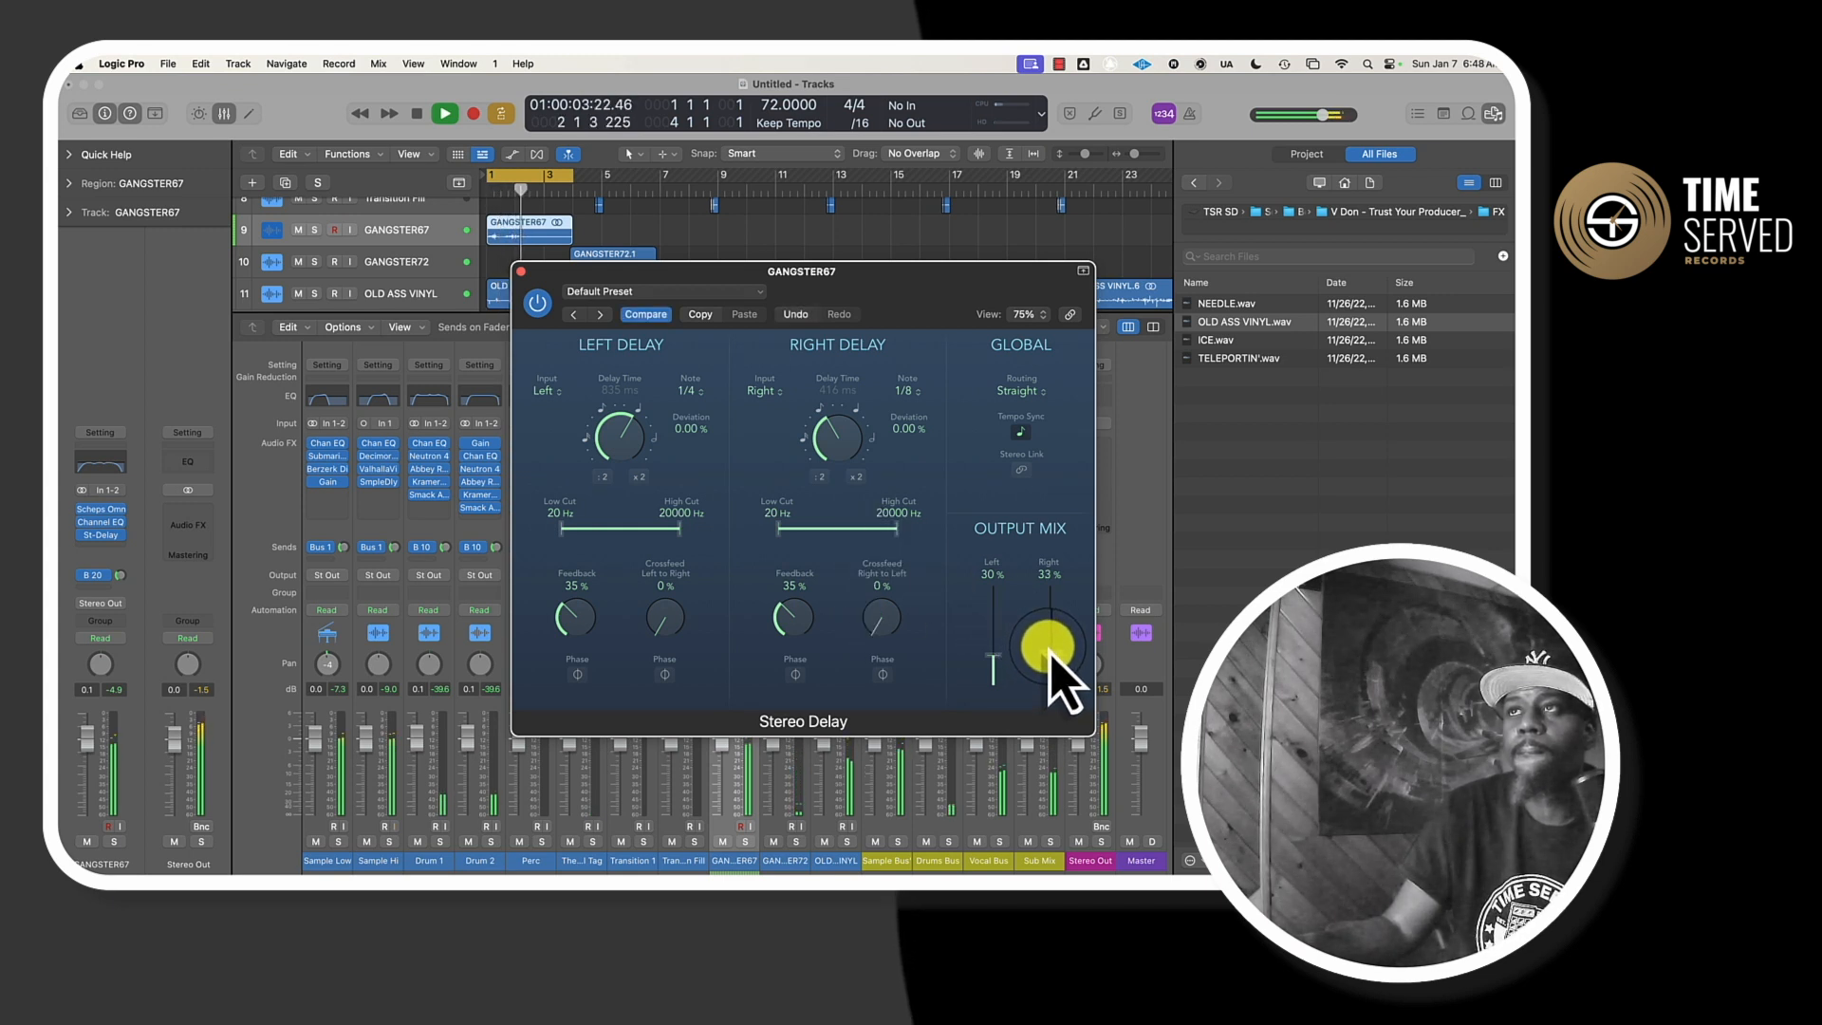
{"action": "left_click_drag", "start_coordinate": [1047, 647], "coordinate": [1047, 644]}
- Set the left/right delays to 120–4700 Hz and 110–5000 Hz, feedback 32% and 22%, output mix 59% and 28%, then close the plug-in
{"action": "left_click_drag", "start_coordinate": [778, 528], "coordinate": [872, 528]}
{"action": "left_click_drag", "start_coordinate": [586, 528], "coordinate": [655, 532]}
{"action": "left_click_drag", "start_coordinate": [789, 634], "coordinate": [792, 654]}
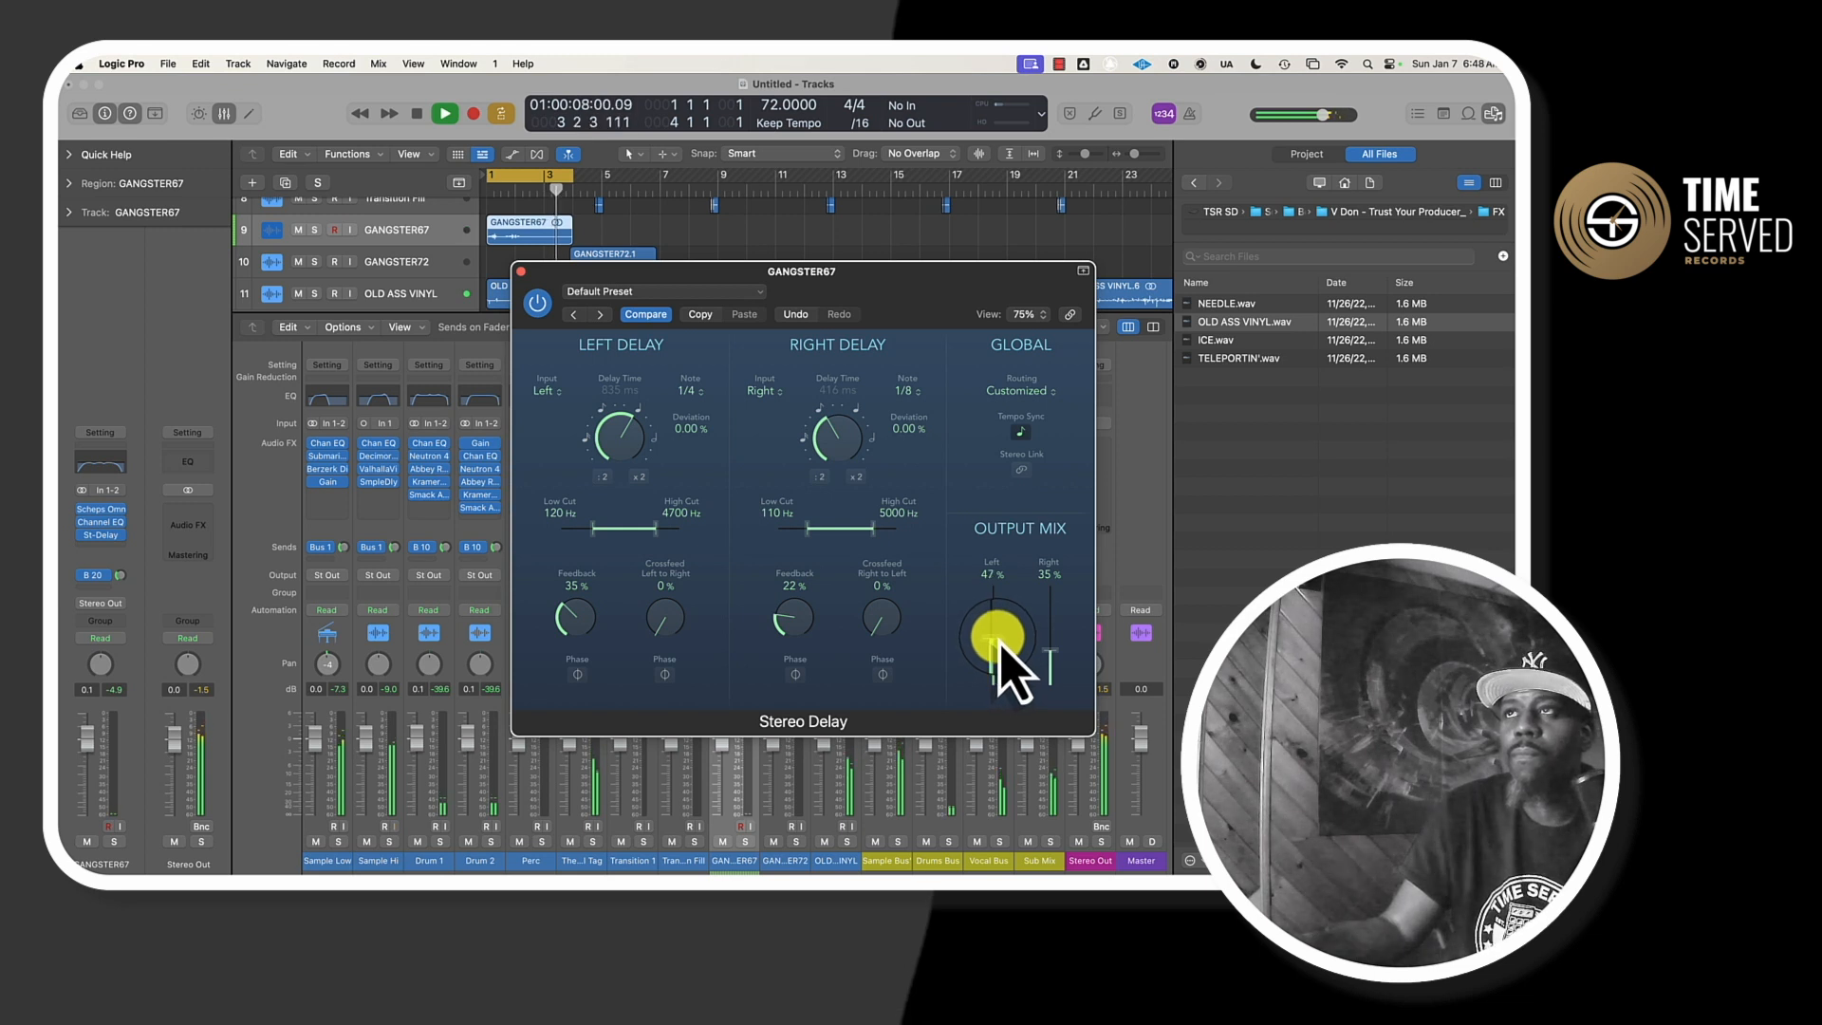
{"action": "left_click_drag", "start_coordinate": [1049, 656], "coordinate": [1048, 662]}
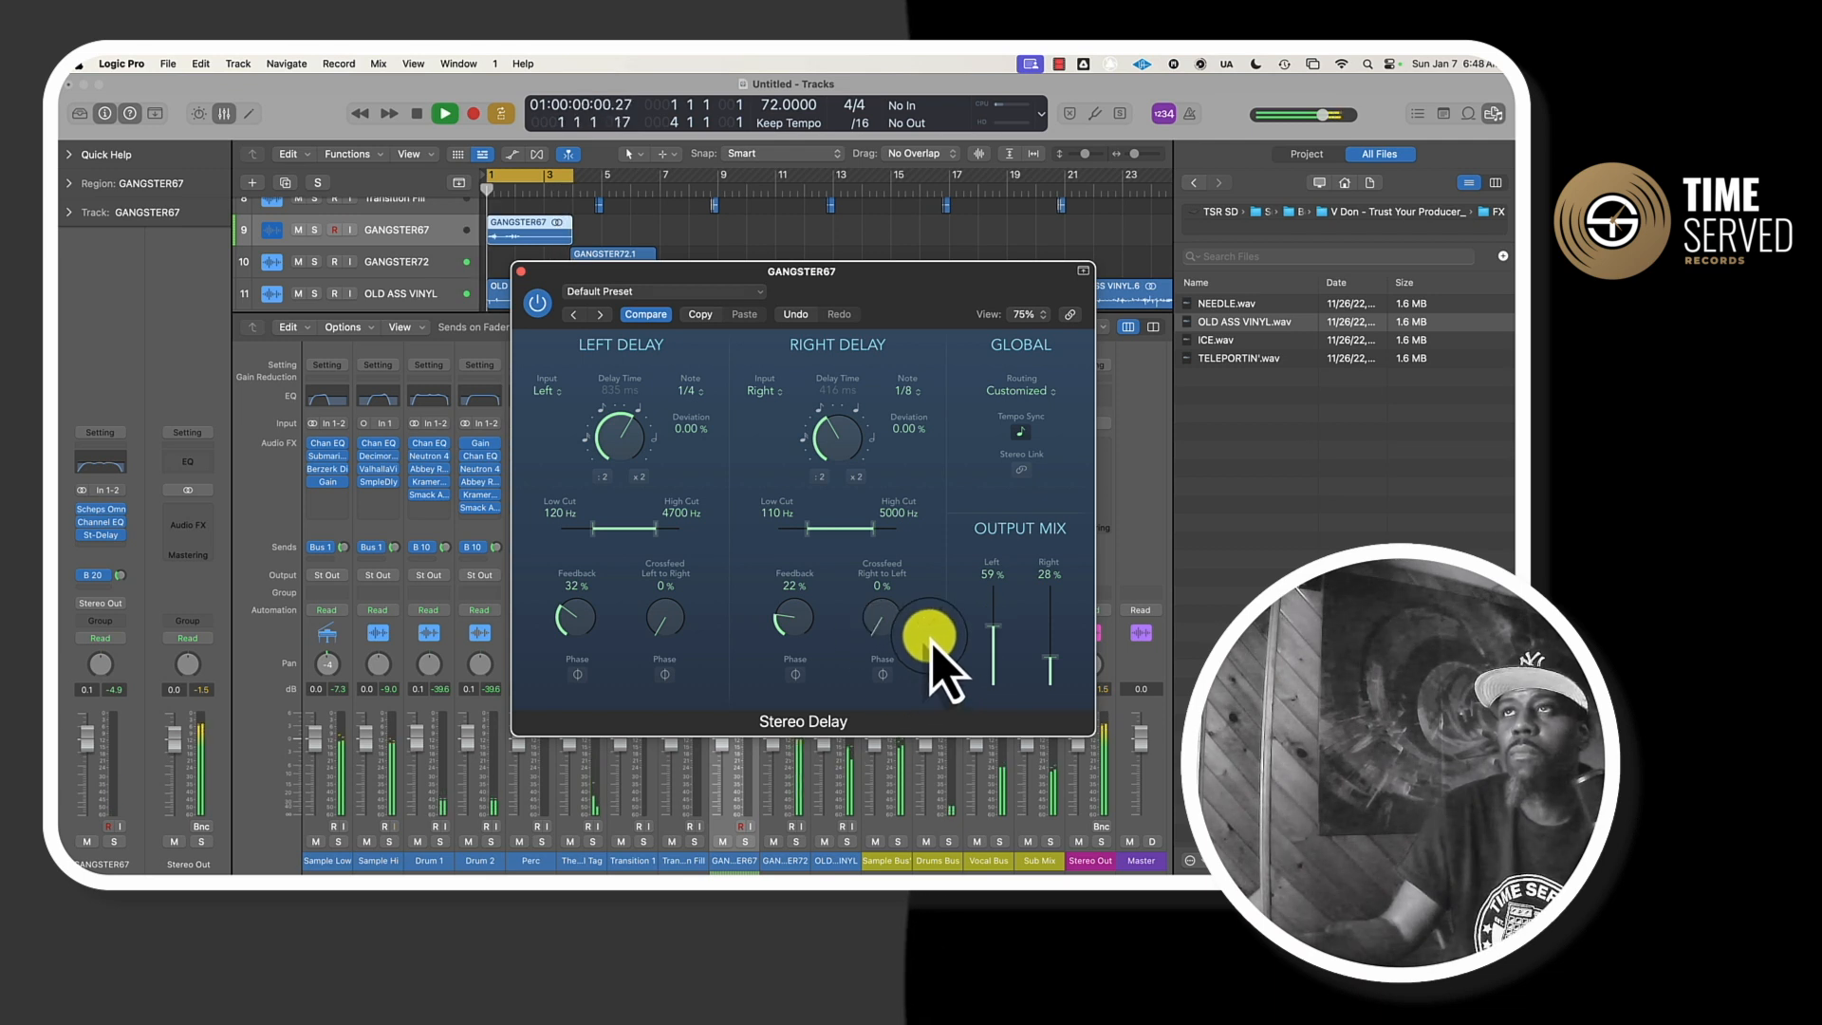
{"action": "left_click", "coordinate": [522, 273]}
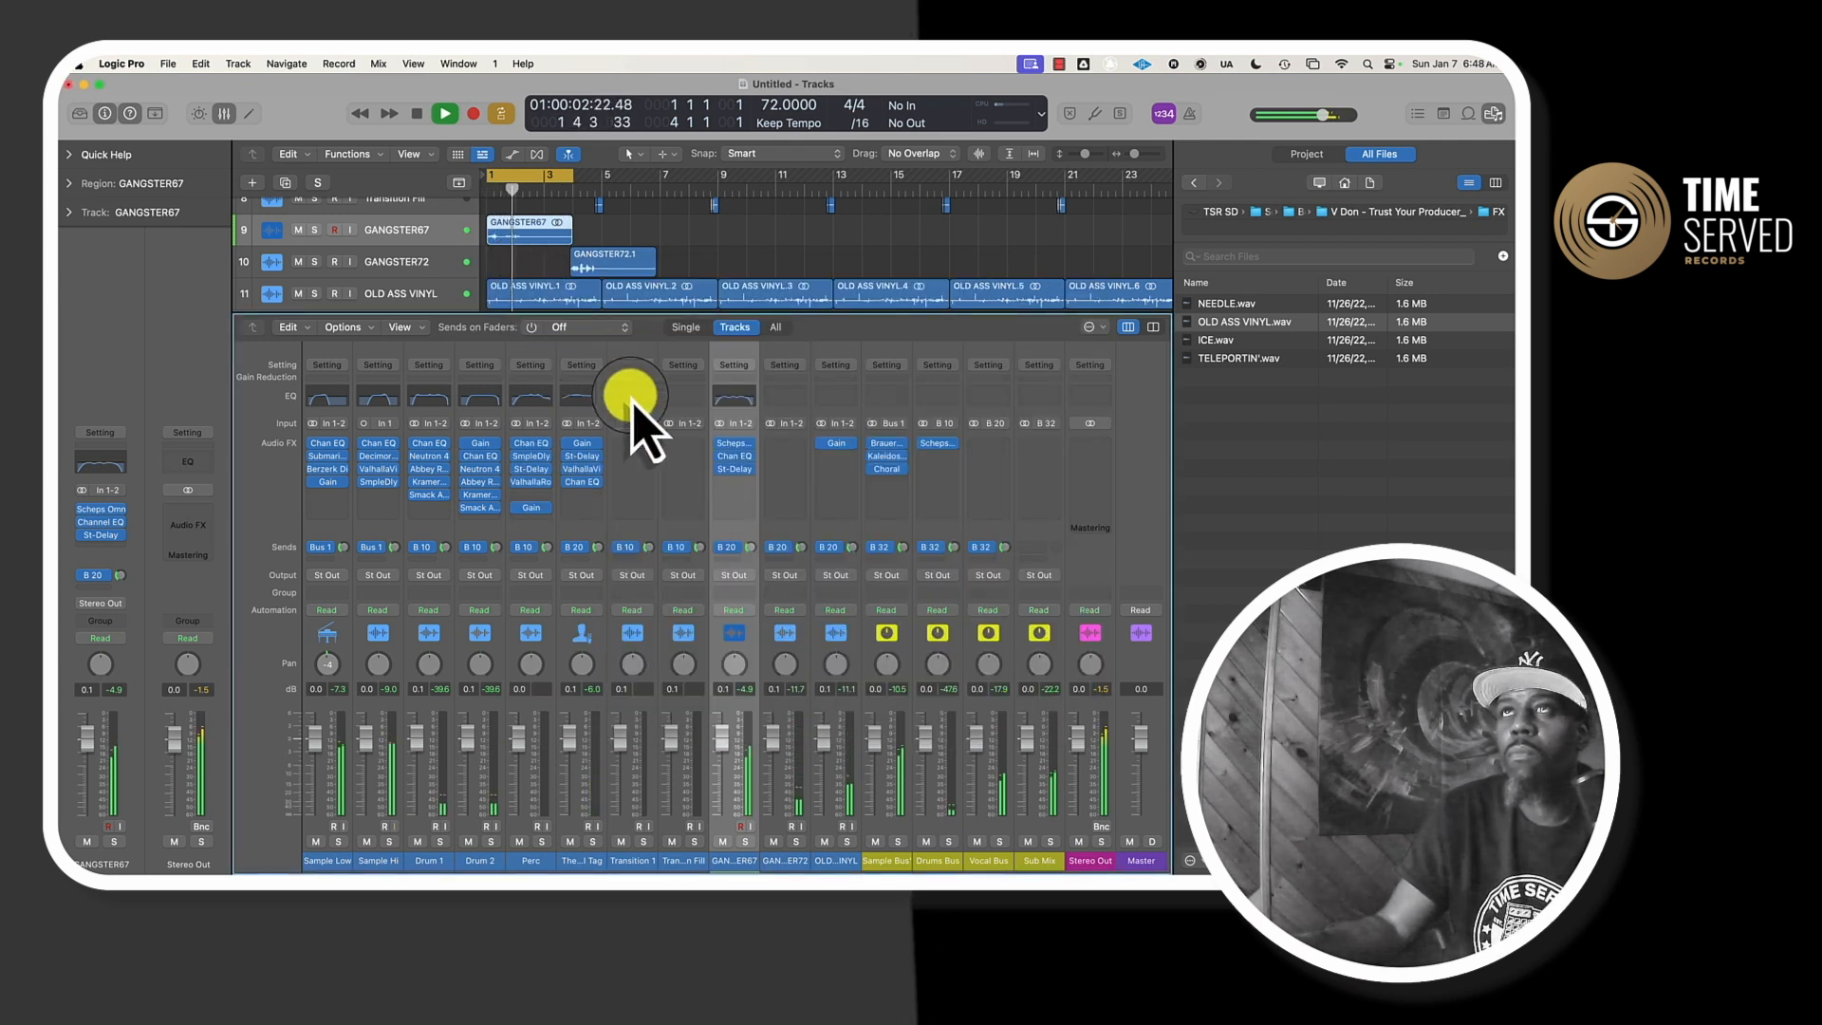
- Insert the ValhallaVintageVerb reverb below Stereo Delay on the GANGSTER67 channel
{"action": "left_click", "coordinate": [747, 470]}
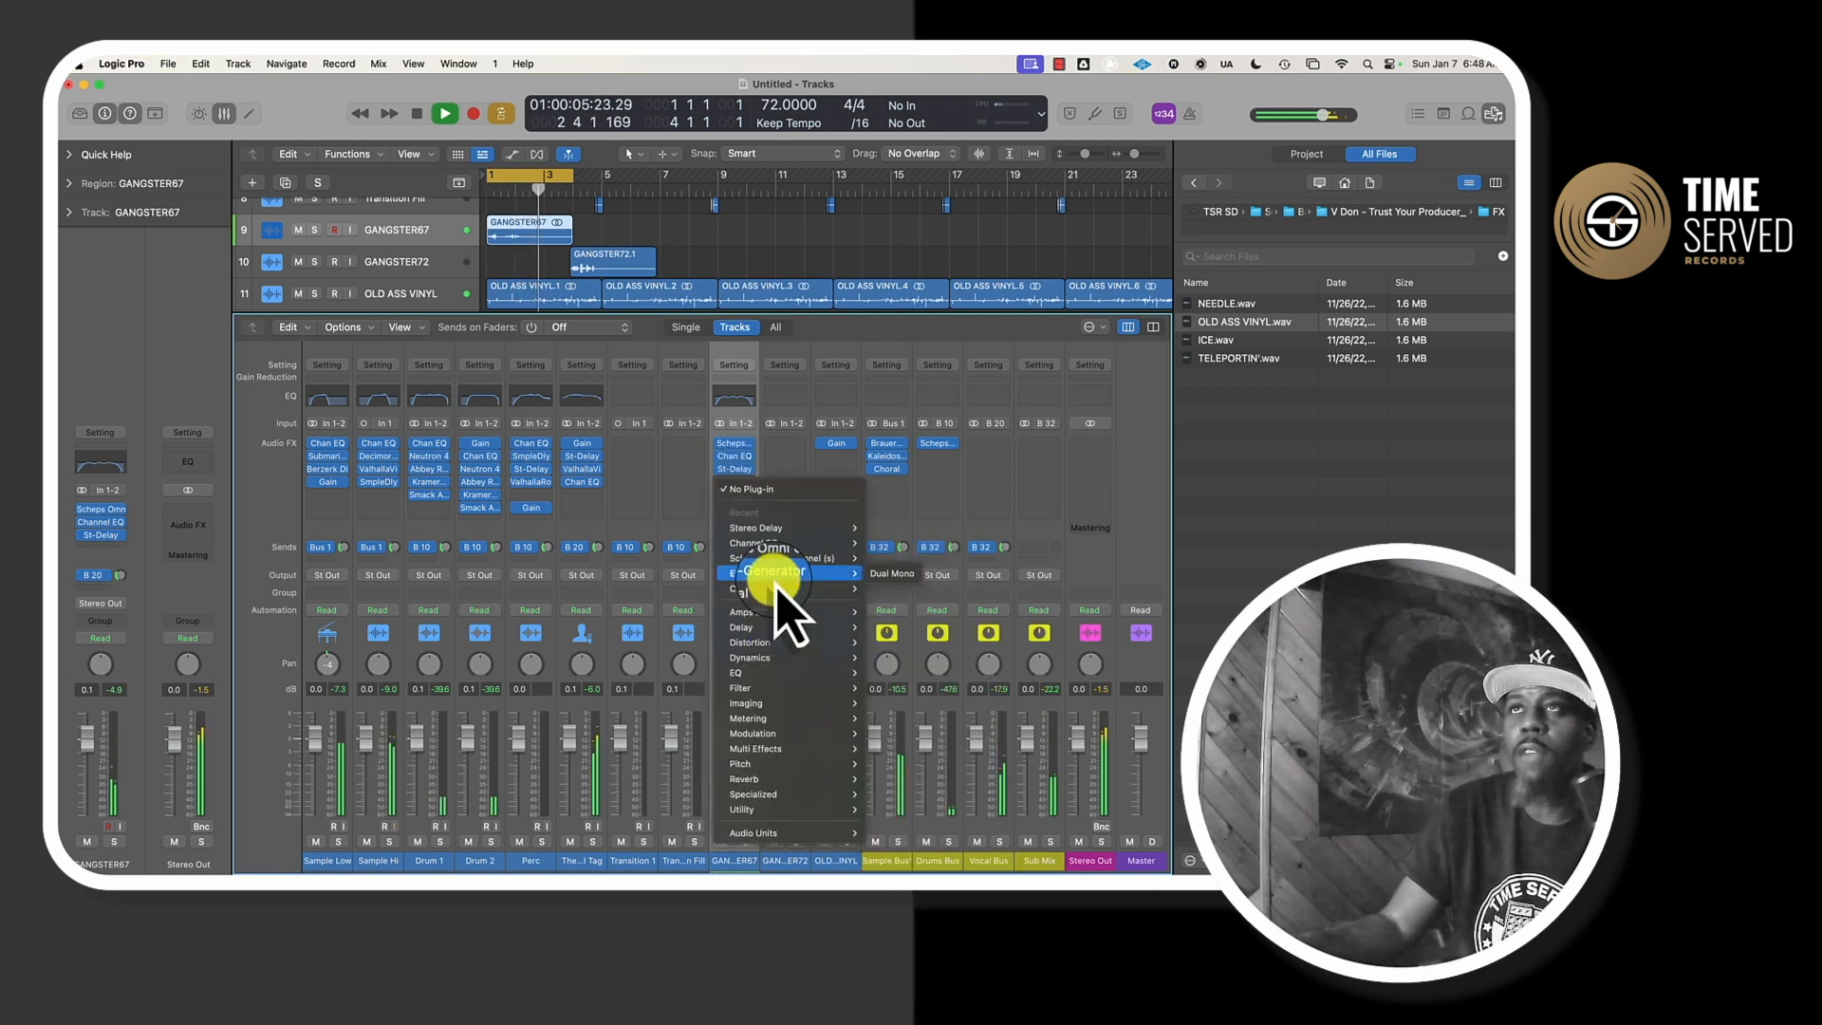
{"action": "mouse_move", "coordinate": [807, 794]}
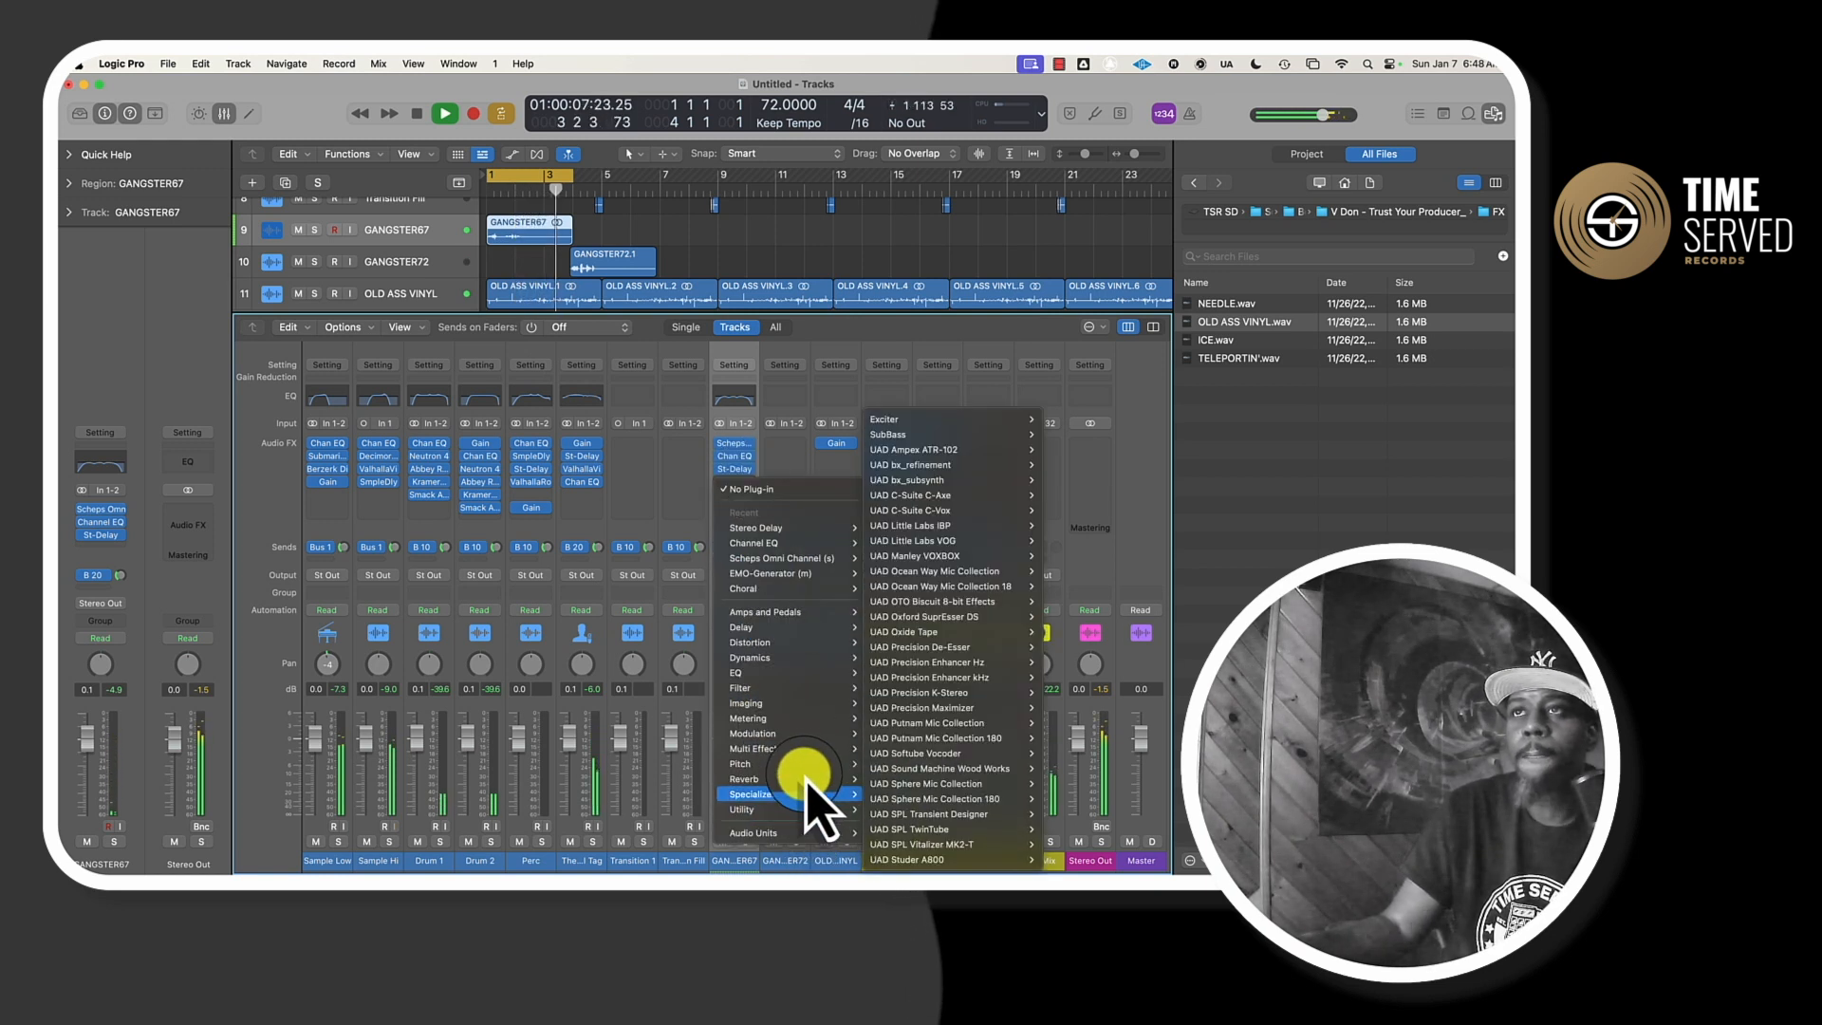
{"action": "mouse_move", "coordinate": [817, 835]}
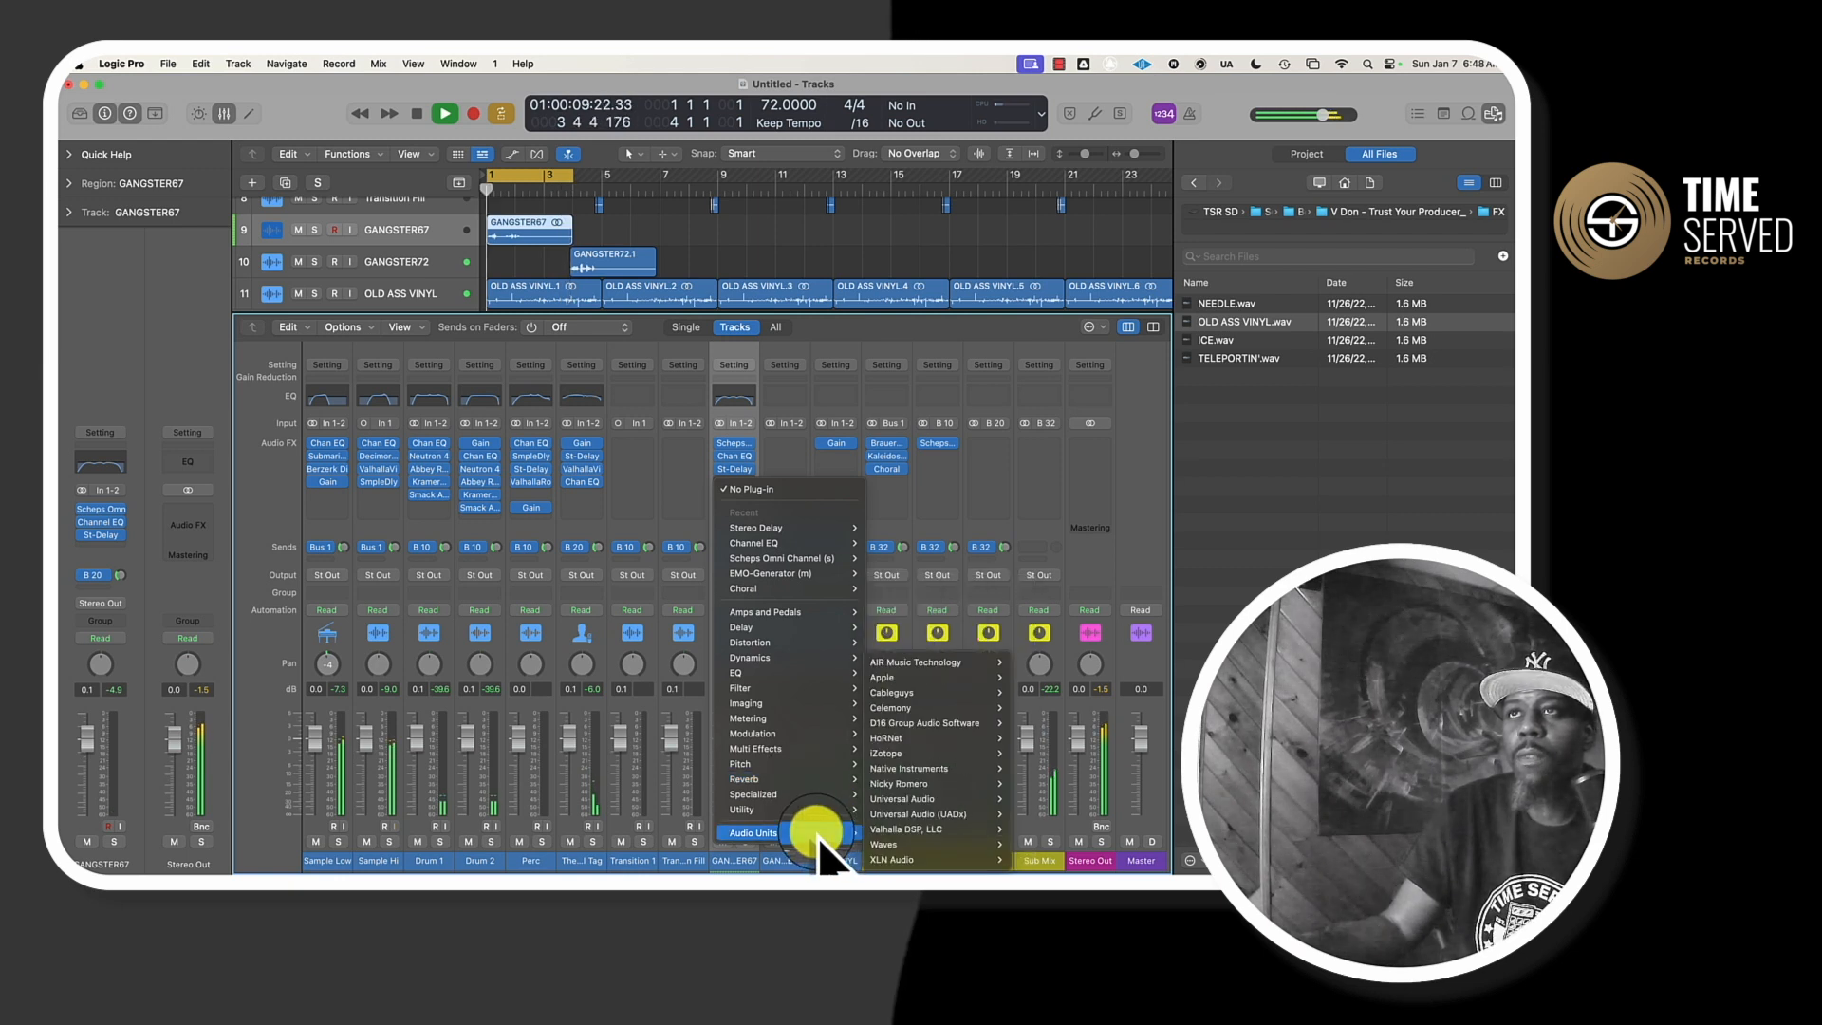
{"action": "mouse_move", "coordinate": [937, 829]}
{"action": "left_click", "coordinate": [1153, 844]}
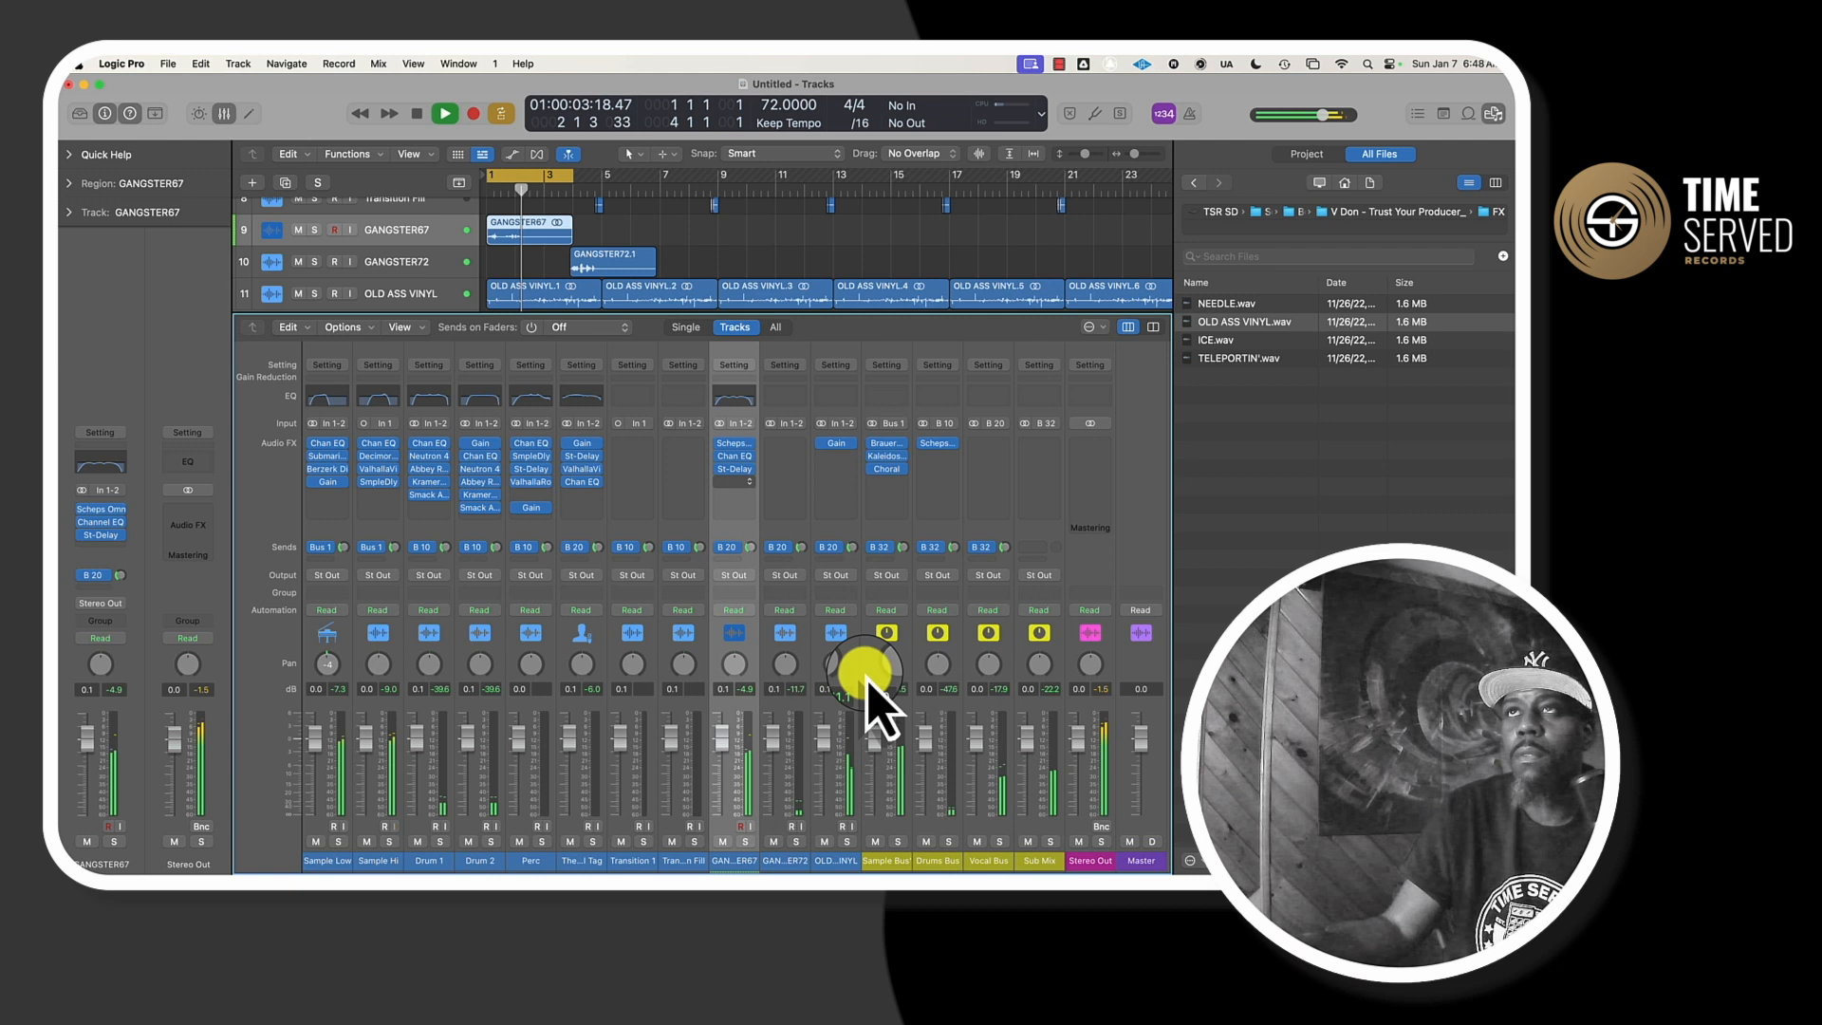
- Set the reverb's mix to 42.4%, decay to 3.44 s, high cut to 2480 Hz and low cut to 300 Hz, then close it
{"action": "left_click_drag", "start_coordinate": [593, 558], "coordinate": [638, 475]}
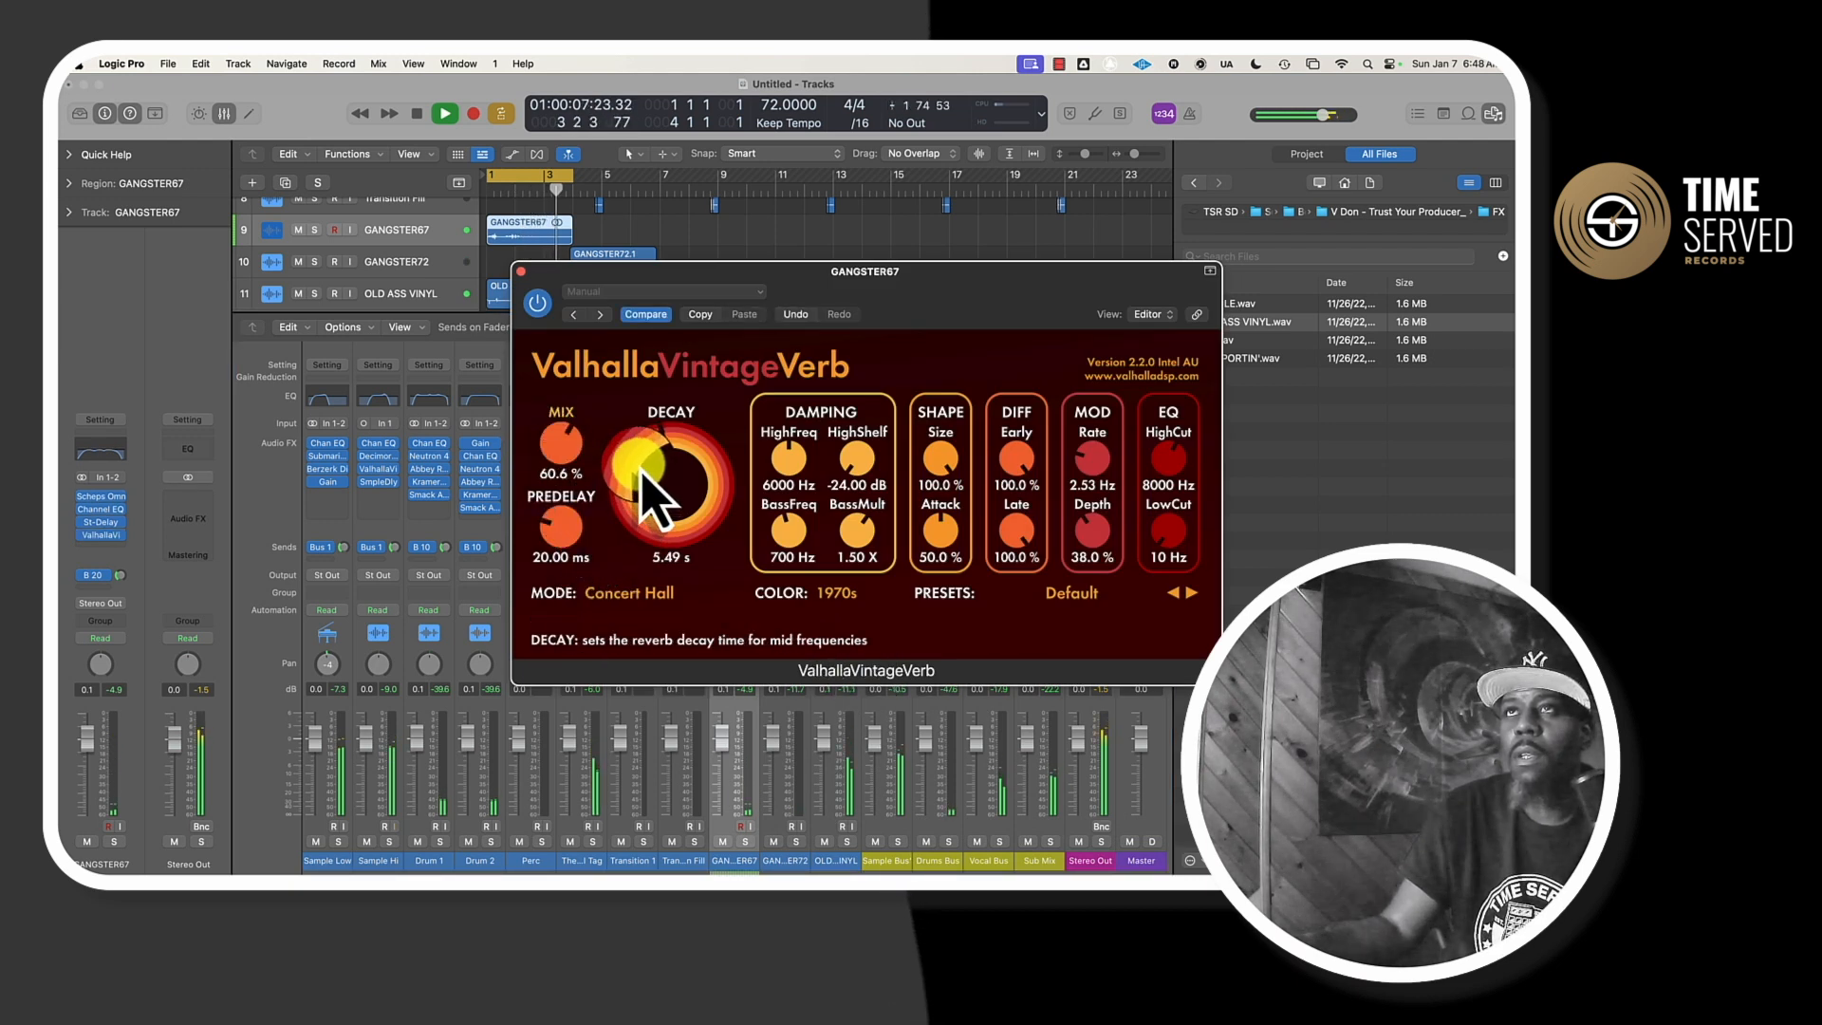
{"action": "left_click_drag", "start_coordinate": [581, 467], "coordinate": [579, 447]}
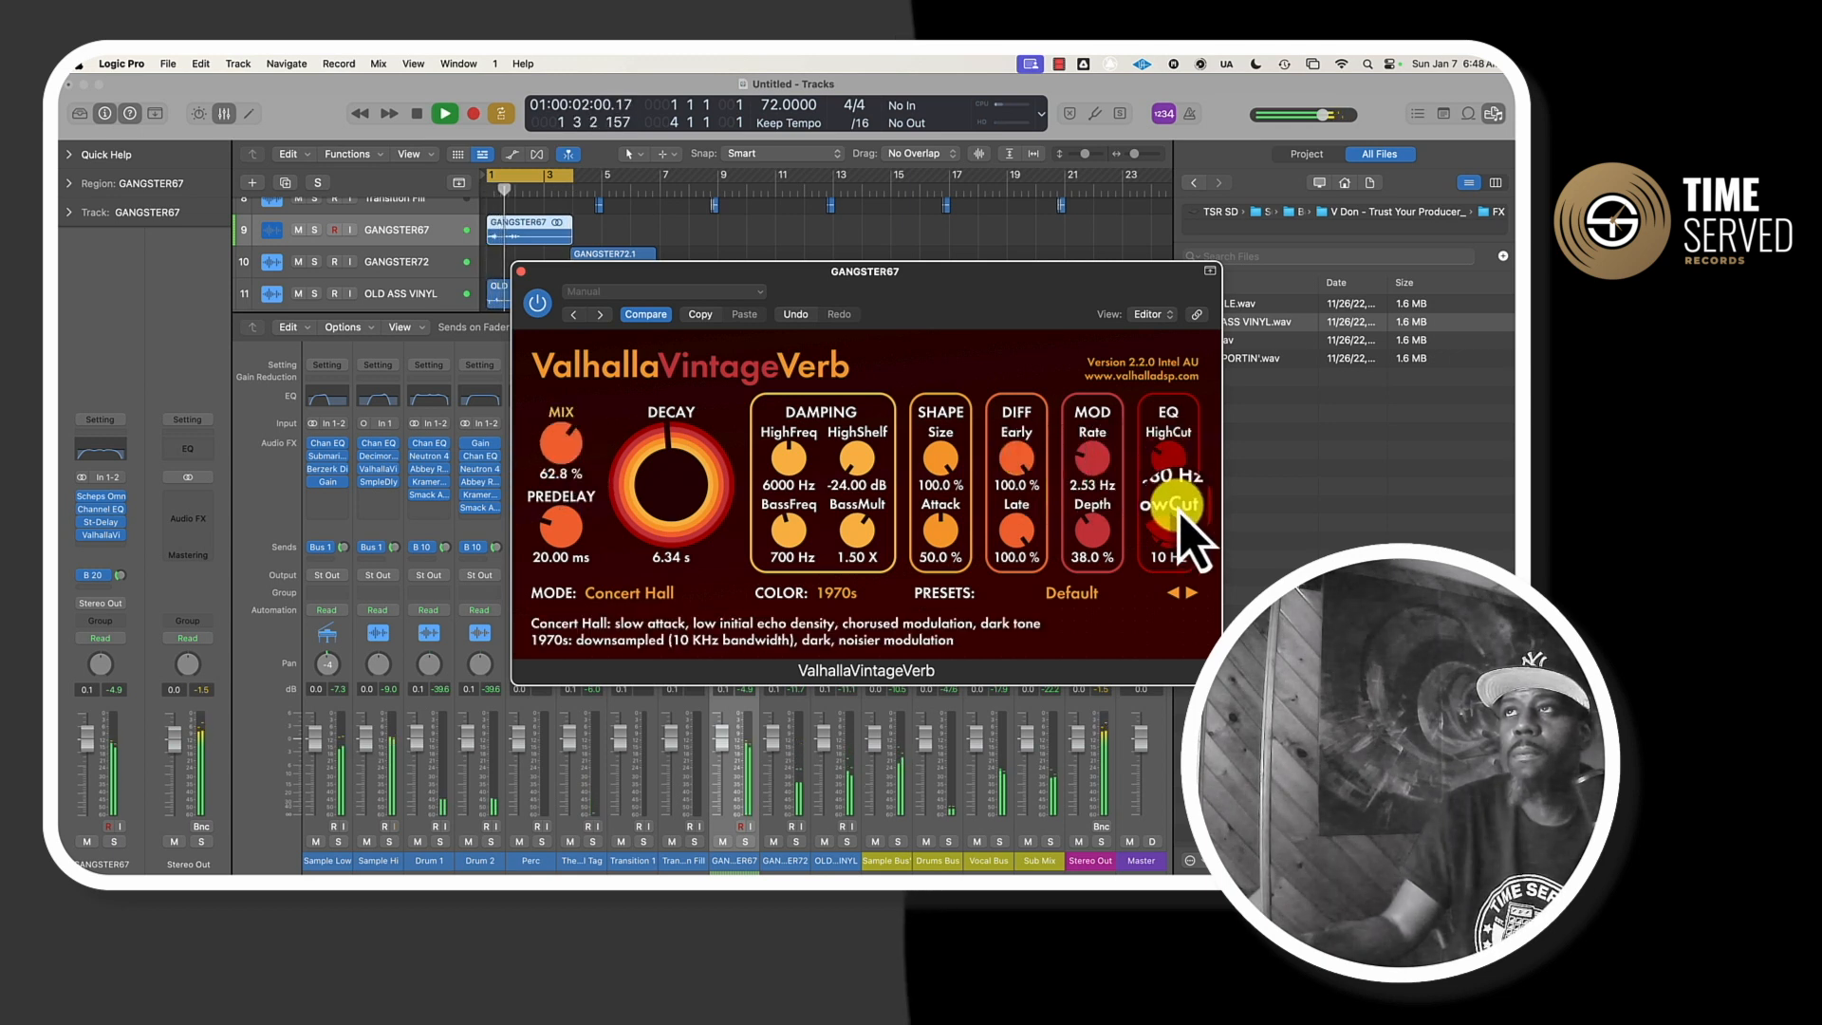
{"action": "left_click_drag", "start_coordinate": [1180, 515], "coordinate": [1168, 503]}
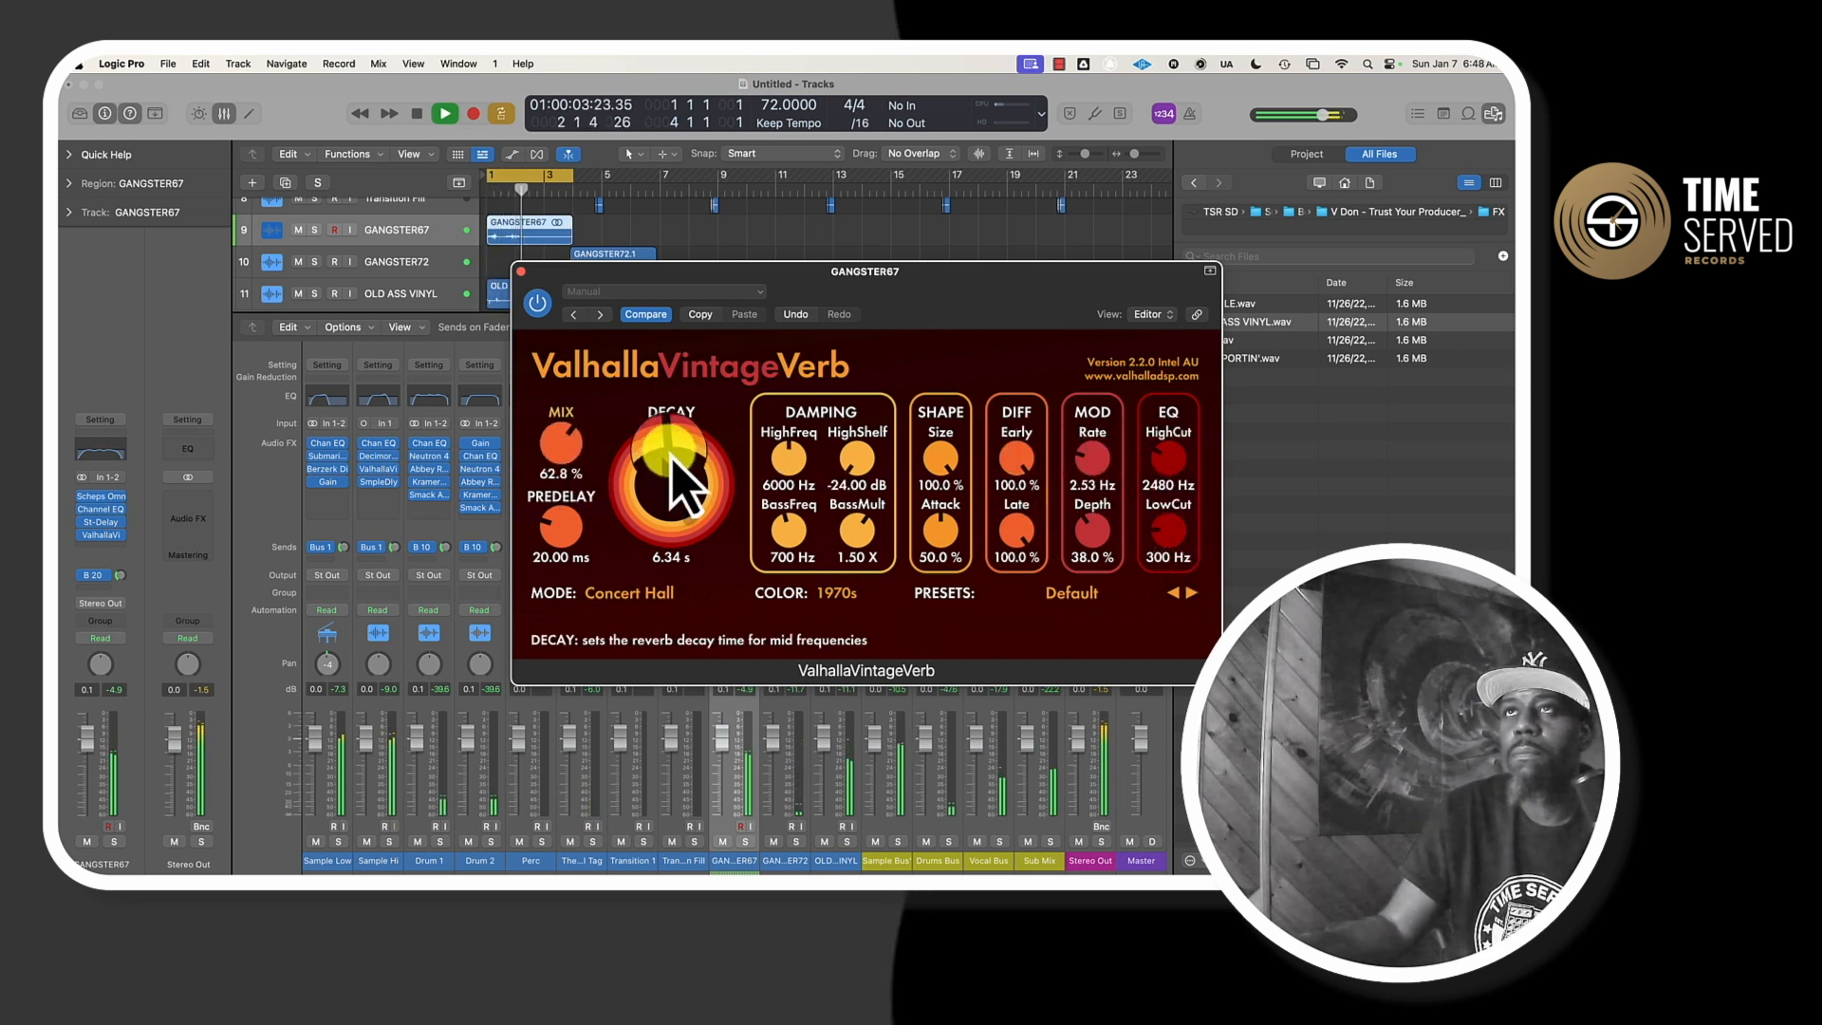
{"action": "left_click_drag", "start_coordinate": [559, 451], "coordinate": [645, 490]}
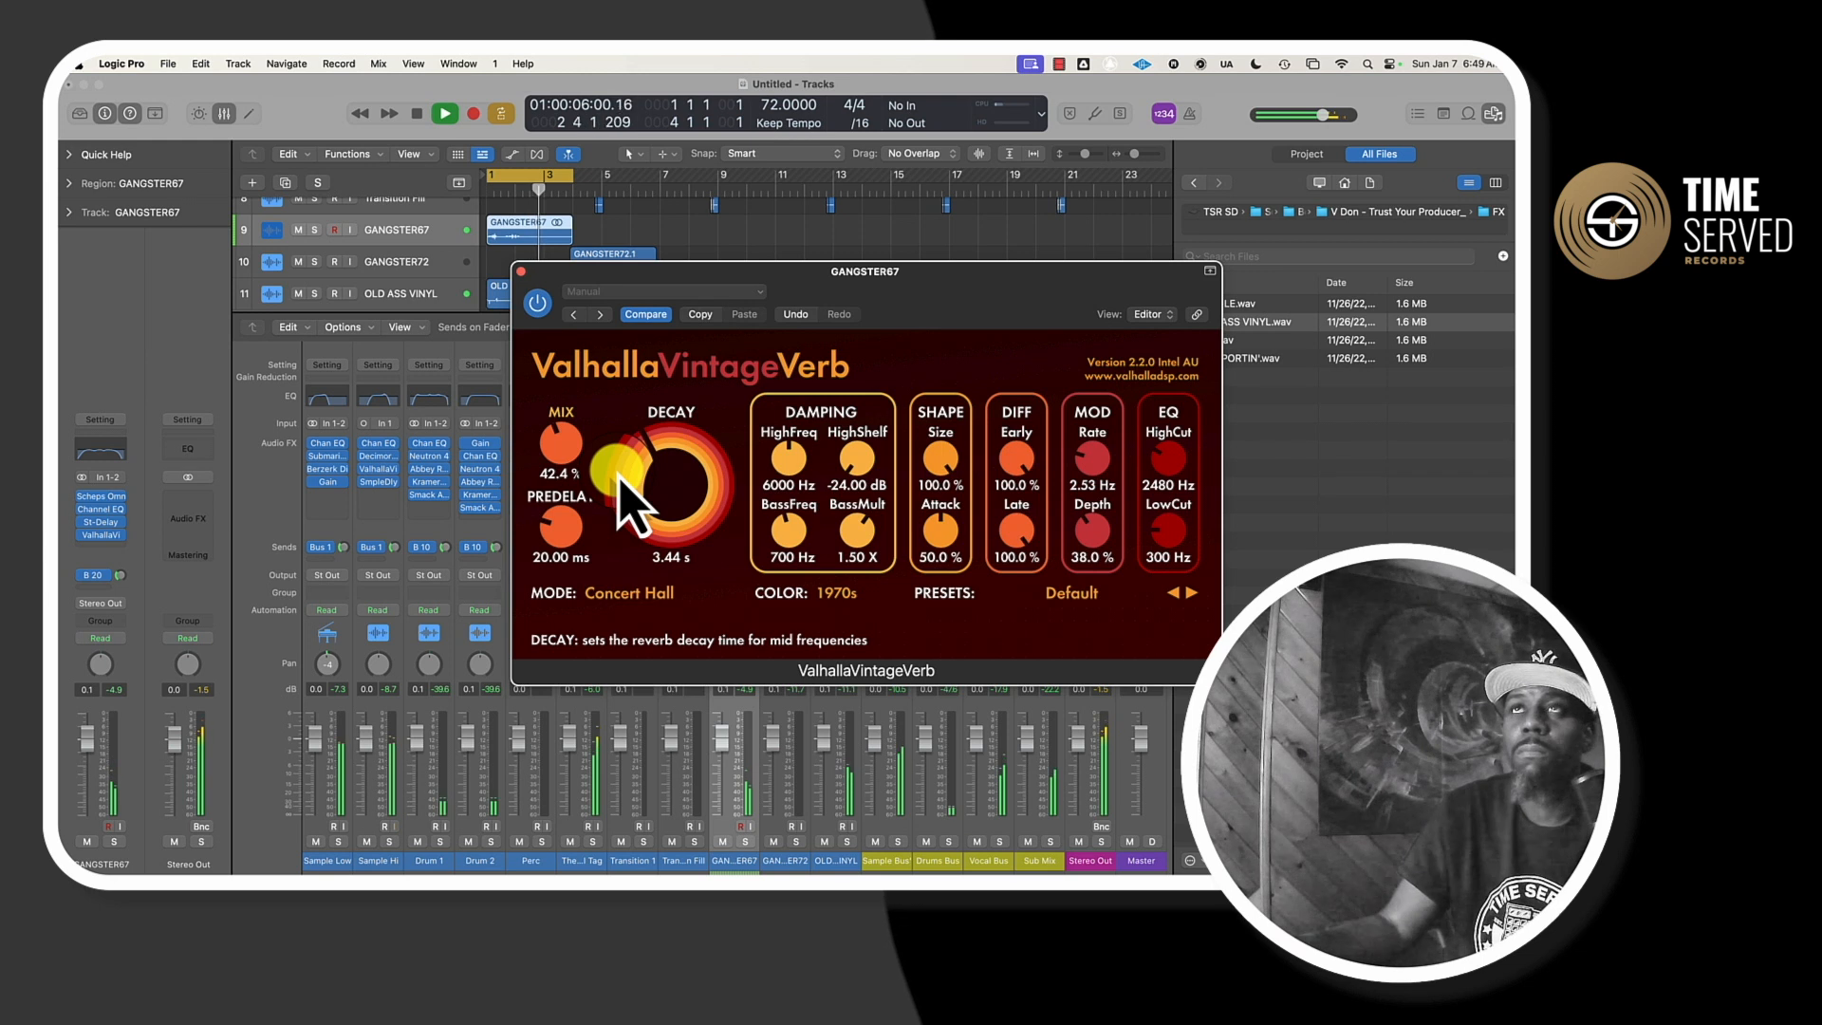
{"action": "left_click", "coordinate": [521, 274]}
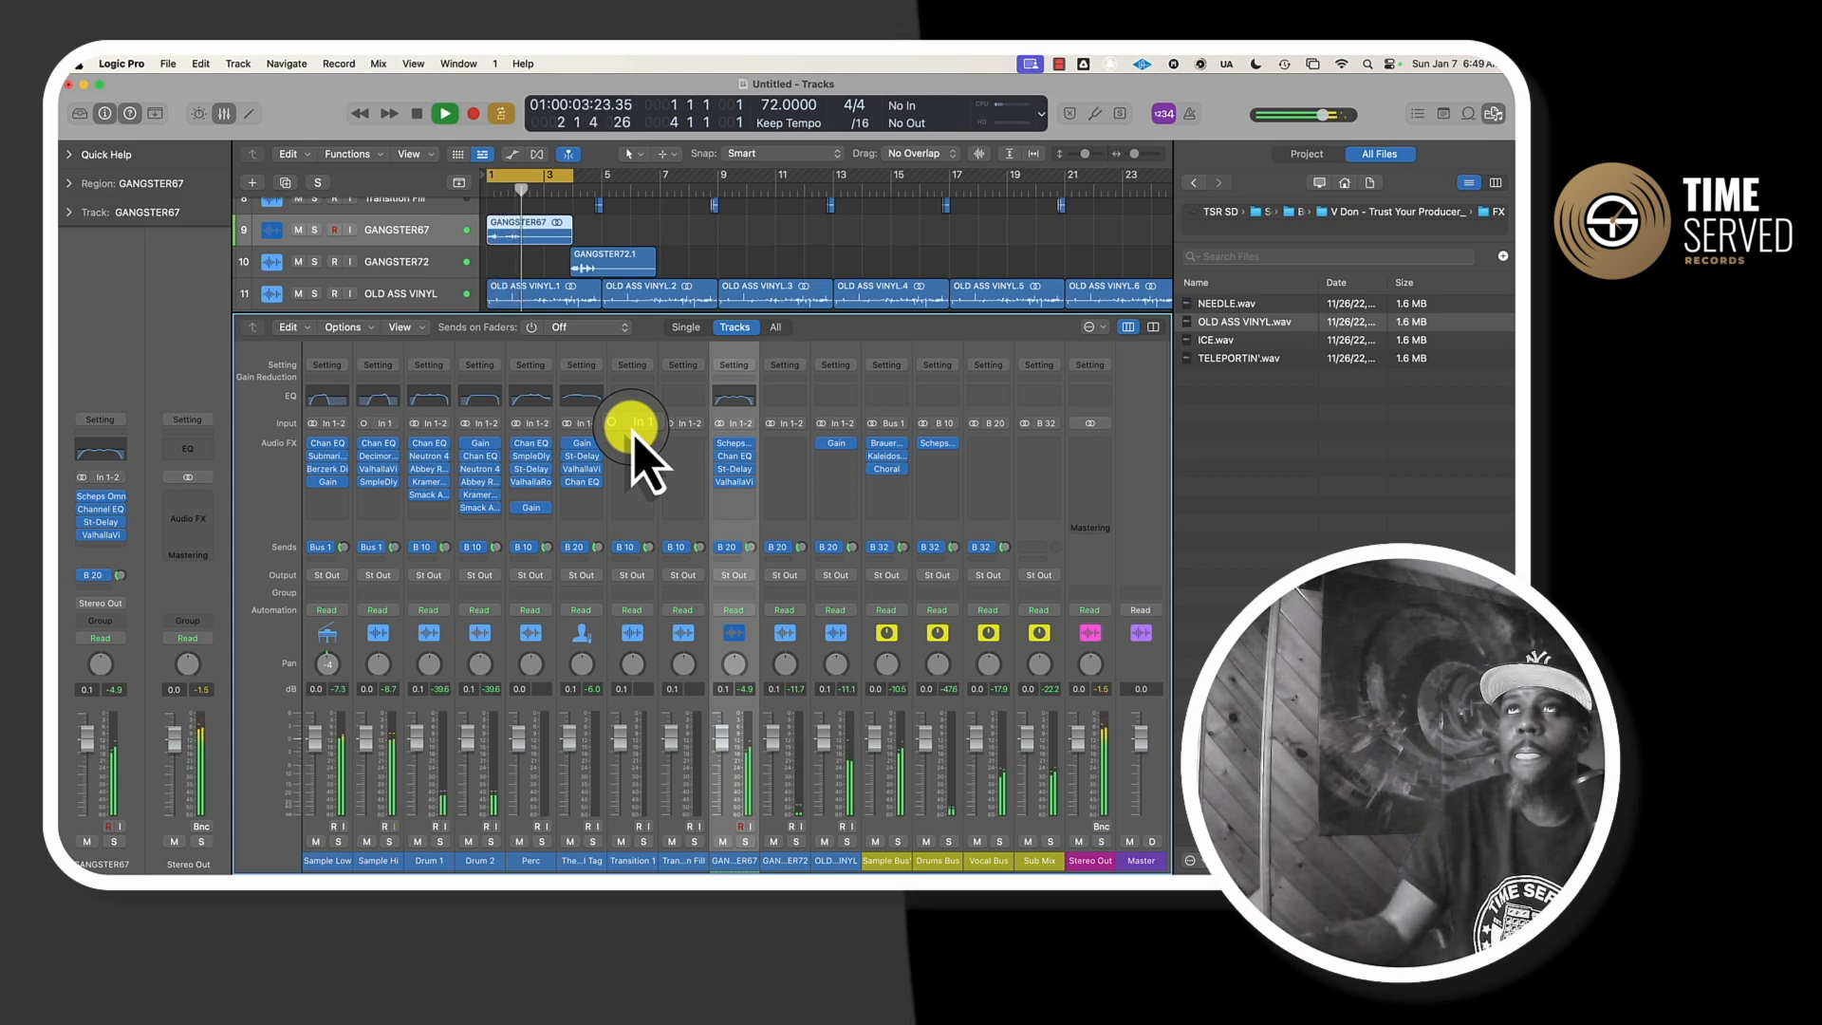
- Stop playback, set the cycle range to the GANGSTER72.1 region, play it and shorten the cycle to end around bar 5
{"action": "key", "text": "space"}
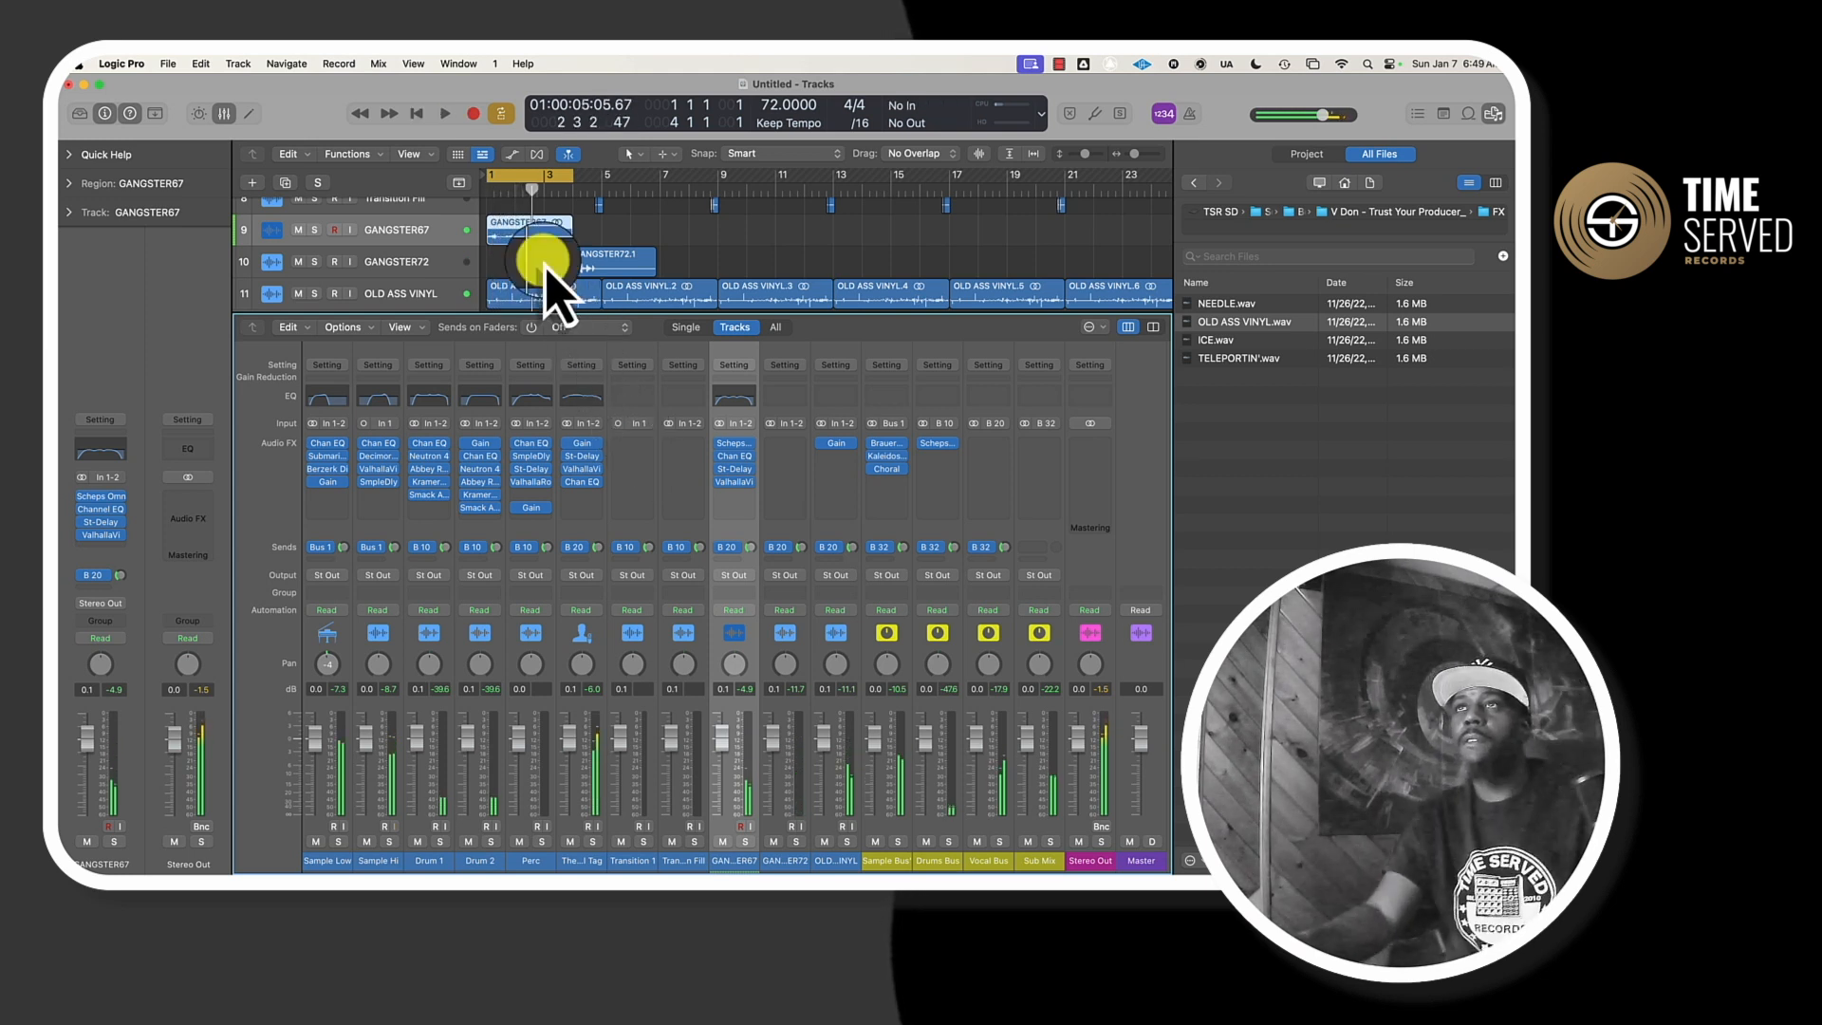
{"action": "left_click_drag", "start_coordinate": [546, 194], "coordinate": [596, 200]}
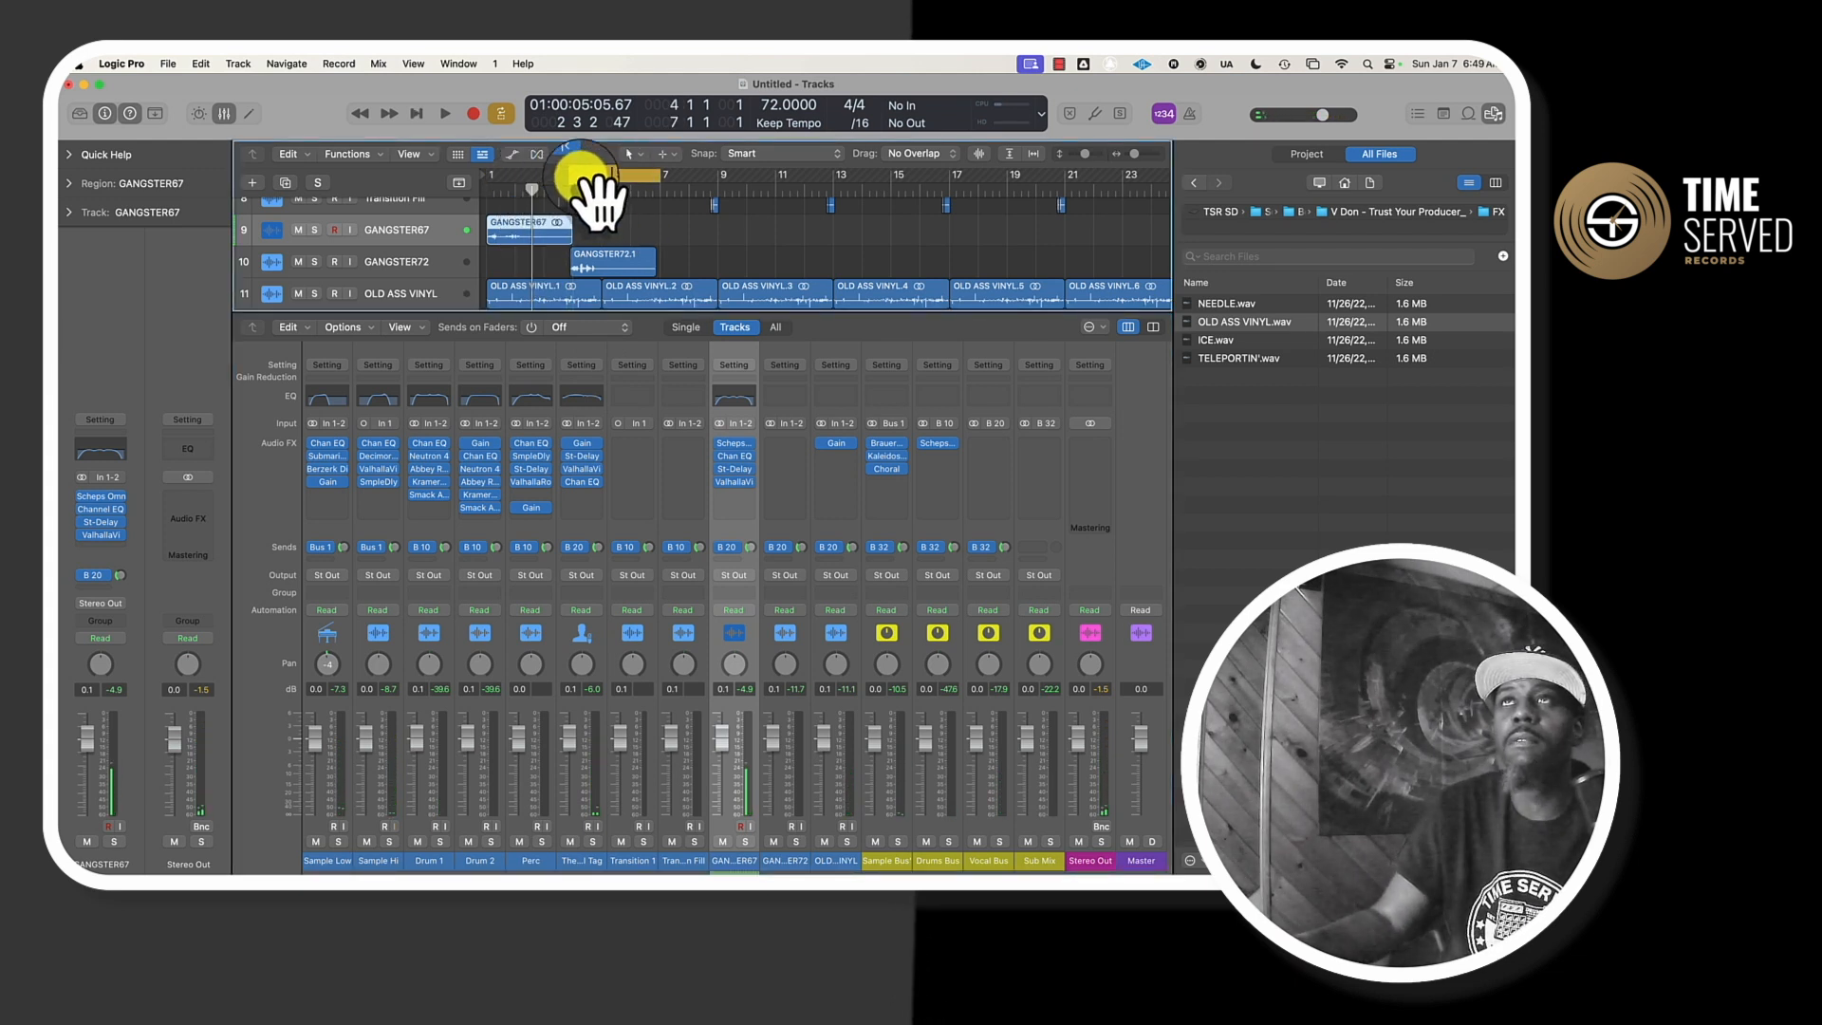
{"action": "left_click", "coordinate": [597, 265]}
{"action": "key", "text": "u"}
{"action": "key", "text": "space"}
{"action": "left_click_drag", "start_coordinate": [653, 181], "coordinate": [607, 180]}
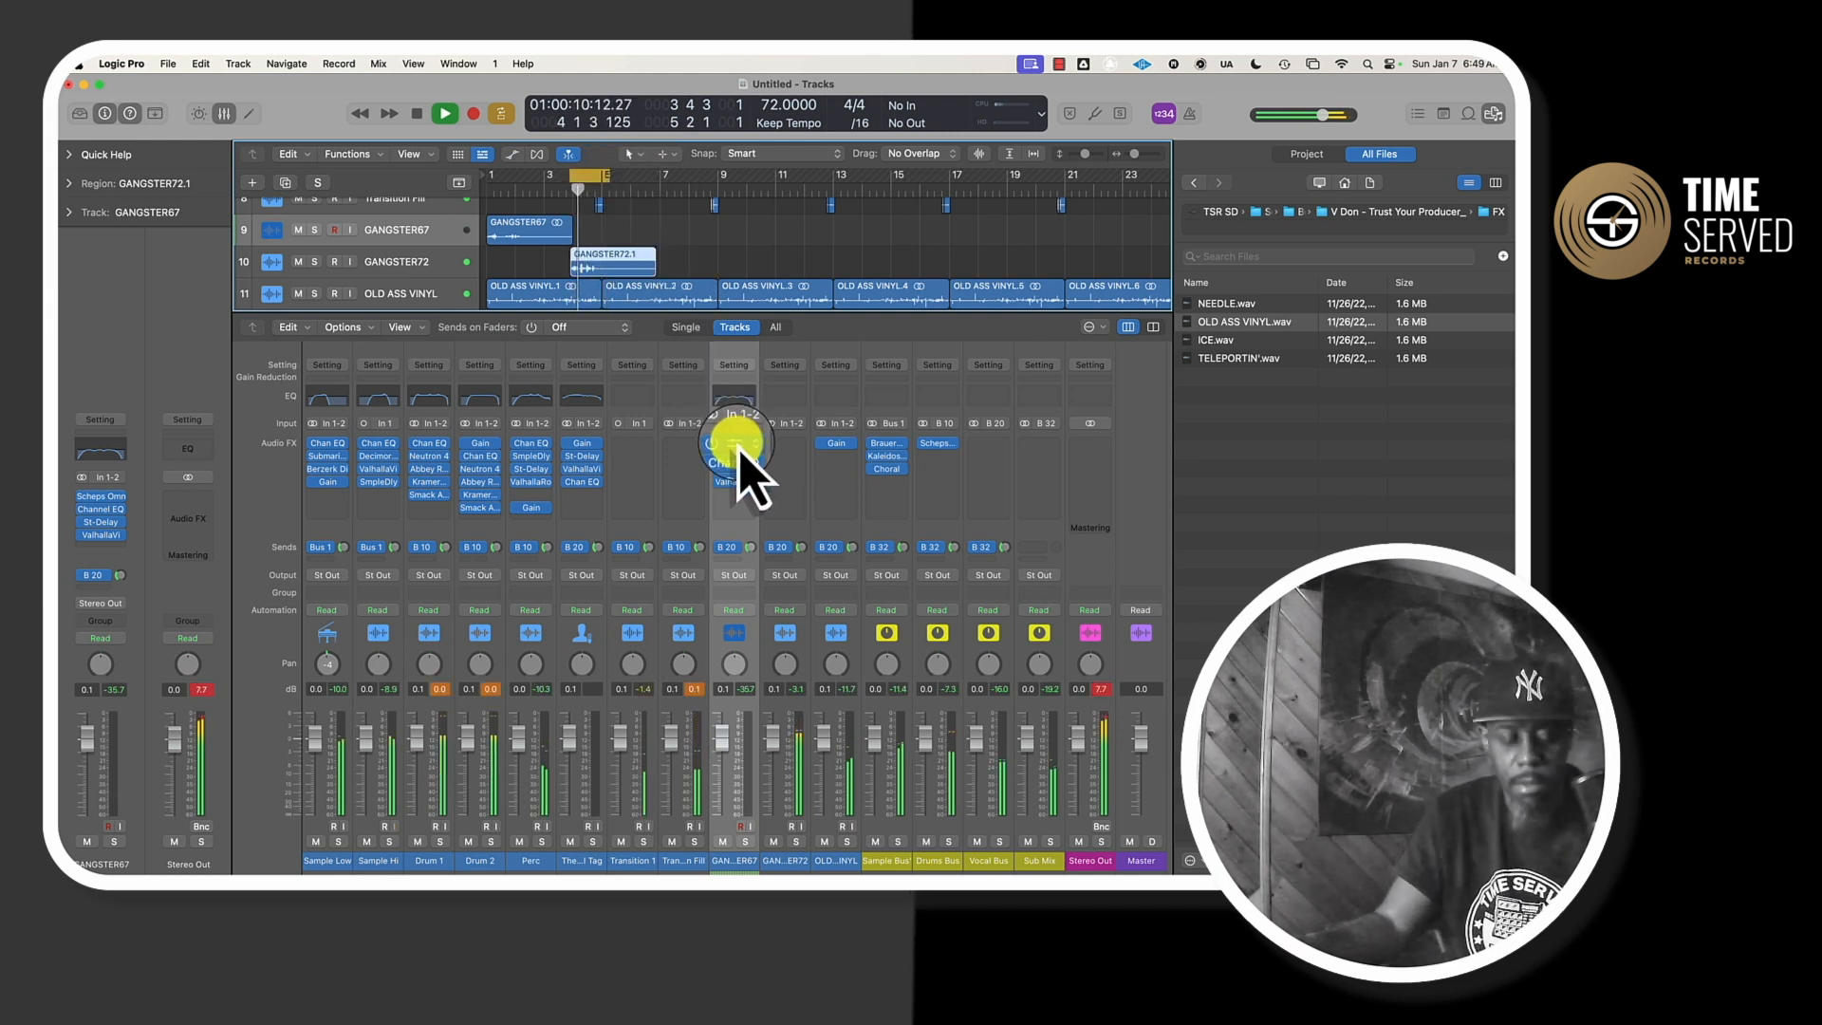
- Copy GANGSTER67's plug-ins to the GANGSTER72 channel and set its Stereo Delay's left feedback to 27% and output mix to 33% left, 21% right
{"action": "mouse_move", "coordinate": [738, 454]}
{"action": "left_mouse_down"}
{"action": "mouse_move", "coordinate": [784, 475]}
{"action": "mouse_move", "coordinate": [742, 463]}
{"action": "left_mouse_up"}
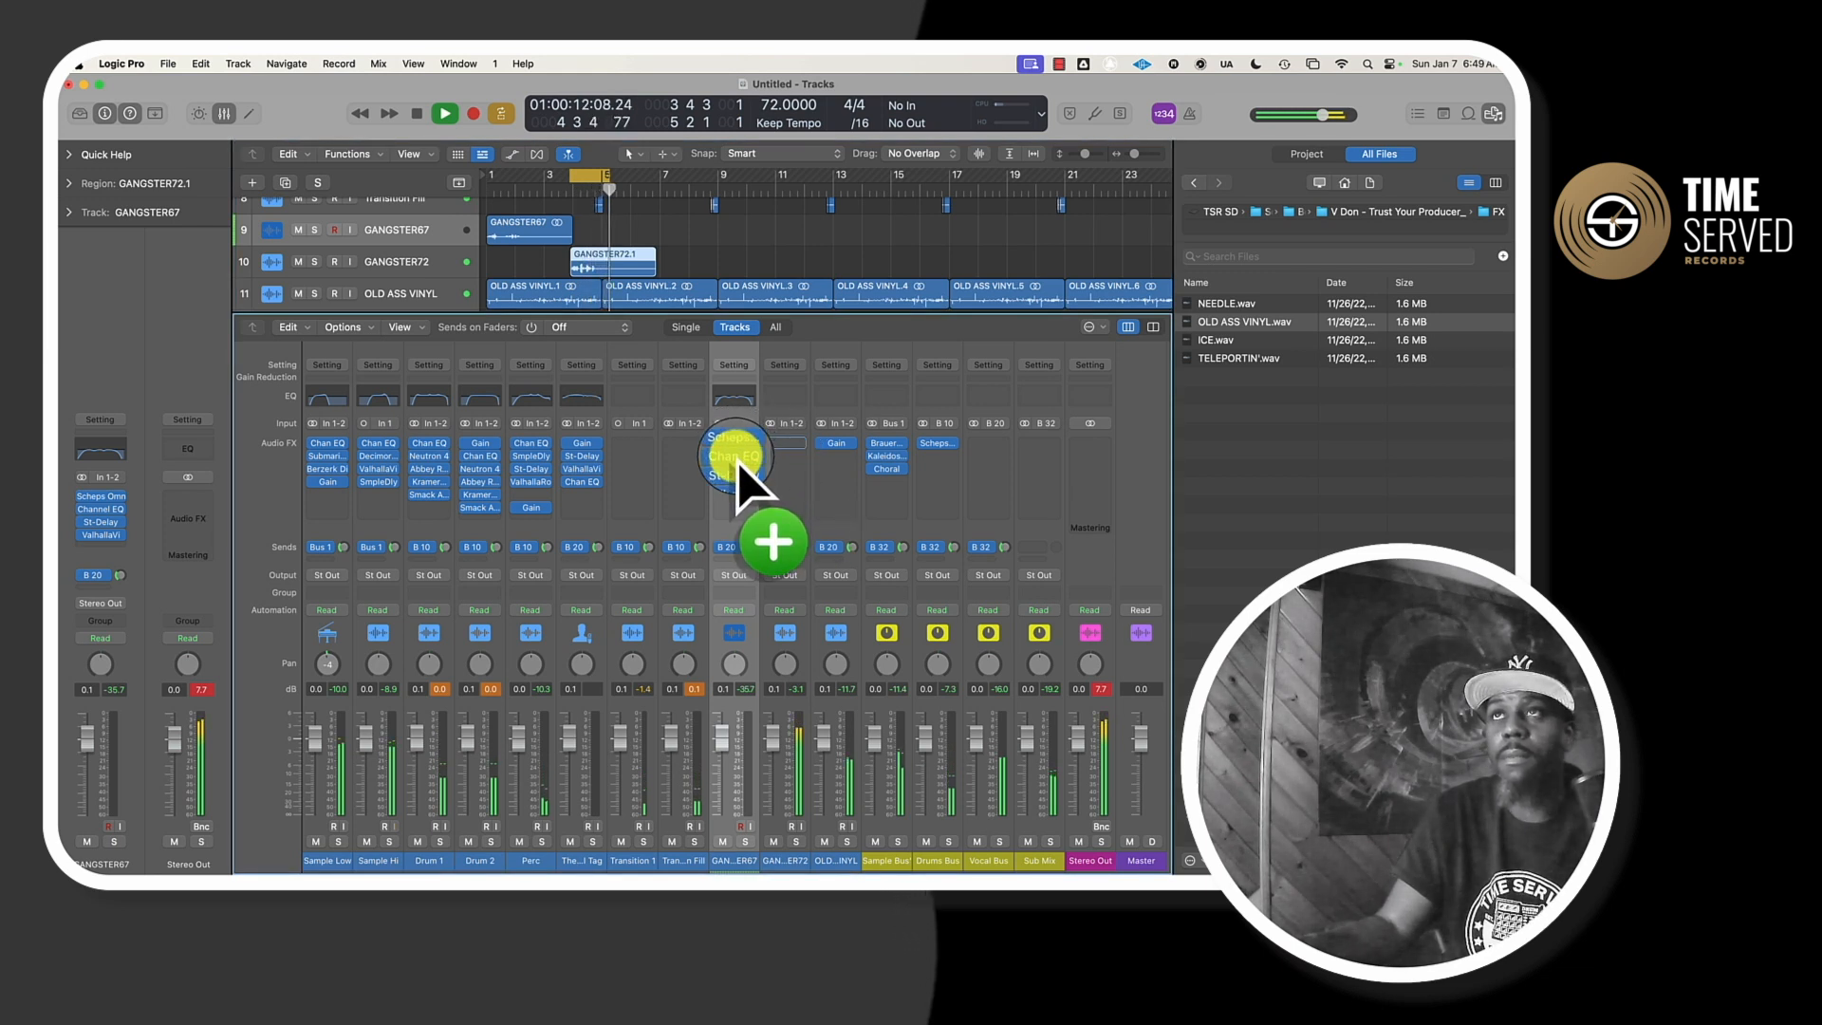
{"action": "left_click_drag", "start_coordinate": [737, 457], "coordinate": [799, 487]}
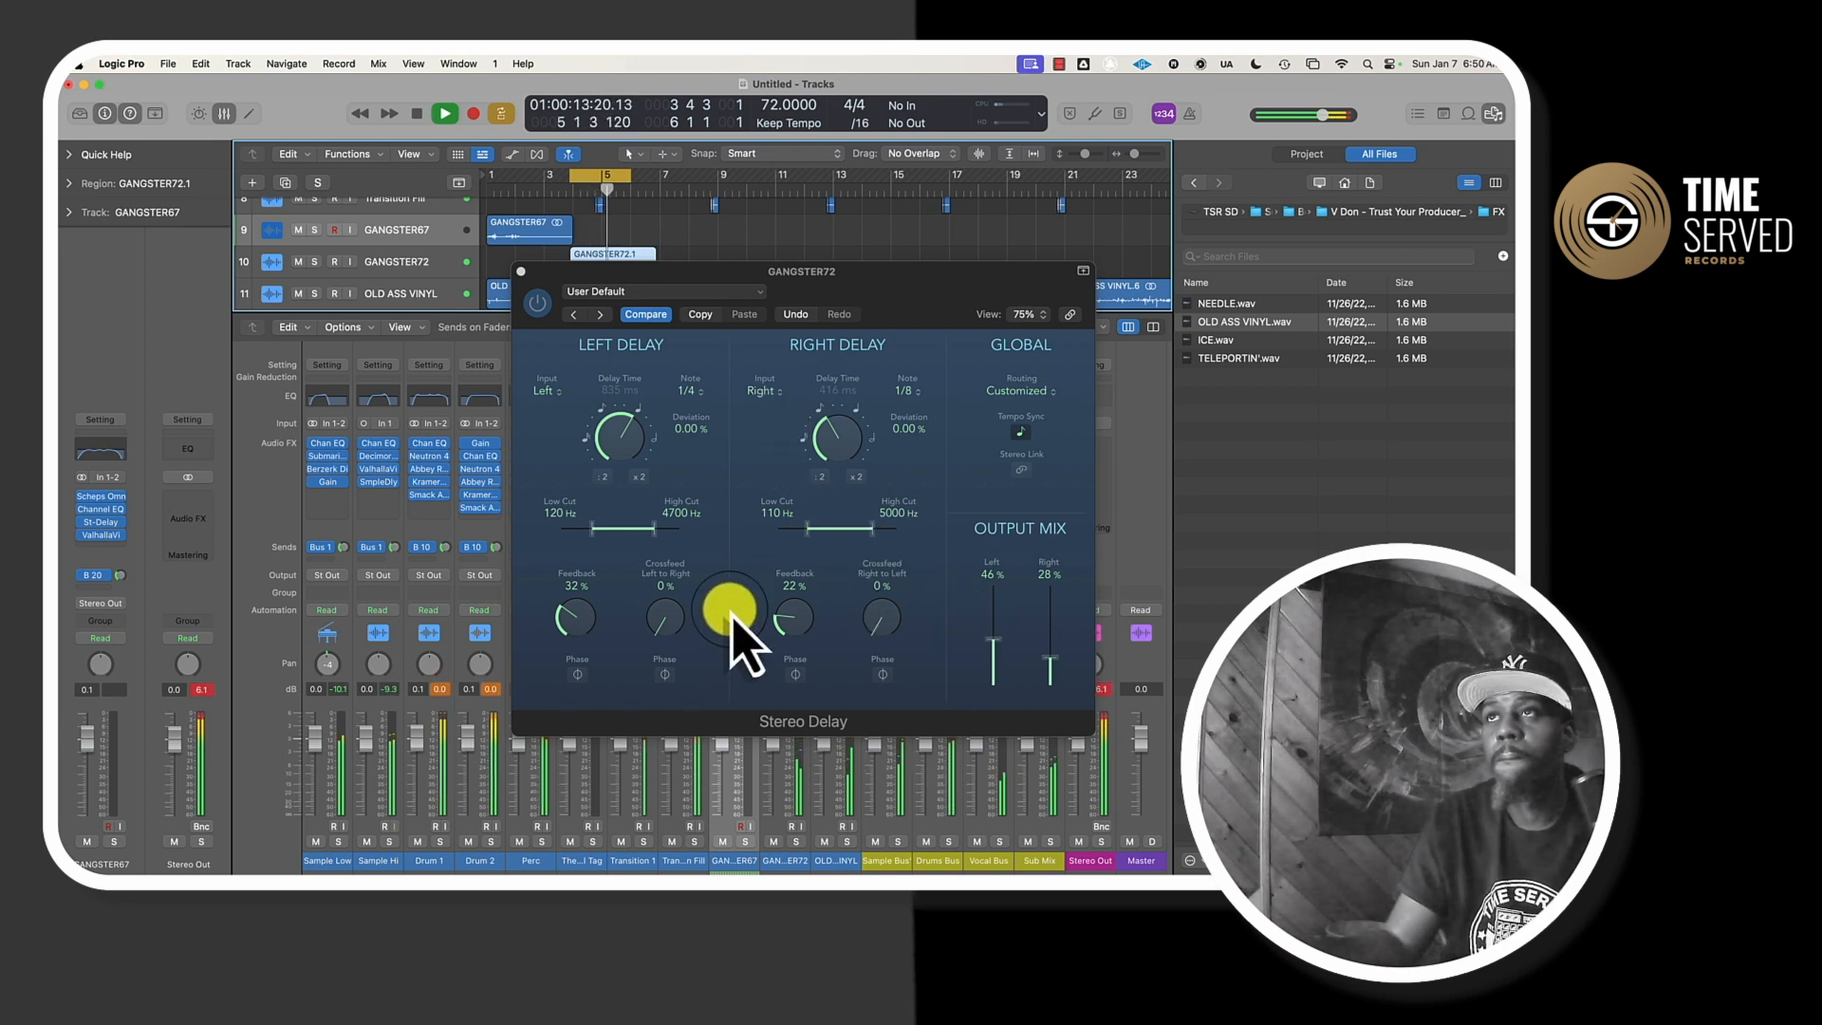
{"action": "left_click", "coordinate": [568, 617]}
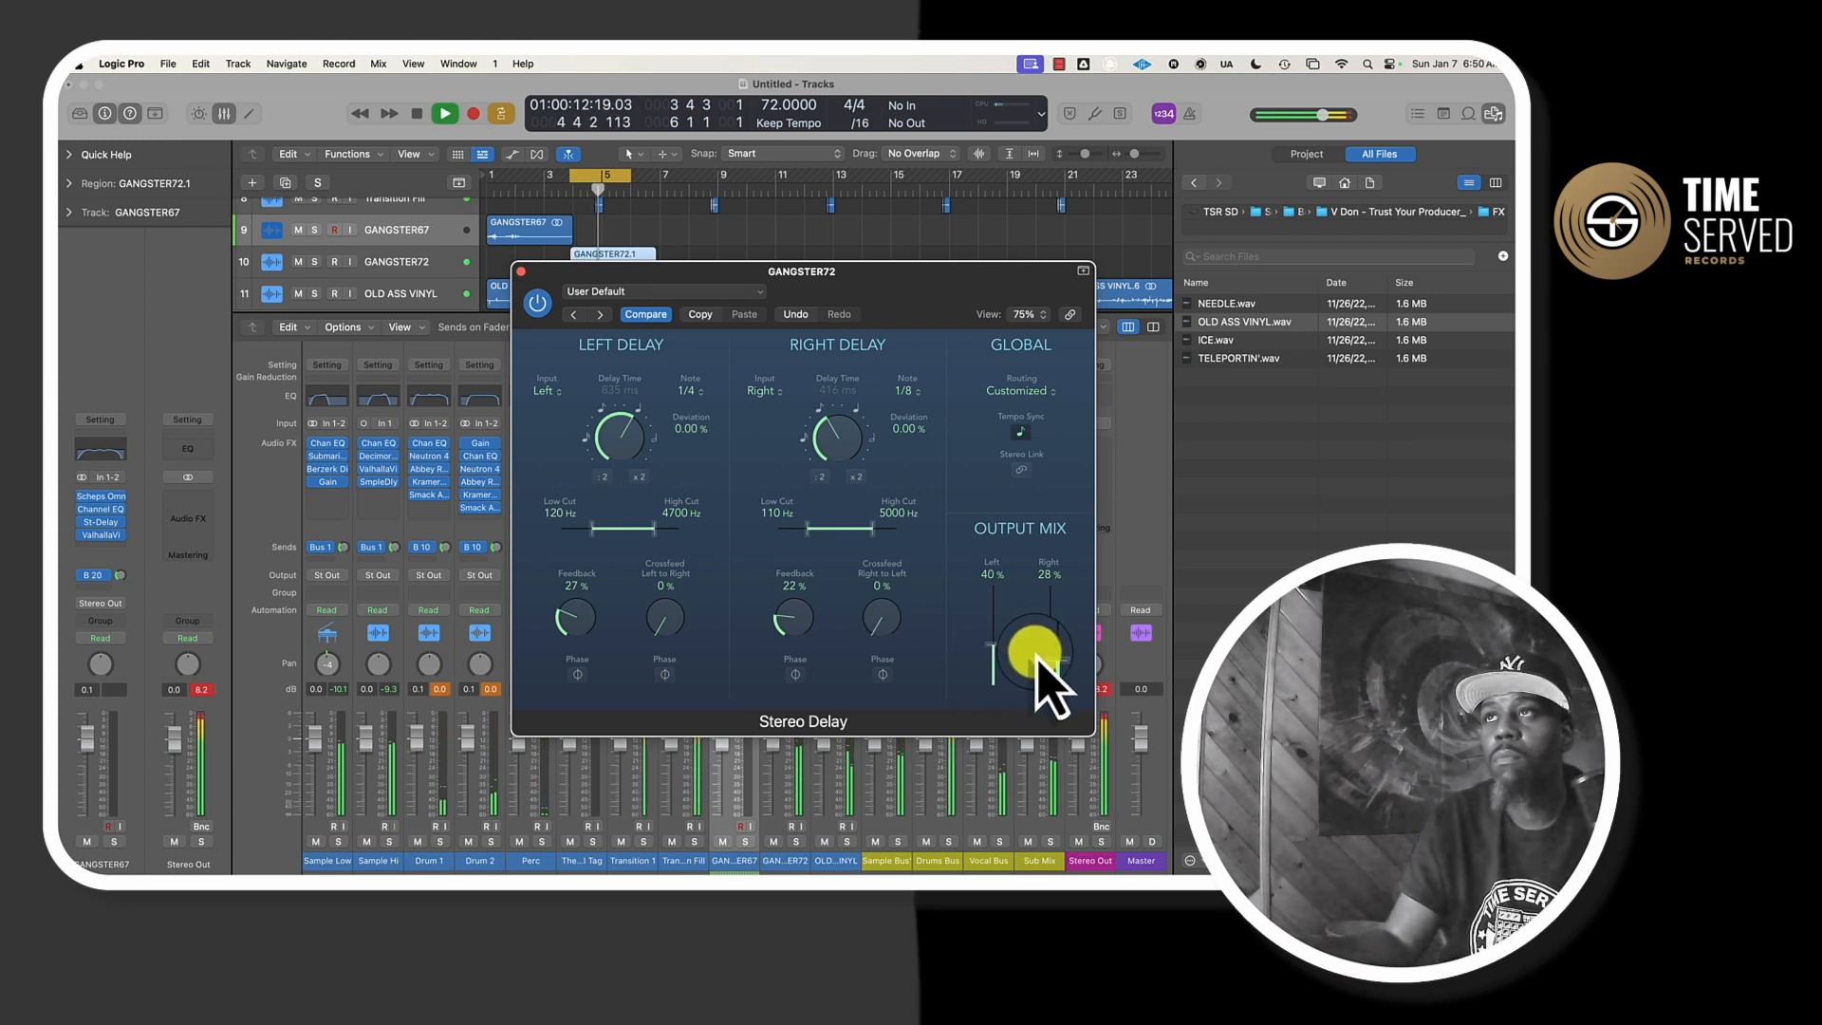
{"action": "left_click_drag", "start_coordinate": [1048, 665], "coordinate": [1048, 667]}
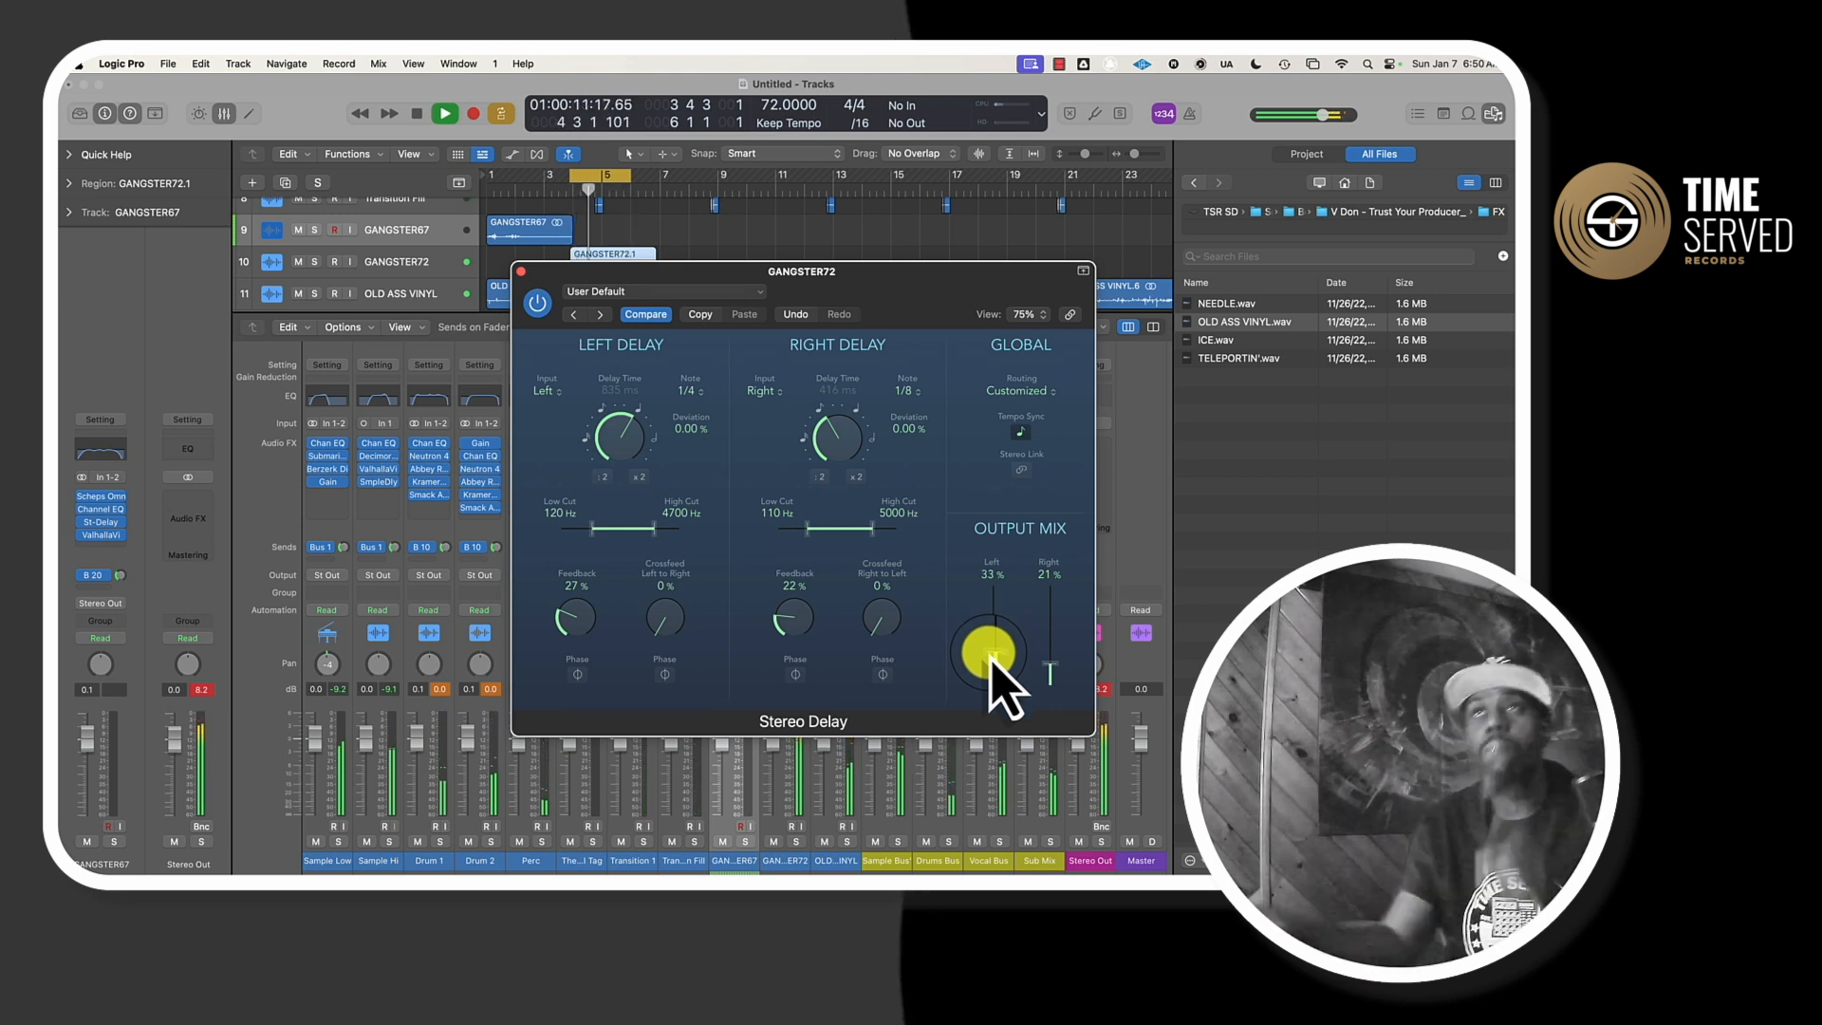
{"action": "key", "text": "space"}
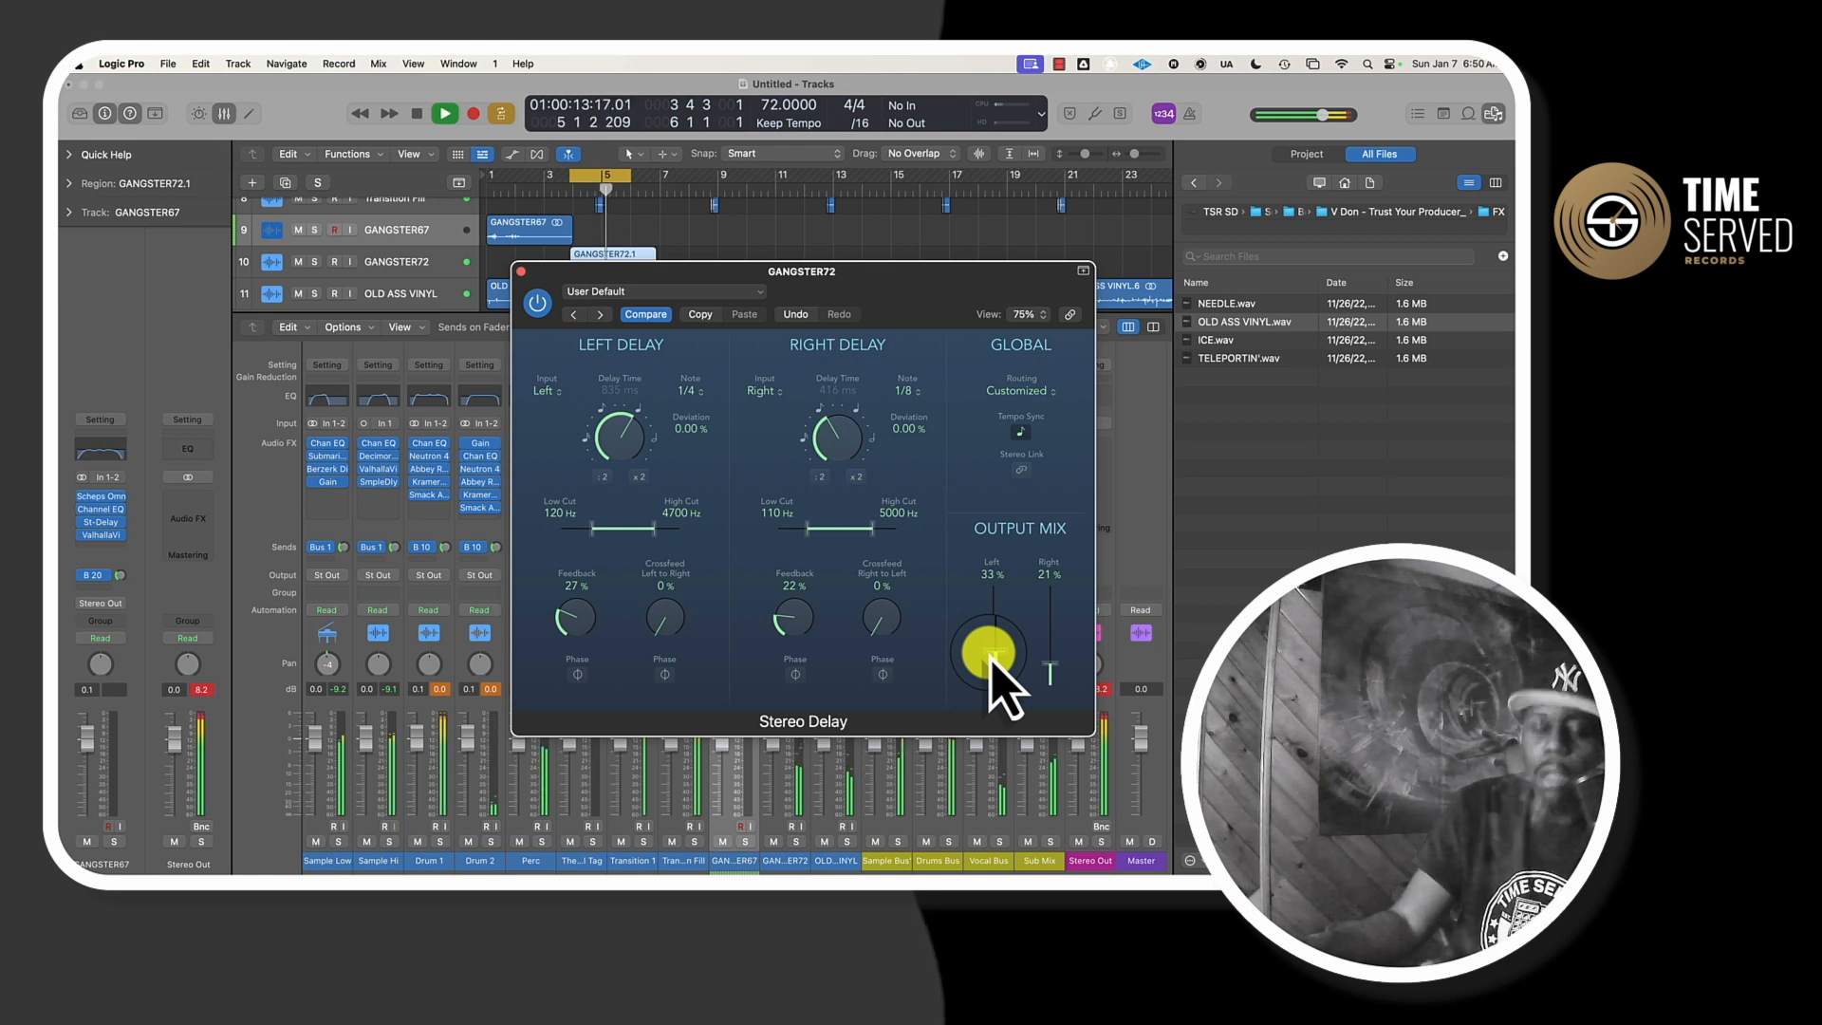
{"action": "left_click", "coordinate": [521, 272]}
- Insert the stereo AR TG Mastering plug-in in the Vocal Bus's first audio effect slot
{"action": "left_click", "coordinate": [939, 549]}
{"action": "left_click", "coordinate": [991, 446]}
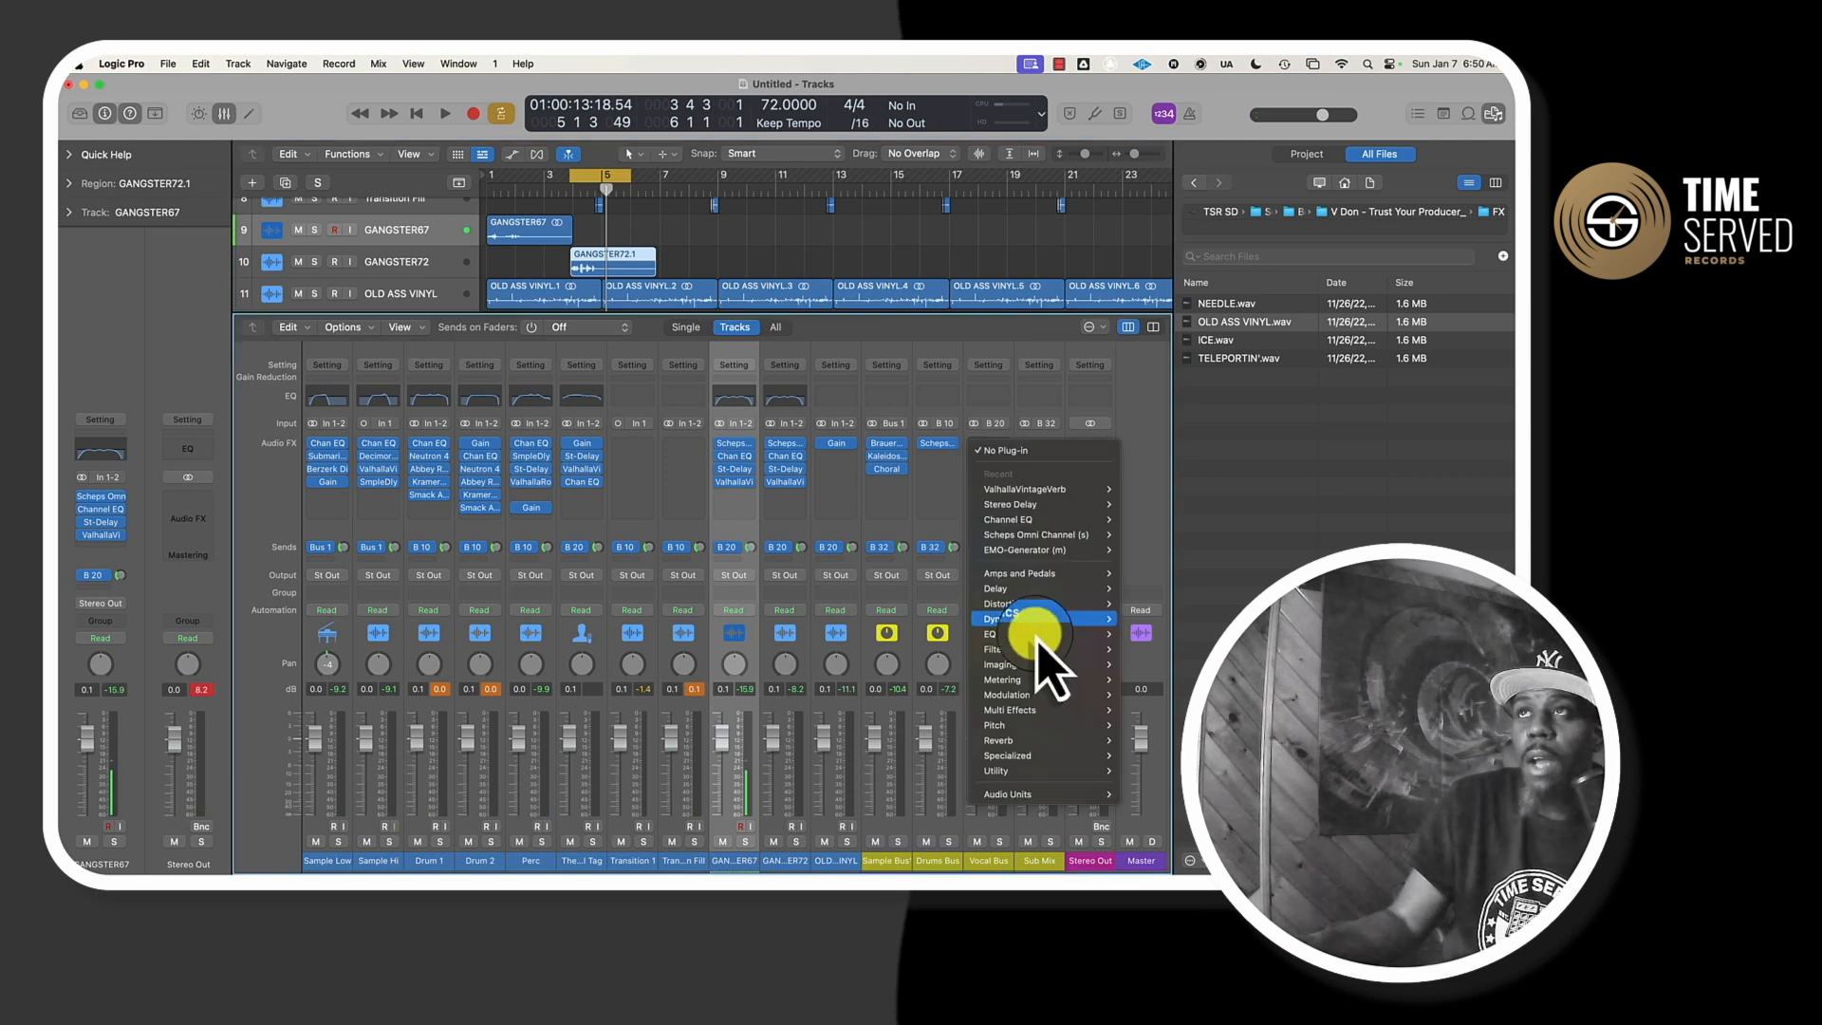
{"action": "mouse_move", "coordinate": [1039, 795]}
{"action": "mouse_move", "coordinate": [1189, 801]}
{"action": "mouse_move", "coordinate": [1278, 298]}
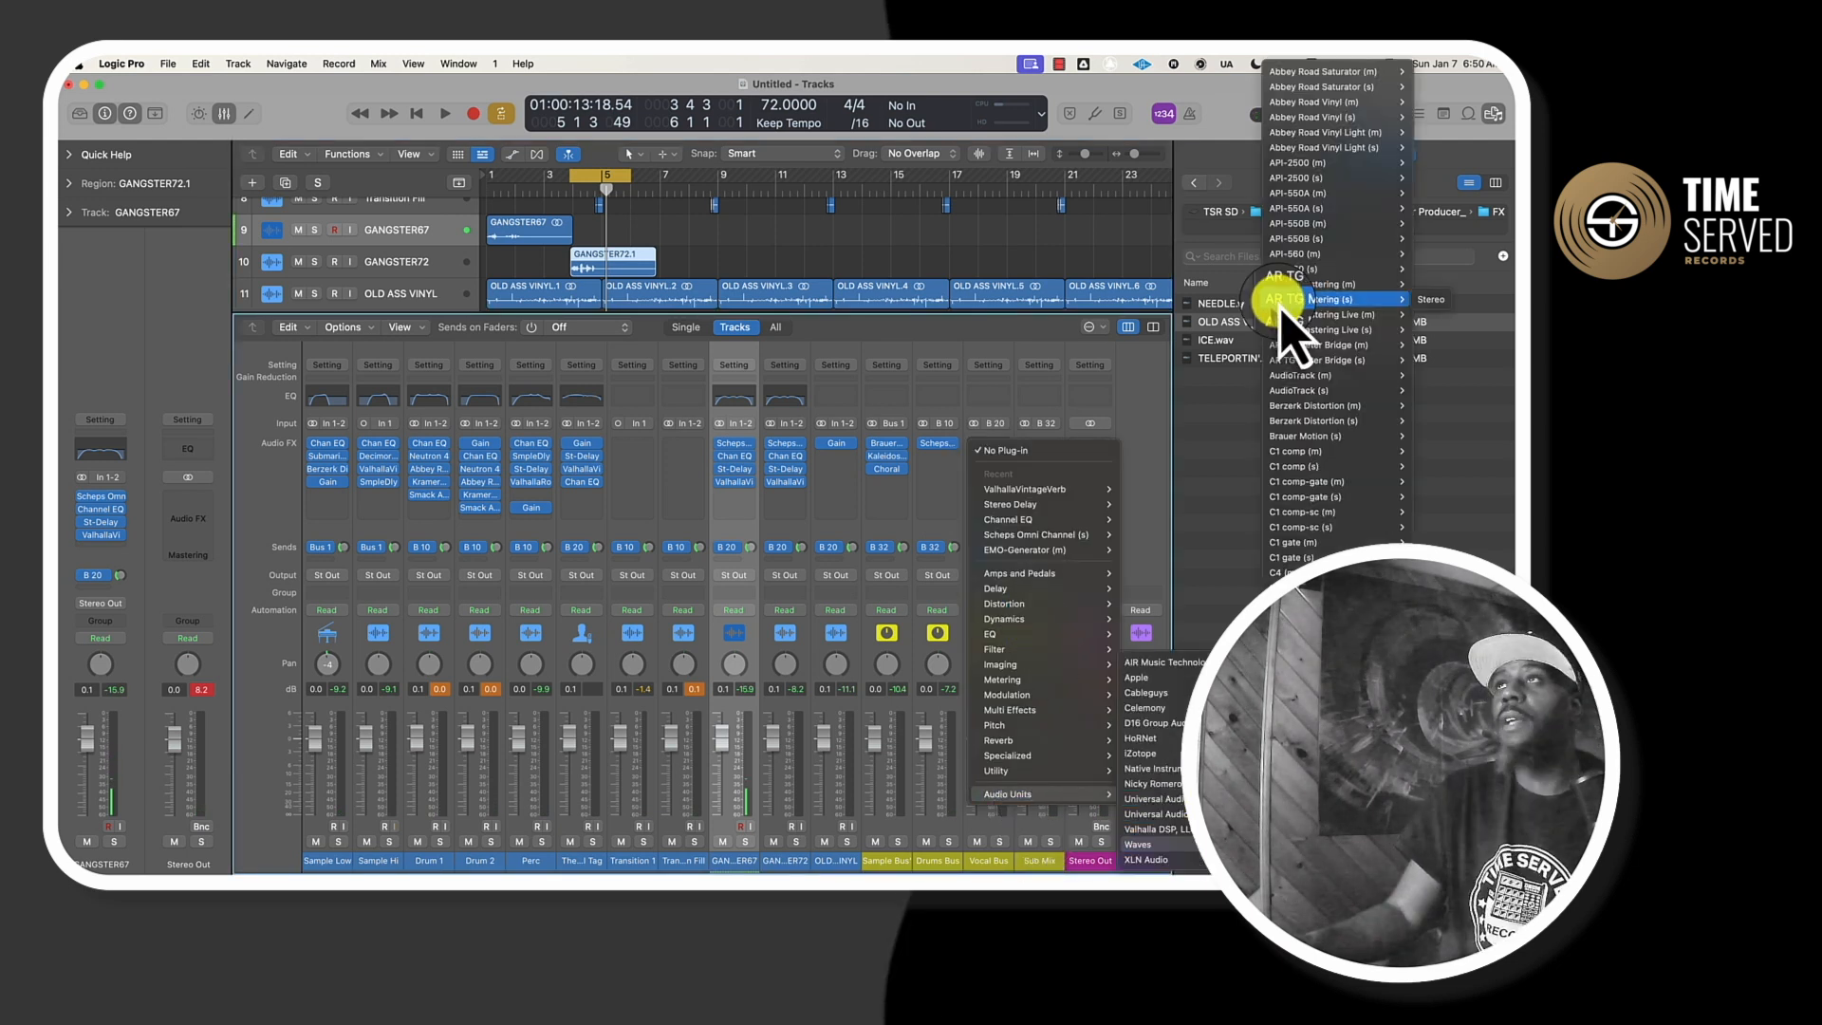
{"action": "left_click", "coordinate": [1428, 299]}
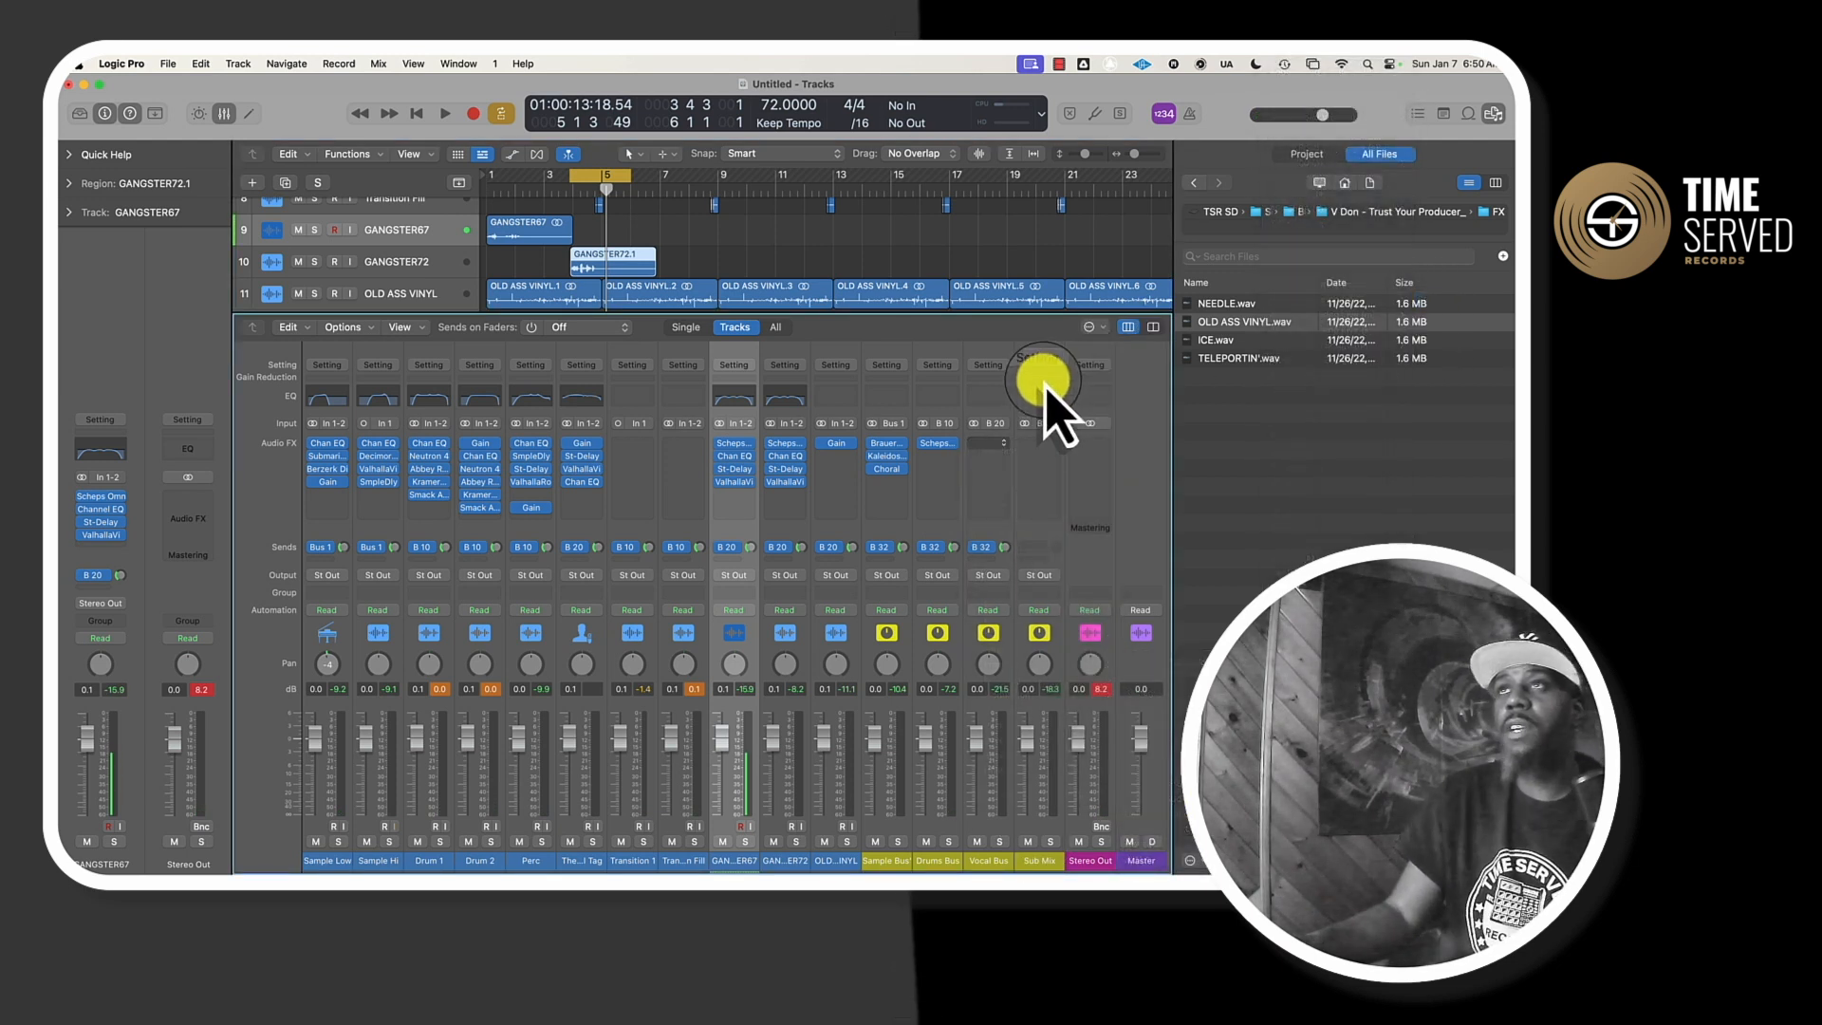
- Load the Mix Glue preset in the Vocal Bus's AR TG Mastering plug-in during playback, close the plug-in and stop playback
{"action": "key", "text": "space"}
{"action": "left_click", "coordinate": [762, 320]}
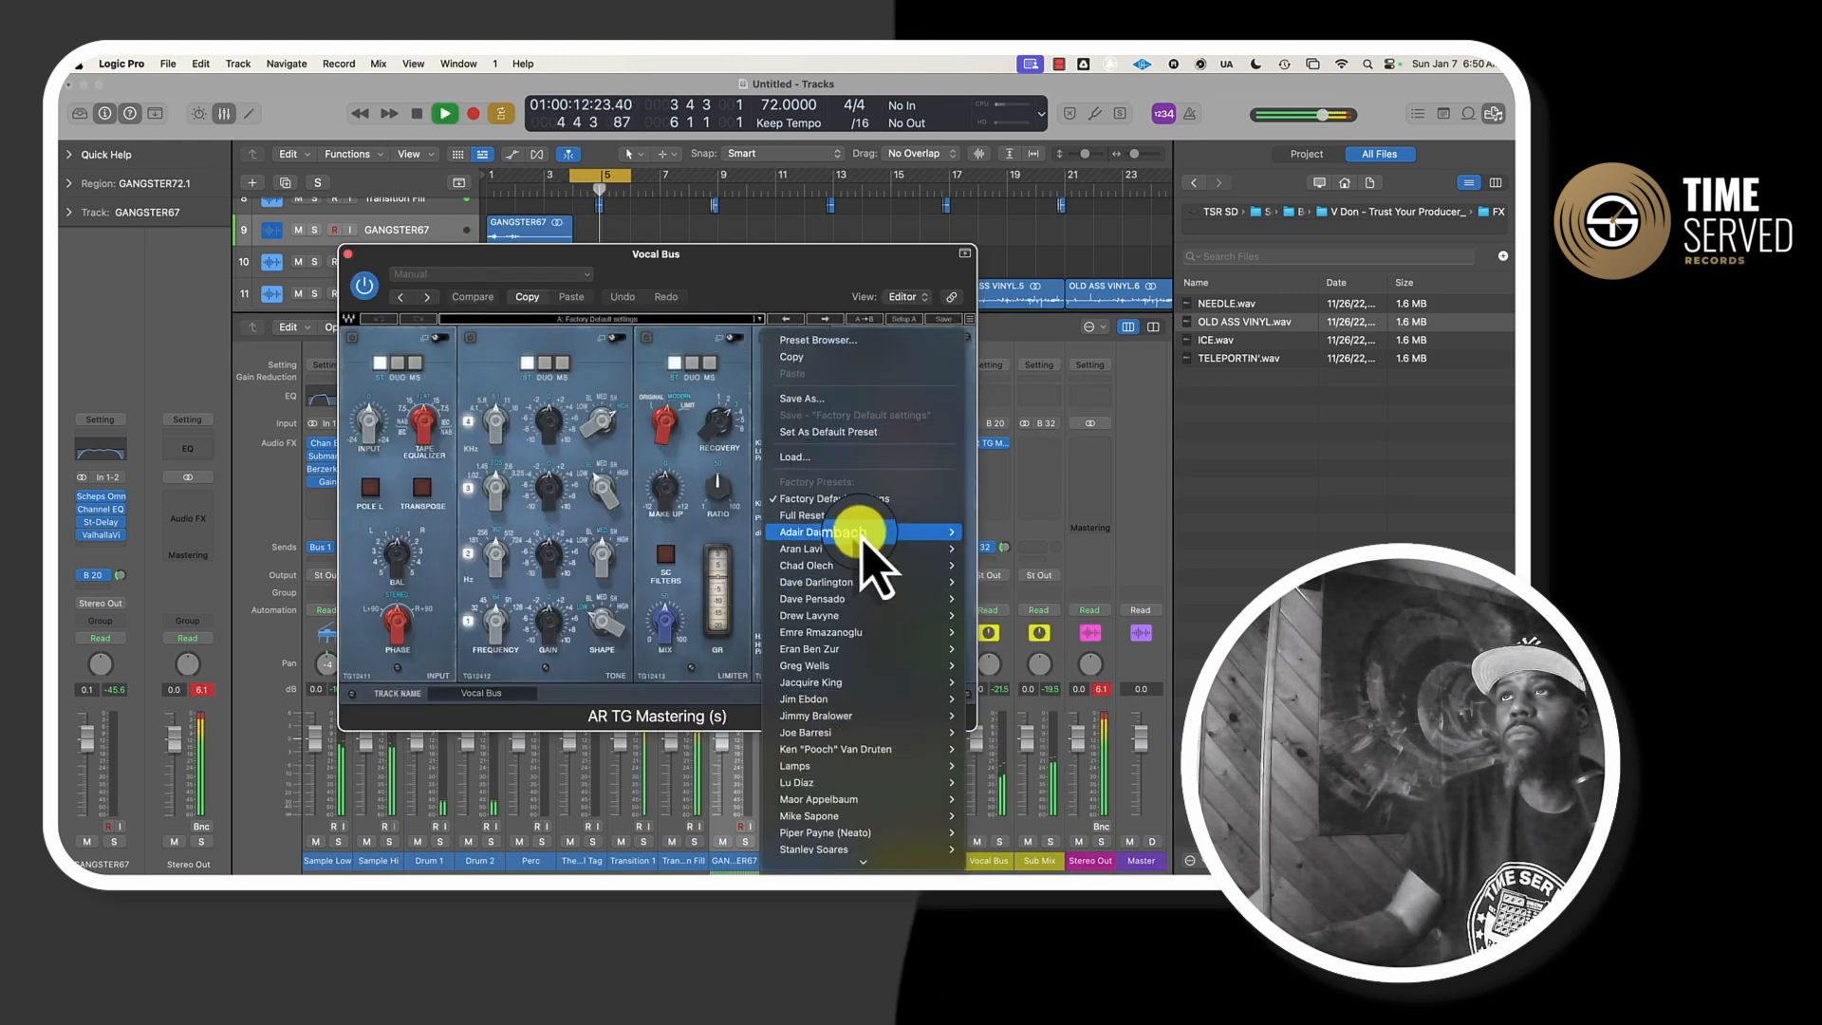
{"action": "mouse_move", "coordinate": [861, 548]}
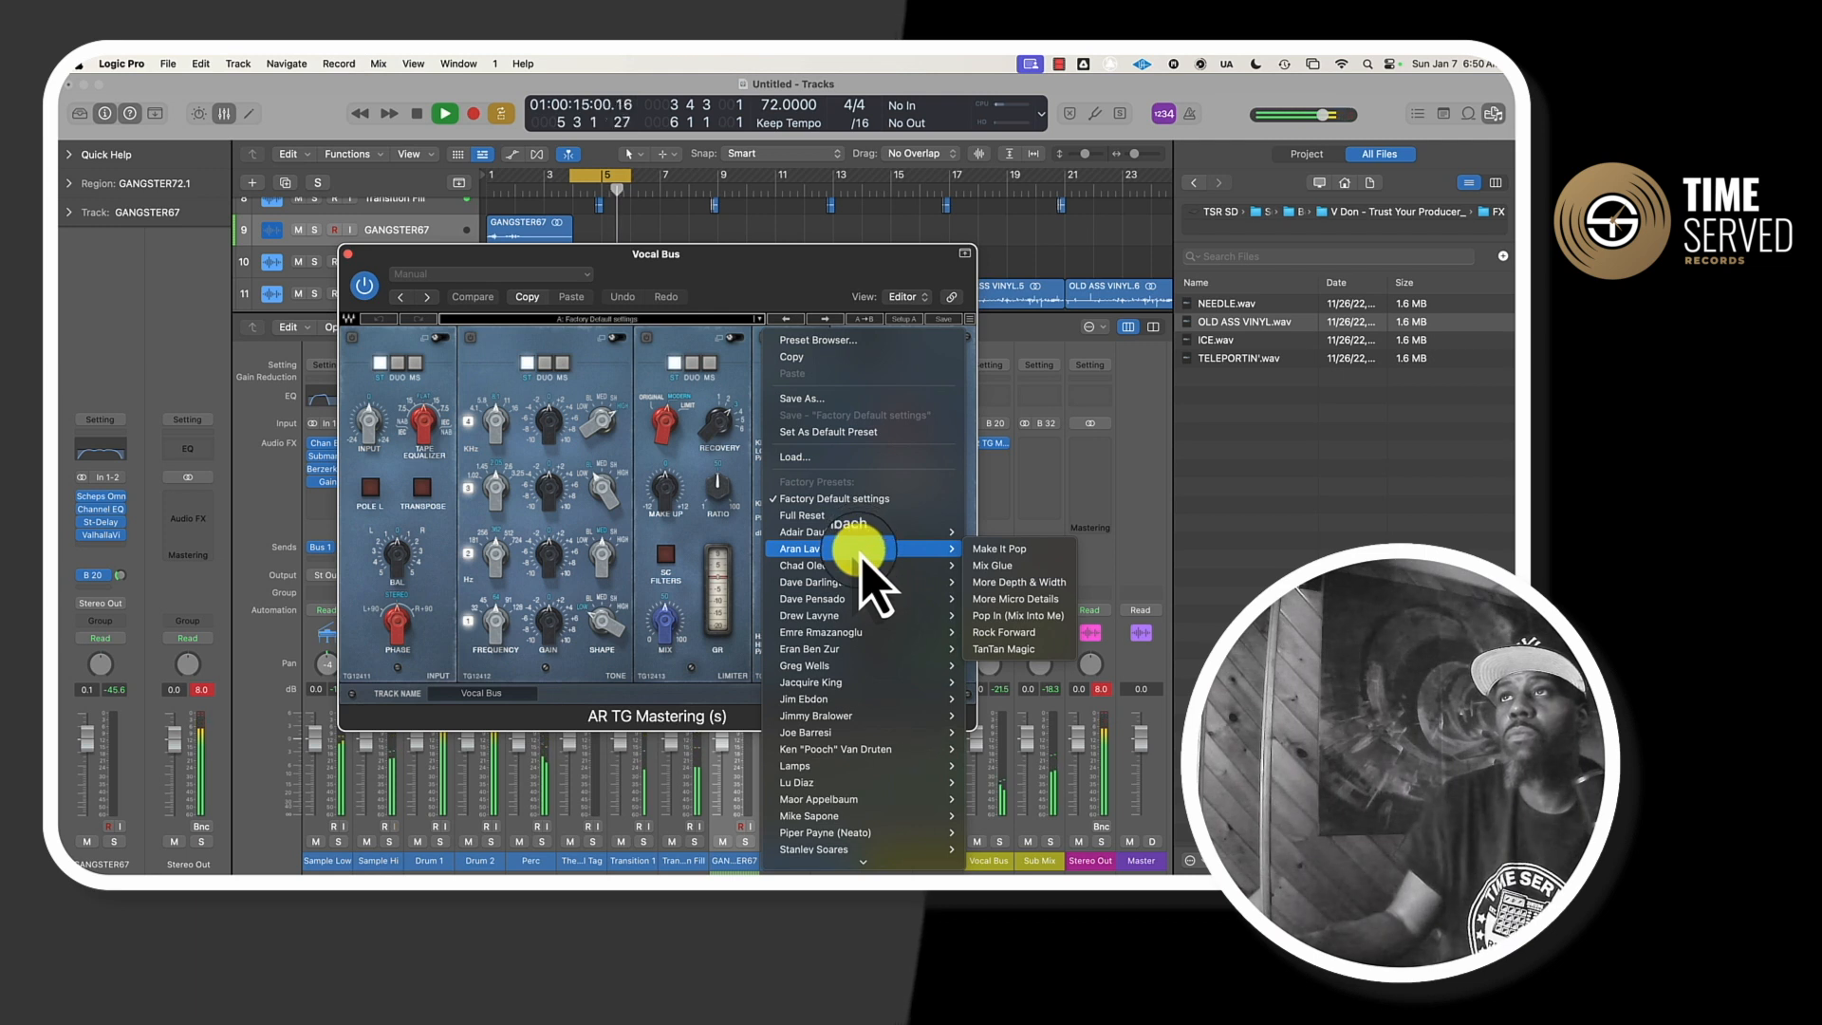
{"action": "left_click", "coordinate": [978, 567]}
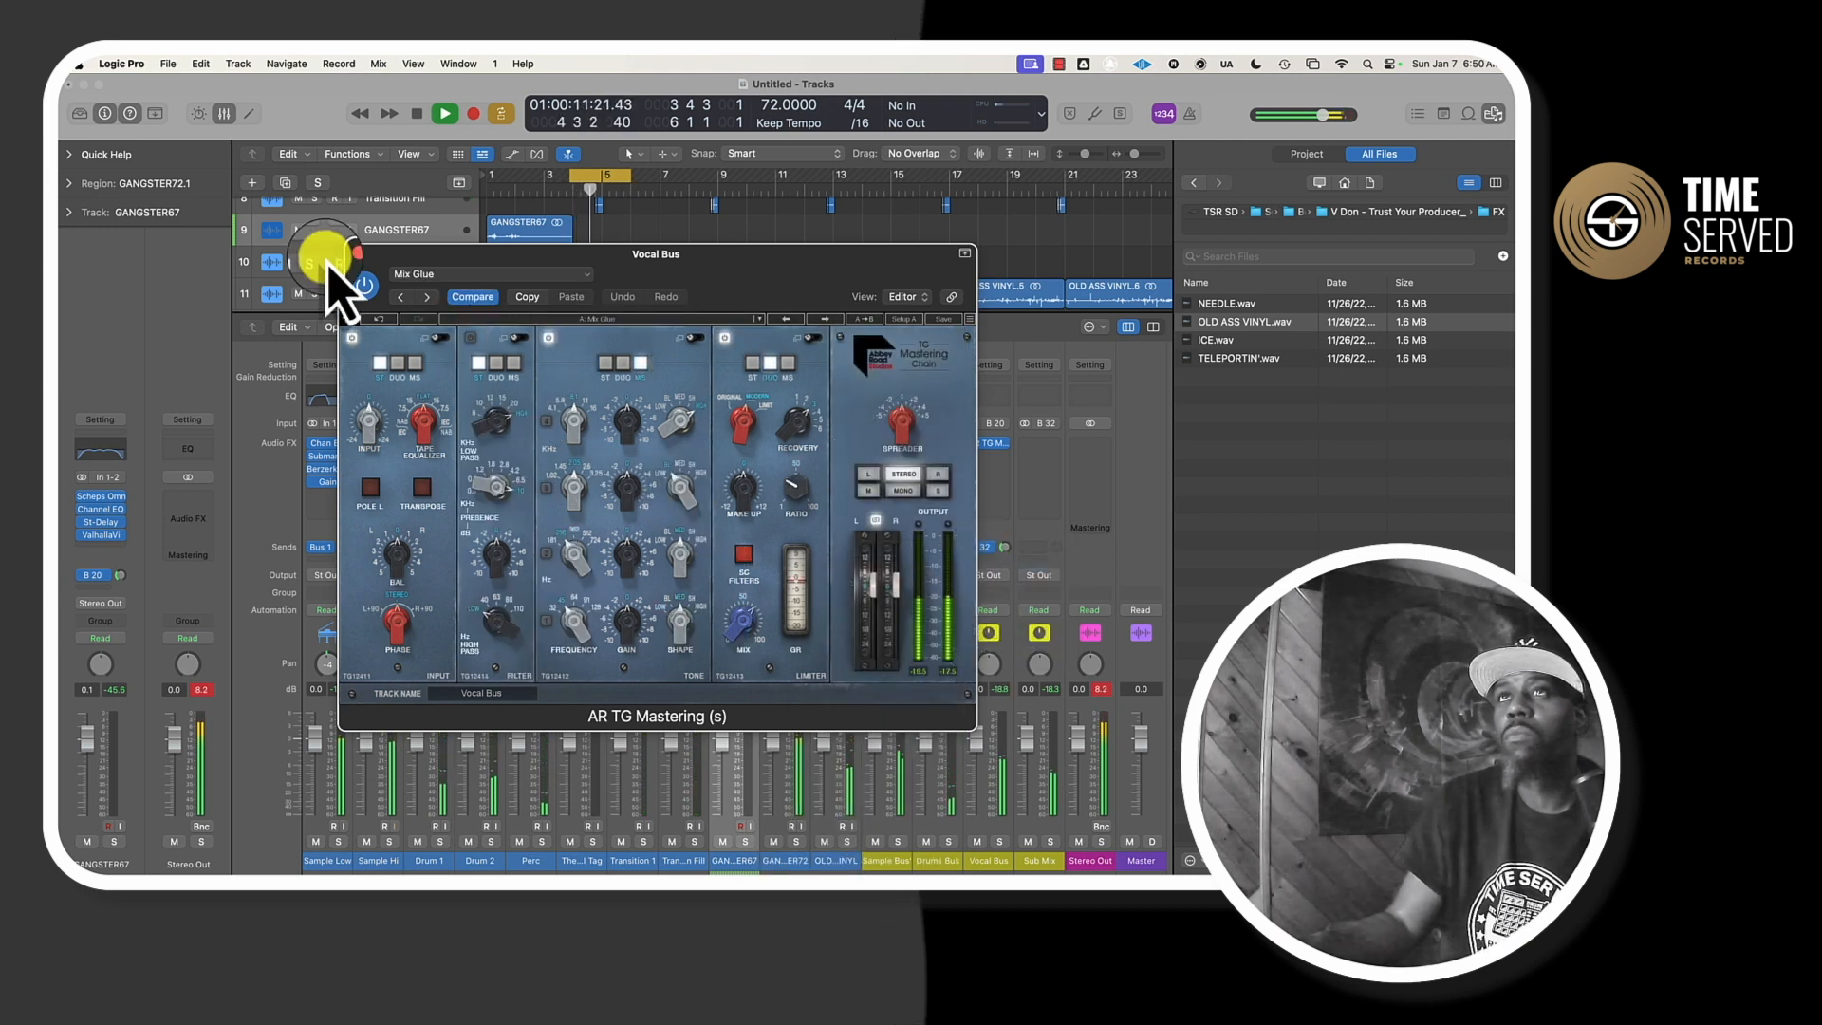
{"action": "left_click", "coordinate": [356, 253]}
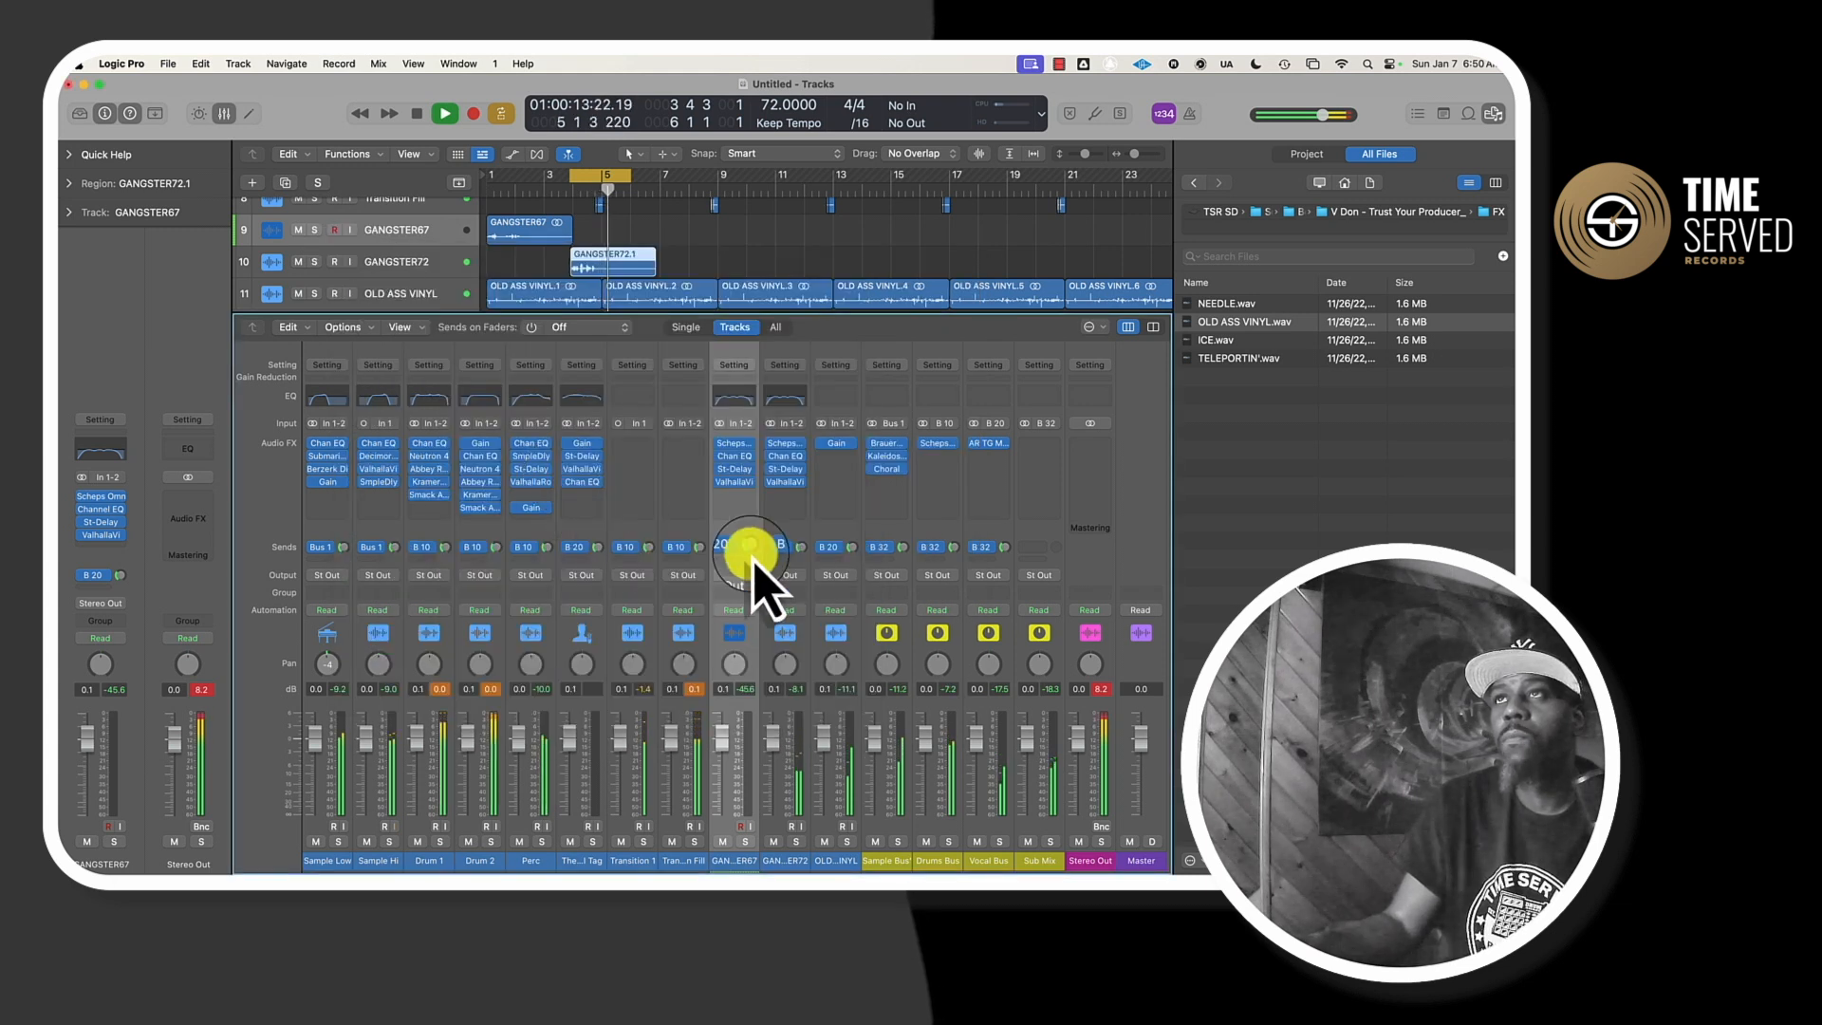
{"action": "key", "text": "space"}
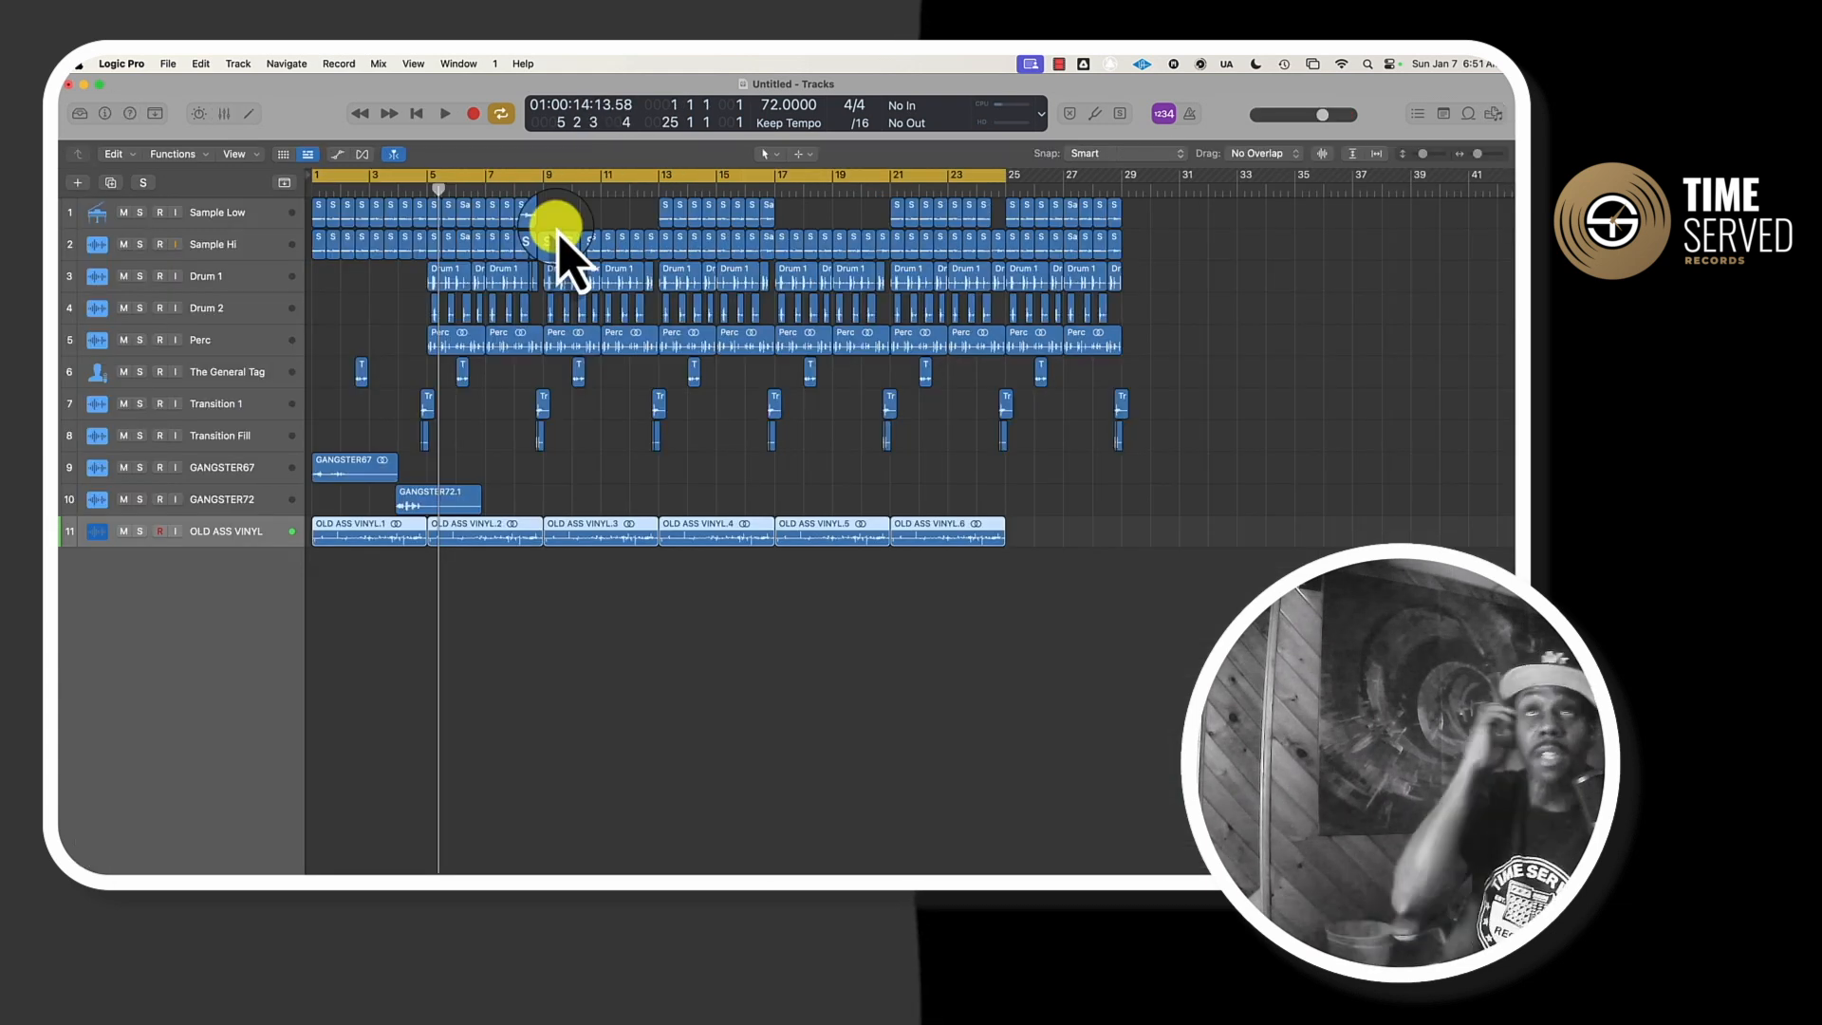
- Play the arrangement from bar 1 to about bar 11 to review the whole mix
{"action": "key", "text": "Return"}
{"action": "key", "text": "space"}
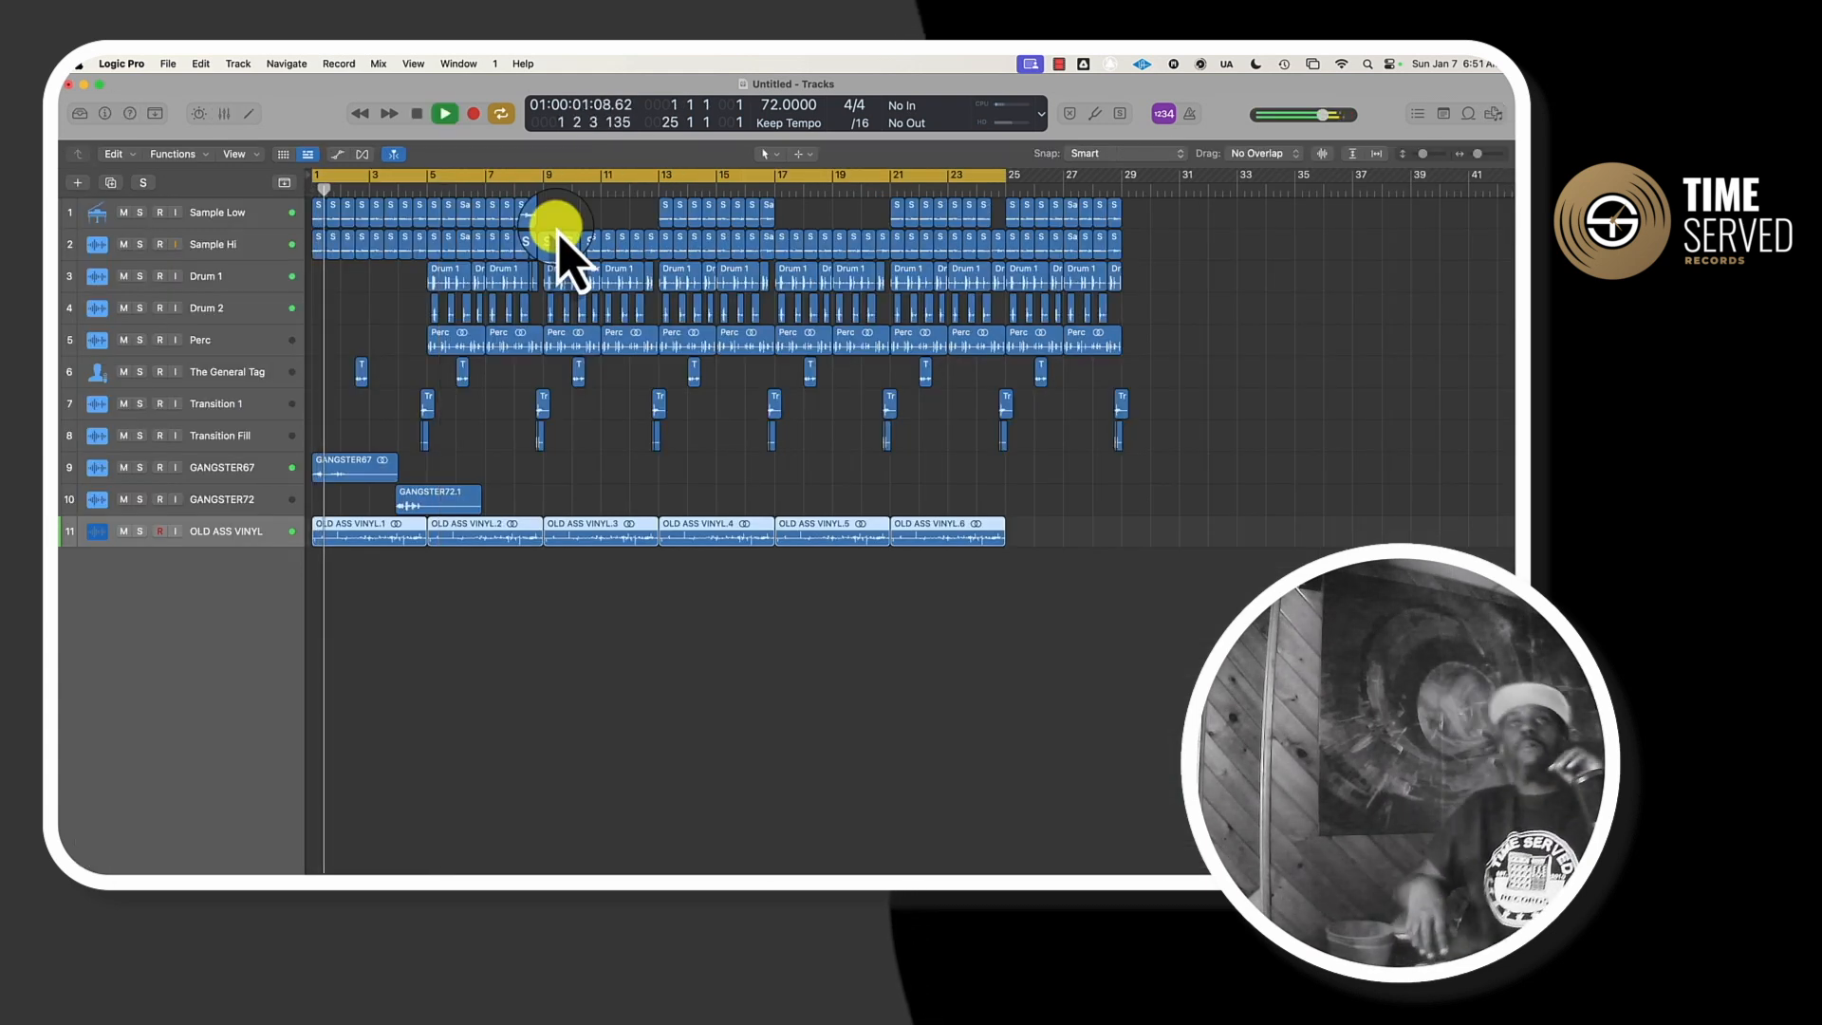
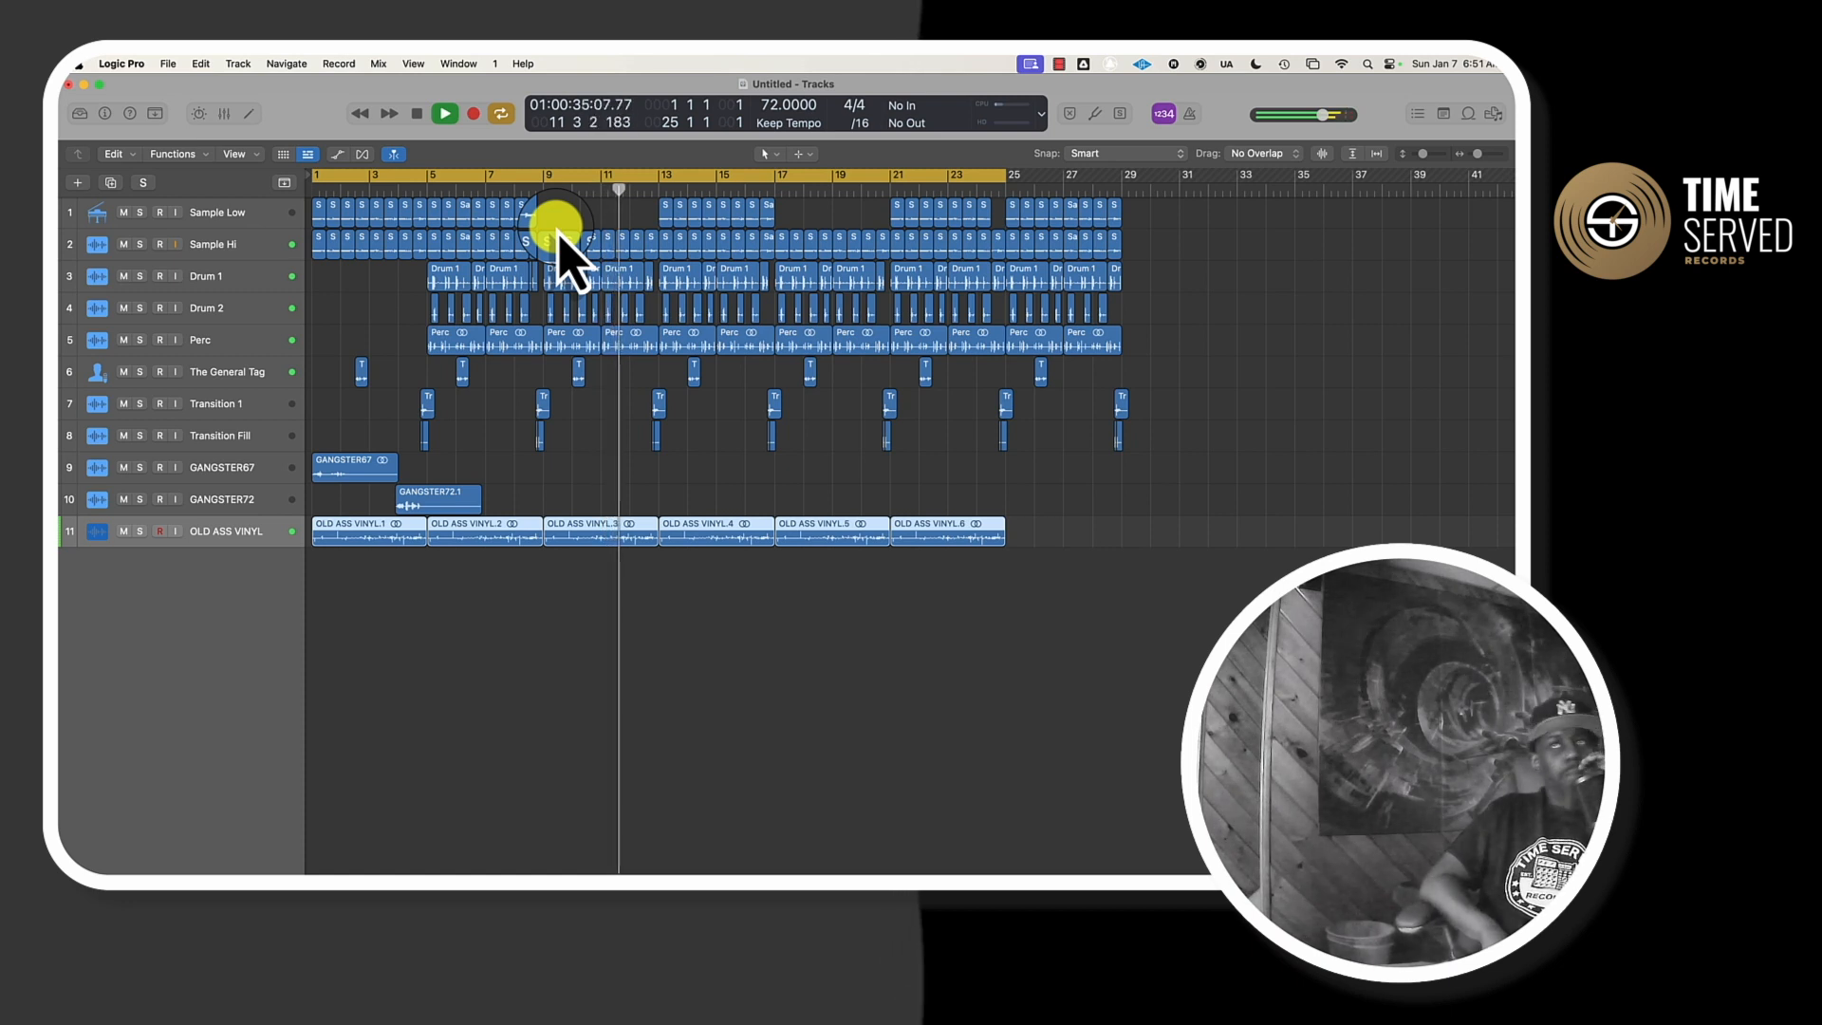
{"action": "key", "text": "space"}
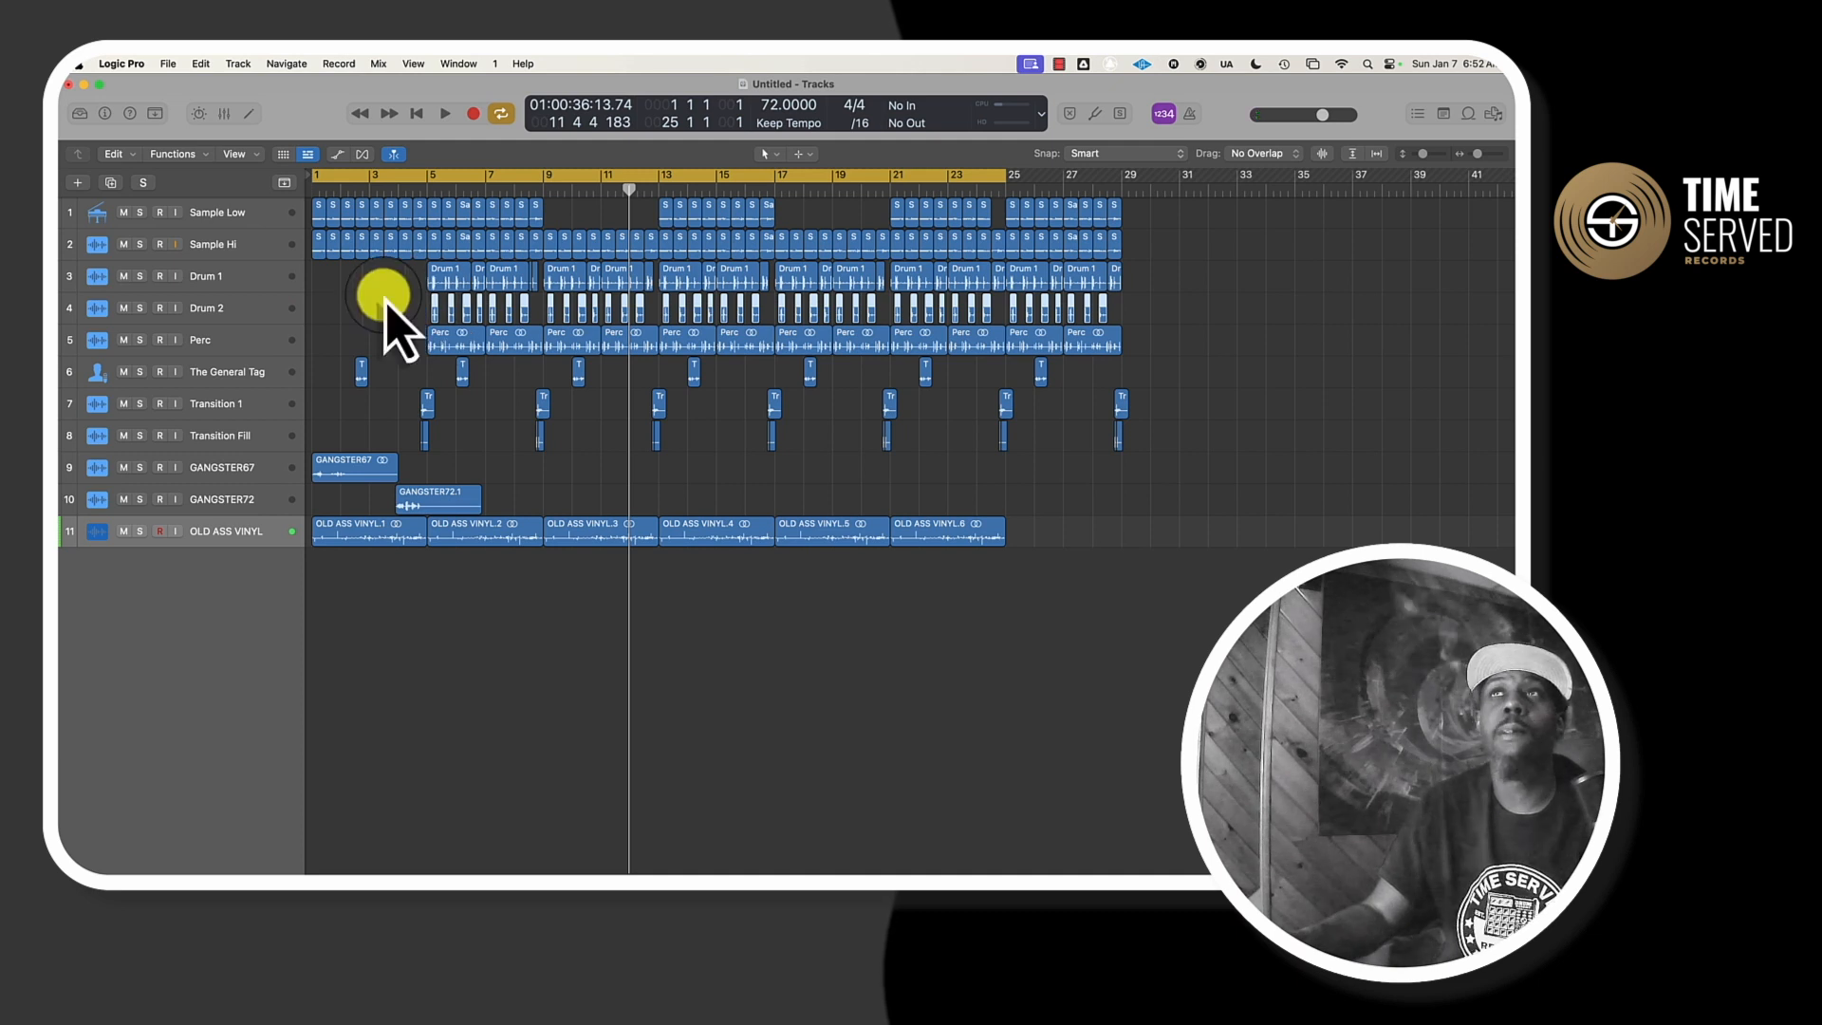
- Lengthen all selected Drum 2 regions slightly at their ends and play the opening bars from the start
{"action": "scroll", "coordinate": [383, 296], "scroll_direction": "up", "scroll_amount": 10}
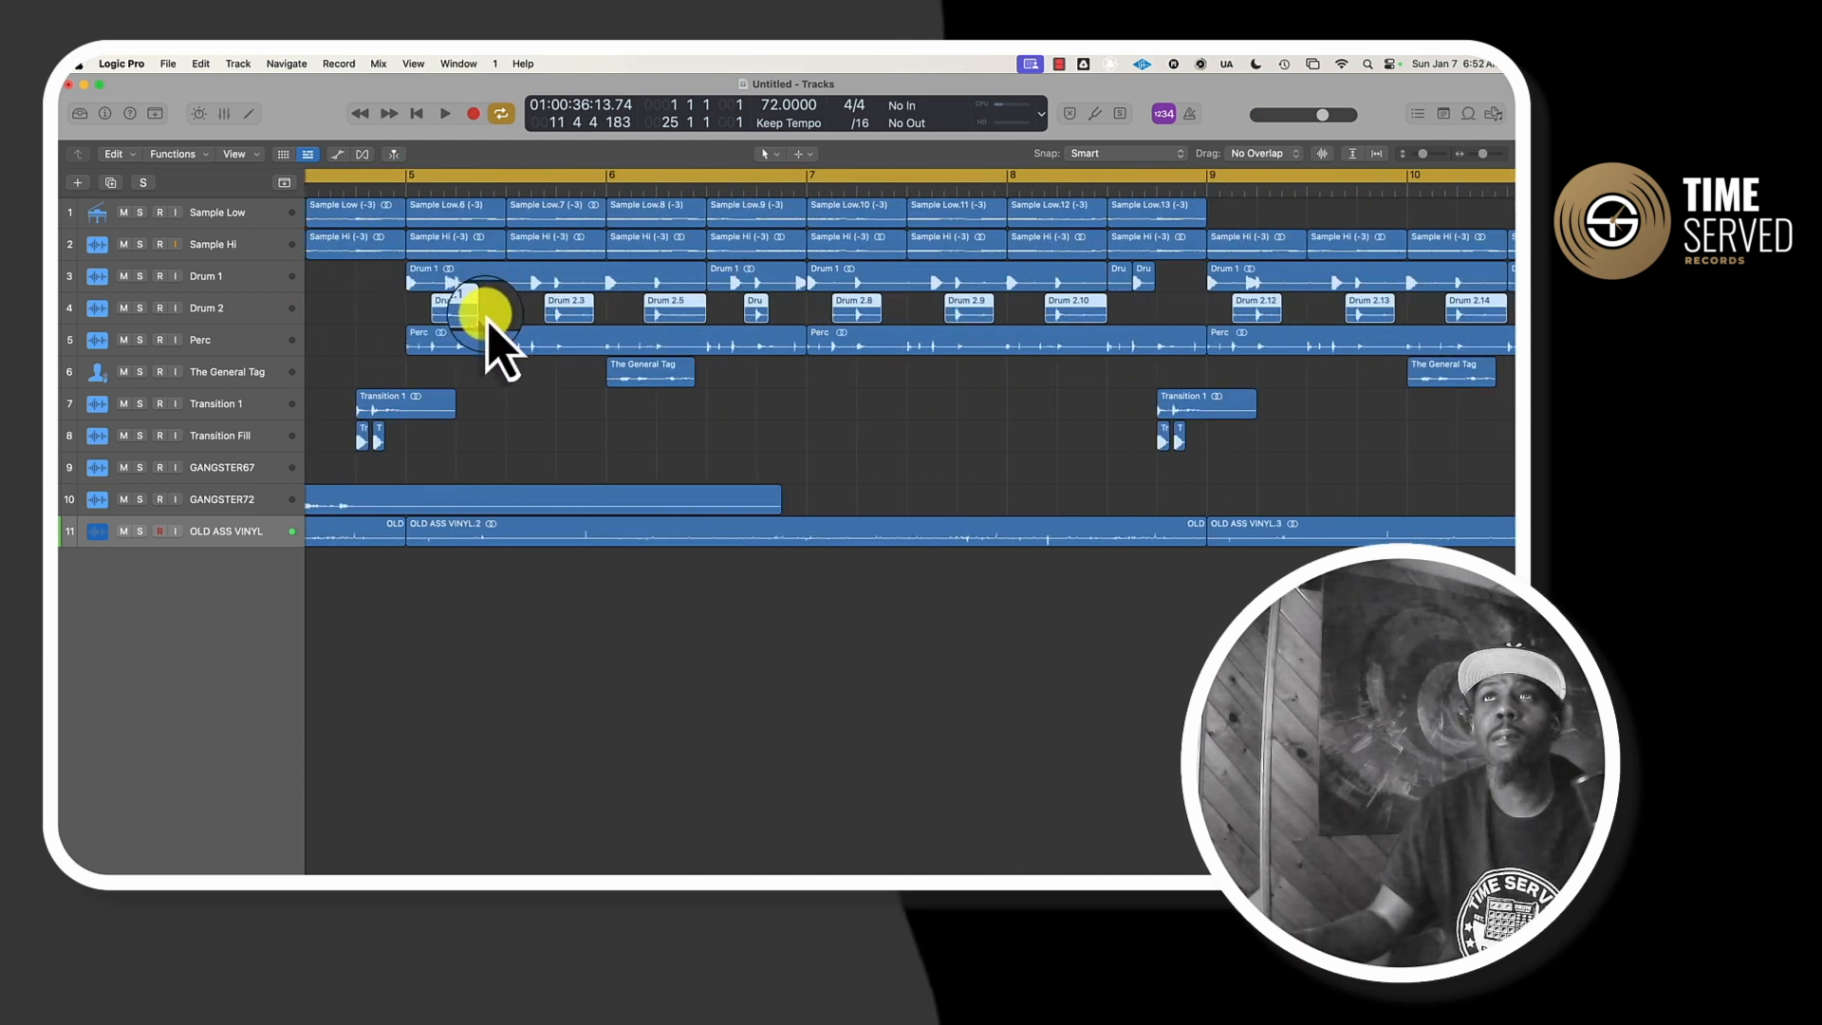
{"action": "left_click_drag", "start_coordinate": [478, 317], "coordinate": [484, 318]}
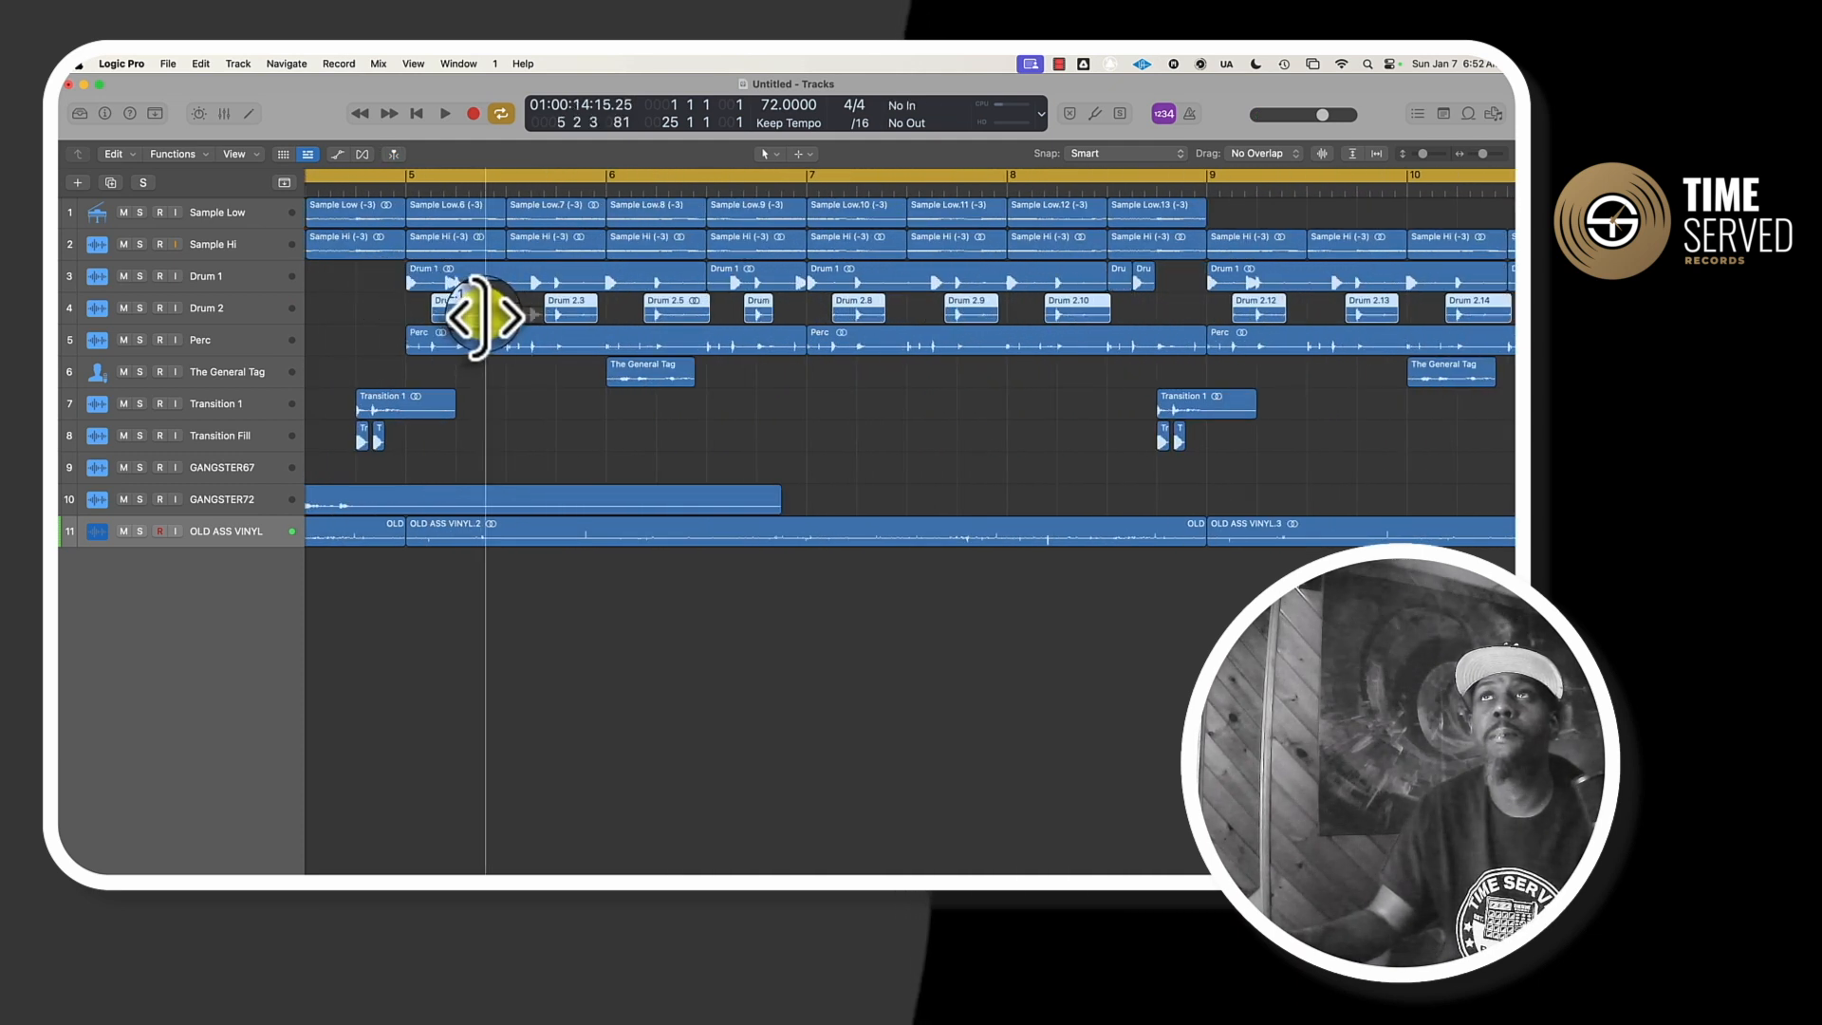
{"action": "left_click_drag", "start_coordinate": [484, 318], "coordinate": [493, 318]}
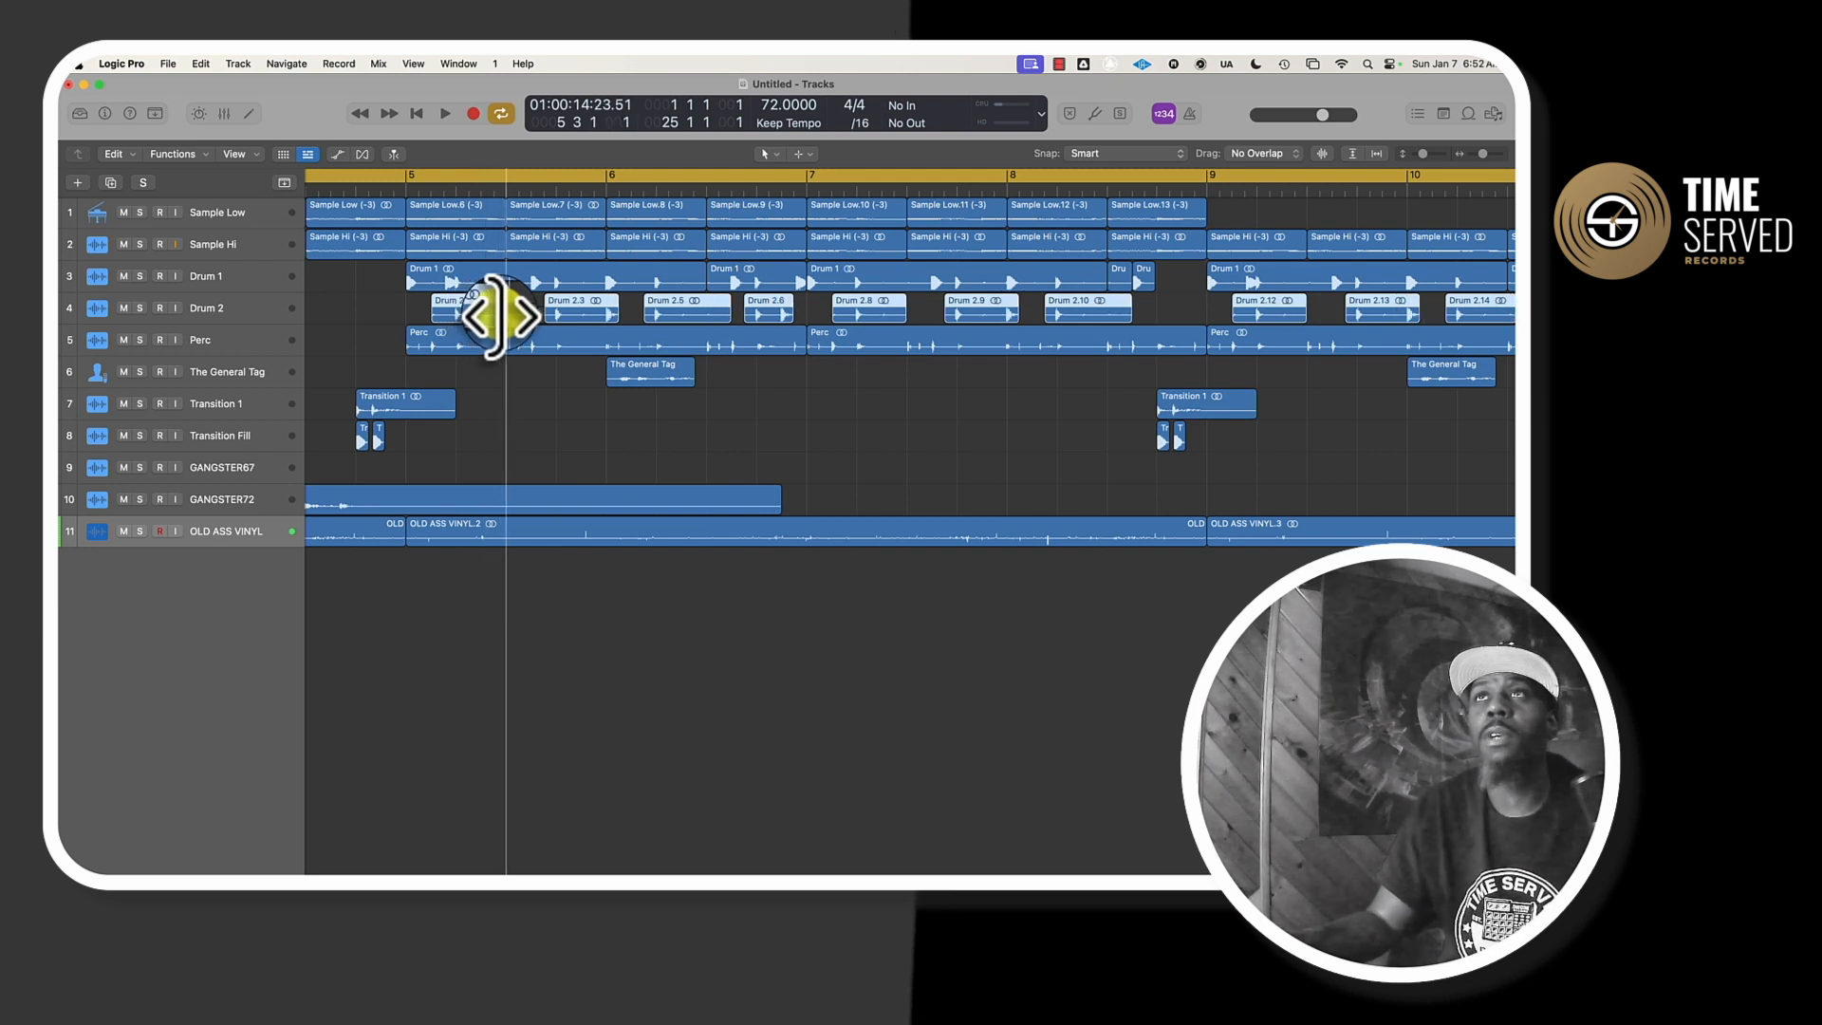
{"action": "key", "text": "Return"}
{"action": "key", "text": "space"}
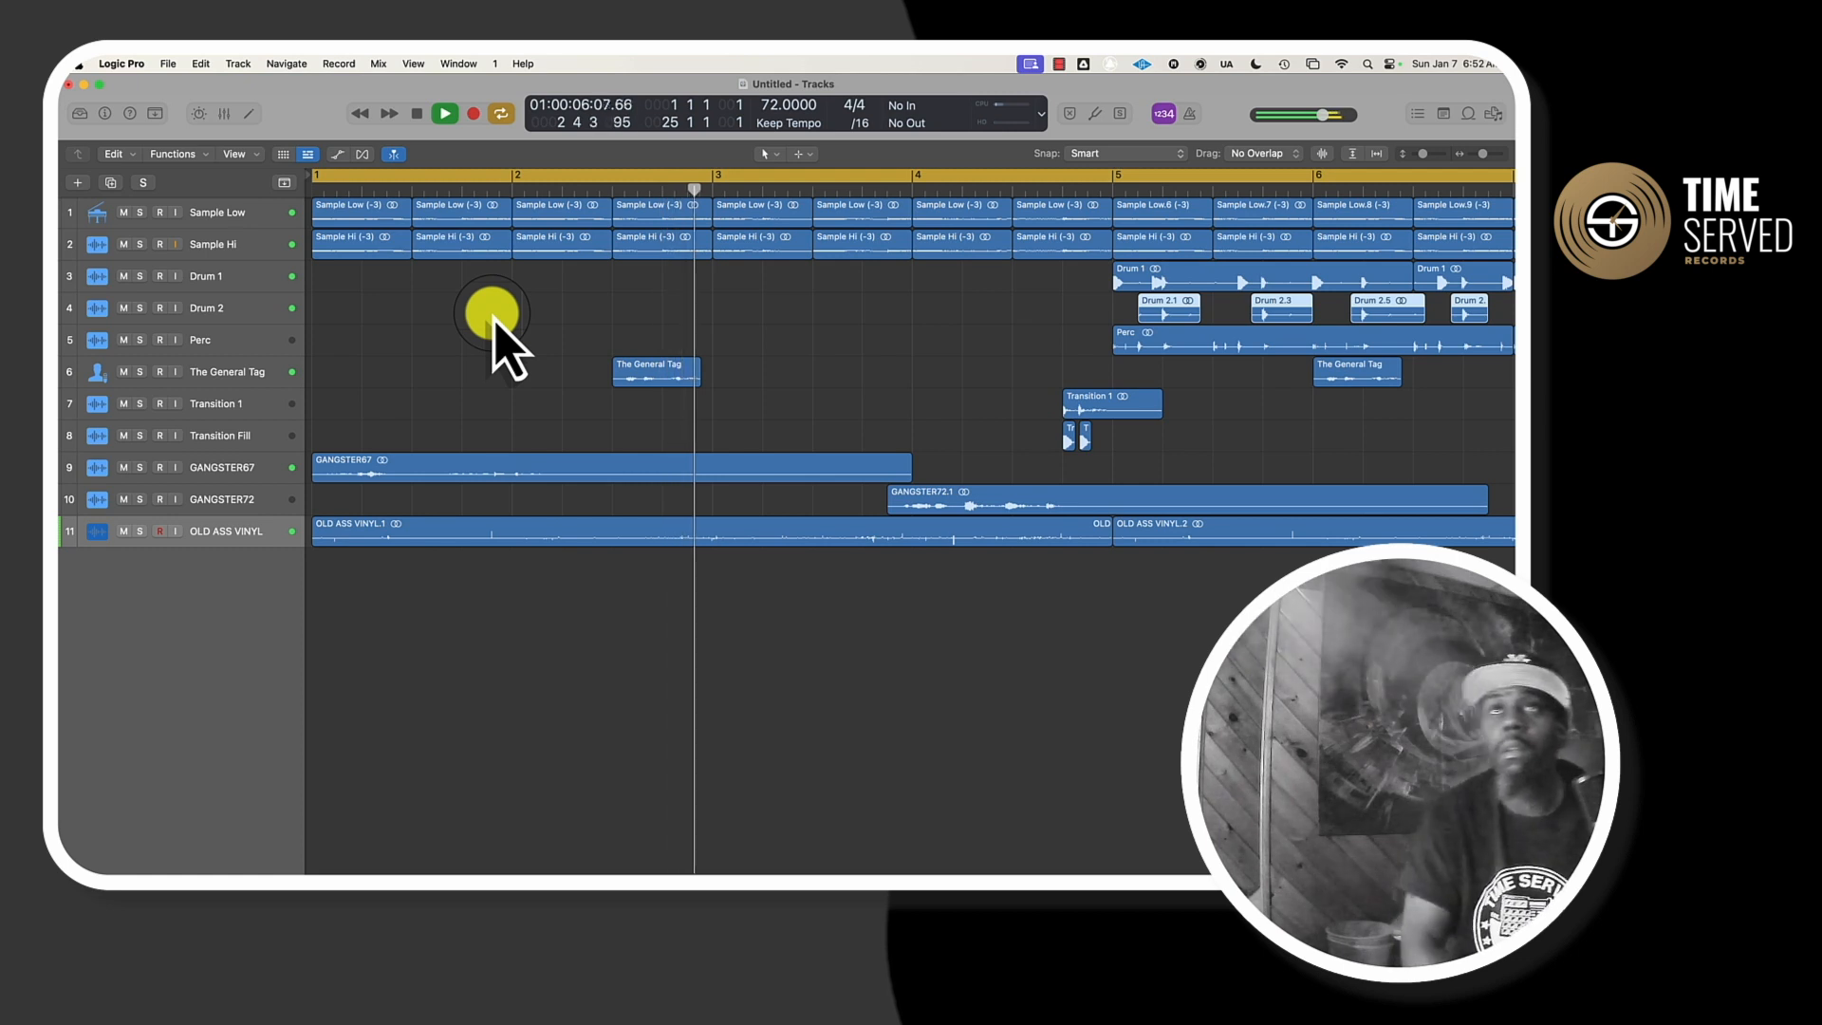
{"action": "key", "text": "space"}
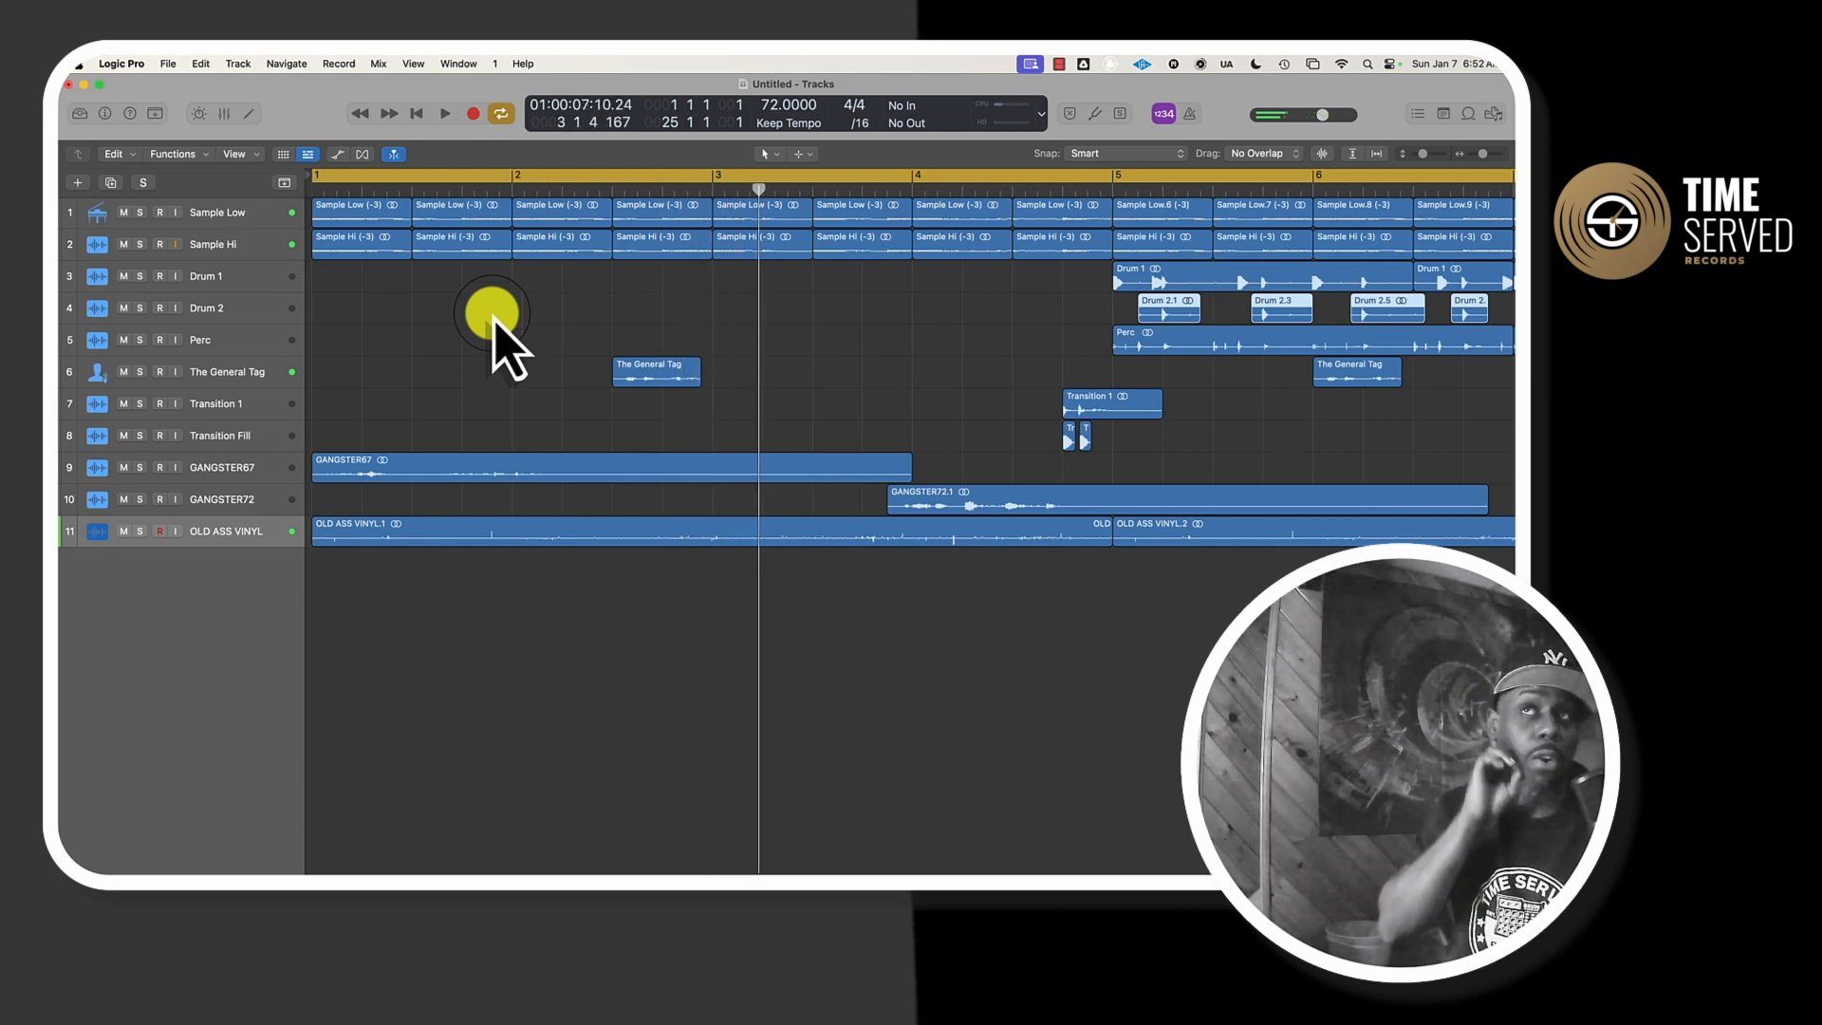
- Show track automation and open an extra lane under GANGSTER67 assigned to the Stereo Delay's Left Mix
{"action": "key", "text": "a"}
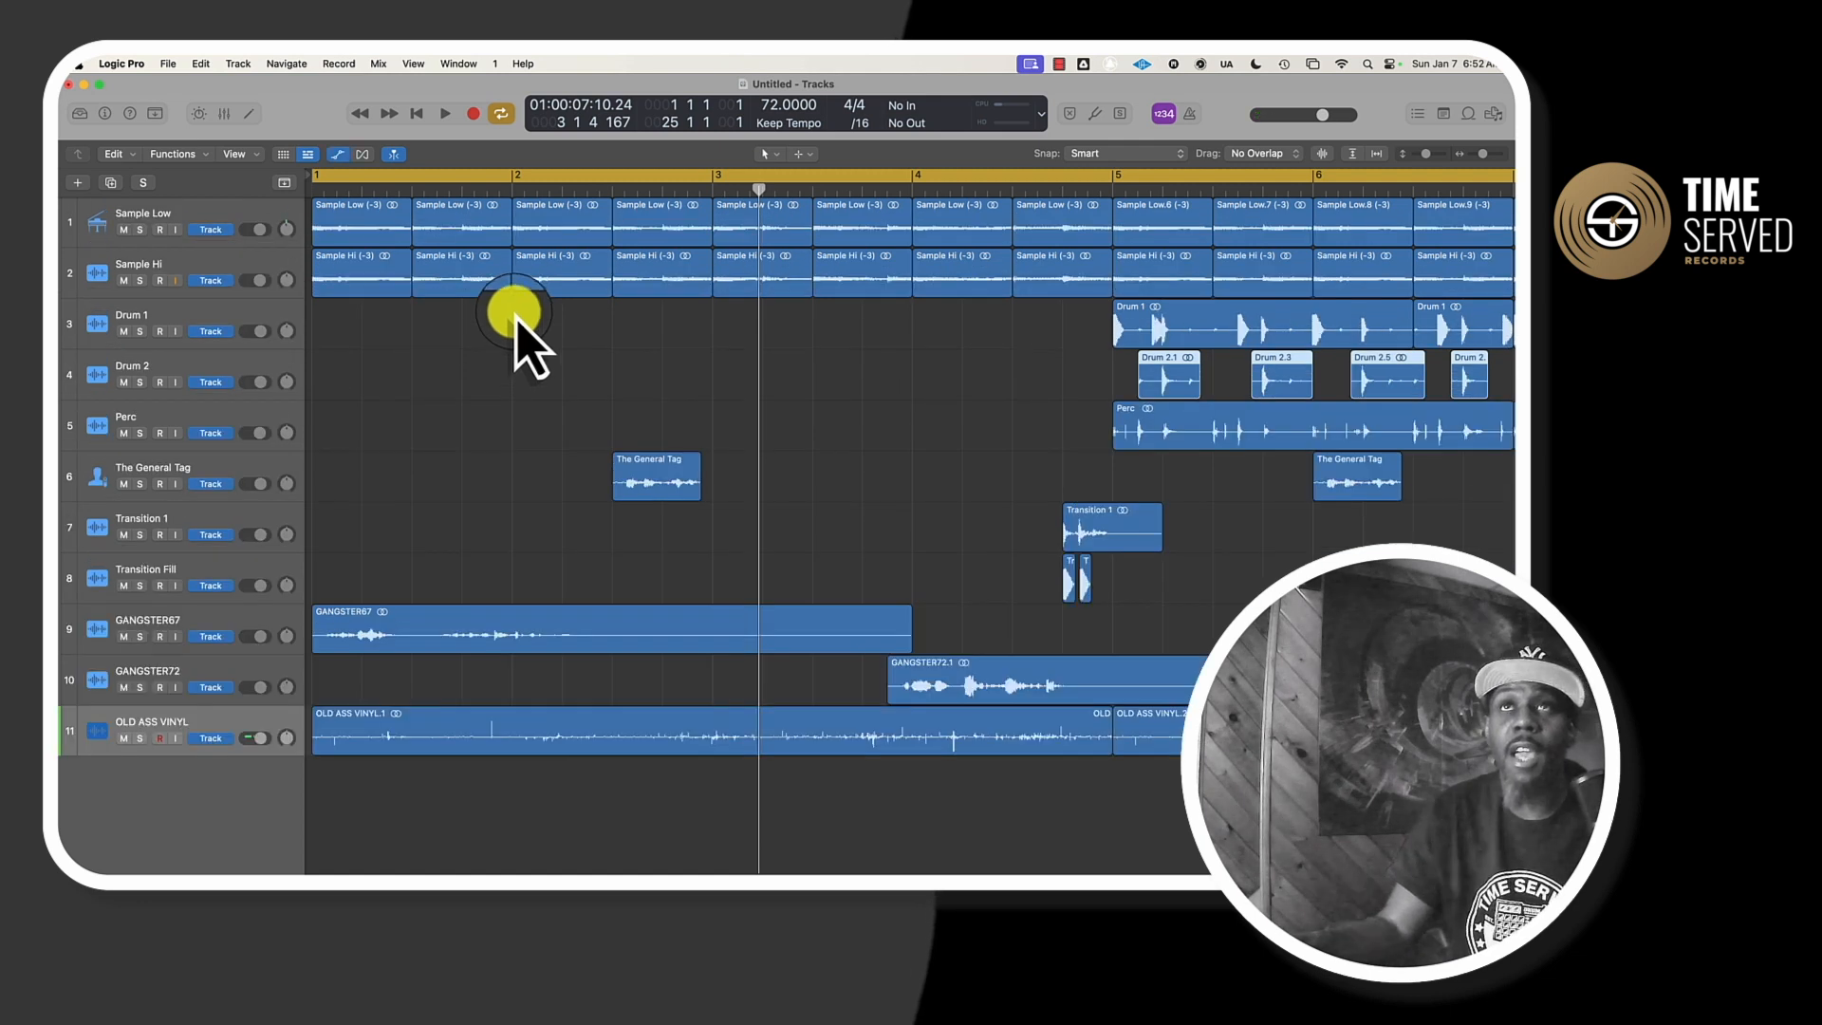
{"action": "scroll", "coordinate": [480, 474], "scroll_direction": "up", "scroll_amount": 1}
{"action": "left_click", "coordinate": [157, 613]}
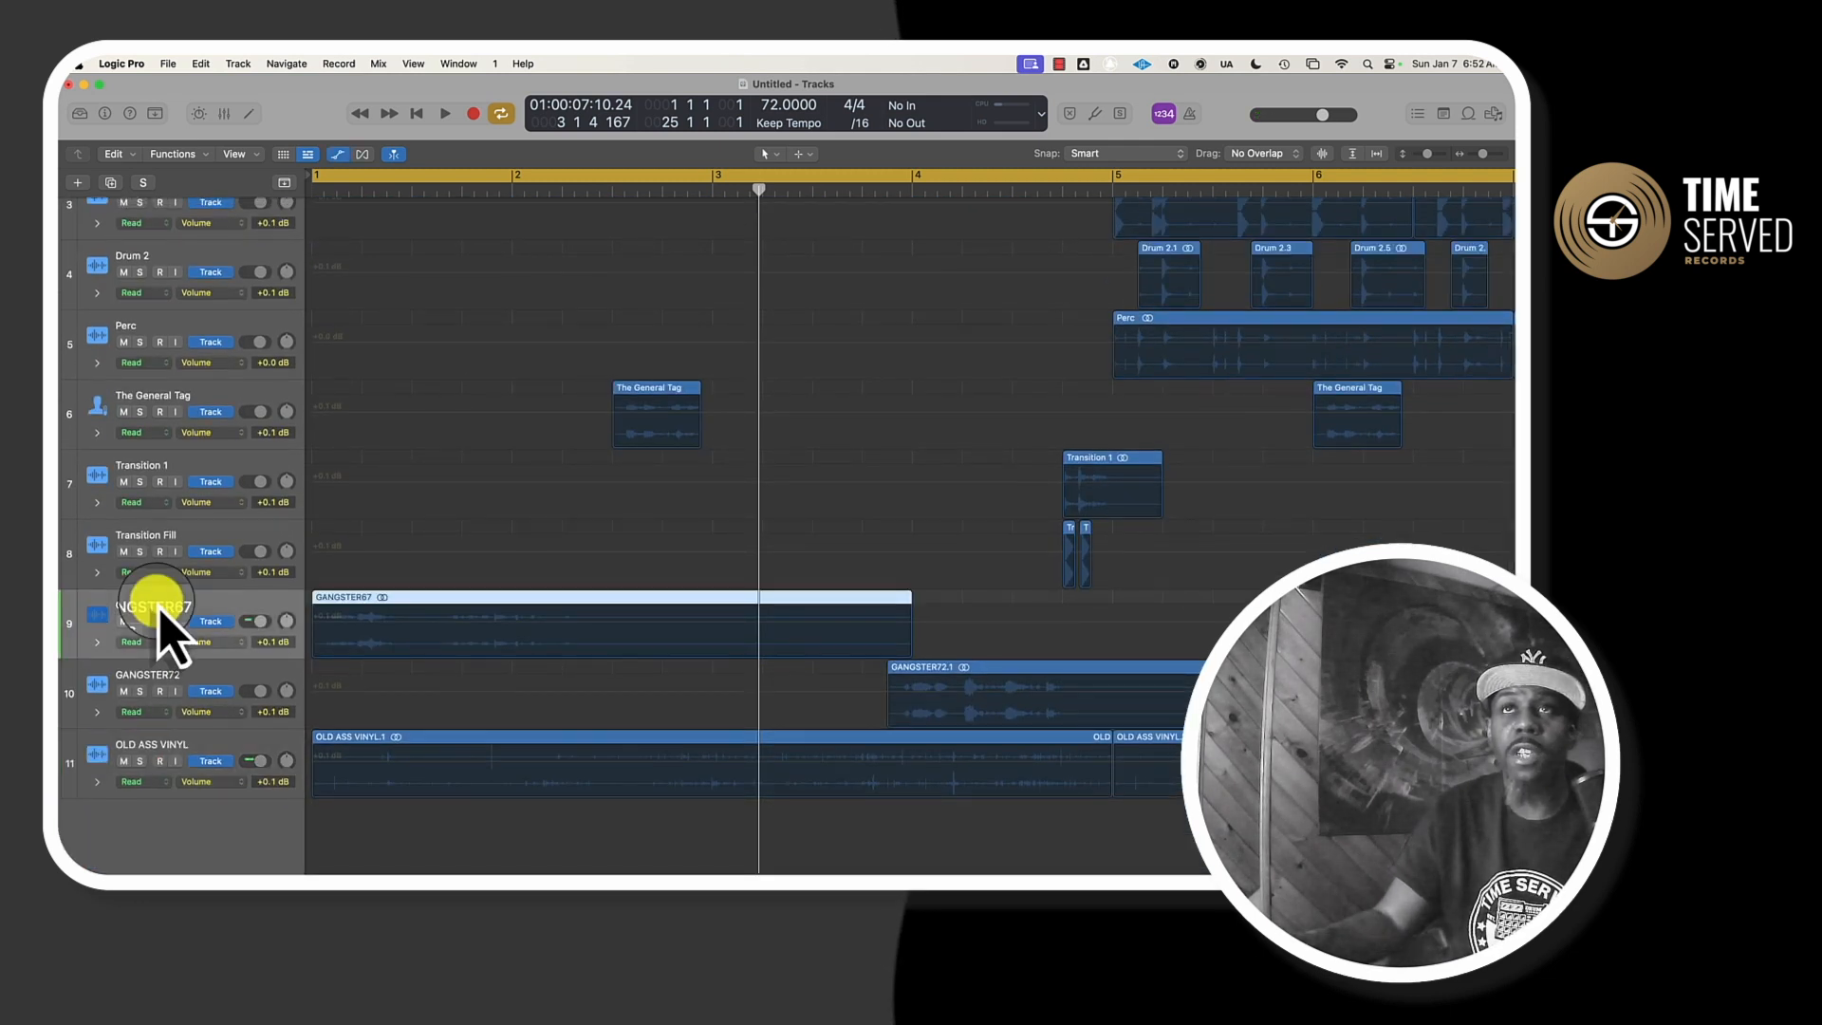
{"action": "left_click", "coordinate": [97, 641]}
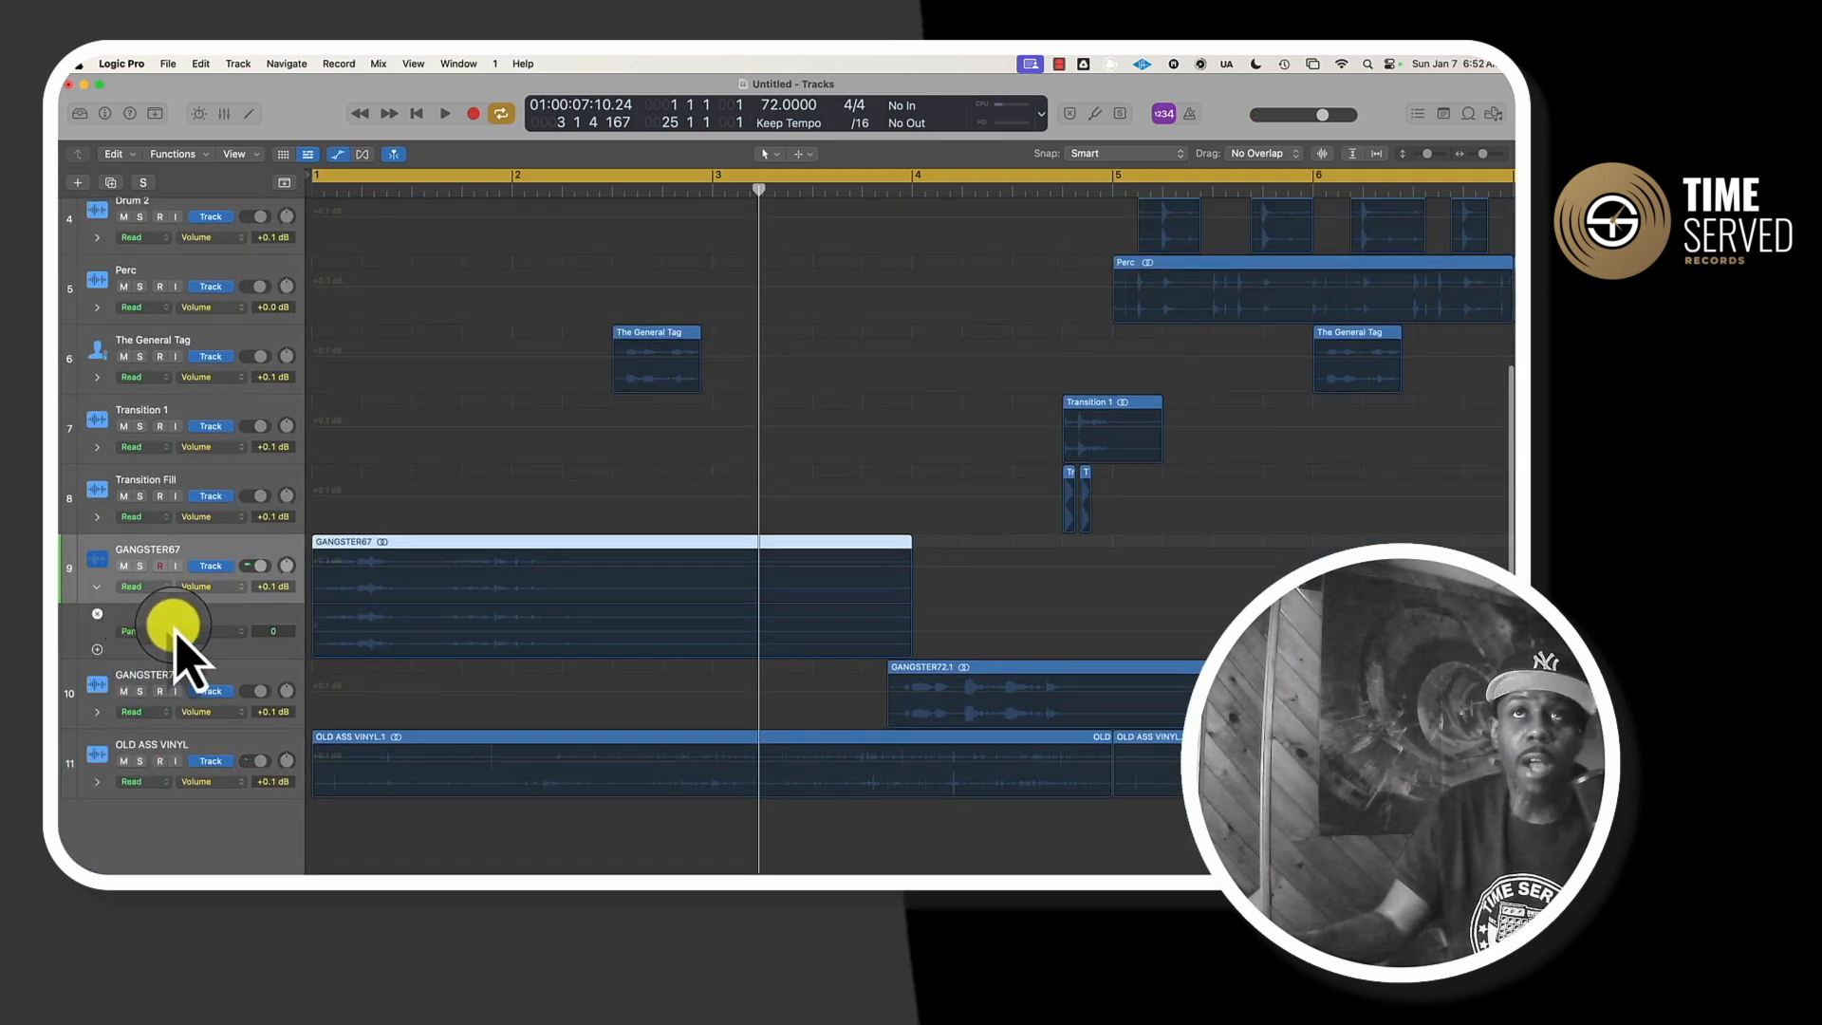
{"action": "left_click", "coordinate": [178, 633]}
{"action": "mouse_move", "coordinate": [249, 776]}
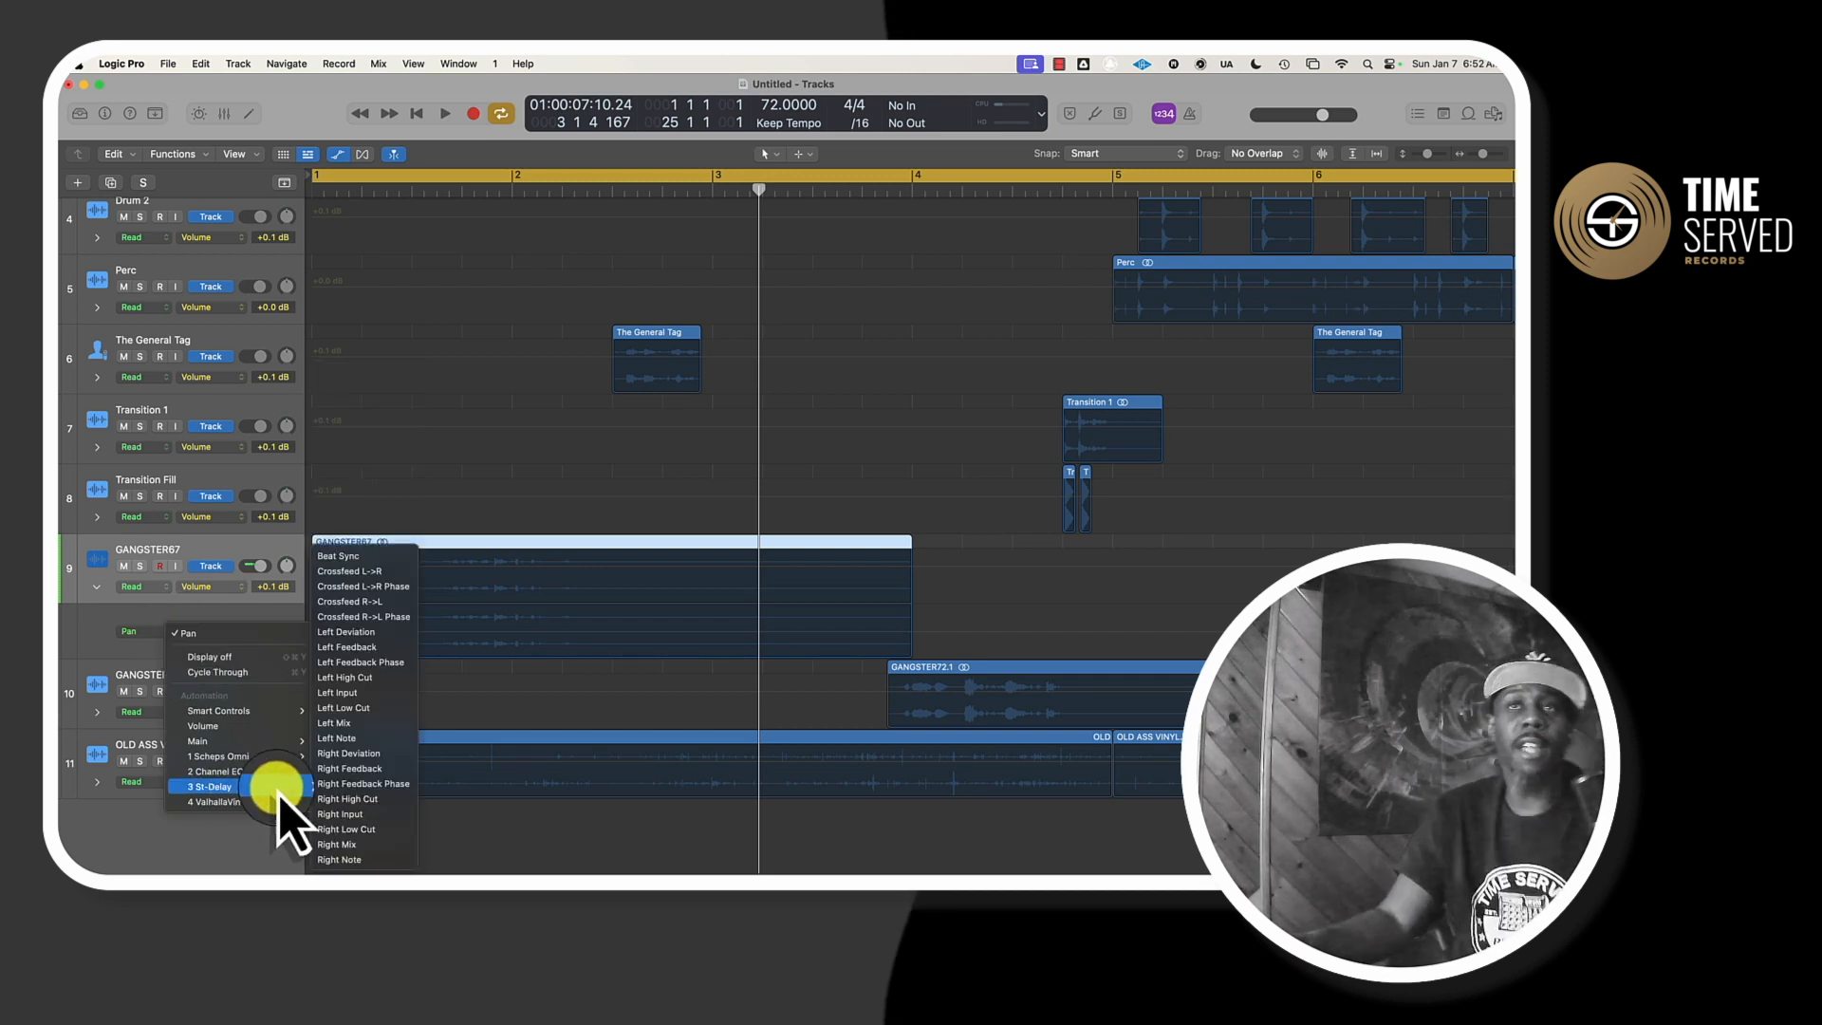
{"action": "left_click", "coordinate": [345, 726]}
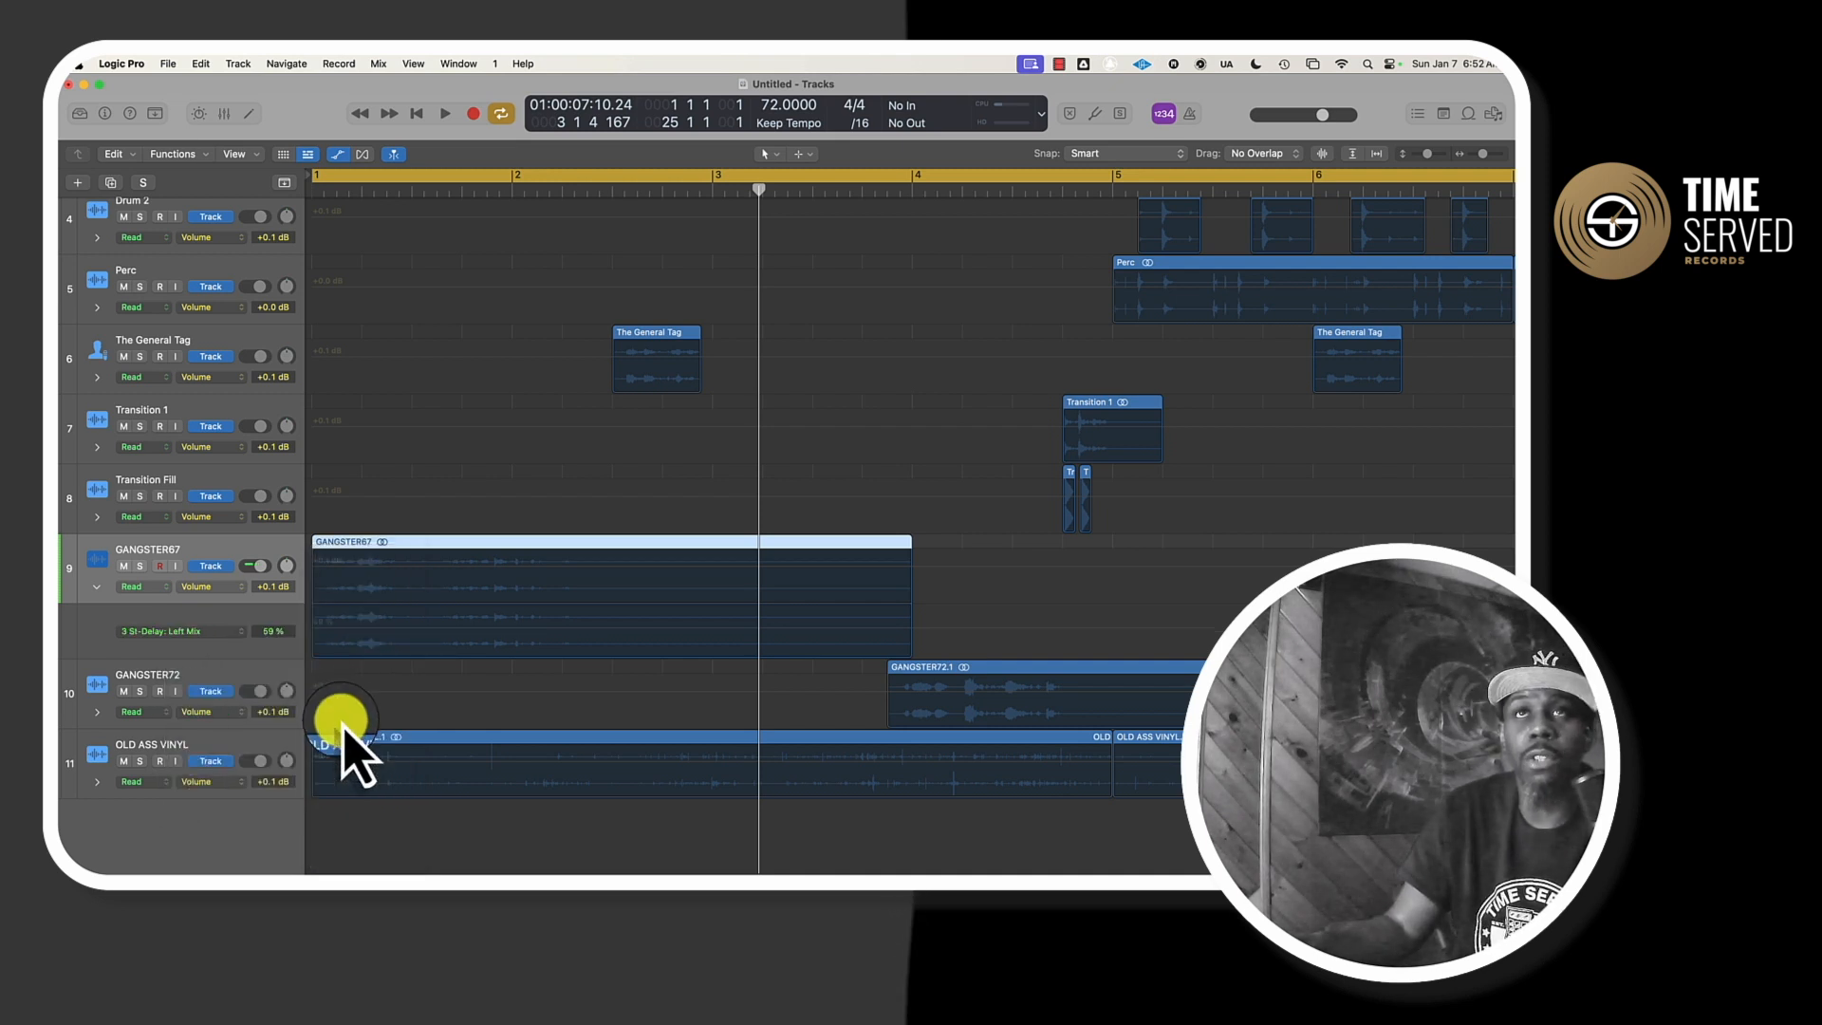
- Add a second automation lane under GANGSTER67 for the Stereo Delay's Right Mix
{"action": "left_click", "coordinate": [97, 651]}
{"action": "left_click", "coordinate": [181, 687]}
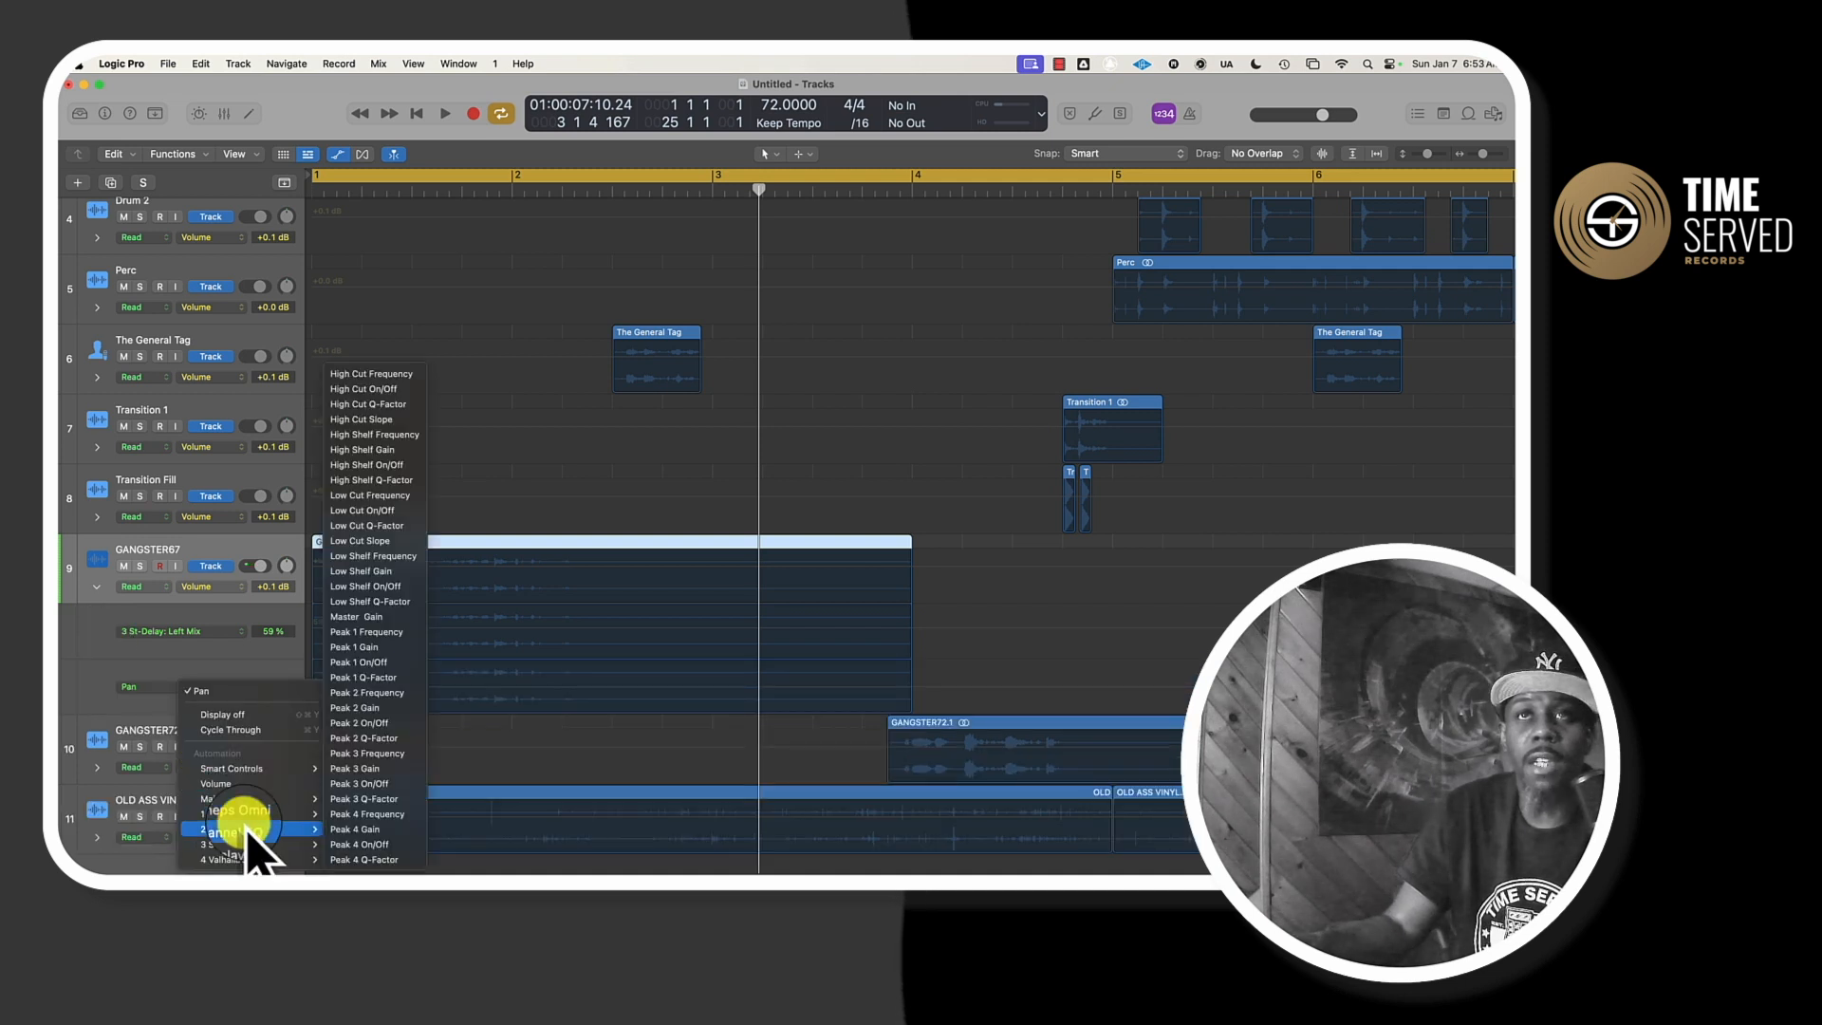
{"action": "mouse_move", "coordinate": [248, 847]}
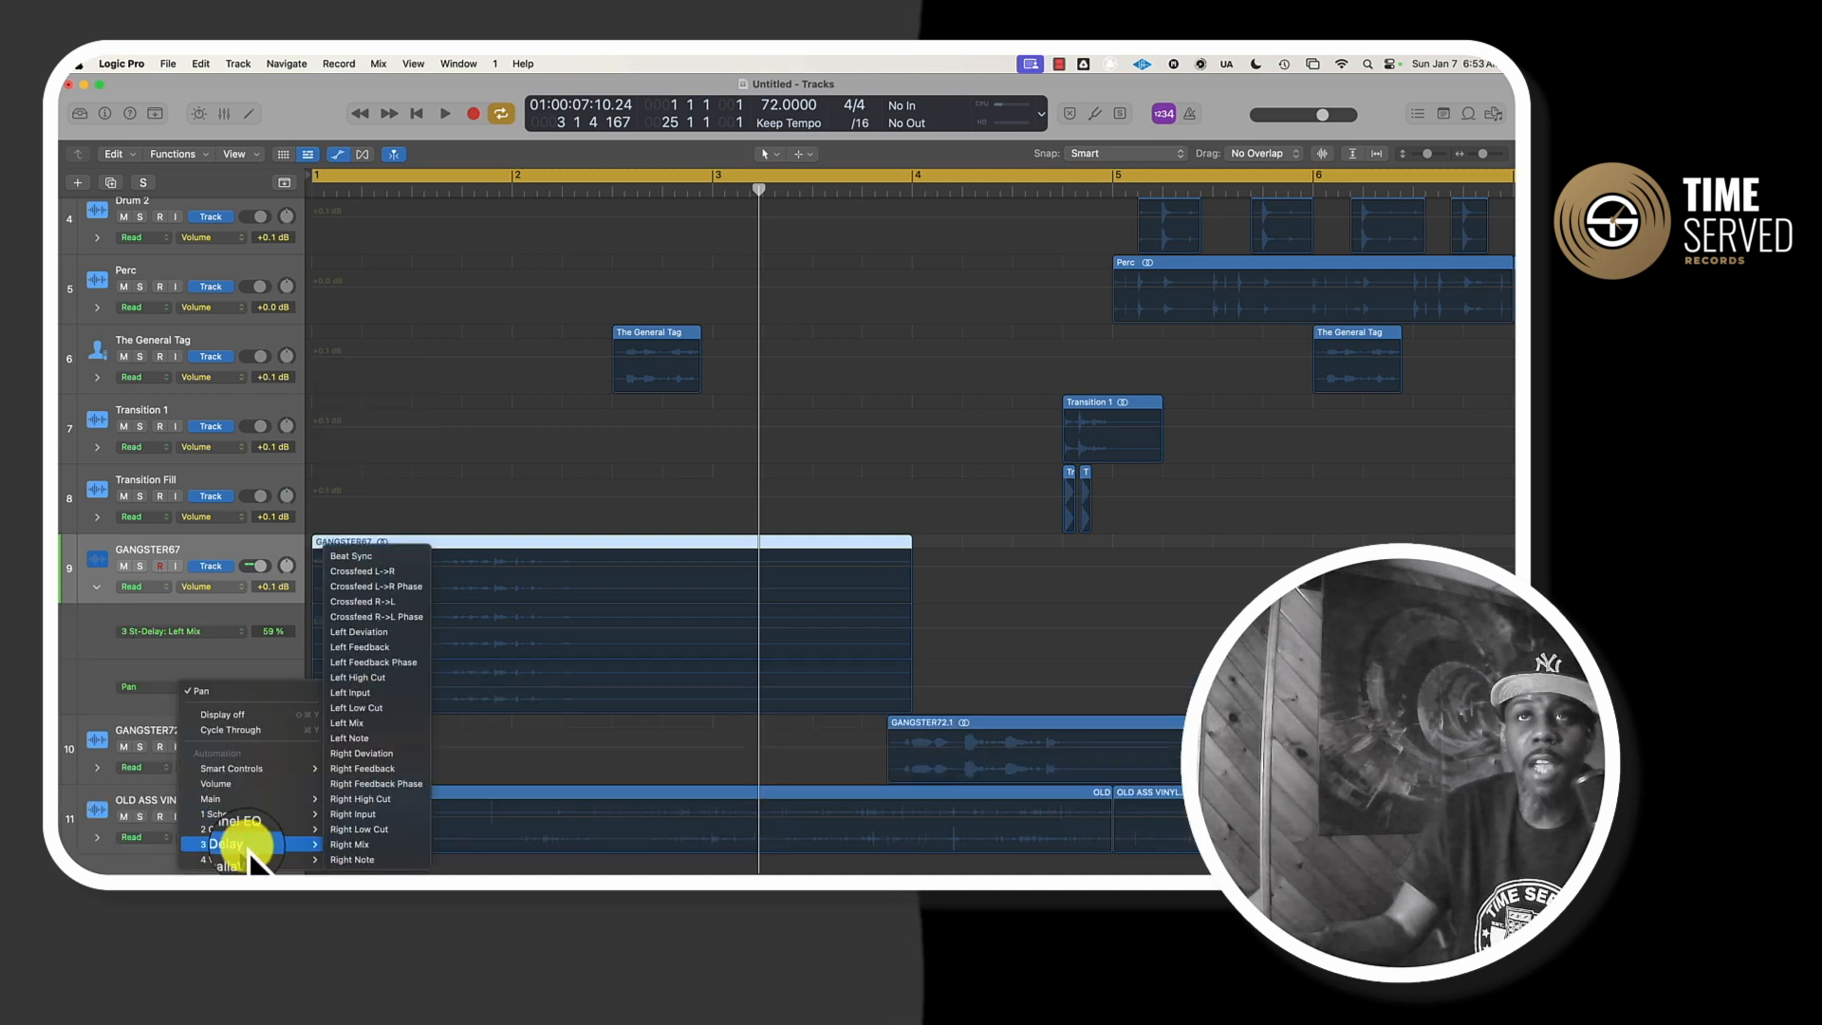
{"action": "left_click", "coordinate": [353, 845]}
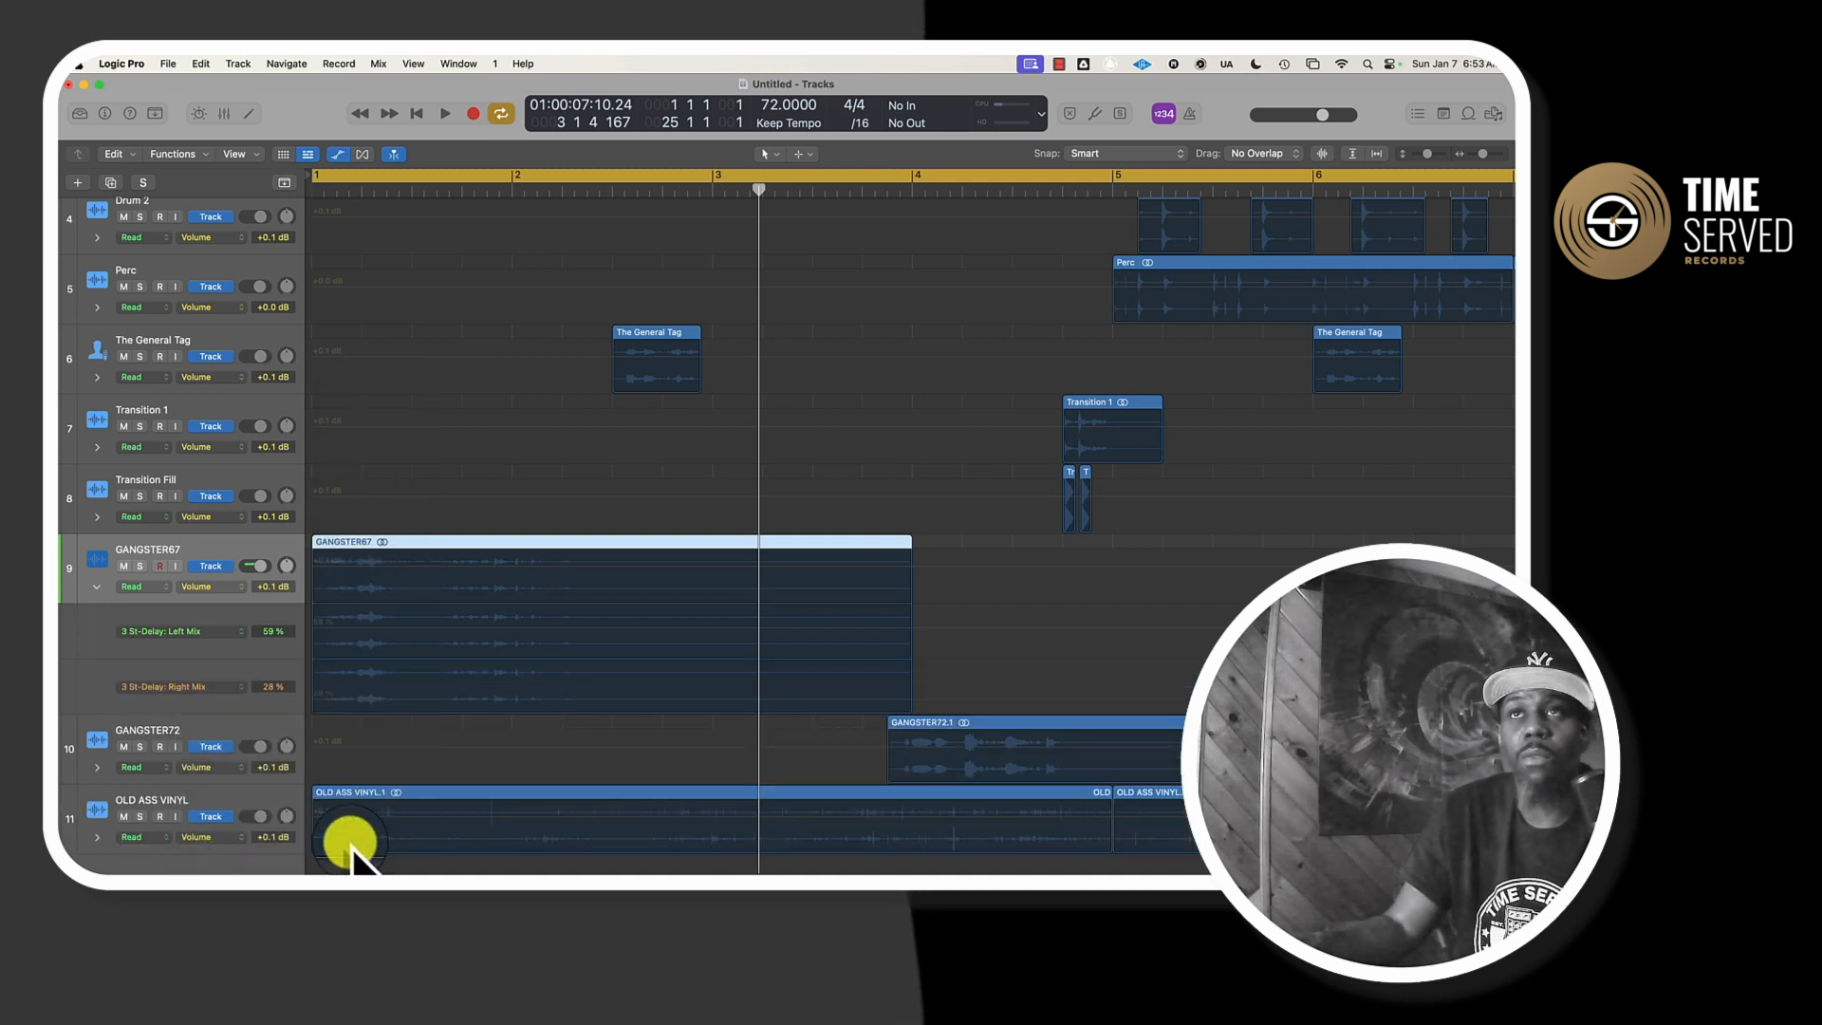
- Solo GANGSTER67 and, while listening, raise its Left Mix automation to 97% with four points between bars 1 and 3
{"action": "left_click", "coordinate": [140, 566]}
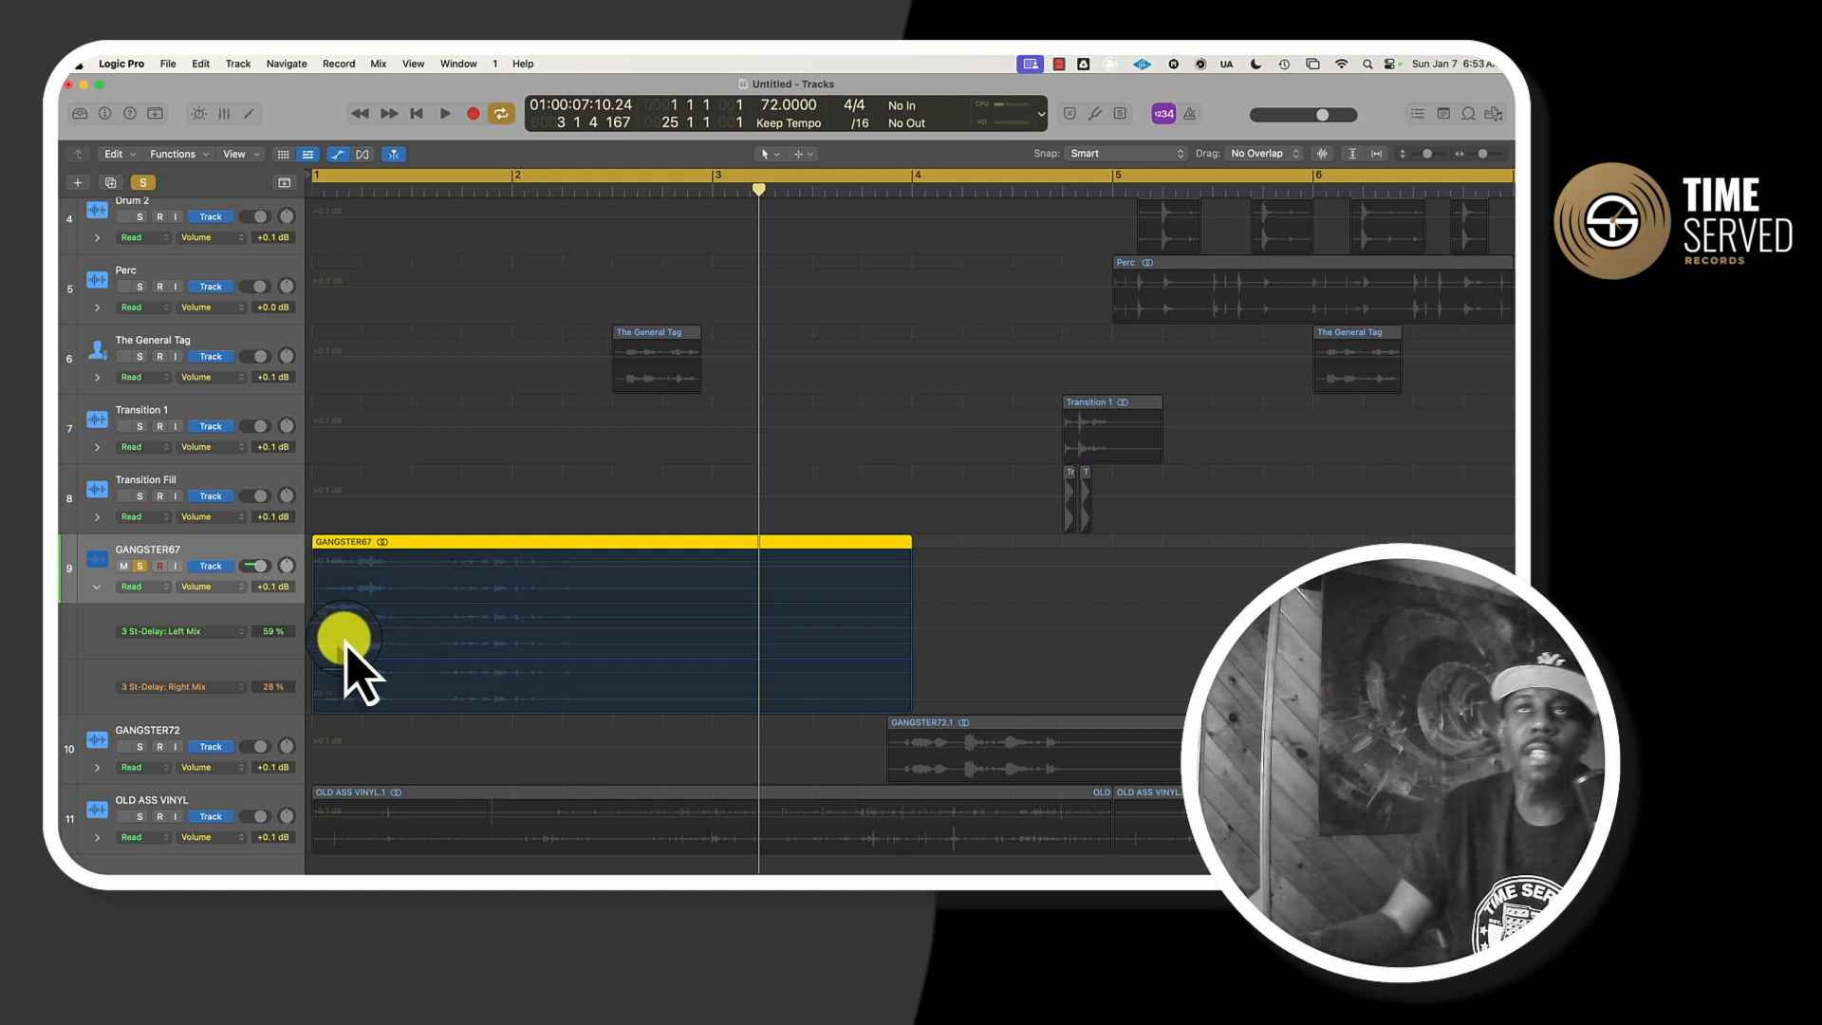
{"action": "left_click_drag", "start_coordinate": [347, 645], "coordinate": [354, 612]}
{"action": "key", "text": "space"}
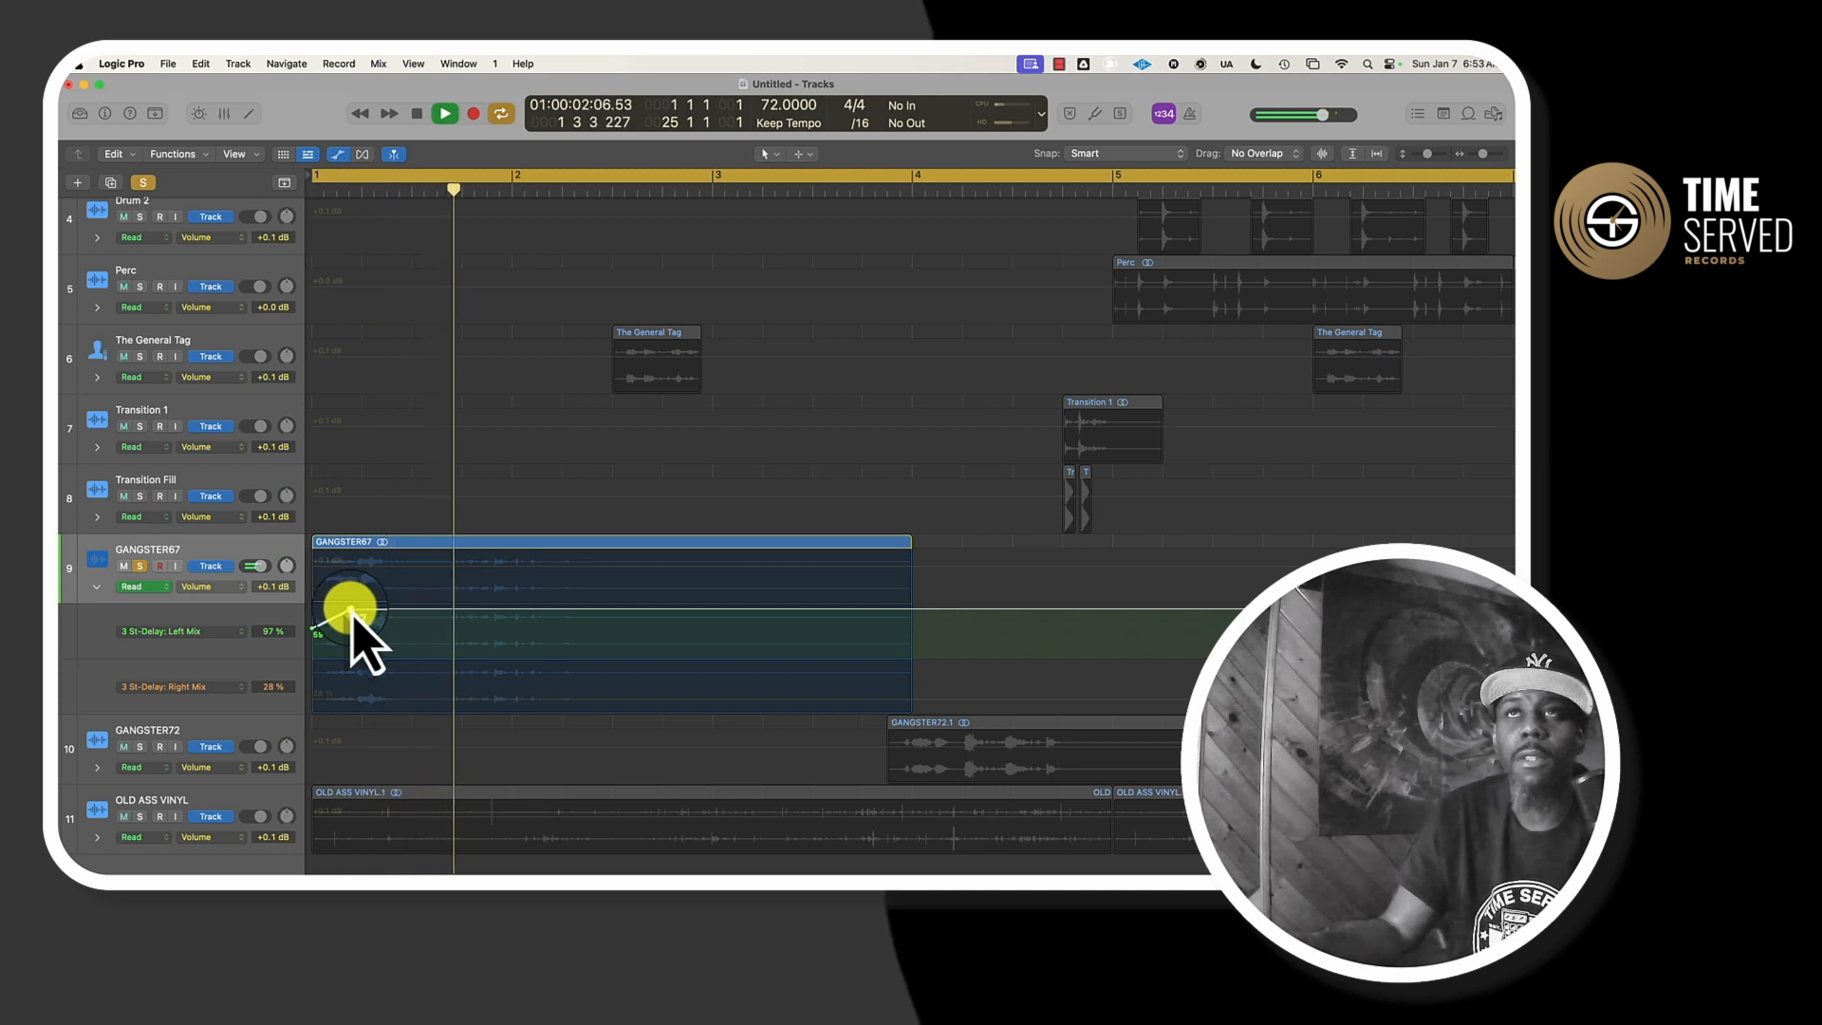
{"action": "left_click", "coordinate": [436, 608]}
{"action": "left_click", "coordinate": [567, 608]}
{"action": "left_click", "coordinate": [657, 609]}
{"action": "key", "text": "space"}
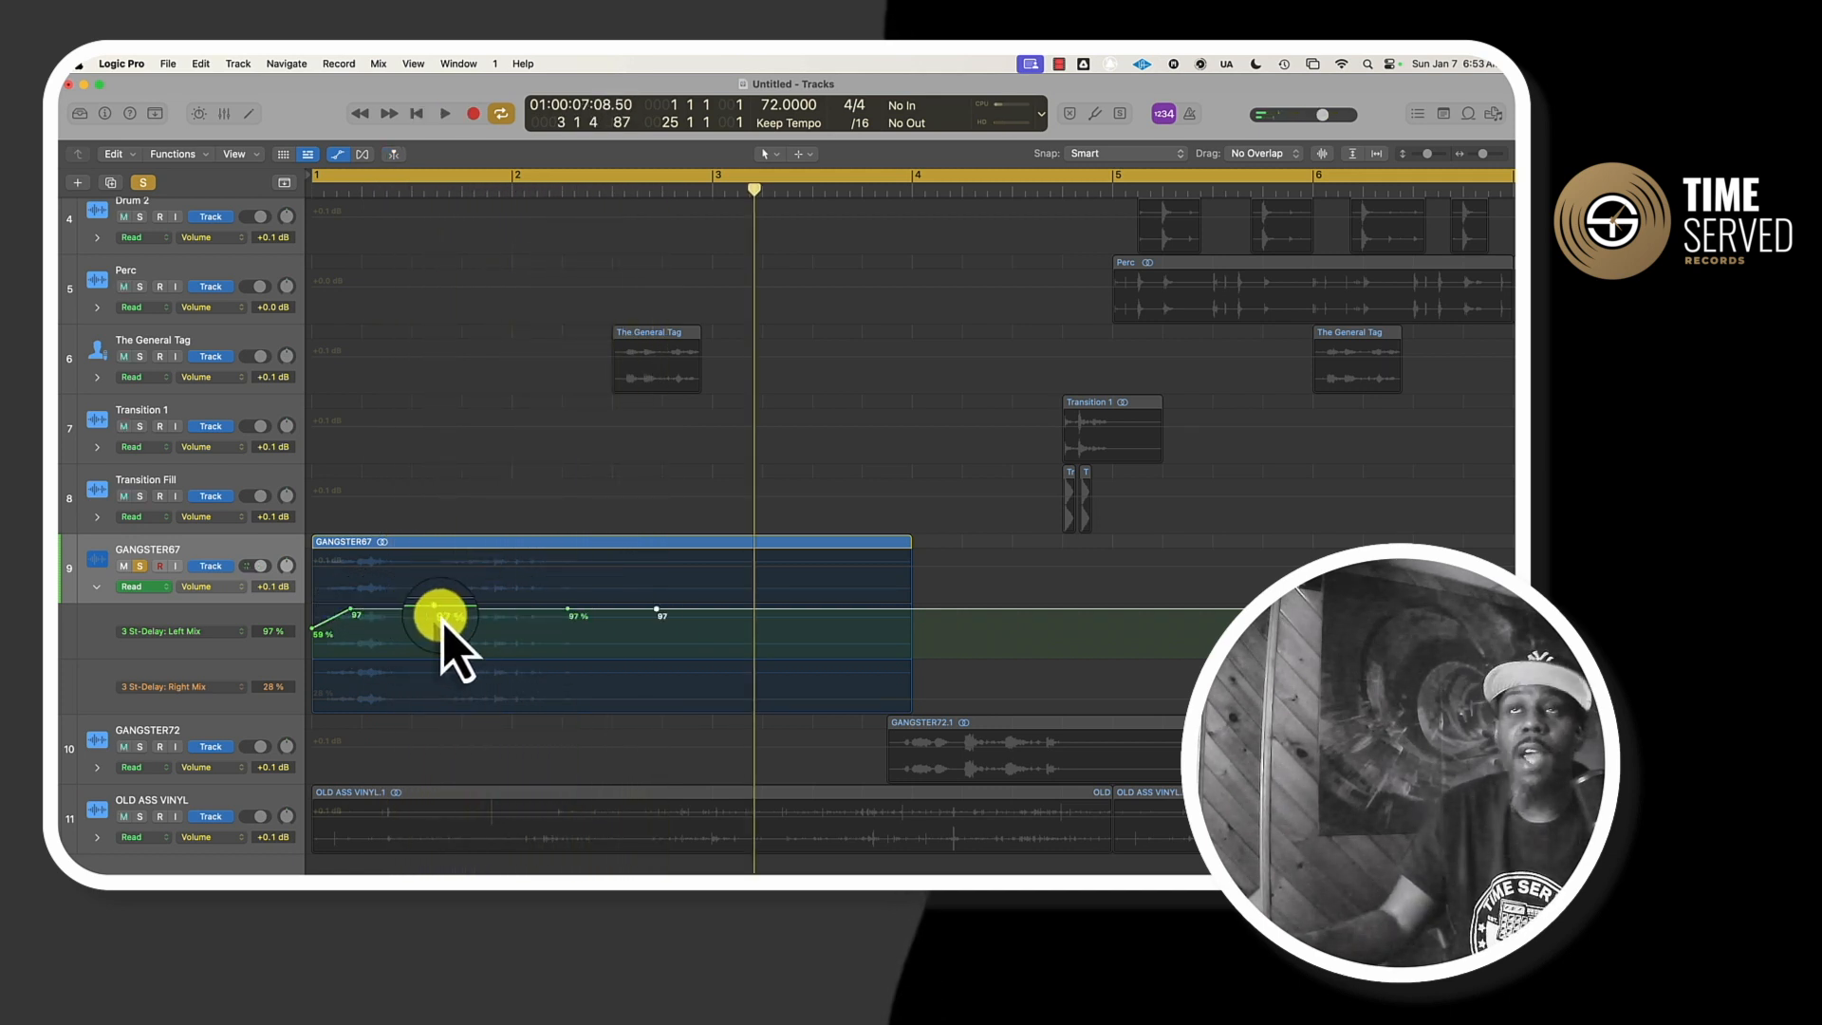
- Set the Left Mix automation's start to 0%, shape two dips to 0% around the middle of bar 1 and early bar 2, and play it
{"action": "left_click_drag", "start_coordinate": [320, 633], "coordinate": [311, 664]}
{"action": "left_click", "coordinate": [405, 608]}
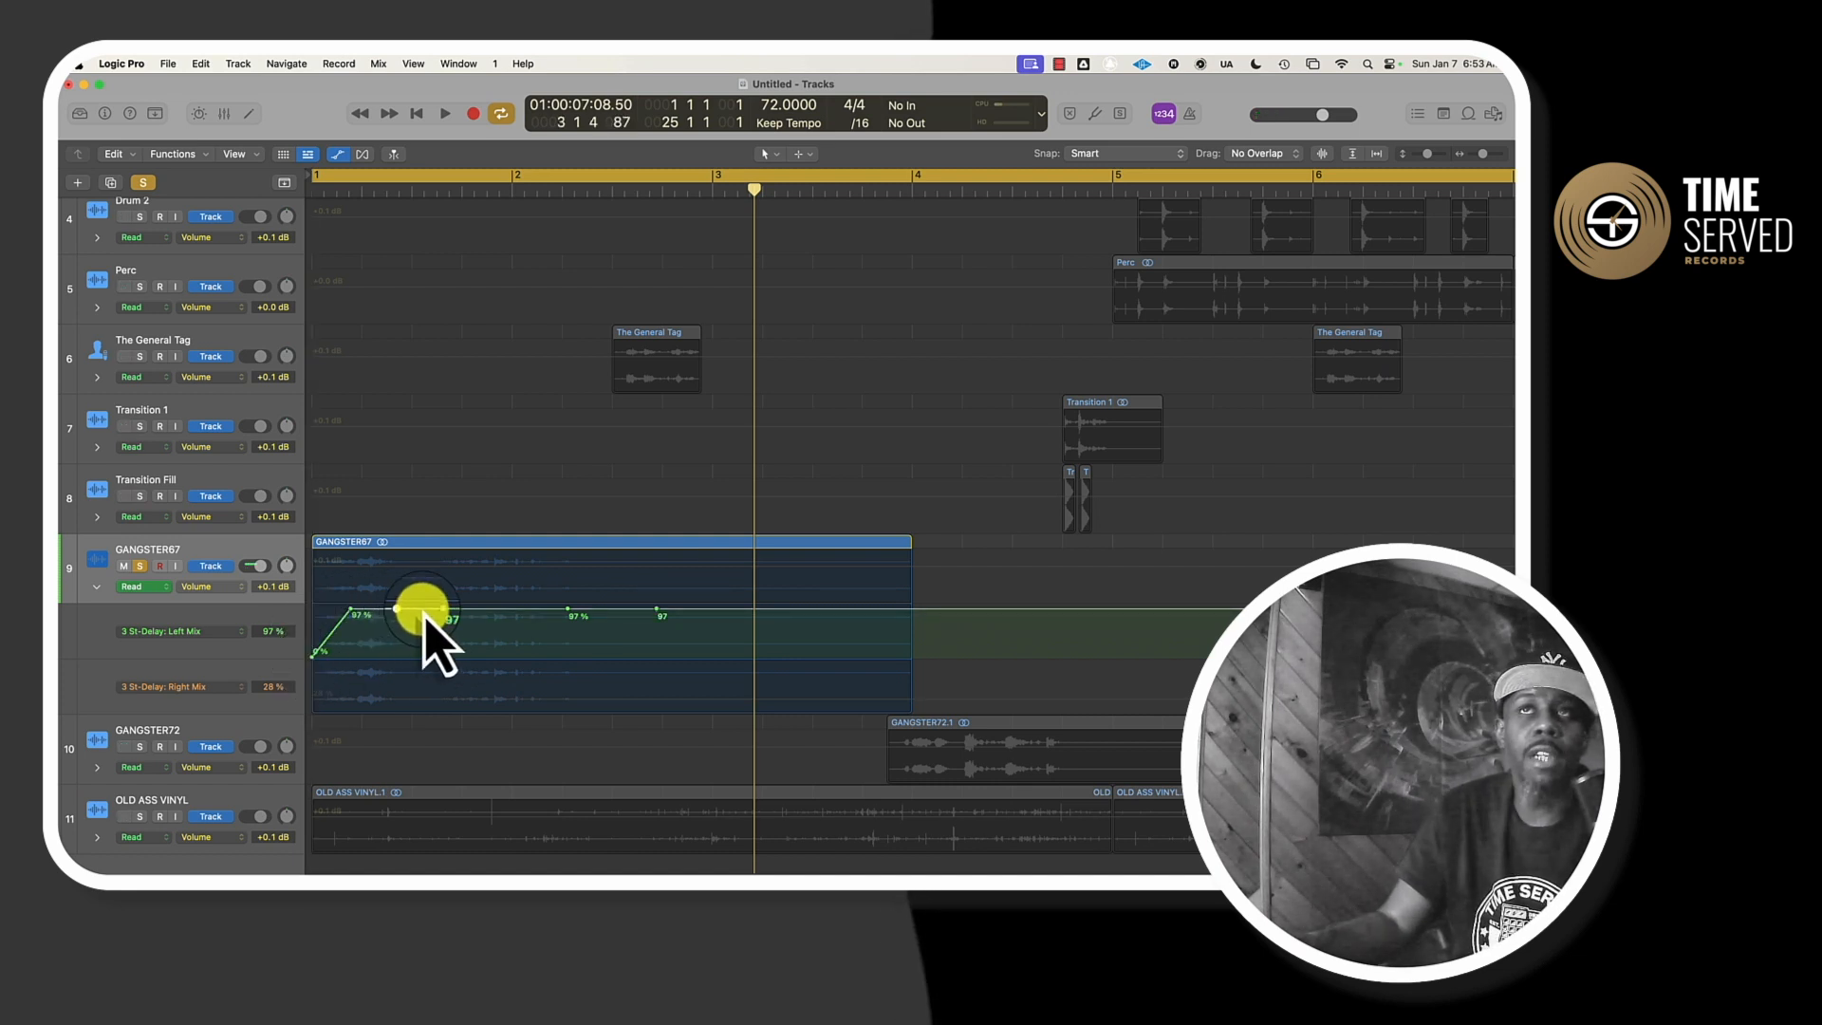
{"action": "left_click", "coordinate": [437, 609]}
{"action": "left_click", "coordinate": [450, 610]}
{"action": "left_click_drag", "start_coordinate": [417, 610], "coordinate": [414, 691]}
{"action": "left_click", "coordinate": [552, 608]}
{"action": "left_click", "coordinate": [603, 609]}
{"action": "left_click_drag", "start_coordinate": [586, 609], "coordinate": [579, 672]}
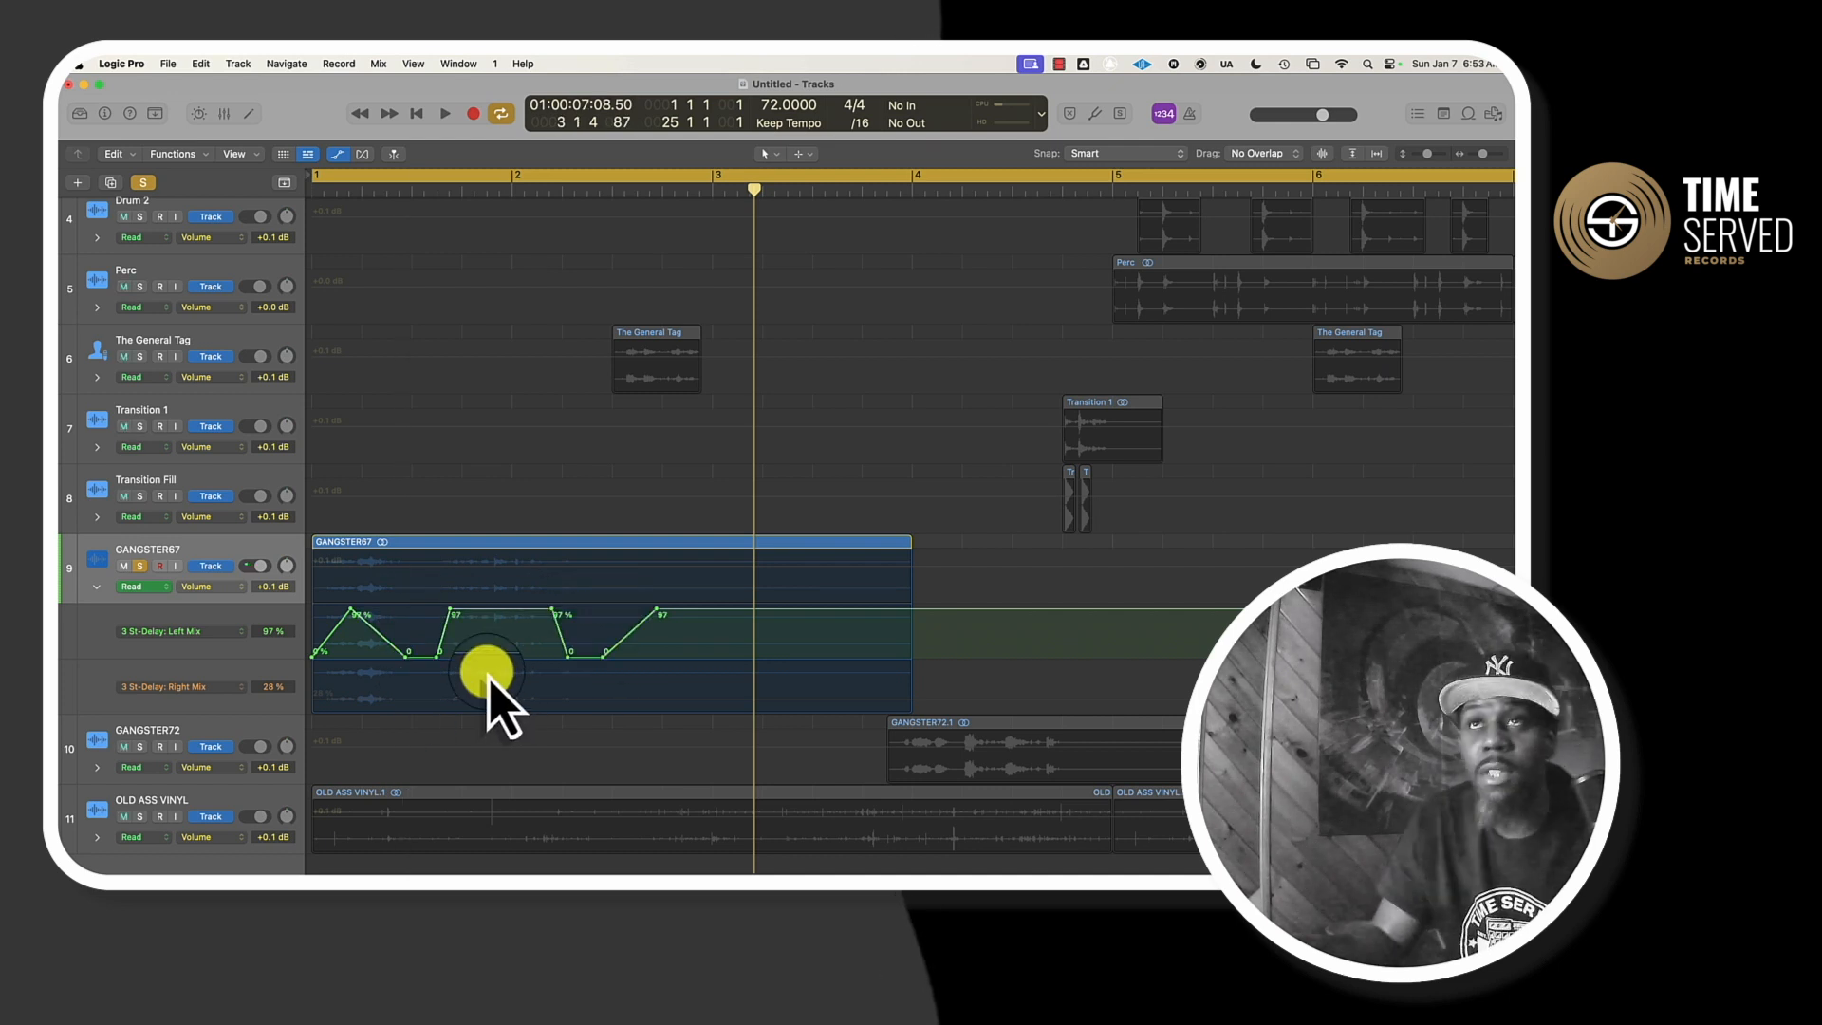
{"action": "key", "text": "space"}
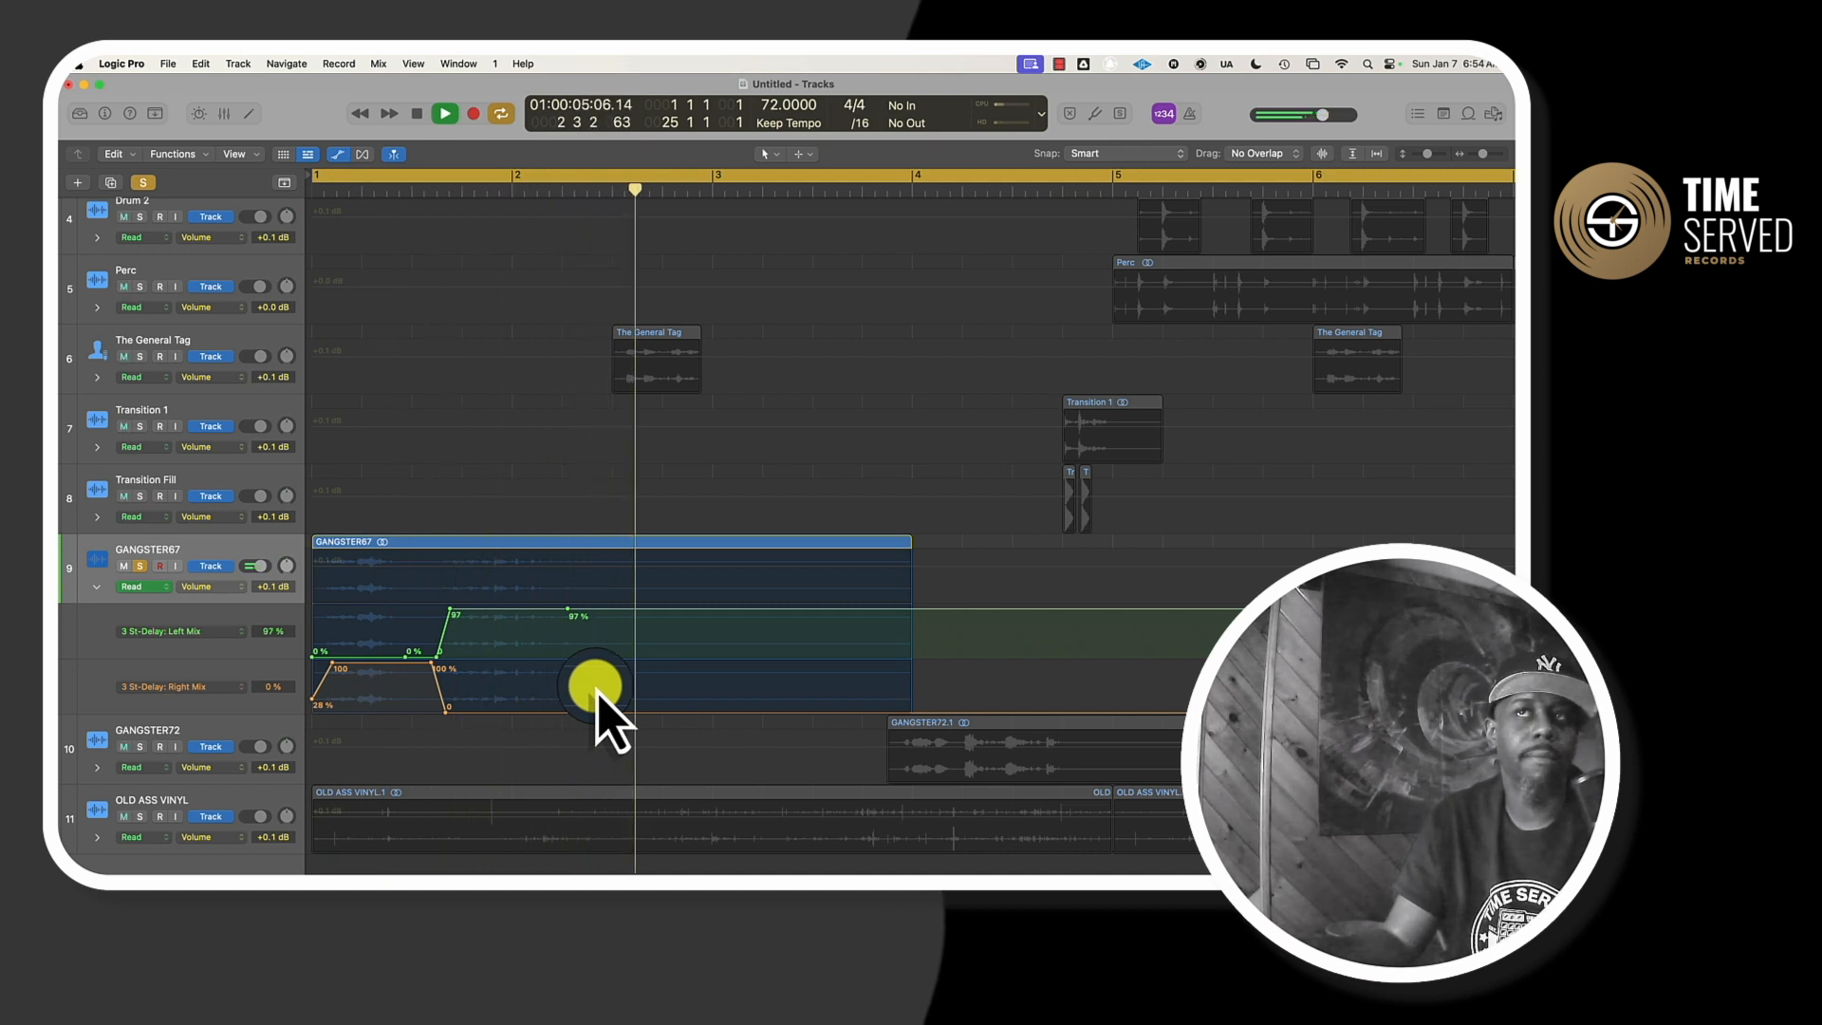
- Stop playback, hide the track automation lanes and clear the solo on GANGSTER67
{"action": "key", "text": "space"}
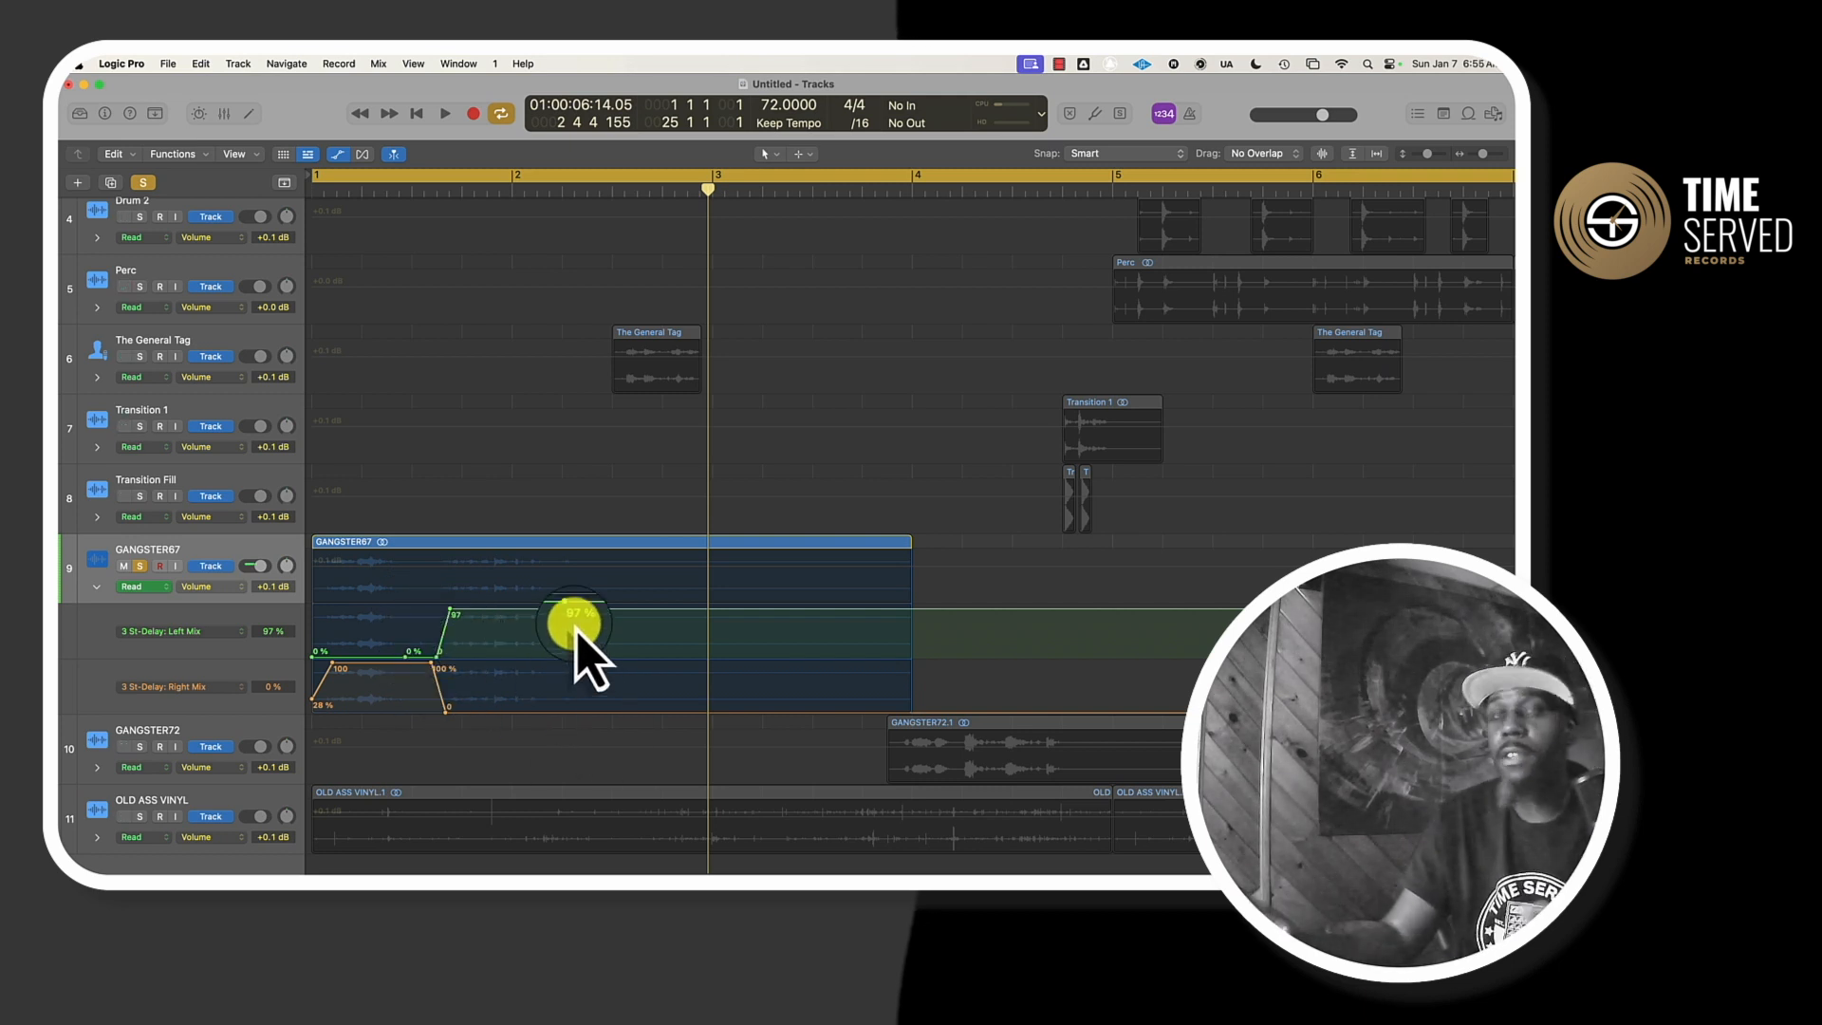
{"action": "key", "text": "a"}
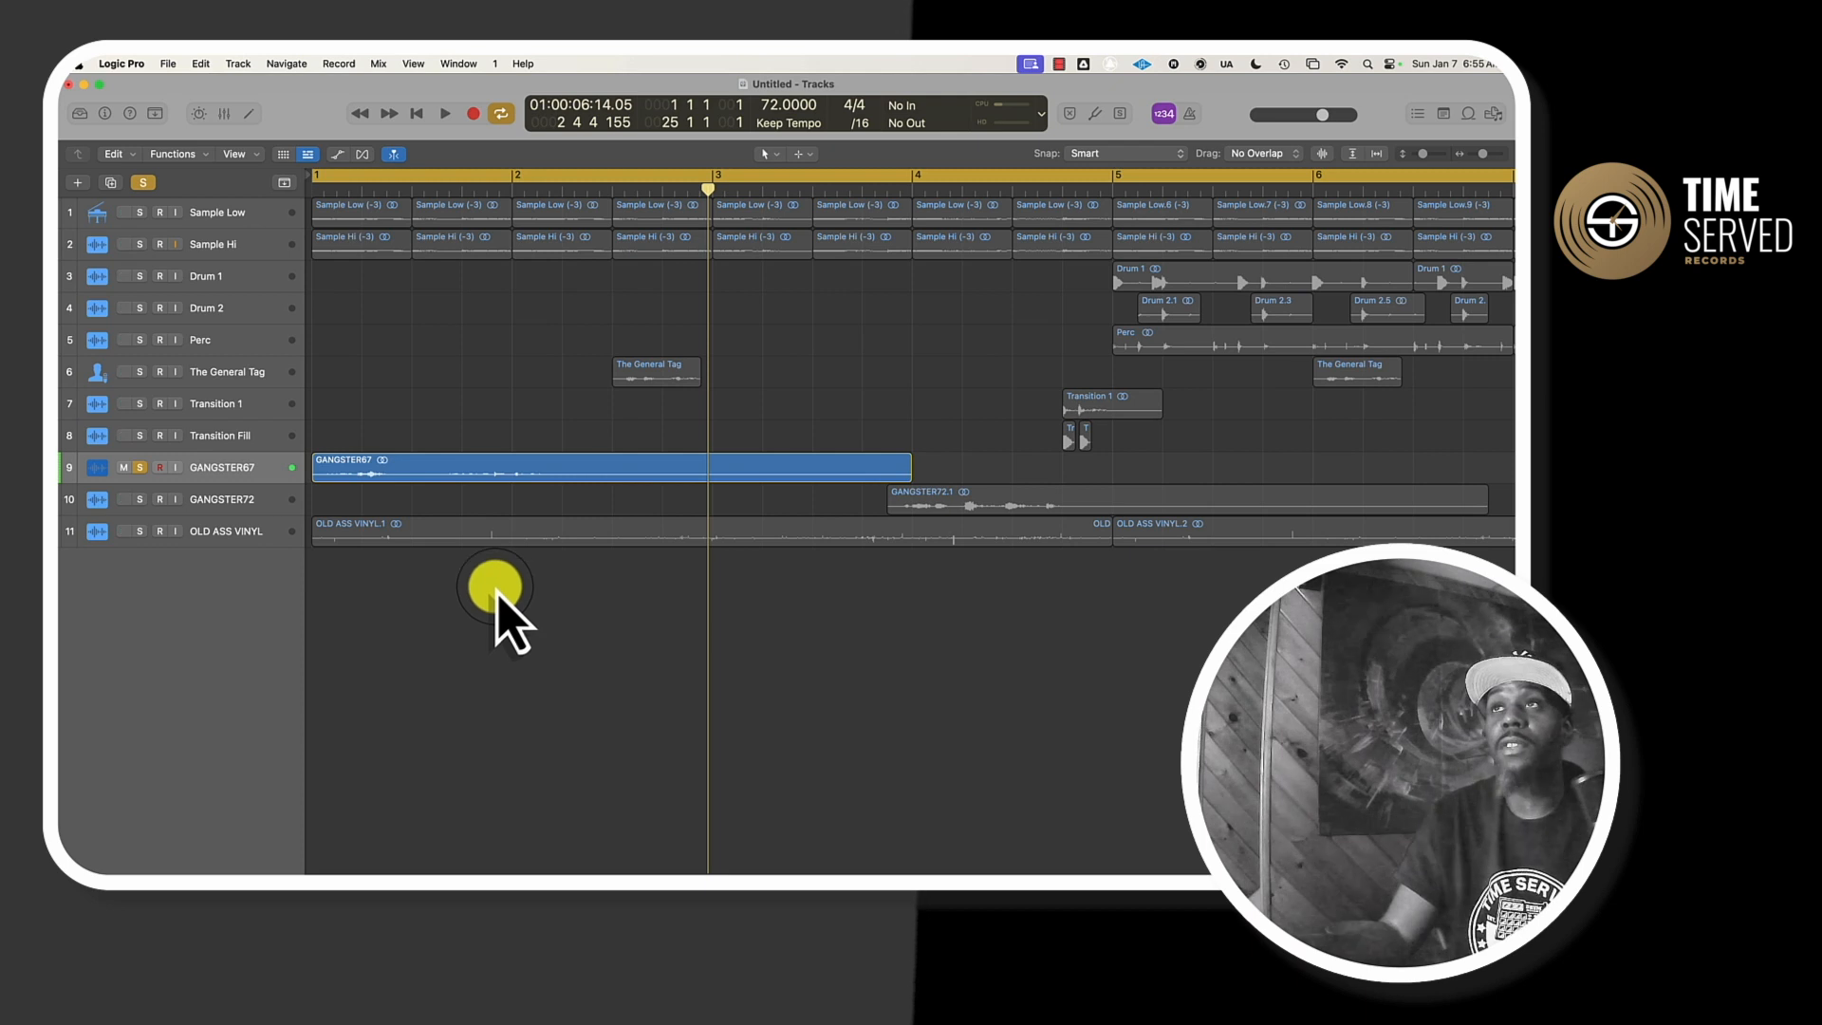
{"action": "left_click", "coordinate": [142, 182]}
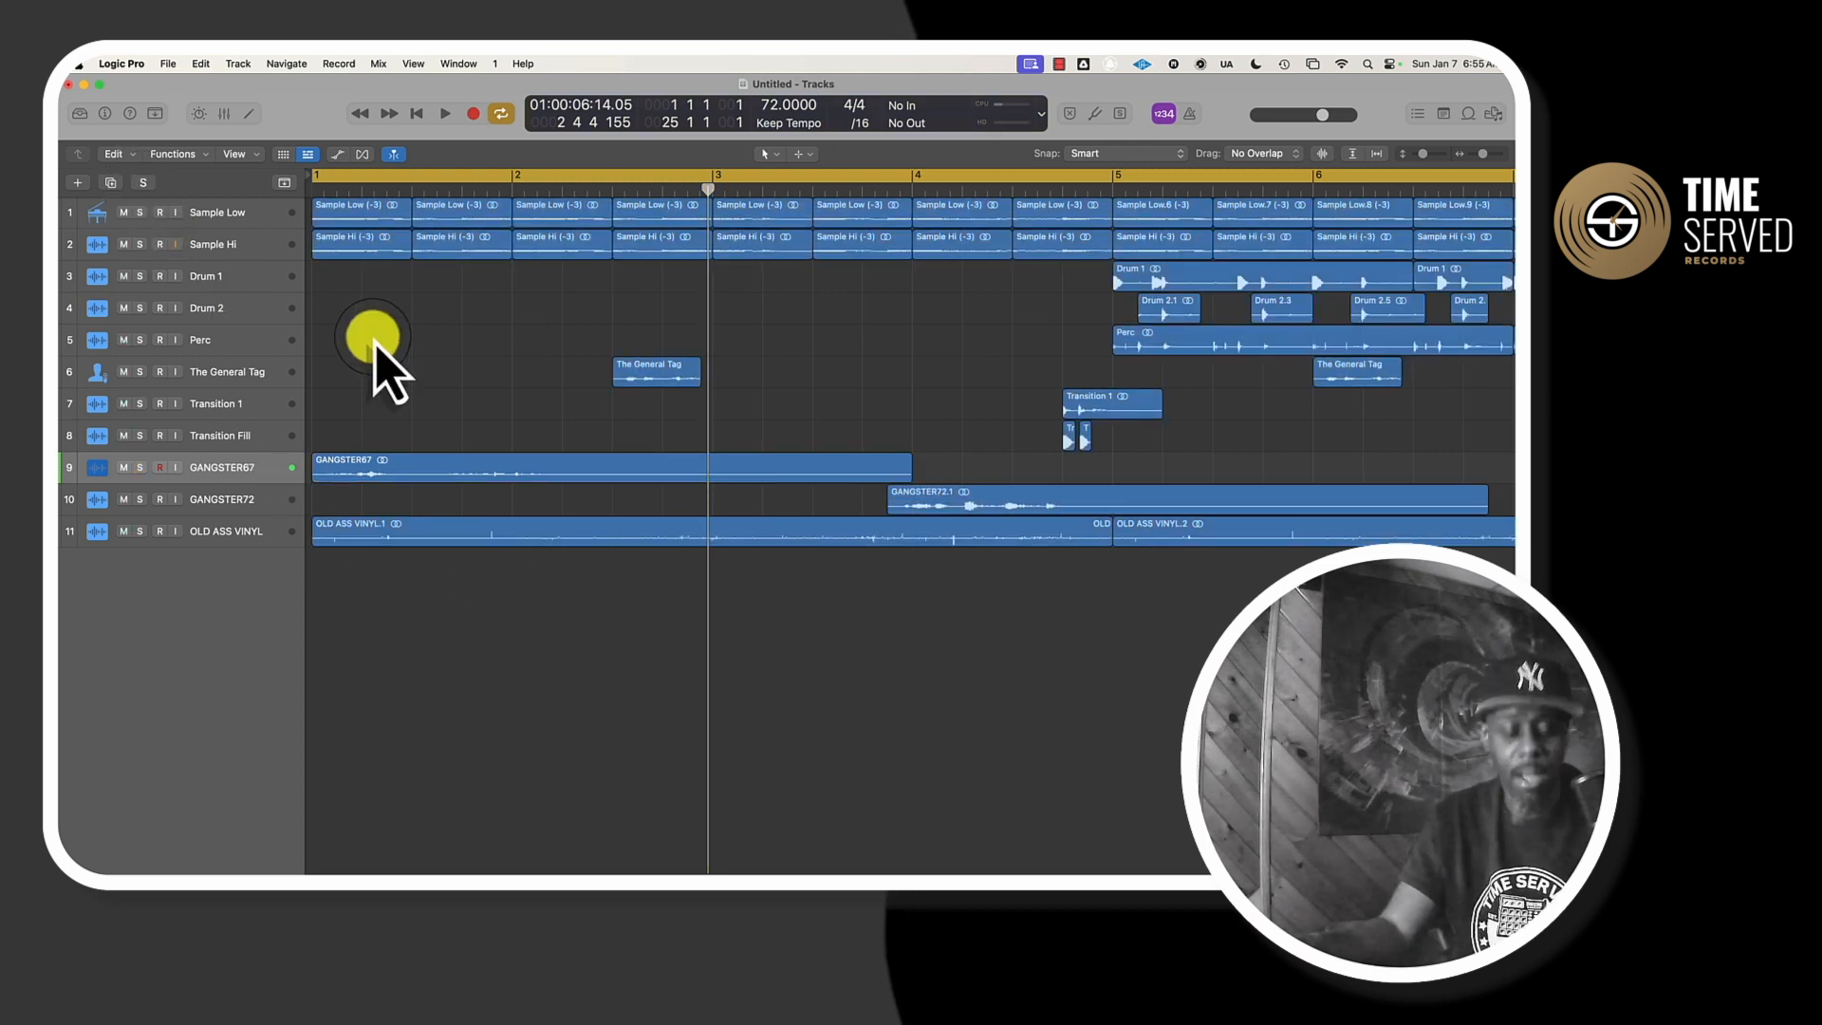
- Play the full arrangement with all tracks unsoloed and listen up to about bar 9
{"action": "key", "text": "super+Left"}
{"action": "key", "text": "super+Left"}
{"action": "key", "text": "super+Left"}
{"action": "key", "text": "super+Left"}
{"action": "key", "text": "space"}
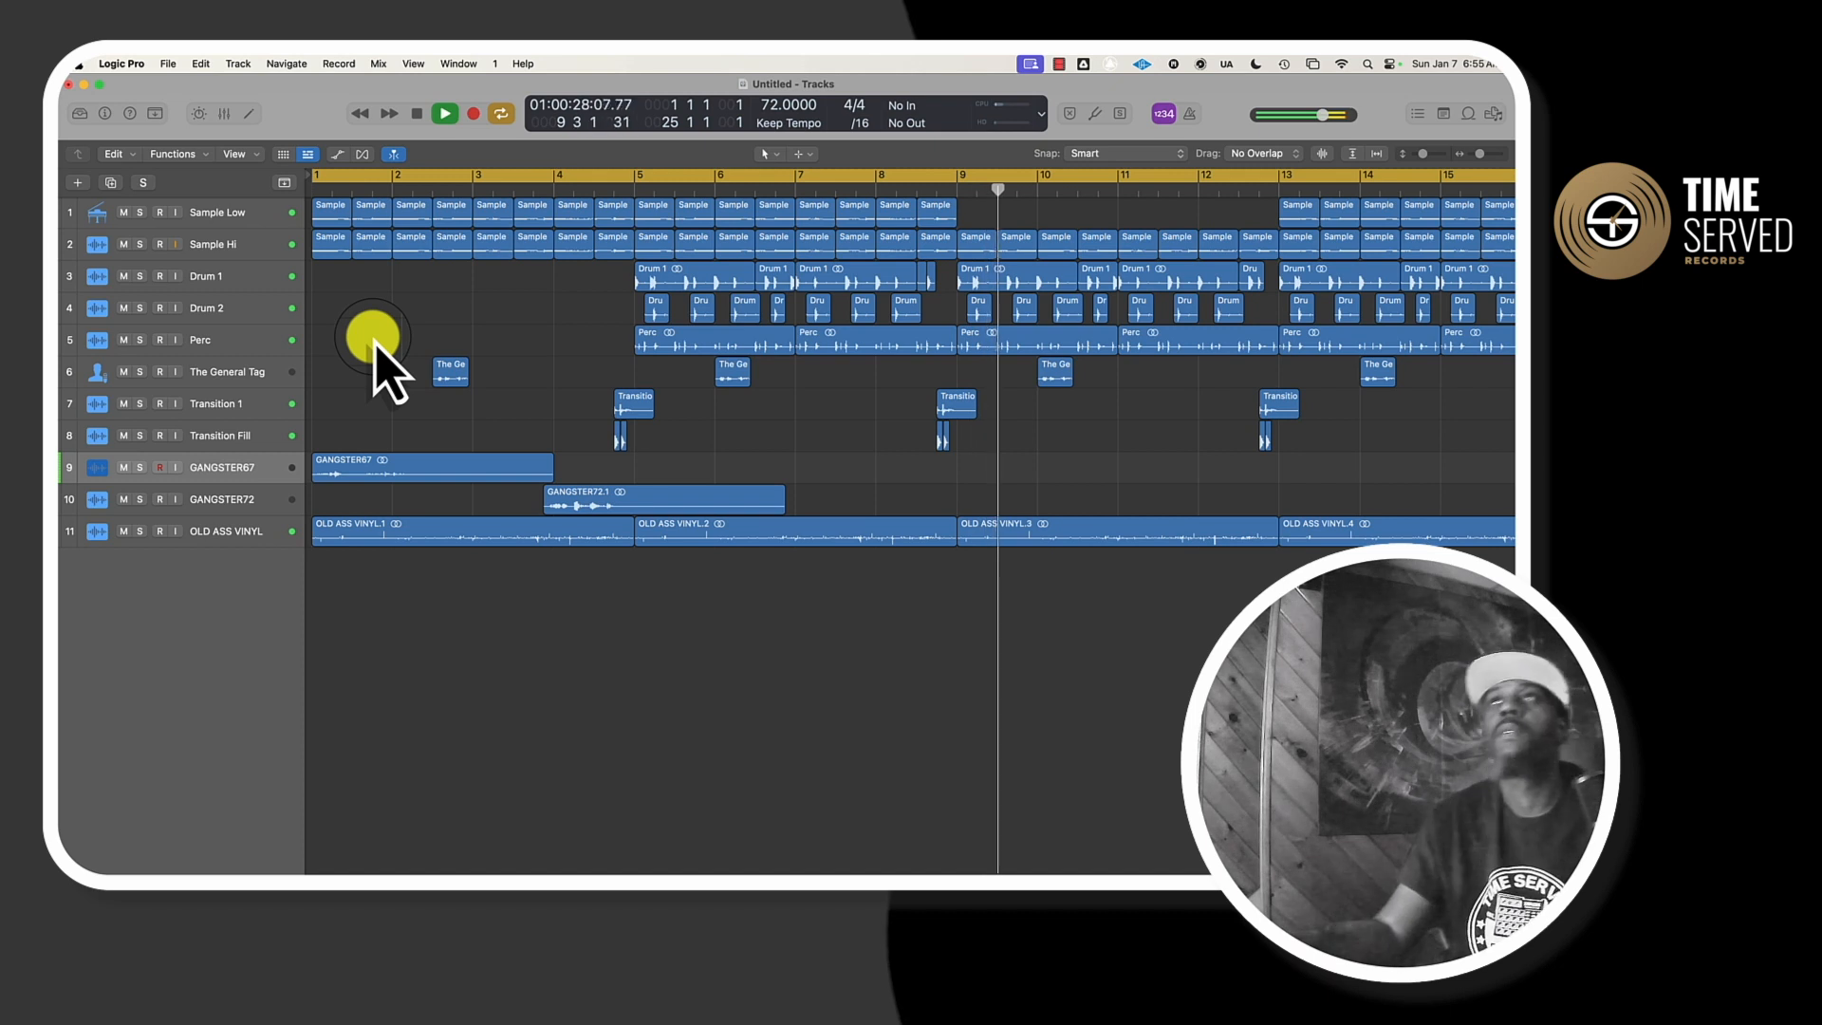
{"action": "key", "text": "space"}
- Show the mixer and insert the stereo Waves Vitamin plug-in on the Sub Mix channel
{"action": "key", "text": "x"}
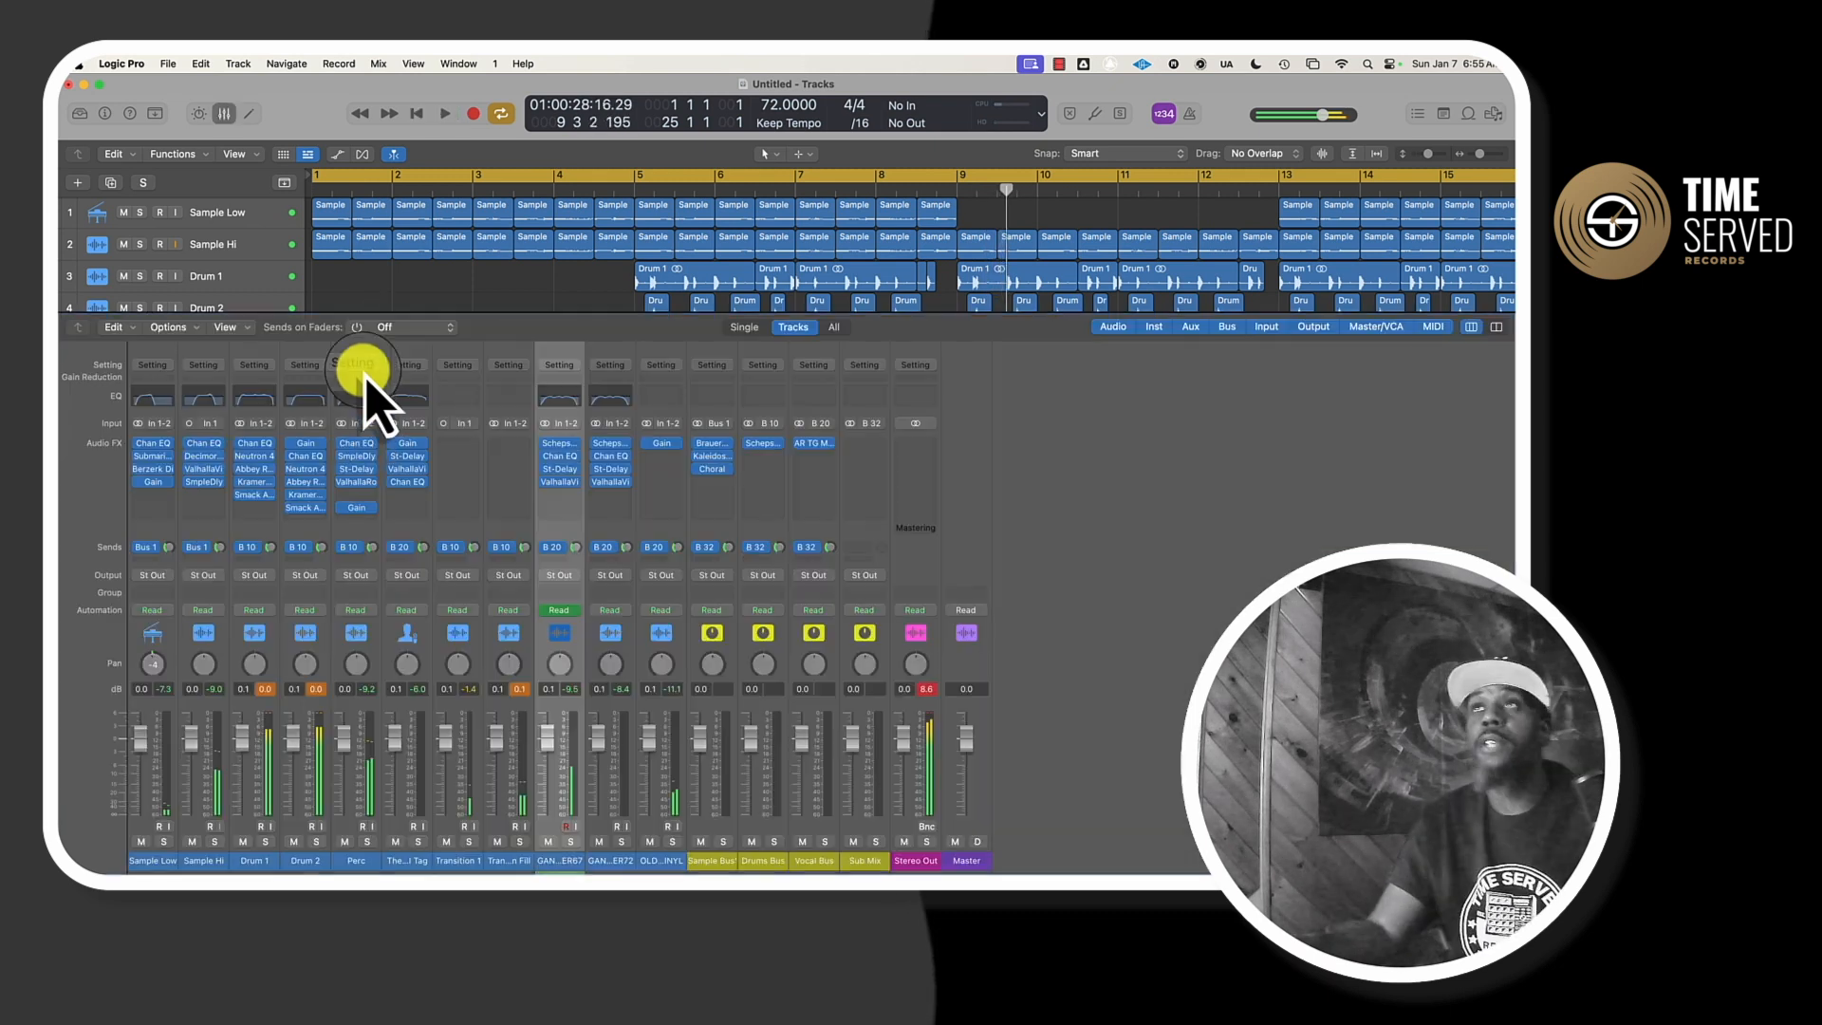
{"action": "left_click", "coordinate": [860, 448]}
{"action": "mouse_move", "coordinate": [939, 795]}
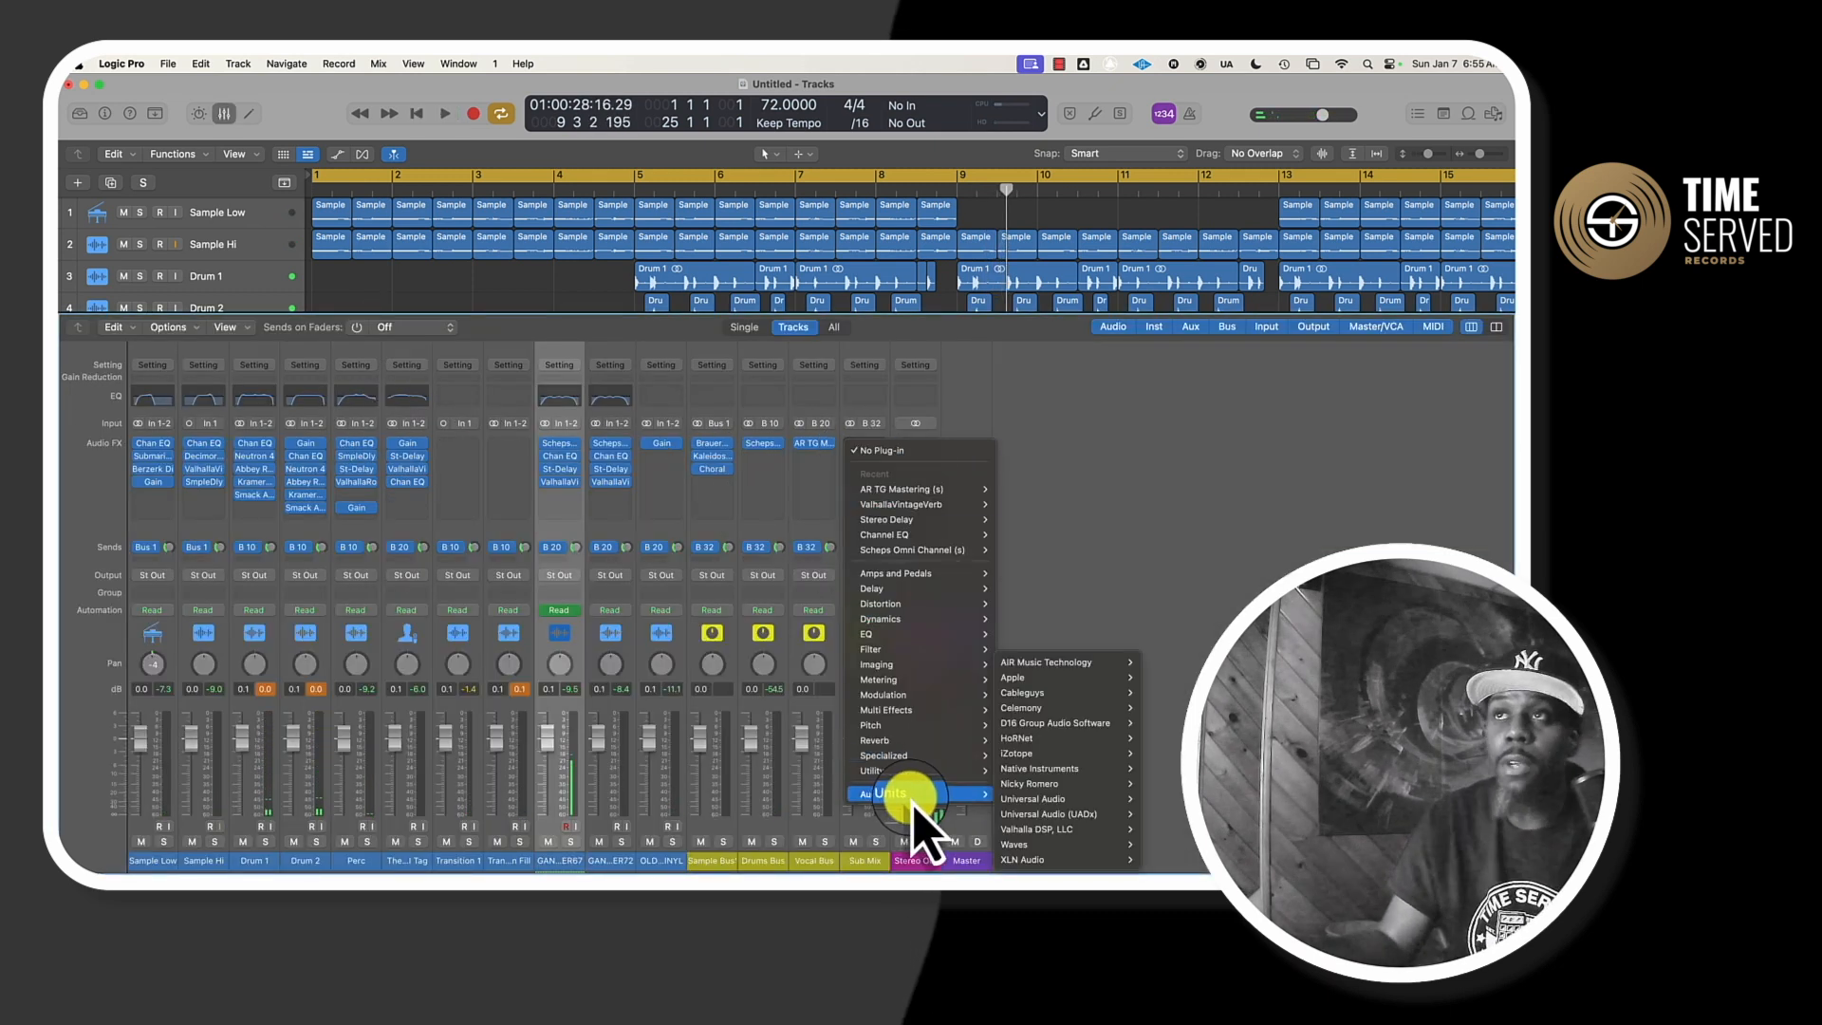
{"action": "mouse_move", "coordinate": [1072, 844]}
{"action": "scroll", "coordinate": [1159, 794], "scroll_direction": "down", "scroll_amount": 15}
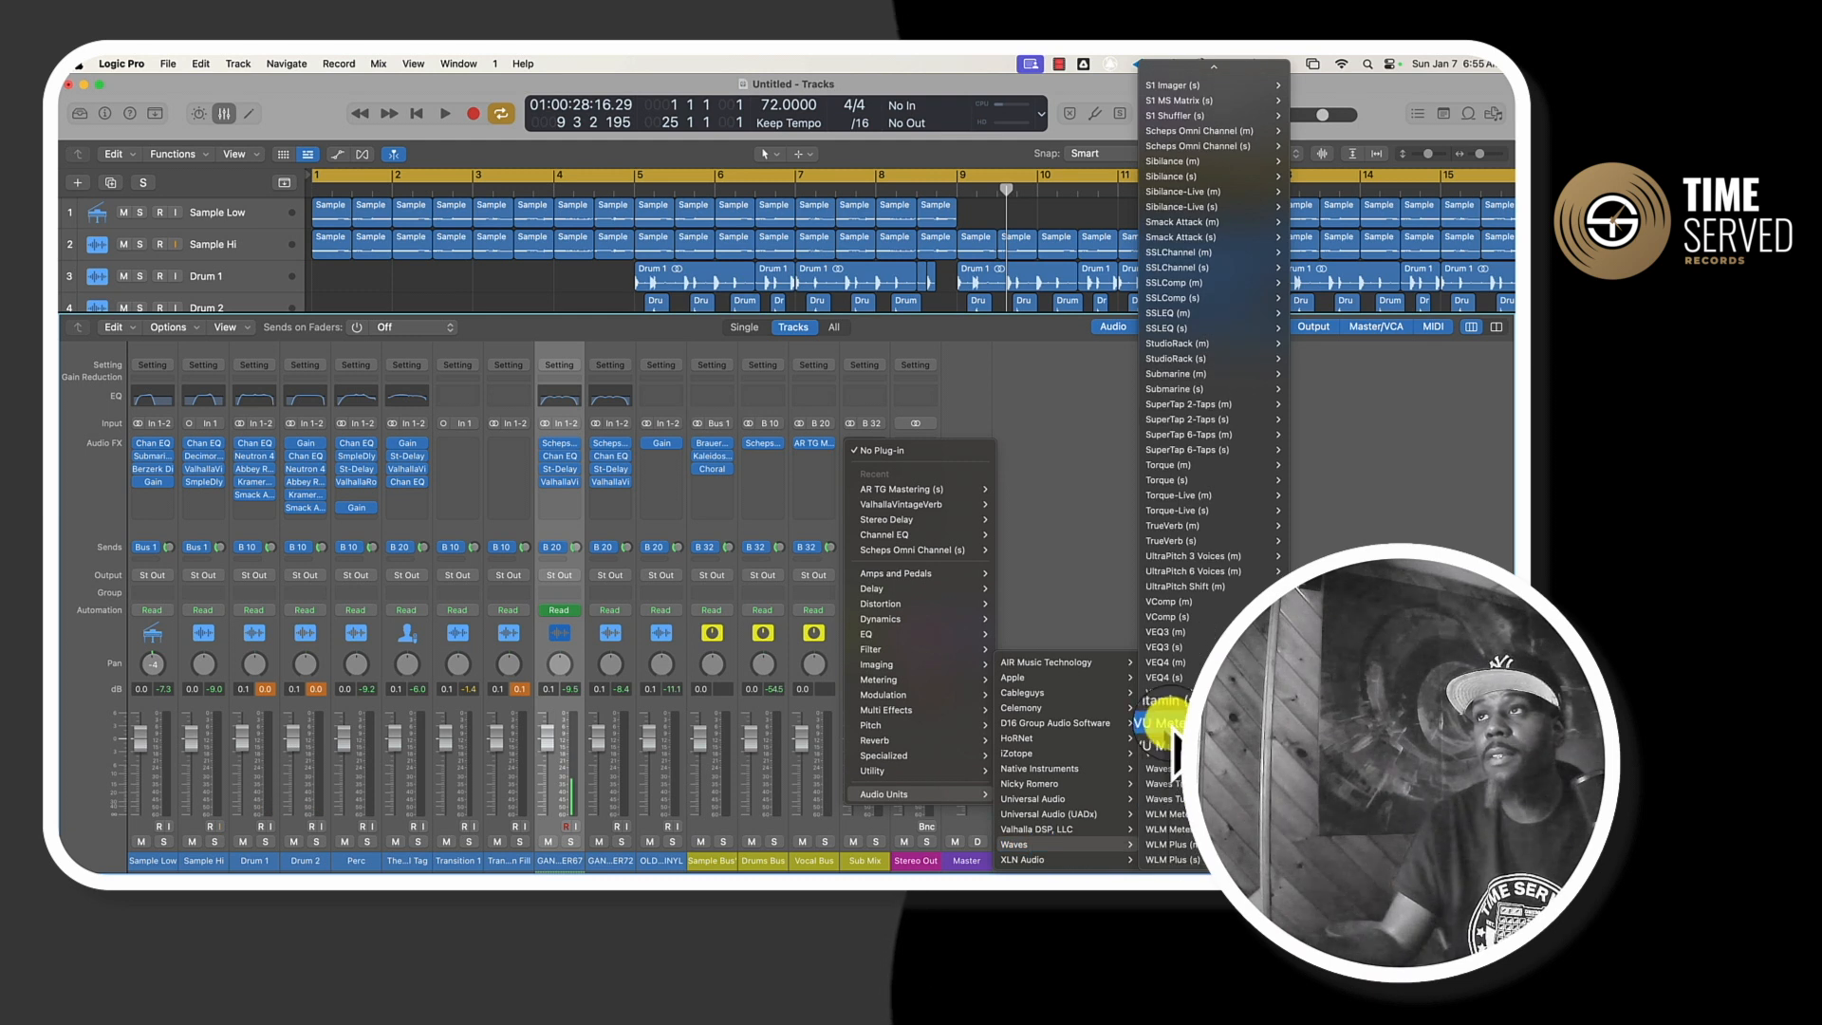
{"action": "left_click", "coordinate": [1166, 708]}
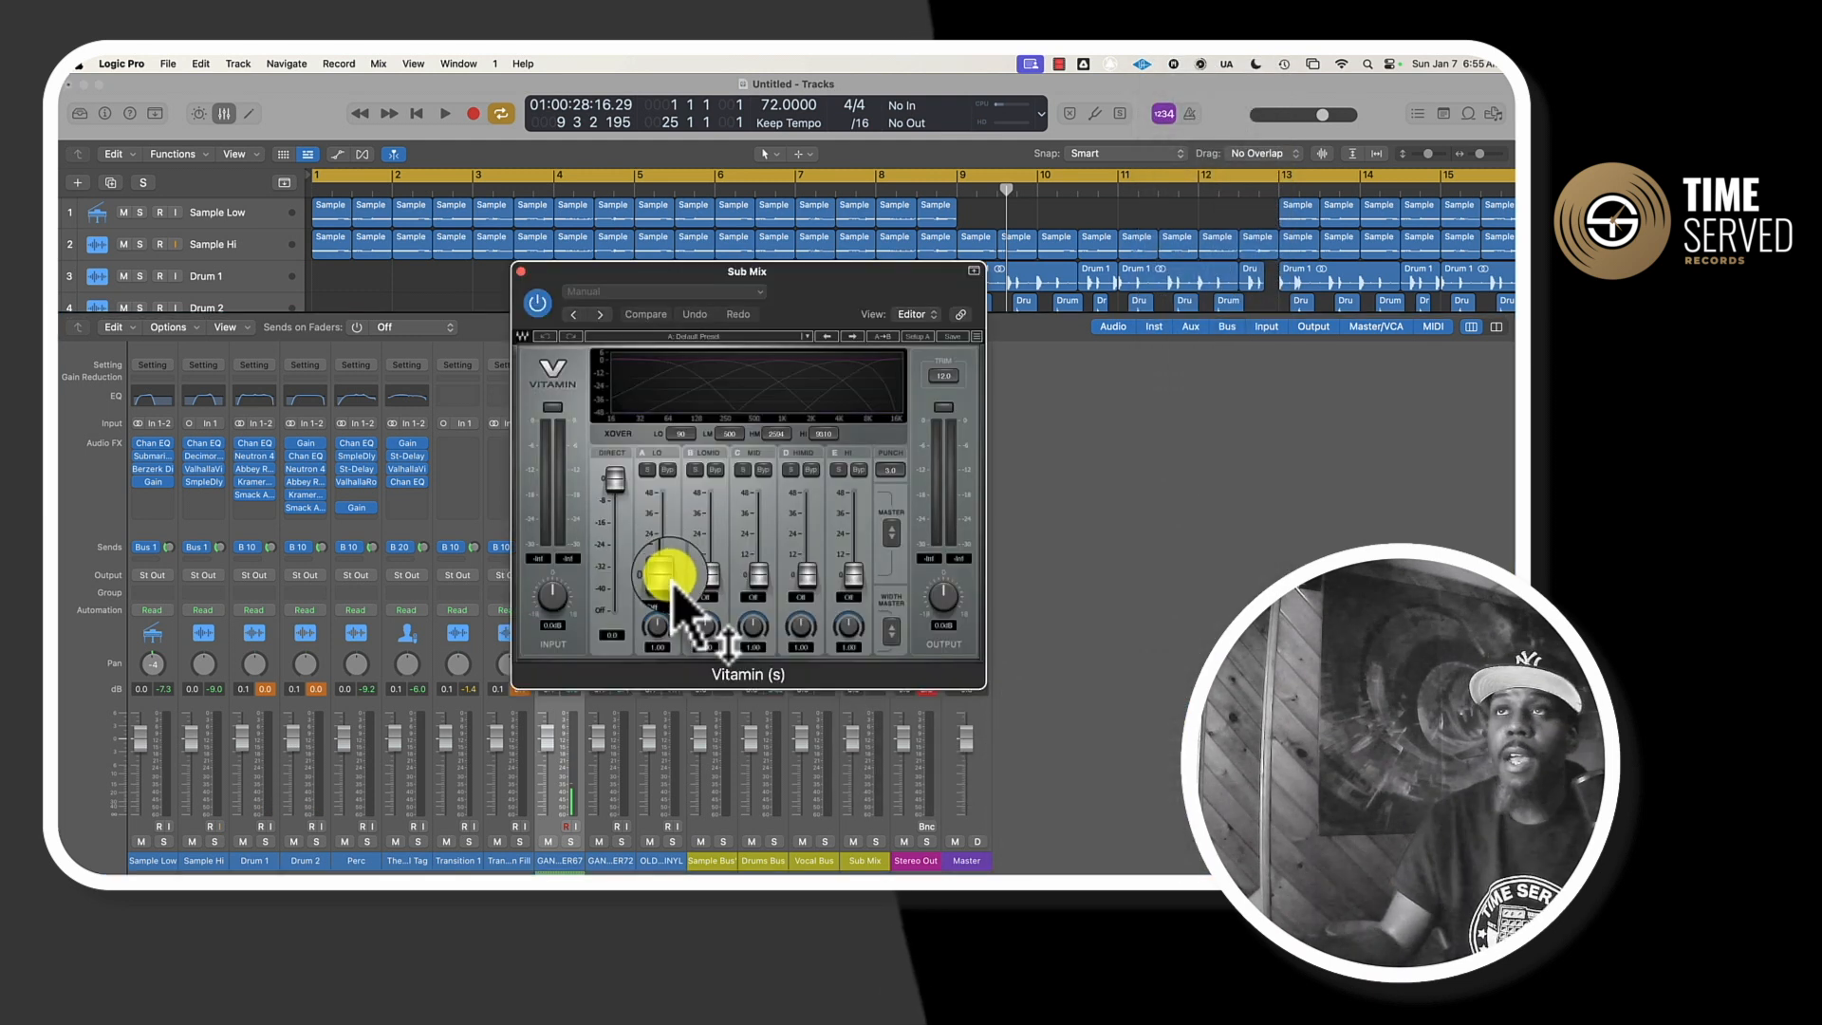
- Raise all five band faders of Sub Mix's Vitamin to roughly mid-range, audition the mix and close the plug-in
{"action": "left_click_drag", "start_coordinate": [671, 573], "coordinate": [704, 493]}
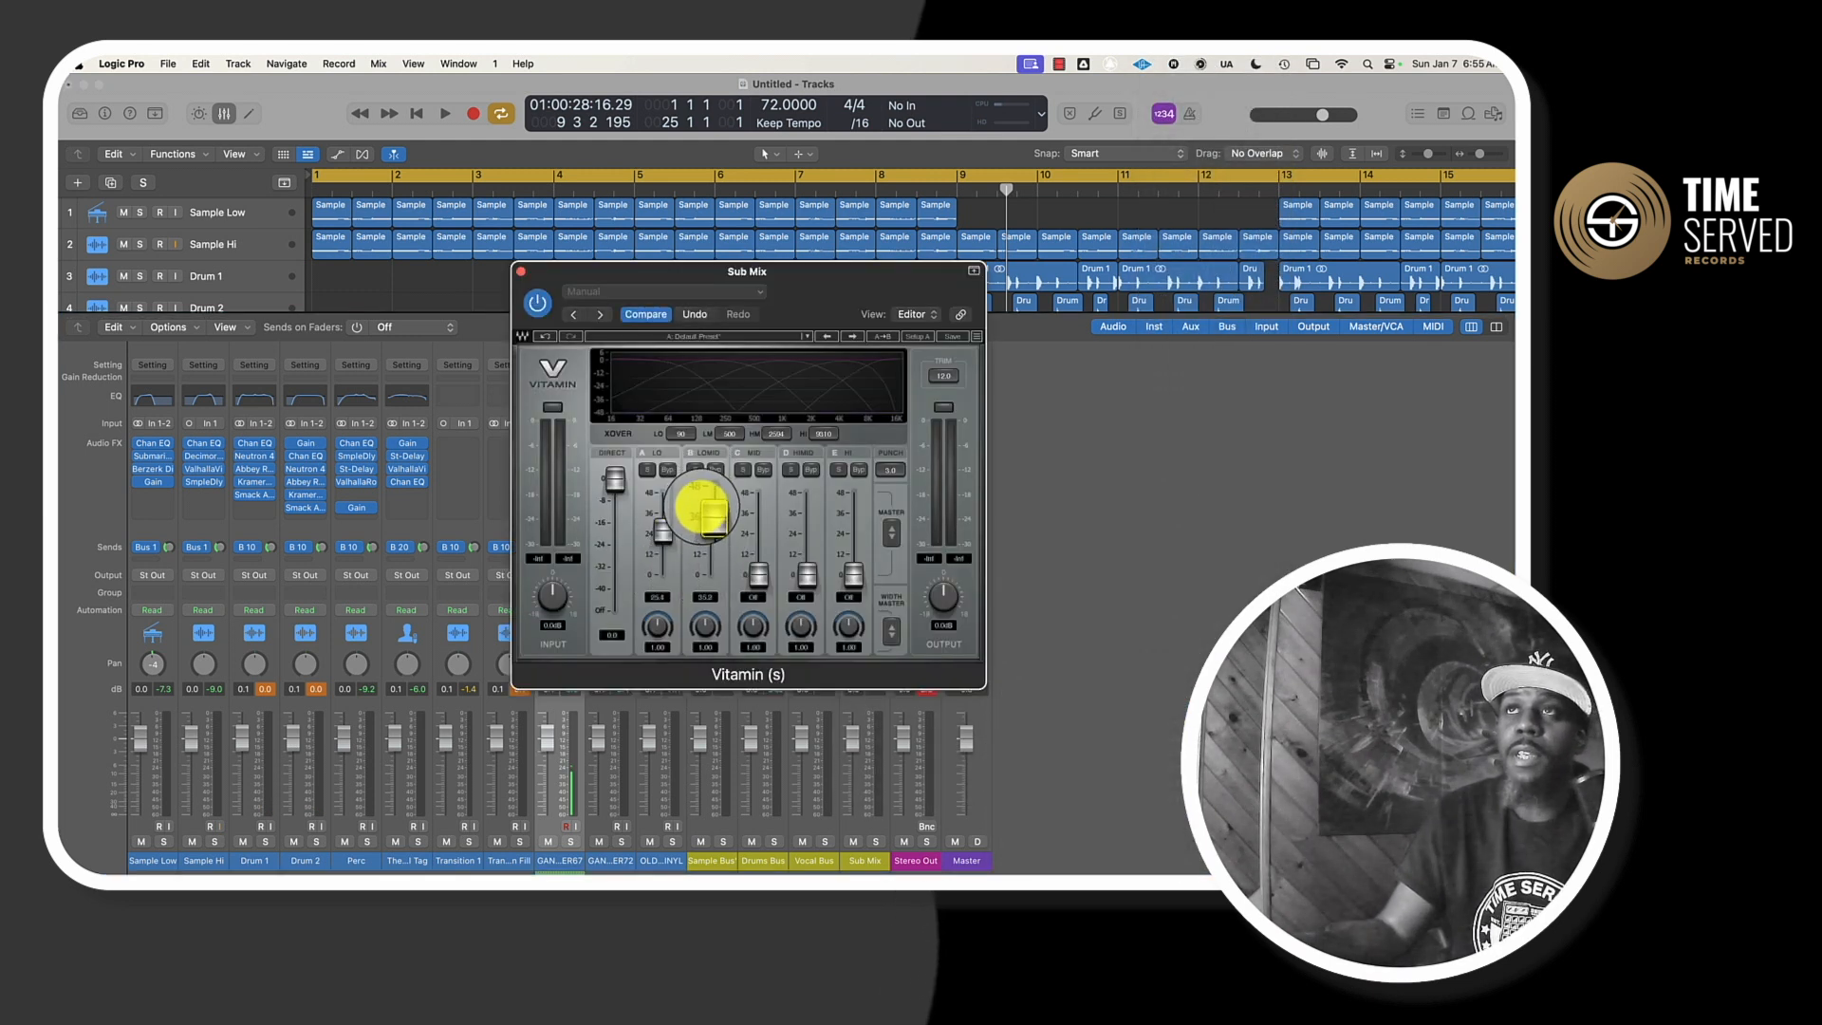
{"action": "left_click_drag", "start_coordinate": [702, 531], "coordinate": [757, 500]}
{"action": "left_click_drag", "start_coordinate": [809, 574], "coordinate": [809, 568]}
{"action": "key", "text": "space"}
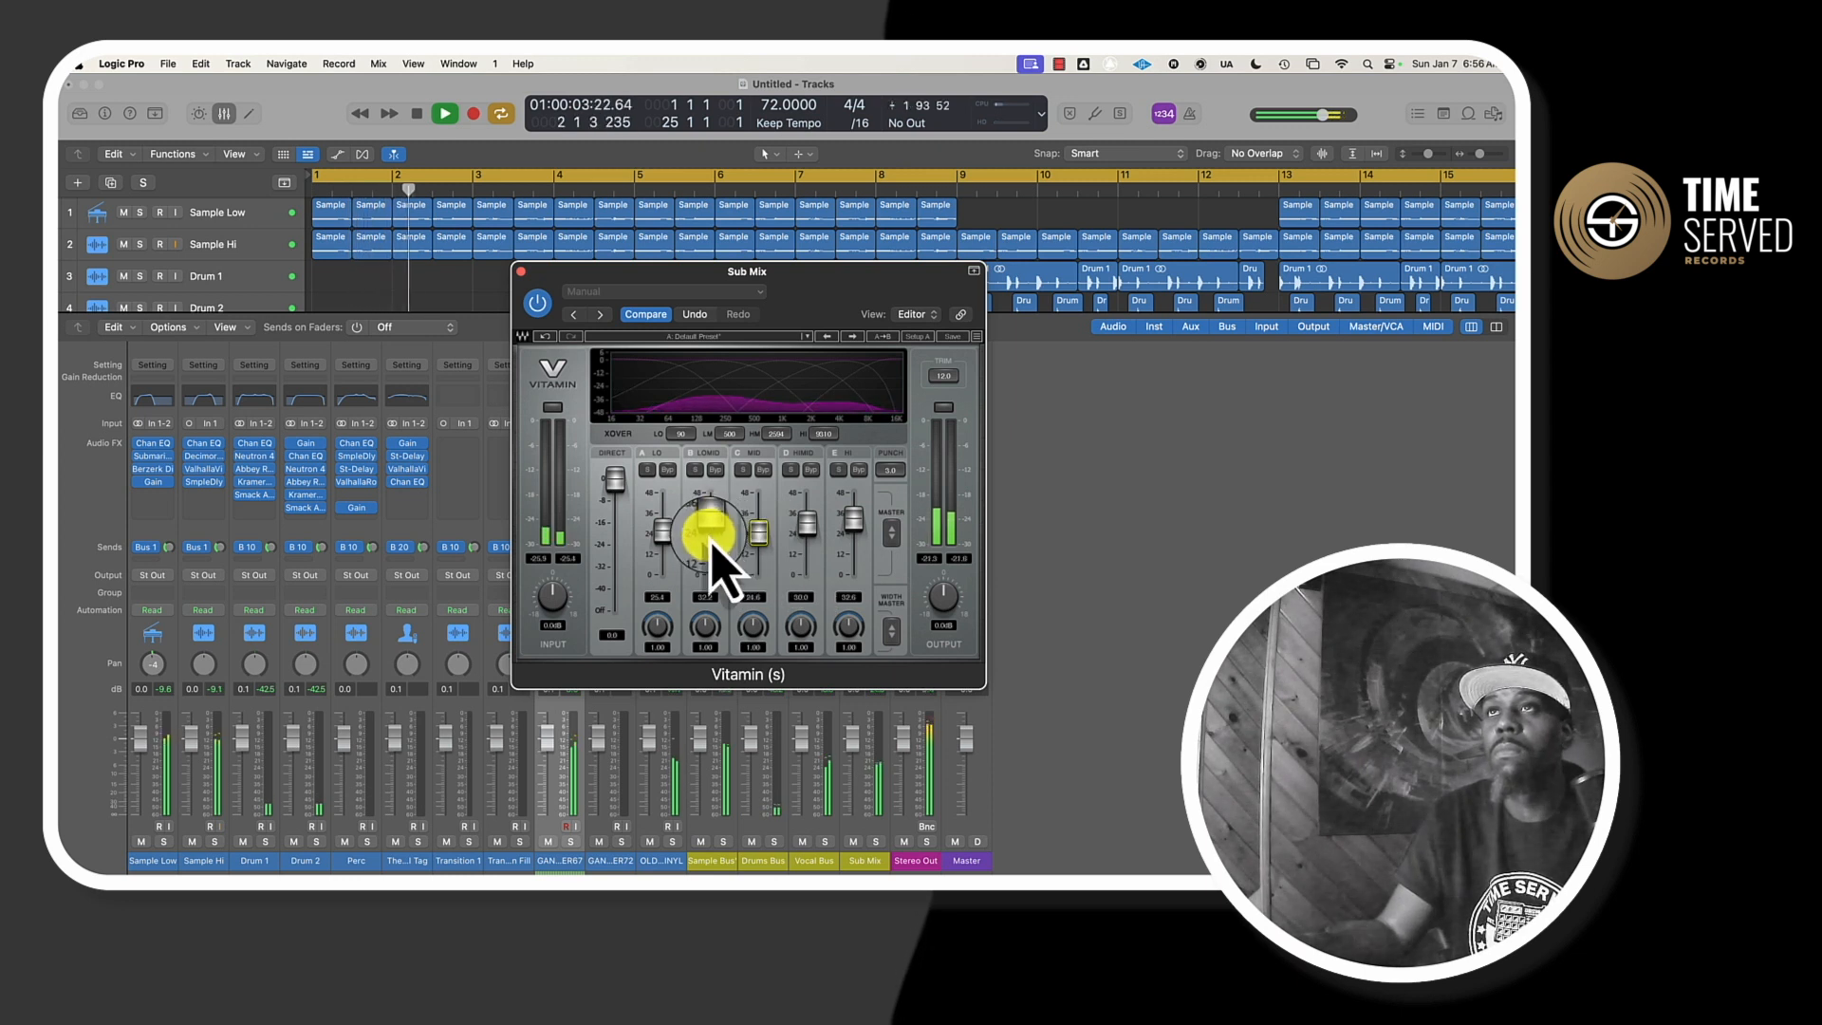
{"action": "left_click", "coordinate": [520, 272]}
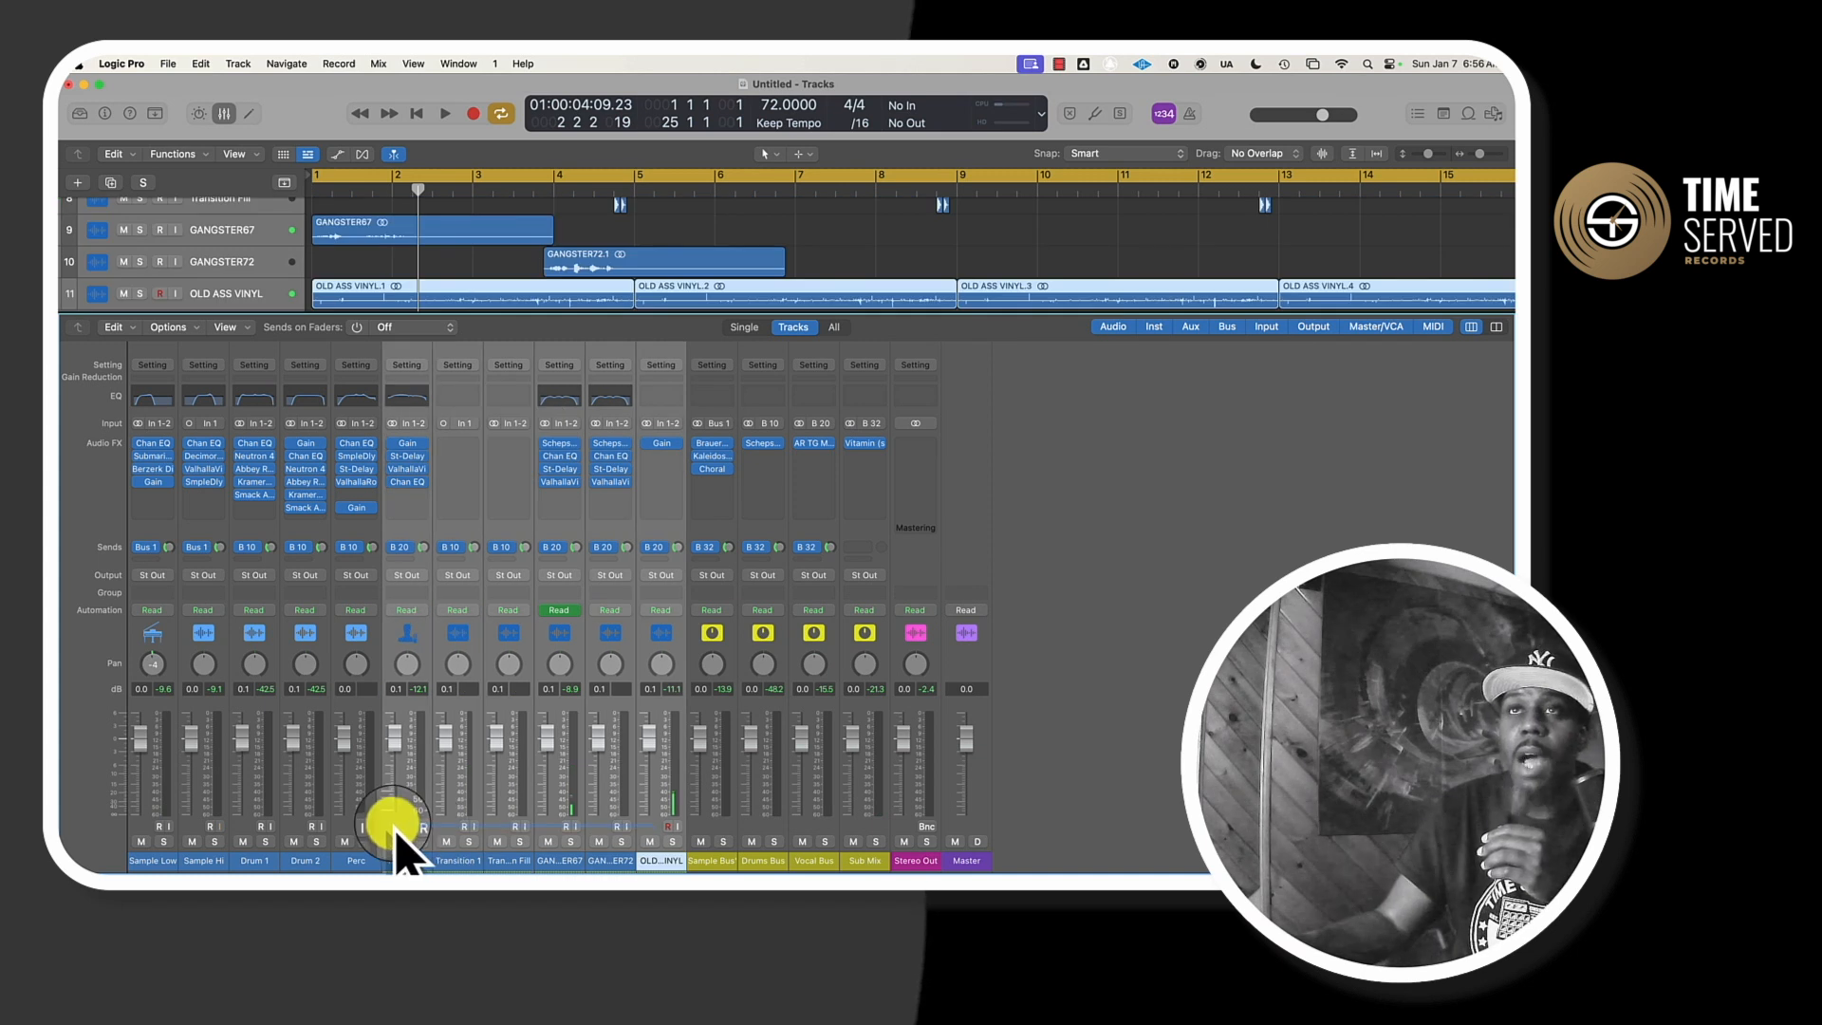
- Select all channels from OLD ASS VINYL back to Sample Low and route their outputs to Bus 26
{"action": "left_click_drag", "start_coordinate": [395, 832], "coordinate": [147, 805]}
{"action": "left_click", "coordinate": [152, 575]}
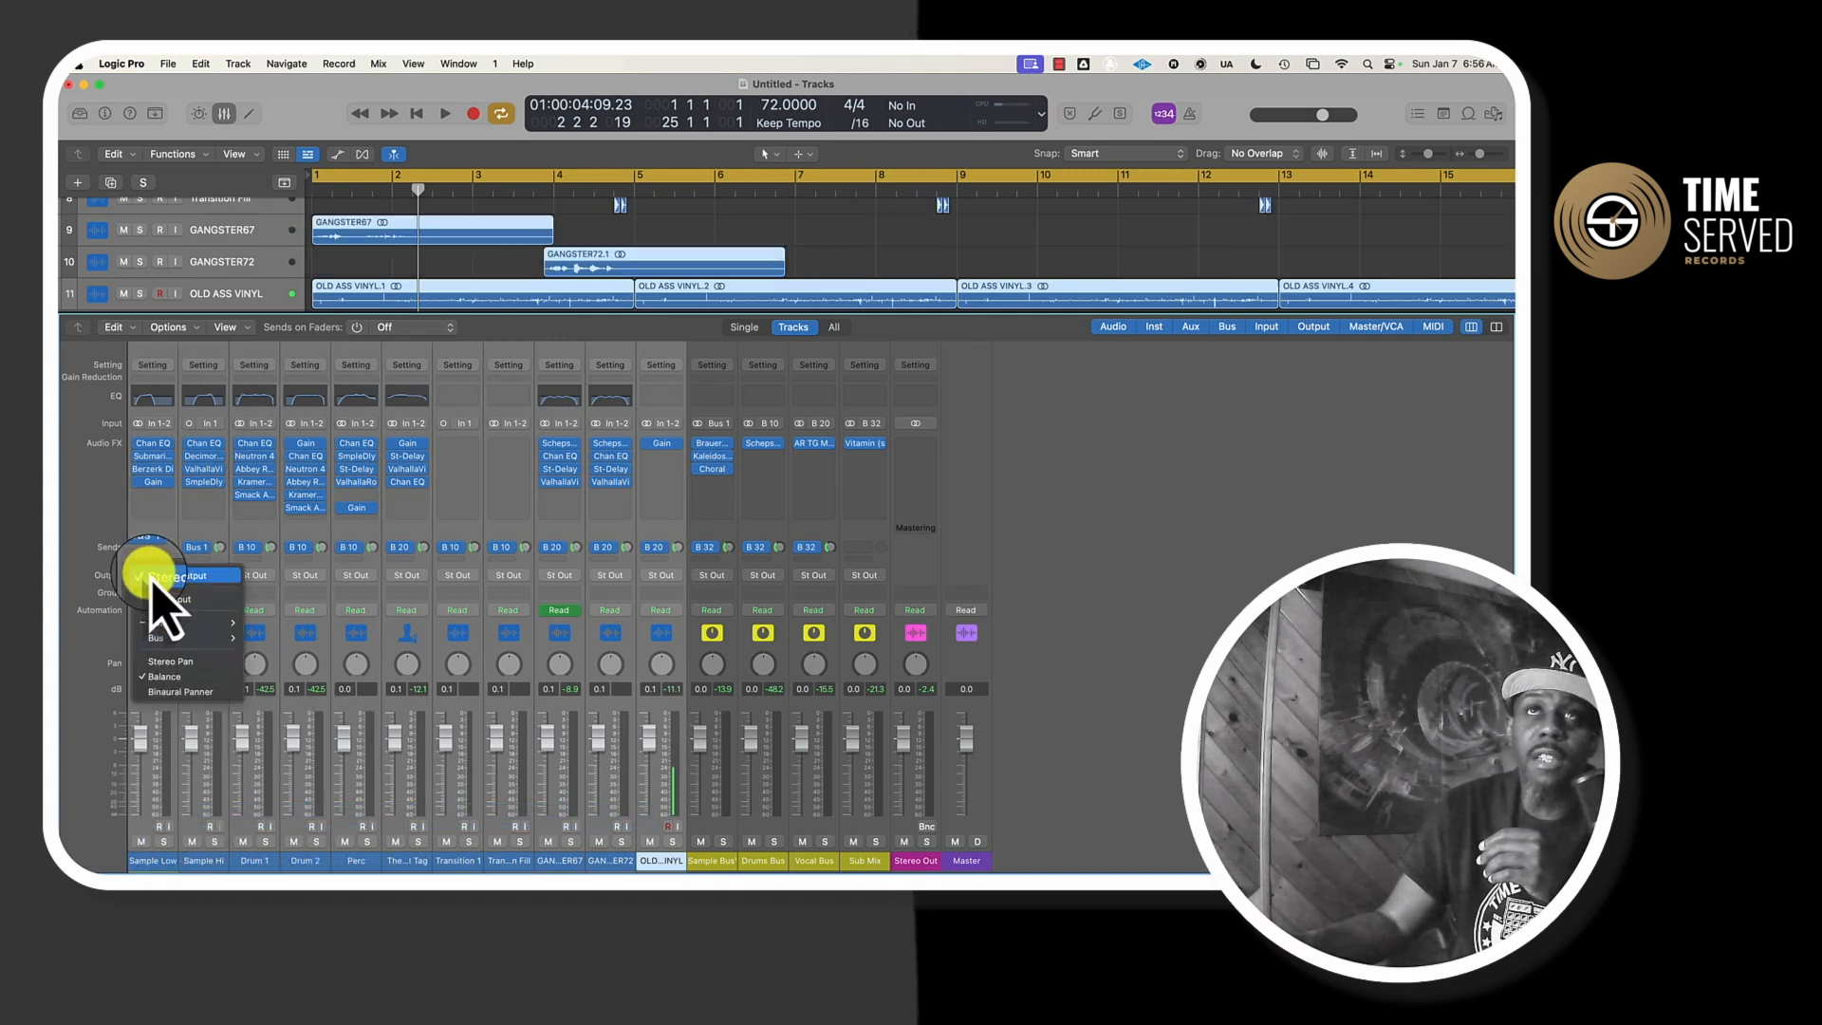
{"action": "mouse_move", "coordinate": [169, 636]}
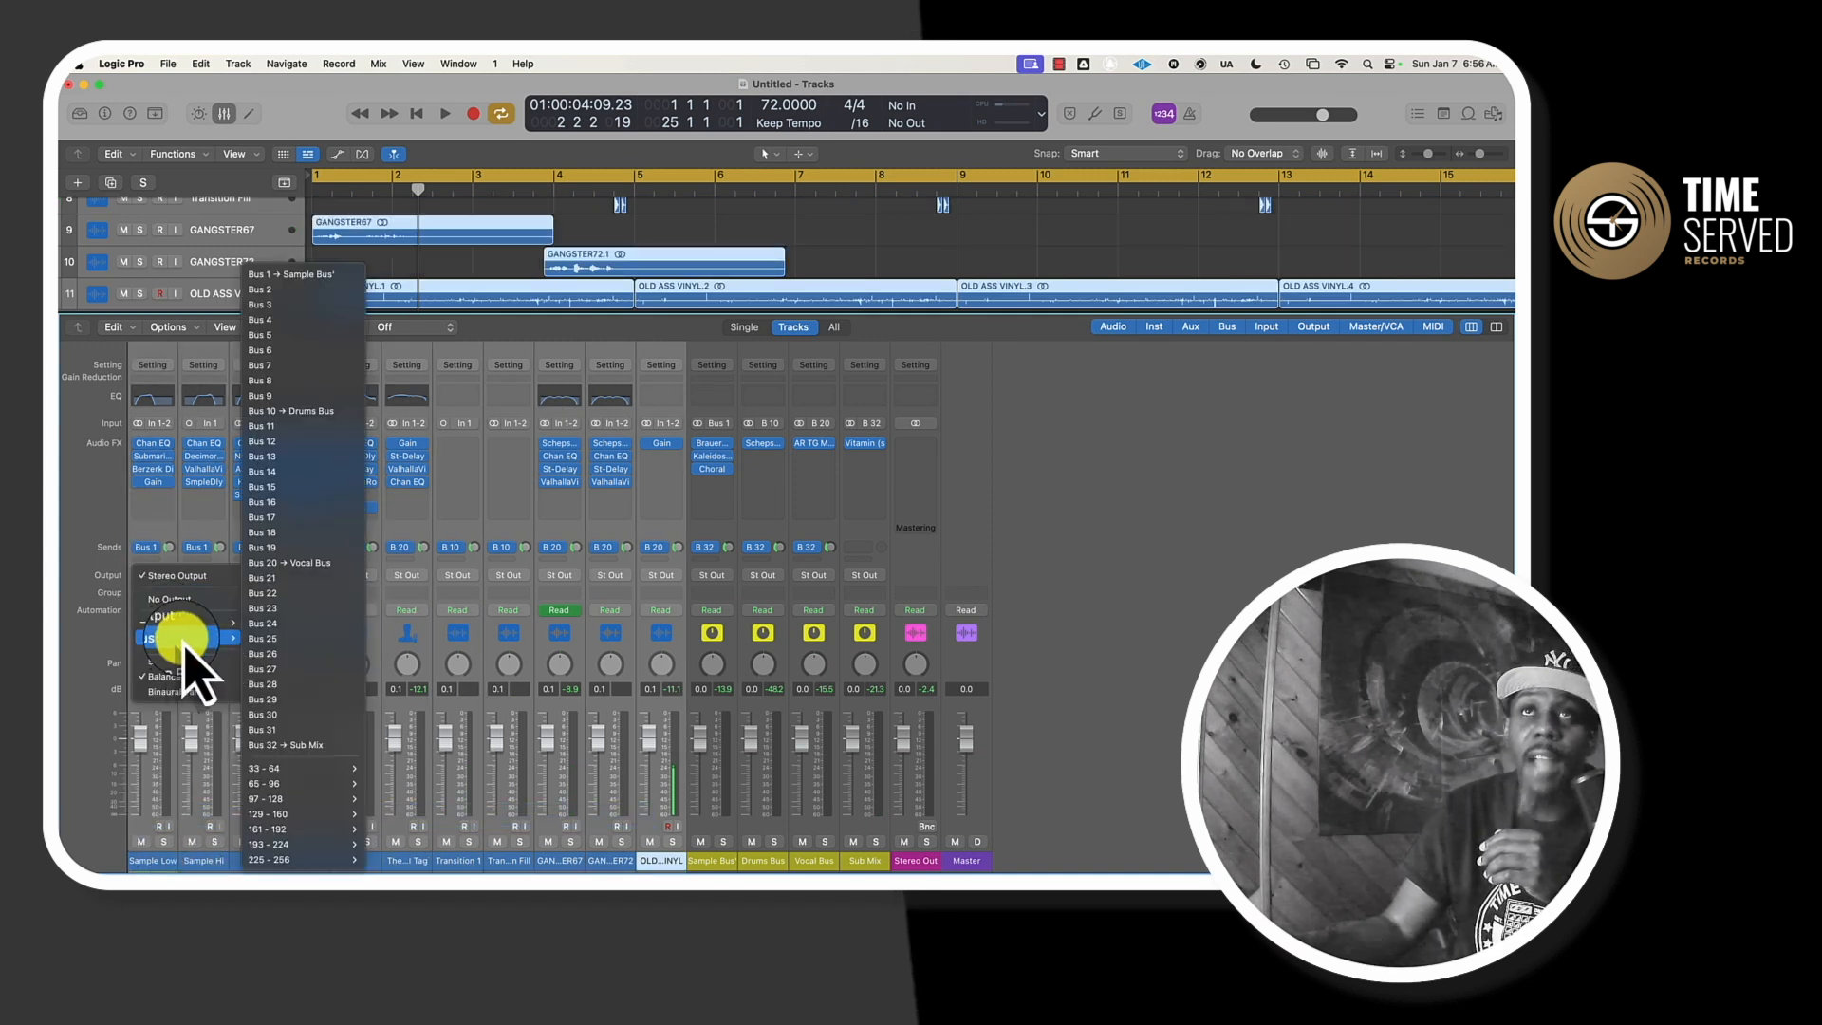
{"action": "left_click", "coordinate": [269, 654]}
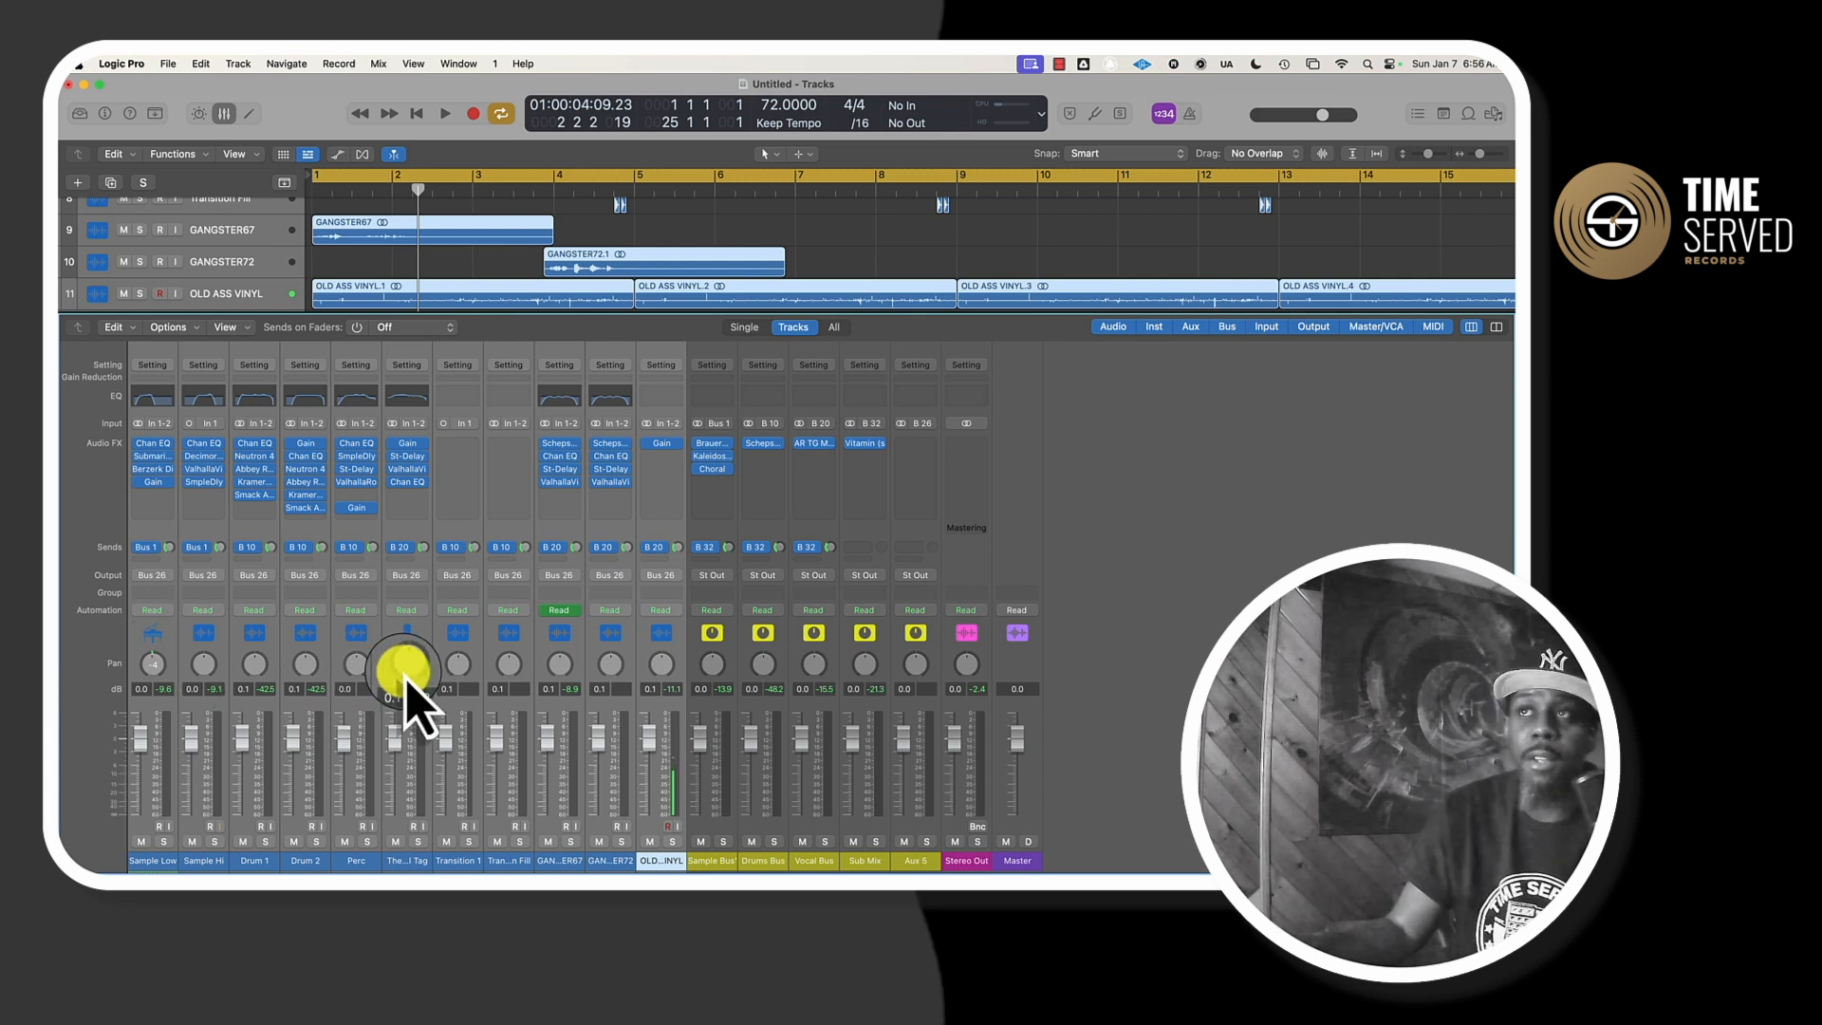
- Set up the new Bus 26 aux as Mix Bus with a Bus 32 send and move Sub Mix's Vitamin onto it
{"action": "left_click", "coordinate": [907, 848]}
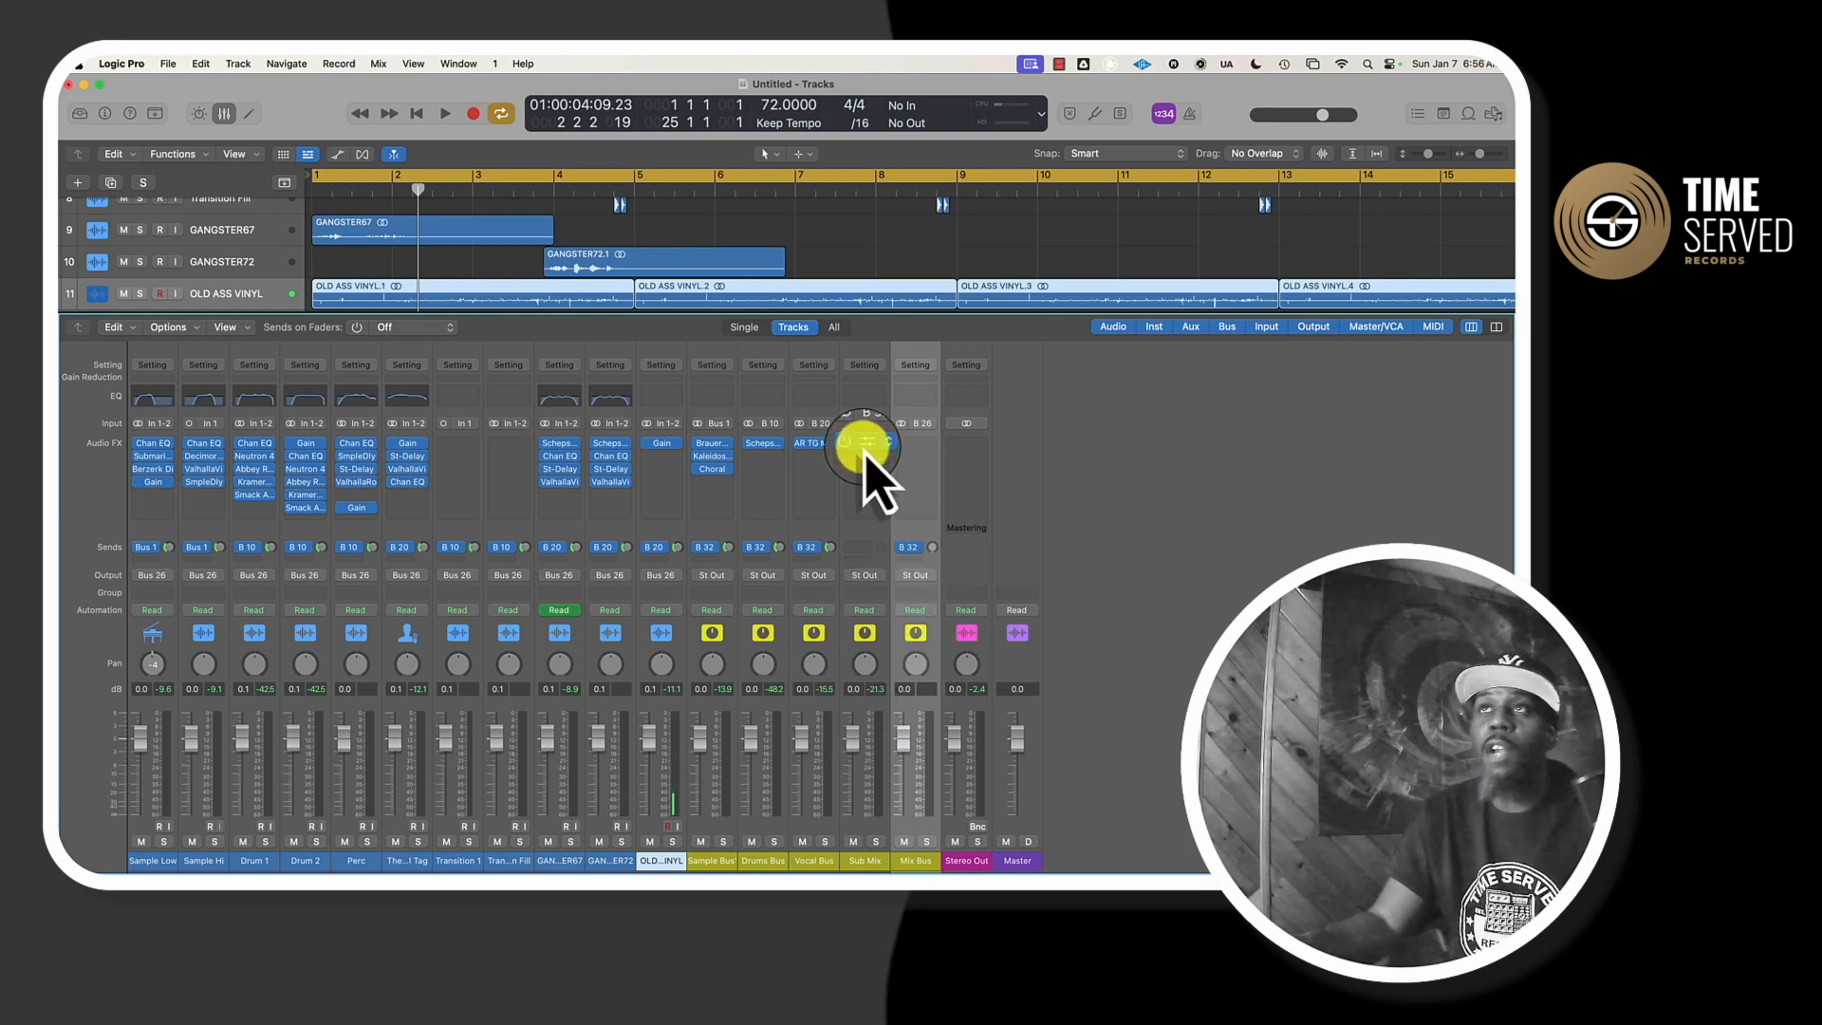
{"action": "left_click_drag", "start_coordinate": [866, 446], "coordinate": [919, 458]}
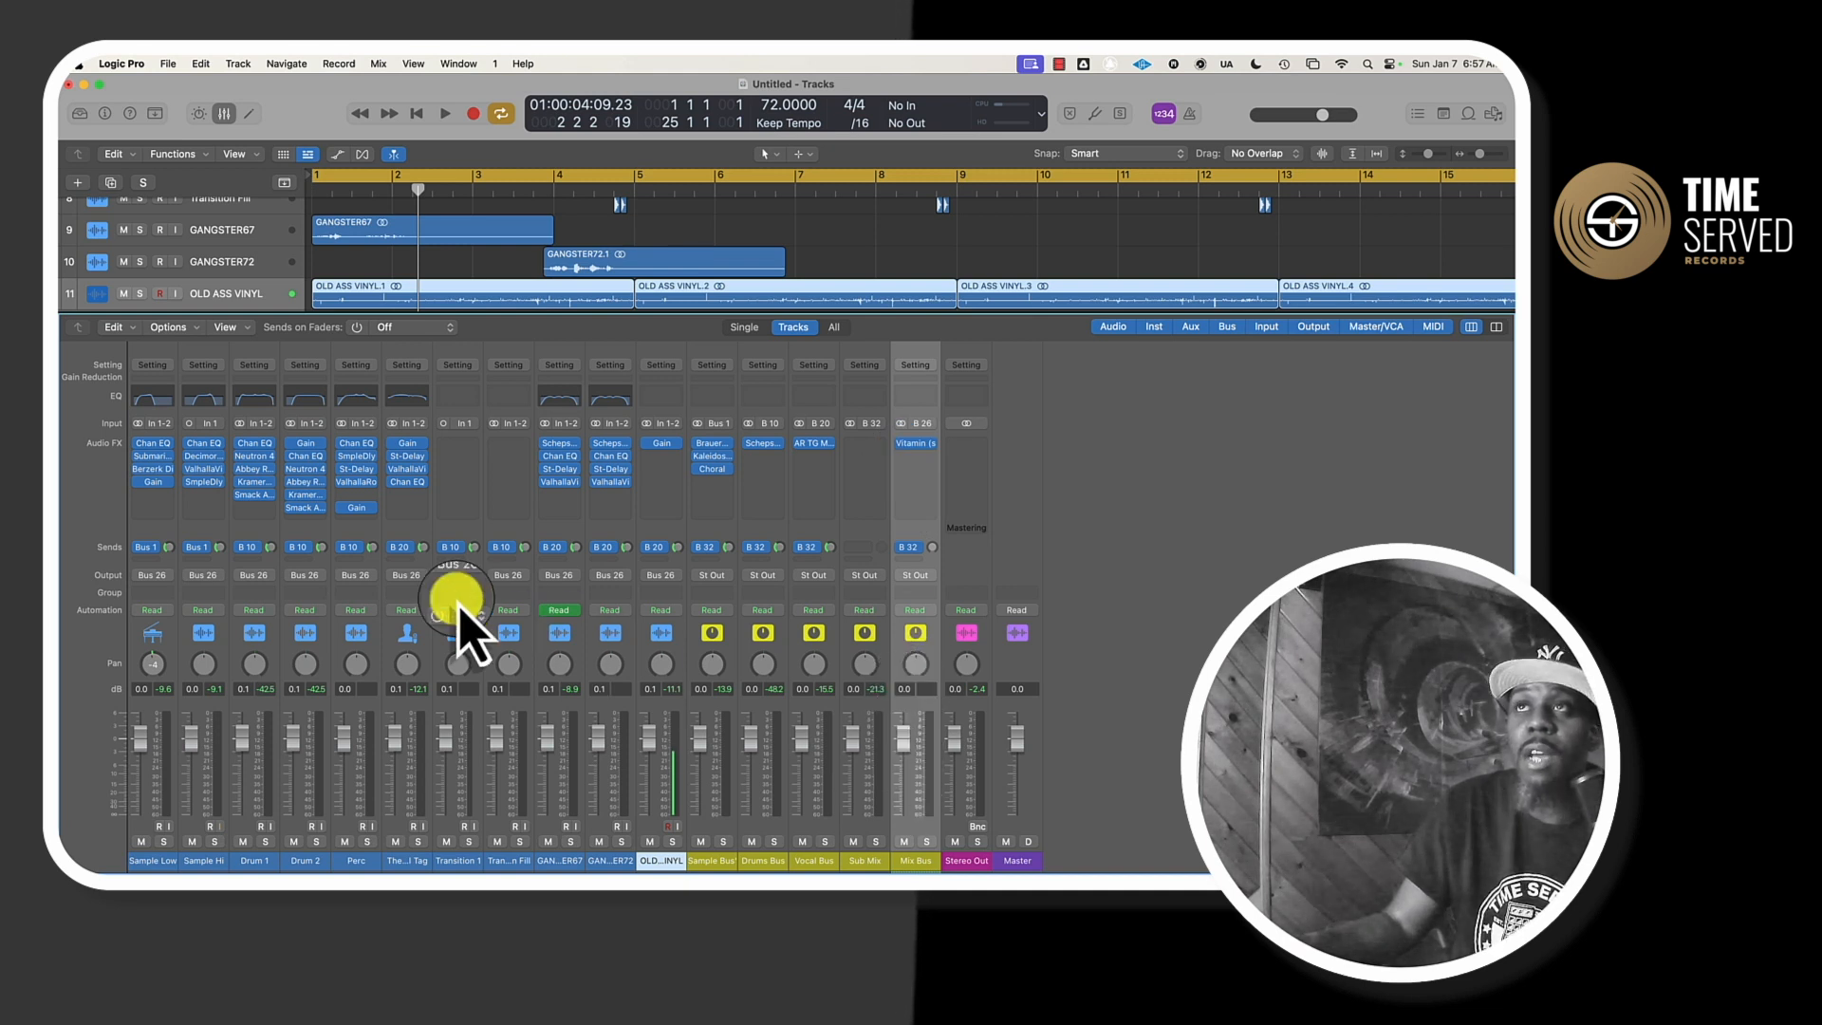
- Play the mix from the start and check Vitamin's input and output levels on Mix Bus
{"action": "key", "text": "Return"}
{"action": "key", "text": "space"}
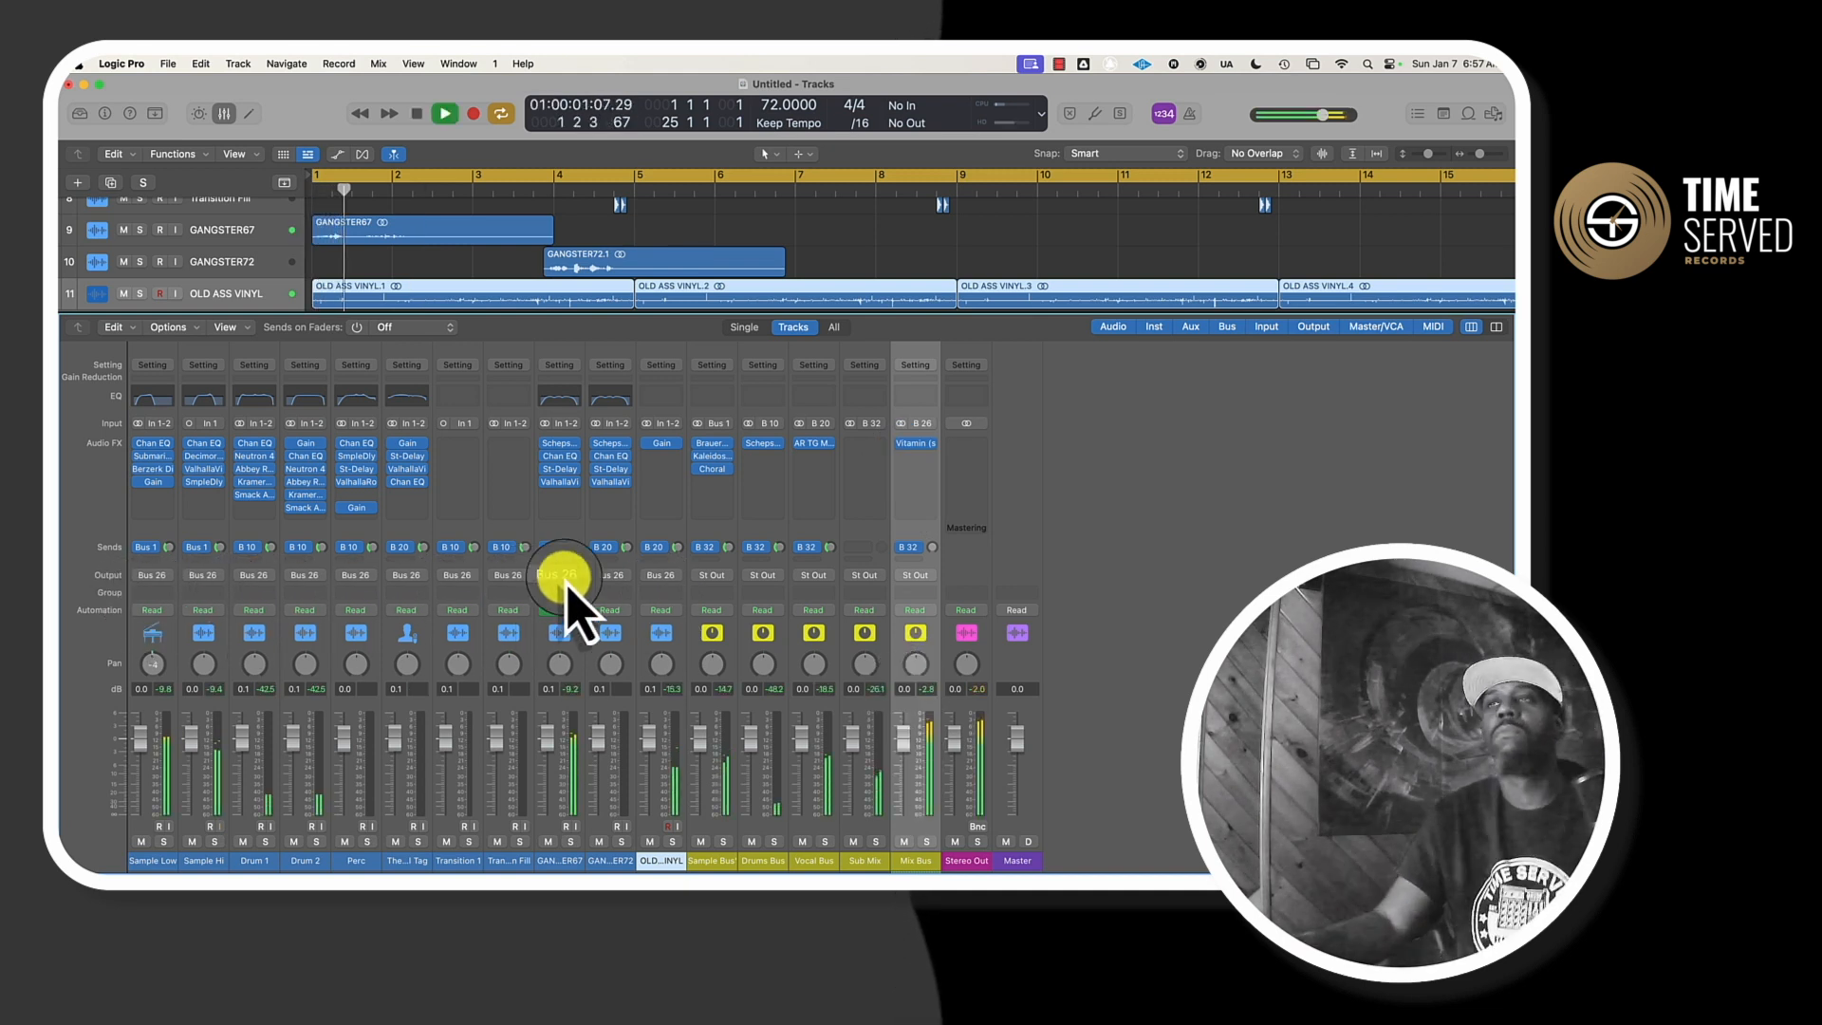
{"action": "left_click", "coordinate": [917, 443]}
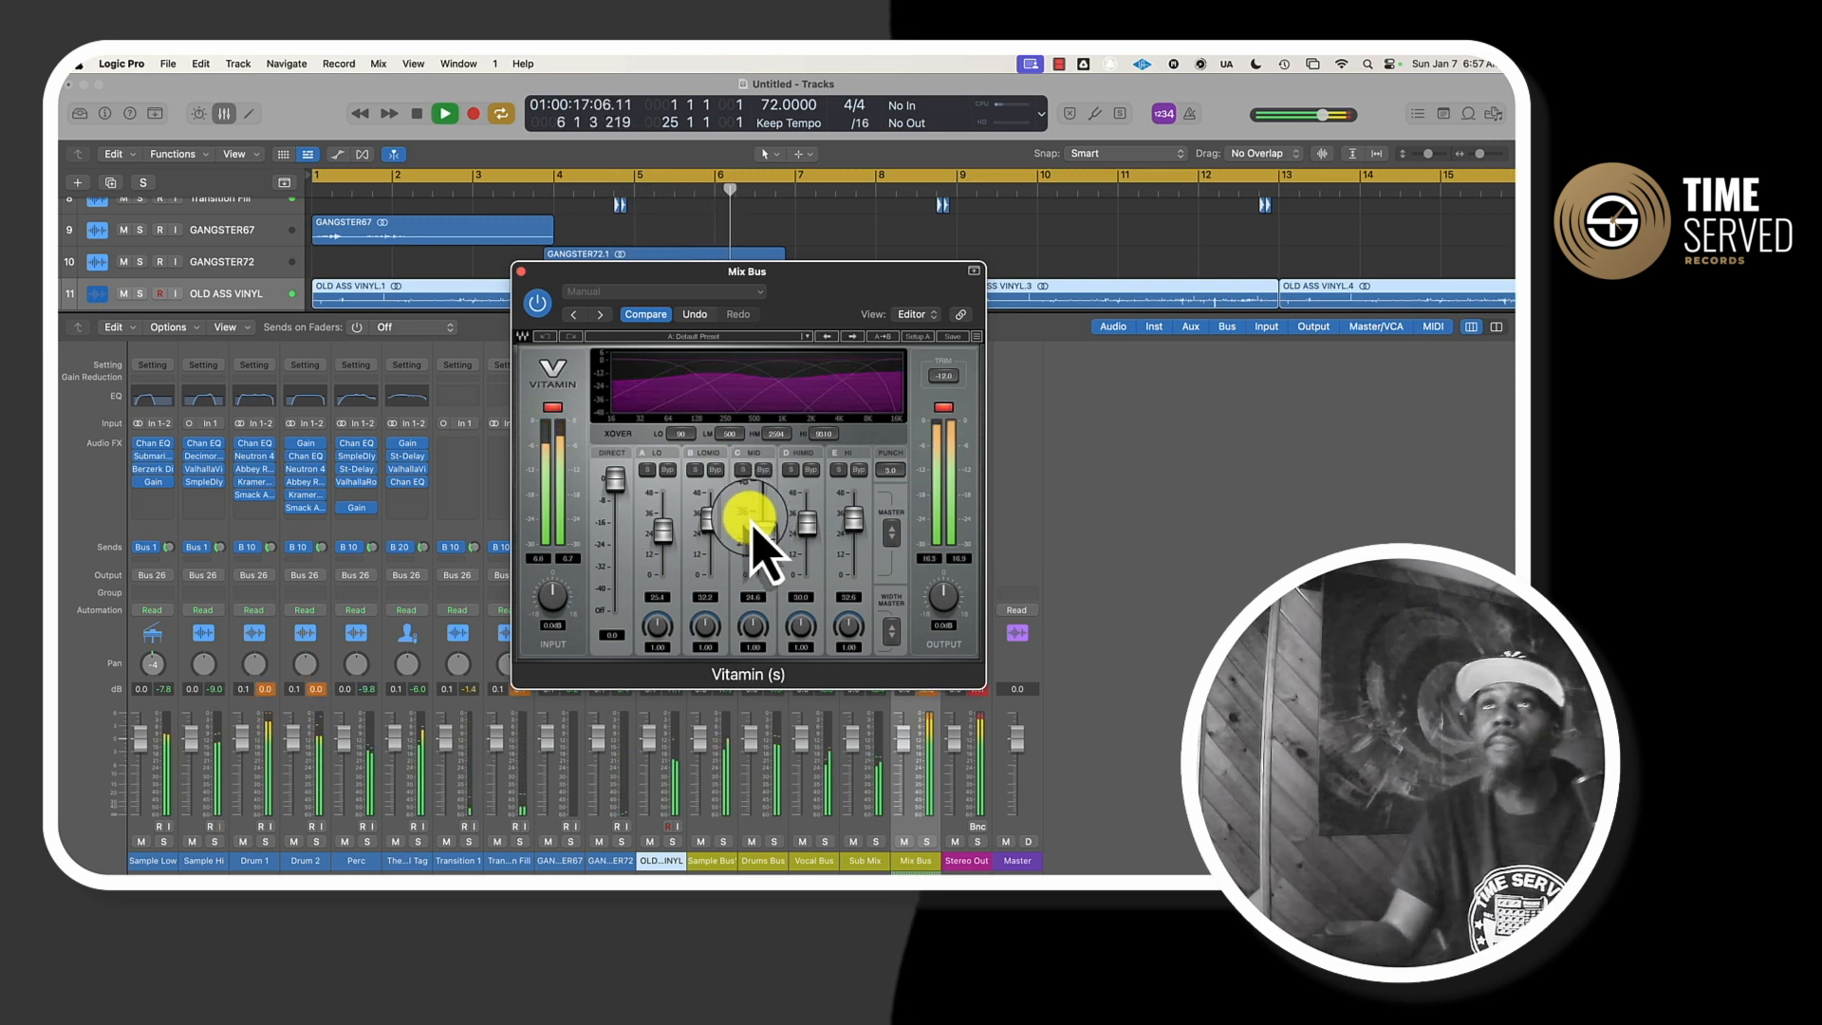
{"action": "left_click", "coordinate": [521, 271]}
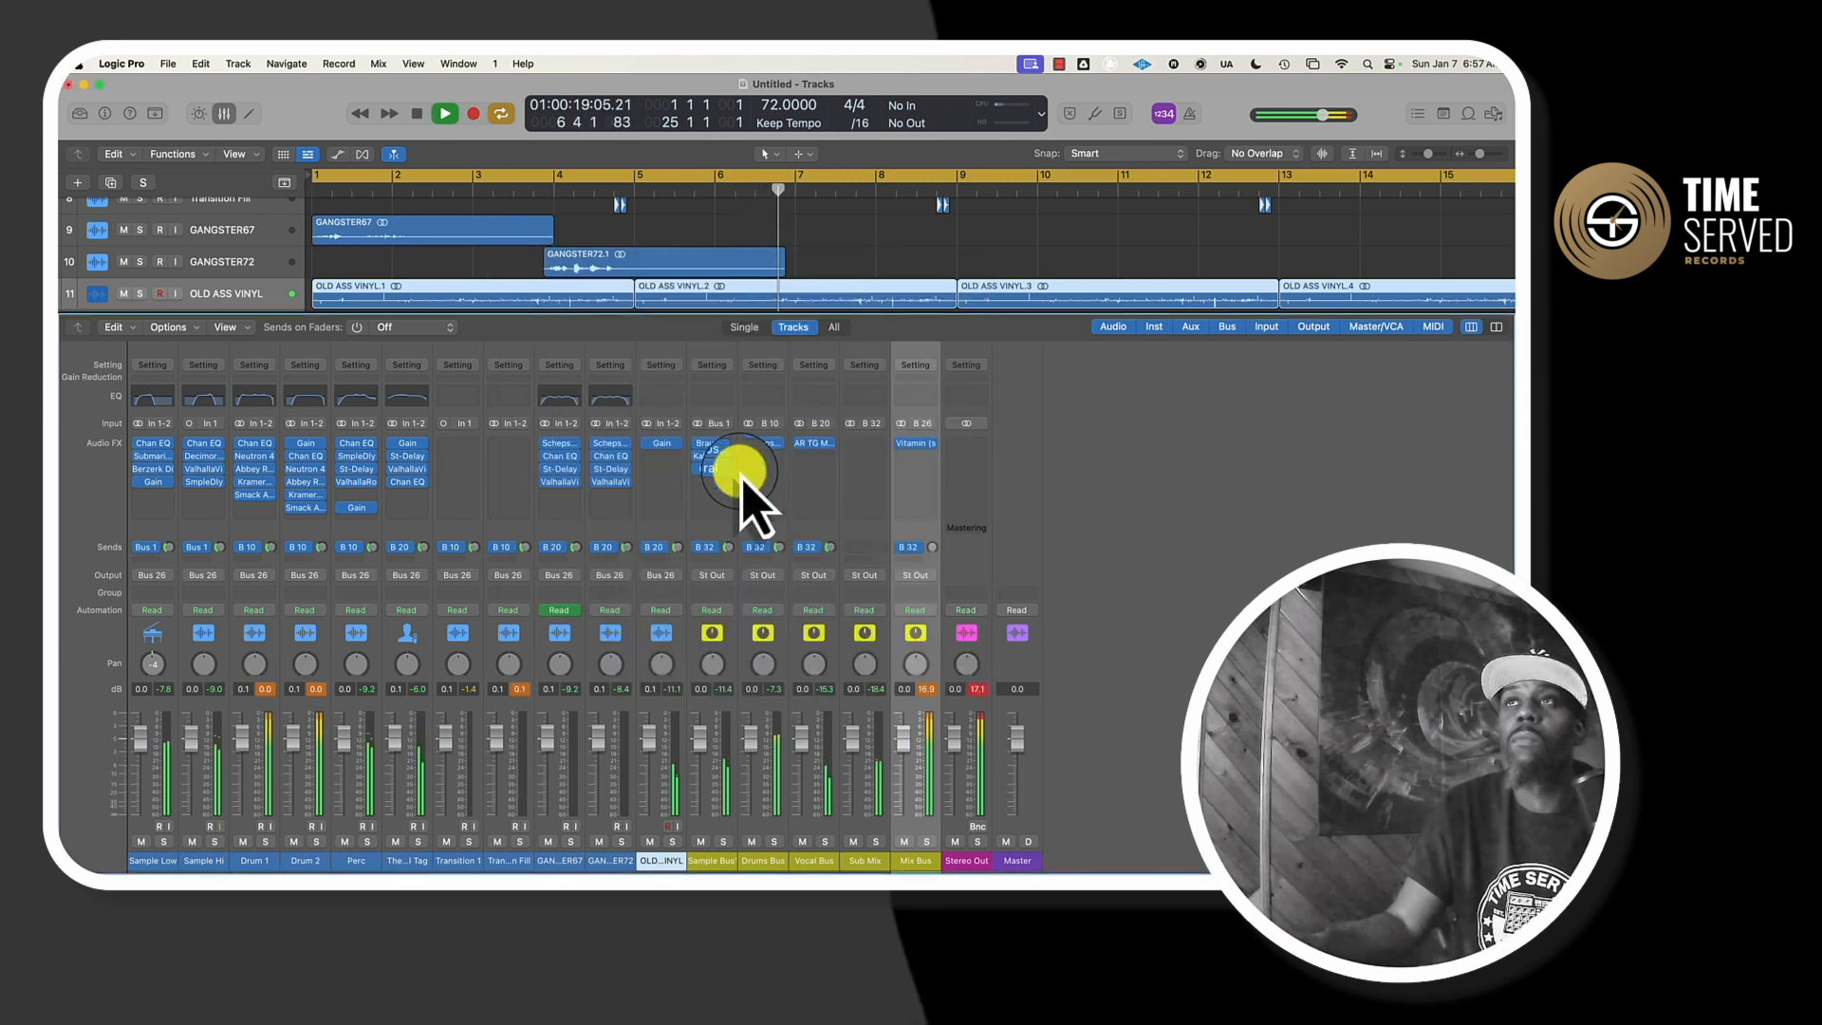
{"action": "key", "text": "space"}
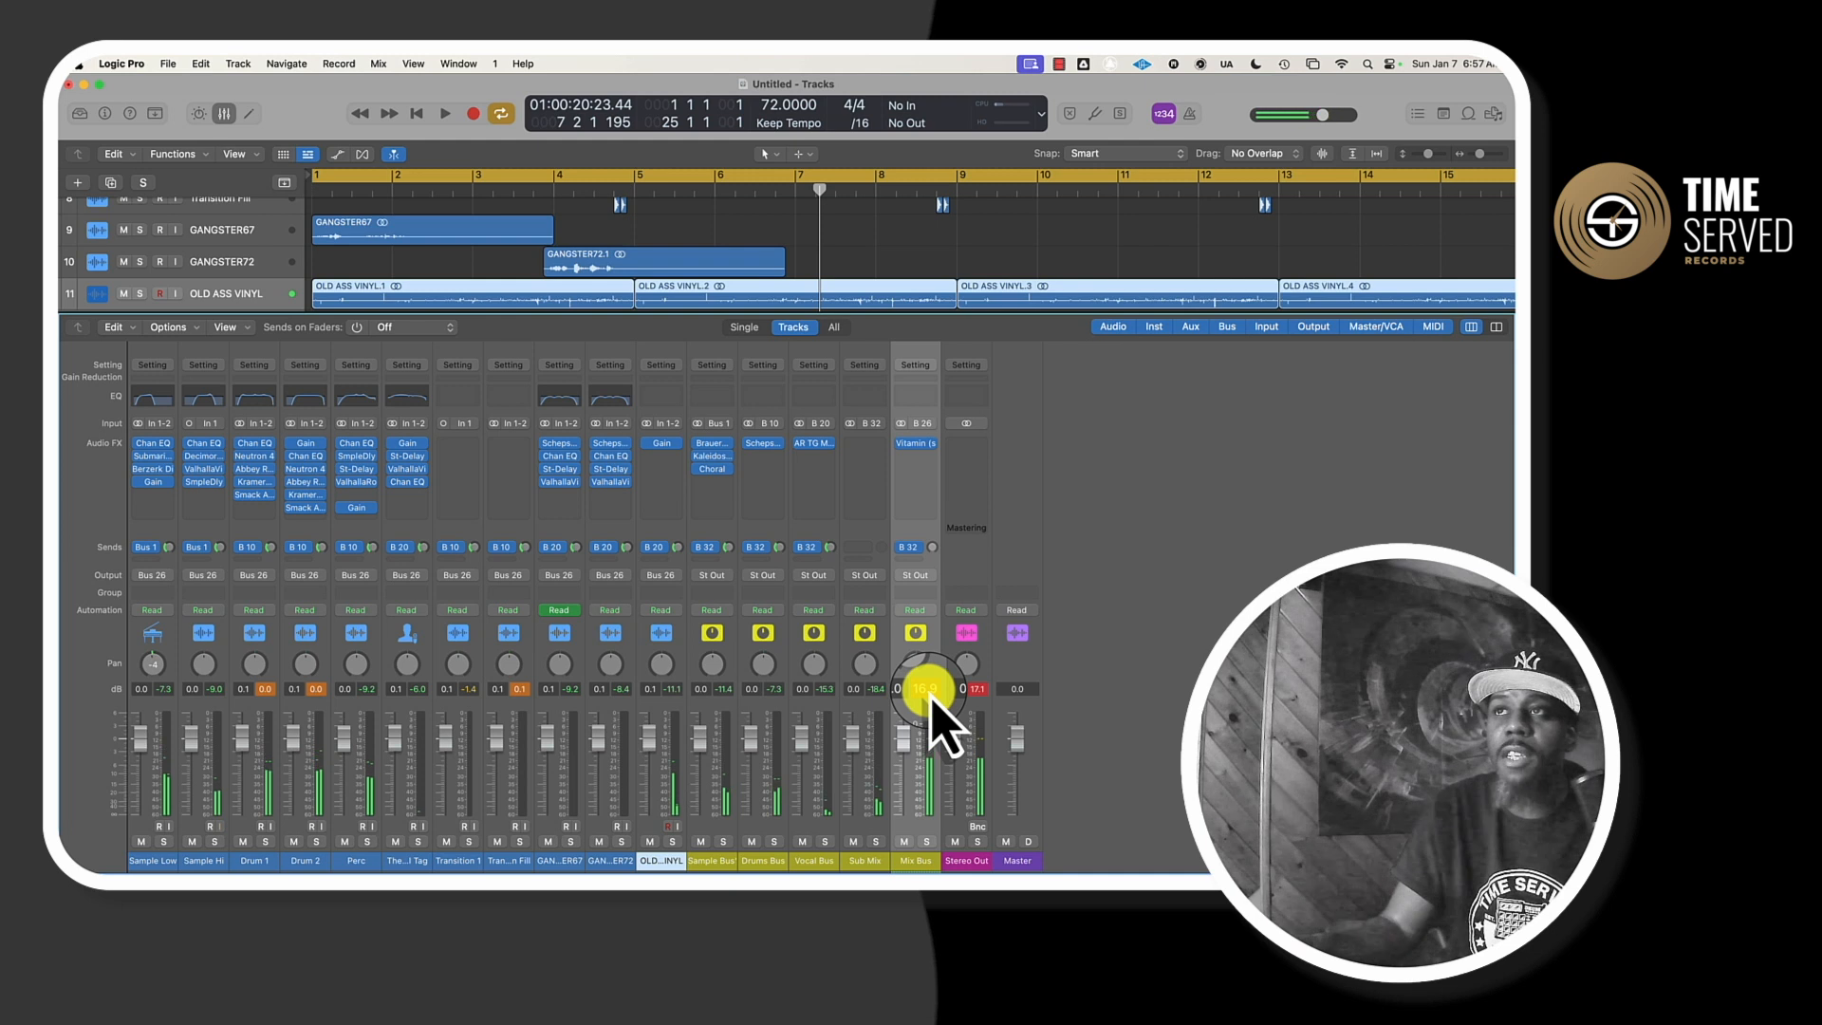
- Gain-stage Mix Bus's Vitamin with Trim while replaying the mix, leaving its input at 0 dB and its output at about -2 dB
{"action": "left_click", "coordinate": [915, 443]}
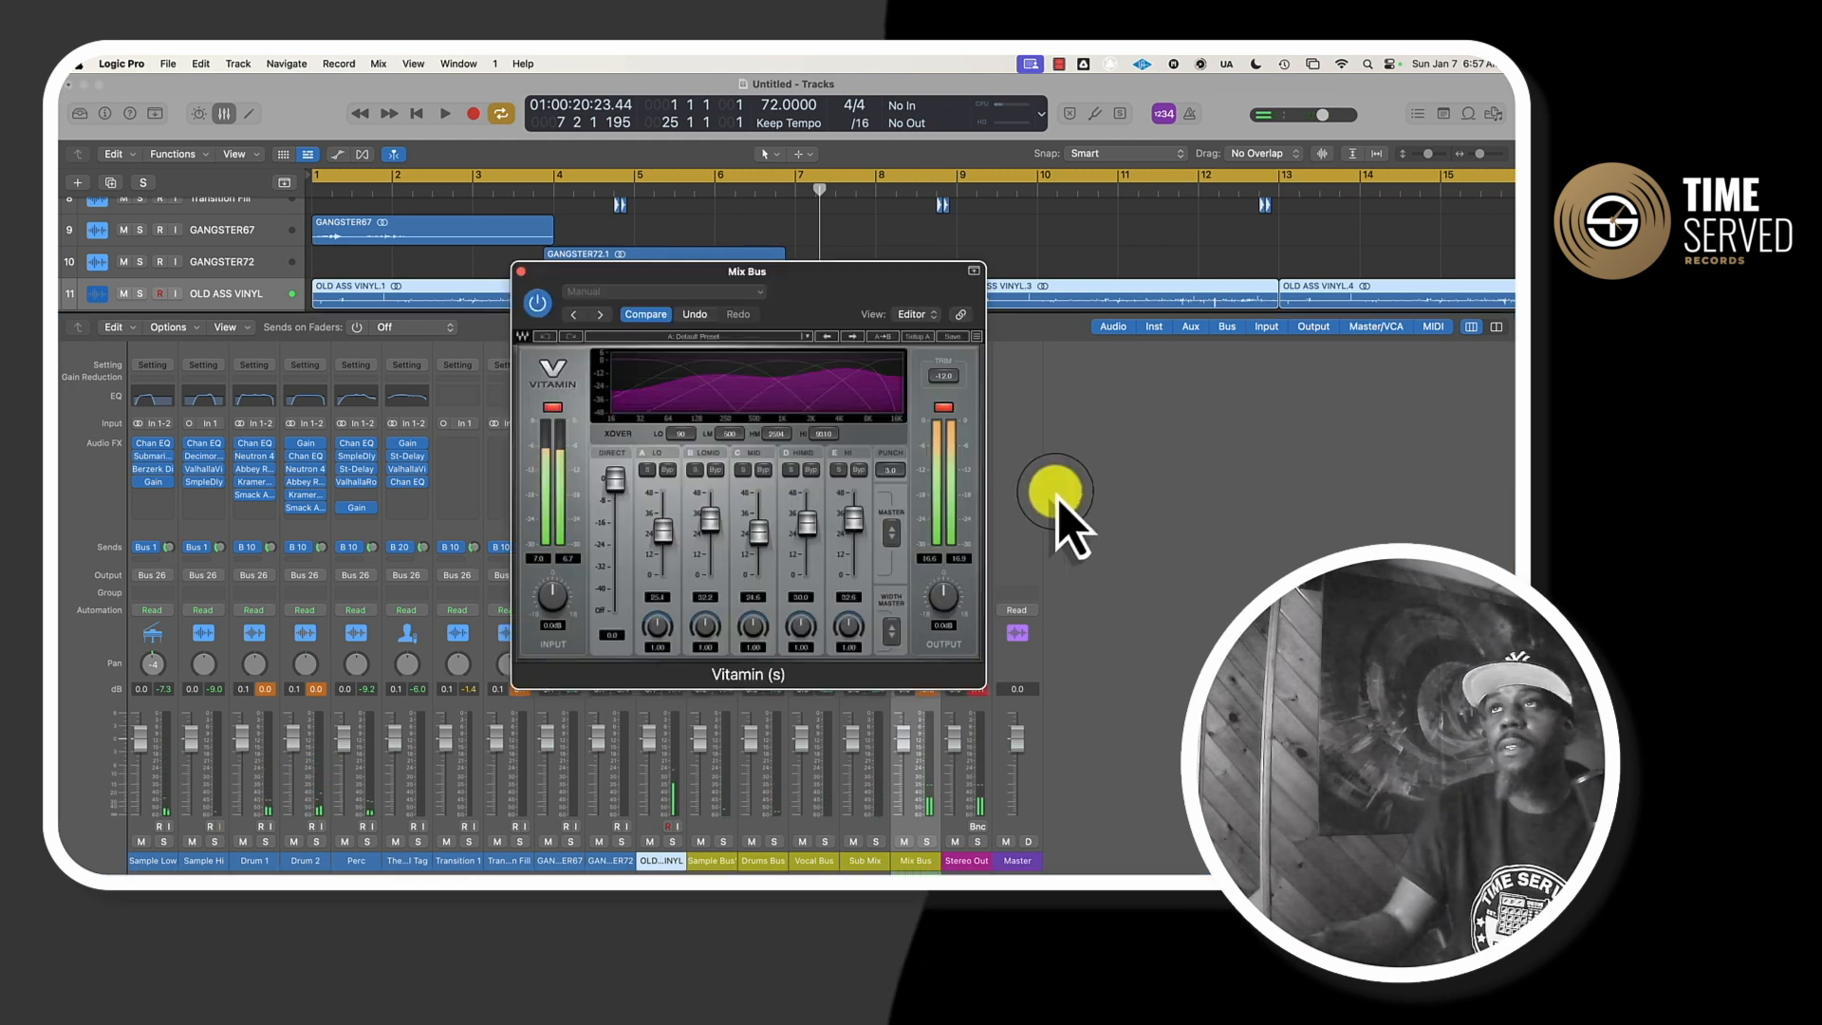
{"action": "left_click", "coordinate": [947, 379]}
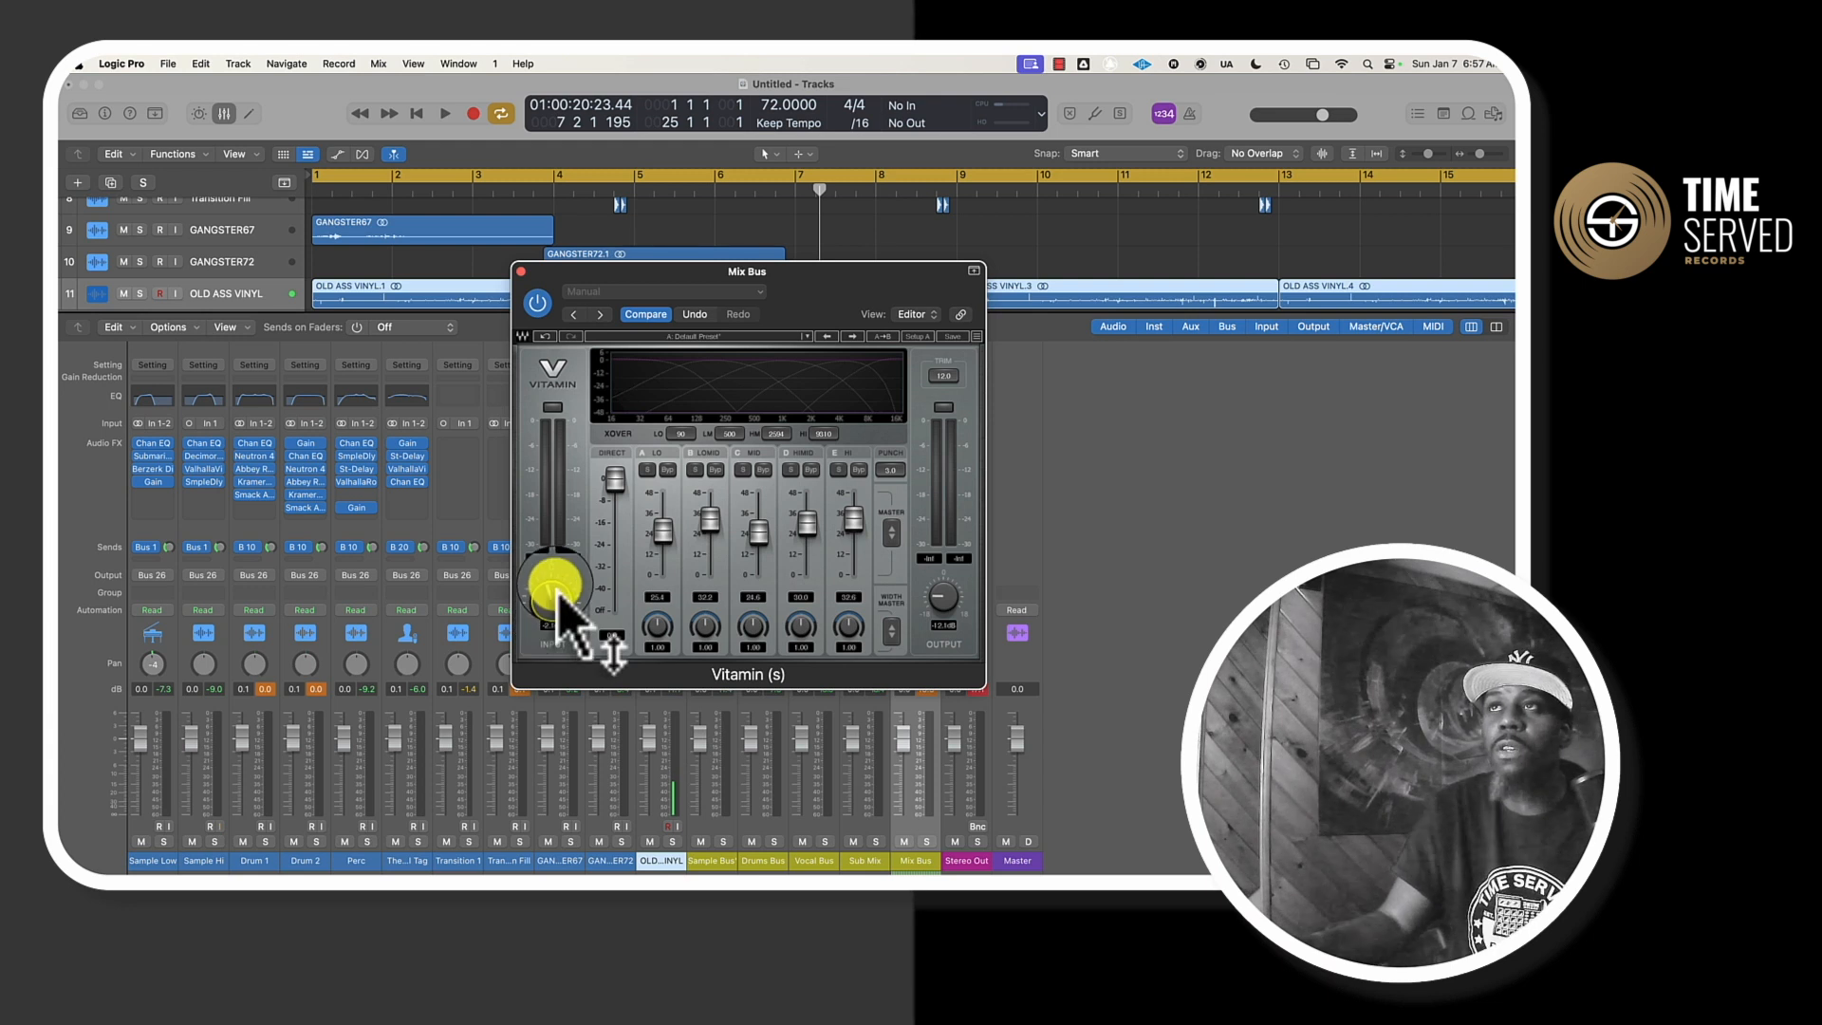
{"action": "key", "text": "Return"}
{"action": "key", "text": "space"}
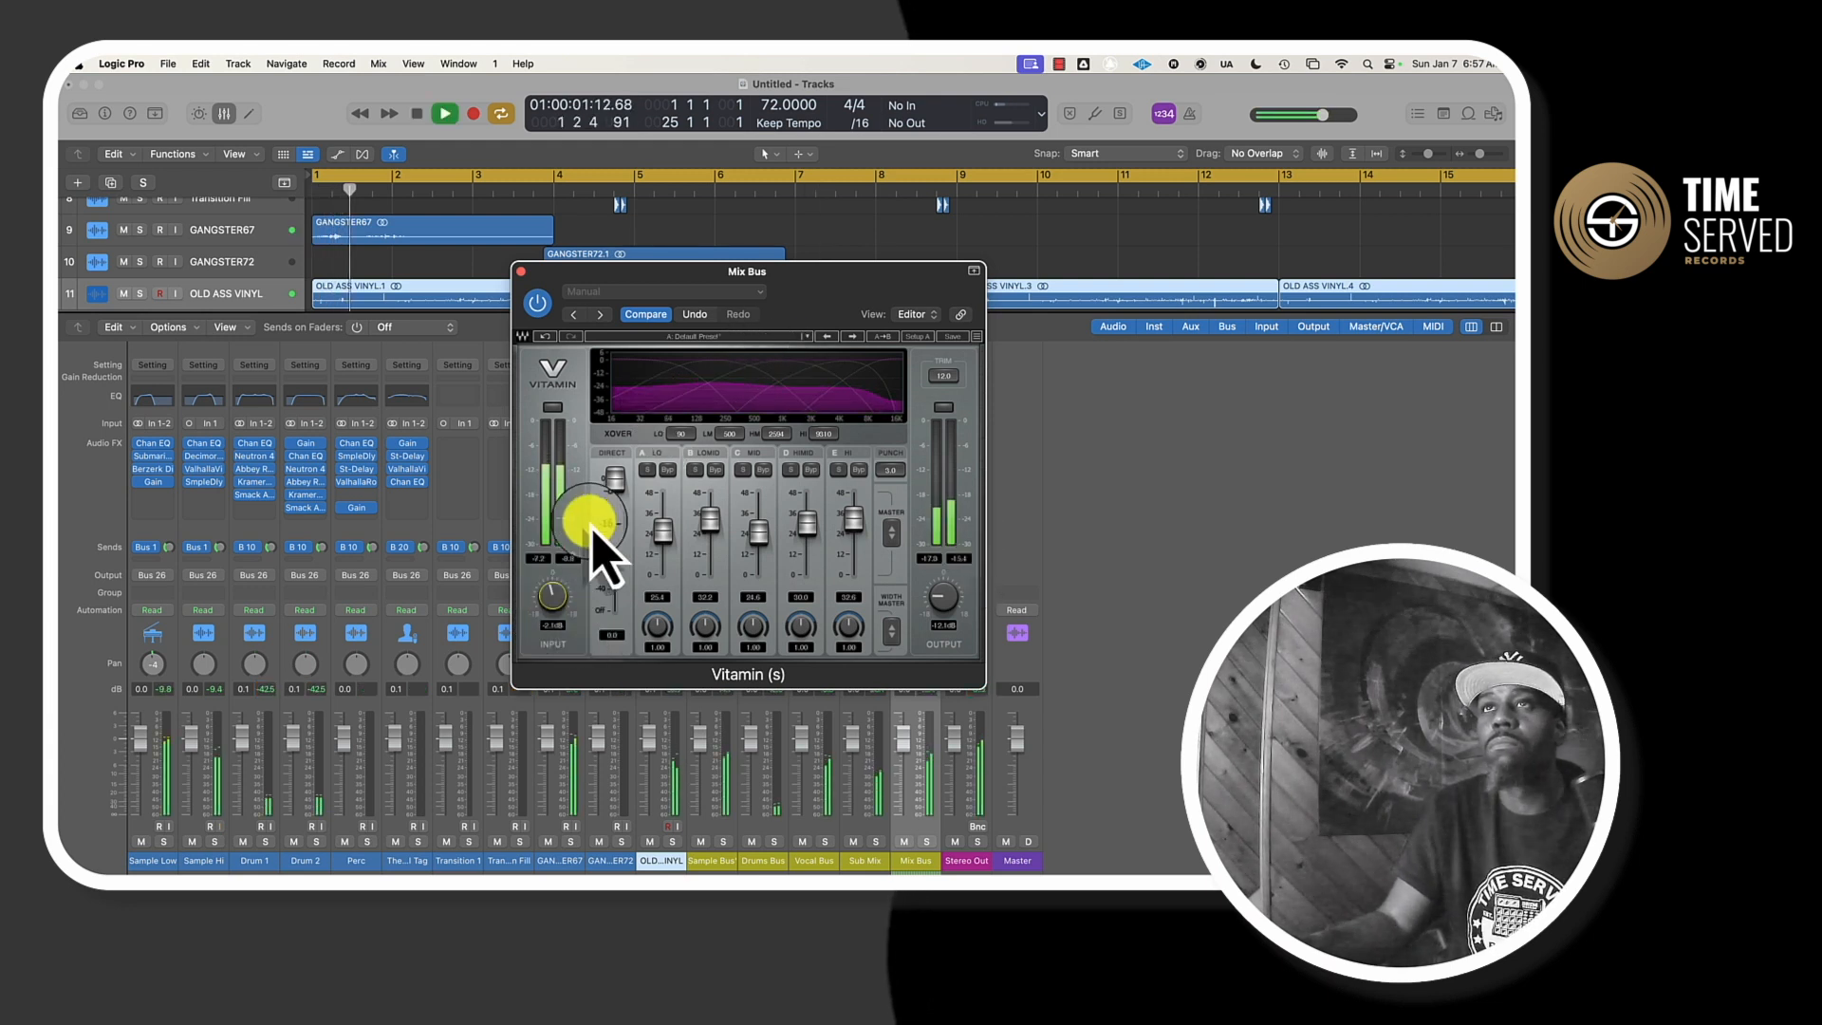
{"action": "left_click_drag", "start_coordinate": [553, 599], "coordinate": [550, 596]}
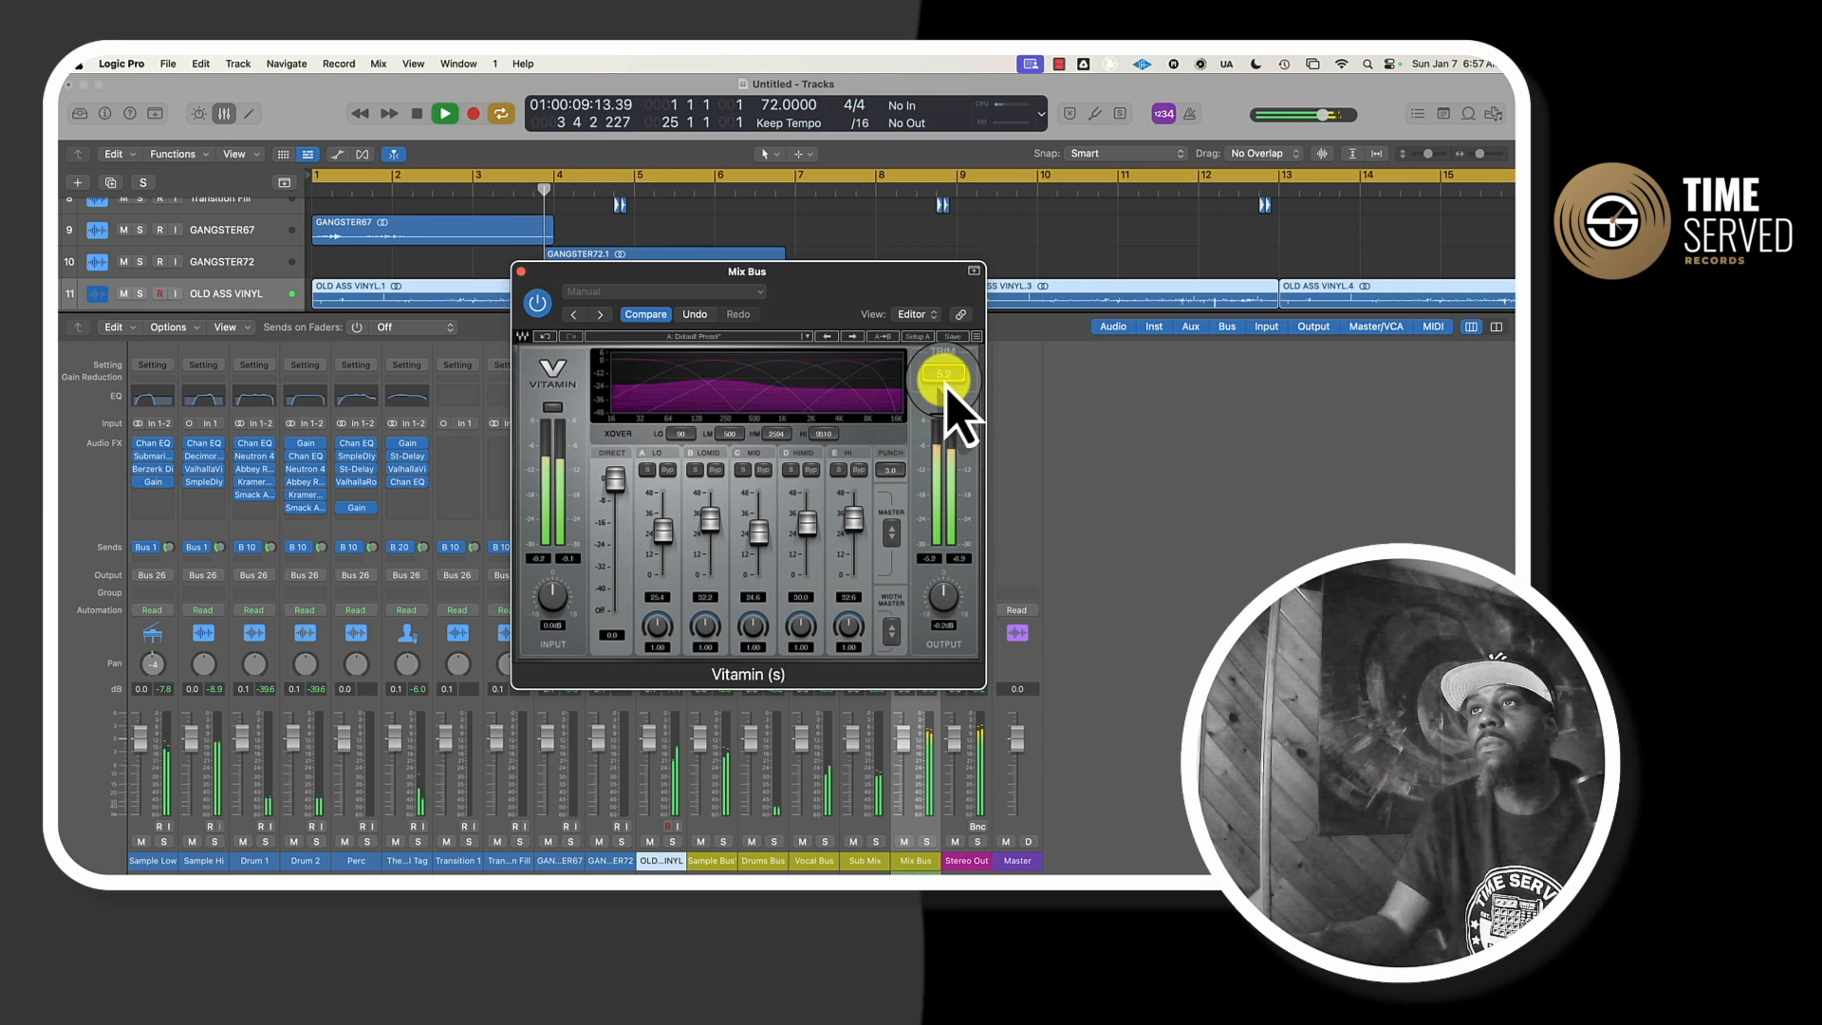
{"action": "left_click_drag", "start_coordinate": [941, 596], "coordinate": [944, 625]}
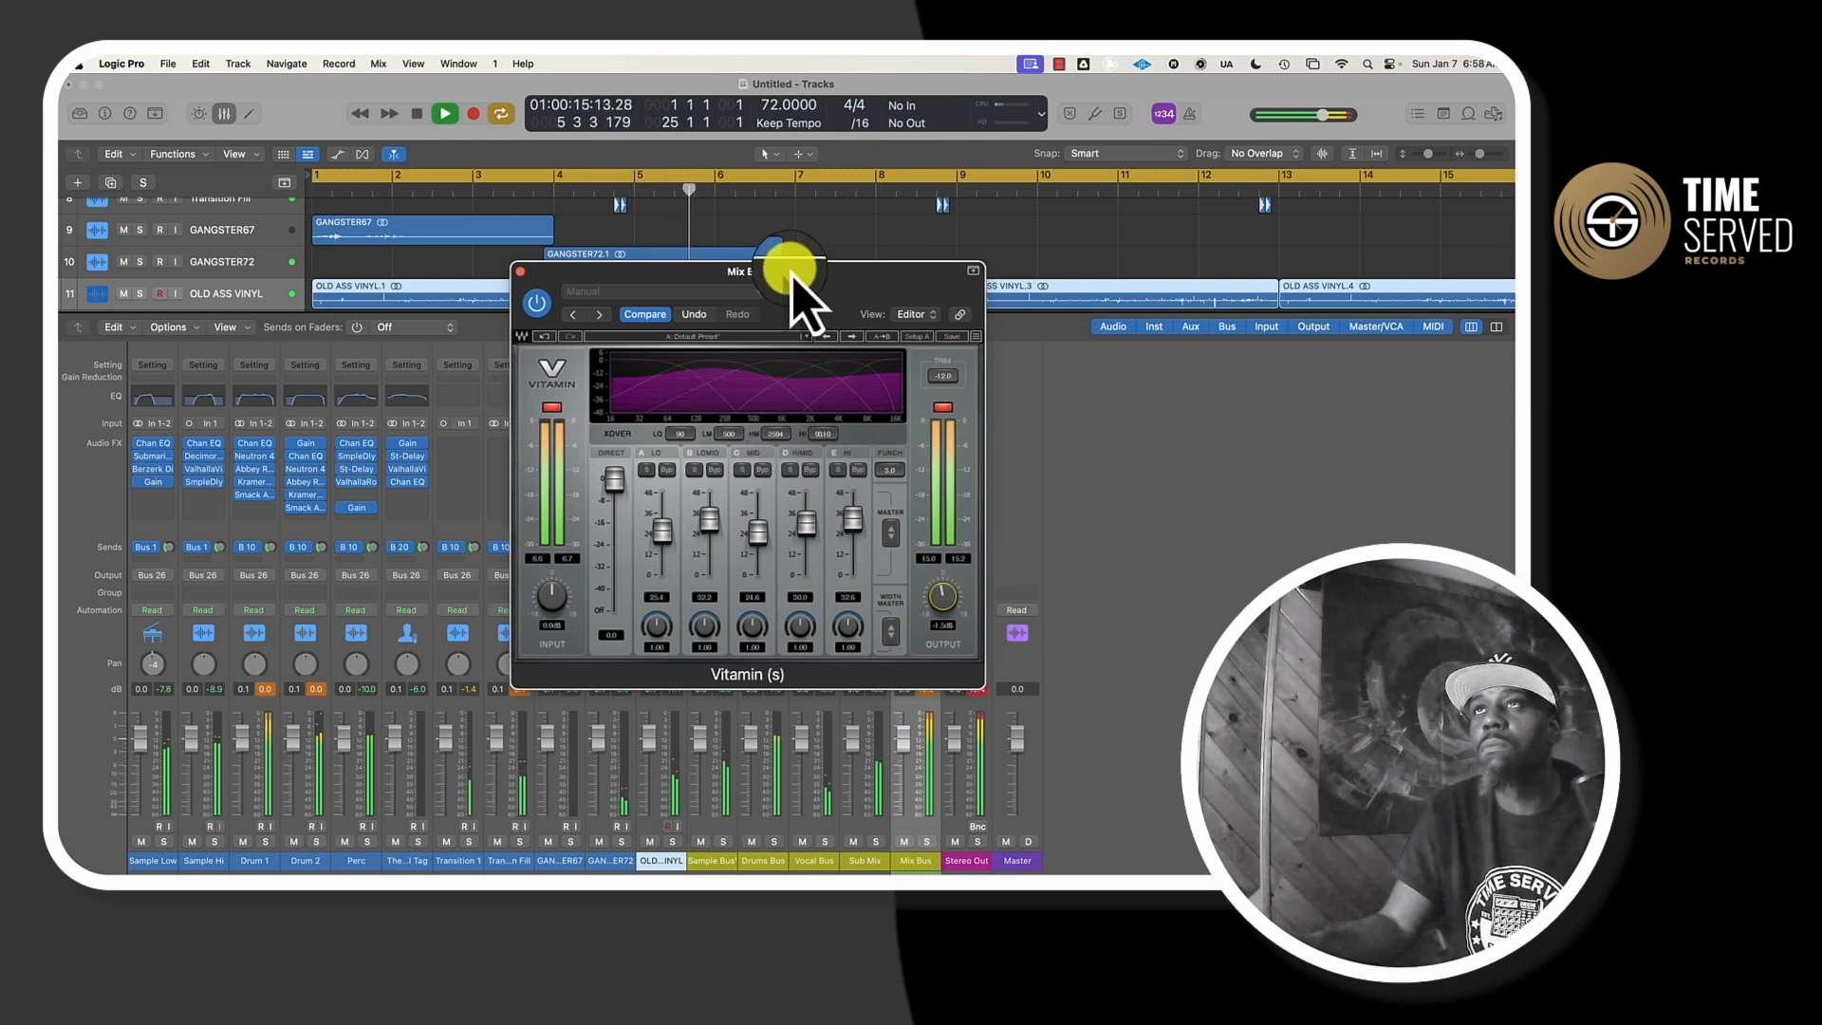
{"action": "left_click_drag", "start_coordinate": [792, 274], "coordinate": [551, 261]}
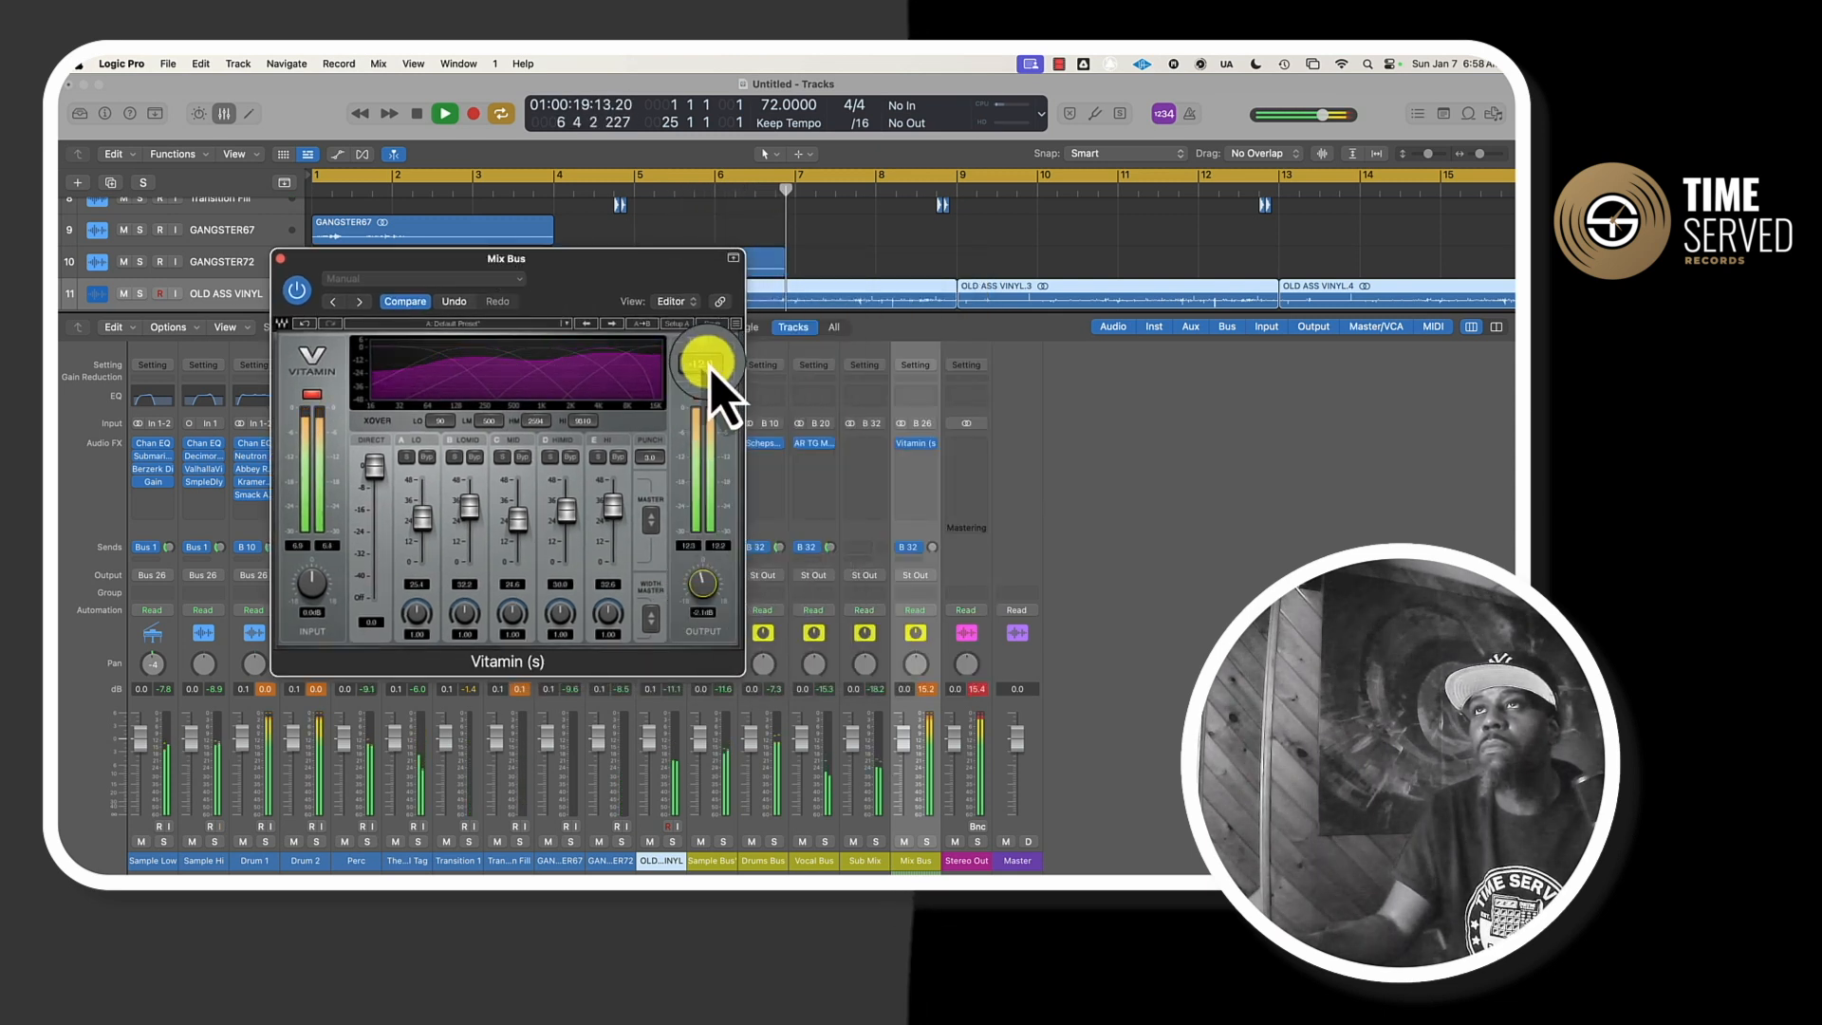
{"action": "left_click_drag", "start_coordinate": [712, 368], "coordinate": [700, 377]}
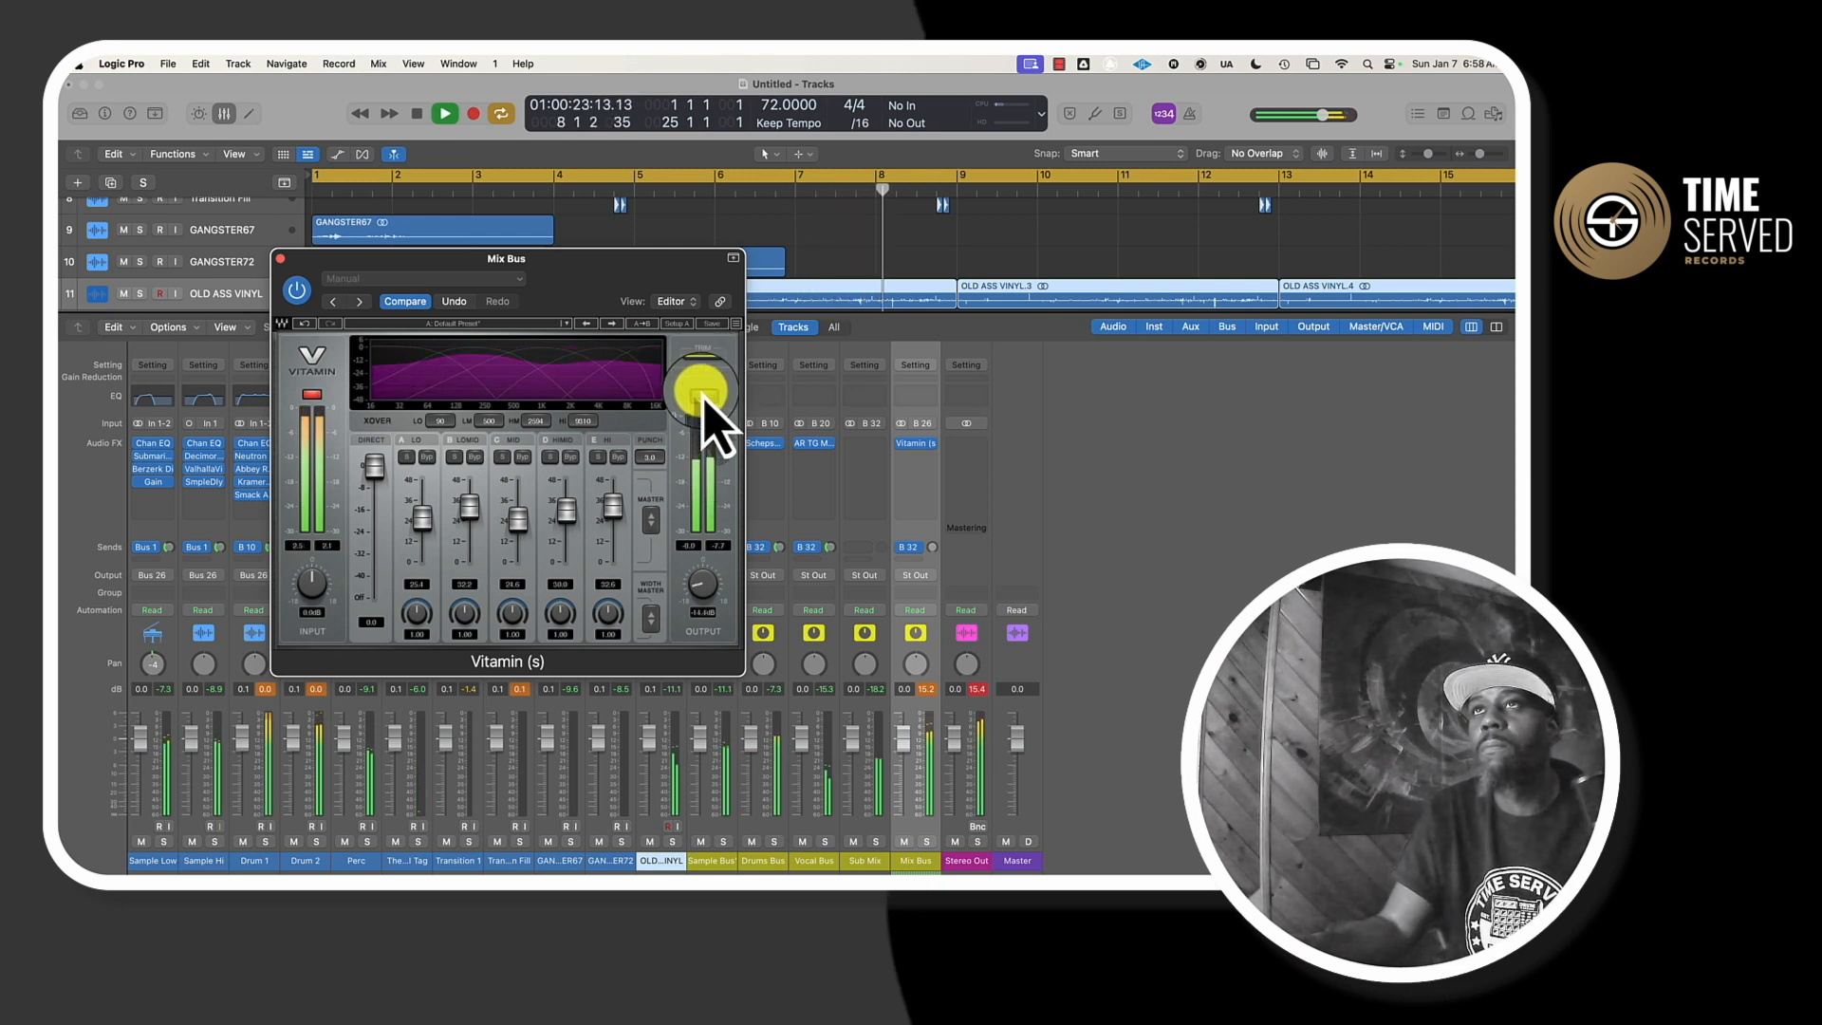
{"action": "left_click_drag", "start_coordinate": [698, 567], "coordinate": [732, 634]}
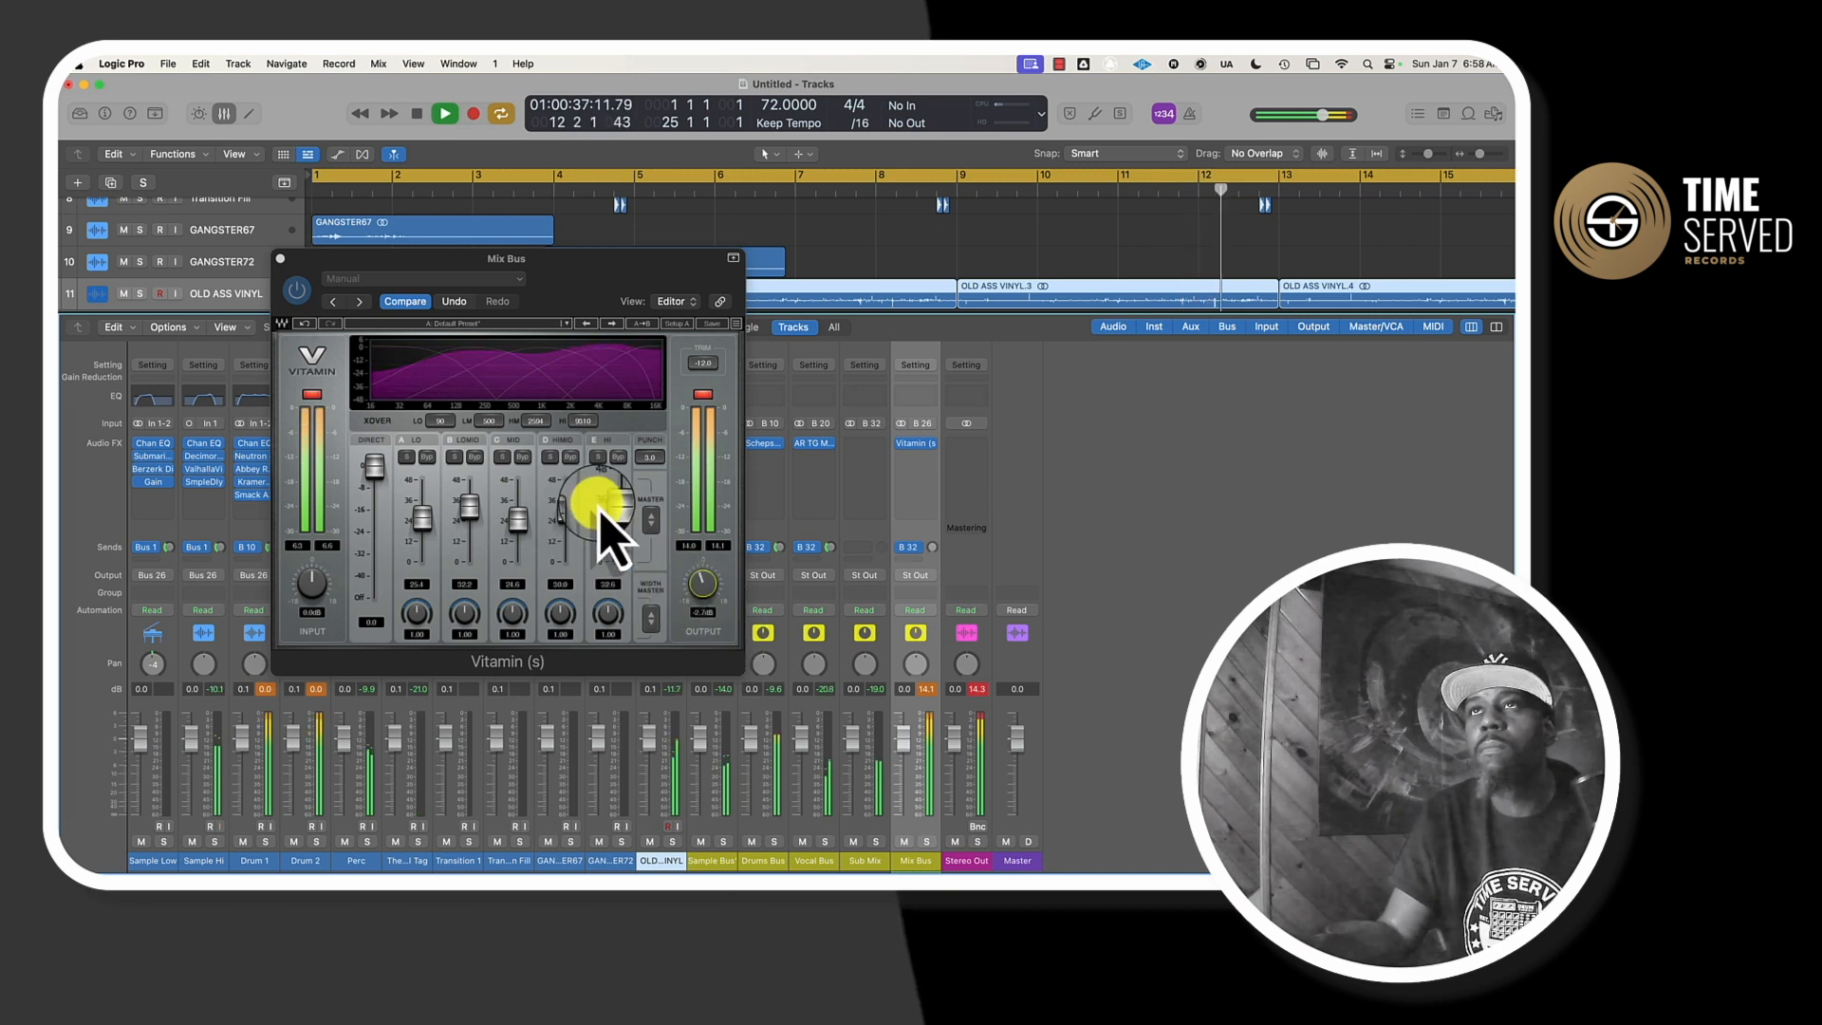
- Rebalance Vitamin's bands by lowering the two highest and setting Lo to 30 and LoMid to 27, resetting Mix Bus's peak level
{"action": "left_click_drag", "start_coordinate": [609, 500], "coordinate": [608, 521]}
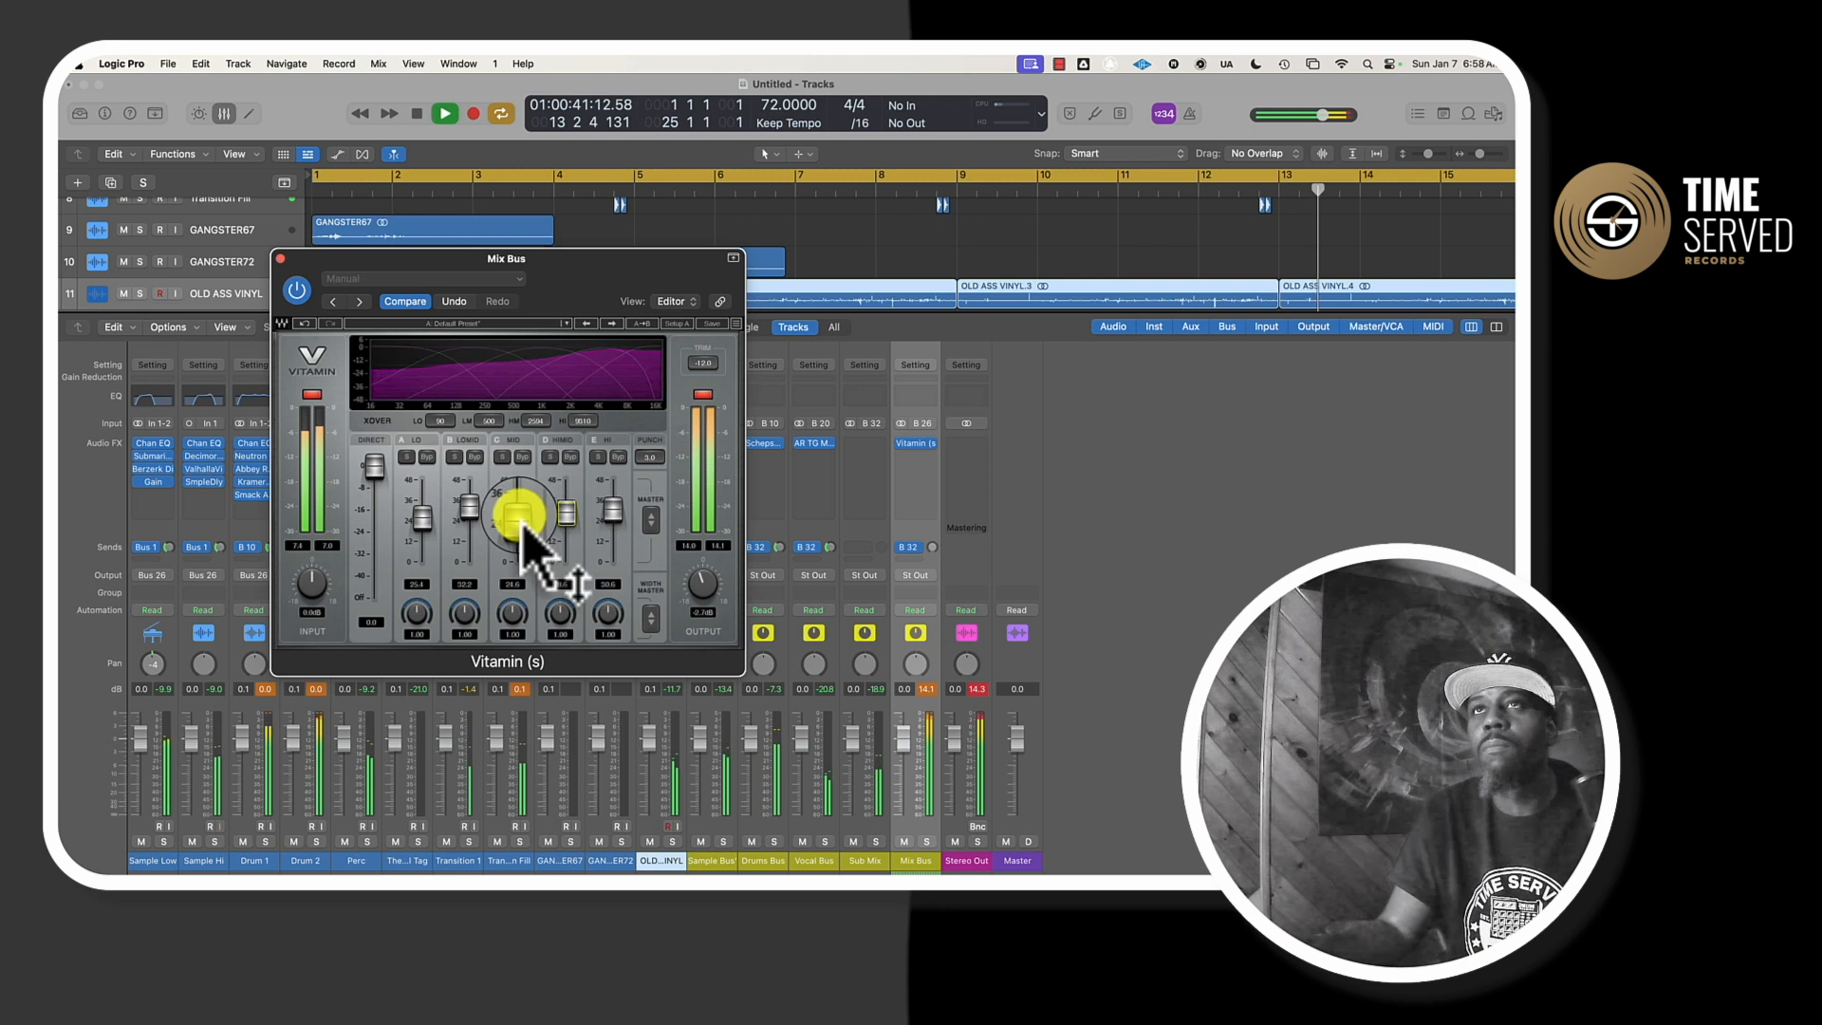
{"action": "left_click_drag", "start_coordinate": [471, 510], "coordinate": [419, 501]}
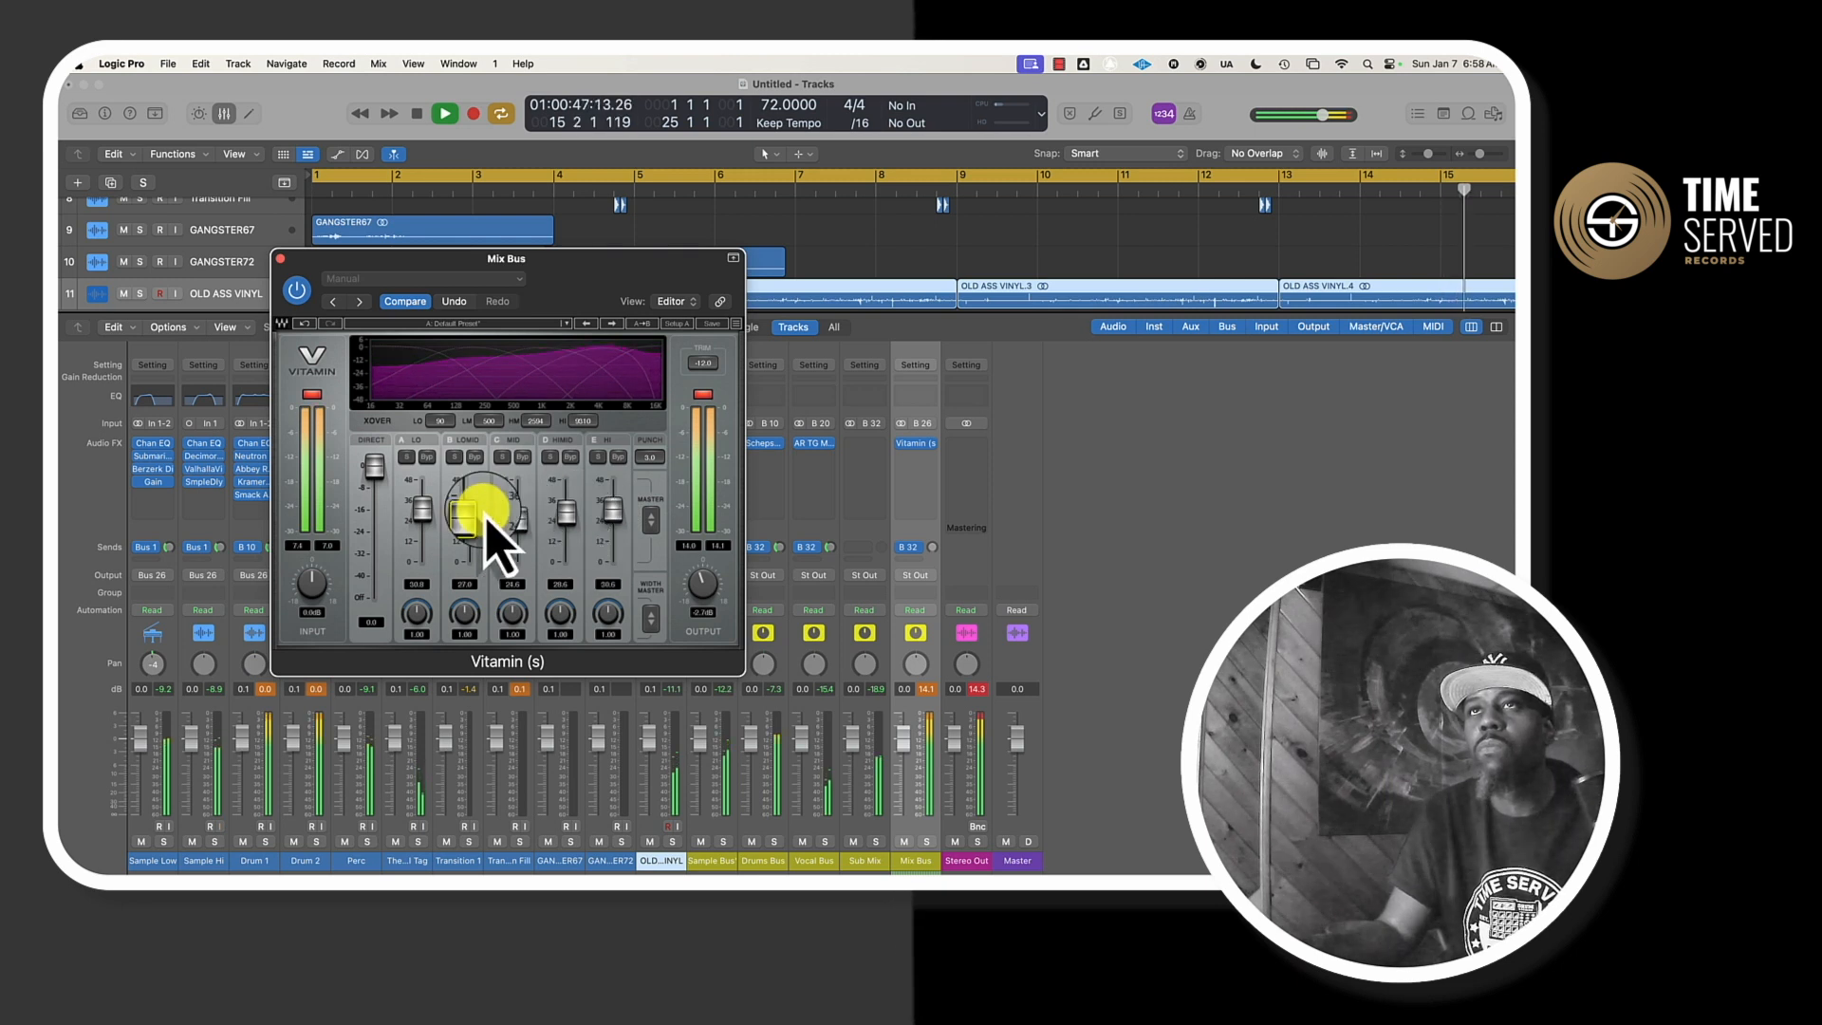
{"action": "left_click", "coordinate": [927, 690]}
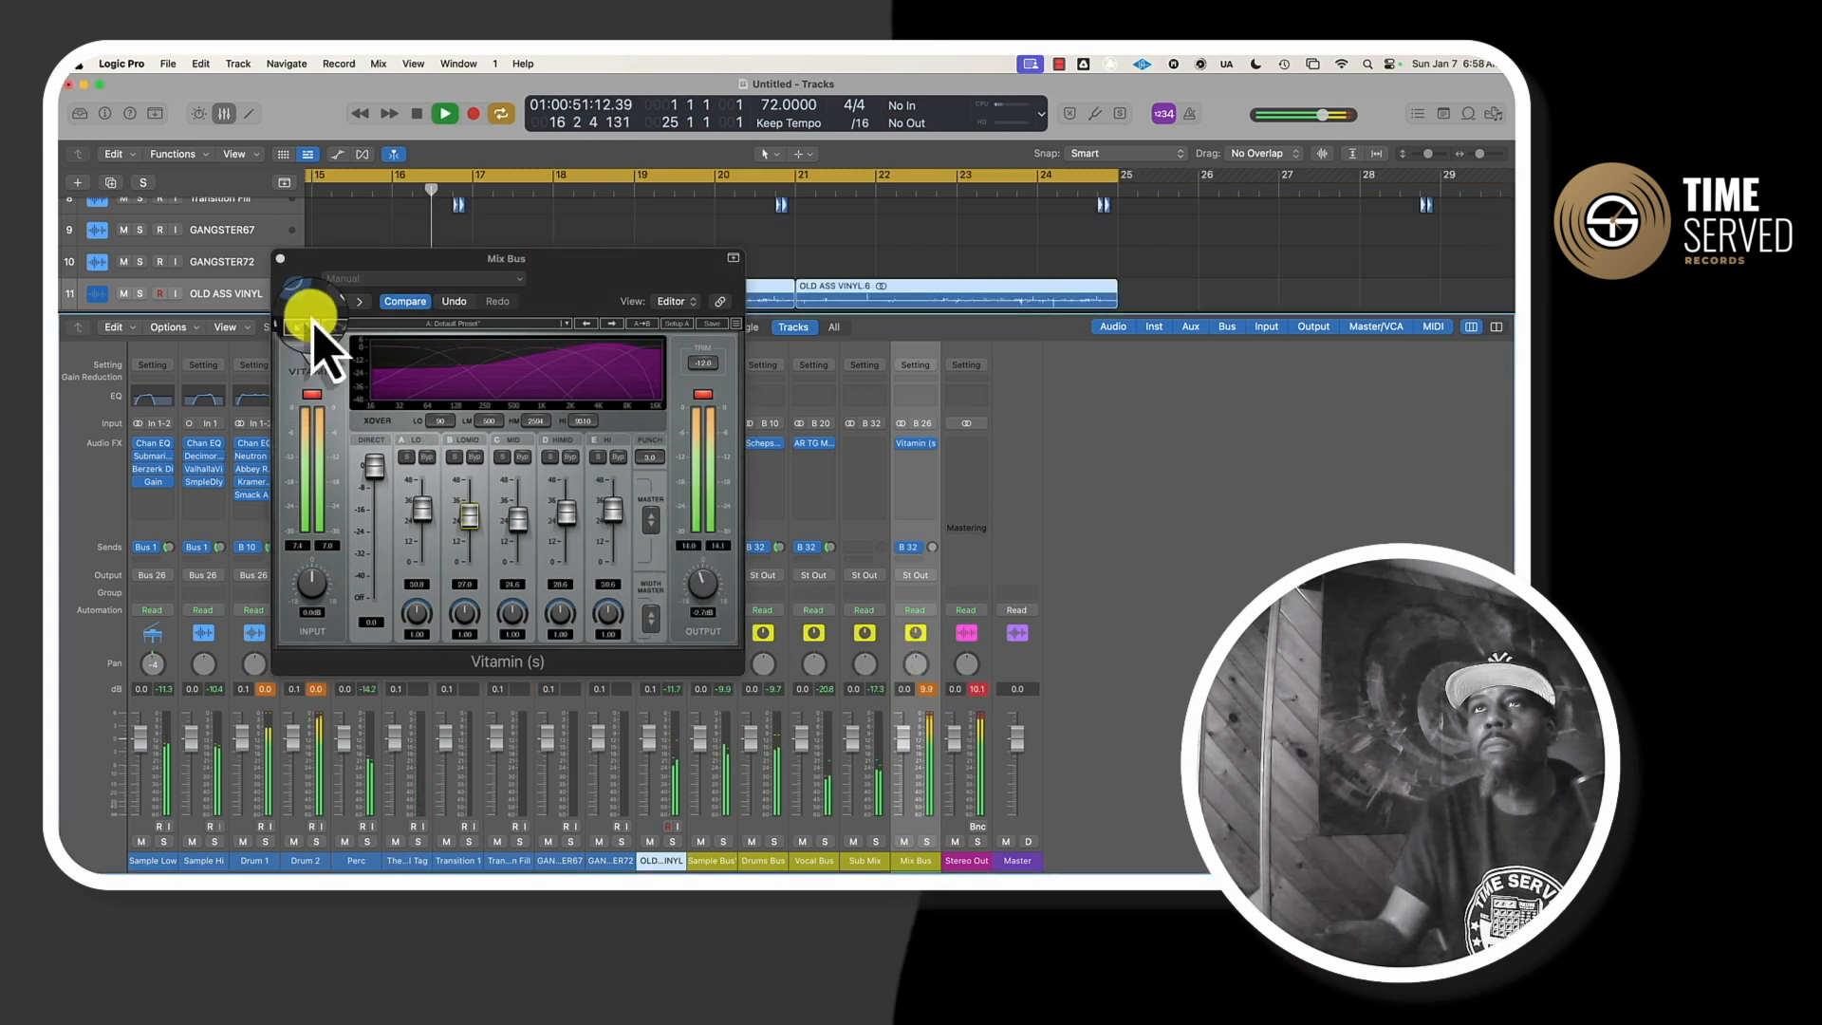
{"action": "left_click", "coordinate": [281, 259]}
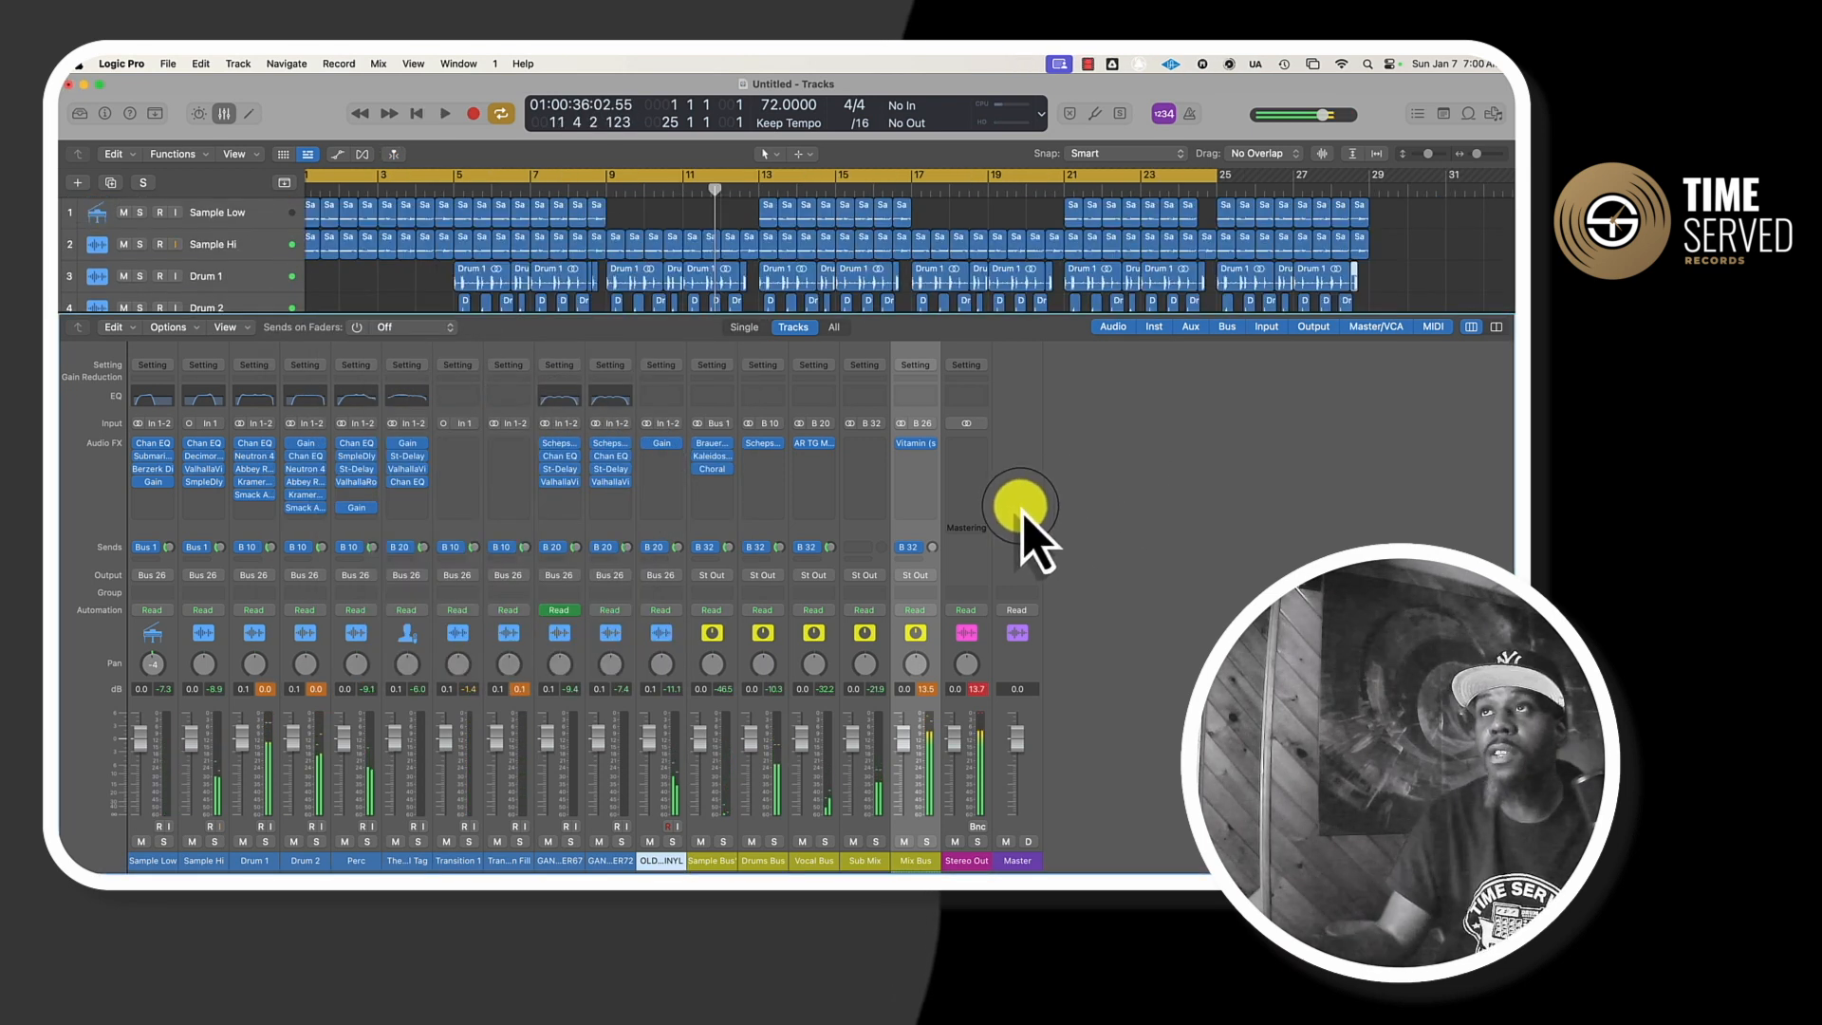
- Try inserting iZotope's Ozone 9 on the Stereo Out channel and start its mastering assistant
{"action": "left_click", "coordinate": [982, 446]}
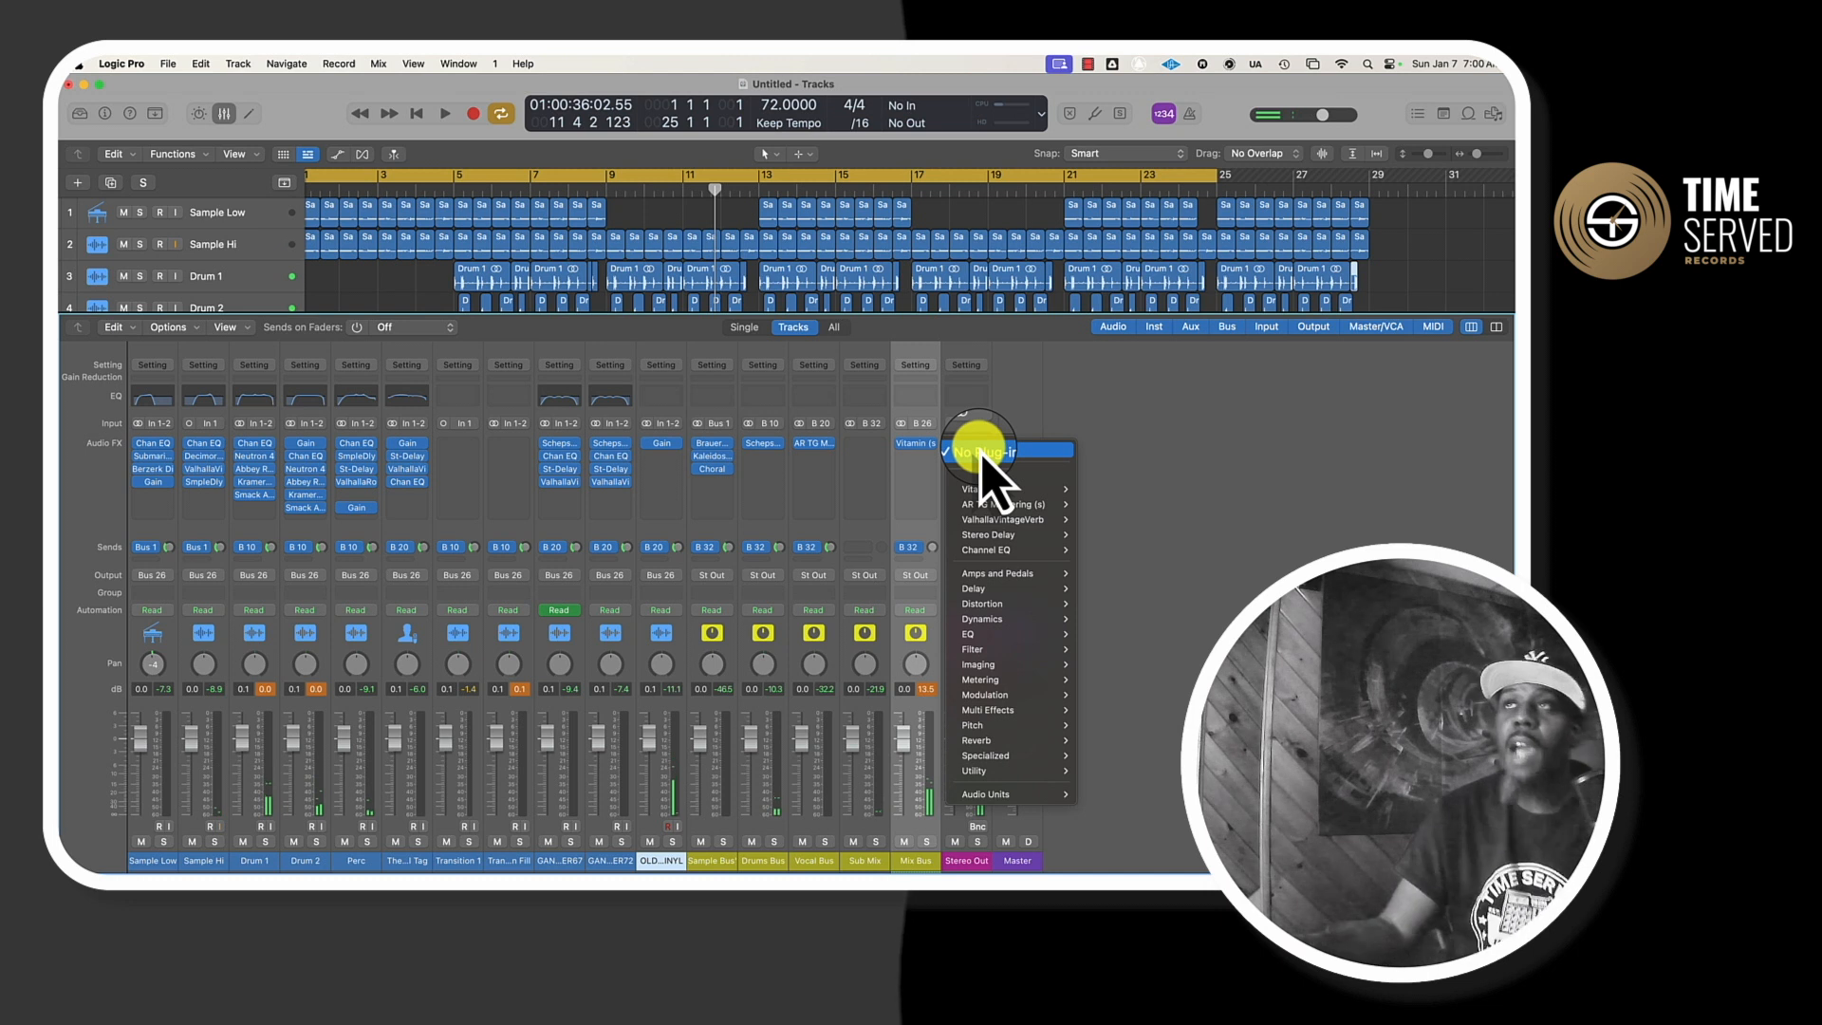
{"action": "mouse_move", "coordinate": [1035, 796]}
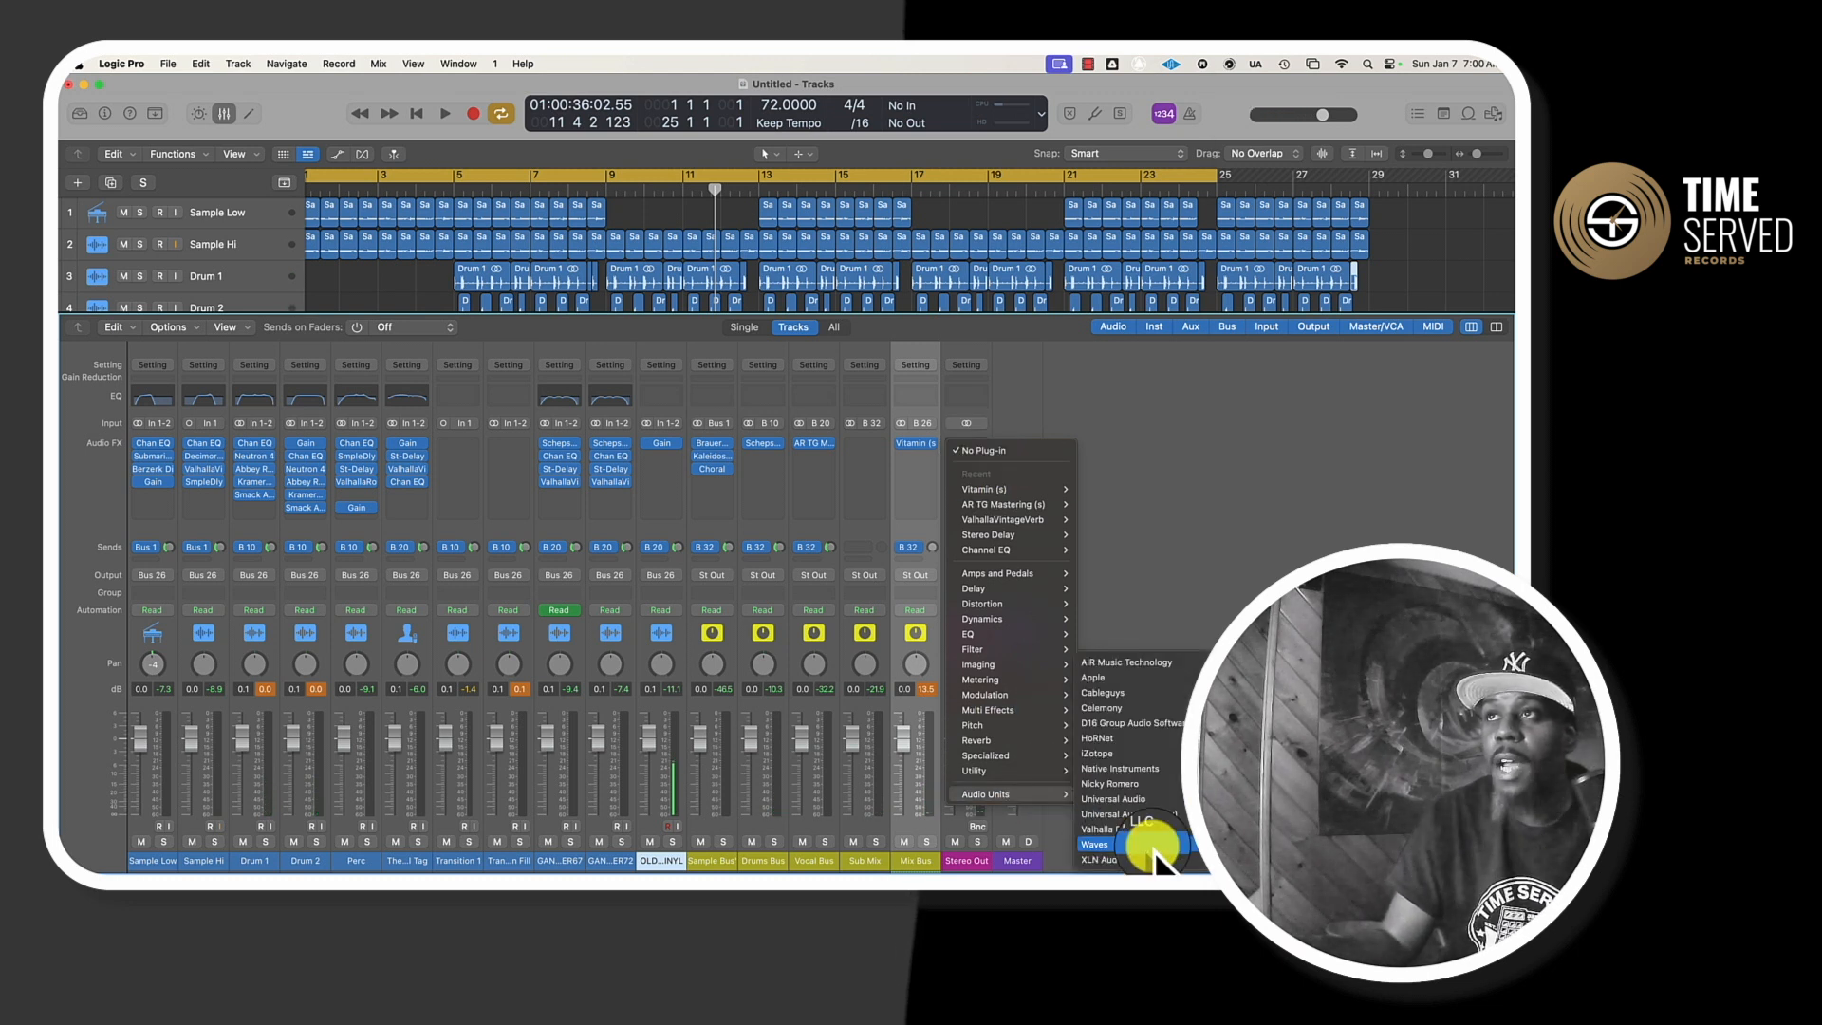
{"action": "mouse_move", "coordinate": [1097, 753]}
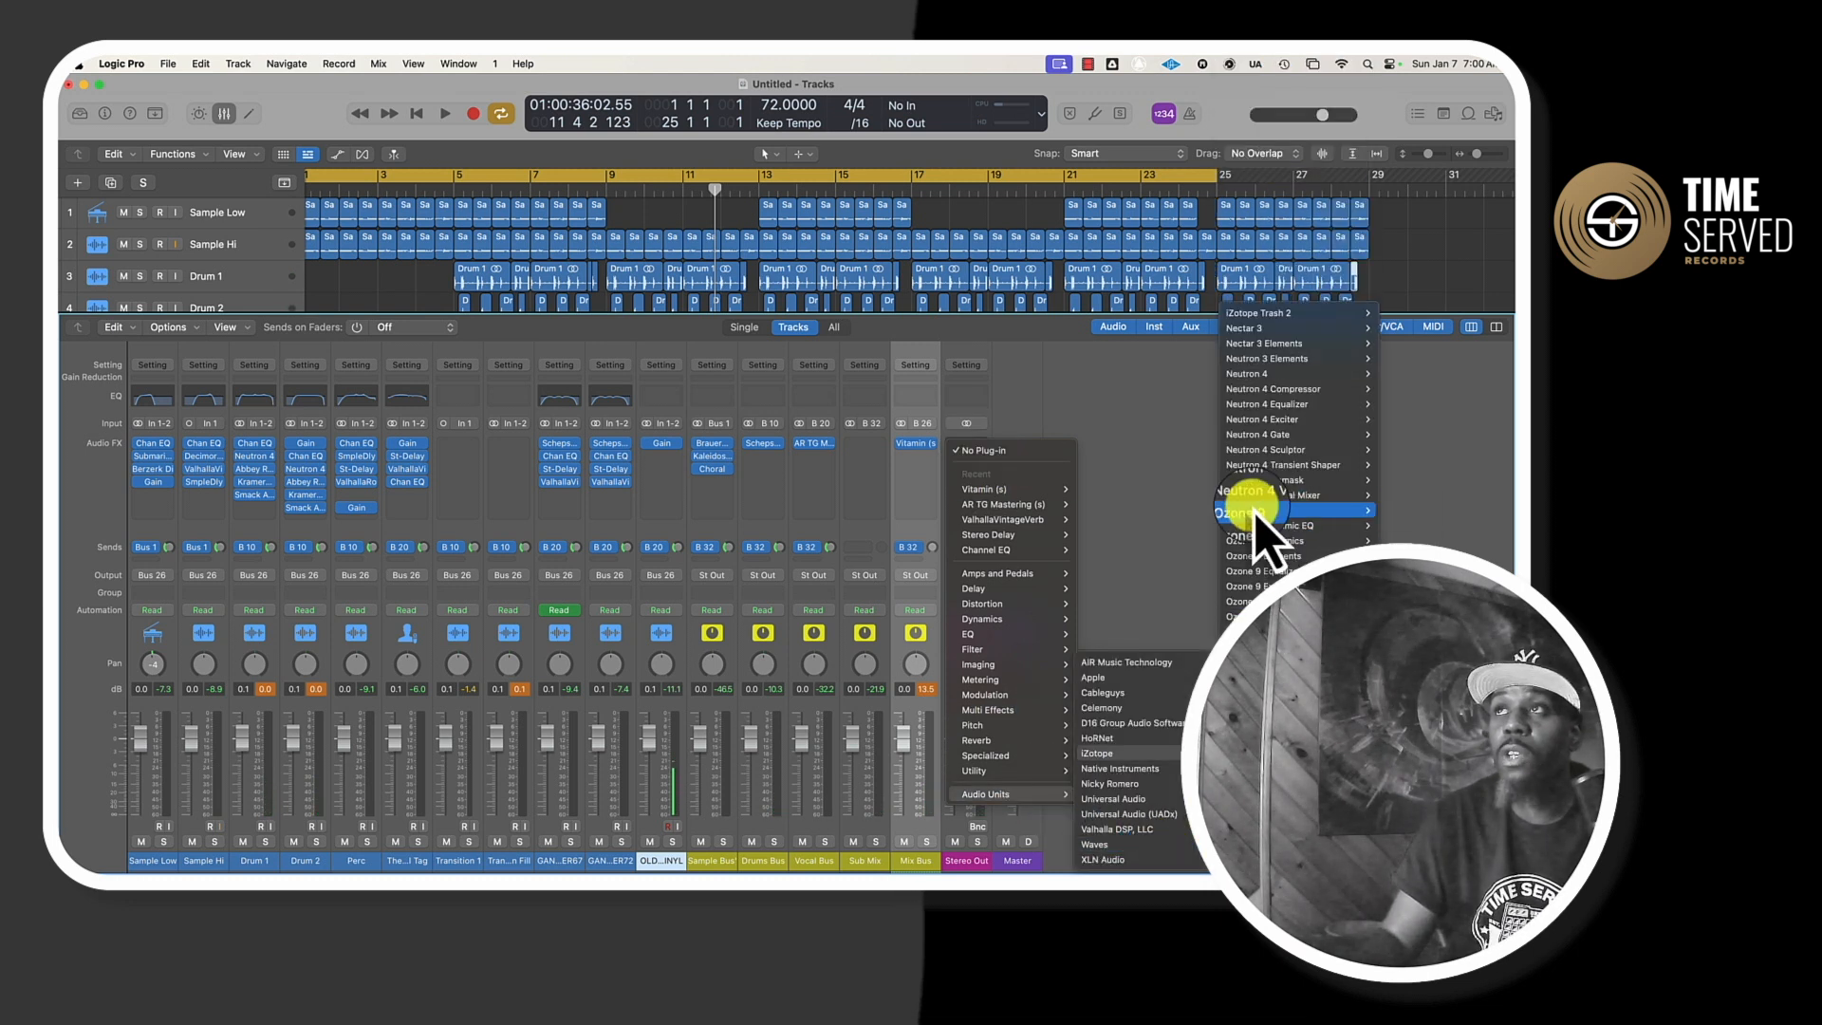
{"action": "left_click", "coordinate": [1396, 518]}
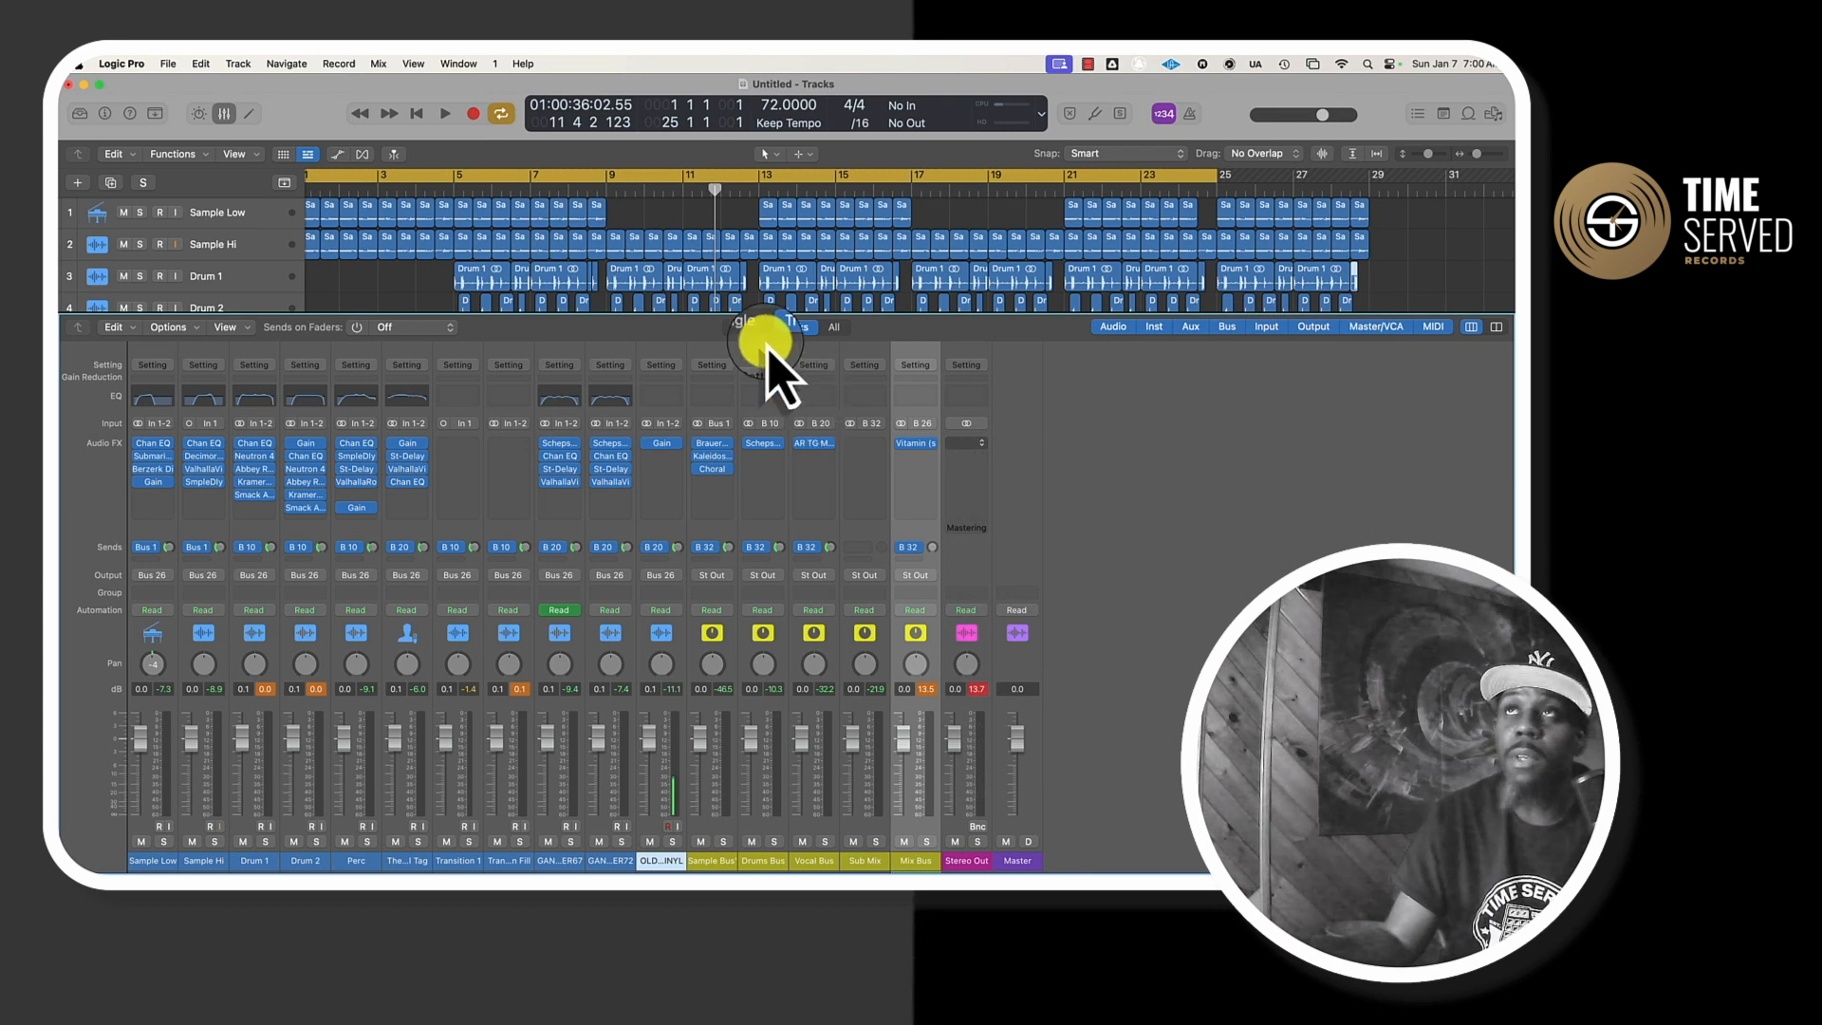
{"action": "left_click", "coordinate": [651, 300]}
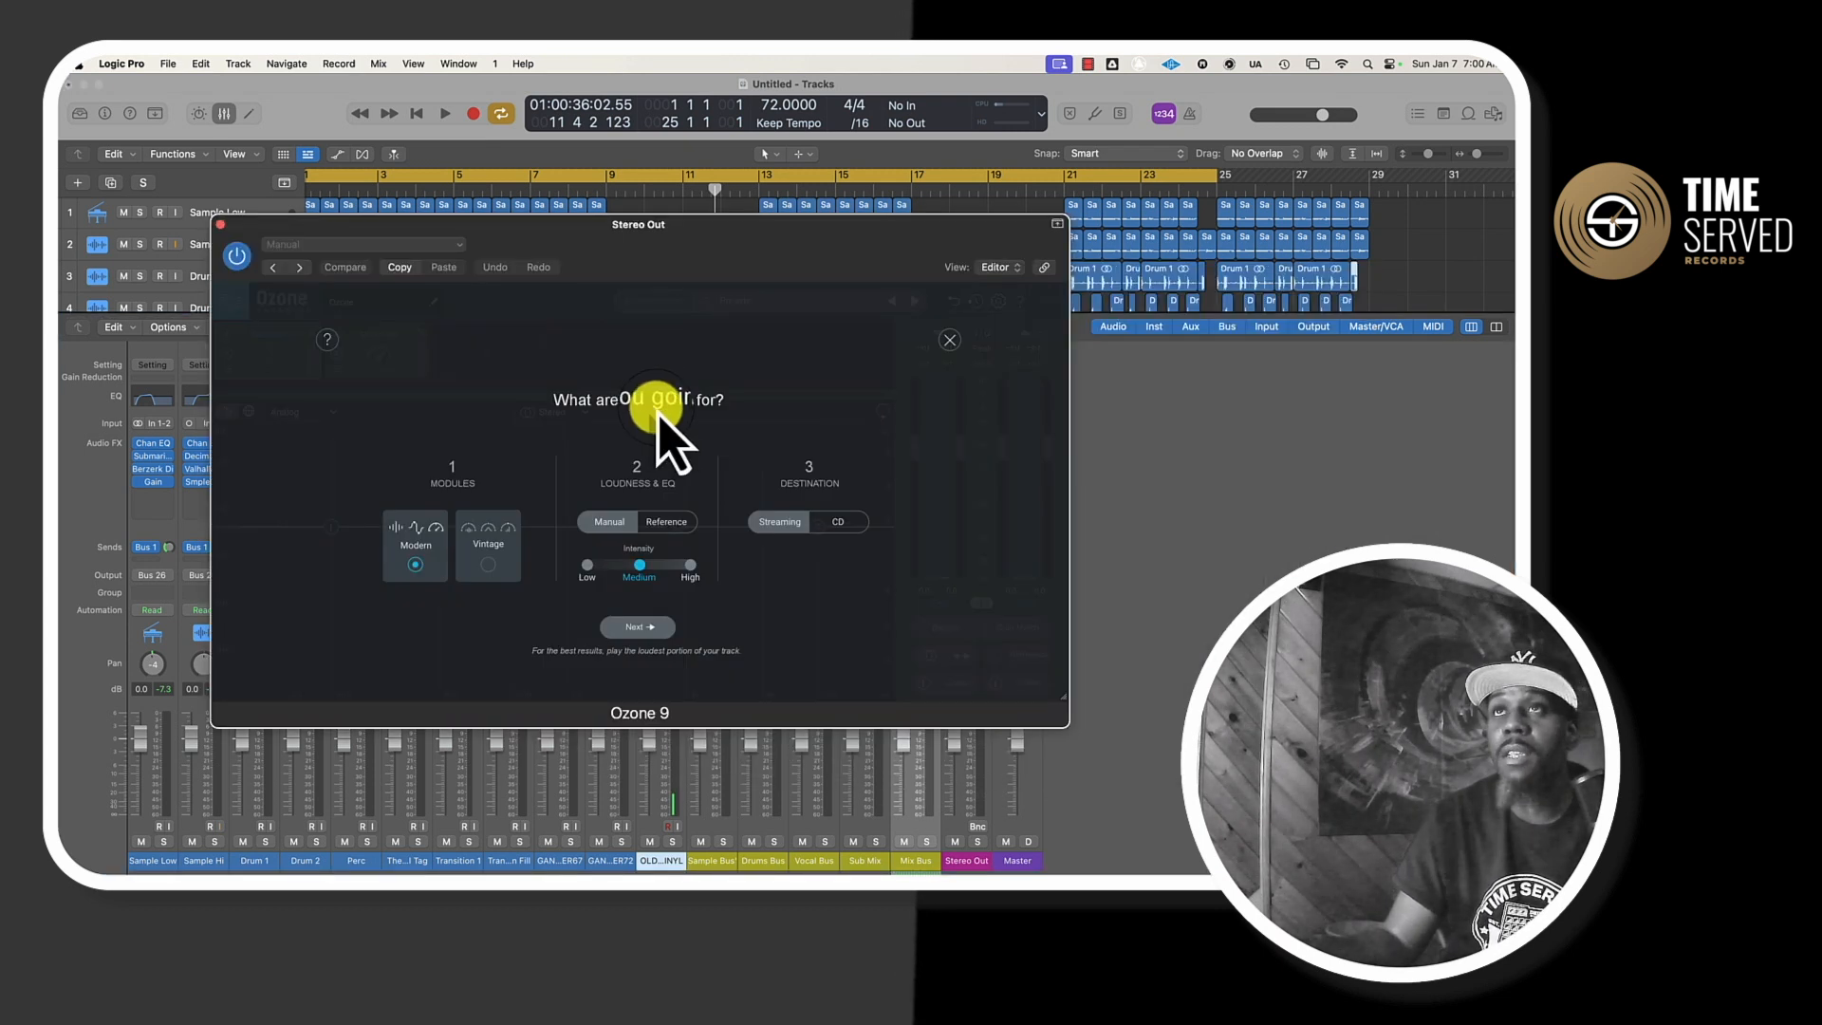
- Run Ozone 9's assistant with Modern modules, Manual loudness at Medium intensity and Streaming as destination, playing the mix for analysis
{"action": "left_click", "coordinate": [669, 523]}
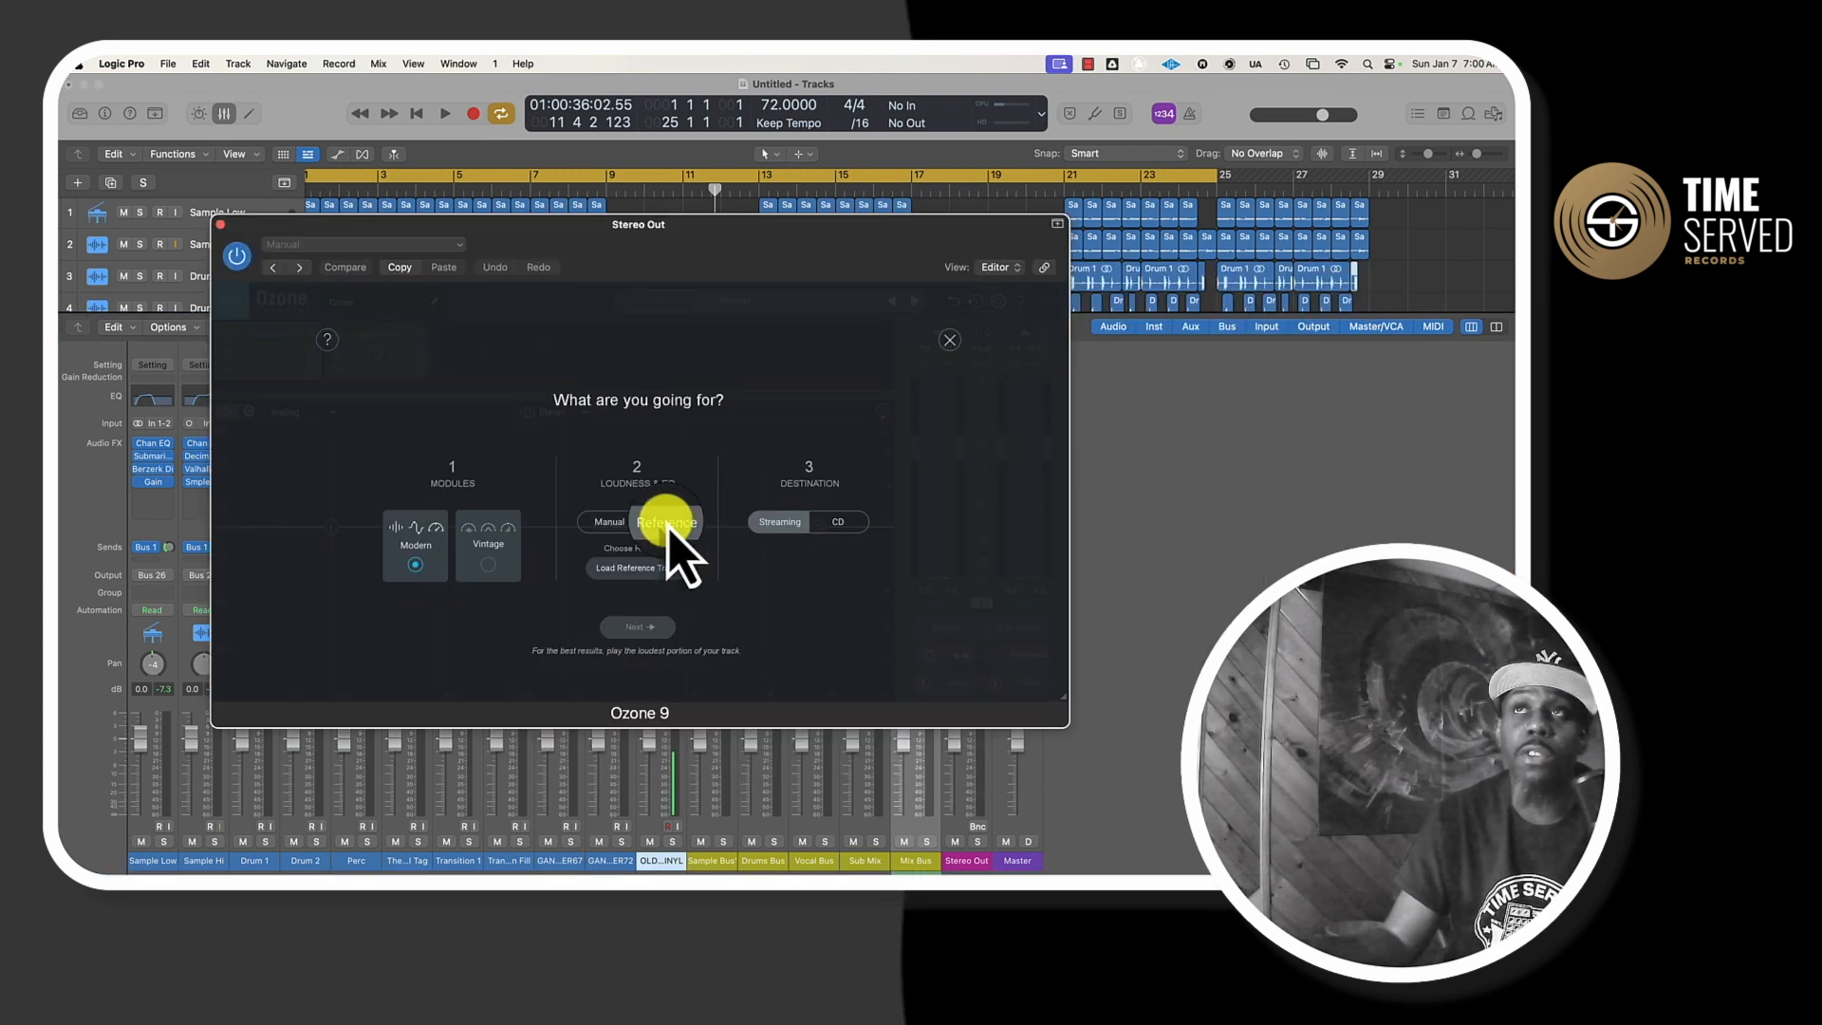
{"action": "left_click", "coordinate": [609, 522]}
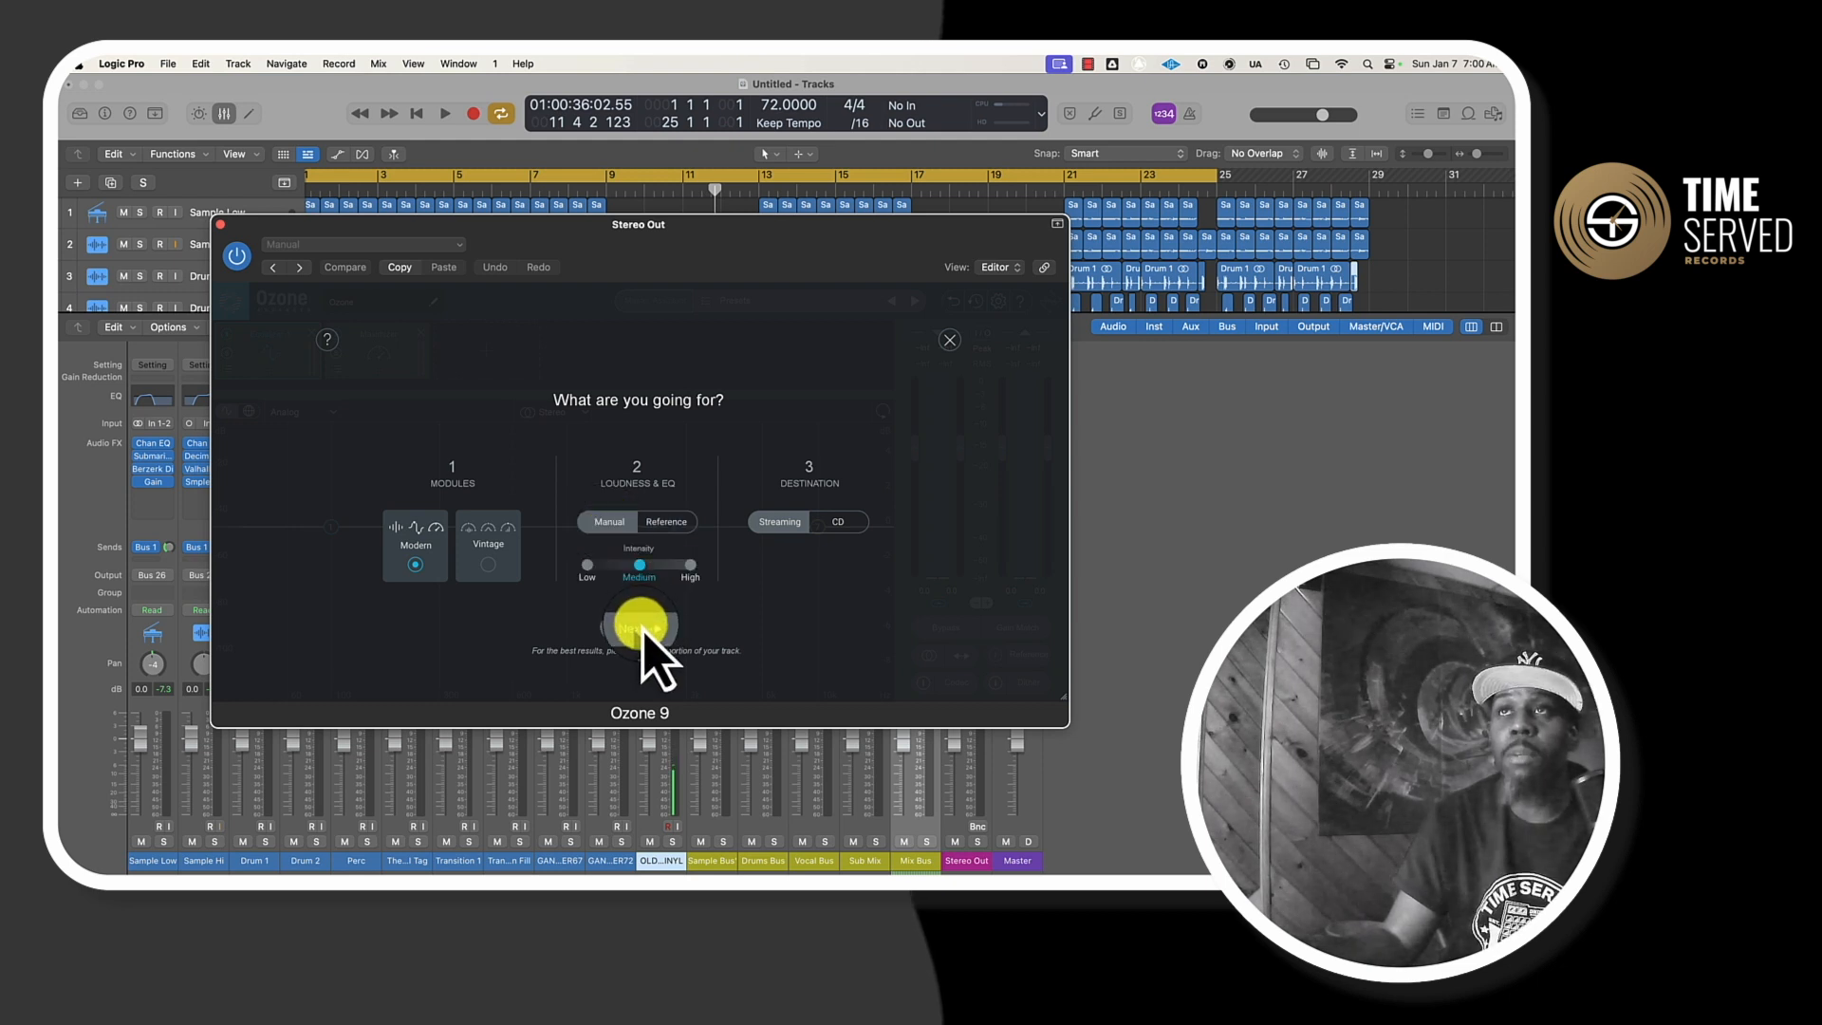
{"action": "left_click", "coordinate": [643, 629]}
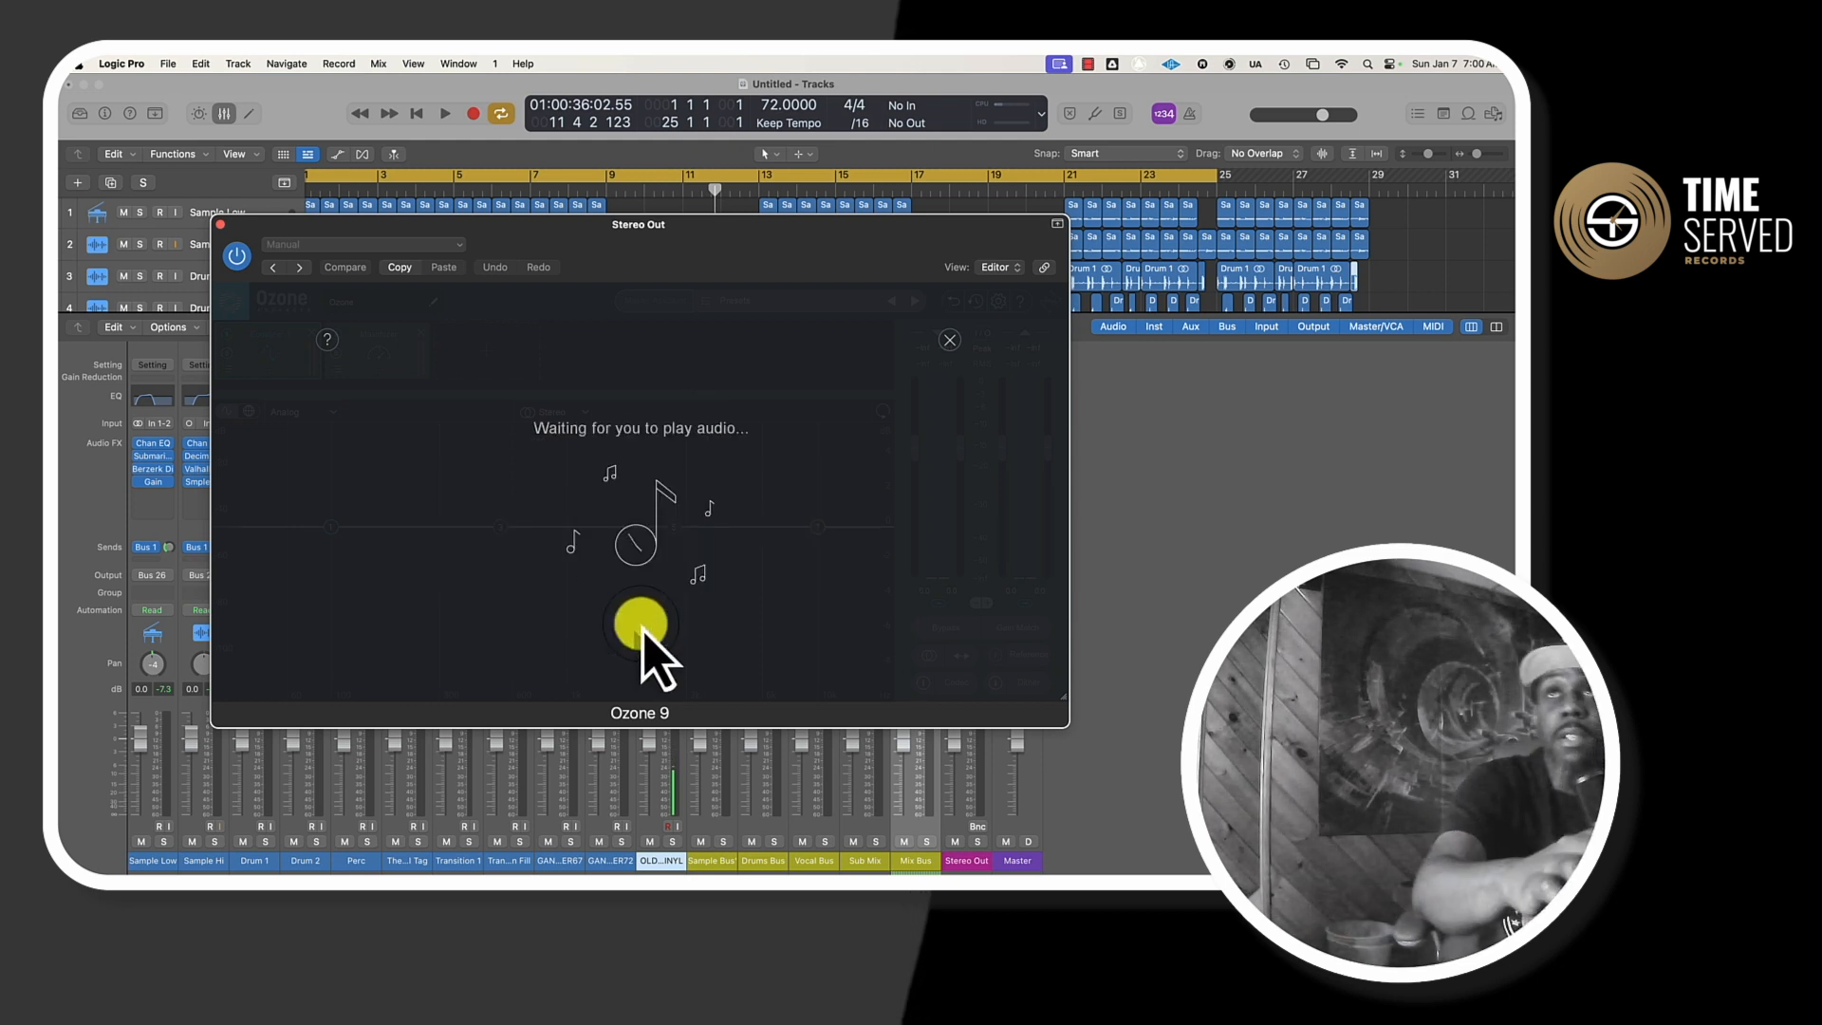
{"action": "key", "text": "space"}
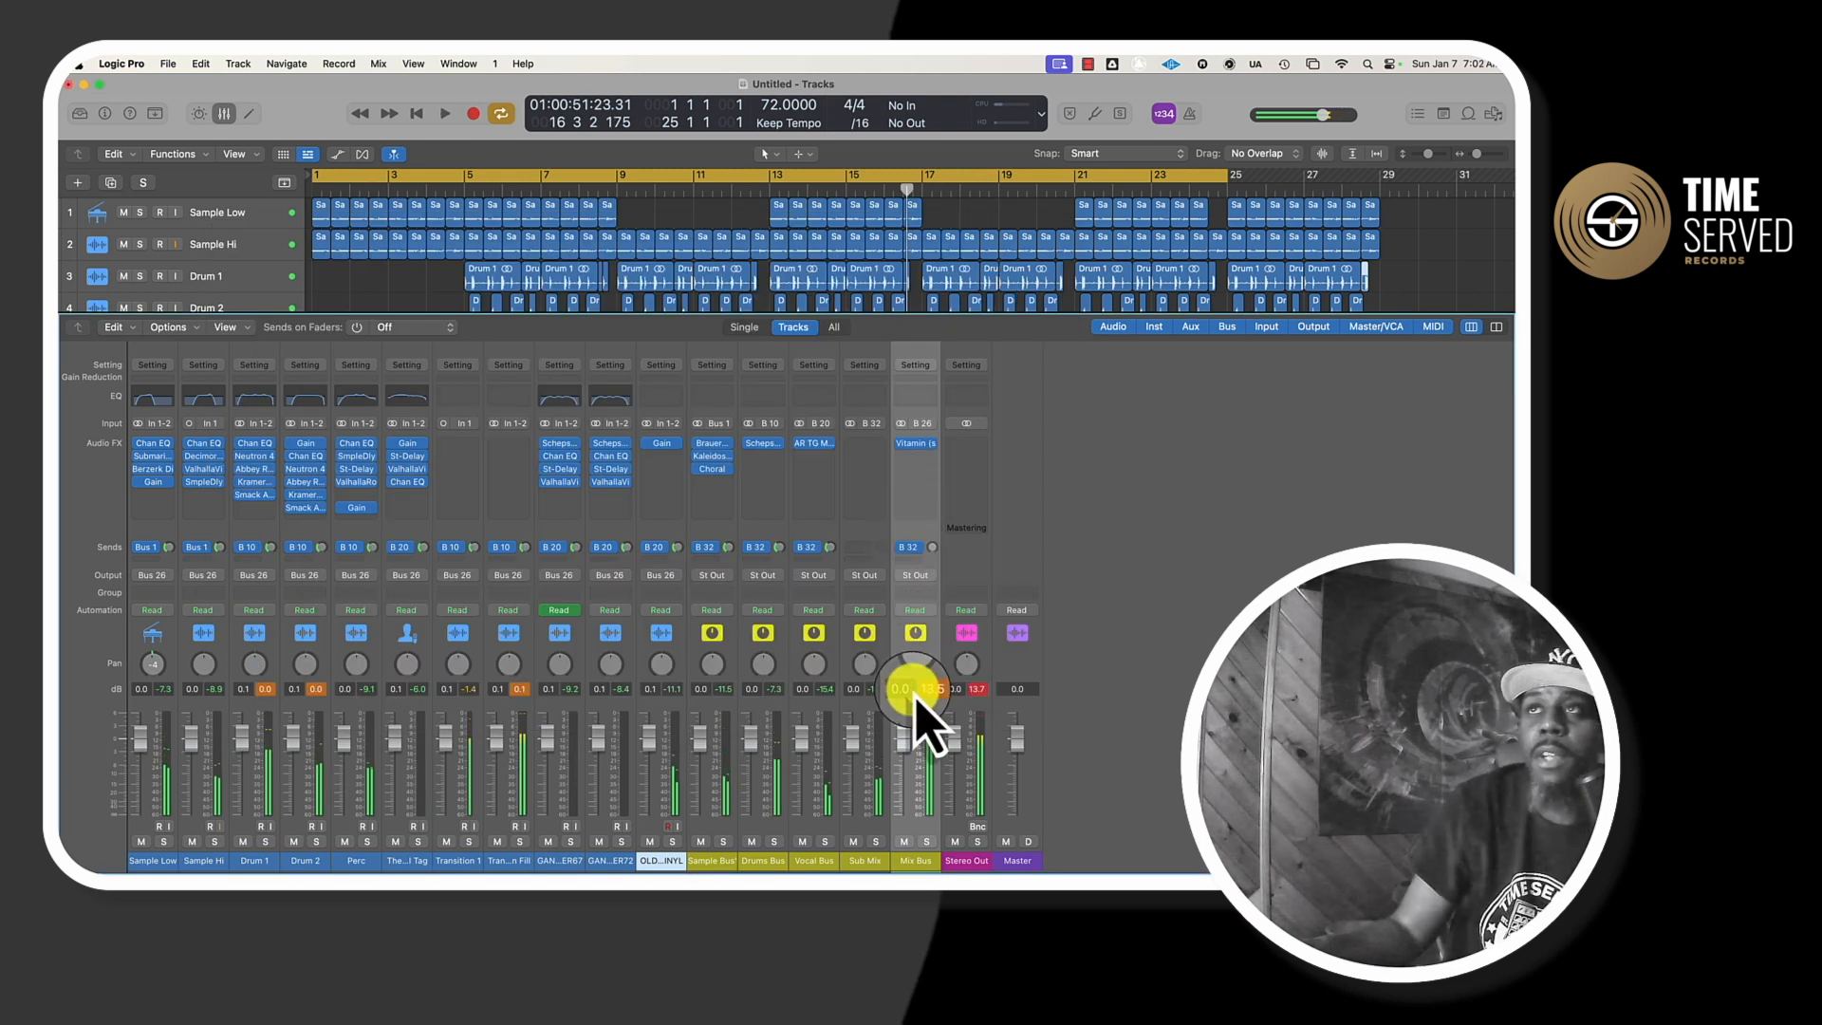
- Insert the Waves Smack Attack plug-in in Mix Bus's last effect slot, close its window and play the mix
{"action": "left_click", "coordinate": [918, 528]}
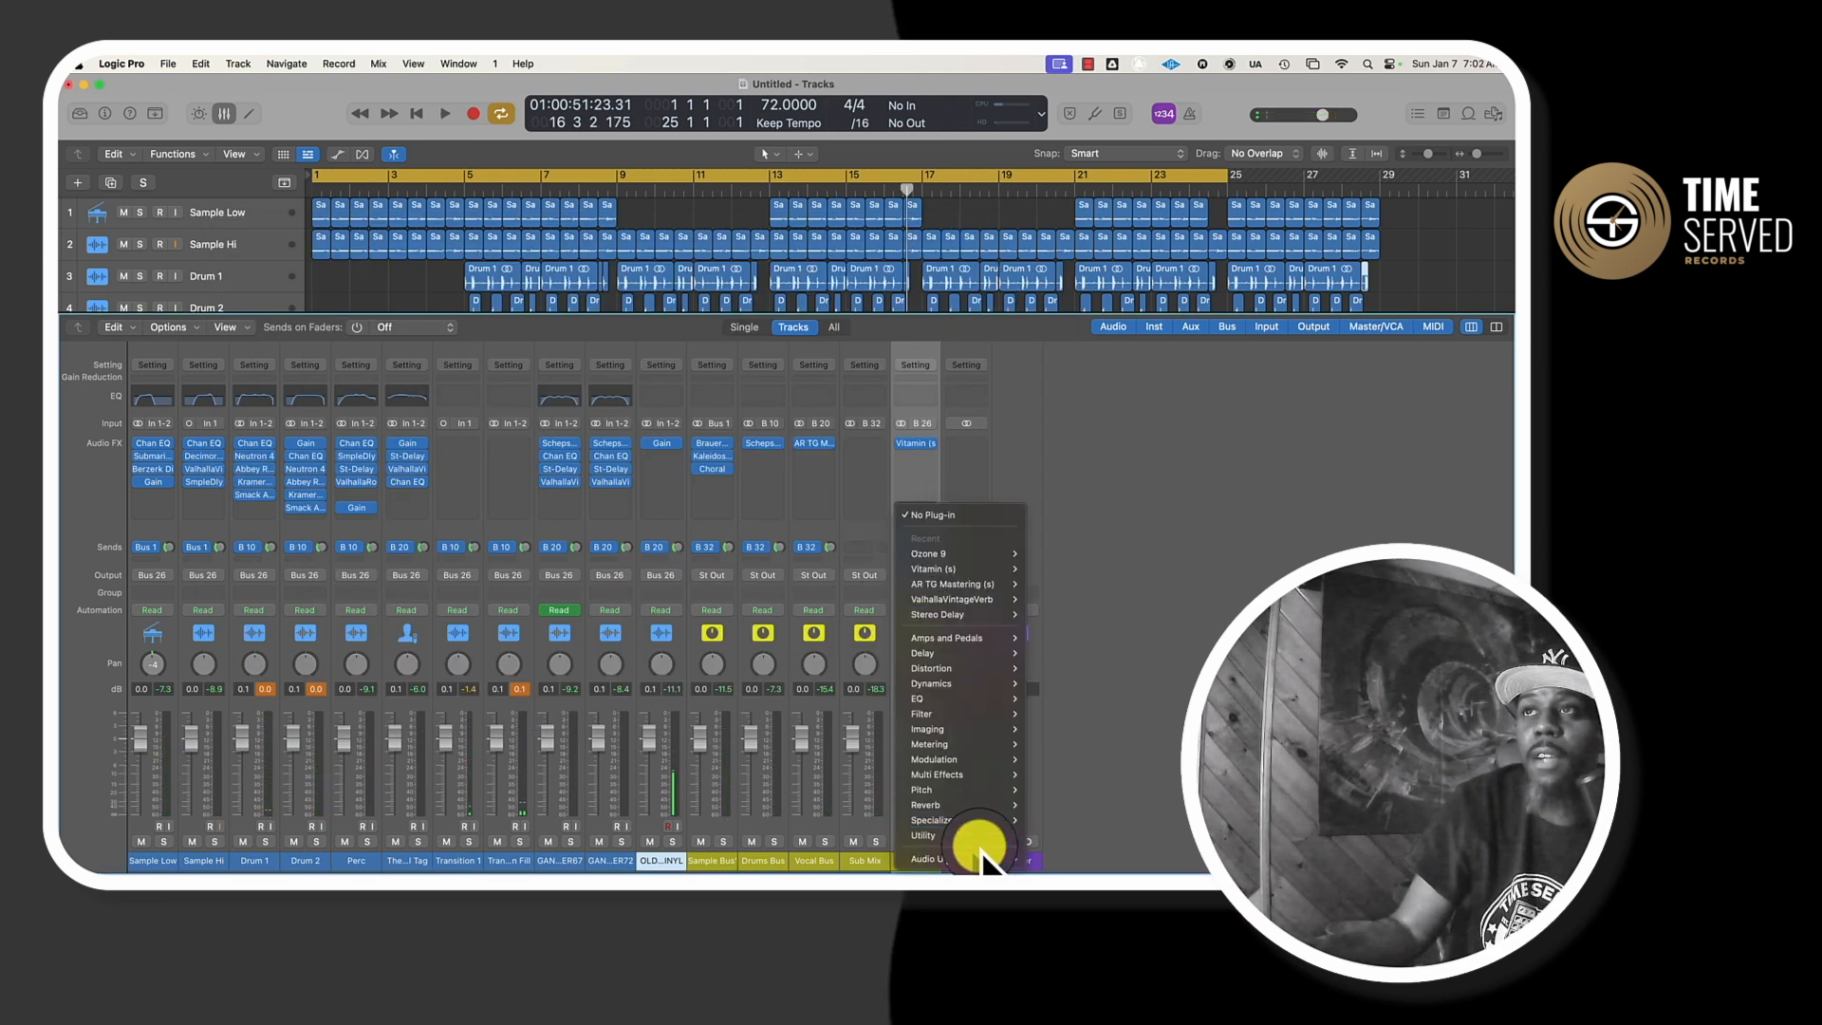
{"action": "mouse_move", "coordinate": [987, 858]}
{"action": "mouse_move", "coordinate": [1054, 845]}
{"action": "left_click", "coordinate": [1191, 664]}
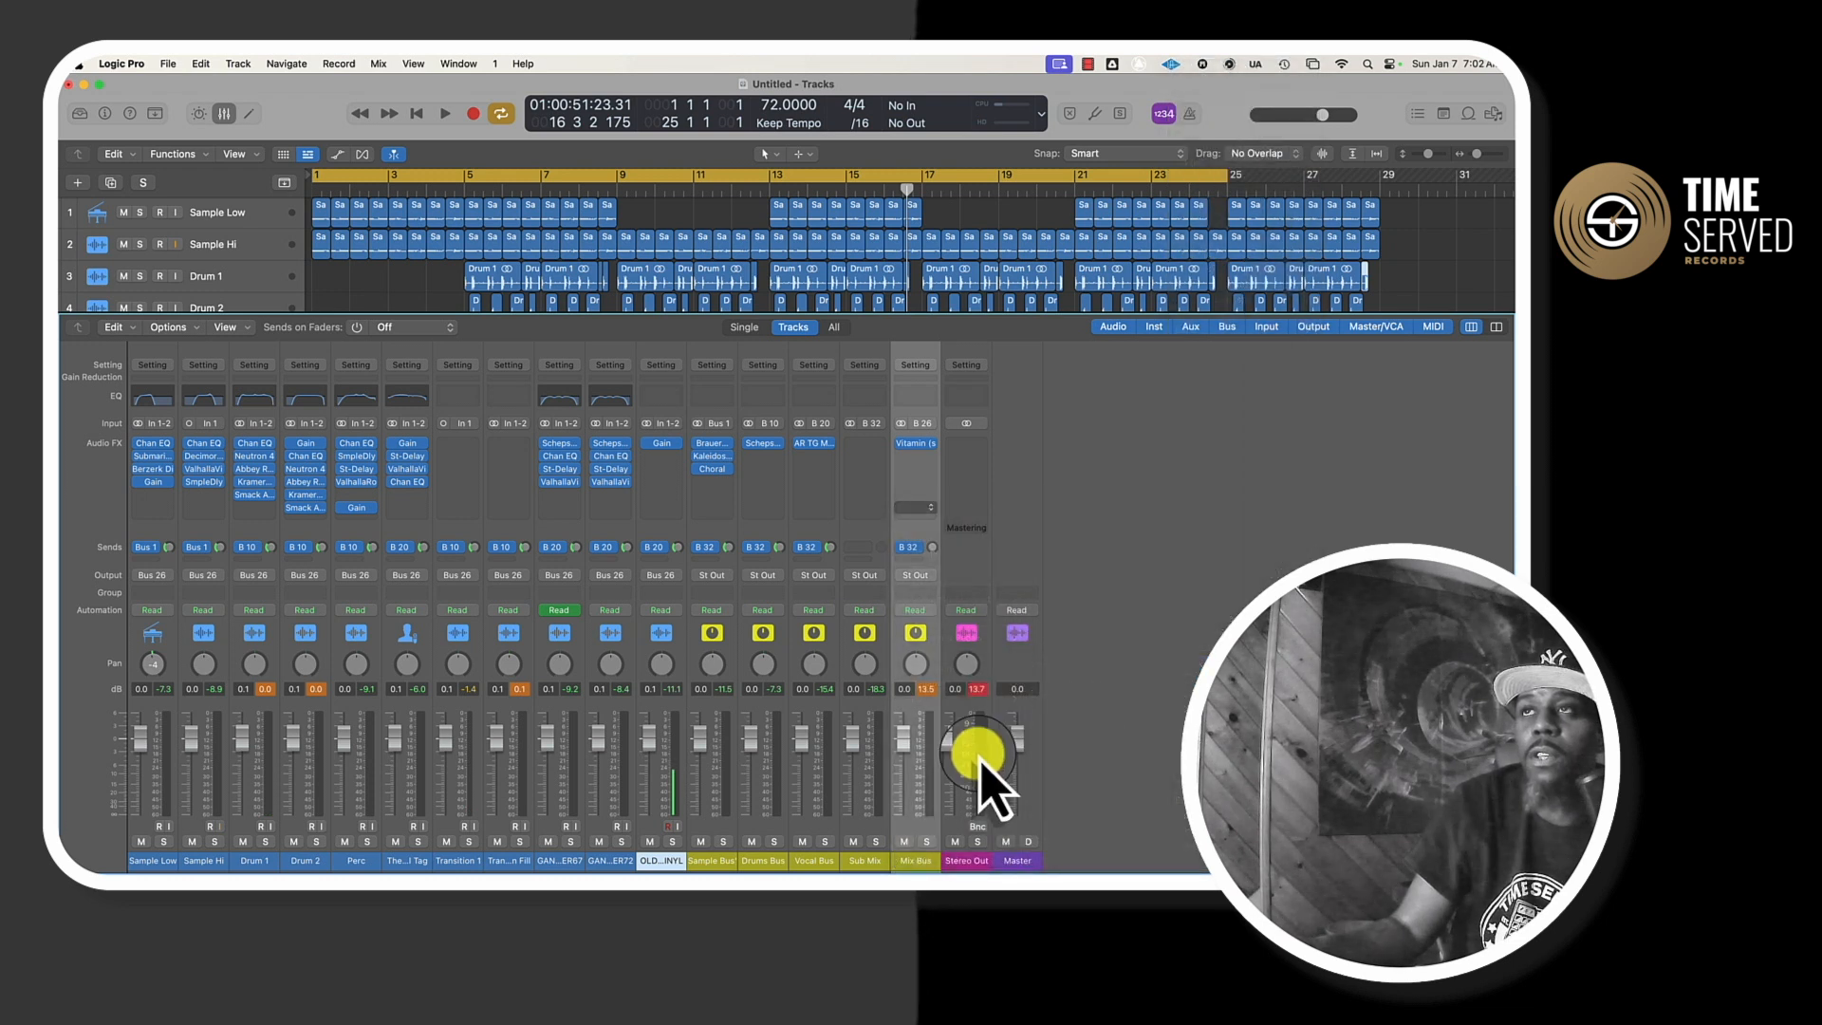
{"action": "left_click", "coordinate": [529, 285]}
{"action": "key", "text": "space"}
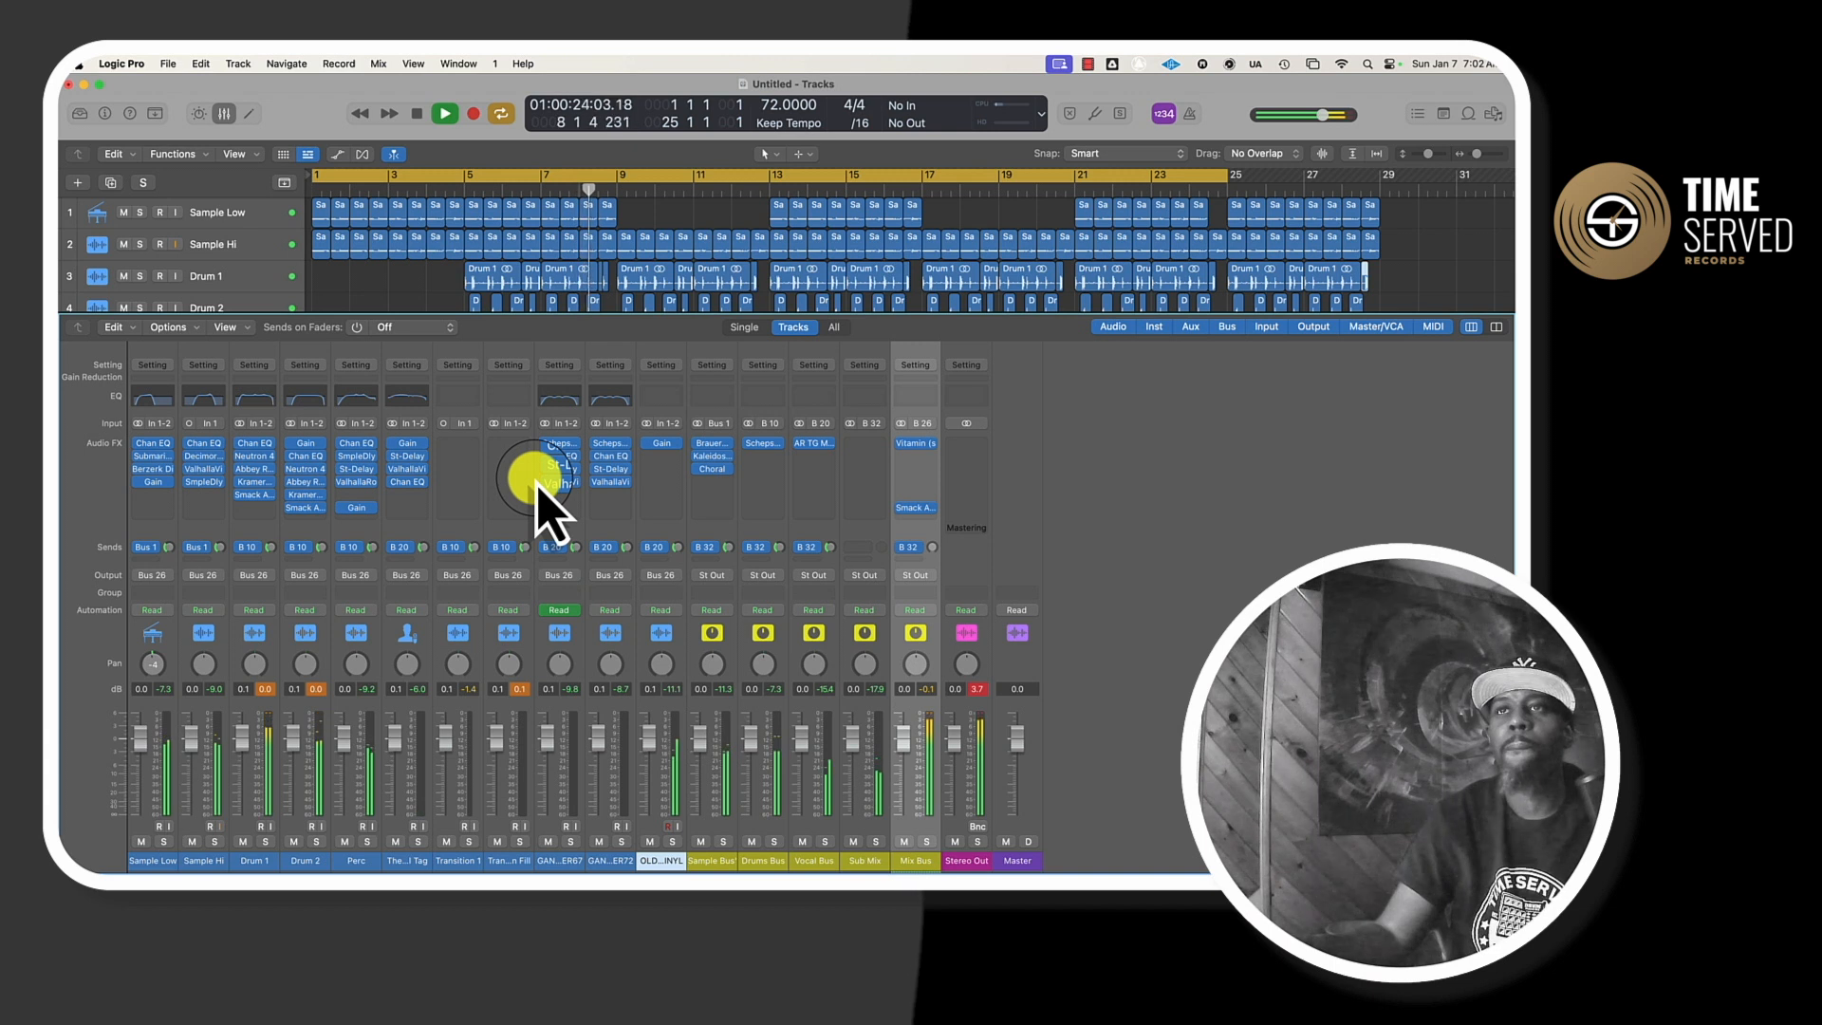
- Raise The General Tag track's level slightly with its Gain plug-in during playback, close the plug-in and stop the mix
{"action": "scroll", "coordinate": [325, 265], "scroll_direction": "down", "scroll_amount": 5}
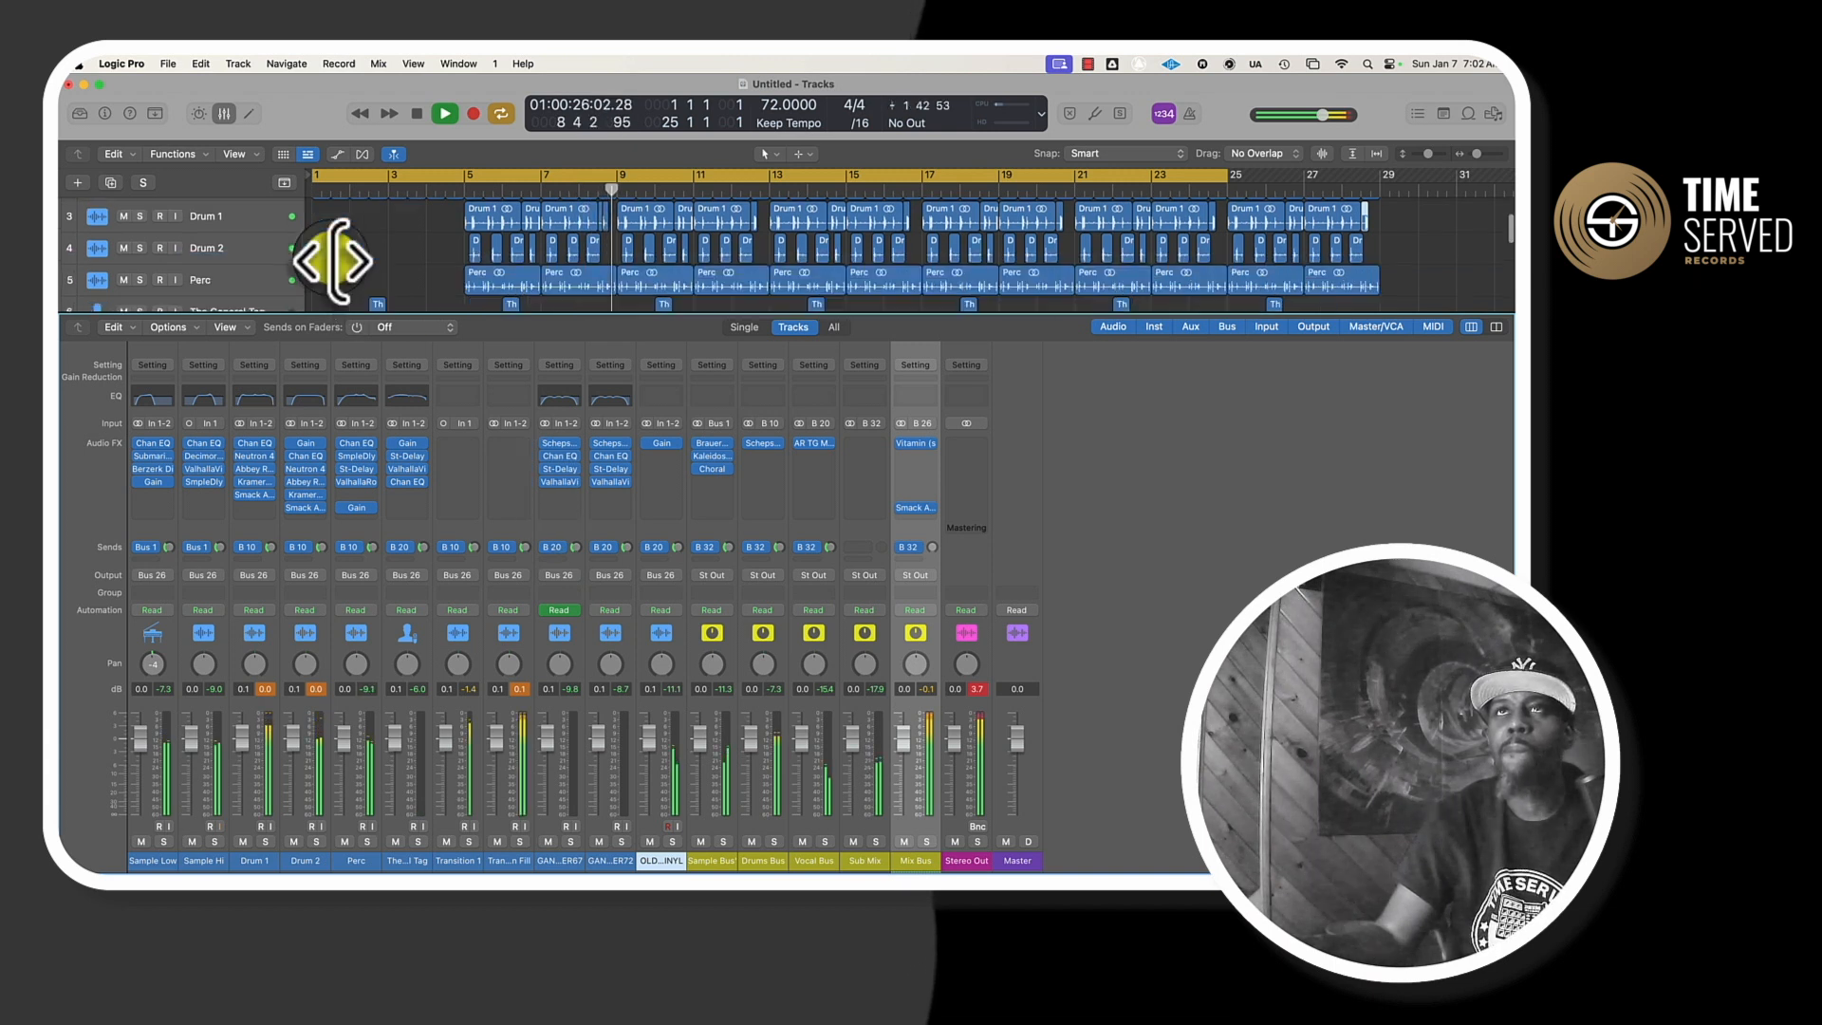
{"action": "left_click", "coordinate": [242, 249]}
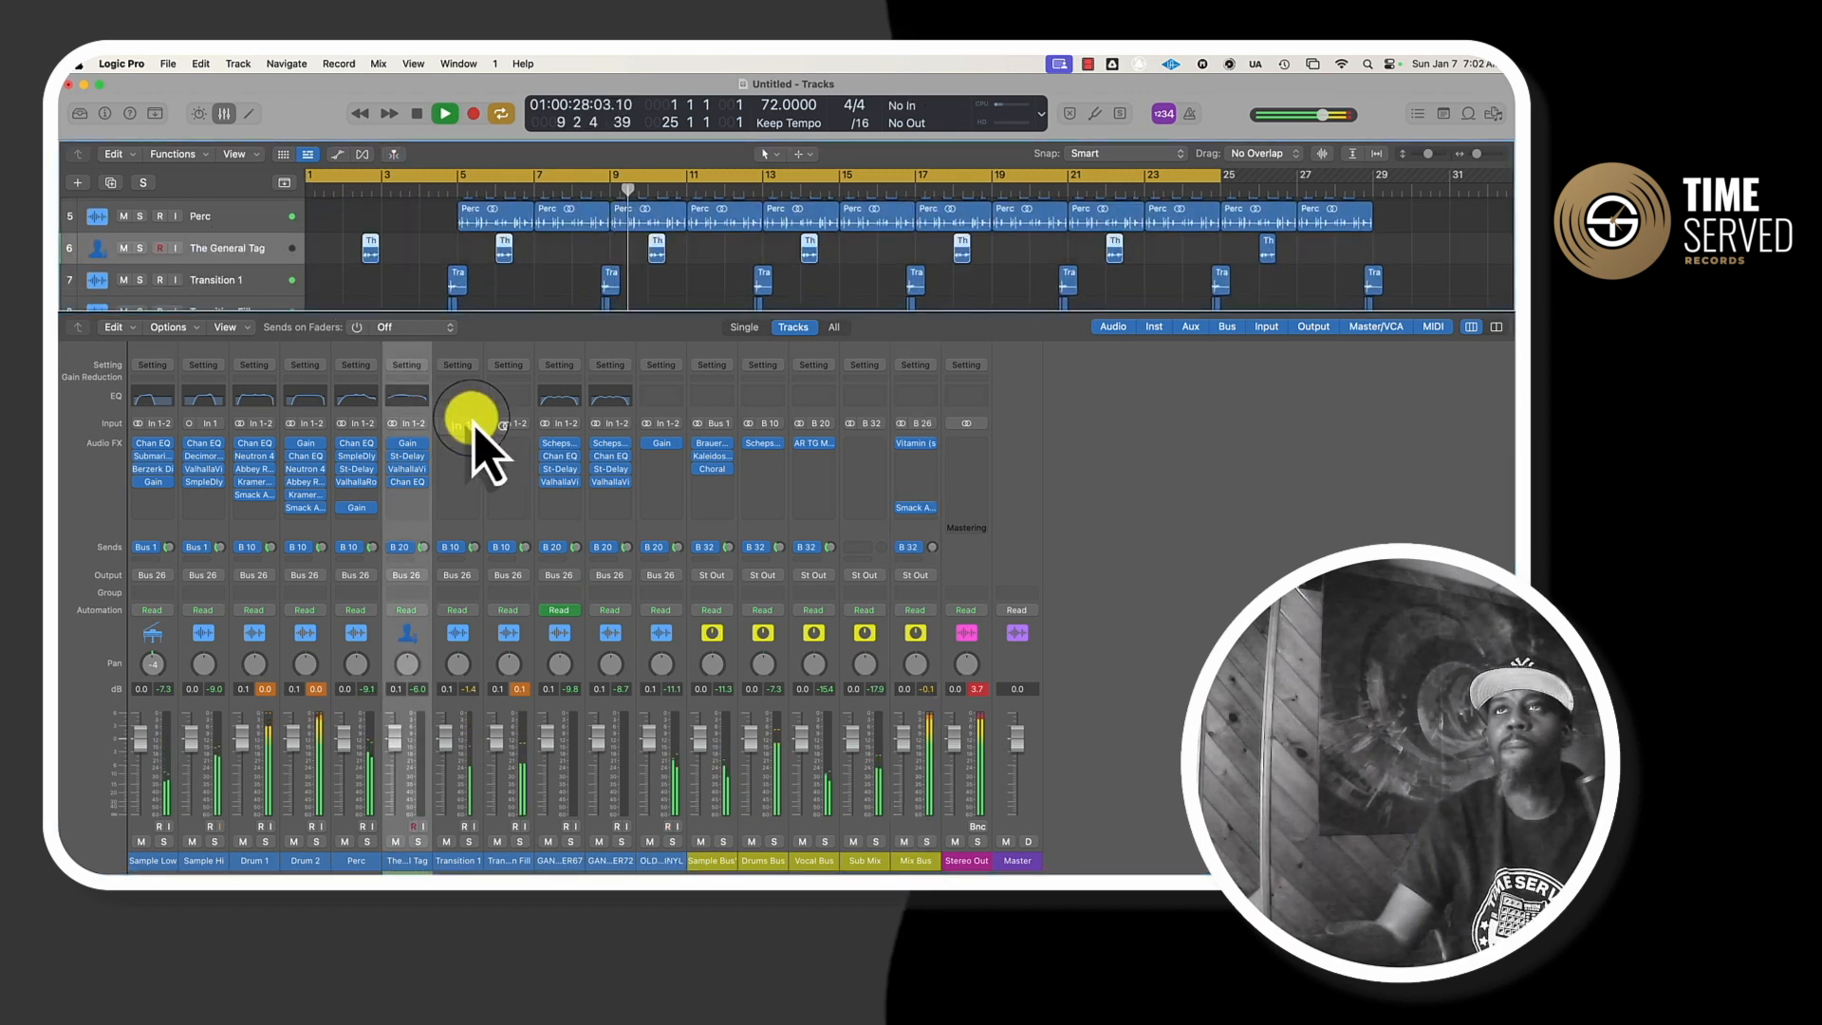
{"action": "left_click", "coordinate": [409, 445]}
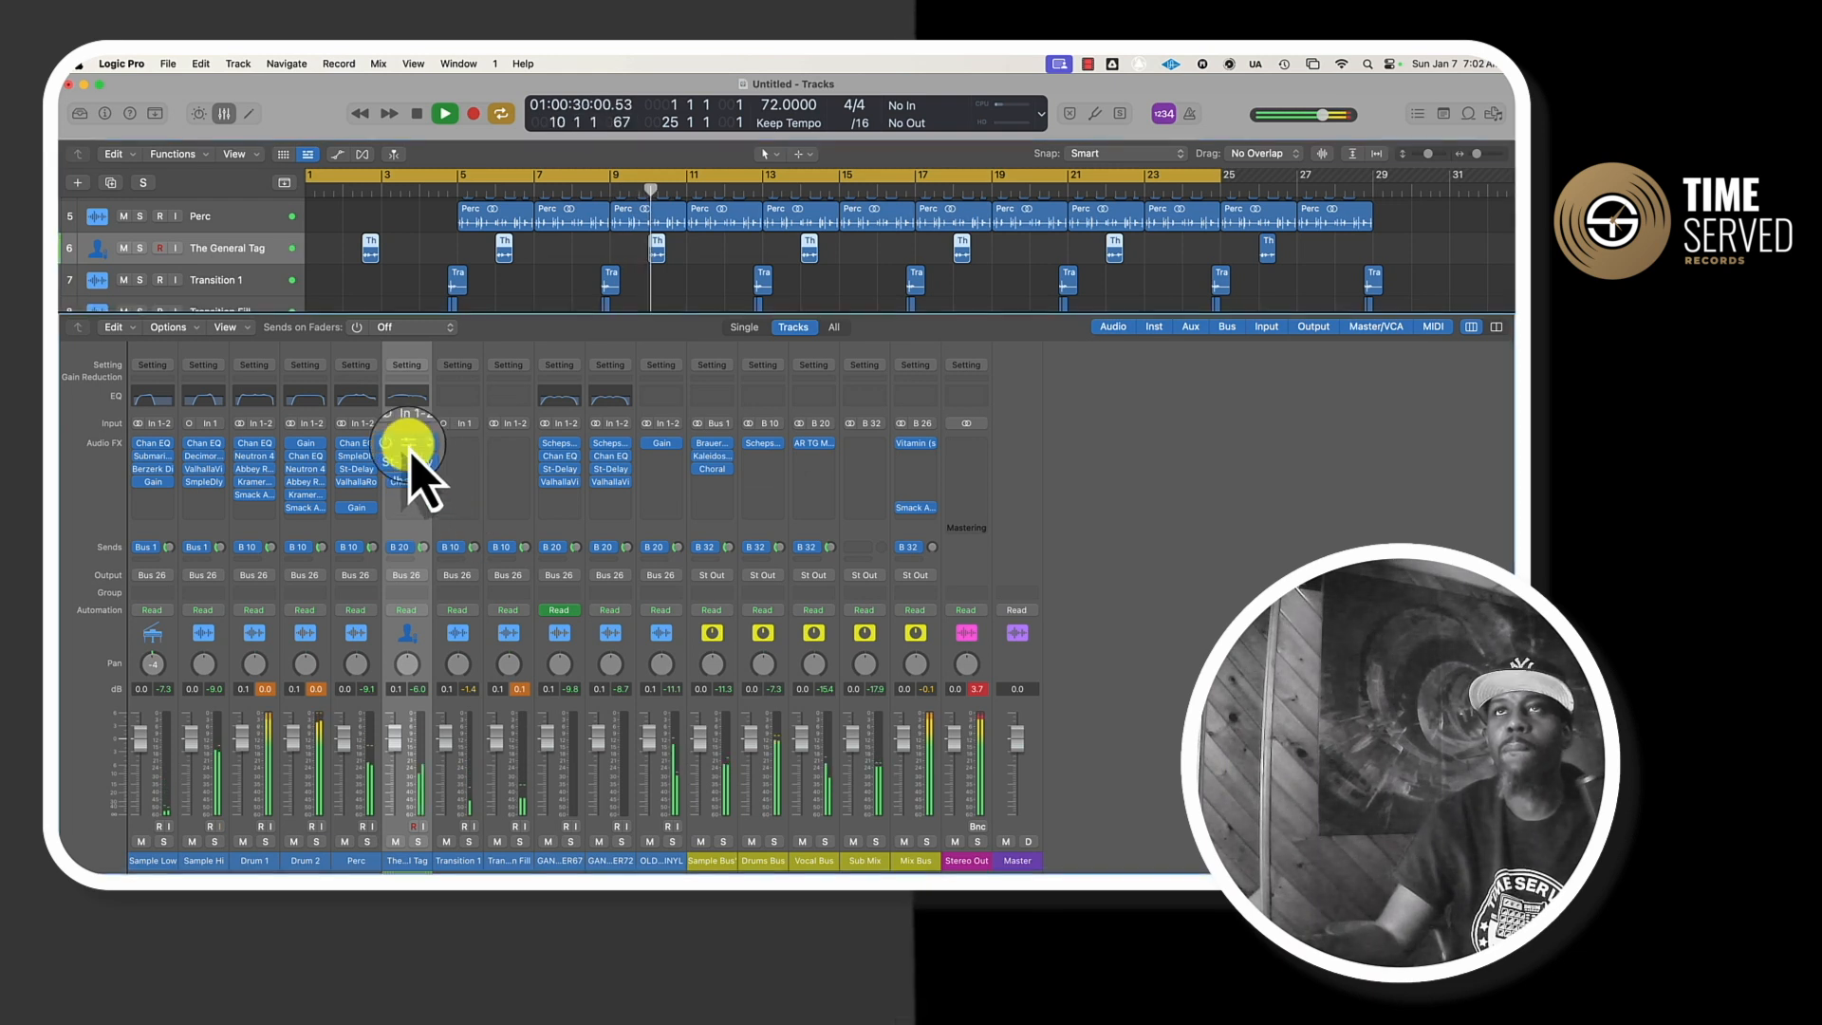
{"action": "left_click_drag", "start_coordinate": [581, 407], "coordinate": [553, 400]}
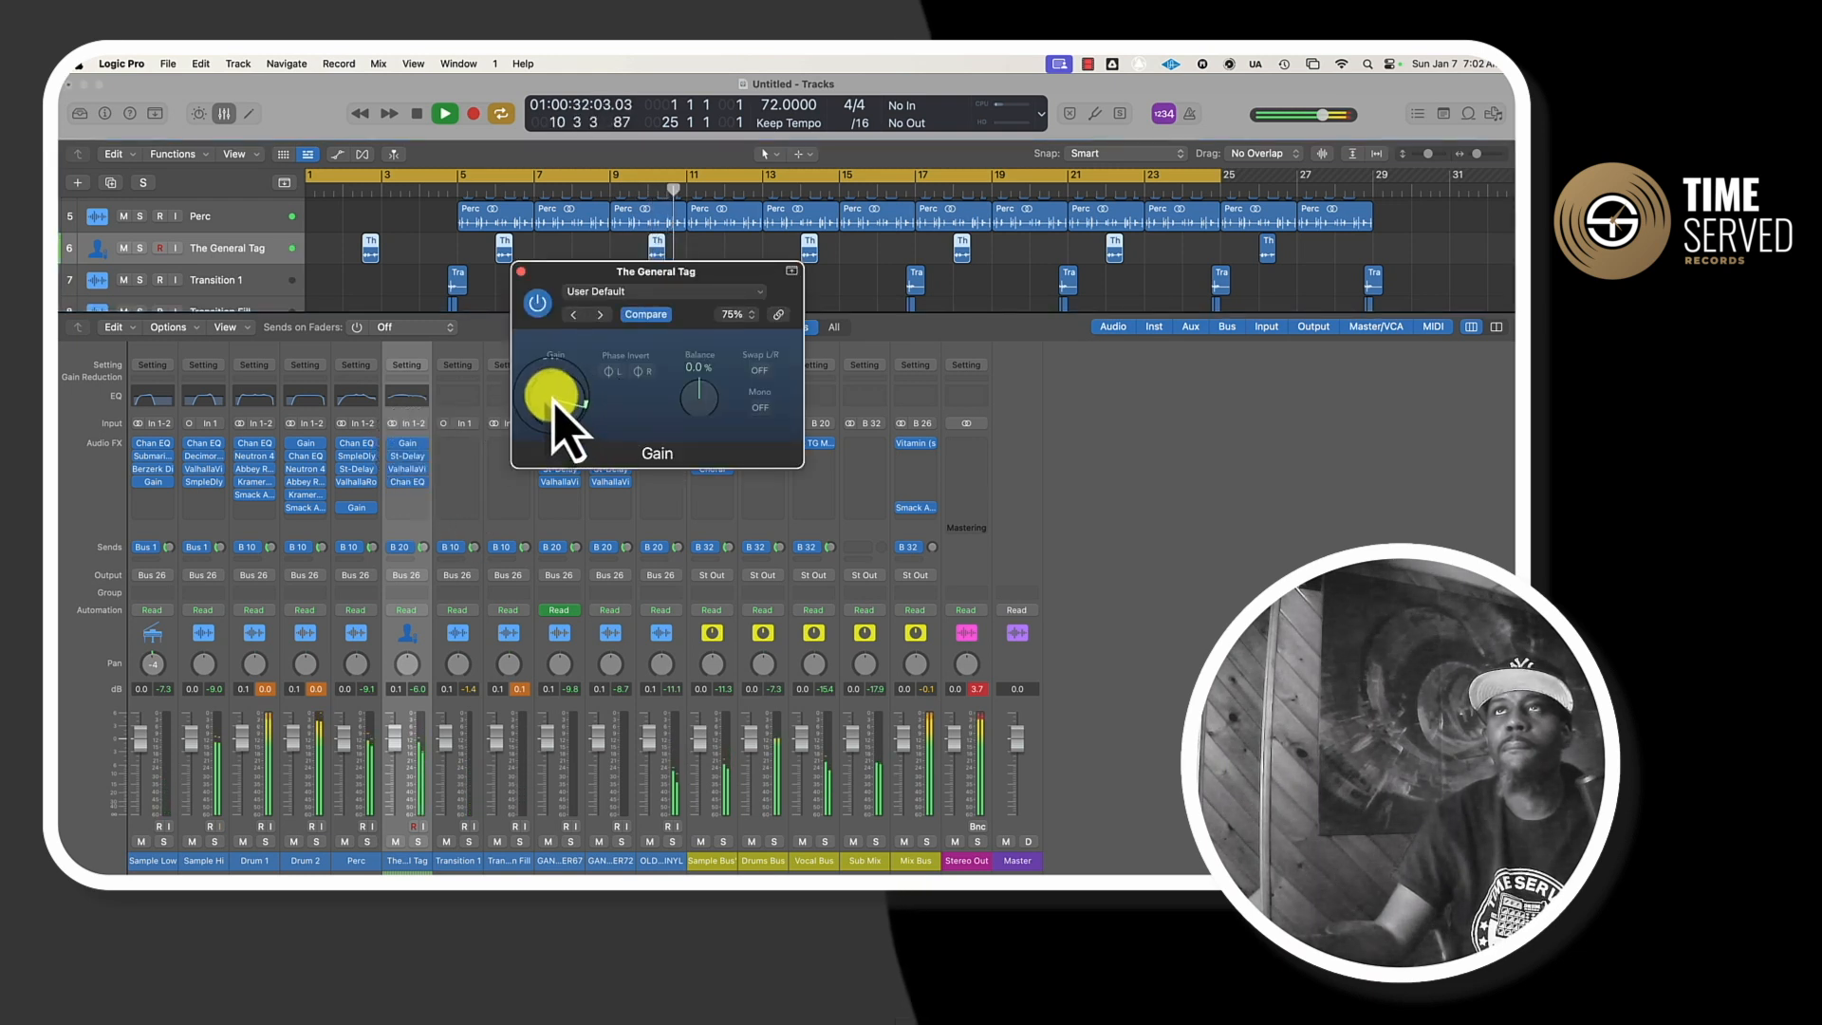
{"action": "left_click", "coordinate": [520, 272]}
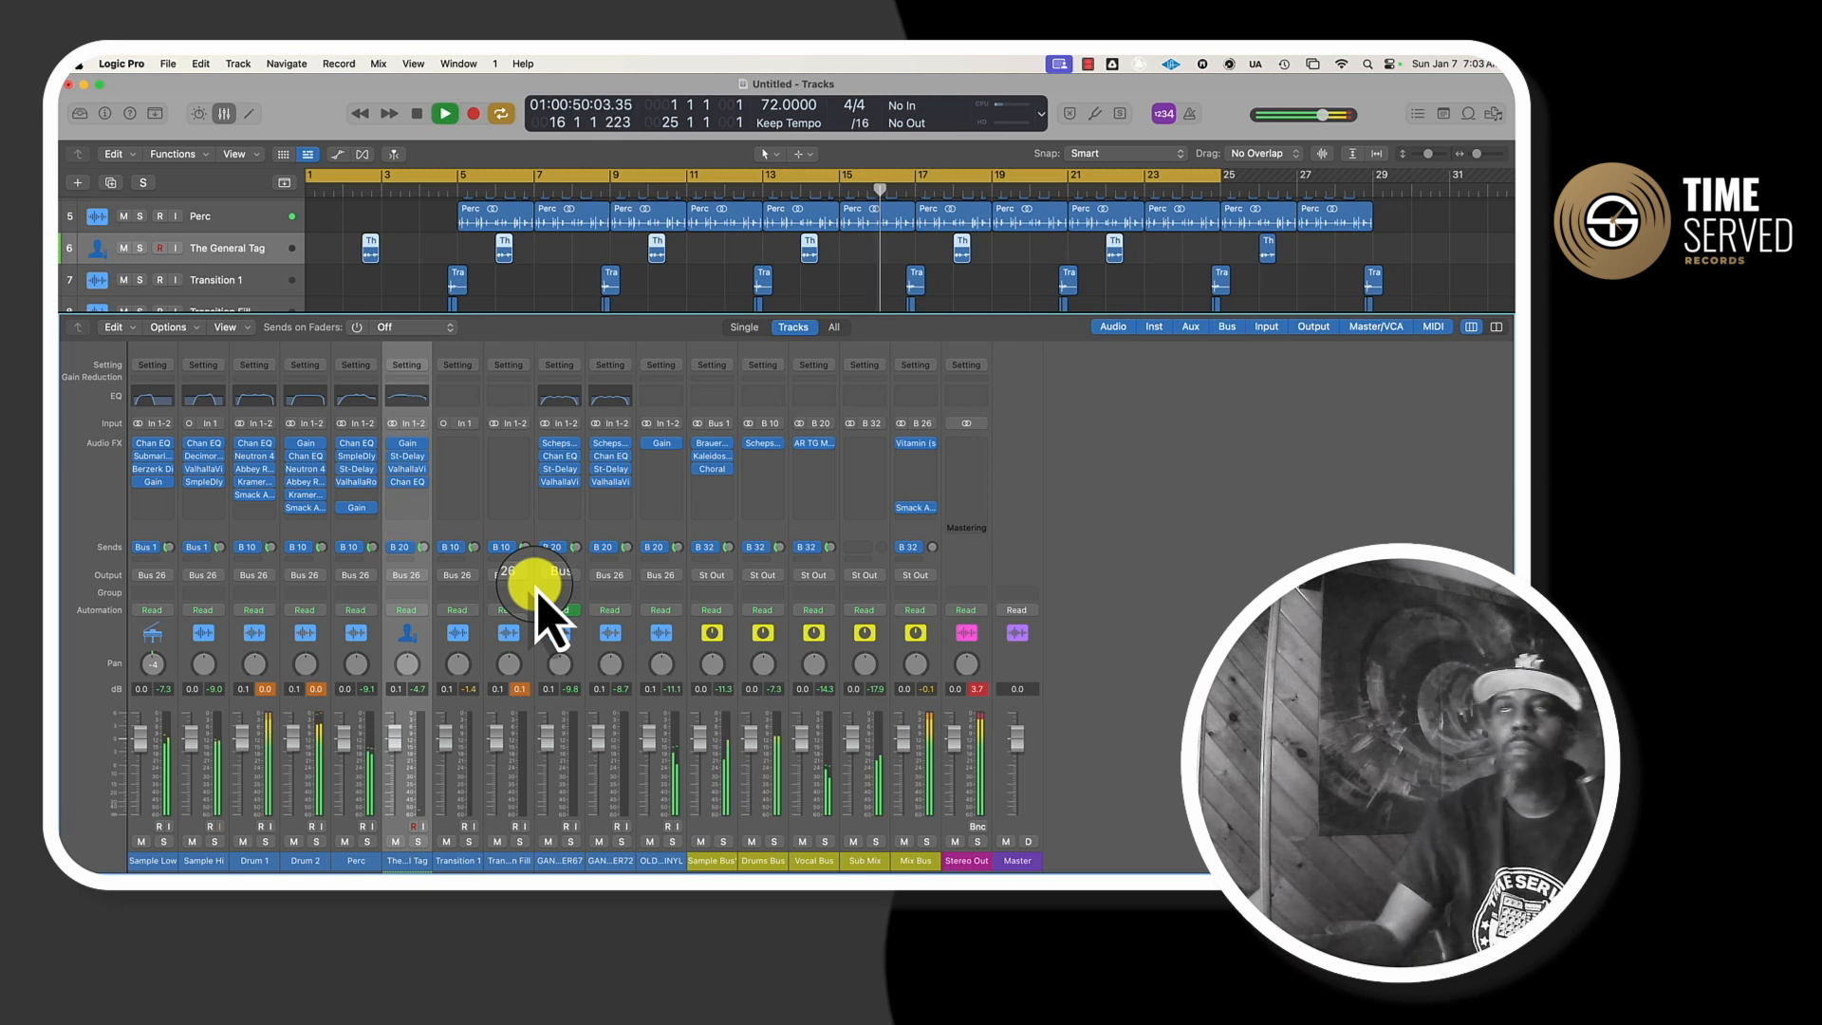
{"action": "key", "text": "space"}
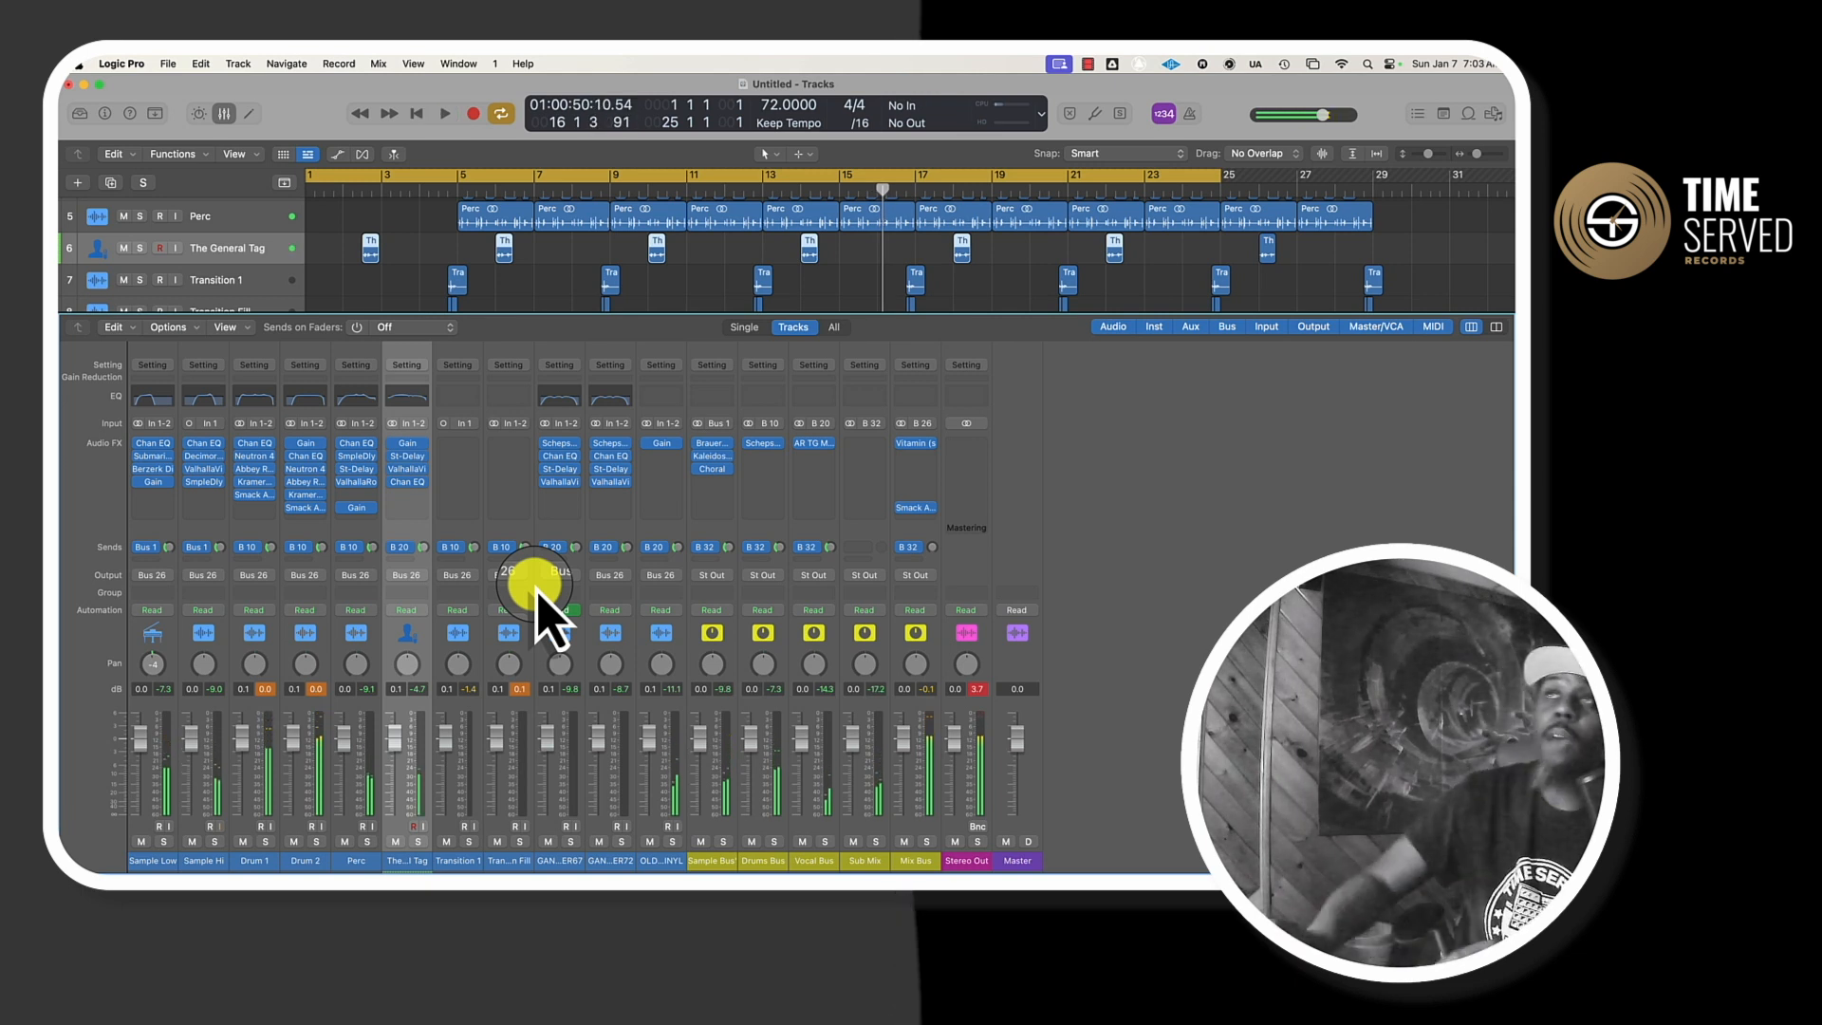